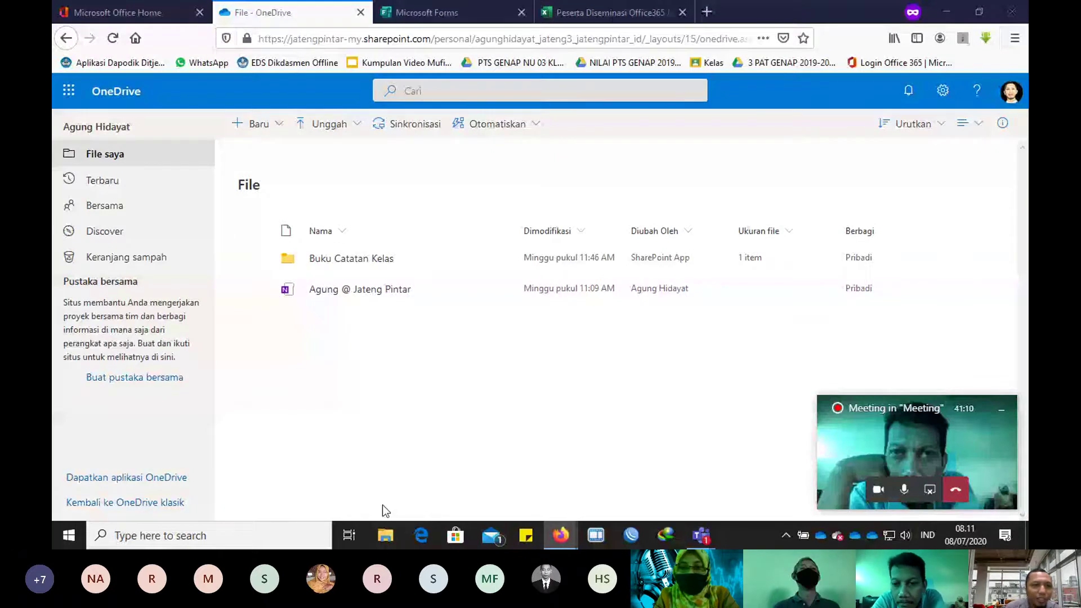
Step: Switch from the browser to File Explorer at Quick access
click(385, 535)
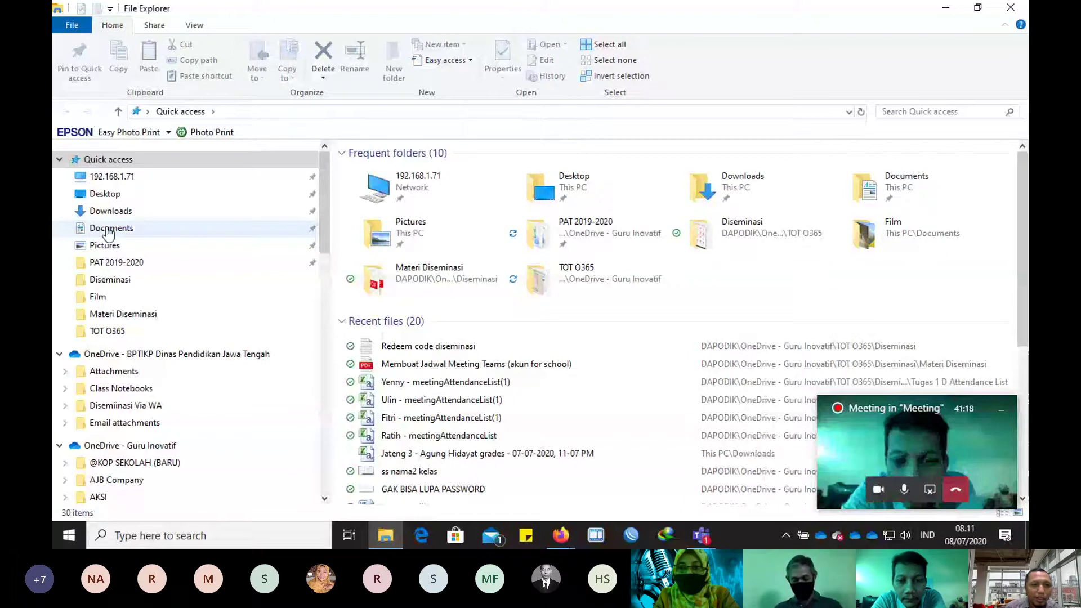
Step: Browse the BPTIKP, Guru Inovatif and SangPengajar OneDrive locations, ending on Guru Inovatif's 49 folders
scroll(207, 340, down, 4)
scroll(208, 340, up, 2)
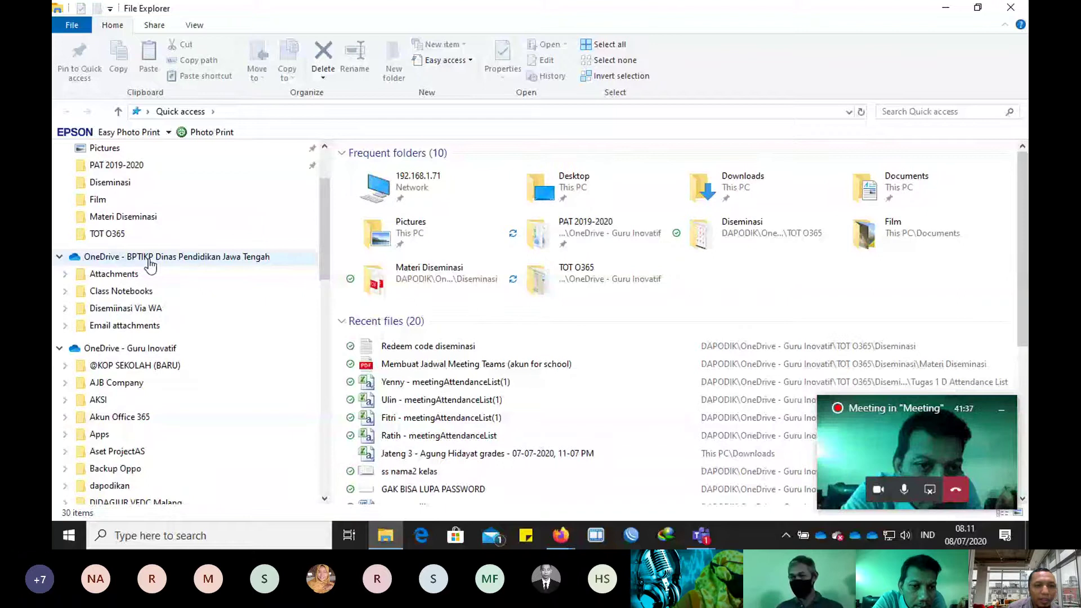
click(215, 263)
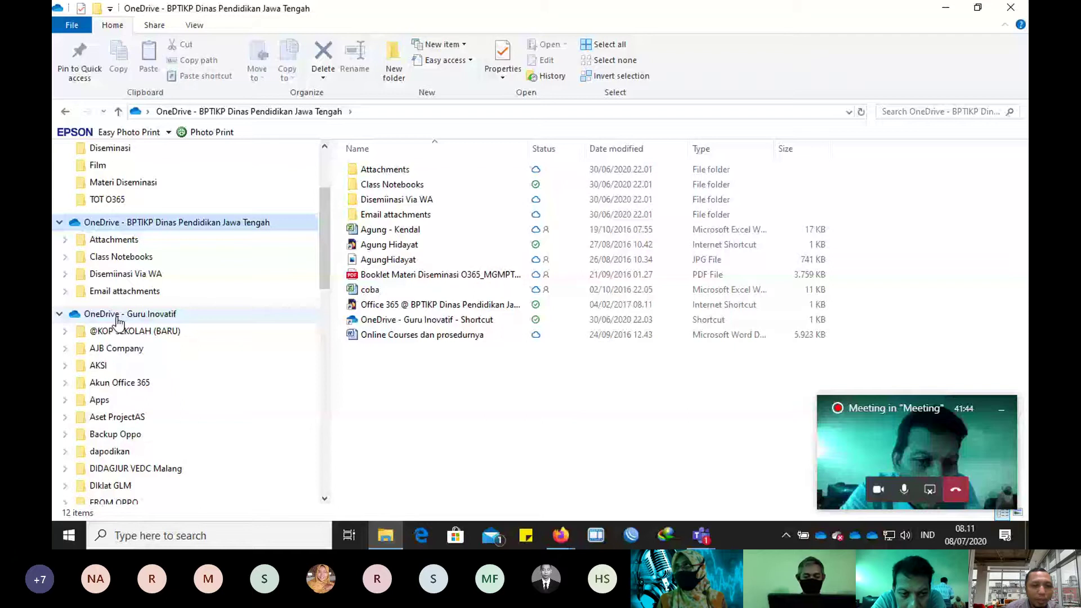
click(118, 316)
scroll(120, 394, down, 10)
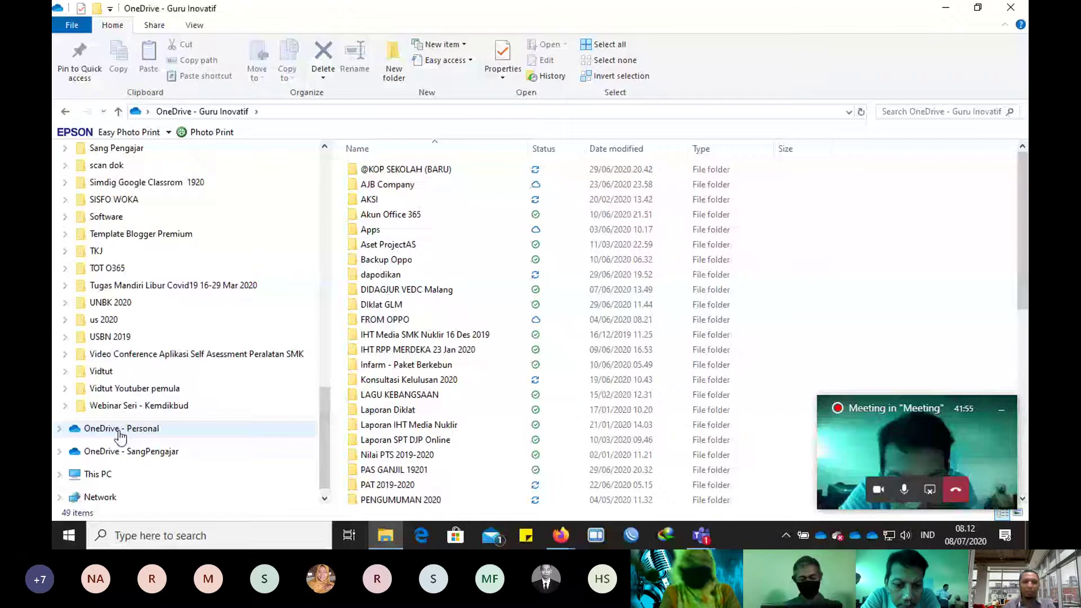
click(161, 442)
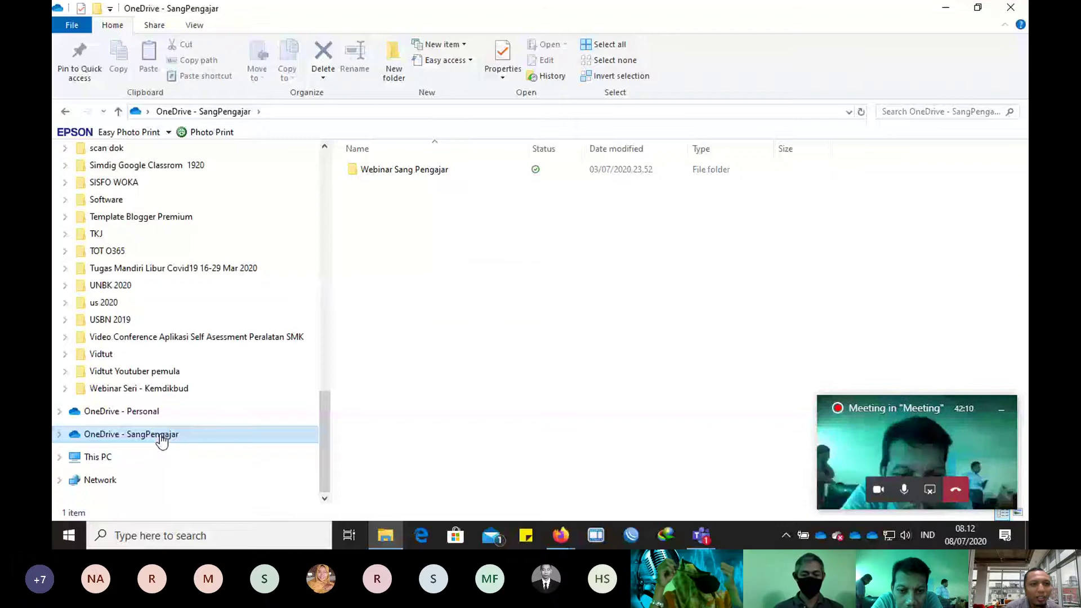
scroll(147, 222, up, 10)
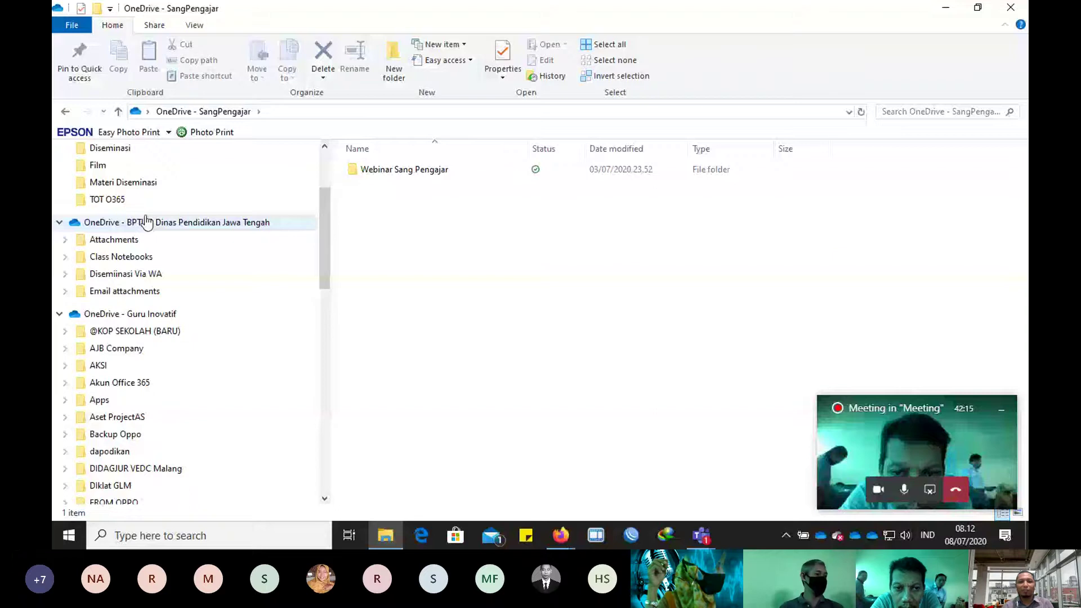
scroll(169, 282, up, 1)
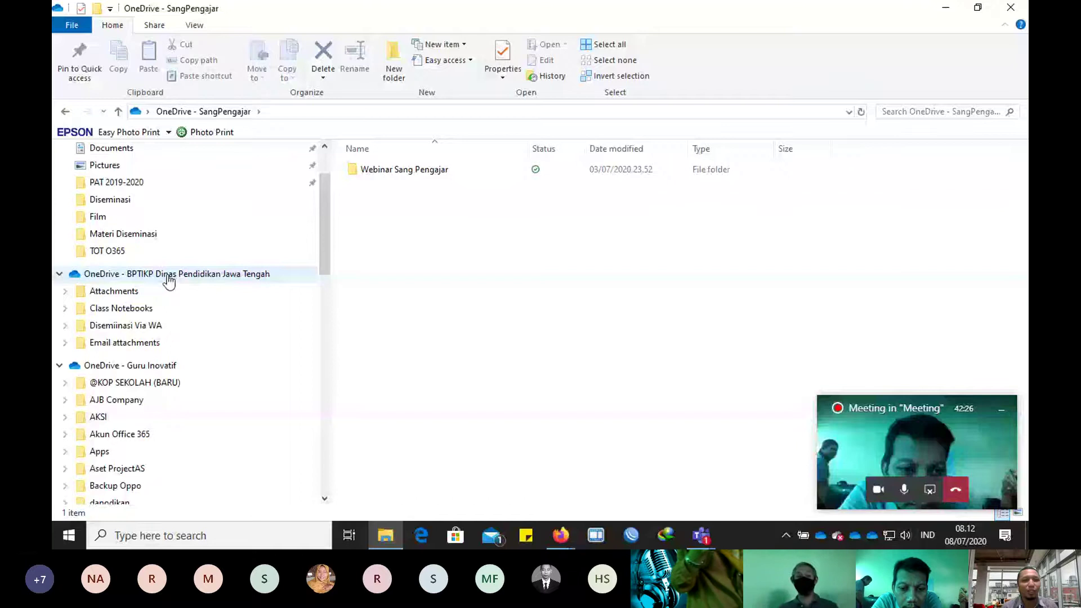
click(143, 367)
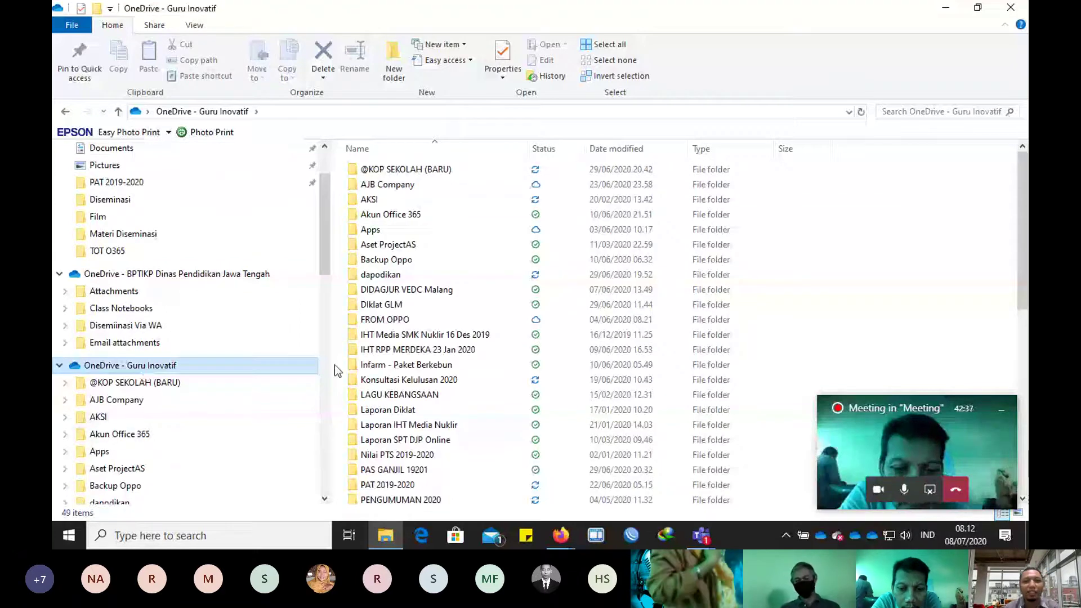
scroll(221, 358, down, 2)
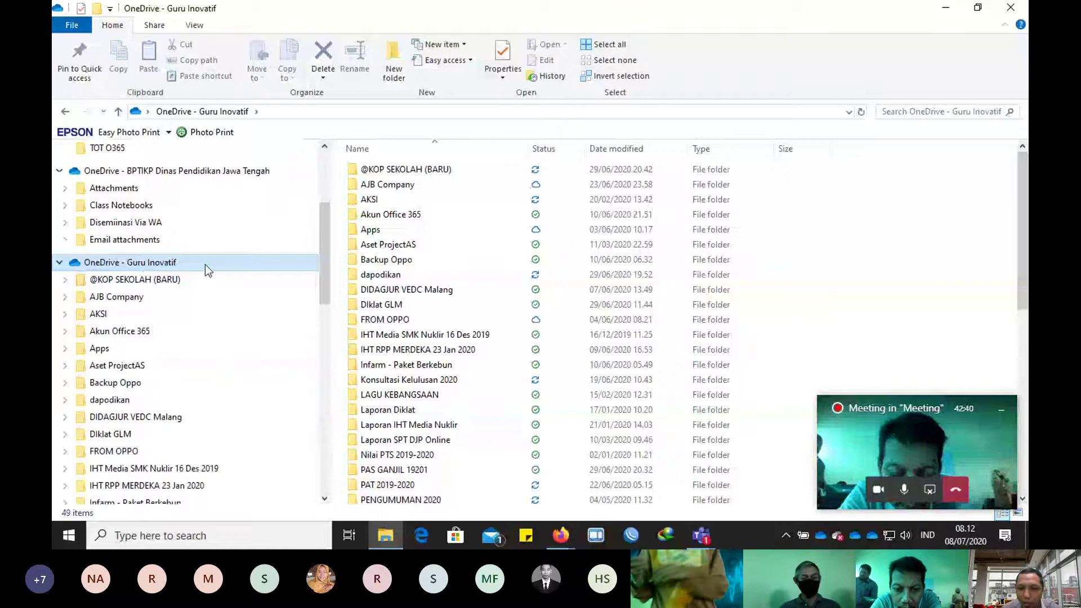
Step: Open the OneDrive client's Account settings, showing 23,3 GB of 5.120 GB used
click(825, 535)
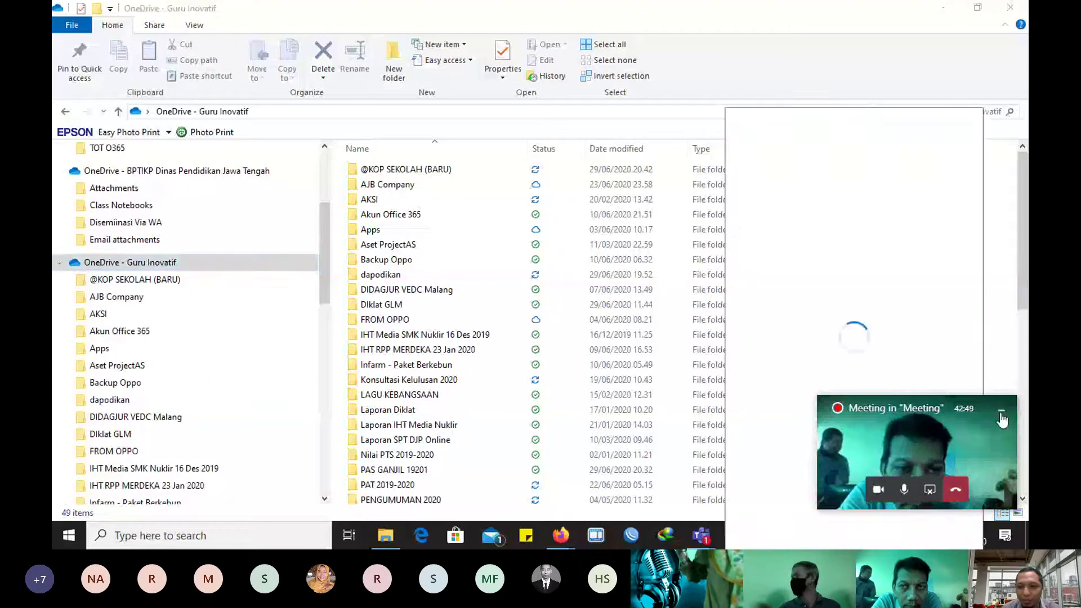
click(821, 535)
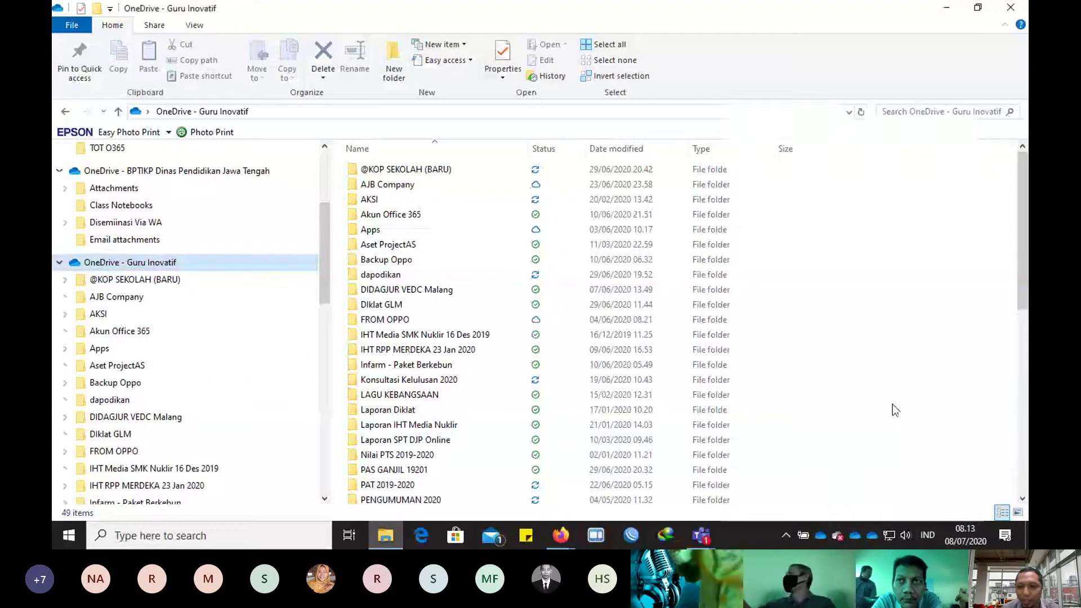
right_click(821, 535)
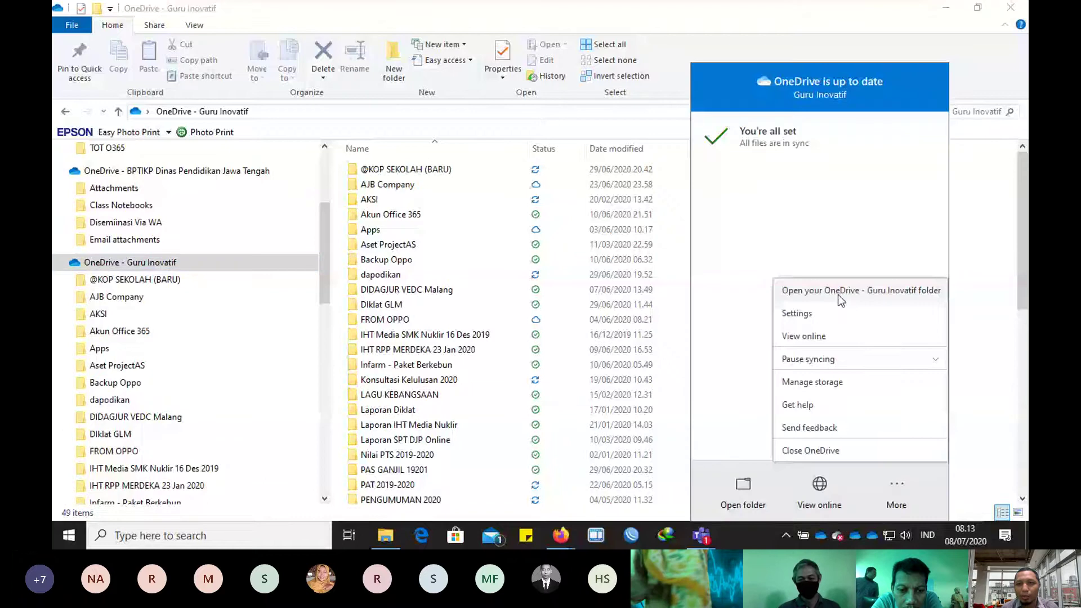
click(810, 313)
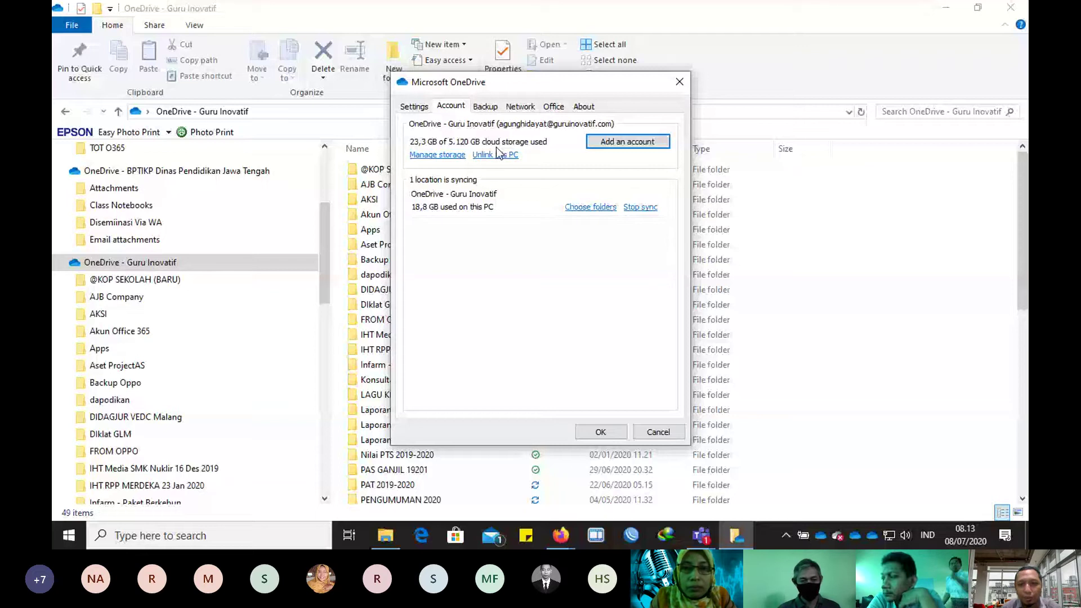
Step: Add another OneDrive account by entering the school e-mail address and signing in
click(609, 141)
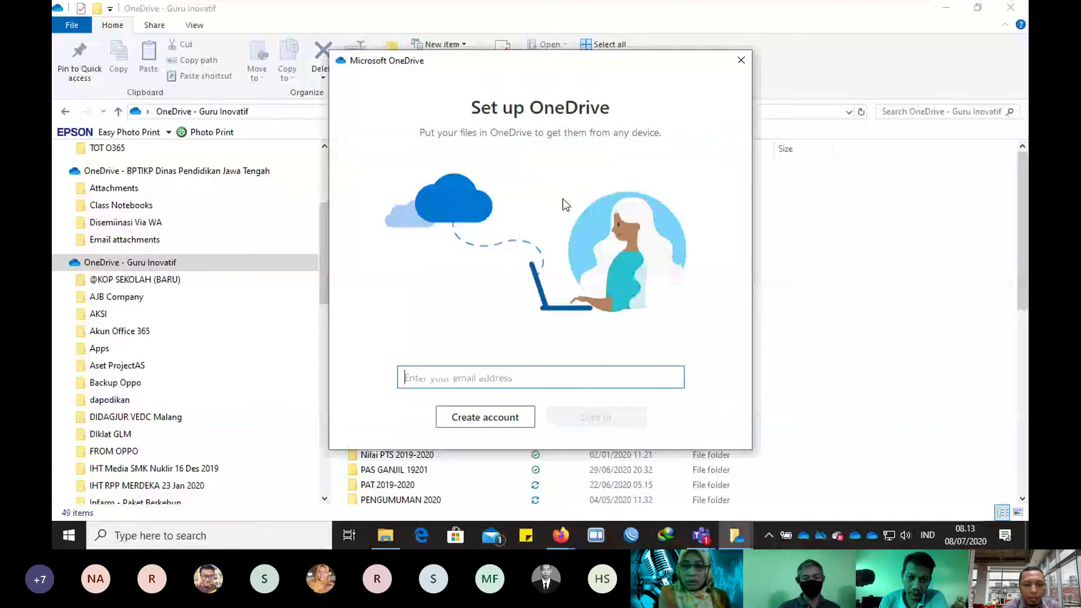
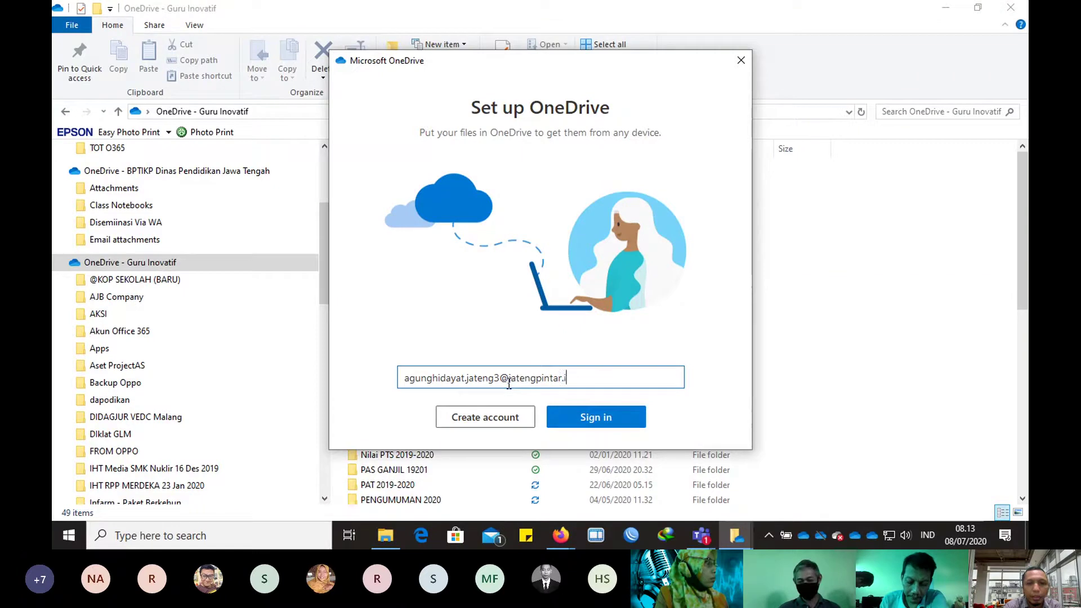
click(570, 421)
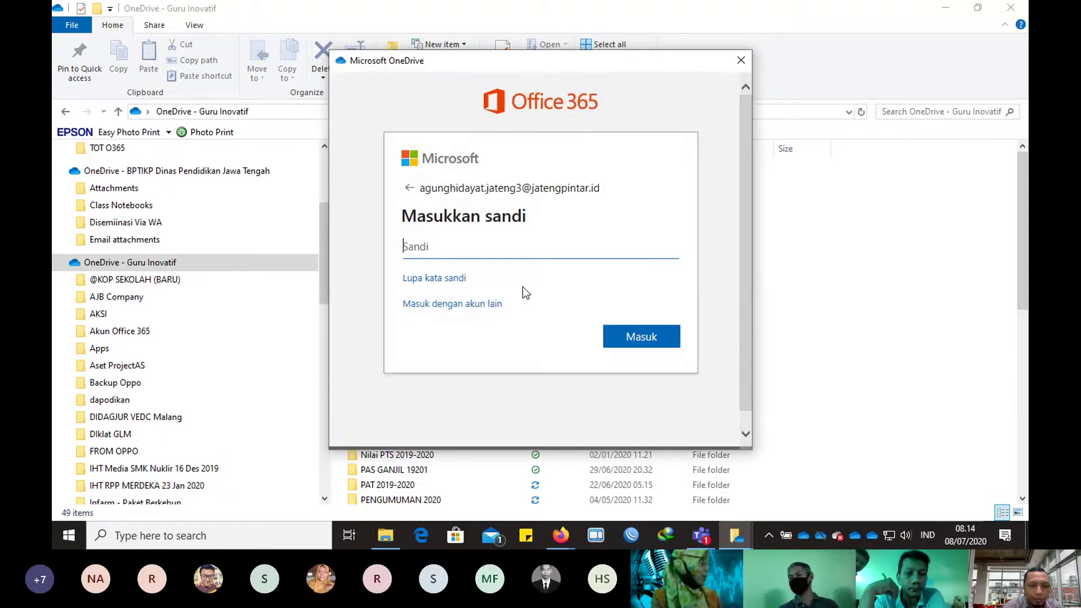
Step: Enter the account password and sign in, reaching the OneDrive - Jateng Pintar folder location
text(••••••)
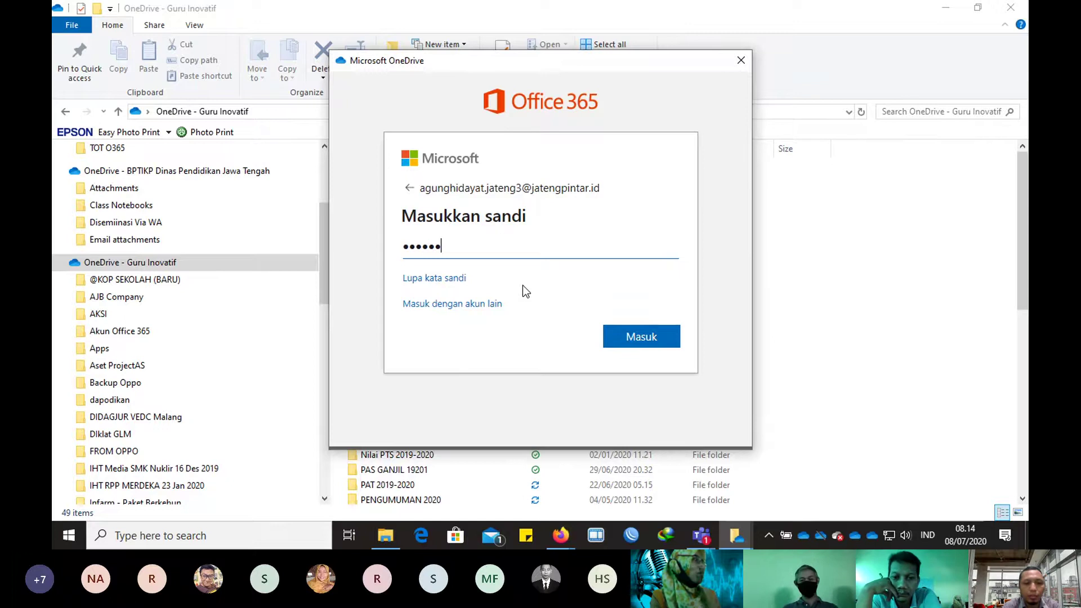
text(•••••)
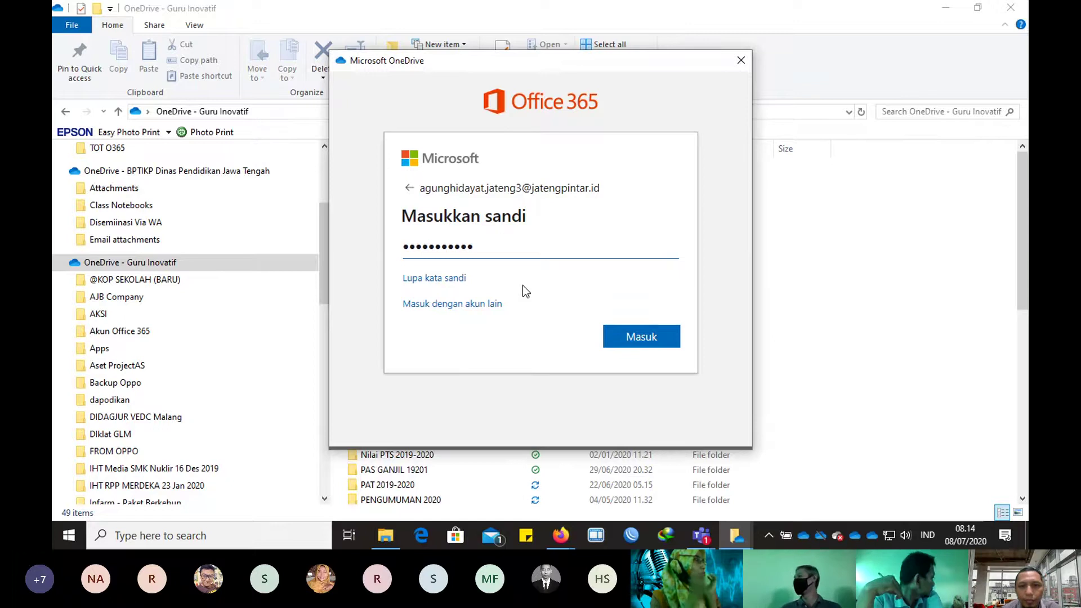
click(613, 337)
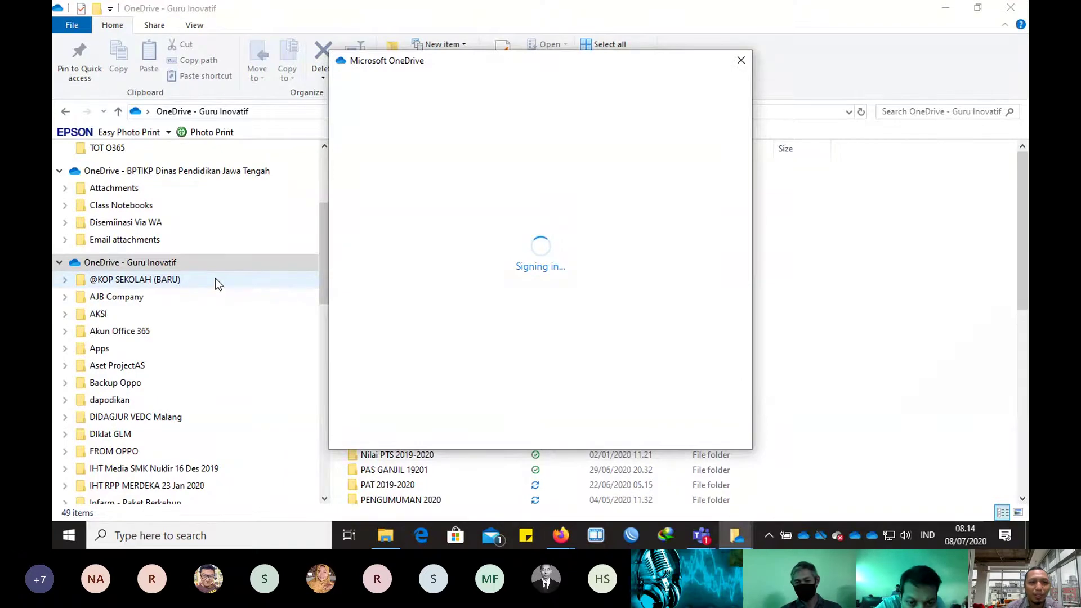
scroll(215, 278, up, 3)
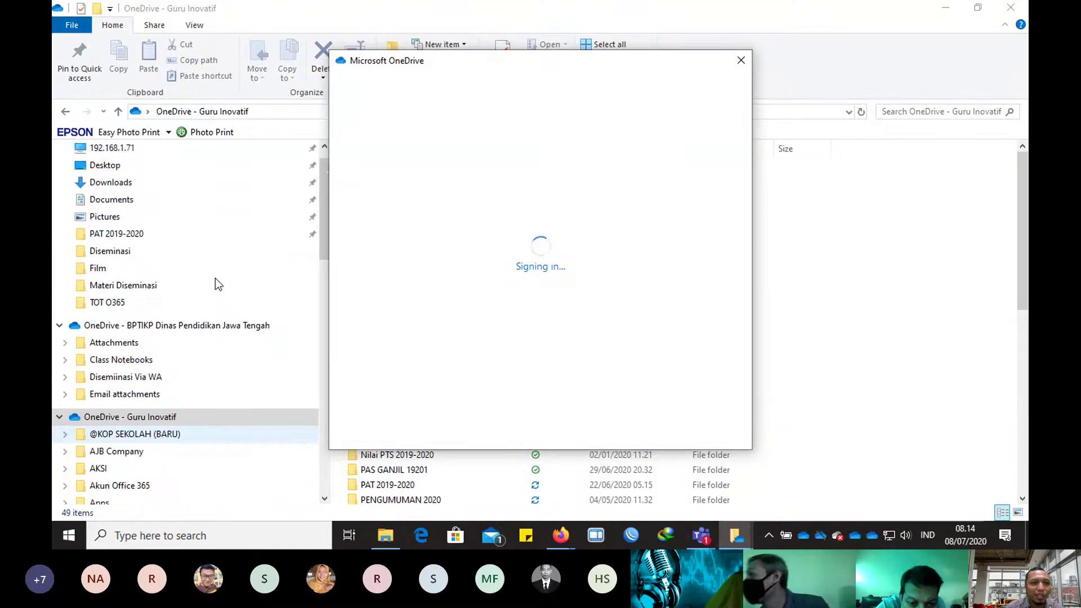
scroll(115, 307, down, 2)
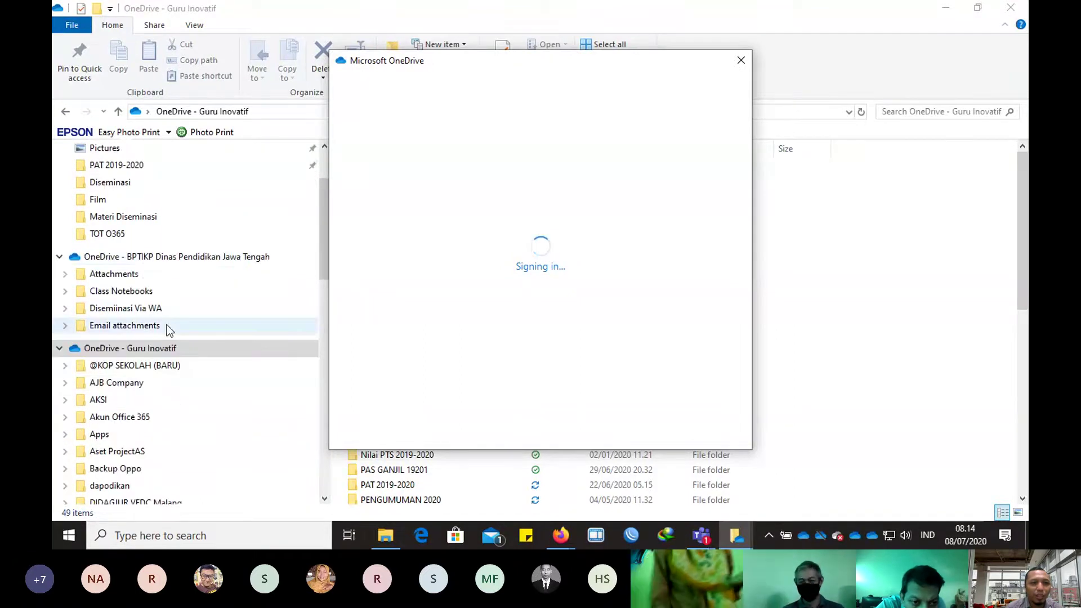
scroll(167, 325, down, 11)
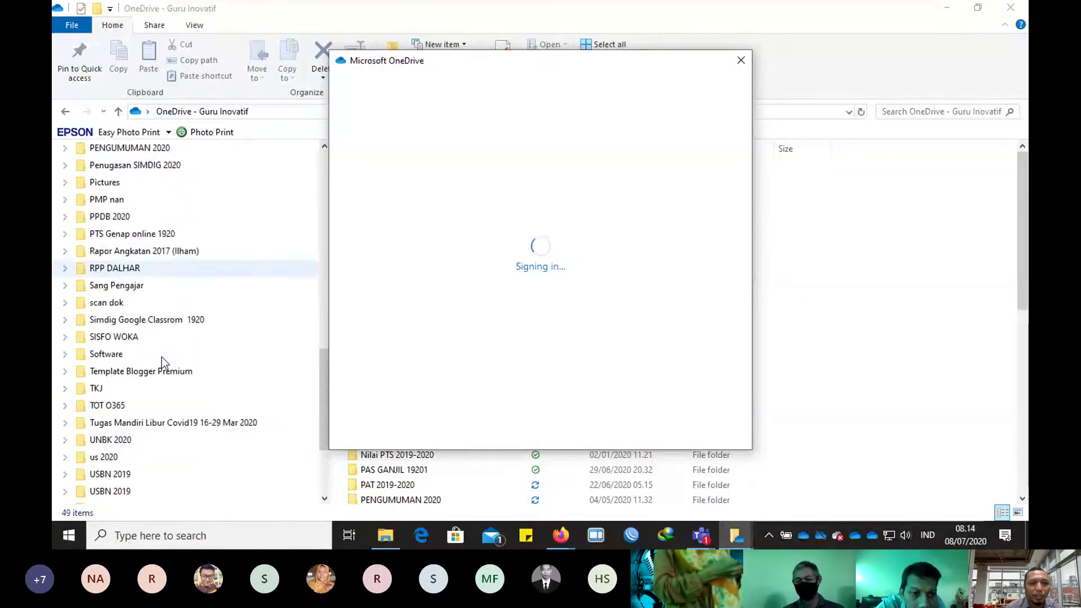
scroll(161, 357, down, 3)
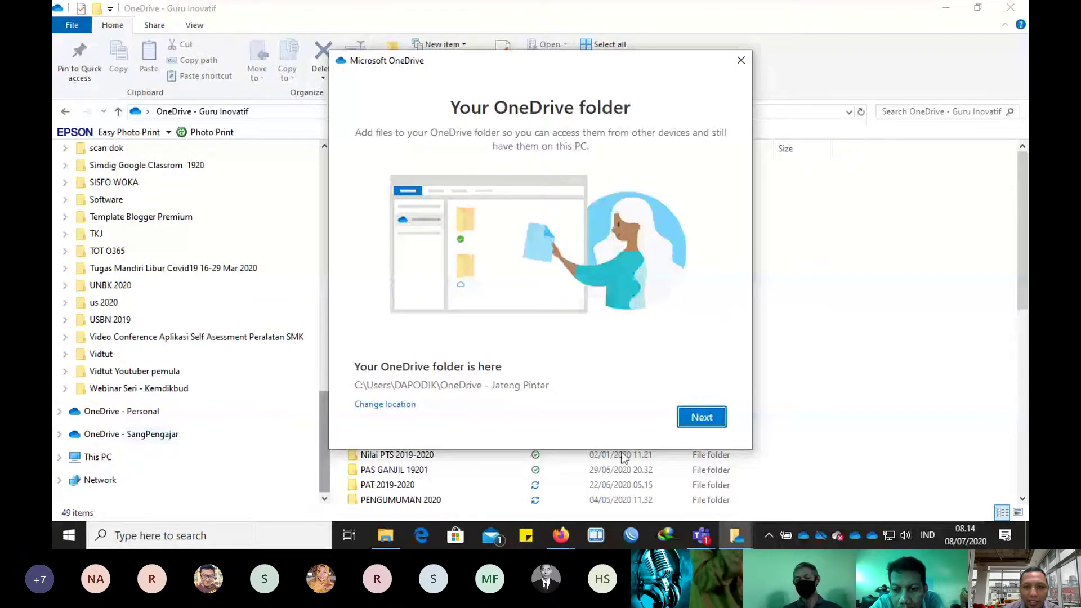
Step: Accept the Jateng Pintar folder location, go through the intro pages and skip the mobile app
click(702, 417)
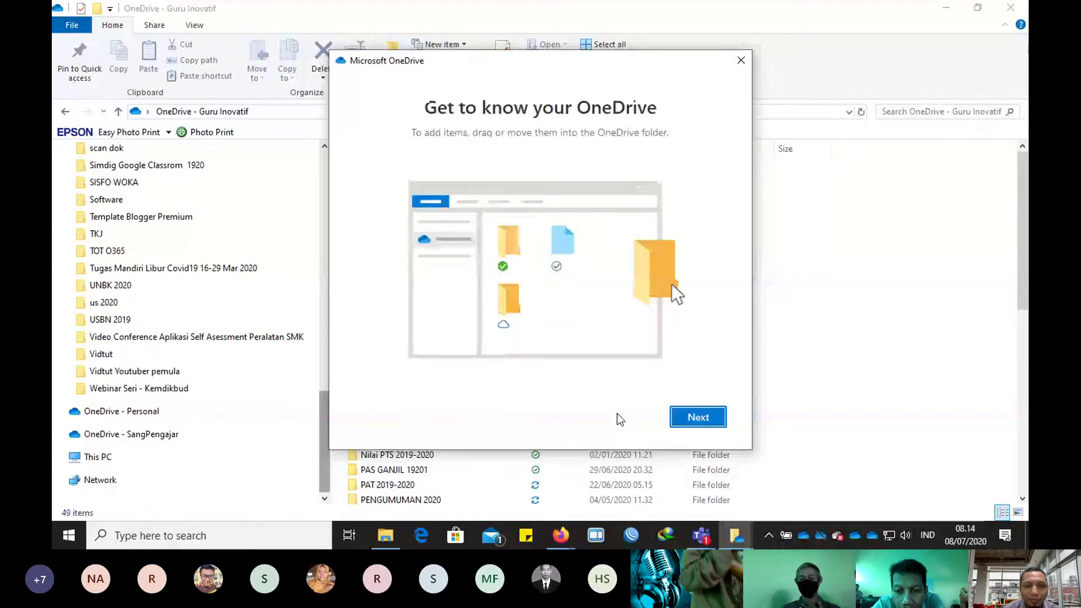
click(690, 420)
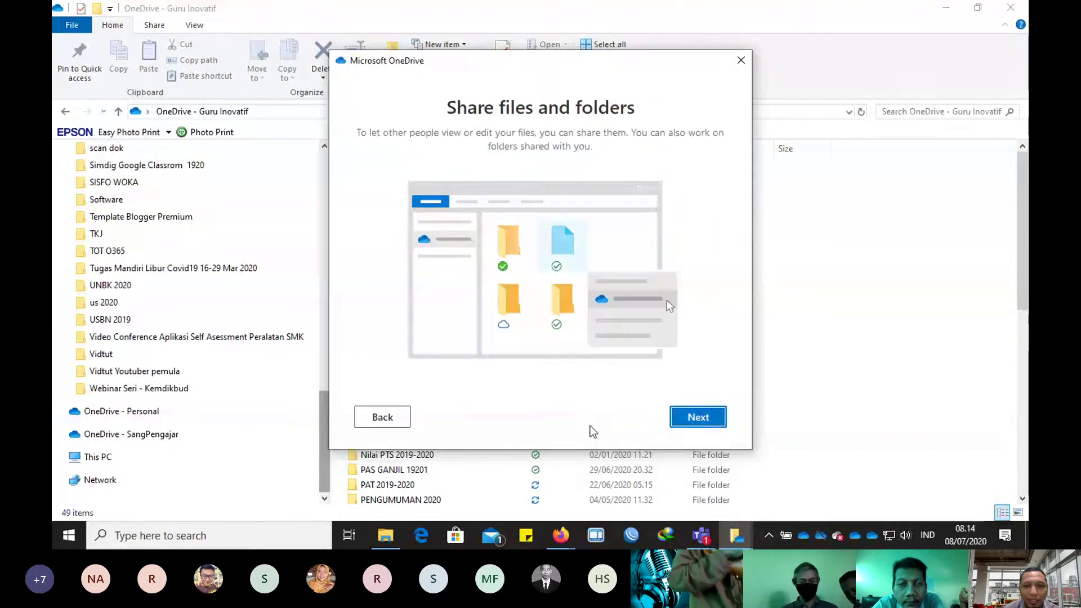
click(693, 420)
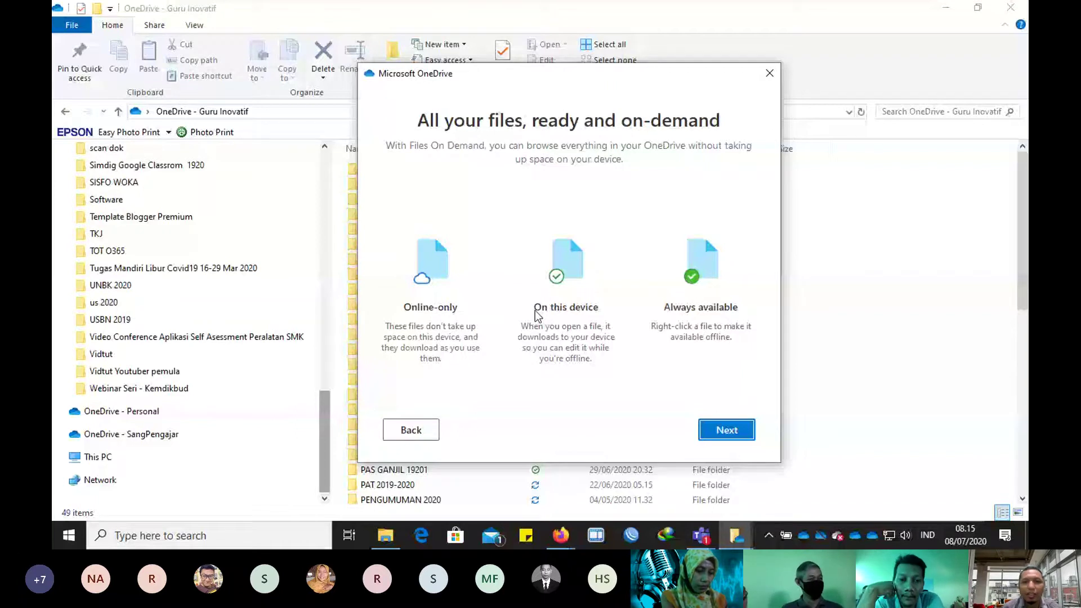
click(726, 429)
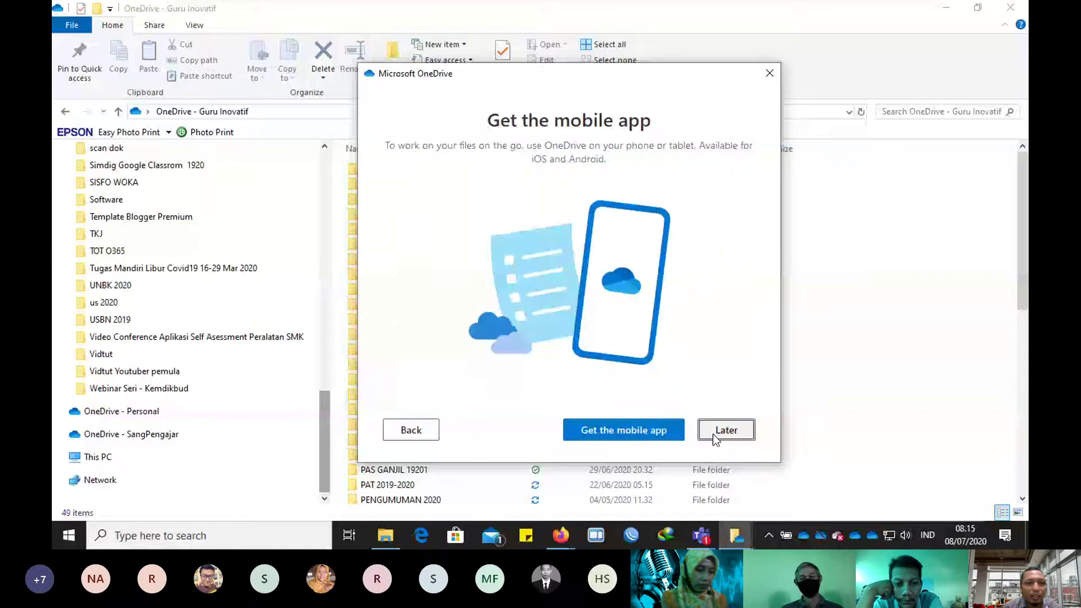
click(721, 430)
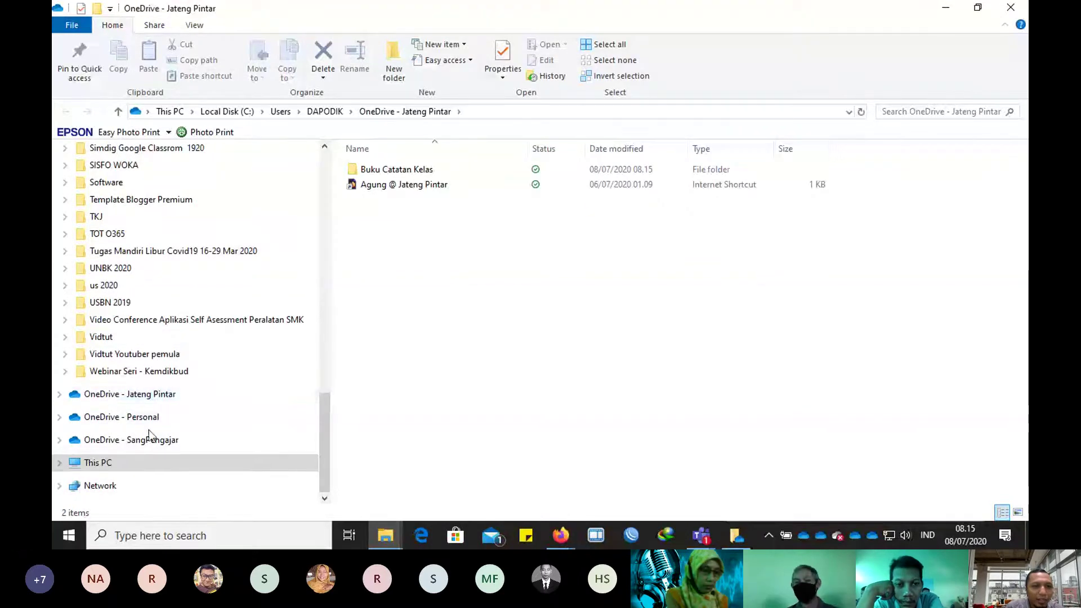
Step: Expand OneDrive - Jateng Pintar in the navigation pane to reveal Buku Catatan Kelas
scroll(151, 371, up, 5)
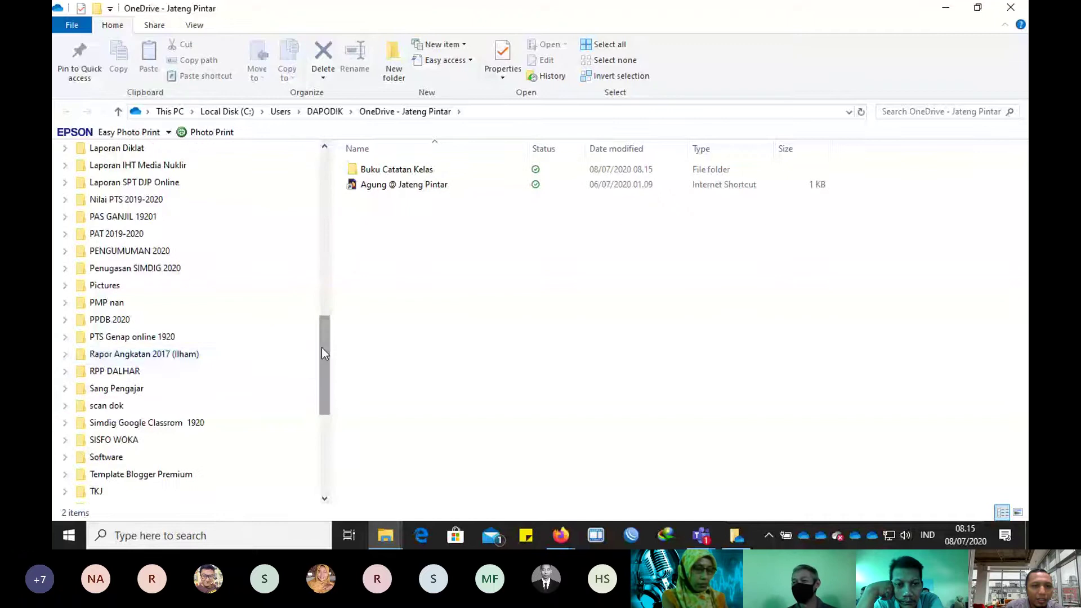
drag(322, 347, 322, 192)
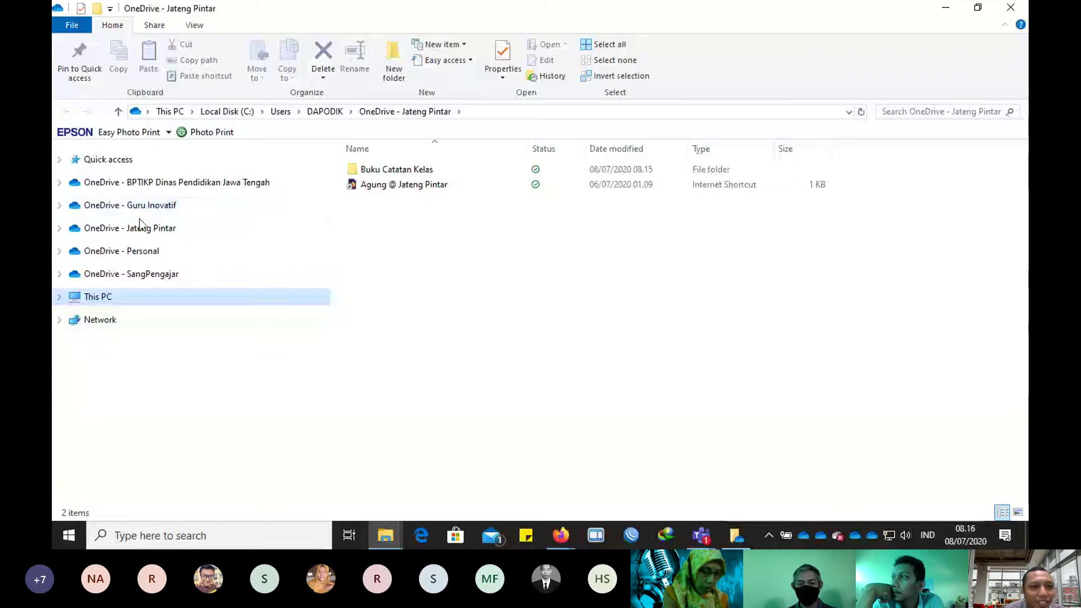
click(59, 228)
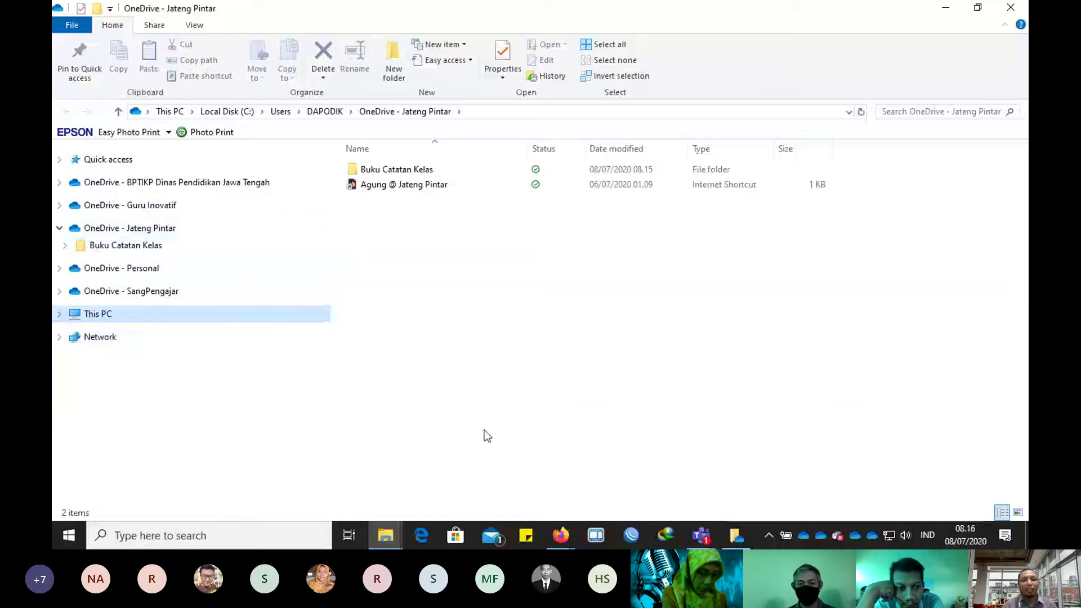
click(562, 540)
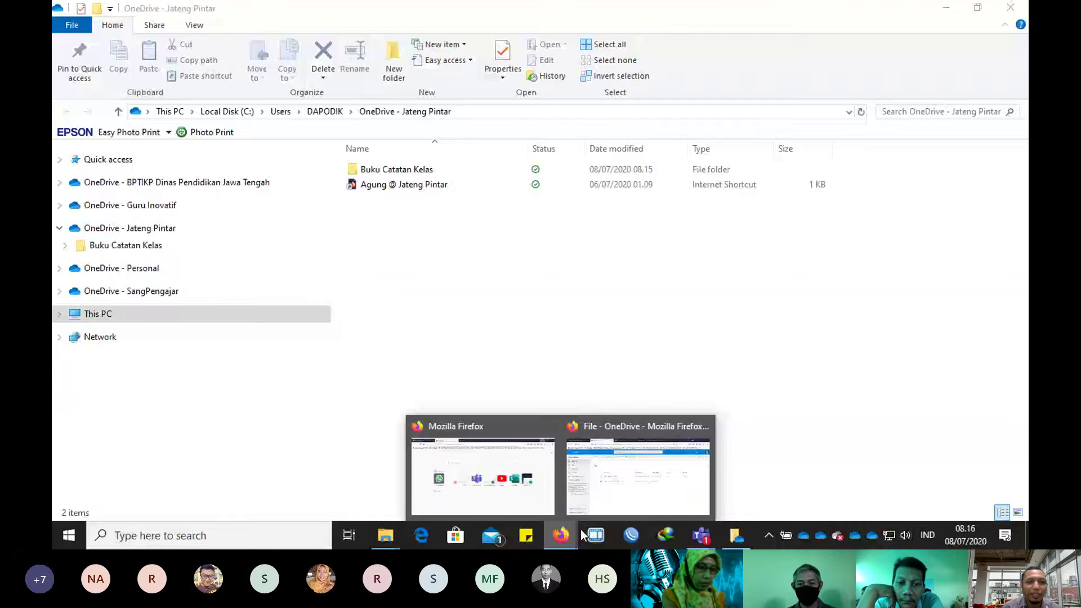
Step: Check the new PPDB folder on OneDrive web, then bring up the synced Jateng Pintar window
click(583, 504)
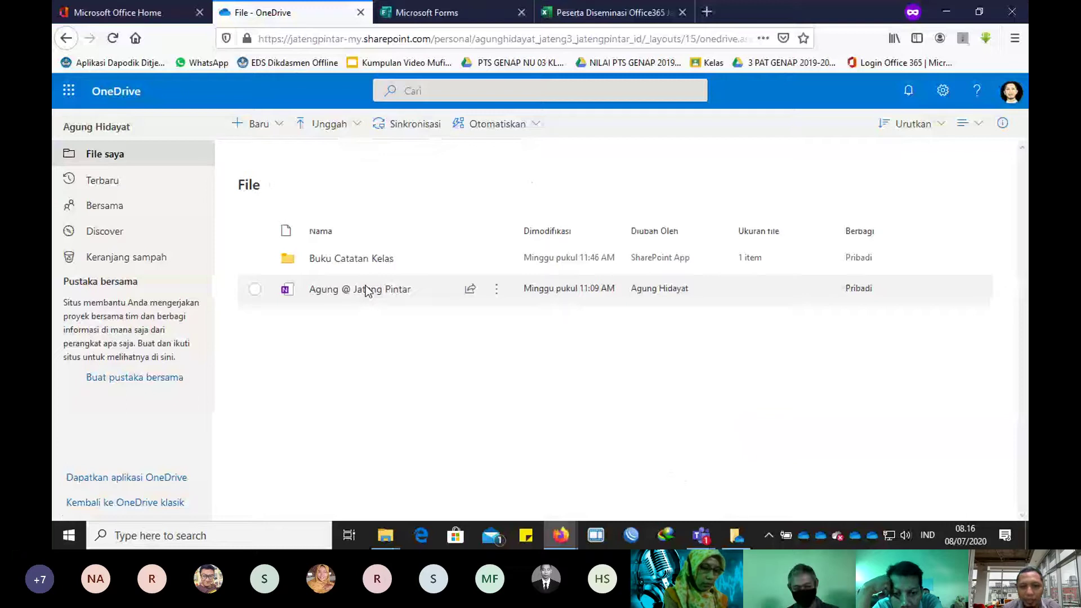
click(745, 498)
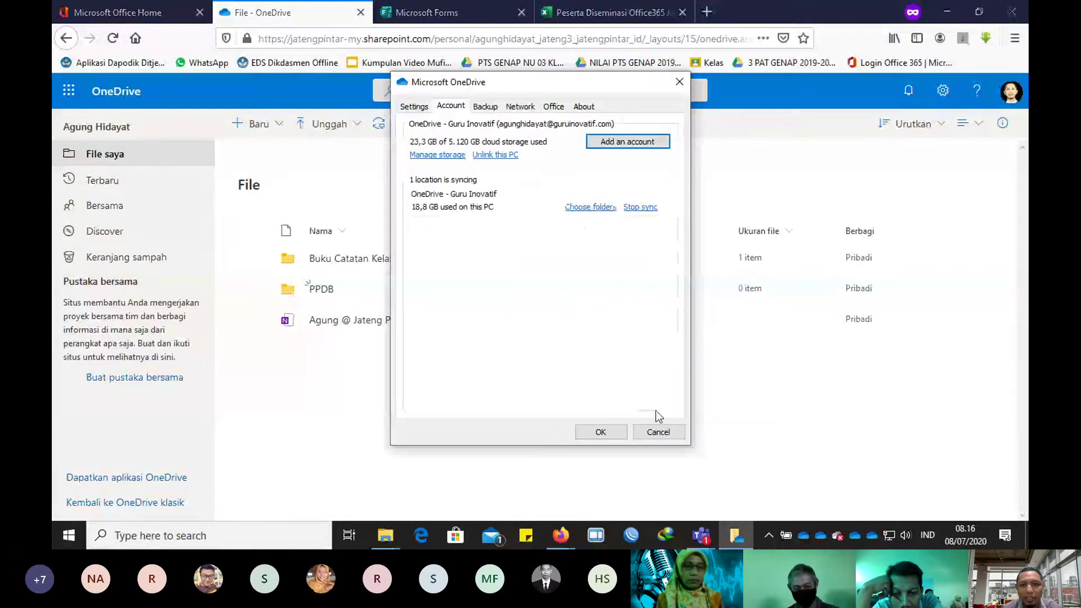
click(647, 434)
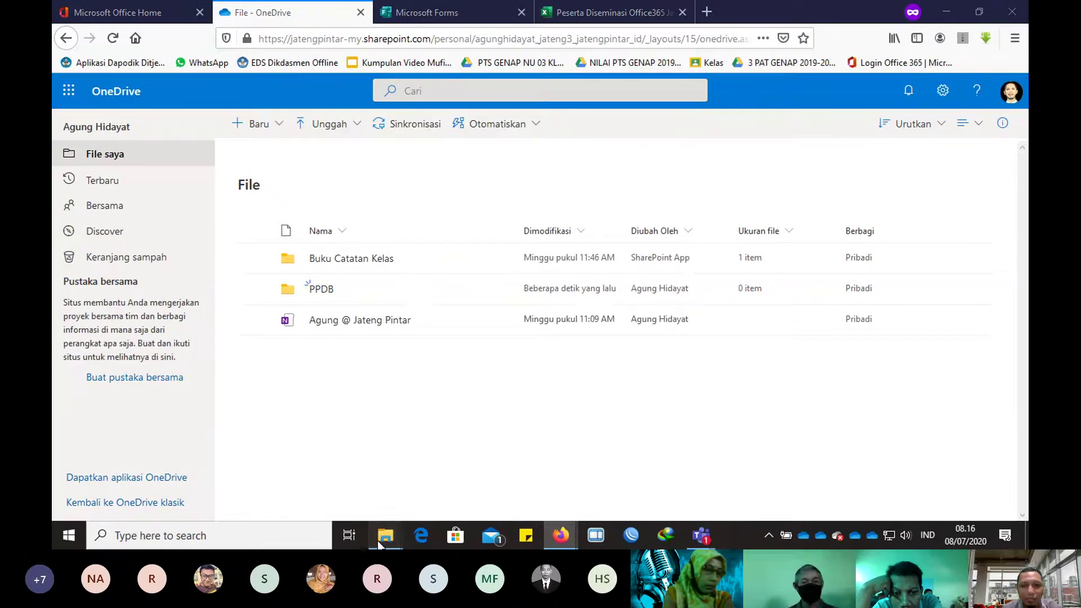
mouse_move(379, 543)
click(429, 495)
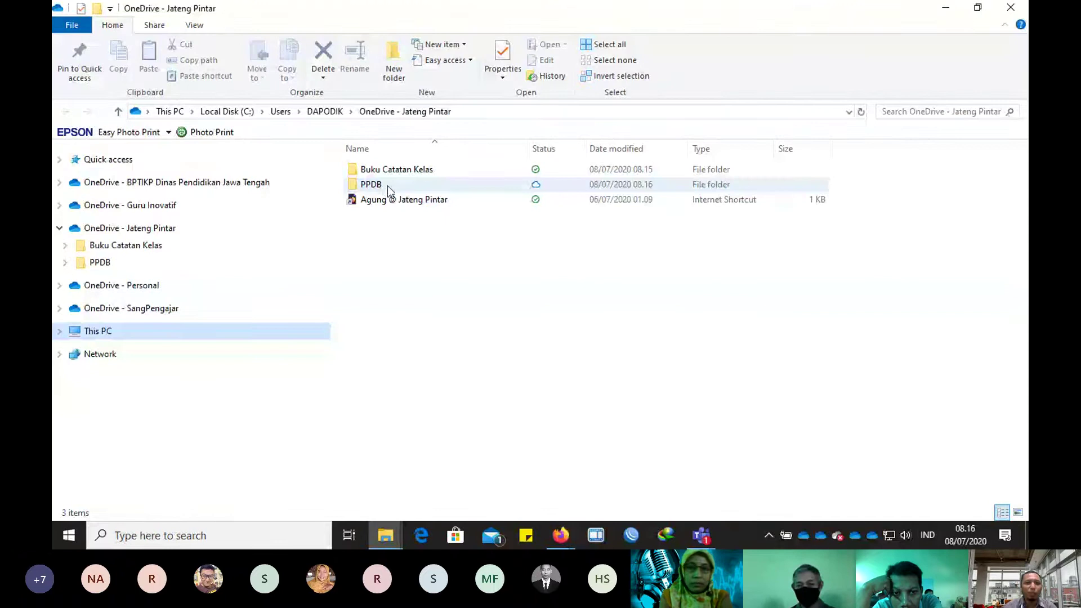
Step: Confirm PPDB is syncing into Jateng Pintar, then return to the OneDrive web files page
mouse_move(384, 188)
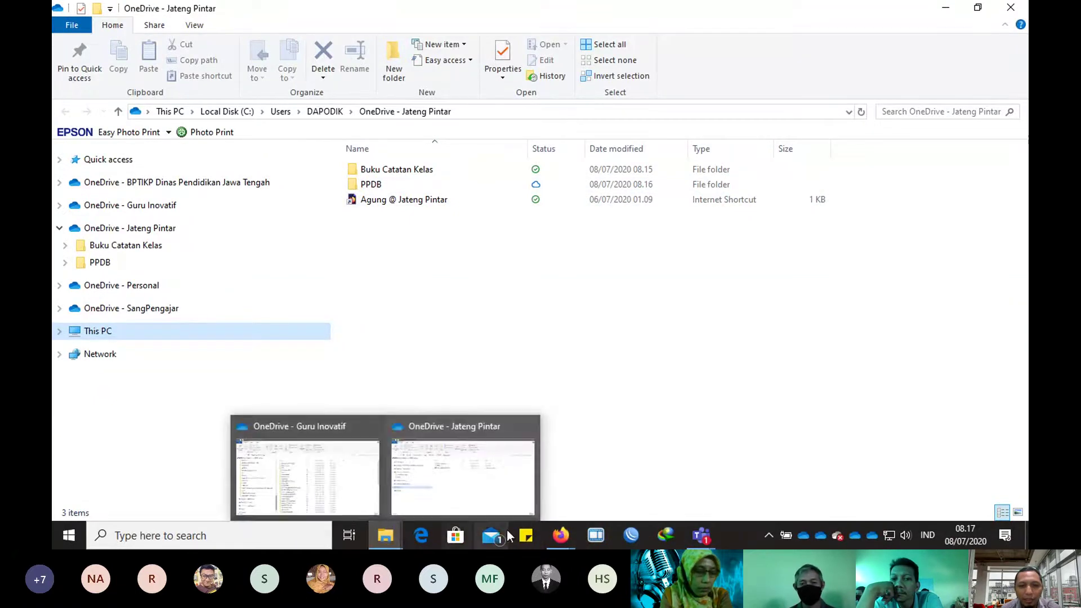
click(559, 537)
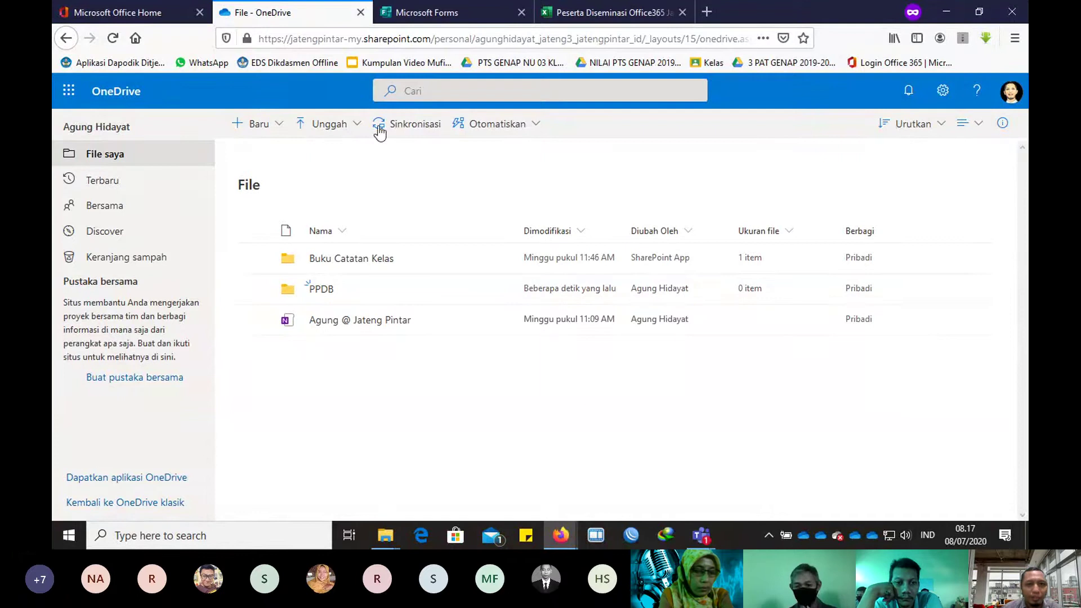
Step: Review the form's Upload KK and Upload SKL questions, then open the empty PPDB folder
click(435, 13)
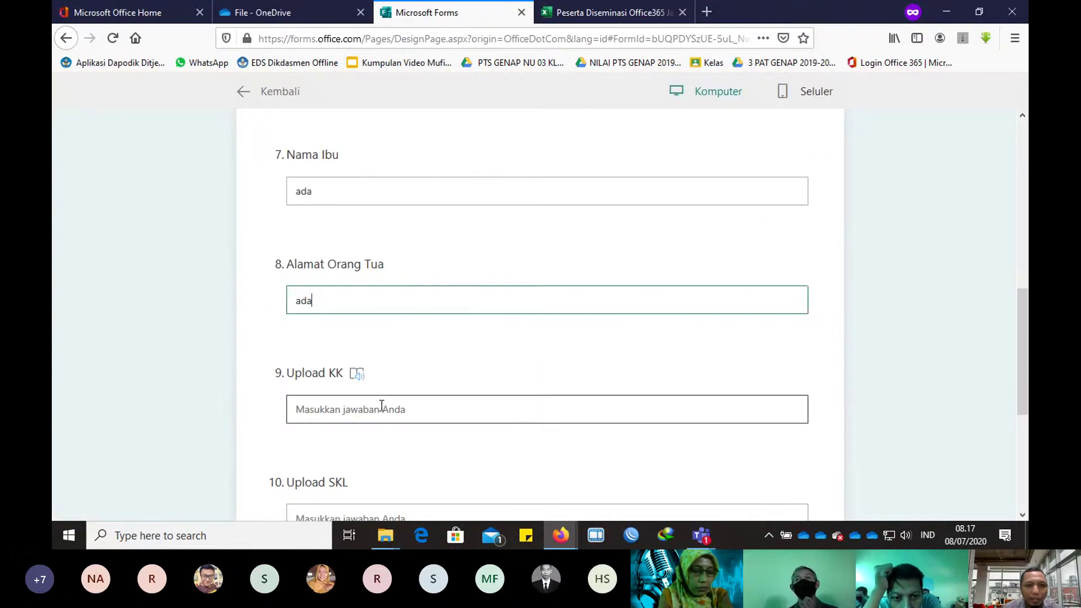
click(284, 11)
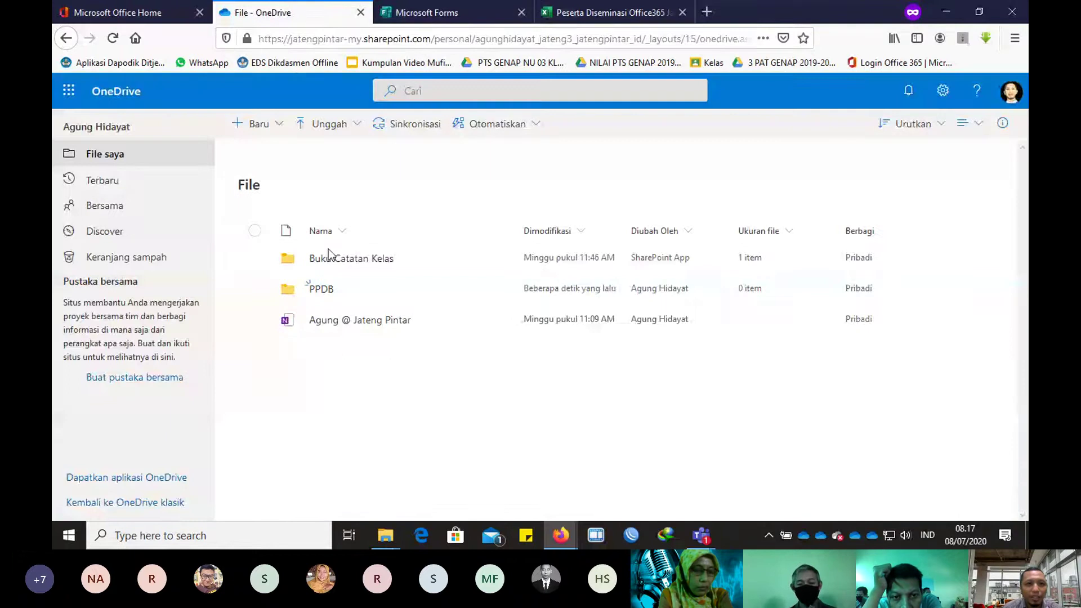
click(322, 289)
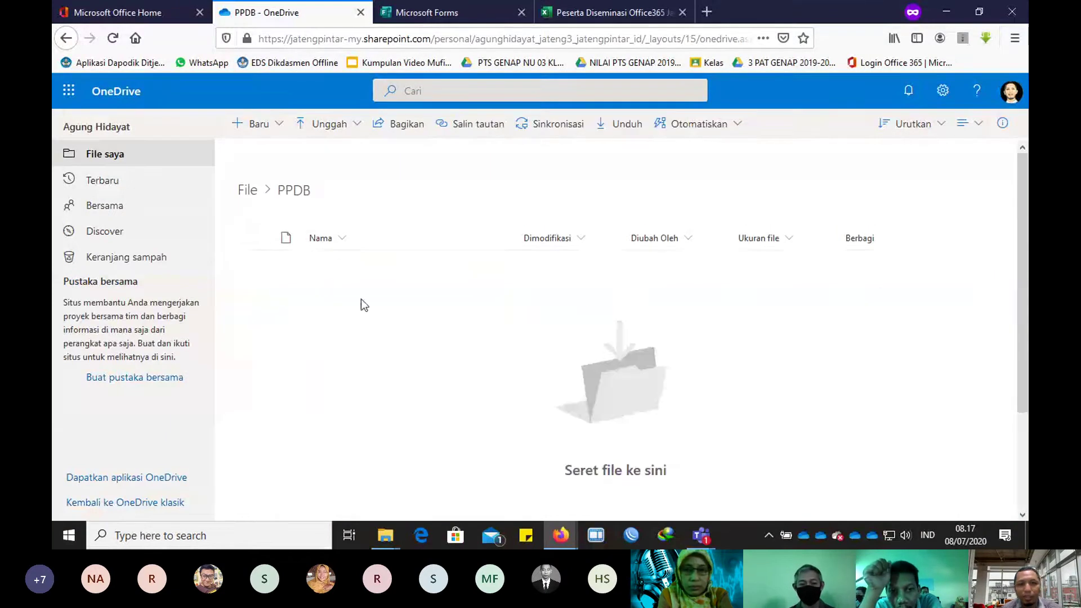
Step: Create new folders named KK and SKL in PPDB, then select the KK folder
click(269, 134)
click(281, 155)
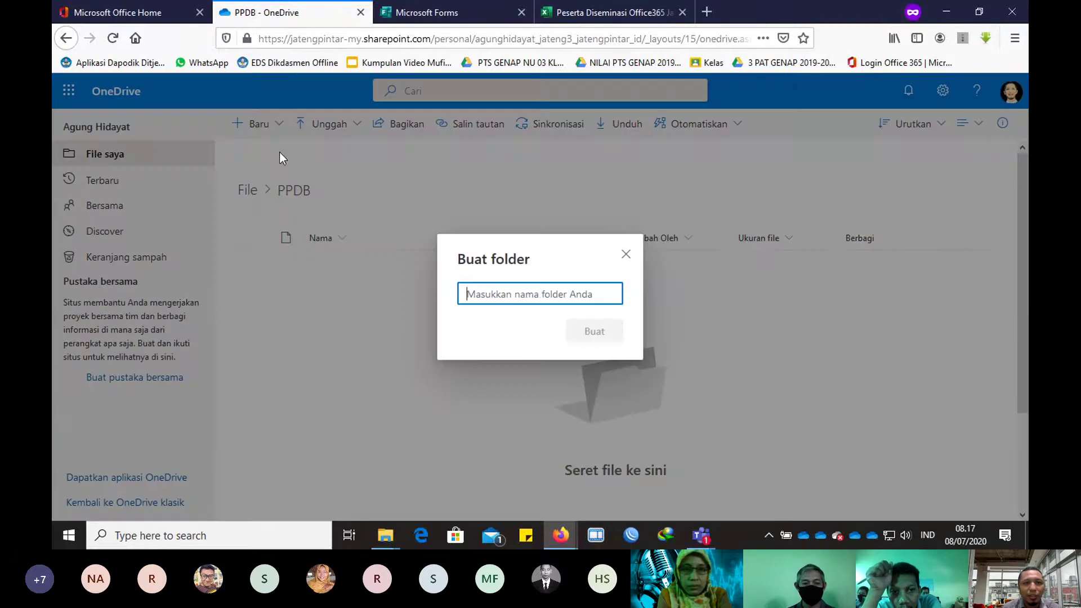
text(KK)
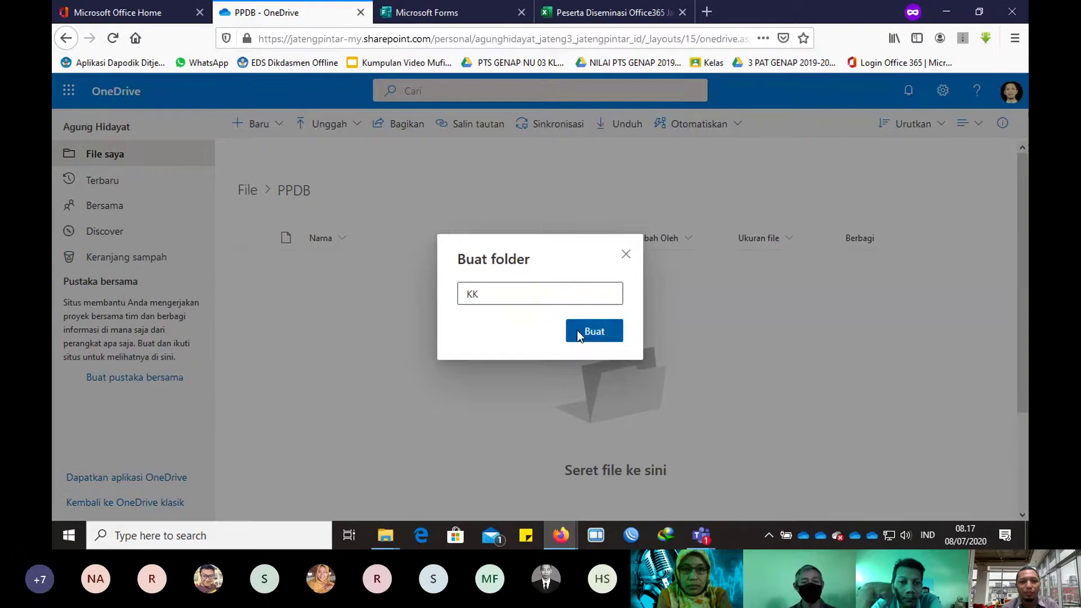
click(576, 330)
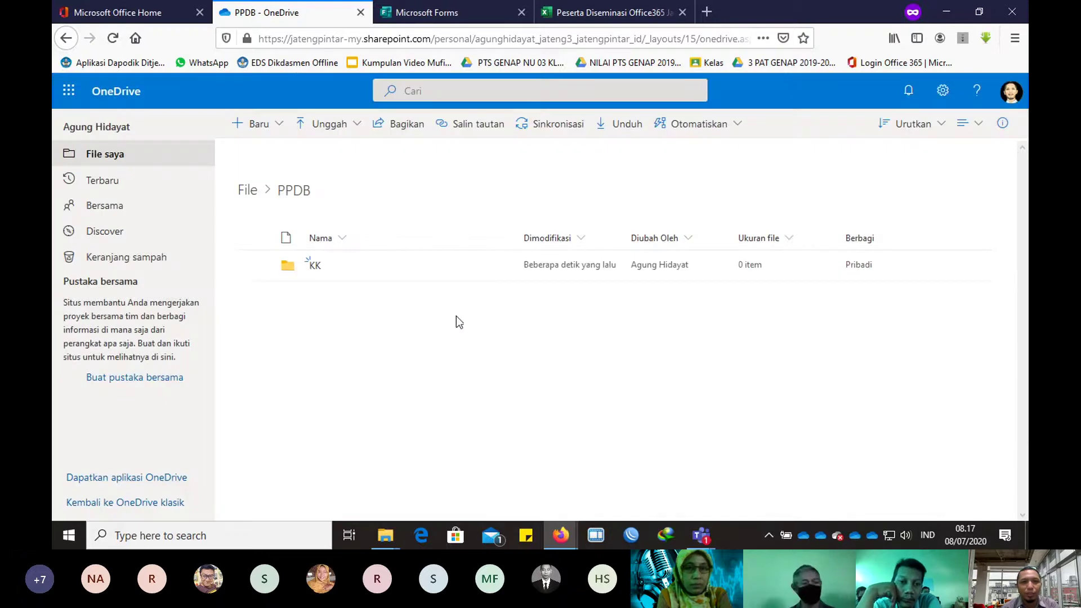
click(265, 137)
click(282, 153)
text(SKL)
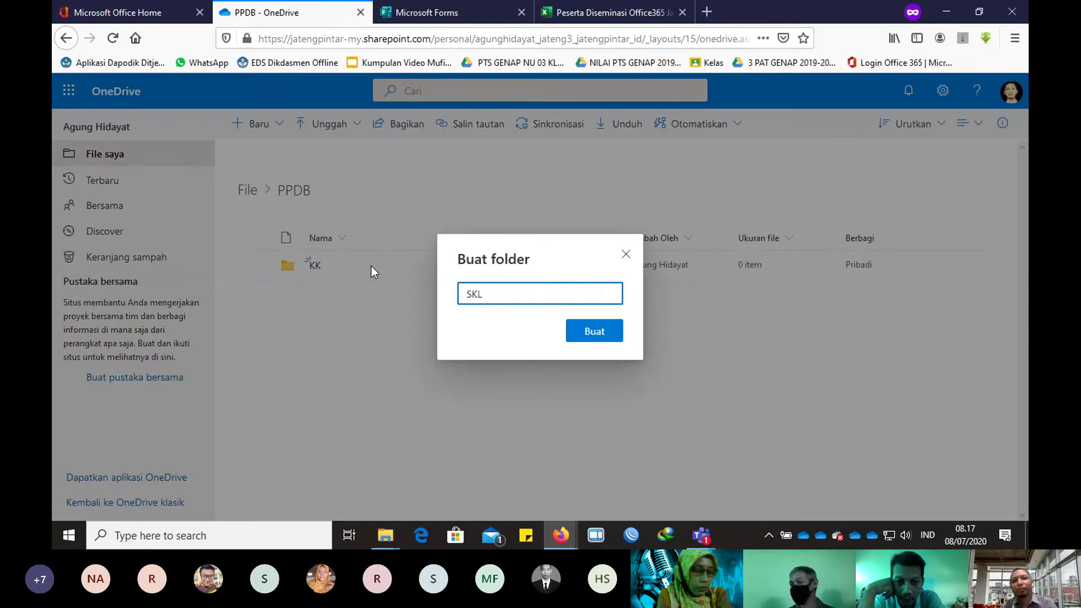
key(Return)
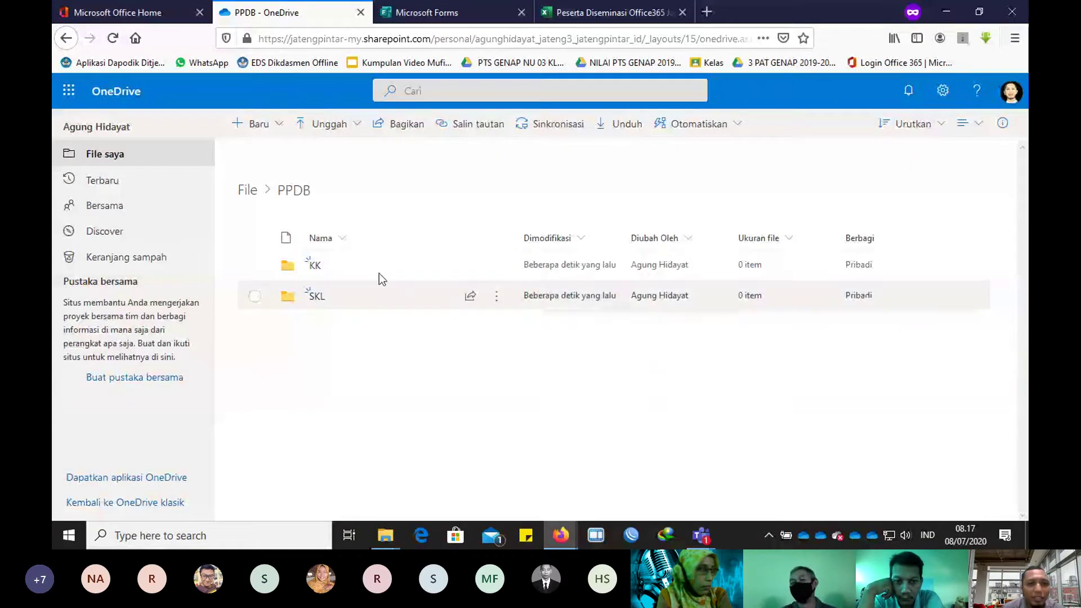
click(255, 266)
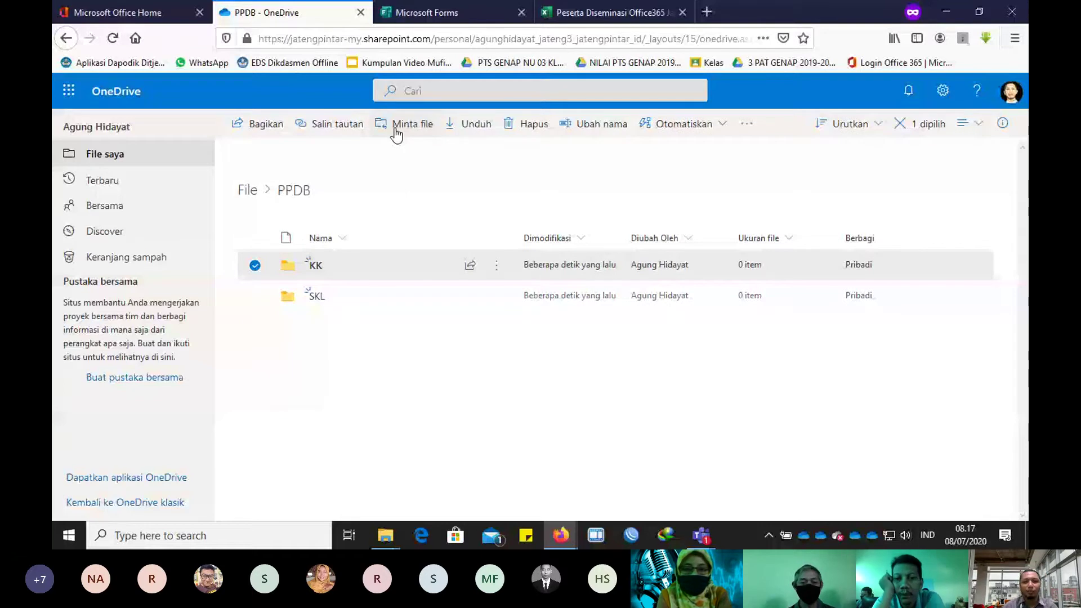
Step: Create an 'Upload KK' file request on the KK folder, copy its link, and return to the form
click(397, 134)
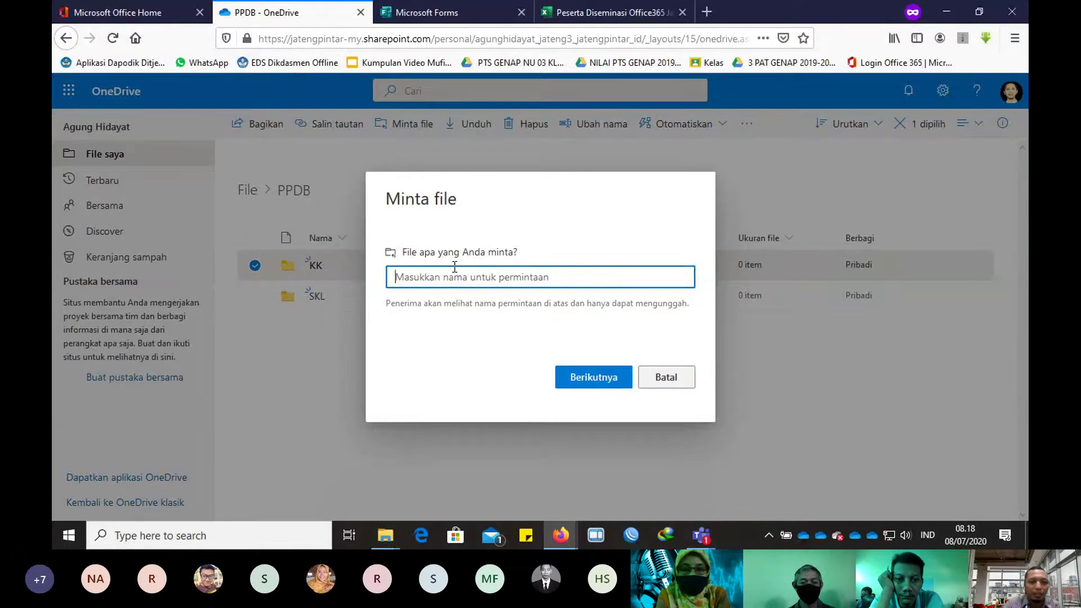
text(UP)
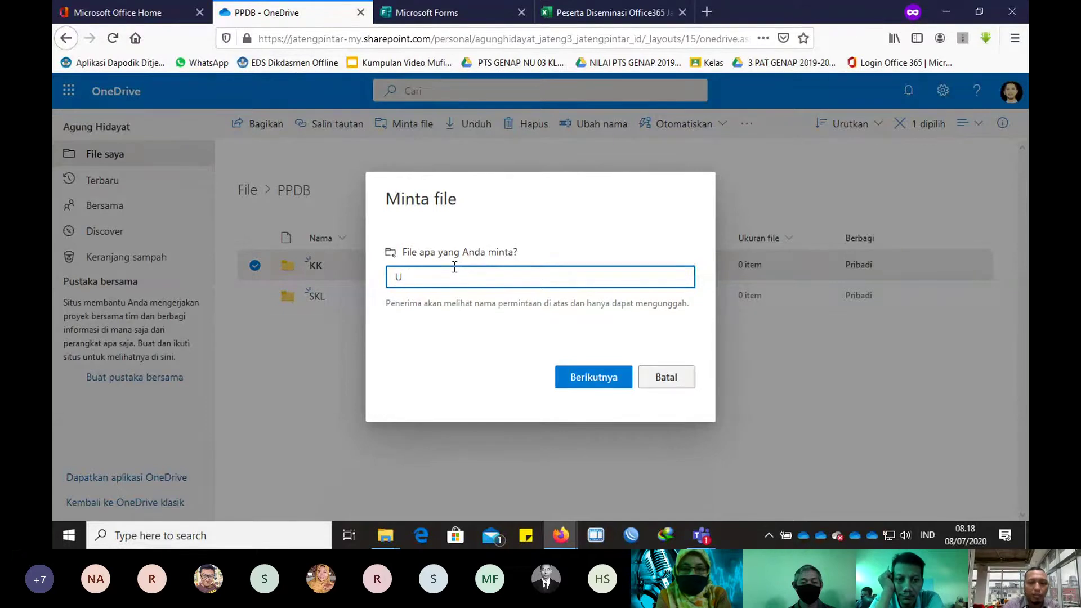
text(pload K)
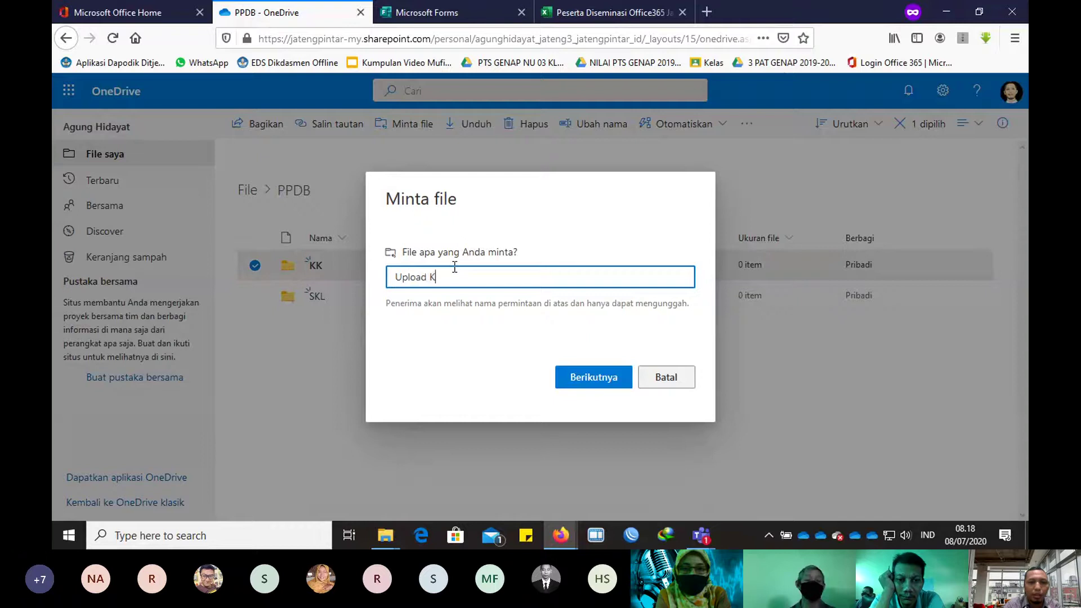
text(K)
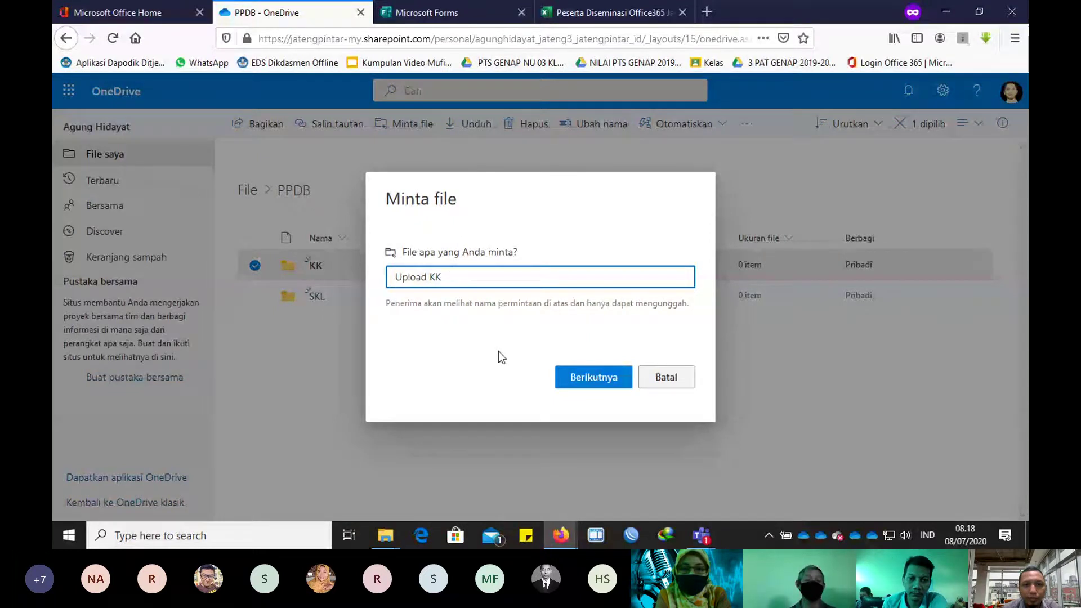
key(Return)
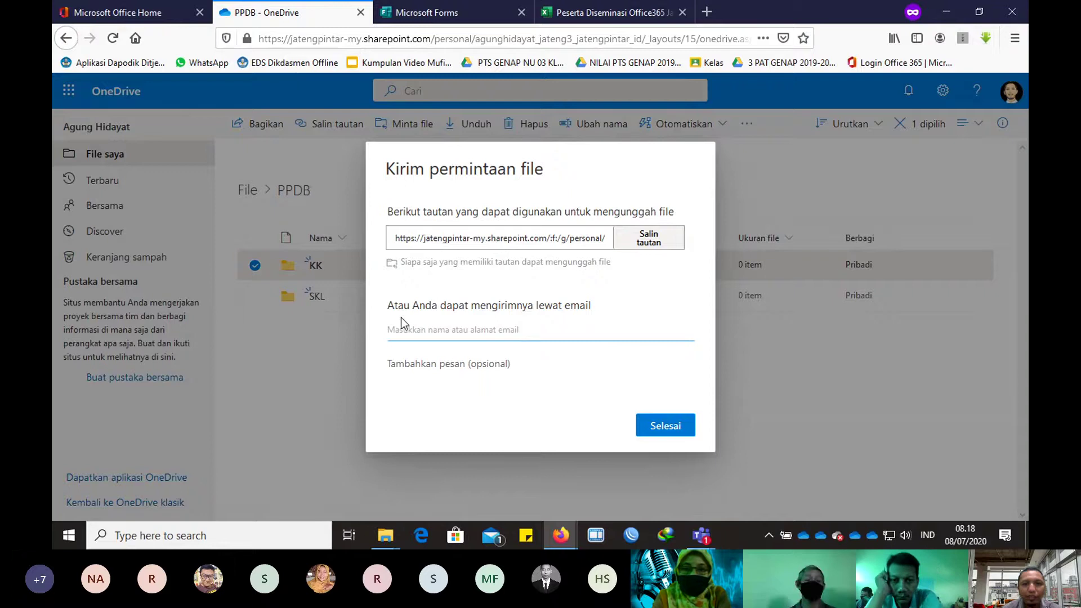
click(651, 246)
click(664, 426)
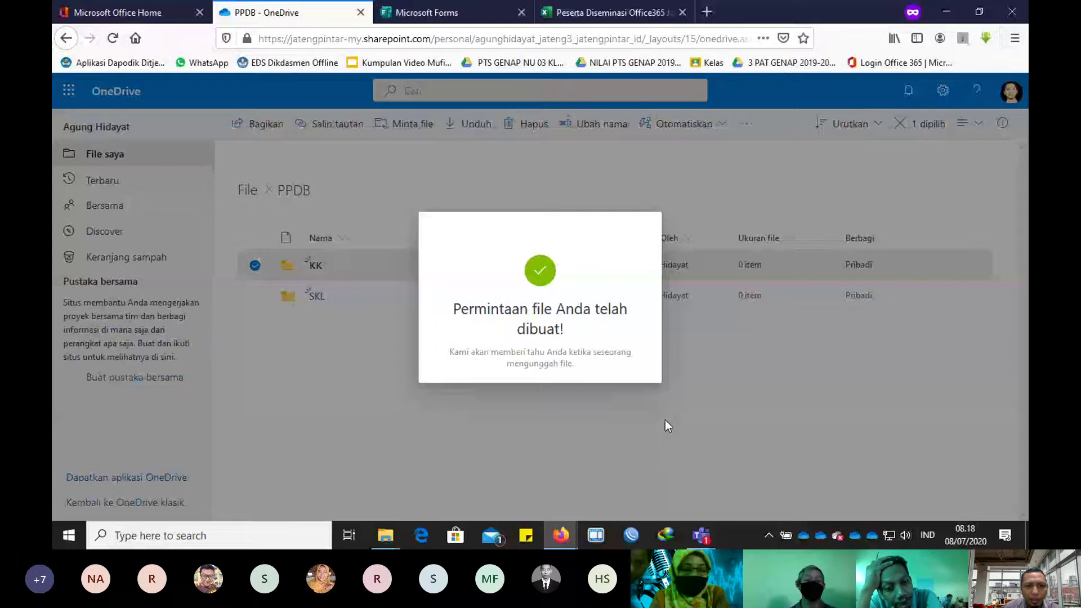
key(ctrl+Tab)
scroll(562, 274, down, 3)
Step: Paste the upload link under the question 9 title, then clear that title entirely
click(472, 271)
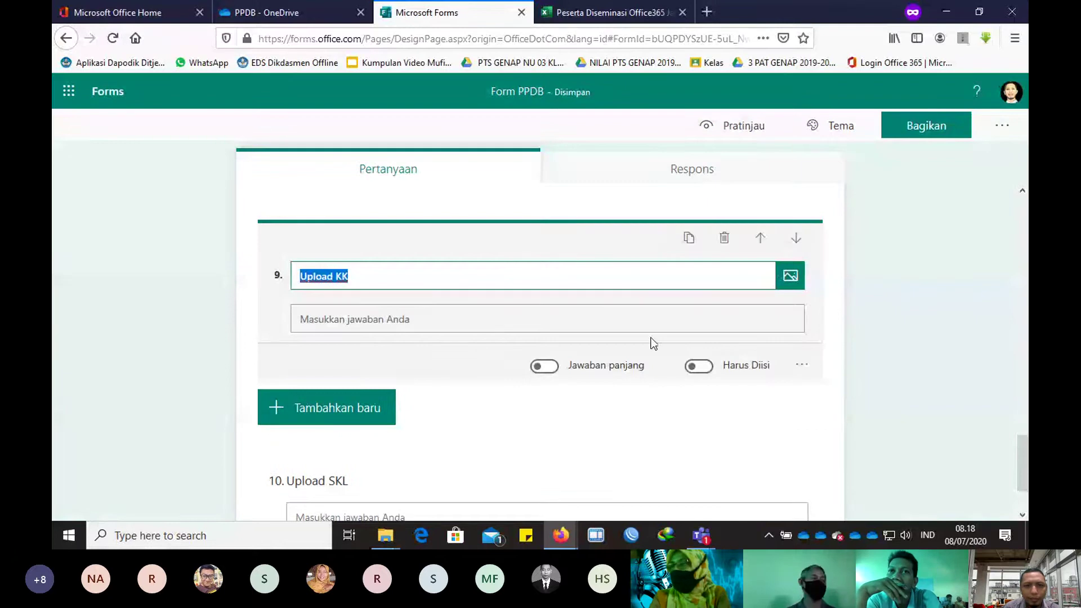
key(Escape)
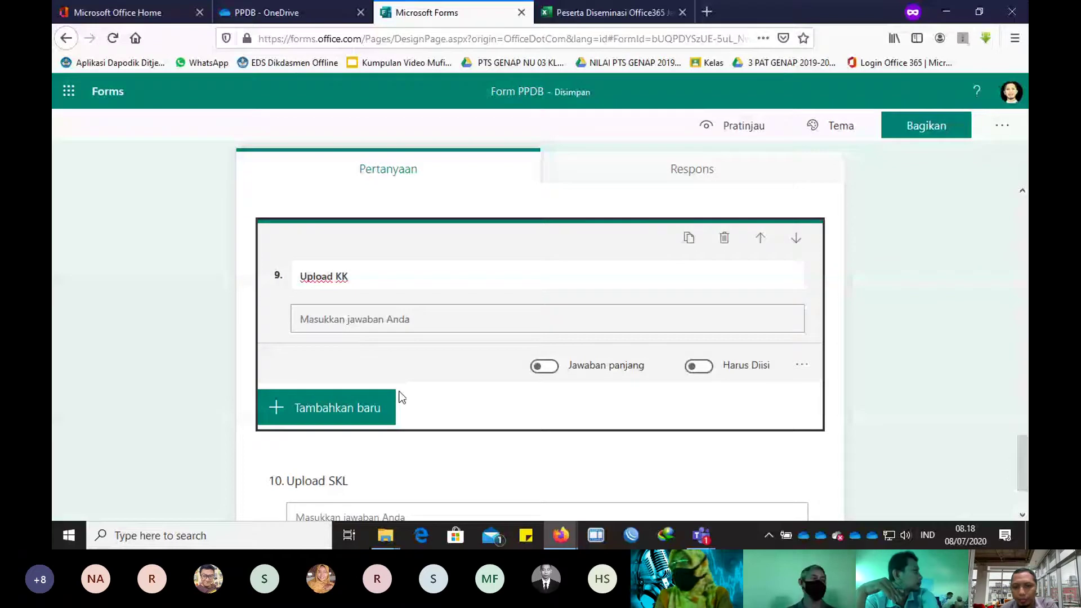
click(480, 280)
key(Return)
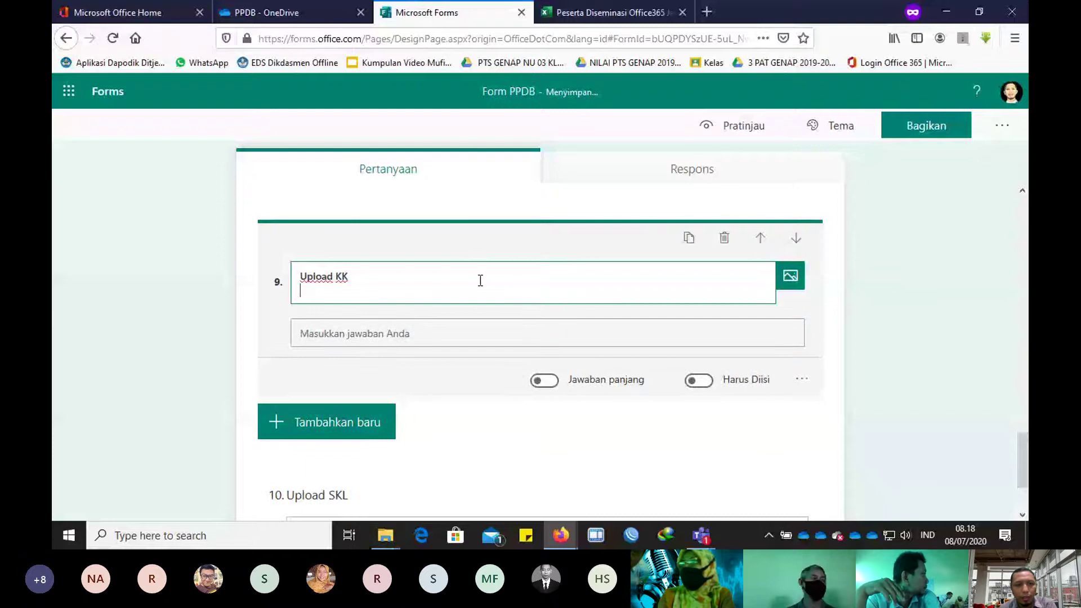
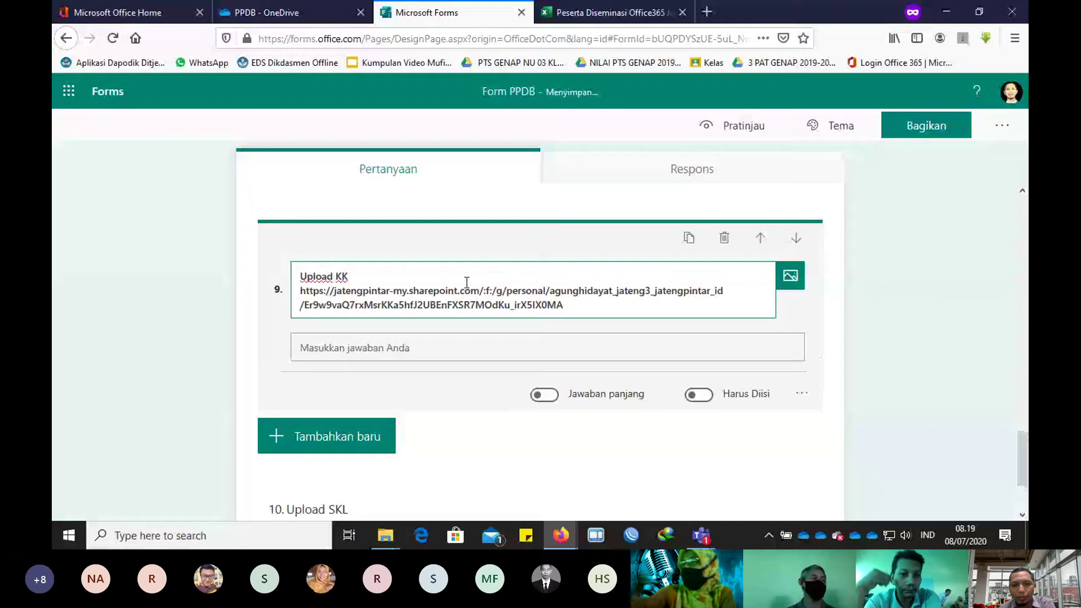
drag(565, 305, 271, 276)
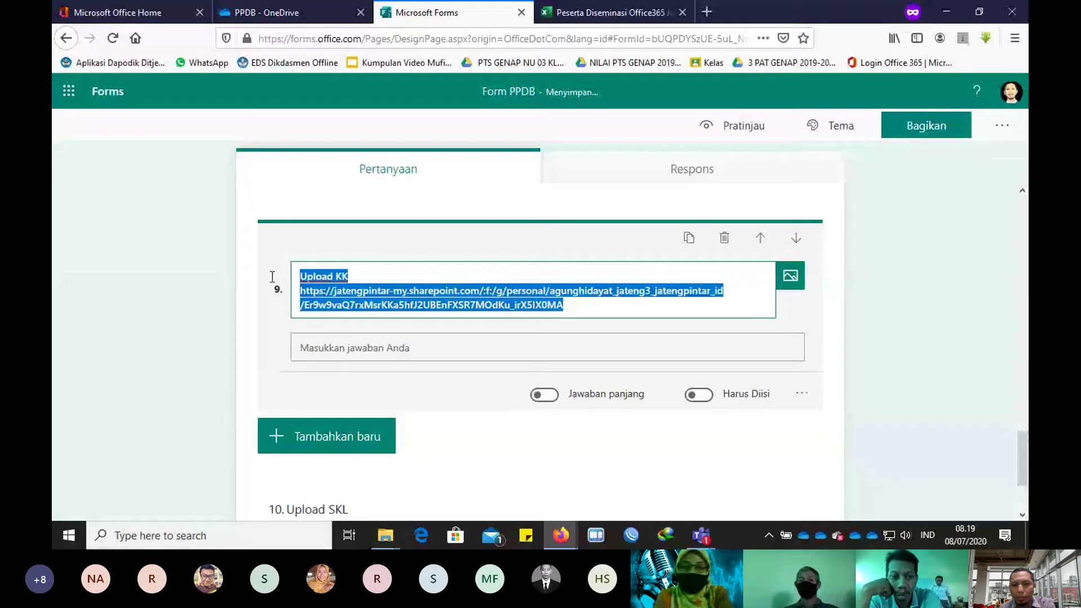
key(BackSpace)
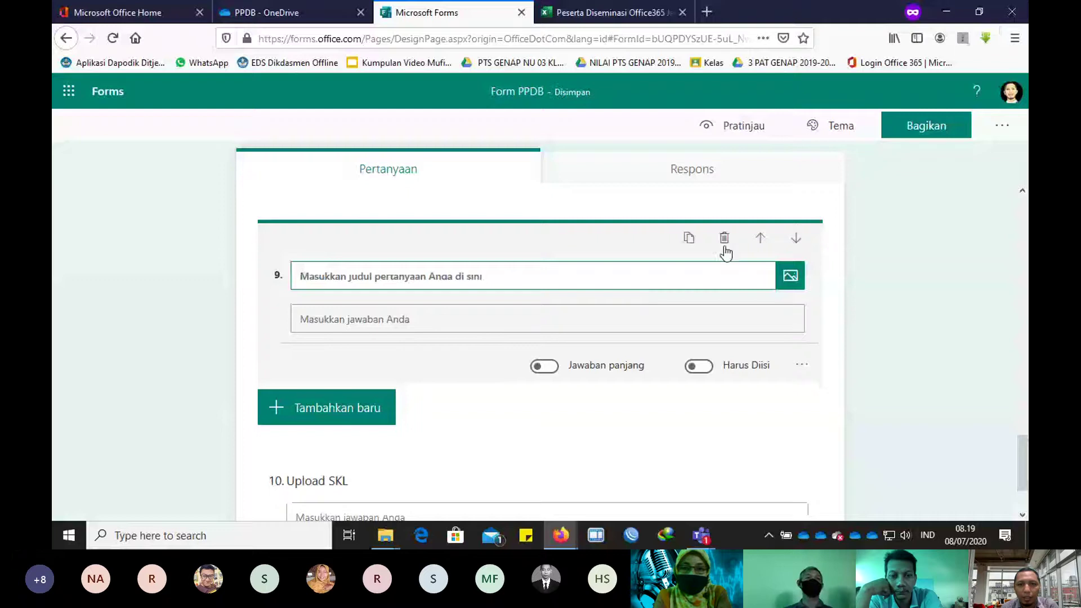
Step: Delete question 9 and the Upload SKL question, leaving question 8 as the last
click(725, 239)
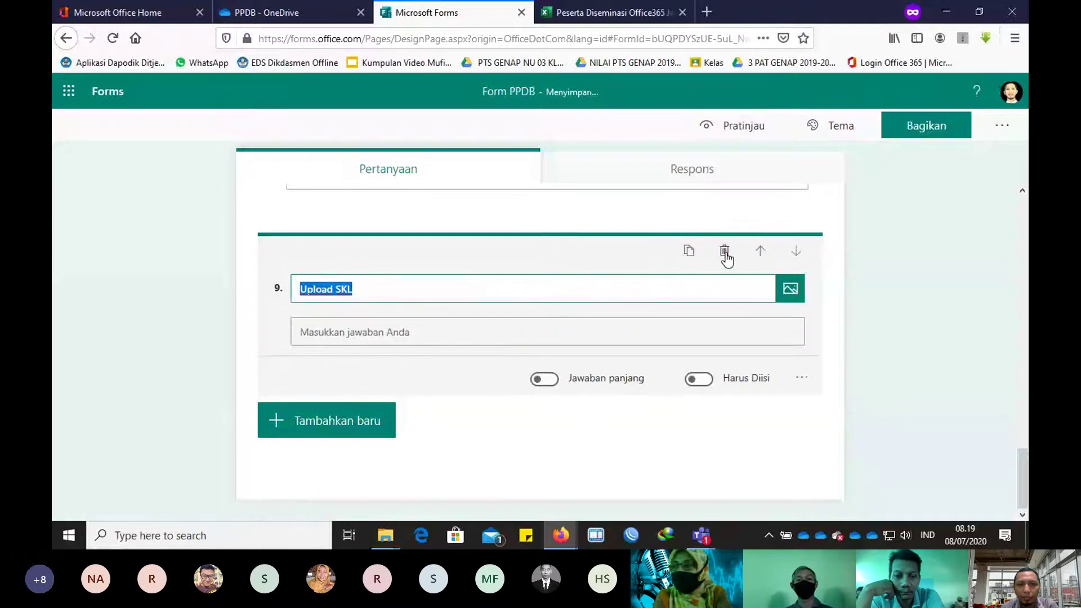
click(726, 254)
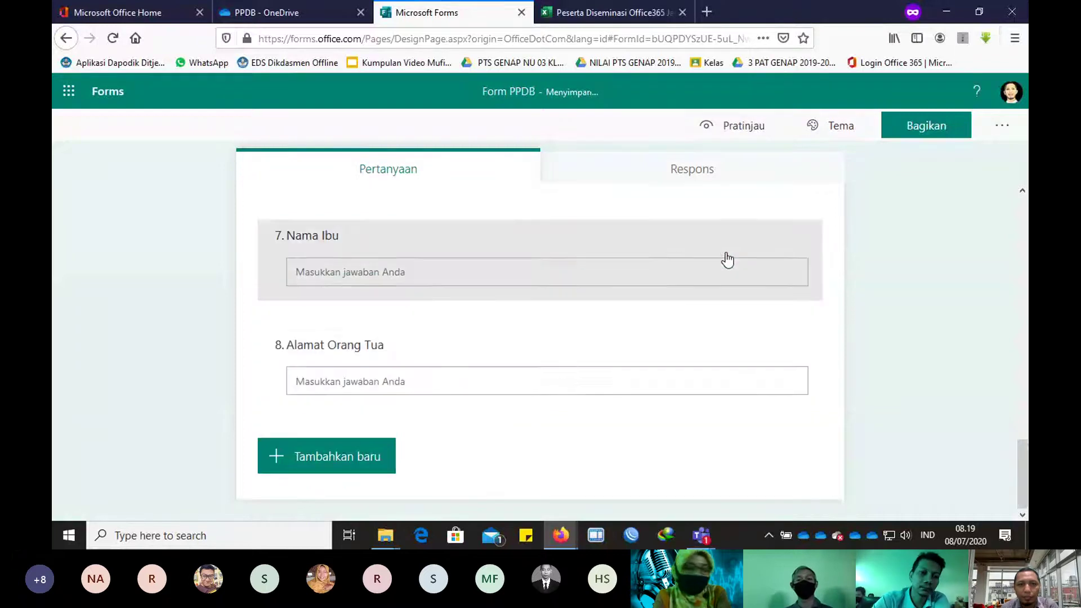
click(363, 467)
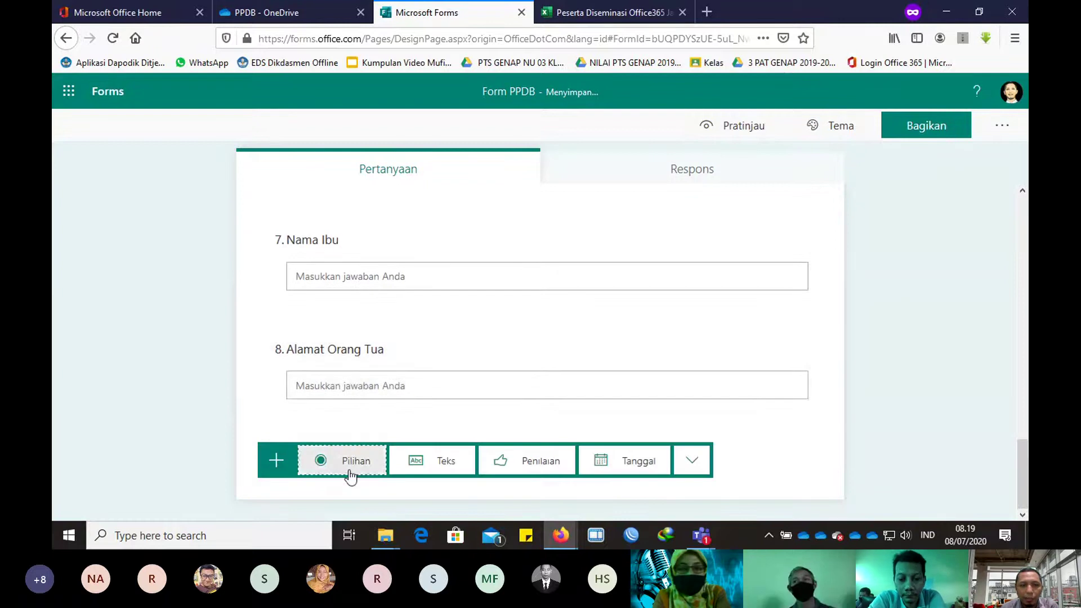
Step: Add choice question 'Upload KK' with one option: 'Silahkan klik link berikut :' followed by the pasted link
click(351, 460)
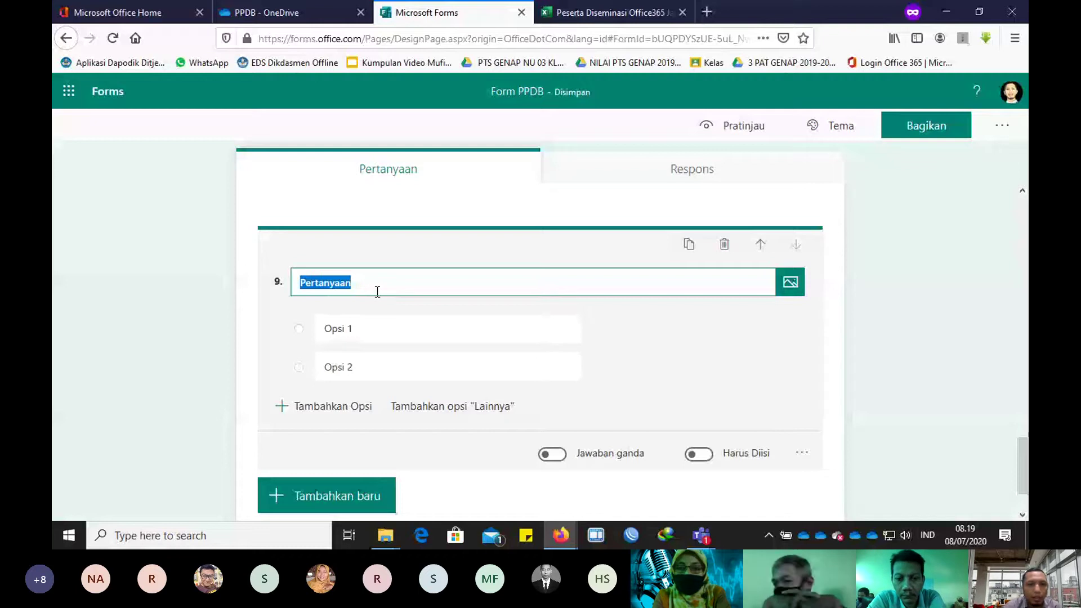
text(Upload KK)
click(362, 329)
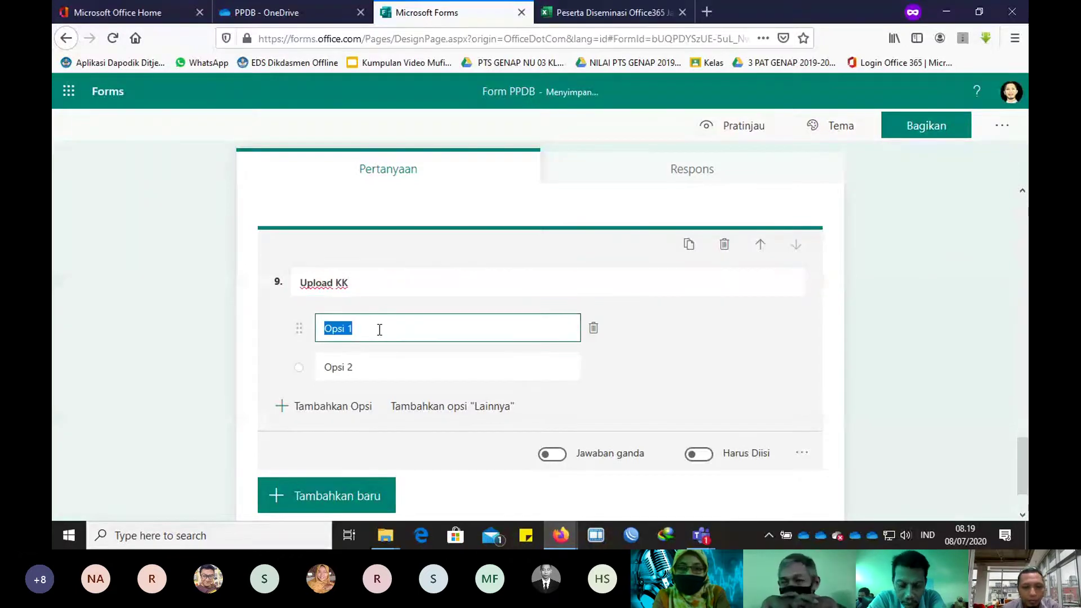
key(ctrl+v)
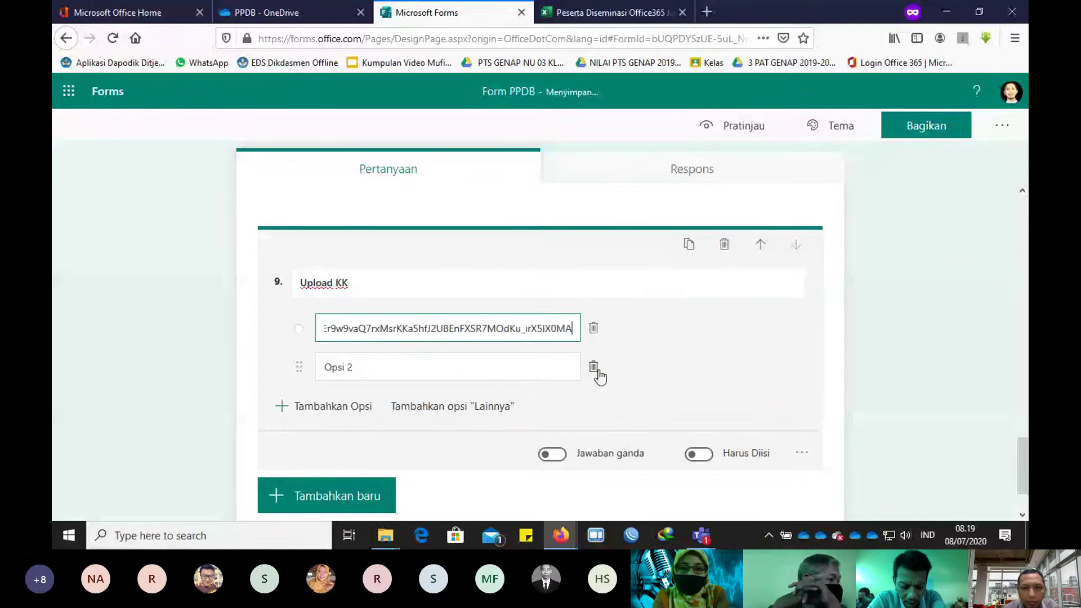
click(595, 369)
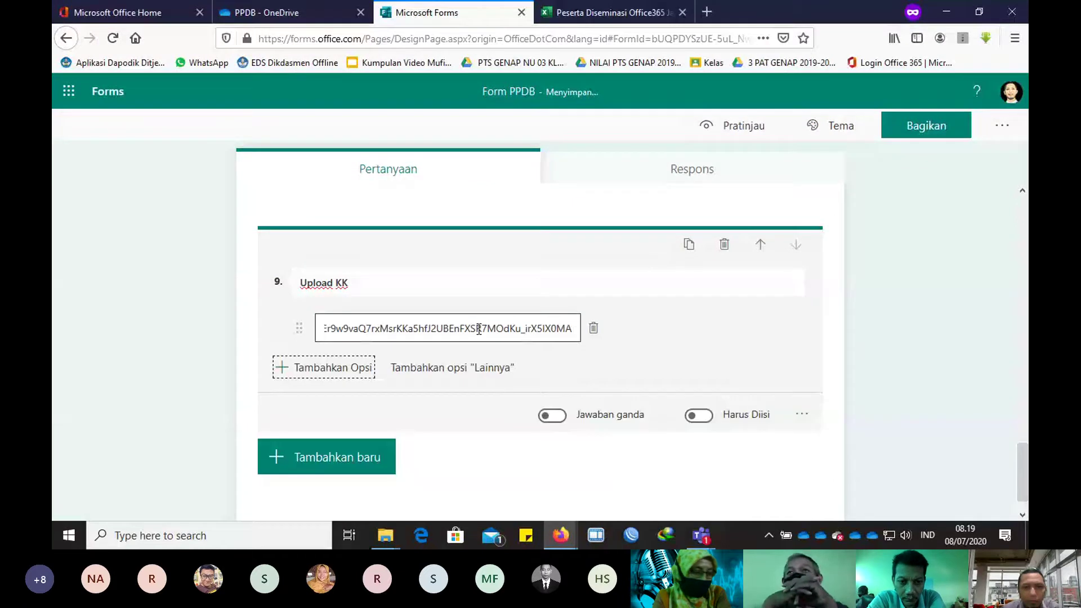
triple_click(348, 327)
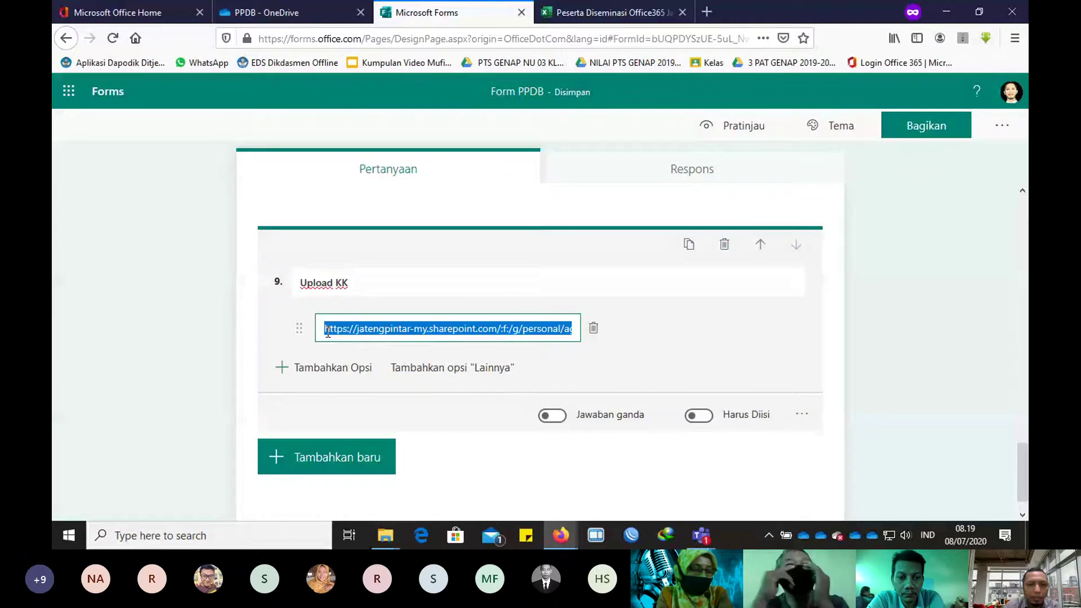
click(326, 329)
text(Silahkan kl)
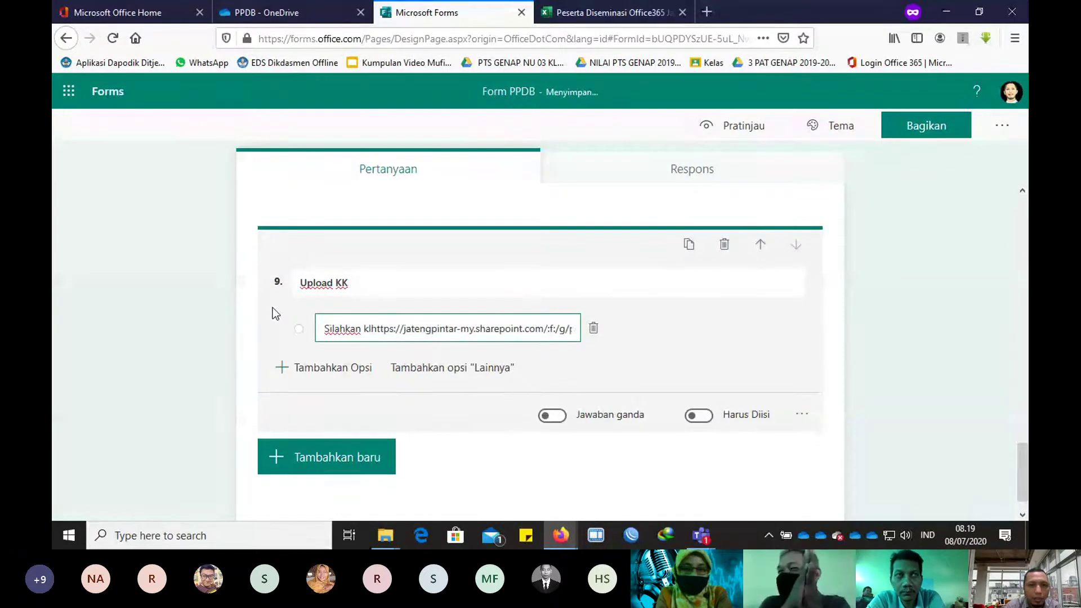
text(ik link b)
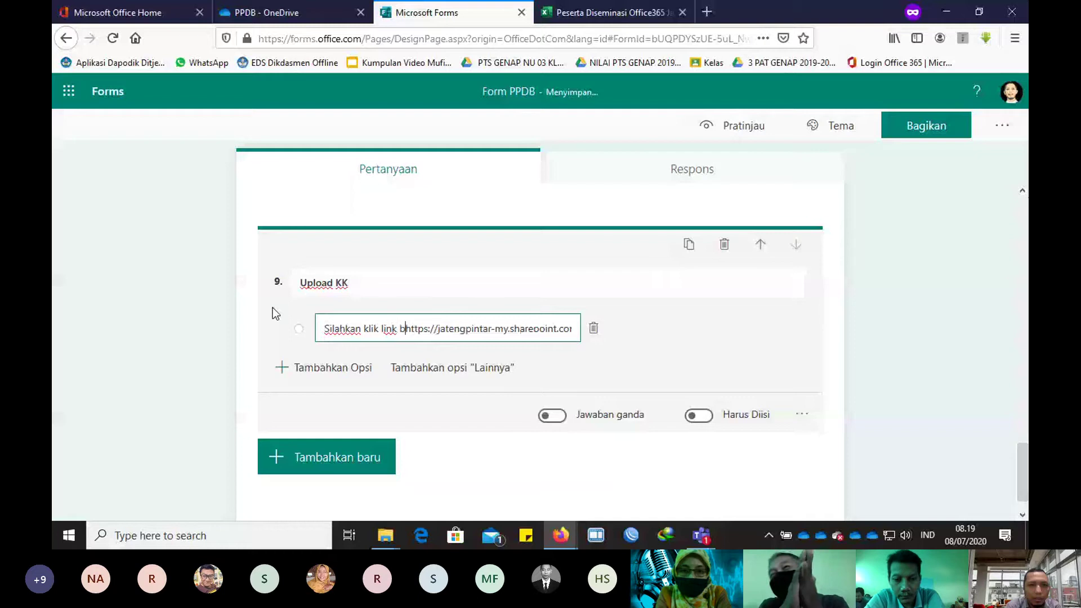
text(eriku)
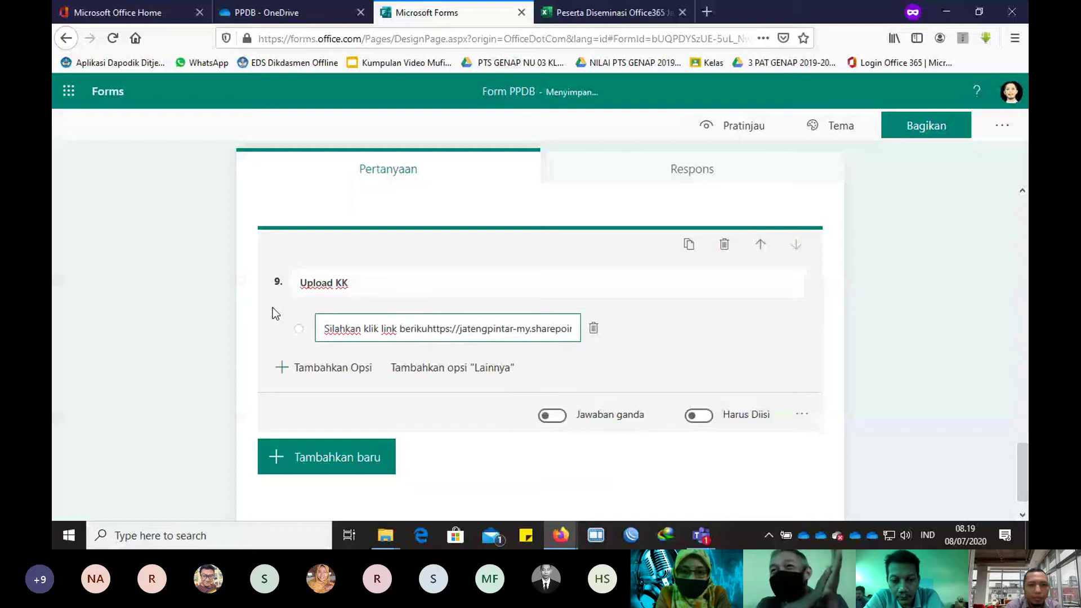
text(t :)
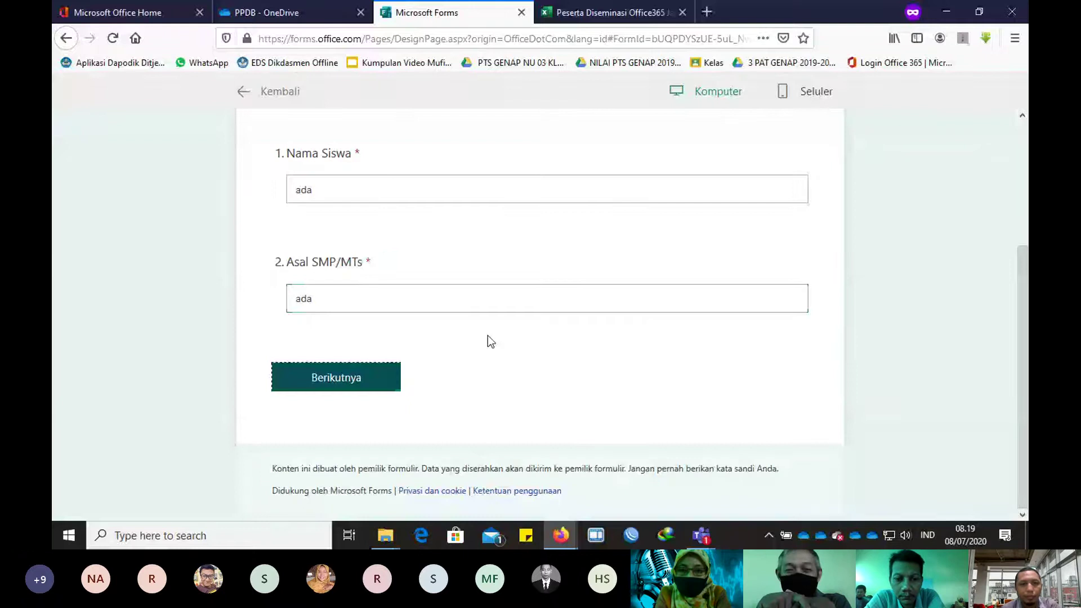
Step: In the form preview, go to the next page and open question 9's upload link
key(Return)
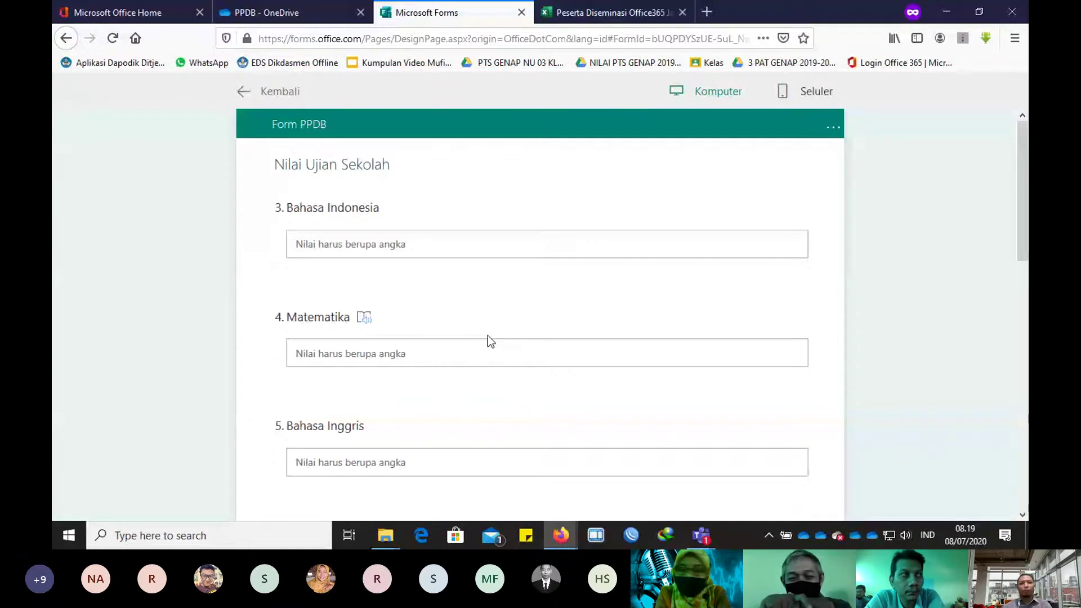
scroll(487, 336, down, 15)
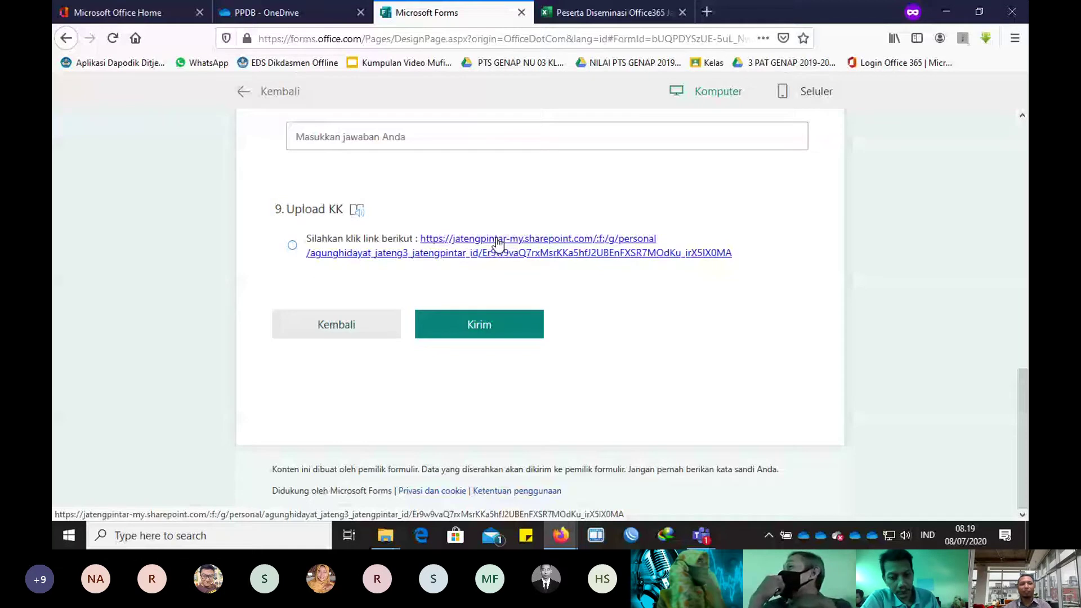
click(498, 244)
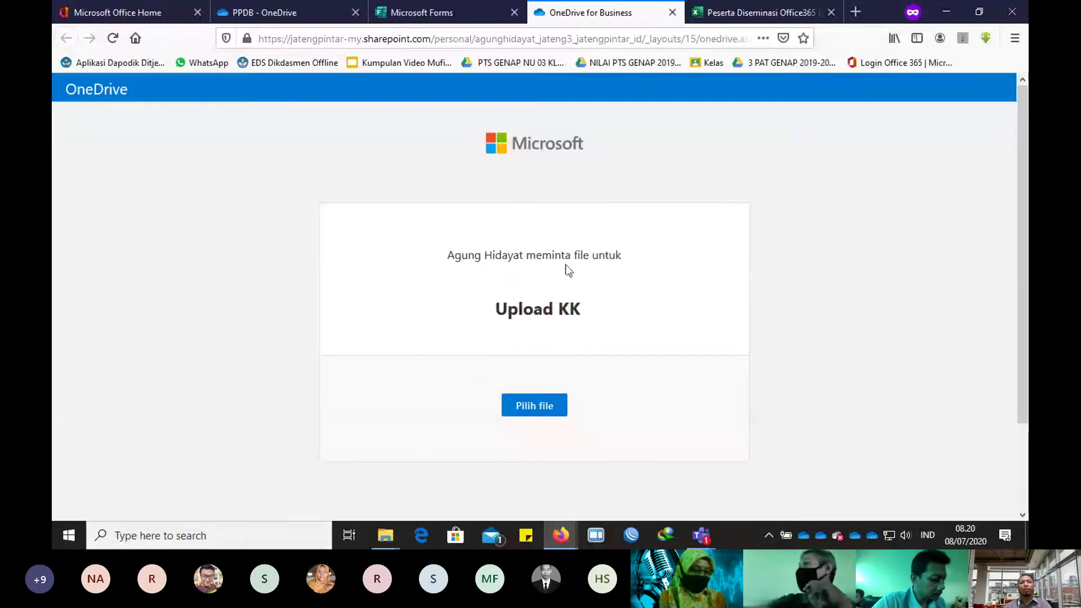
Step: Choose flyer.png from Pictures > flyer nuklir and upload it to the Upload KK request
click(525, 407)
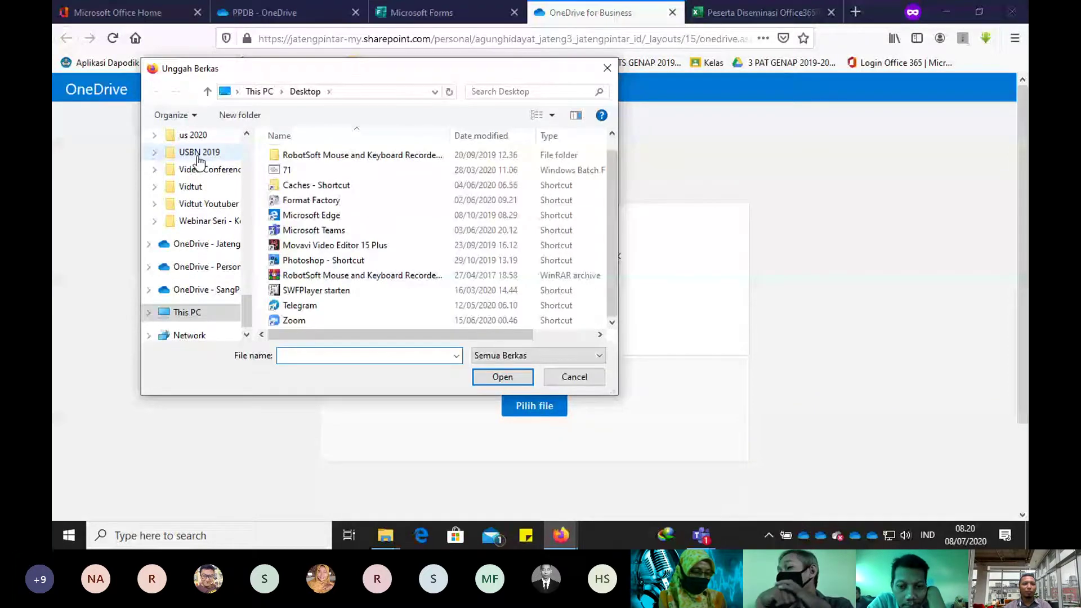
scroll(198, 161, up, 10)
click(193, 232)
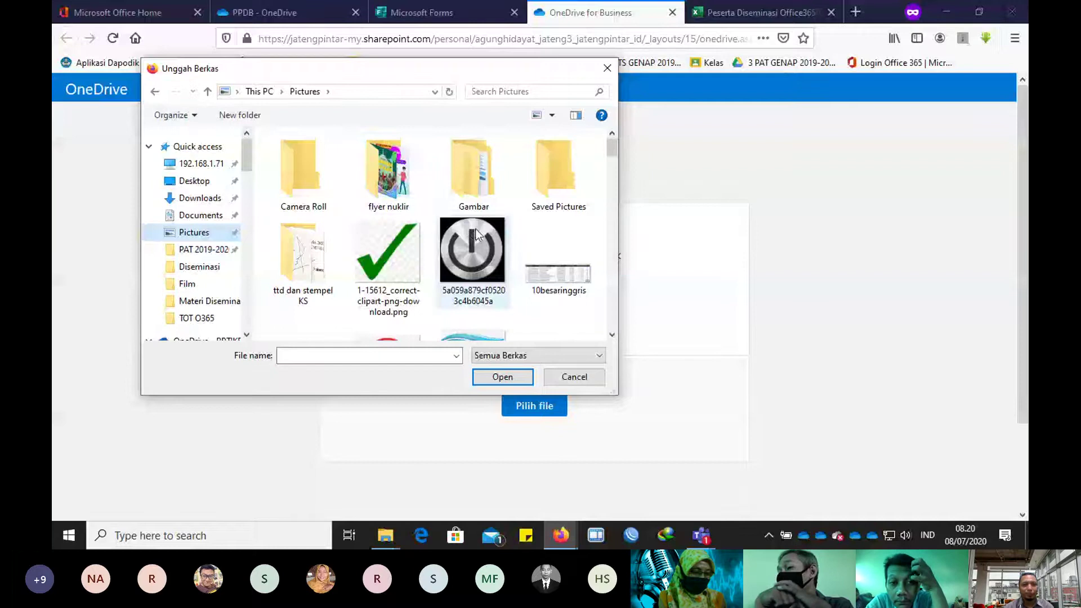
double_click(409, 172)
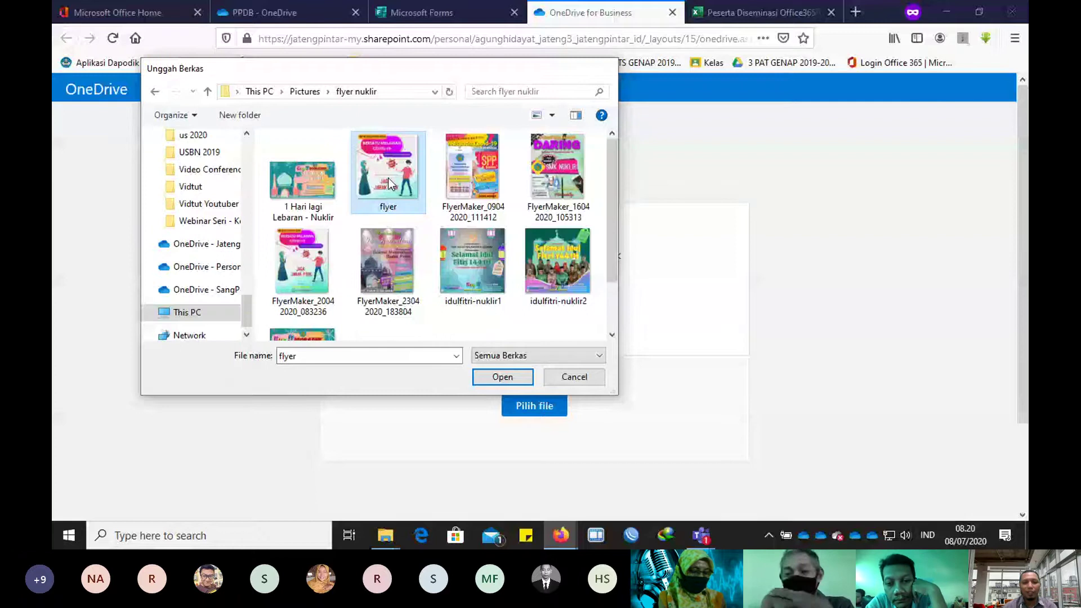
double_click(388, 178)
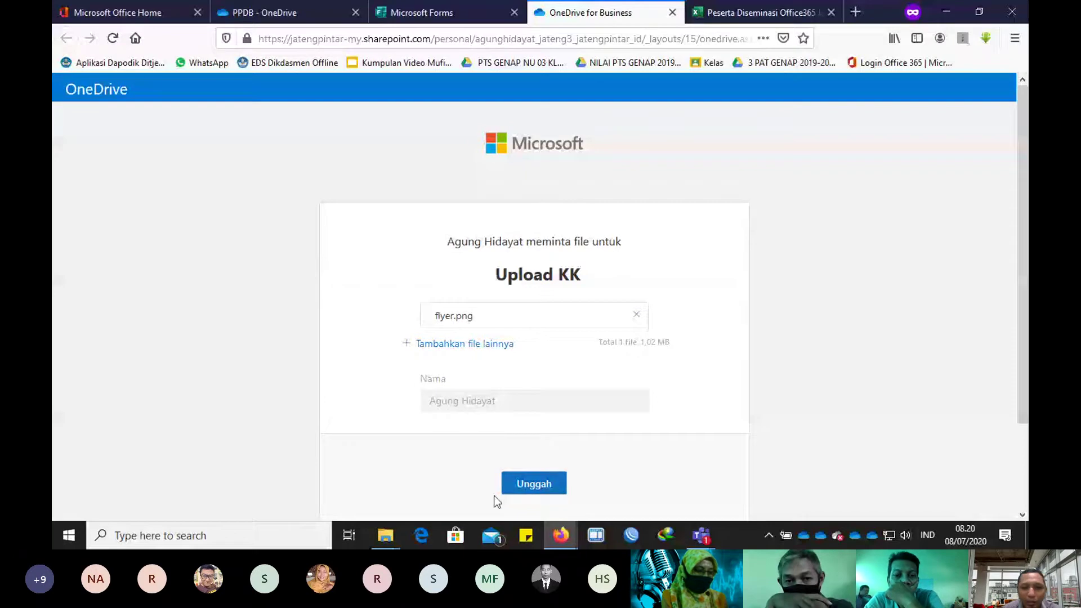
click(530, 484)
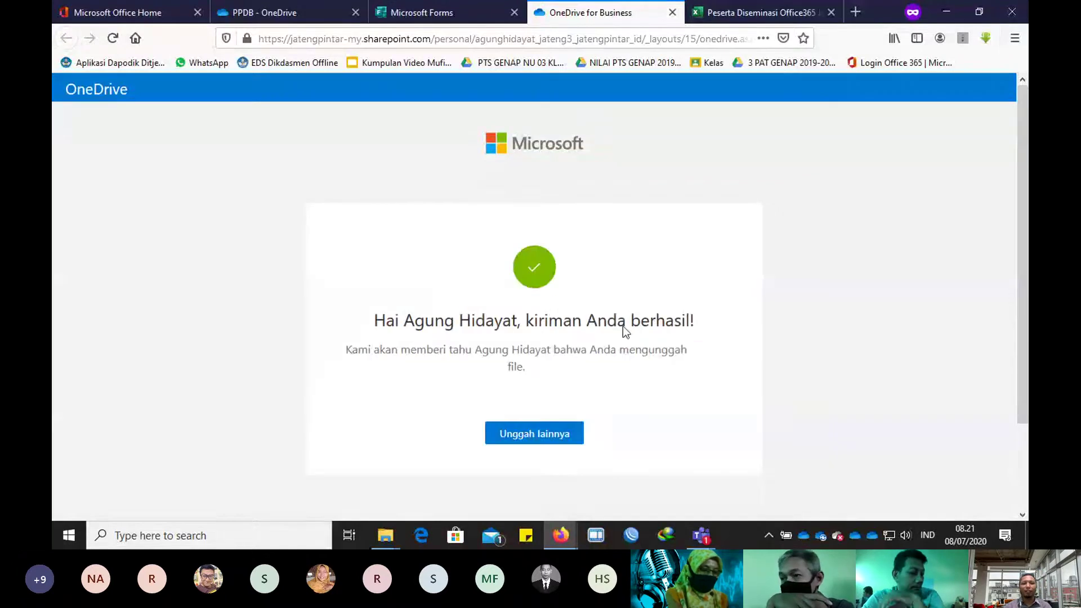
Step: In the PPDB OneDrive tab, dismiss the request confirmation and open the KK folder to see the flyer
click(298, 17)
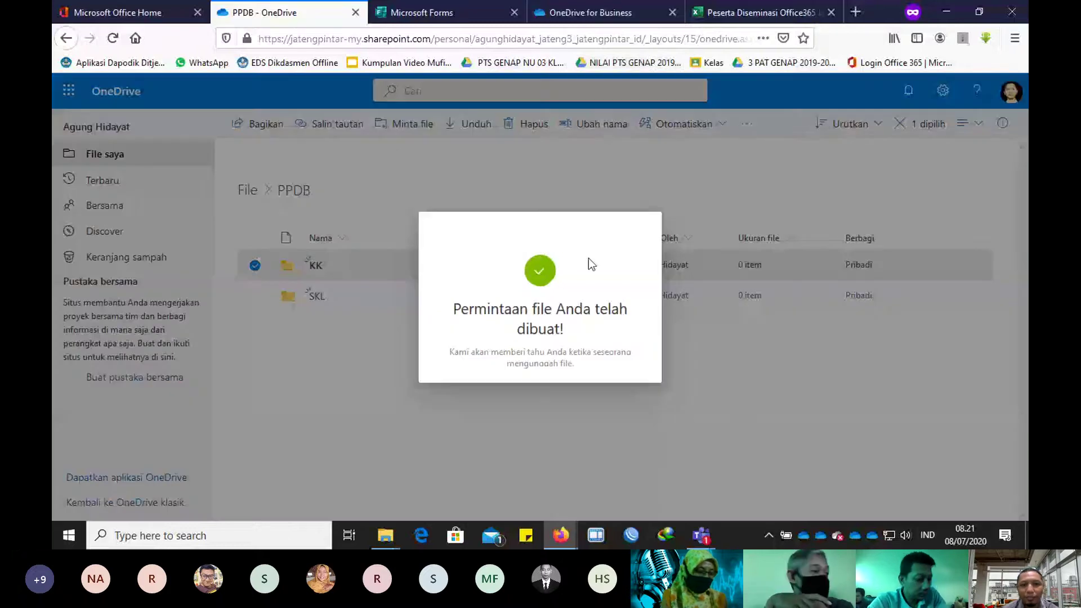
click(329, 272)
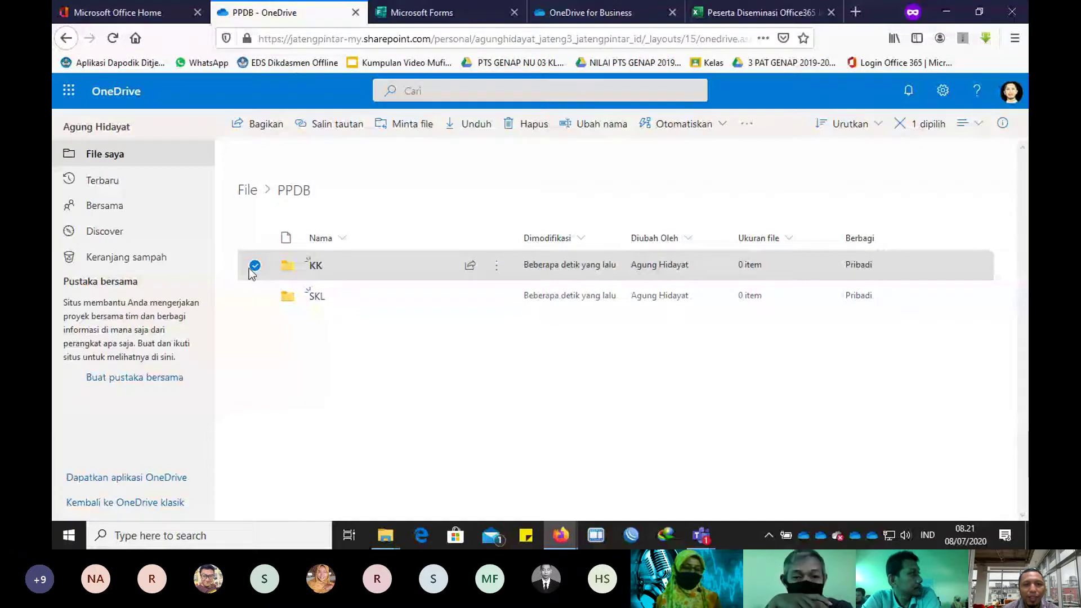
click(290, 270)
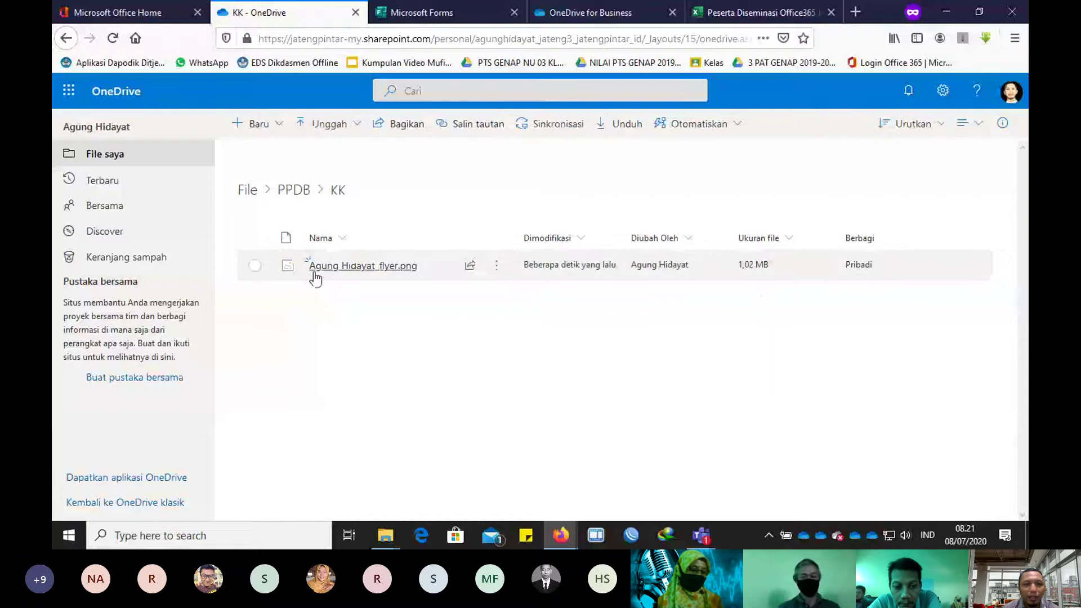
mouse_move(317, 273)
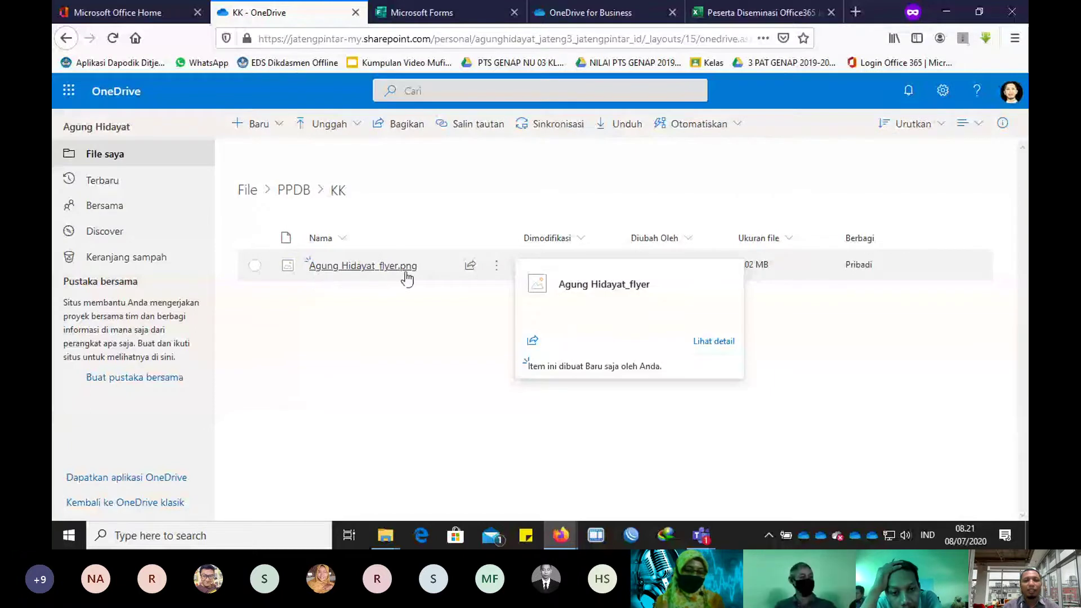
Step: Open PPDB > KK in the synced OneDrive Explorer window to confirm the flyer, then return to Firefox
mouse_move(387, 535)
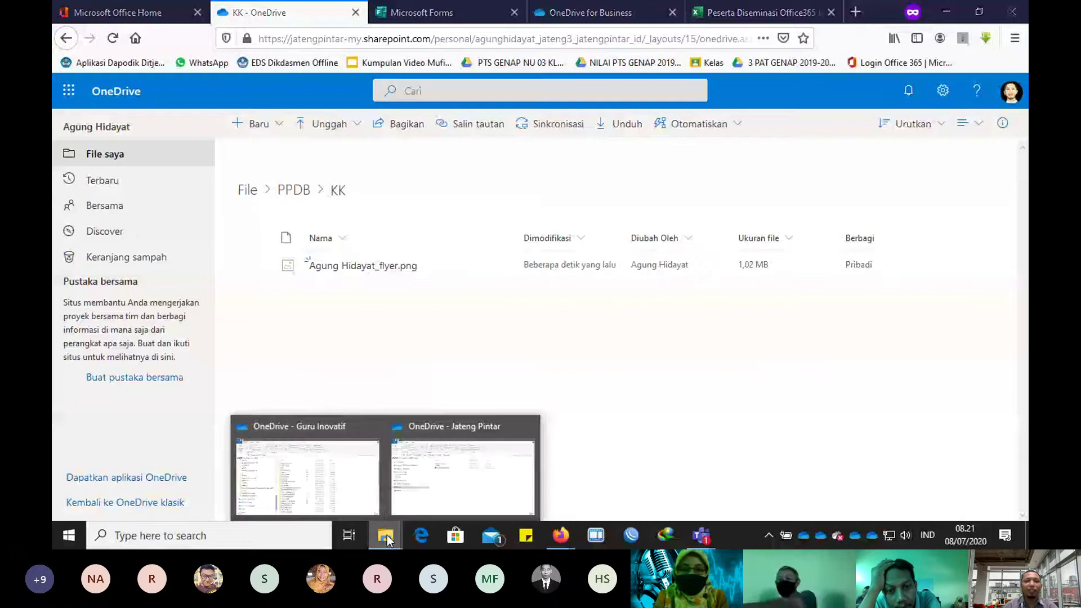
click(443, 480)
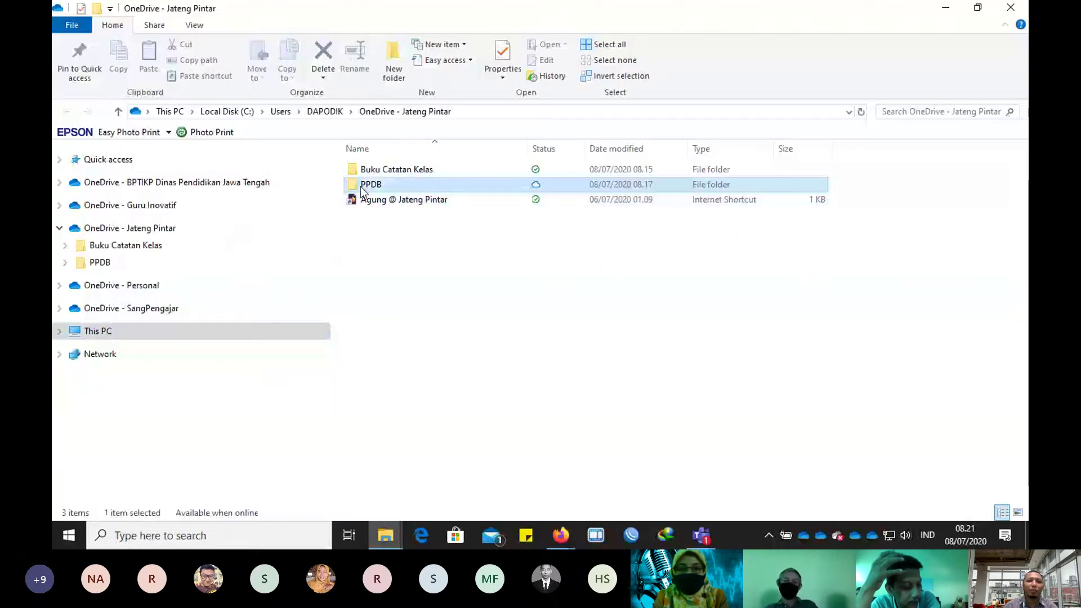
double_click(362, 186)
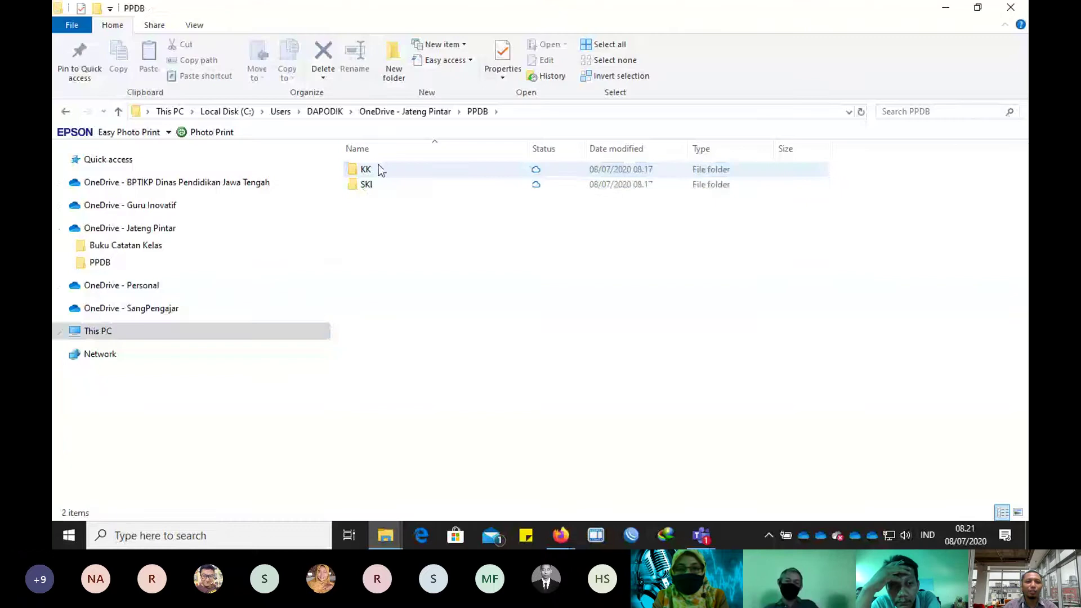
double_click(366, 170)
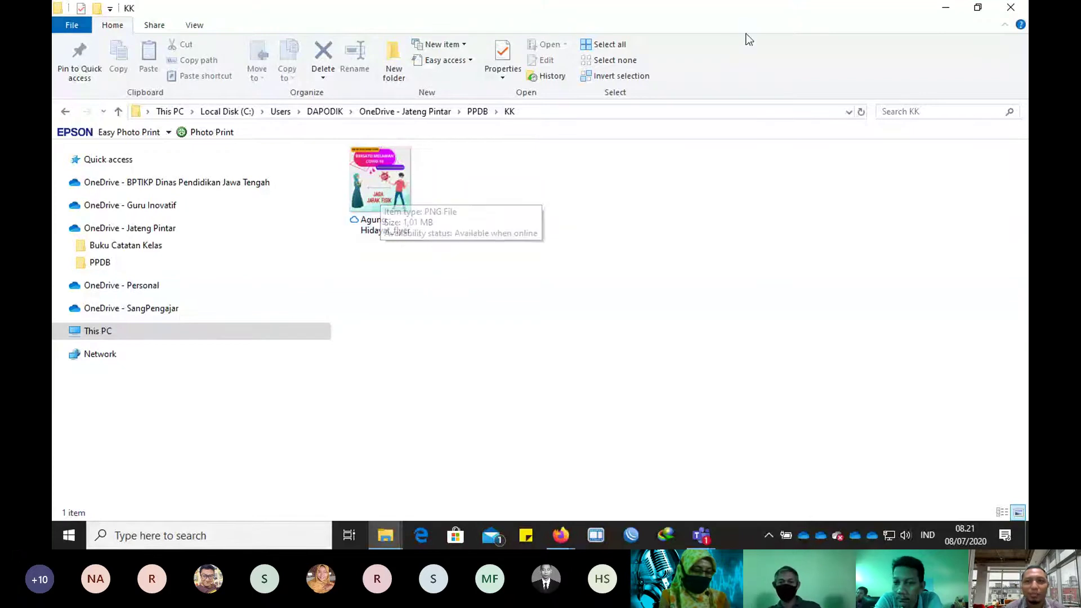
key(alt+Tab)
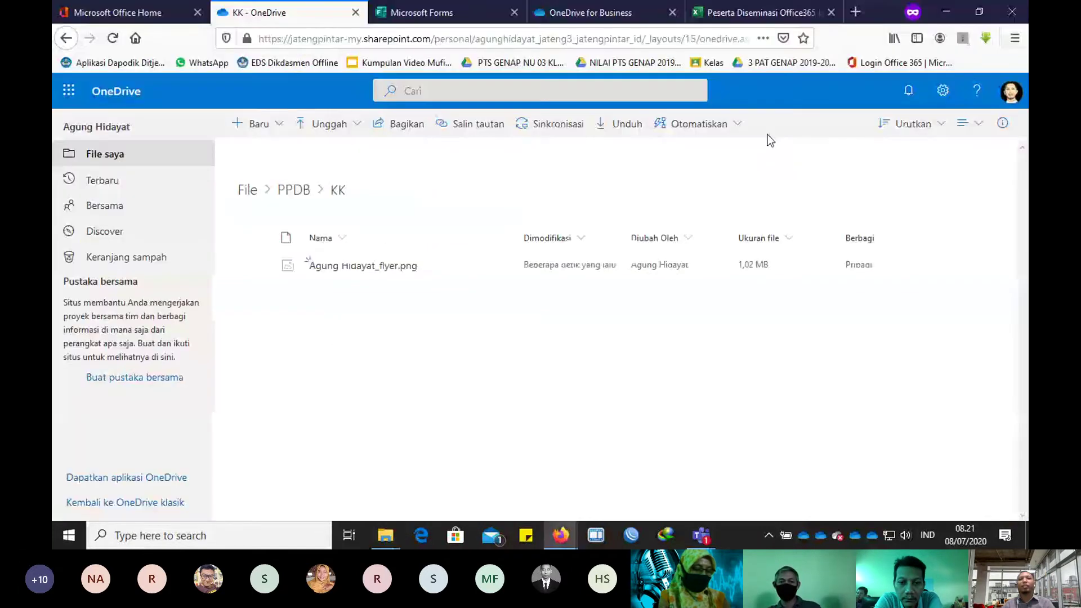
Step: Check question 9 in the form, then go back up to the PPDB folder in OneDrive
click(388, 17)
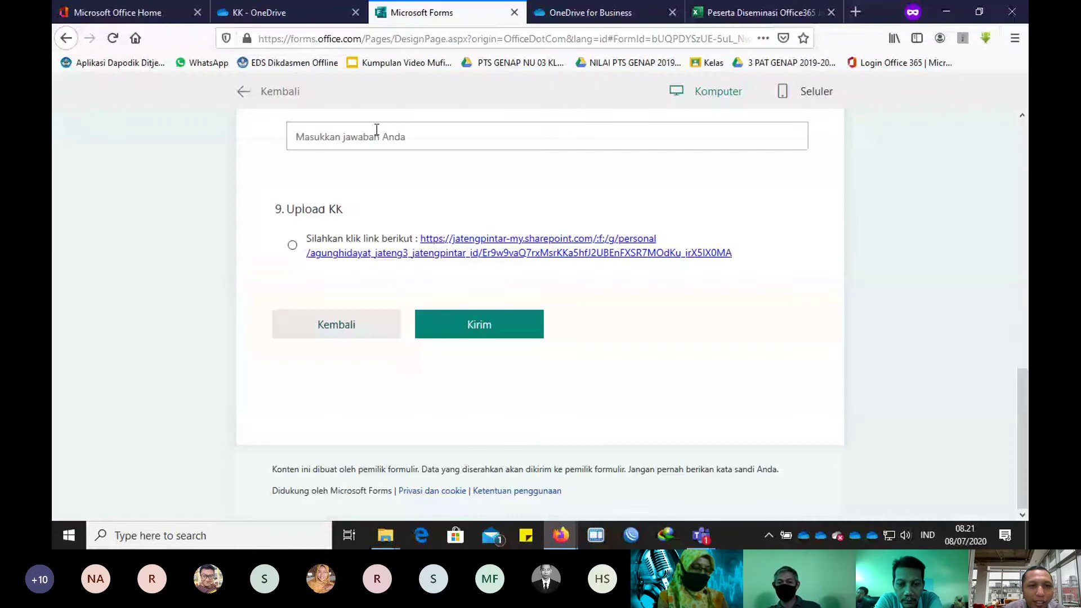
scroll(377, 130, up, 4)
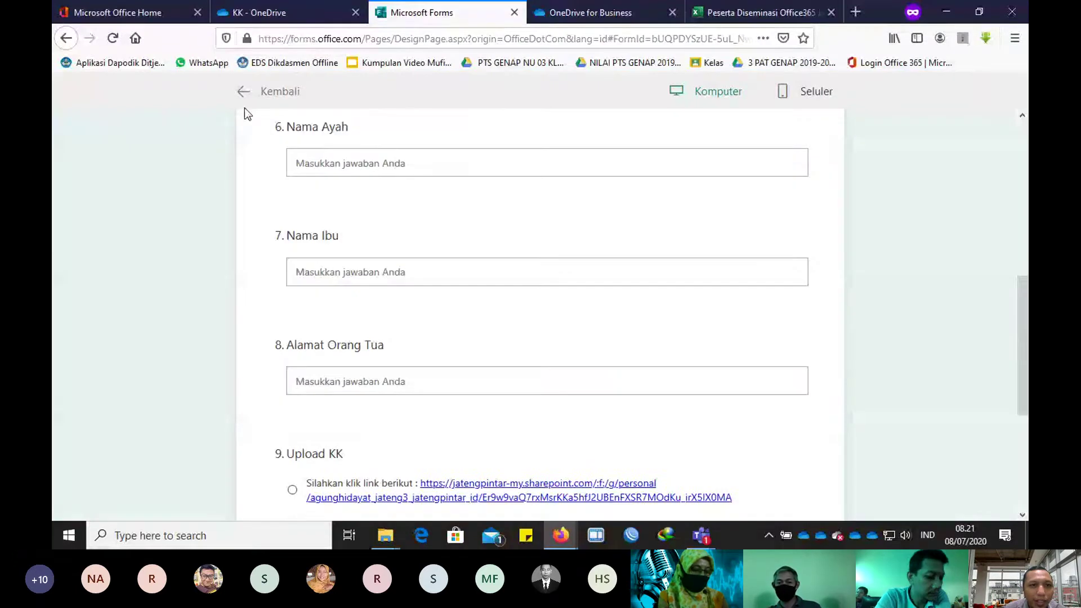
click(244, 107)
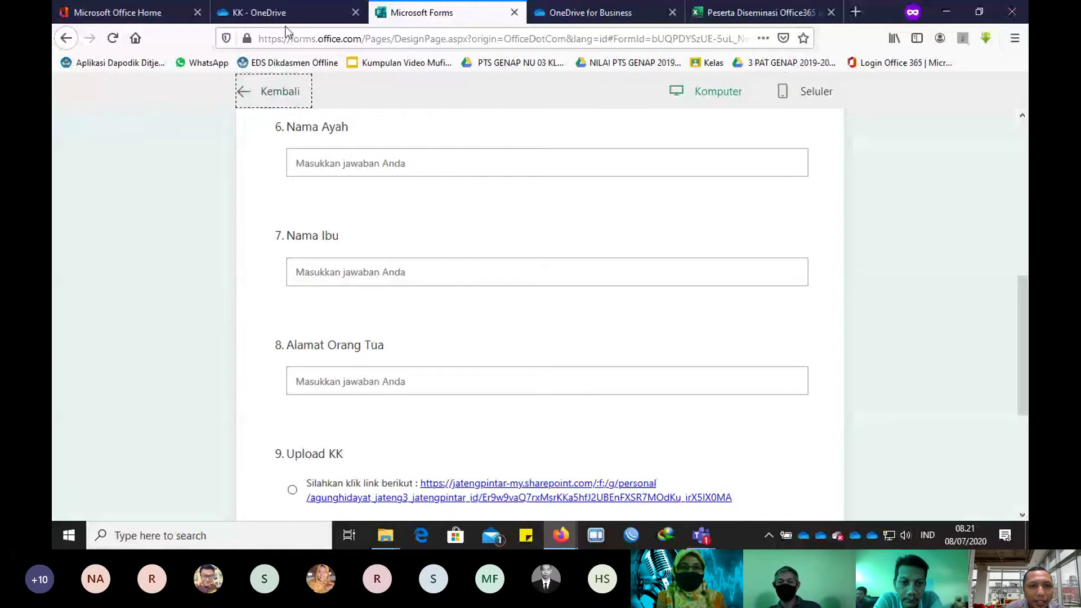
click(282, 13)
click(295, 191)
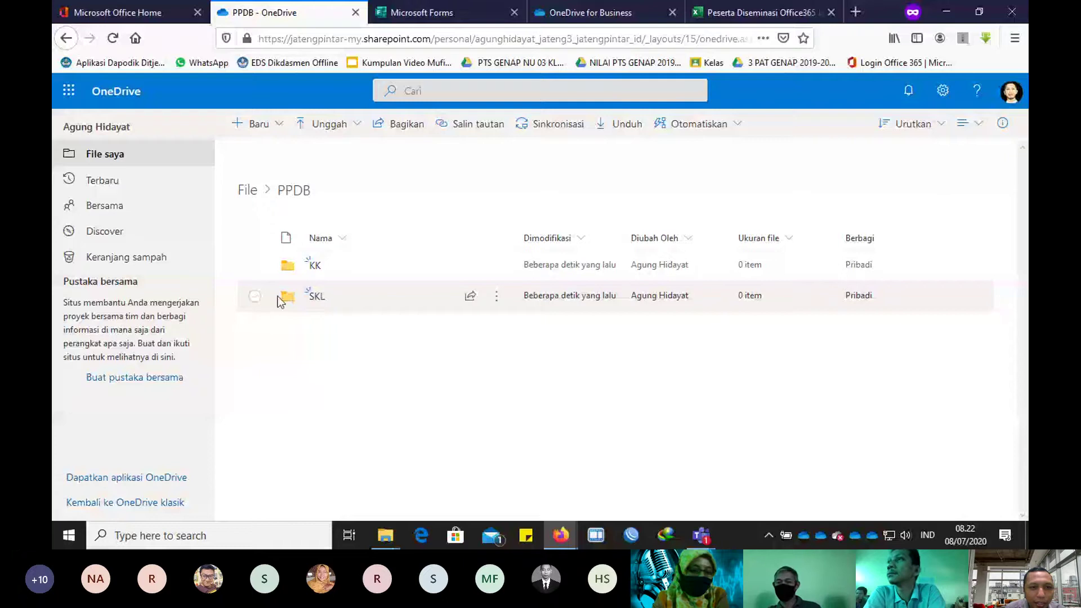
Step: Create an 'Upload SKL' file request on the SKL folder and return to the form editor
click(255, 297)
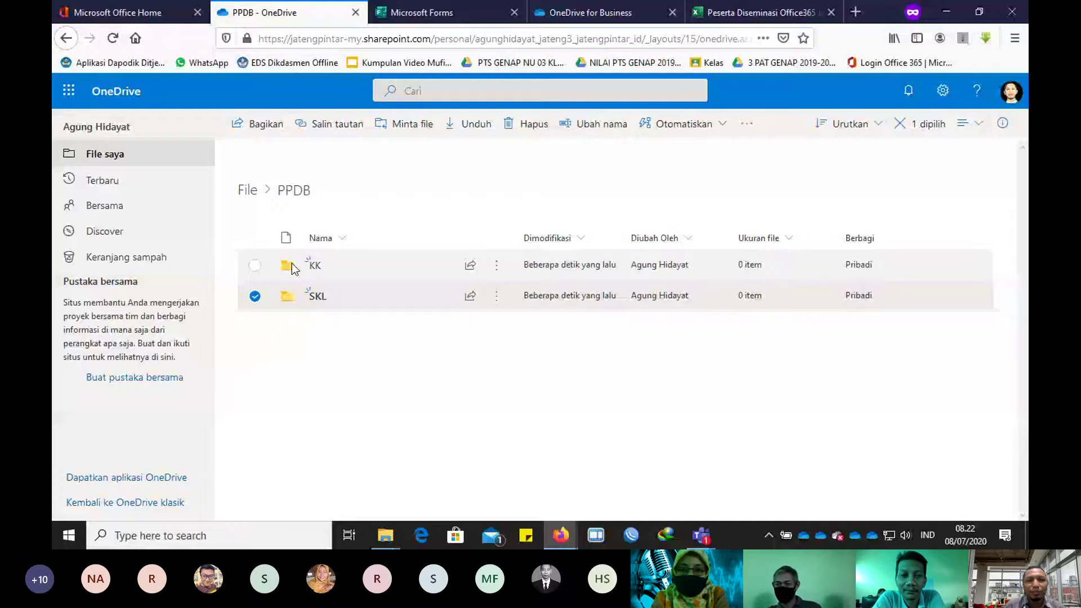
click(404, 123)
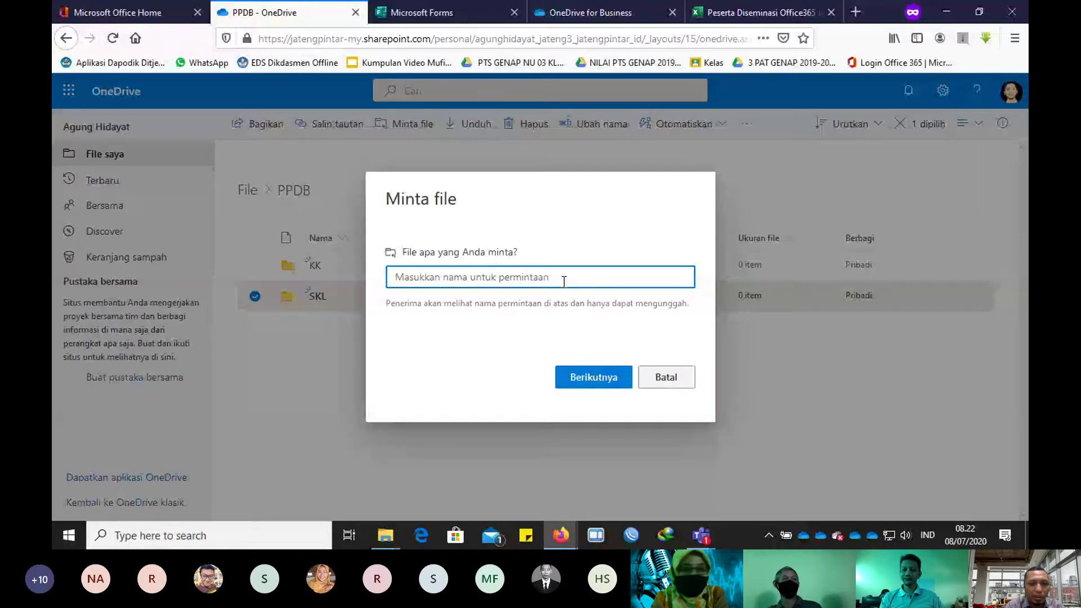
text(Upload S)
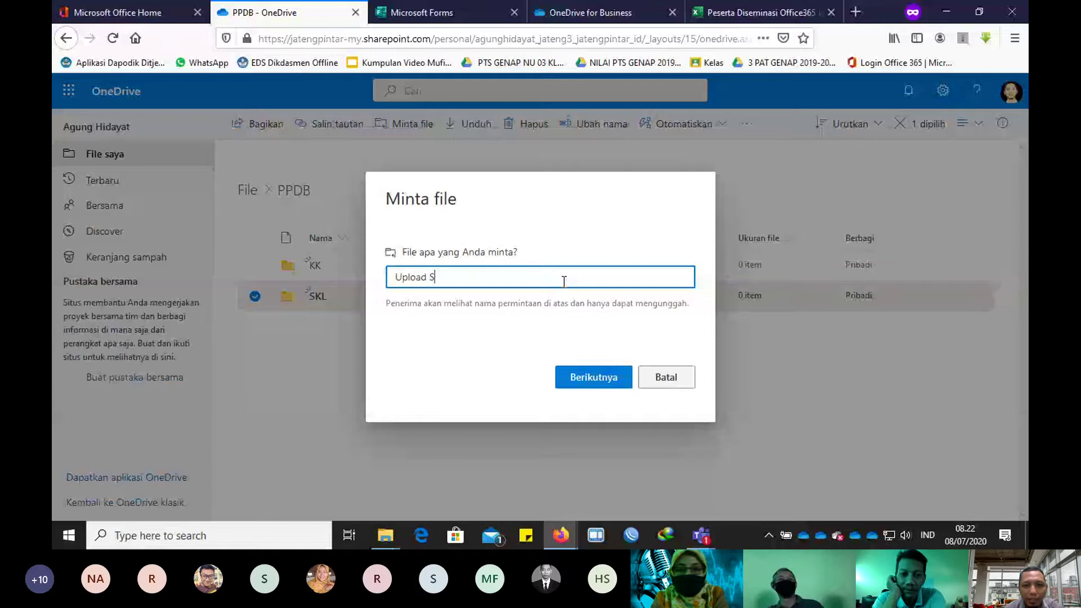
text(KL)
click(580, 383)
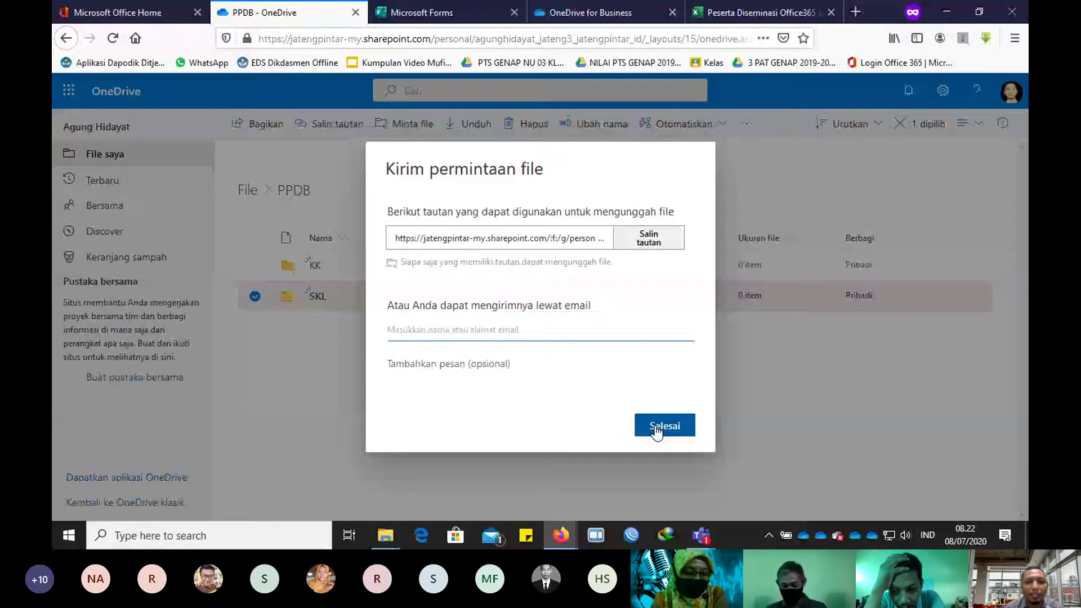
key(ctrl+Tab)
scroll(428, 303, down, 10)
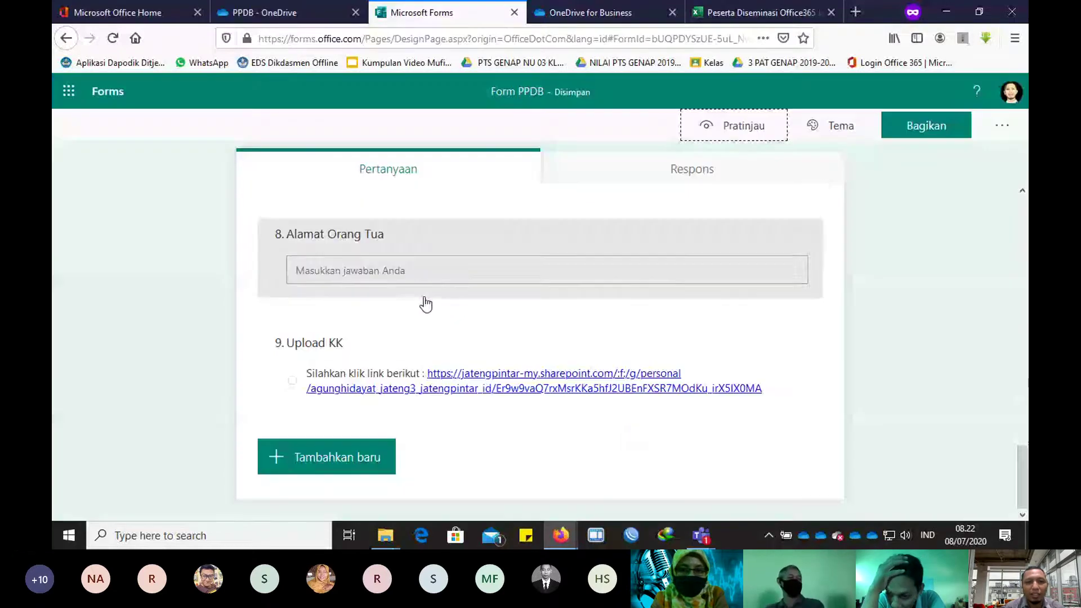
Step: Add question 10 as a choice question titled 'Upload SKL'
click(323, 461)
click(304, 457)
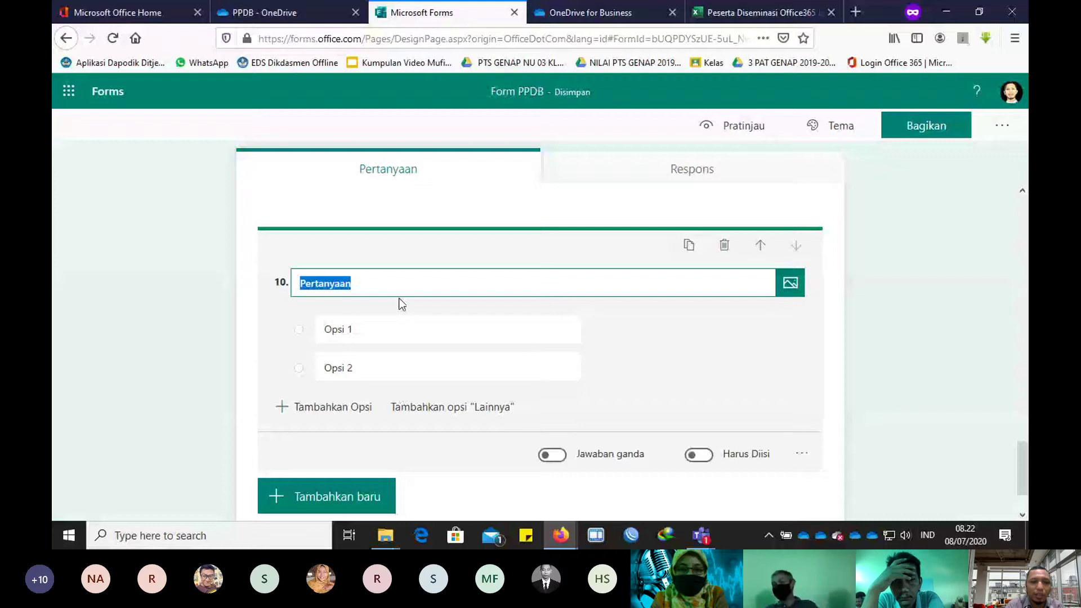
text(Upload )
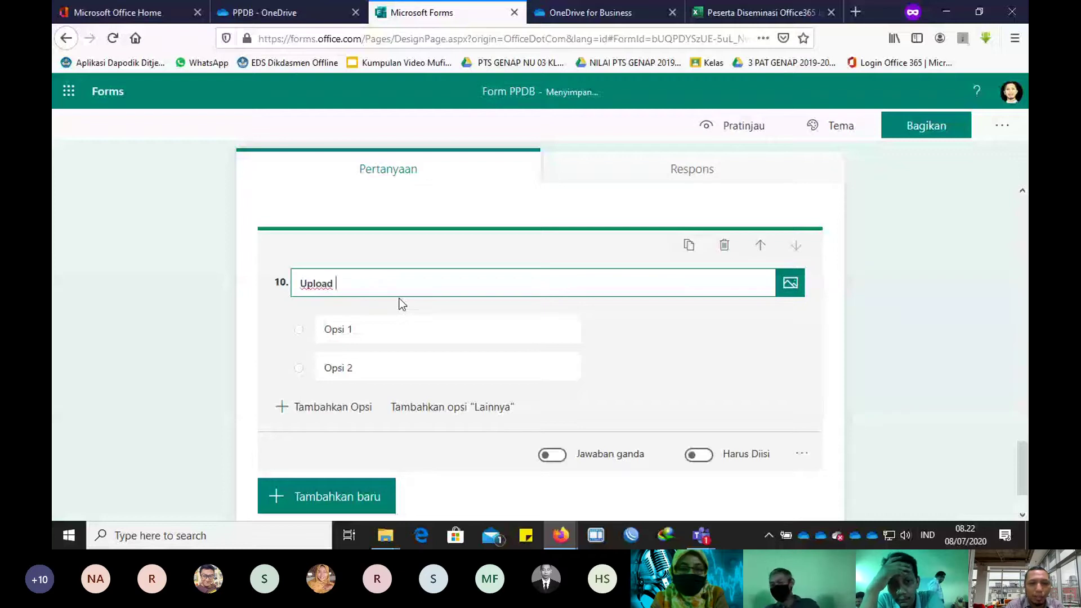
text(AKL)
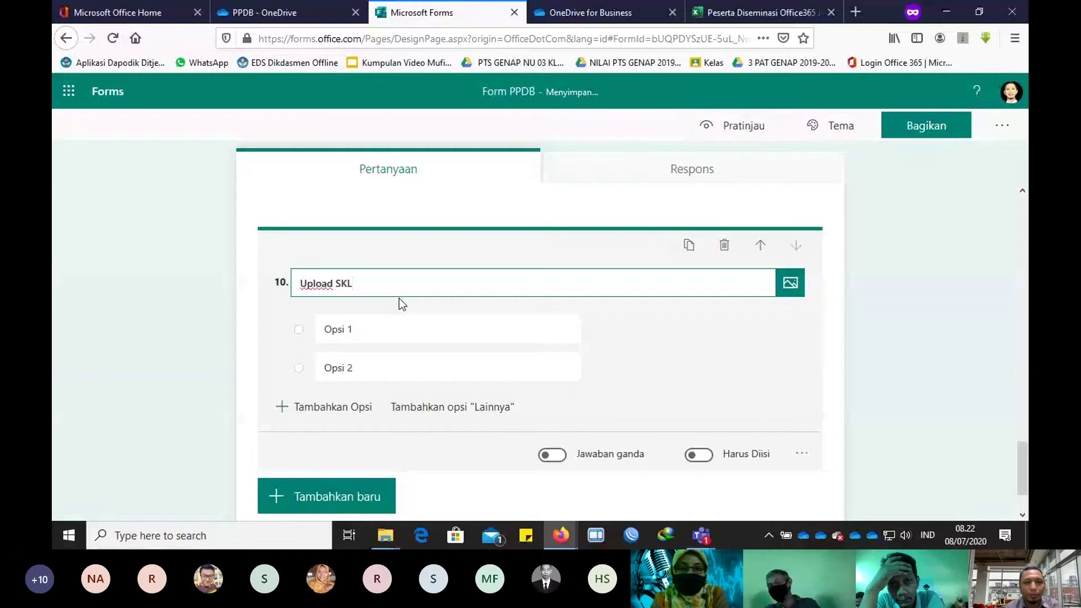
Step: Make option 1 read 'Silahkan klik link berikut :' followed by the pasted upload link, then preview
click(387, 328)
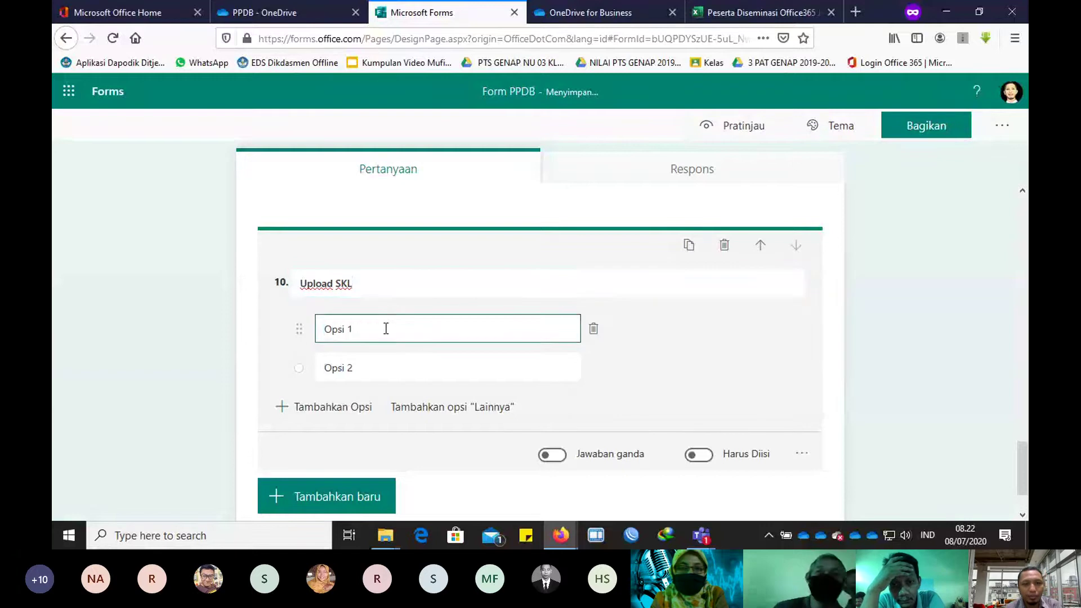
drag(386, 329, 309, 331)
key(ctrl+v)
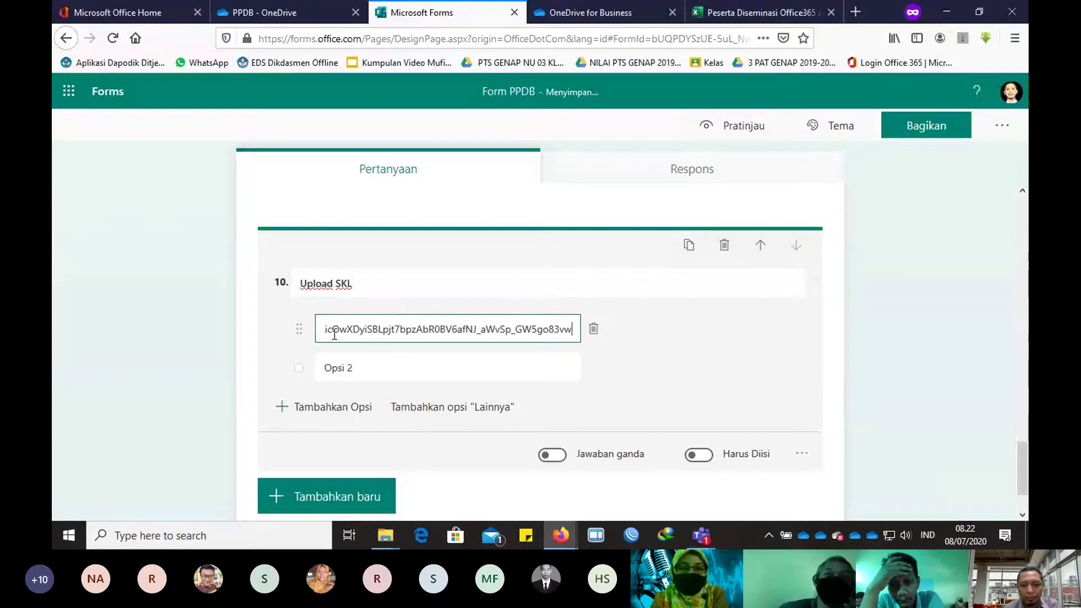
key(Left)
key(Left)
key(Left)
key(Left)
key(Left)
key(Left)
key(Left)
key(Left)
key(Left)
key(Left)
key(Left)
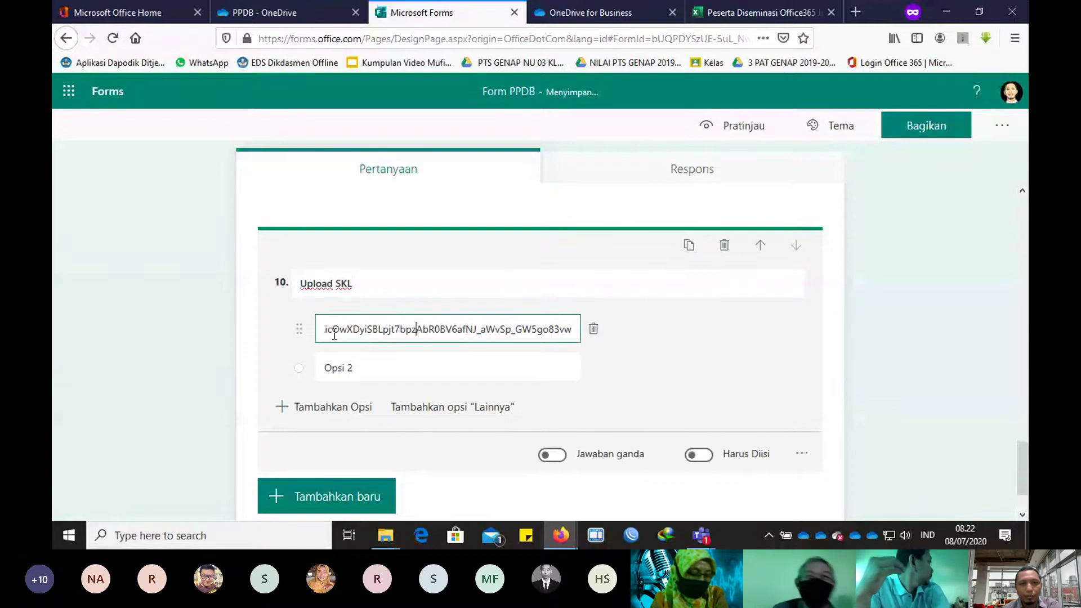
key(Left)
key(Left)
key(Left)
key(Left)
key(Left)
key(Left)
key(Left)
key(Left)
key(Left)
key(Left)
key(Left)
key(Left)
key(Left)
key(Left)
key(Left)
key(Left)
key(Left)
key(Left)
key(Left)
key(Left)
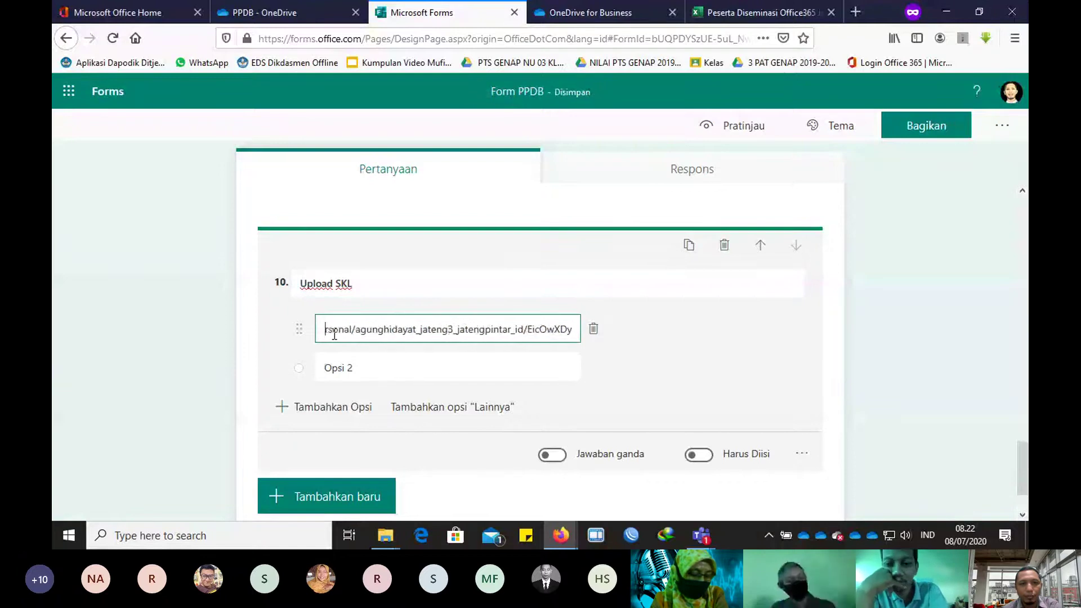
key(Left)
key(Left)
key(Left)
key(Left)
key(Left)
key(Left)
key(Left)
key(Left)
key(Left)
key(Left)
key(Left)
key(Left)
key(Left)
key(Left)
key(Left)
key(Left)
key(Left)
key(Left)
key(Left)
key(Left)
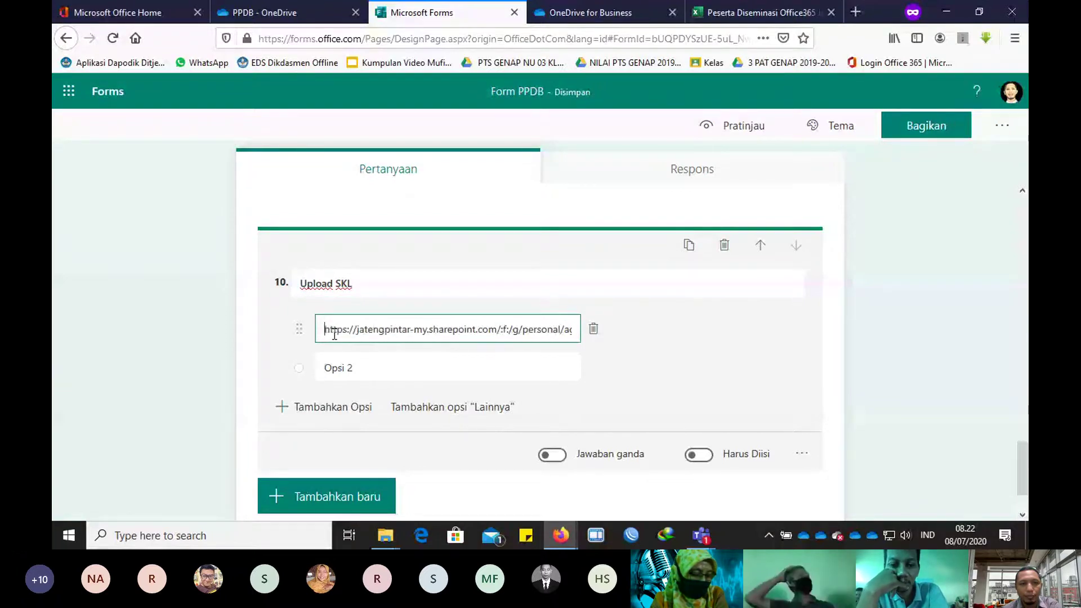
text(Silahkan )
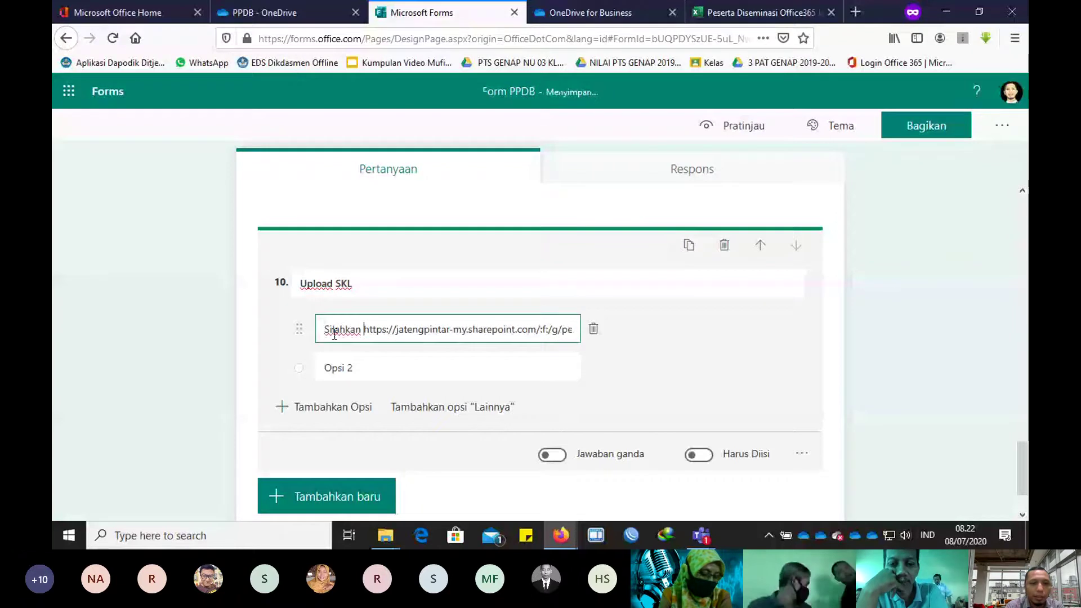
text(klik link )
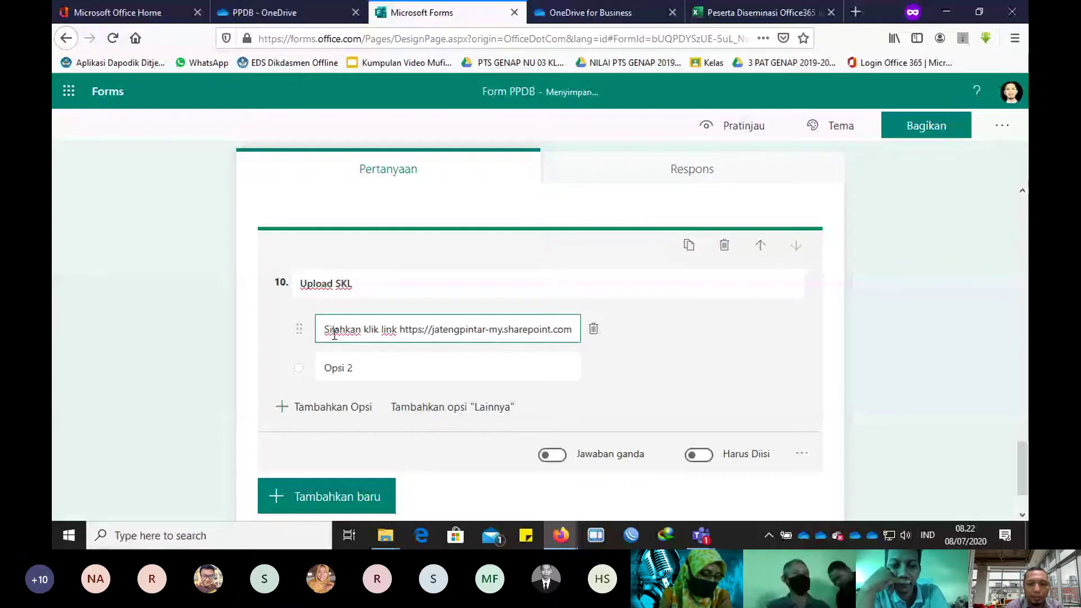
text(berikut :)
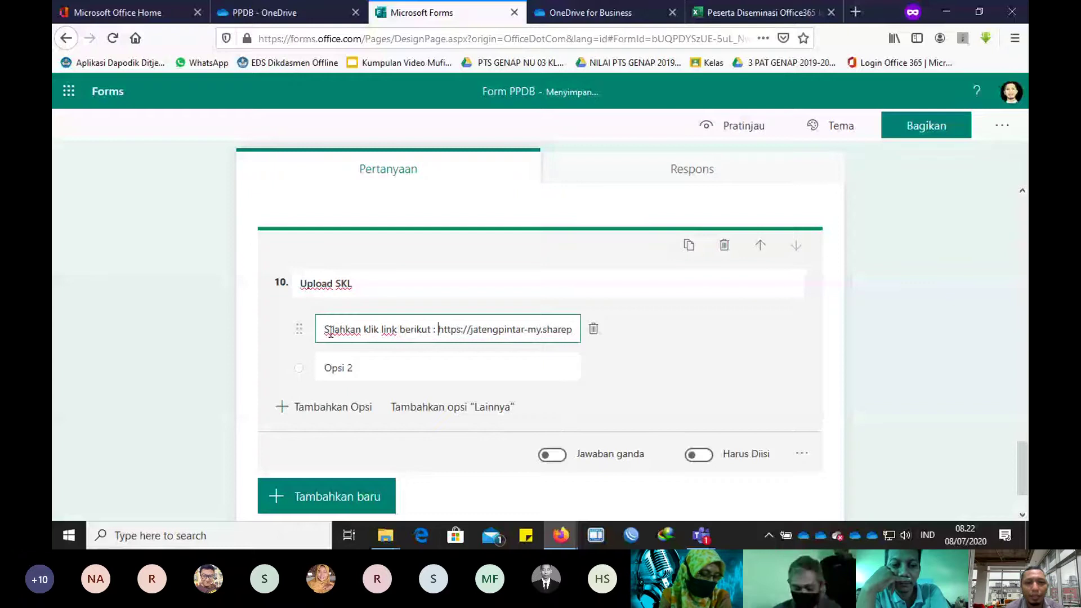
scroll(663, 359, down, 2)
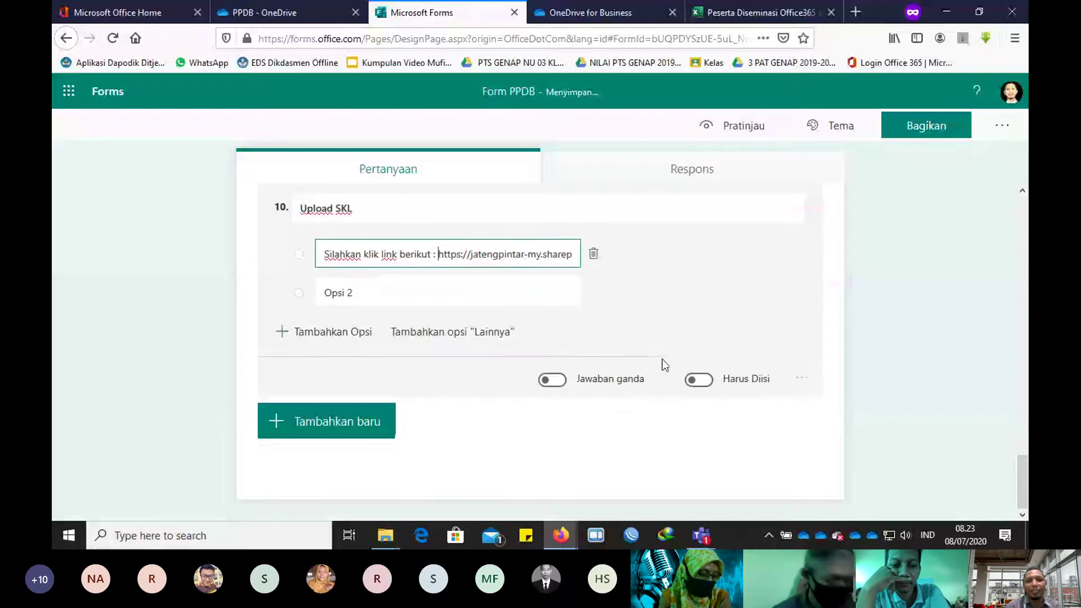
click(739, 135)
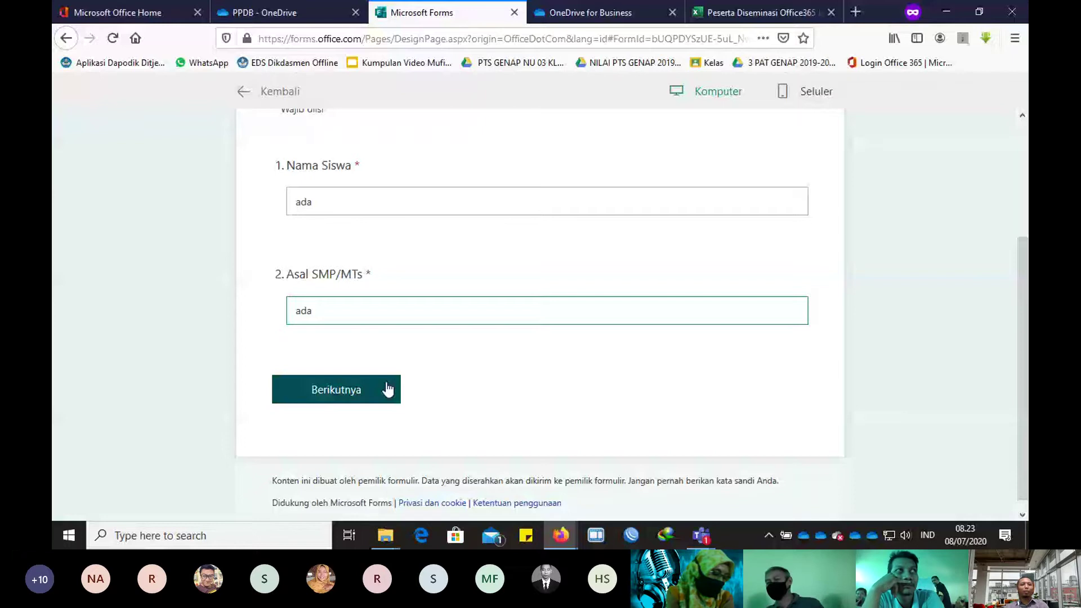
click(388, 389)
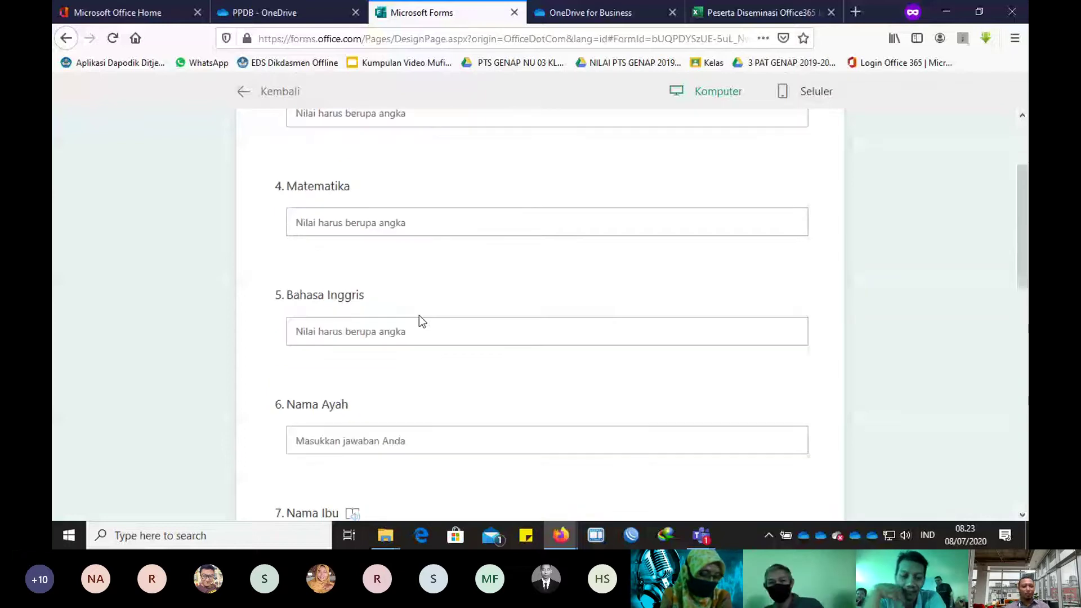
scroll(419, 315, up, 5)
click(248, 101)
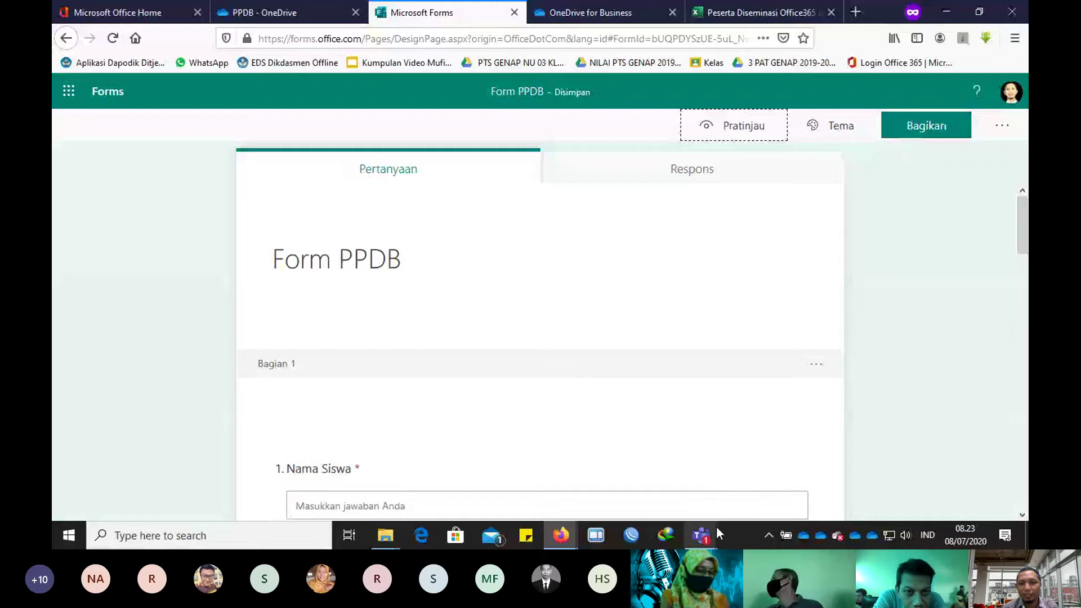
Step: Set Form PPDB sharing to 'Siapa pun yang memiliki tautan dapat merespons' and copy its link
click(926, 128)
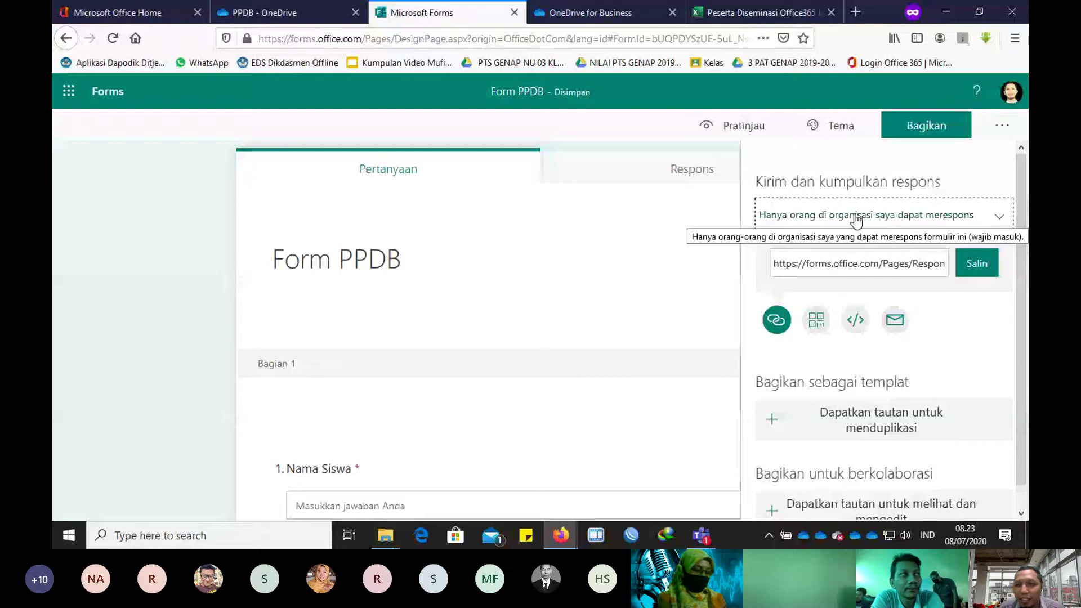
click(994, 218)
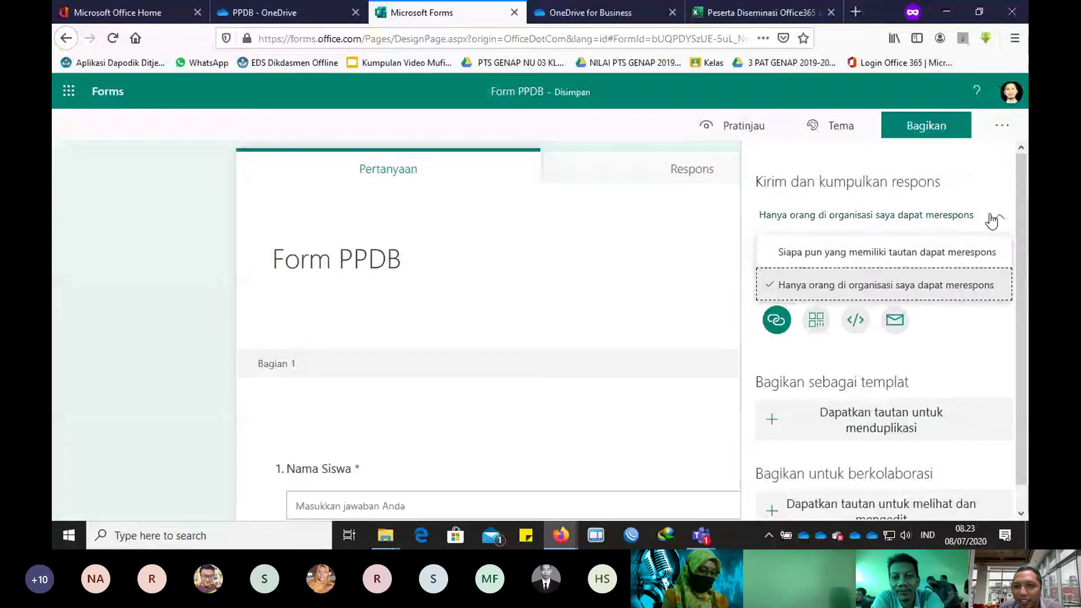
click(863, 260)
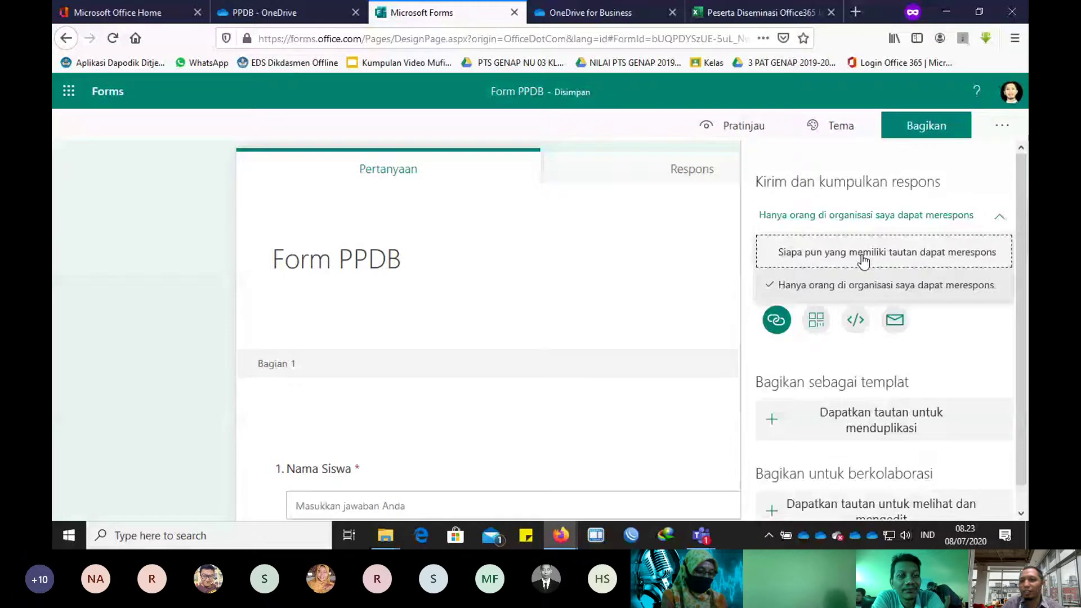
click(863, 258)
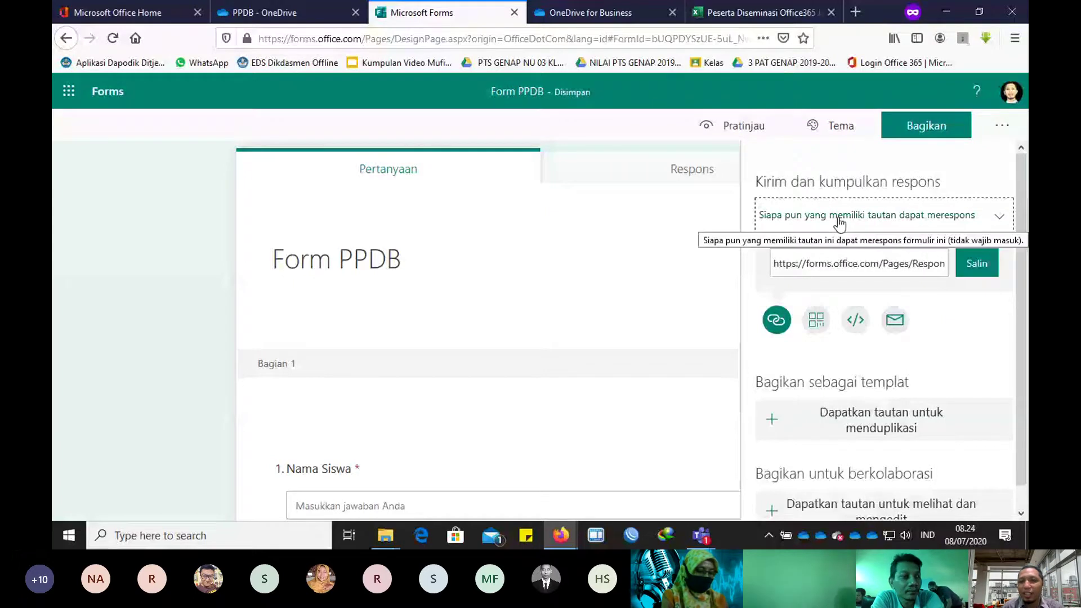
click(980, 266)
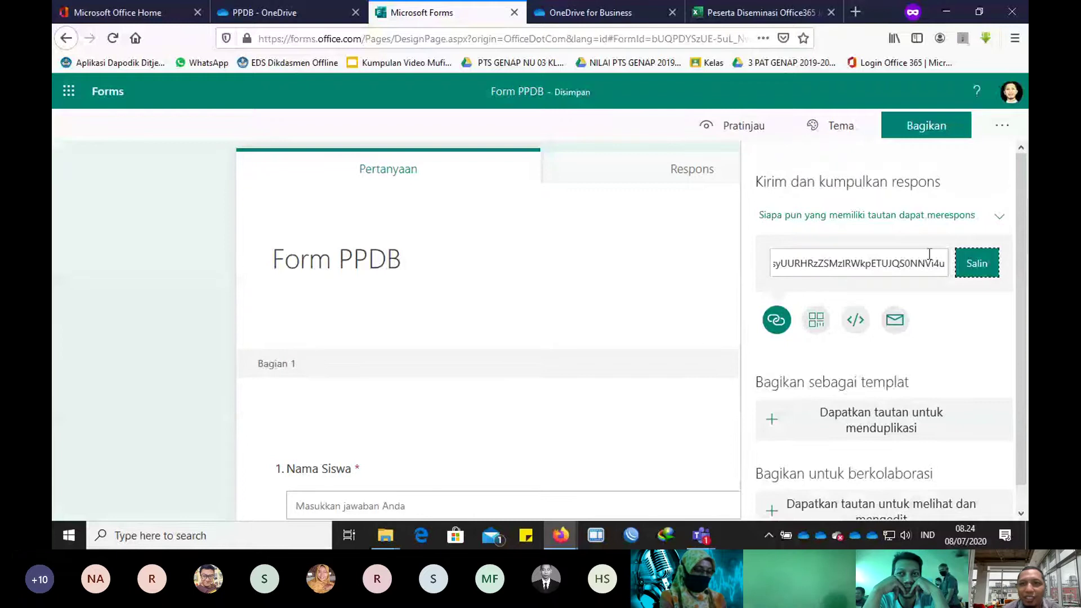
Step: Open s.id in a private window and choose to sign in with Google
click(852, 11)
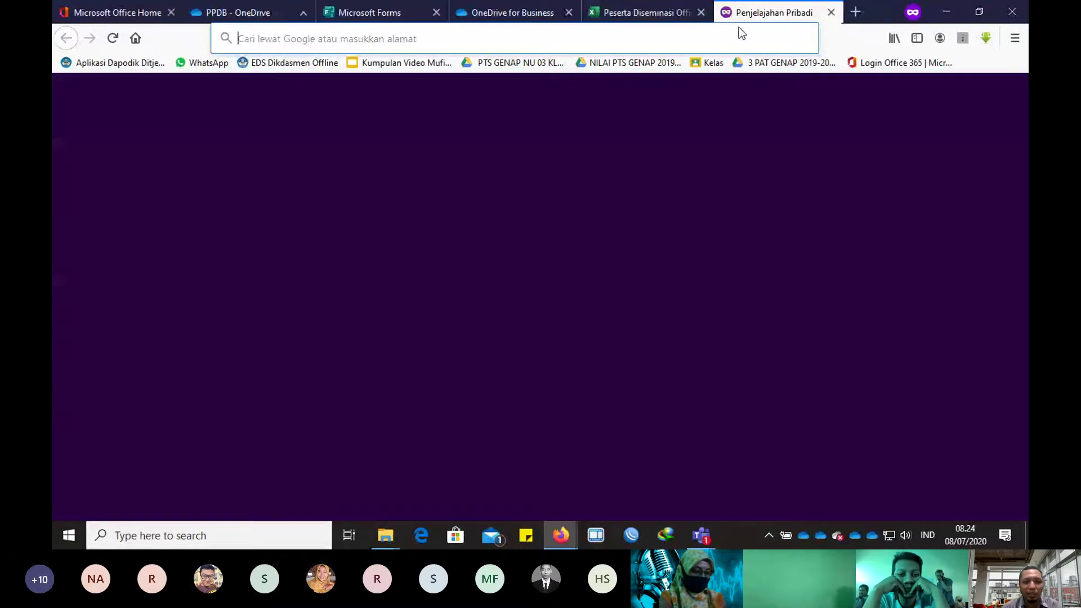
text(s.id/)
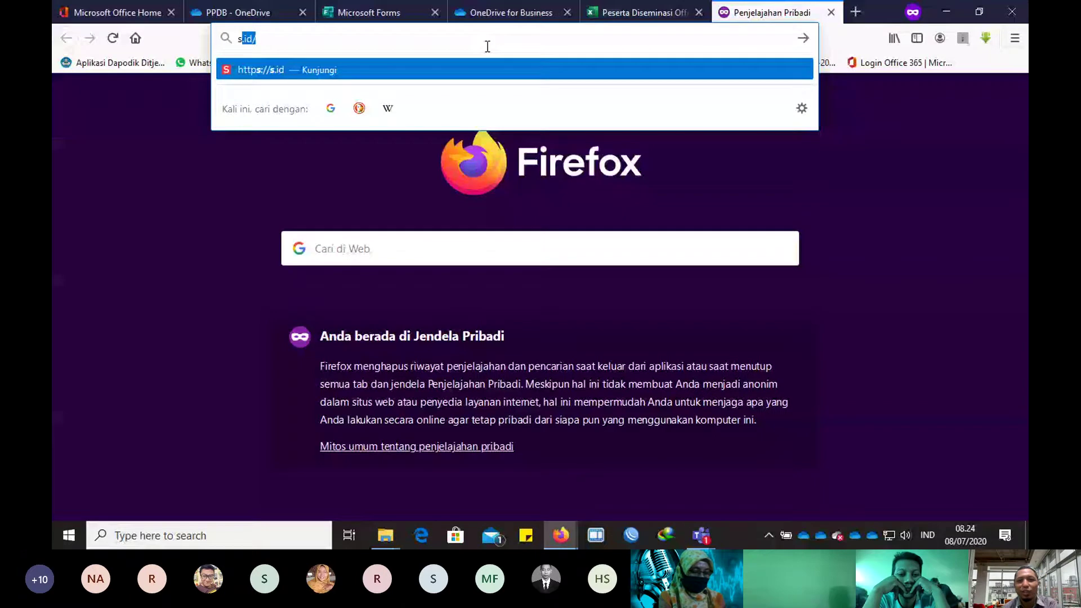
click(404, 72)
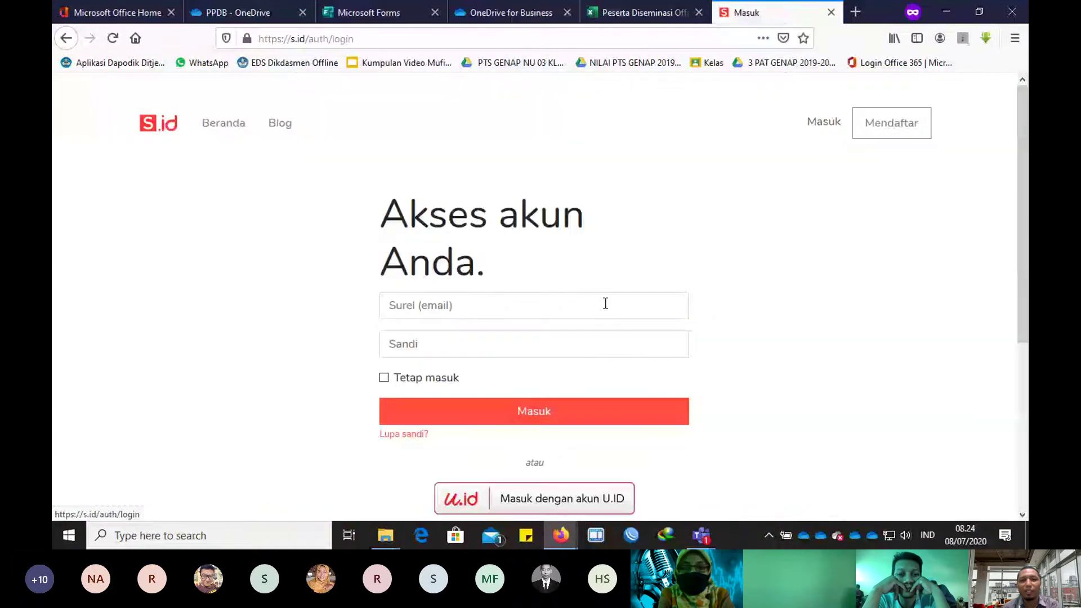
scroll(571, 408, down, 3)
click(570, 407)
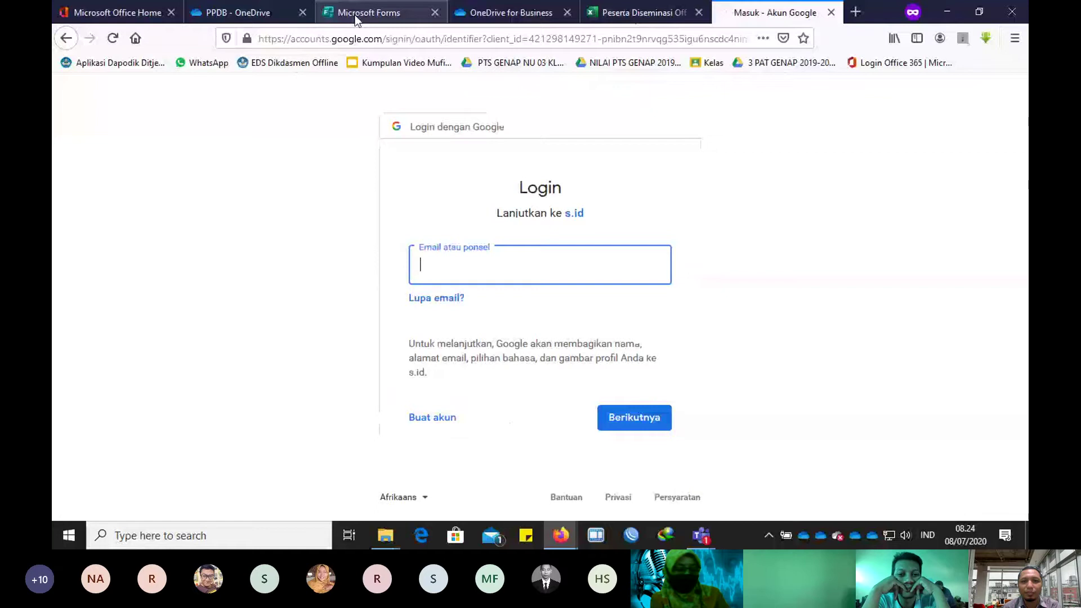
Step: Submit the Google account e-mail, then copy the Form PPDB response link again
key(Return)
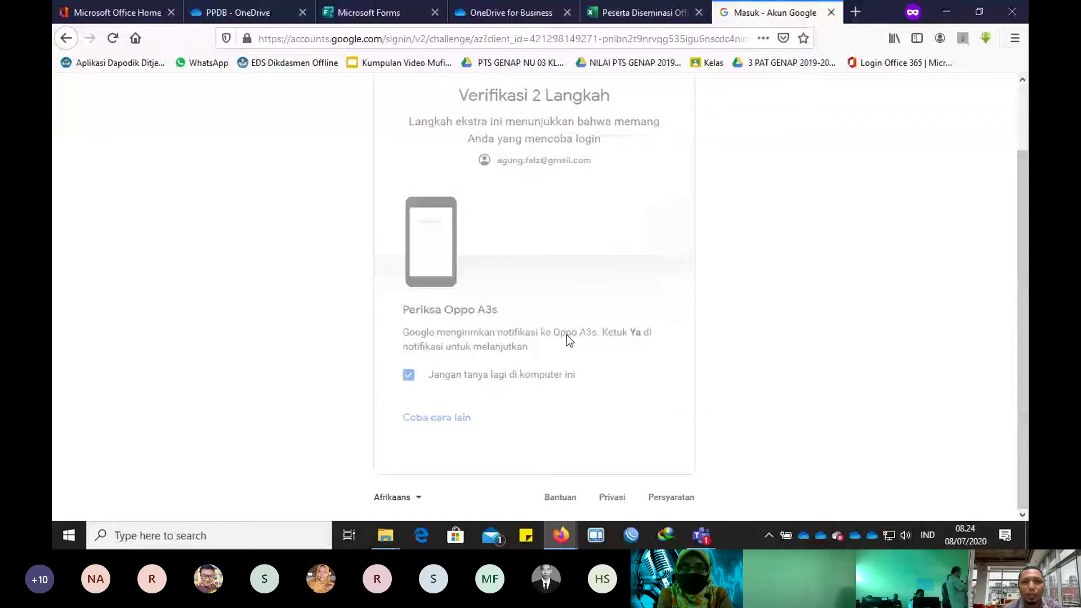
click(391, 18)
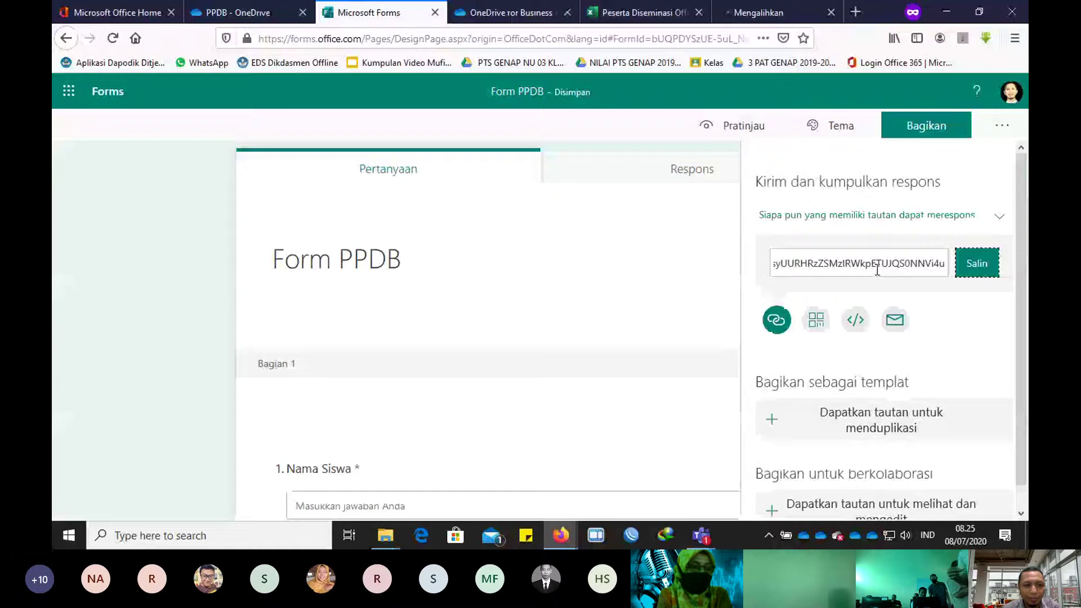
click(977, 263)
Step: Open Notepad and paste the Form PPDB response link into it
click(183, 531)
text(note)
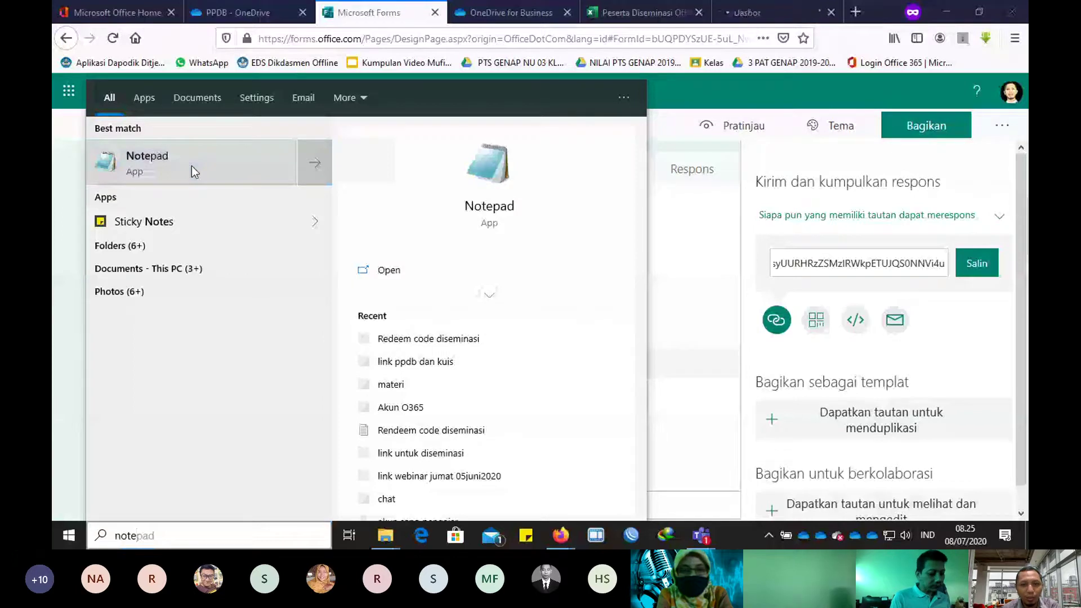
click(192, 165)
key(ctrl+v)
Step: Add the heading 'Tautan link PPDB' on a new line above the link
click(231, 222)
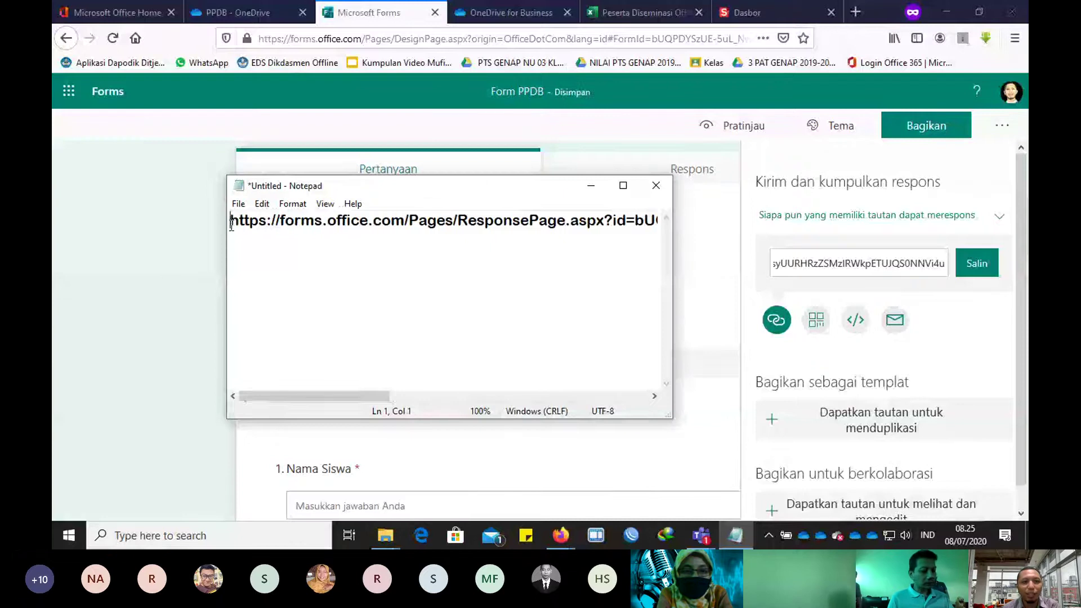
key(Return)
click(245, 220)
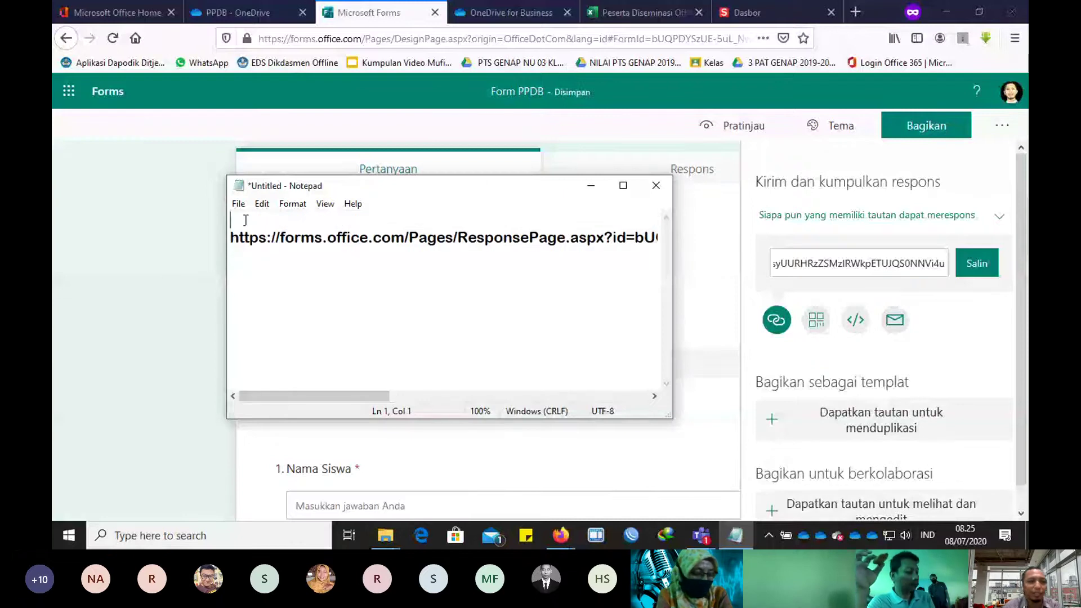
text(Tautan link)
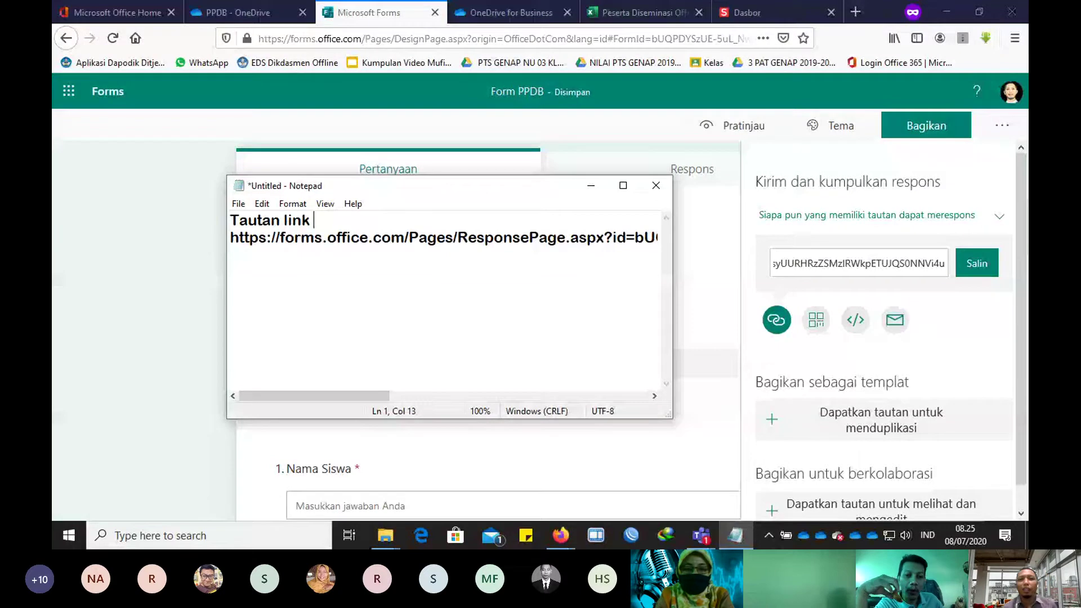
text( PPDB)
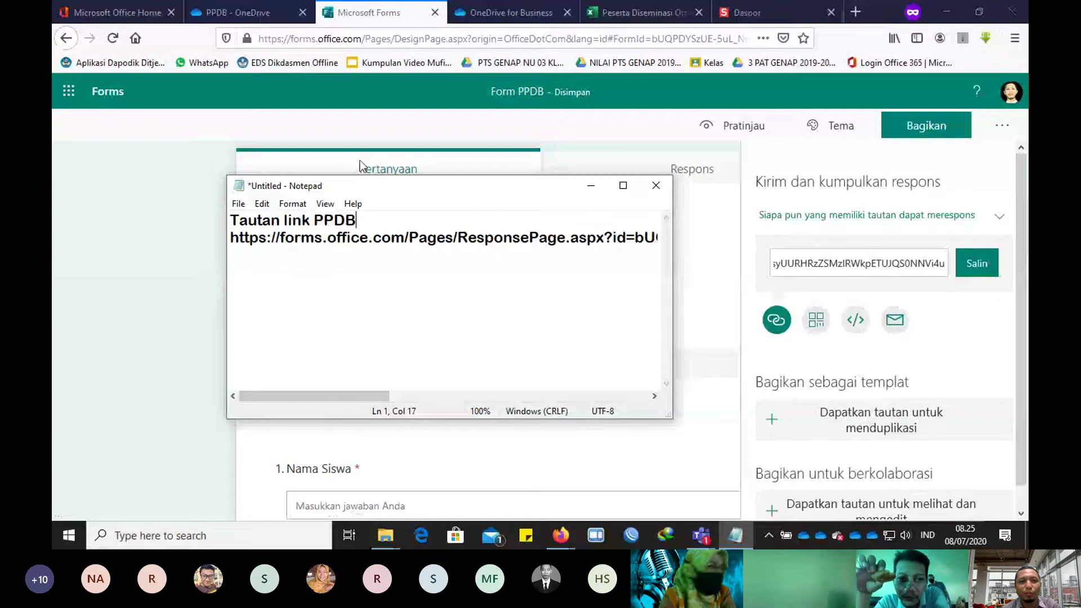
Step: Select the URL in Notepad, recopy the response link from Forms, and go to the s.id dashboard
click(404, 397)
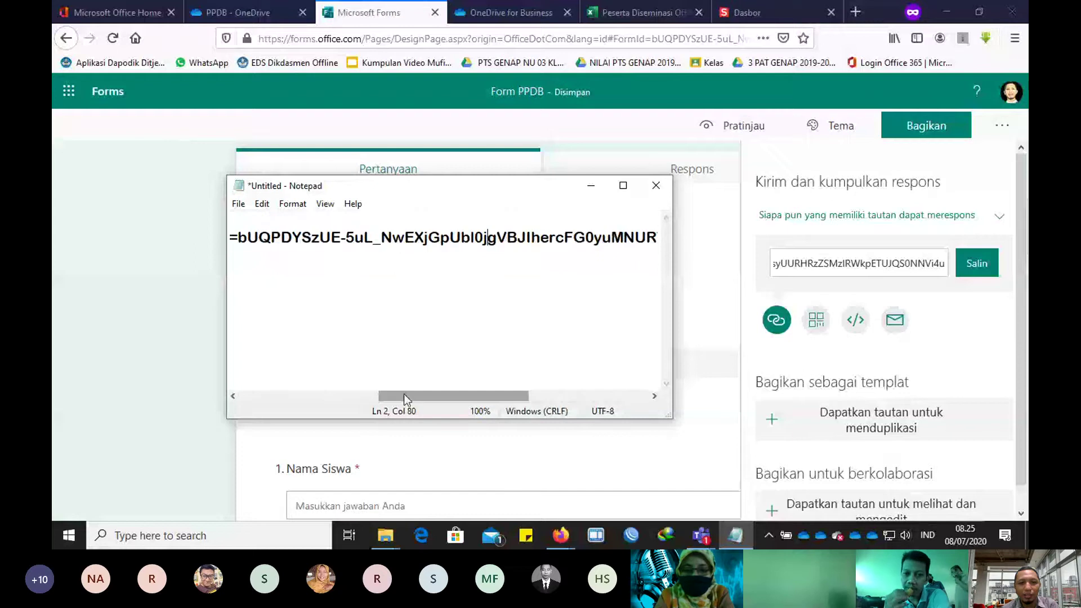
drag(404, 397, 524, 396)
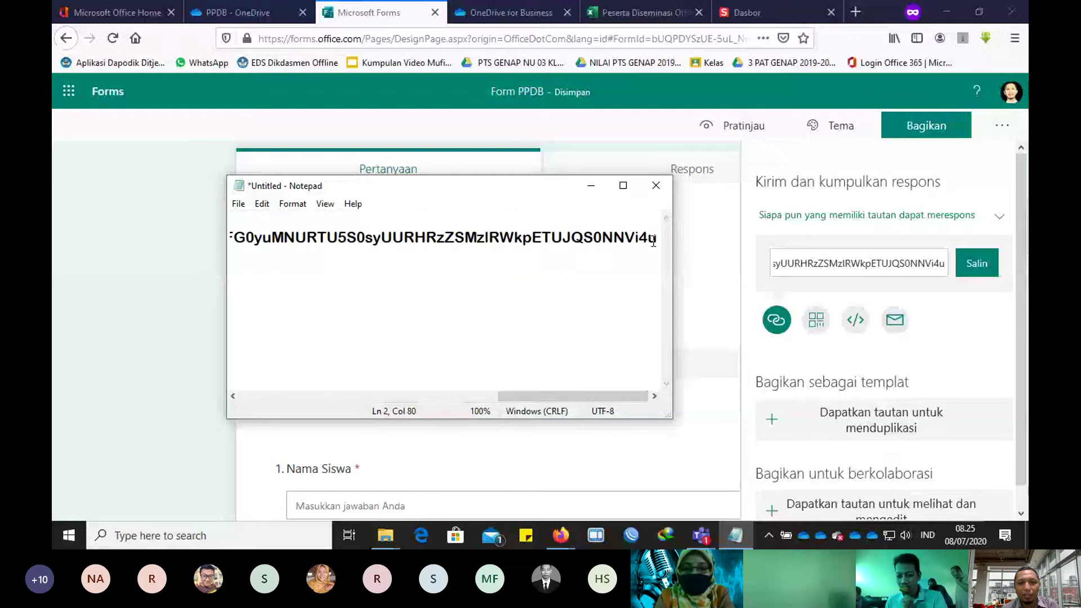
shift+click(650, 238)
shift+click(656, 239)
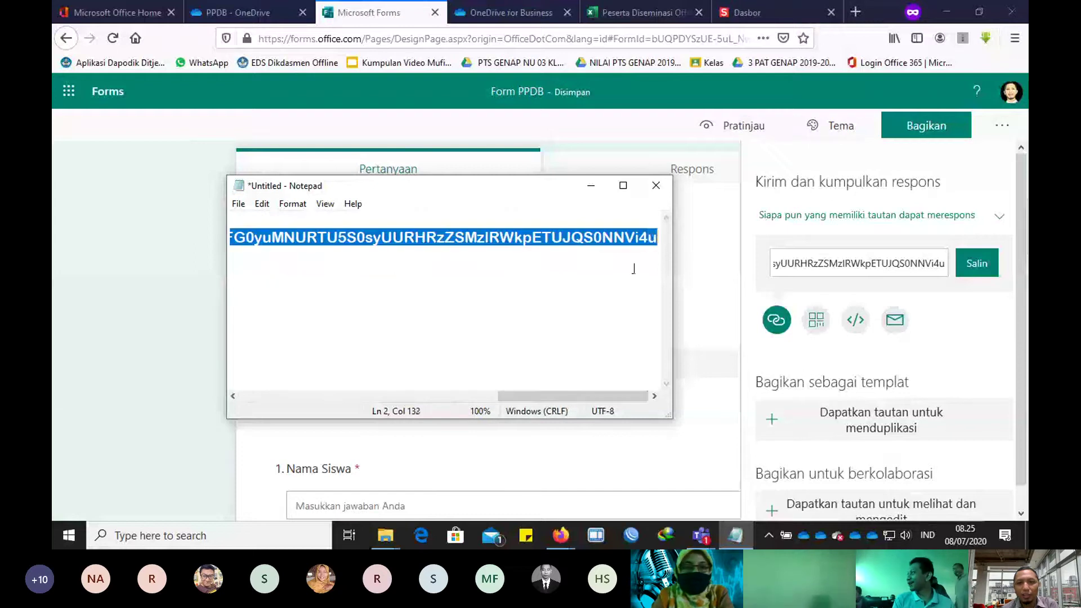
click(962, 266)
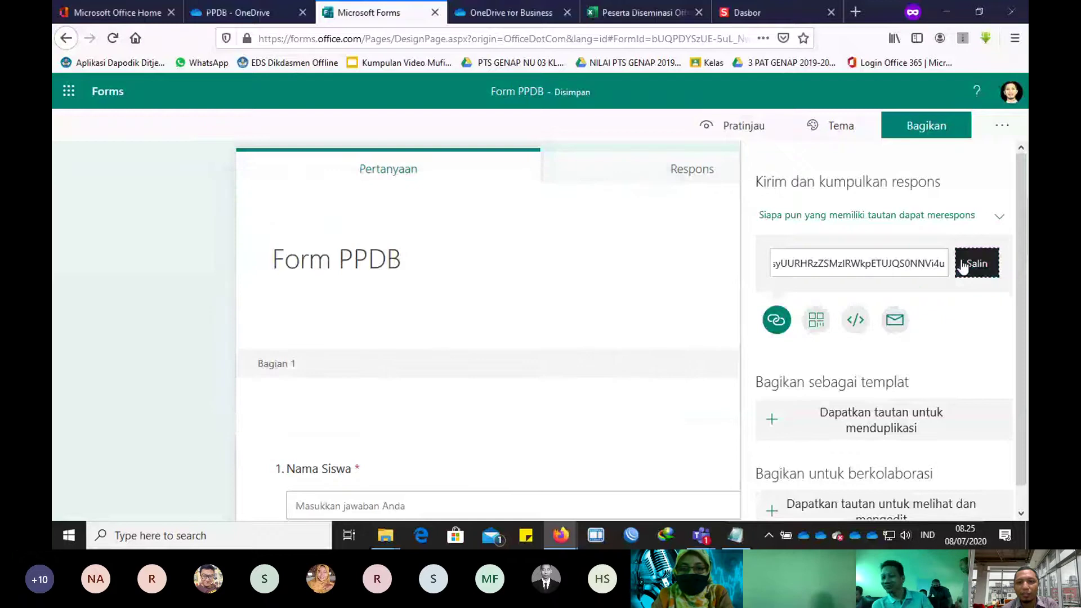
click(736, 536)
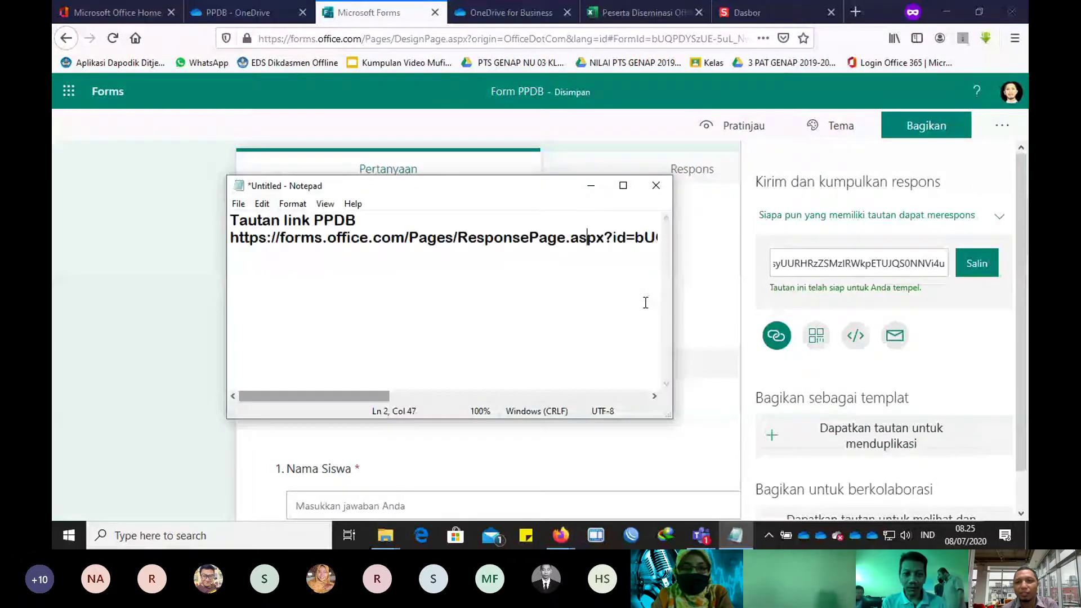
click(591, 185)
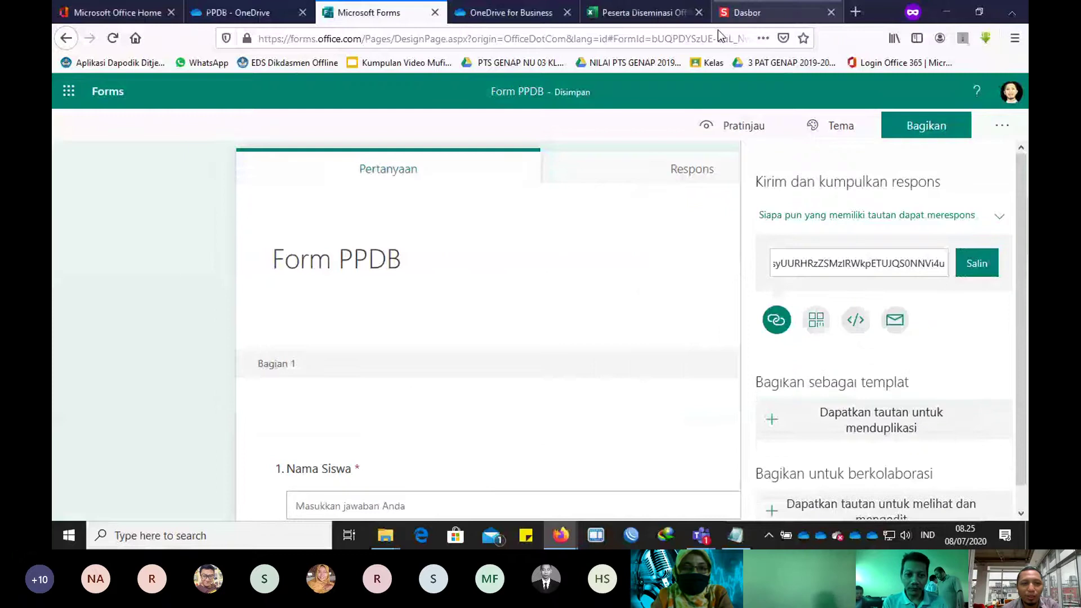
click(732, 12)
Step: Paste the Form PPDB response link into s.id and shorten it
scroll(255, 390, down, 2)
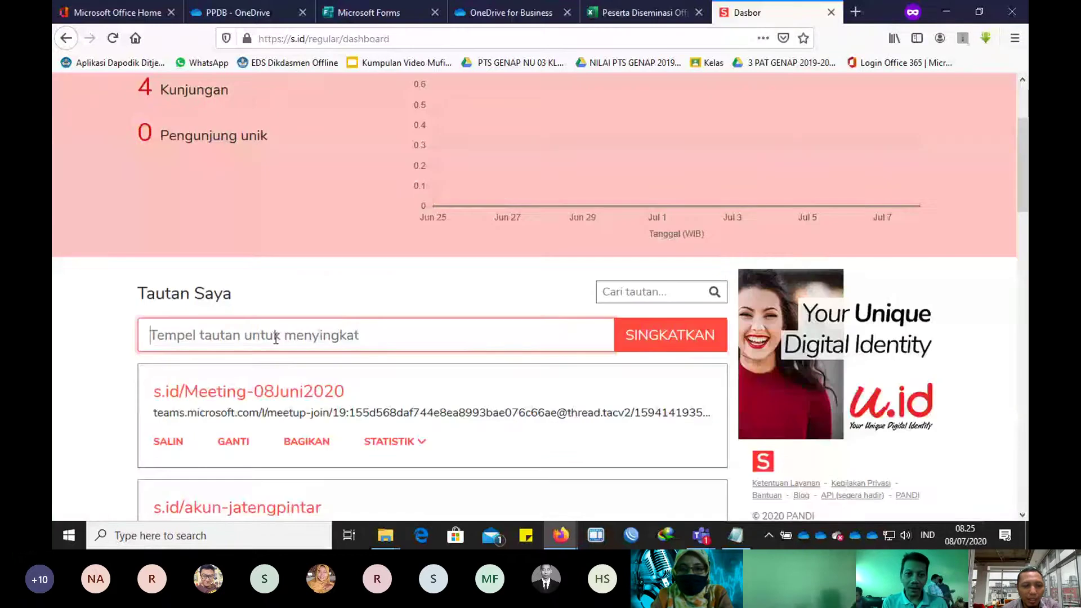
click(276, 338)
key(ctrl+v)
key(Return)
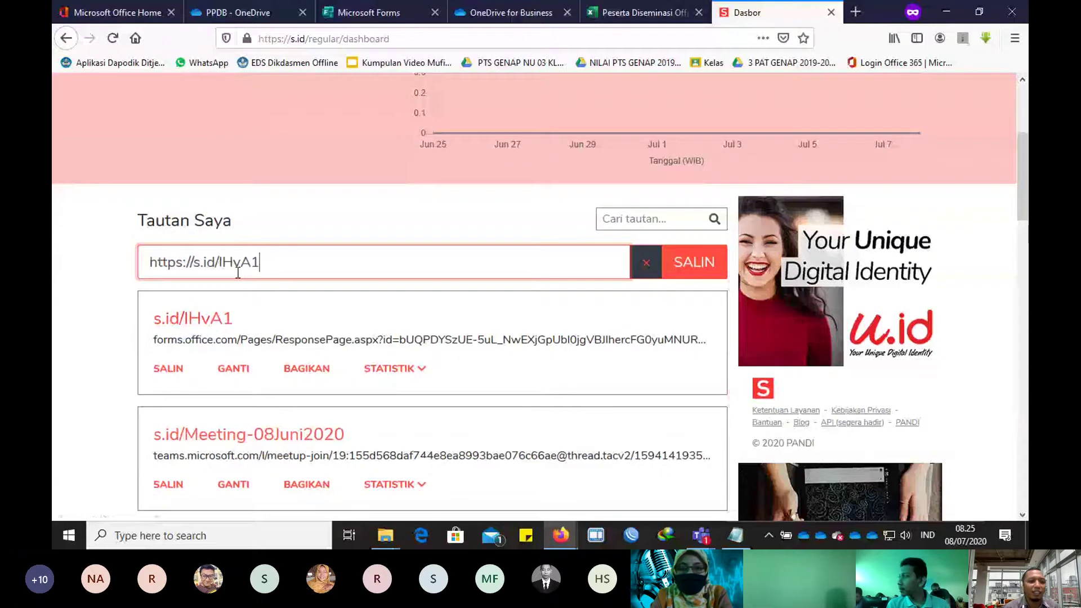
Step: Rename the short link to s.id/PPDBSMKNuklirJaya and save it
click(233, 368)
text(PPD)
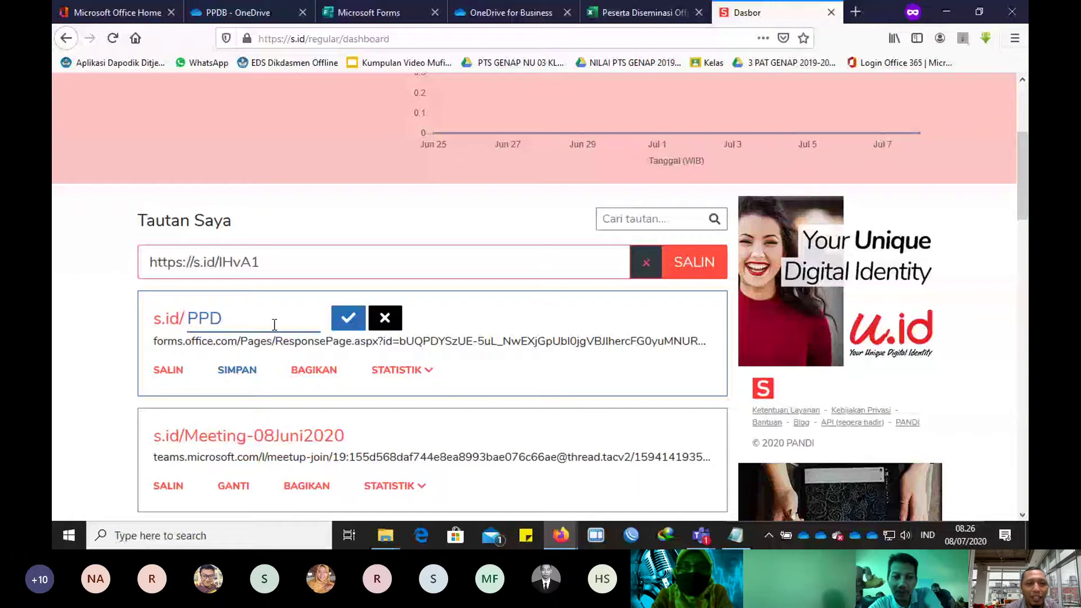
text(BSMKNuklirJaya)
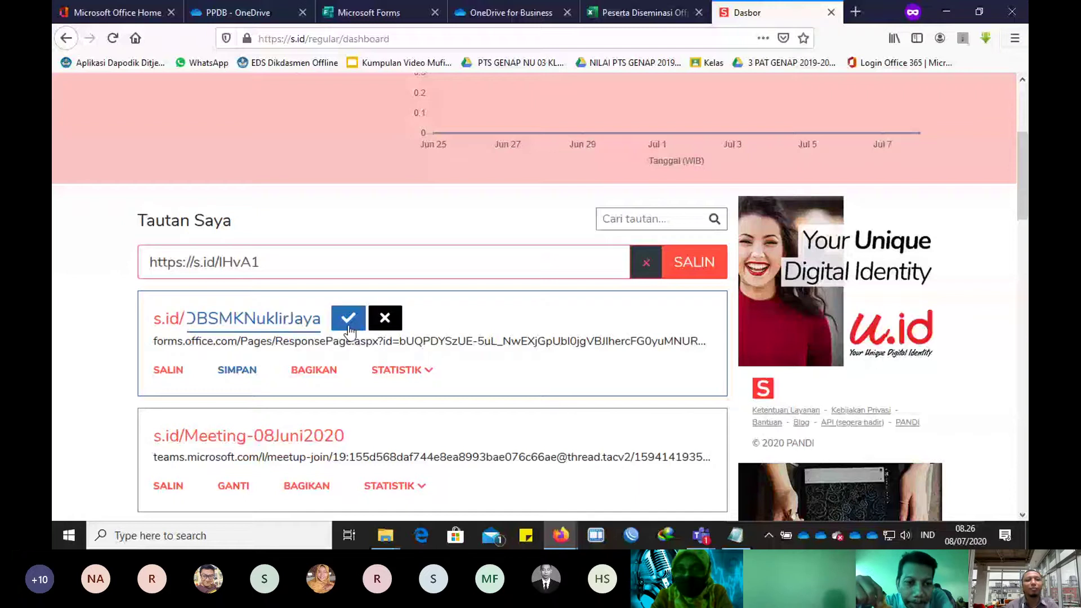
click(348, 327)
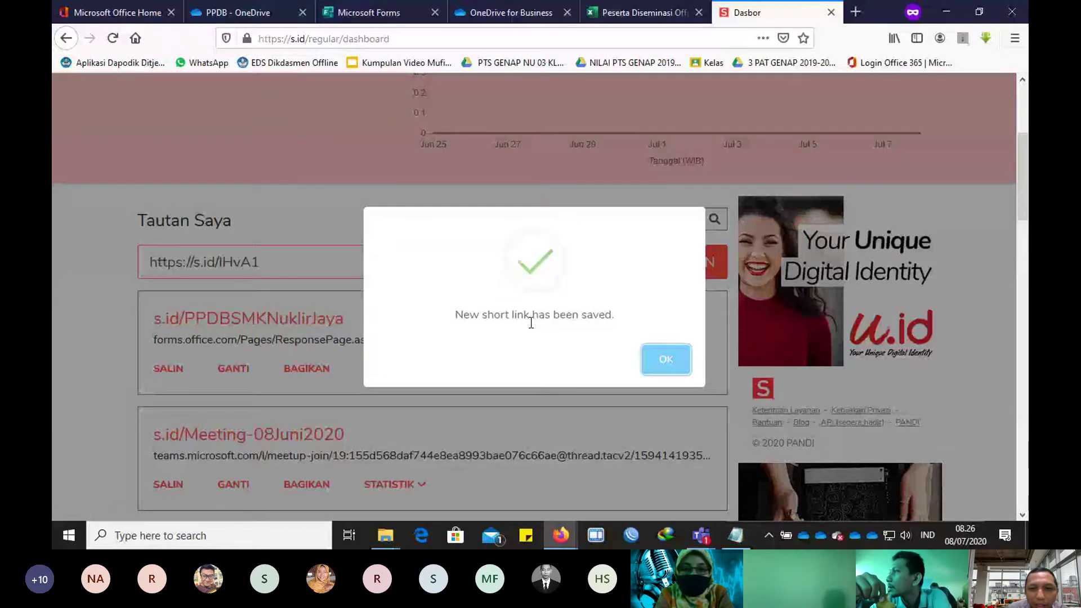
click(670, 356)
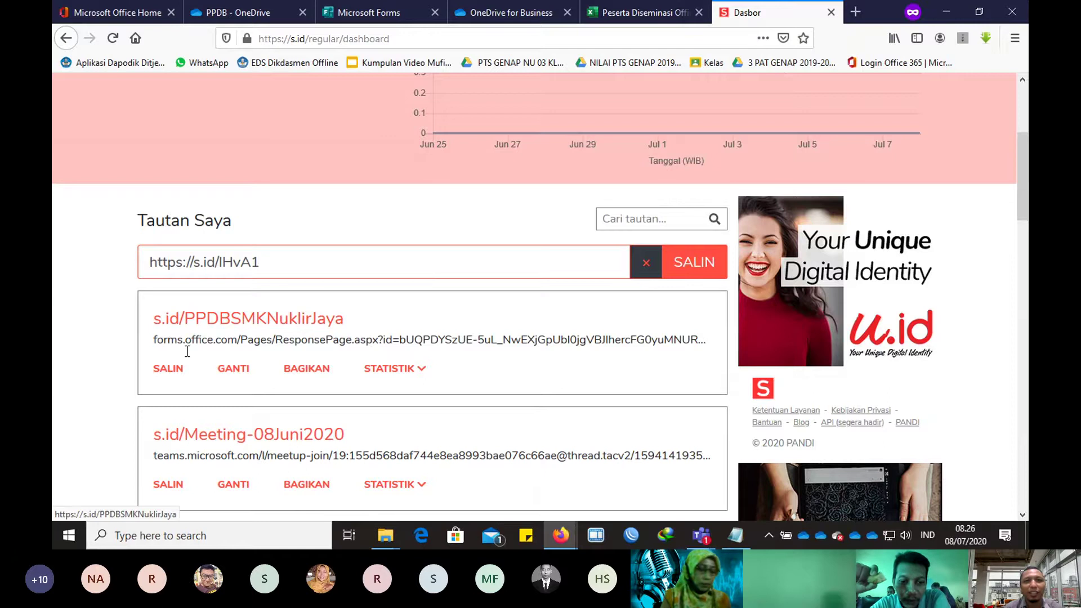
click(507, 12)
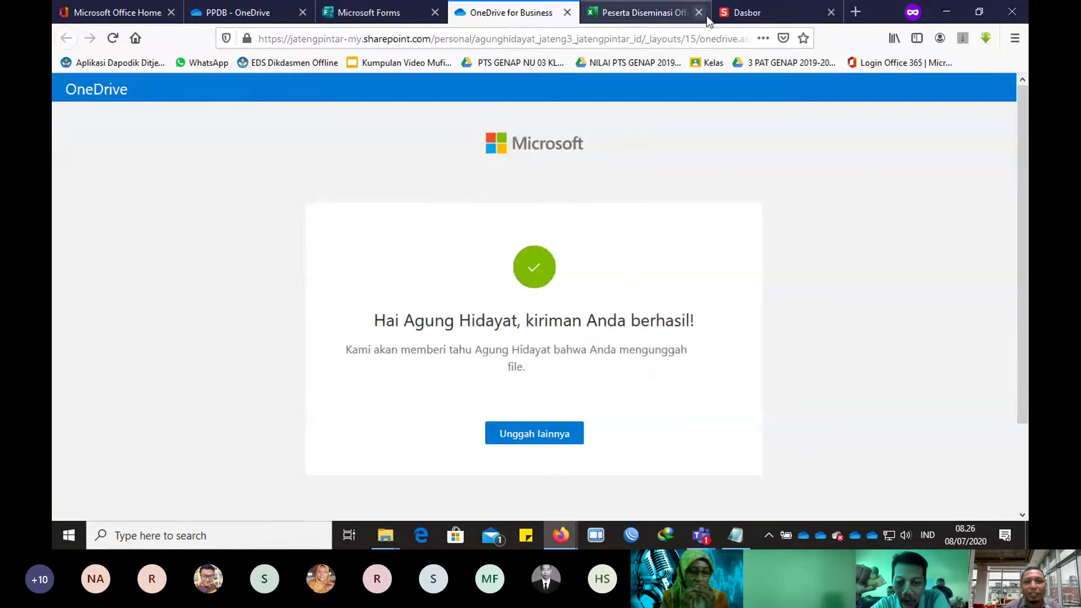
click(732, 14)
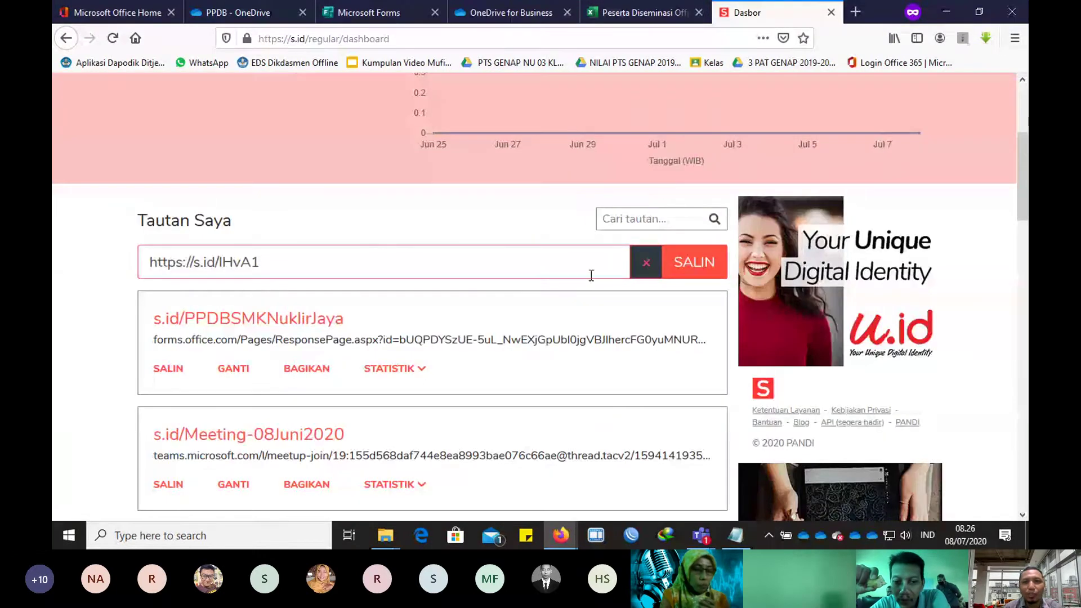
Step: Send 'coba buka link' in the Teams meeting chat, then return to the s.id dashboard in the browser
mouse_move(712, 538)
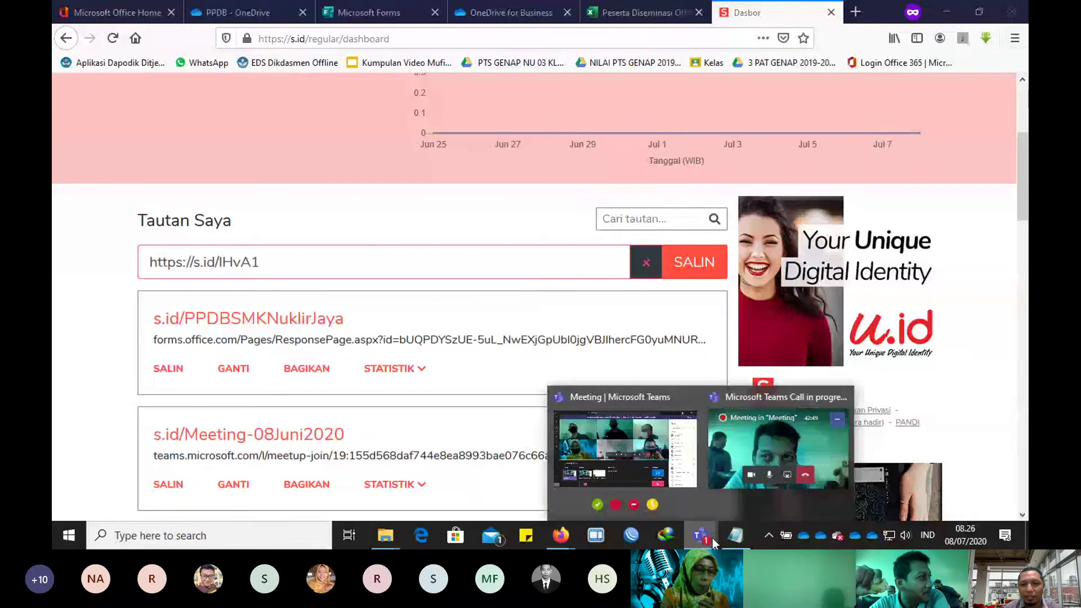
click(777, 445)
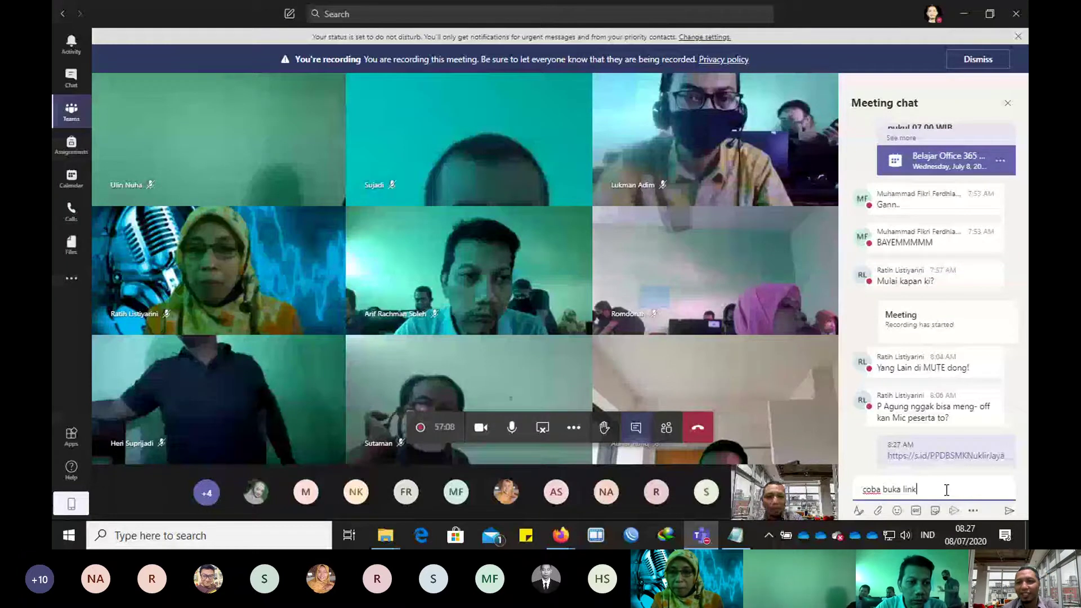
key(Return)
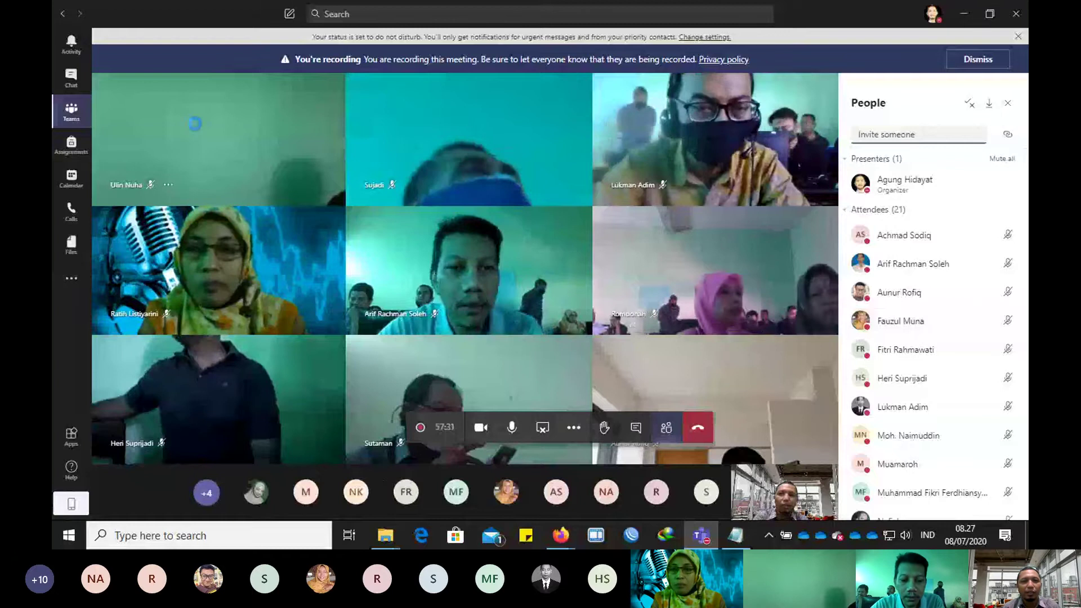
key(Print)
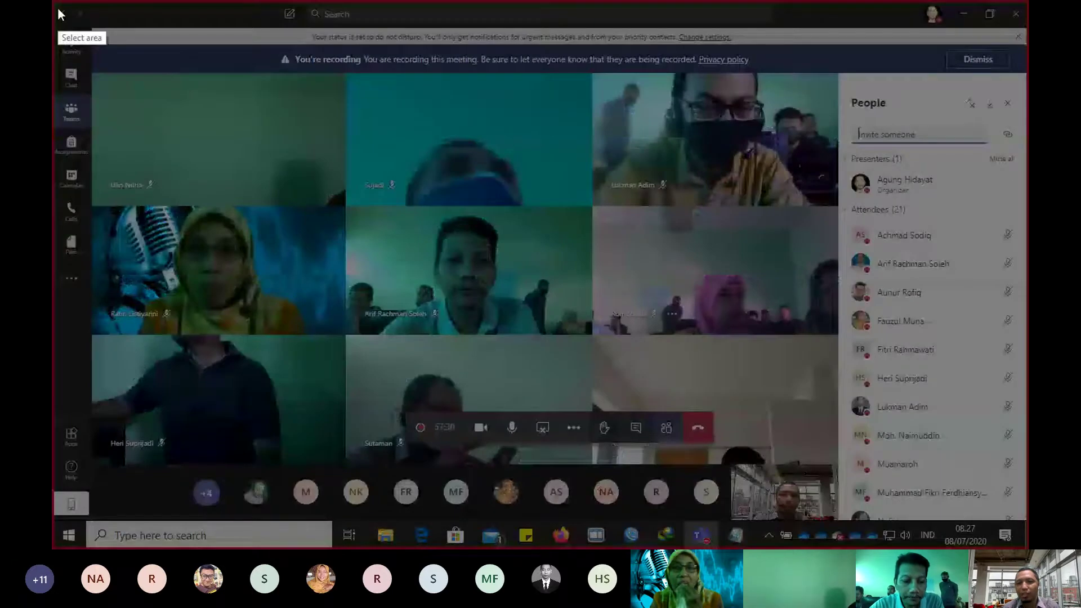
click(58, 8)
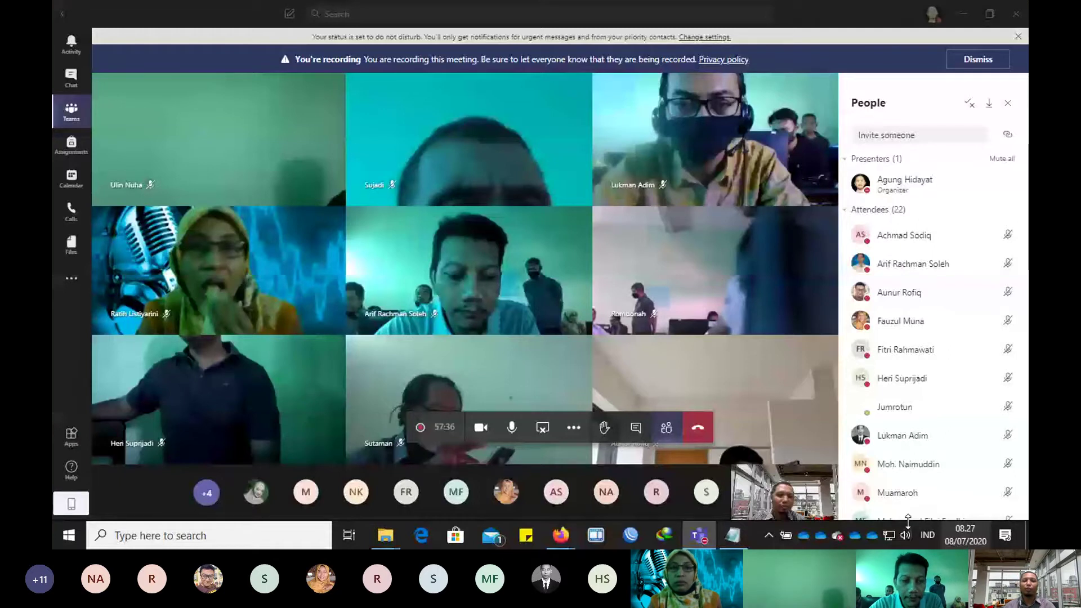
mouse_move(701, 538)
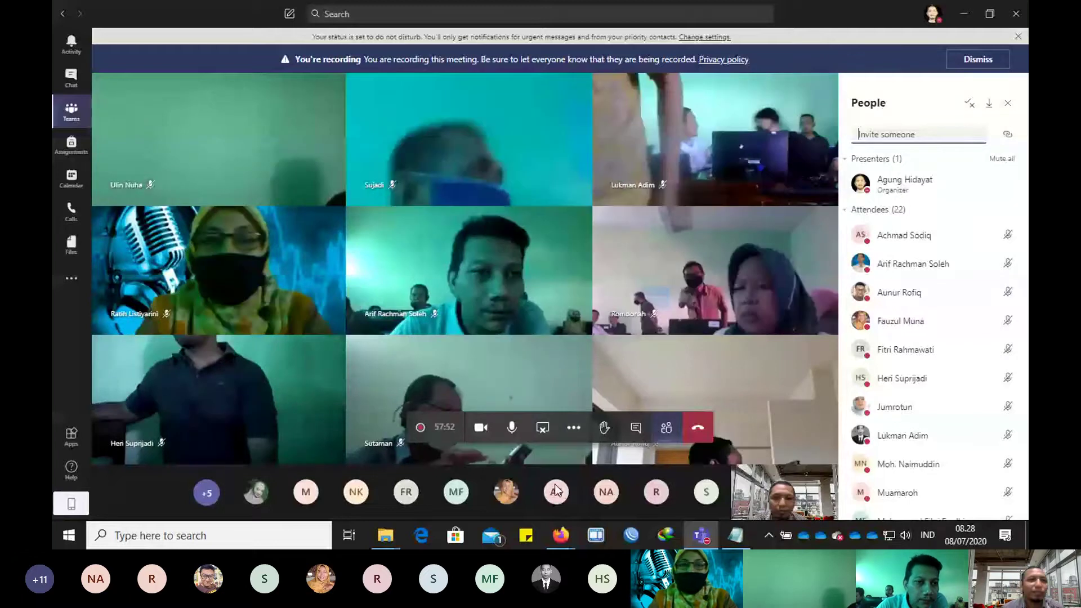
click(561, 535)
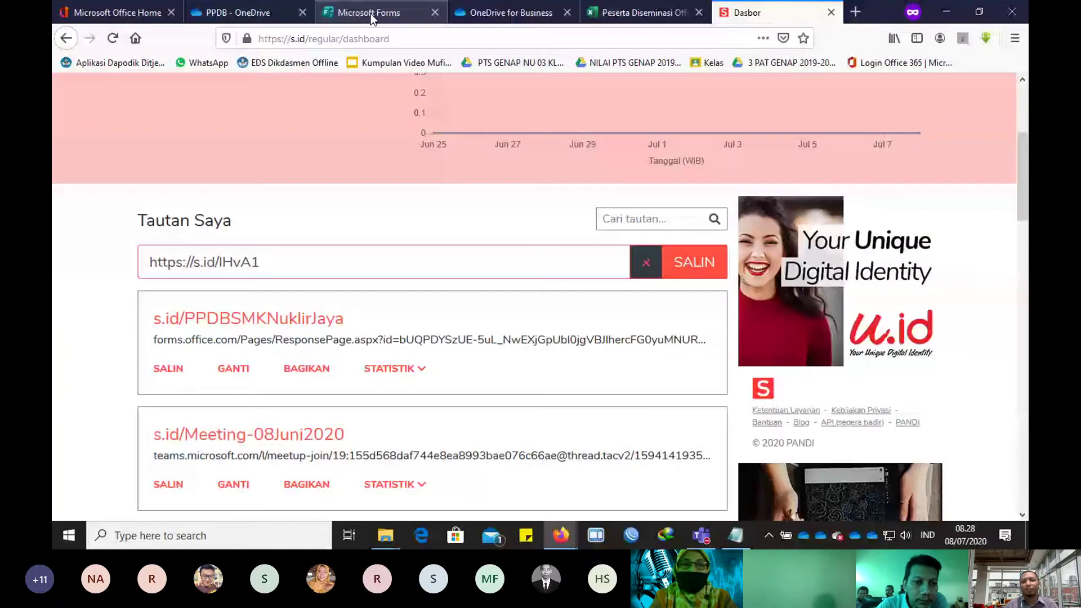
Step: Open Forms from the Office 365 home, close the old Form PPDB tab, and start a new quiz
click(370, 14)
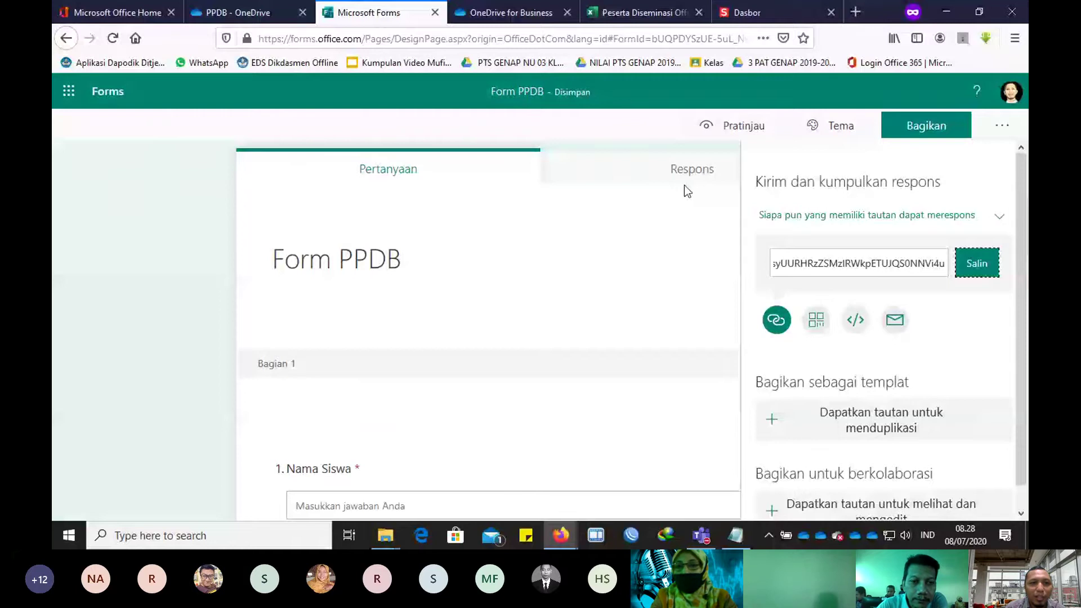
key(ctrl+1)
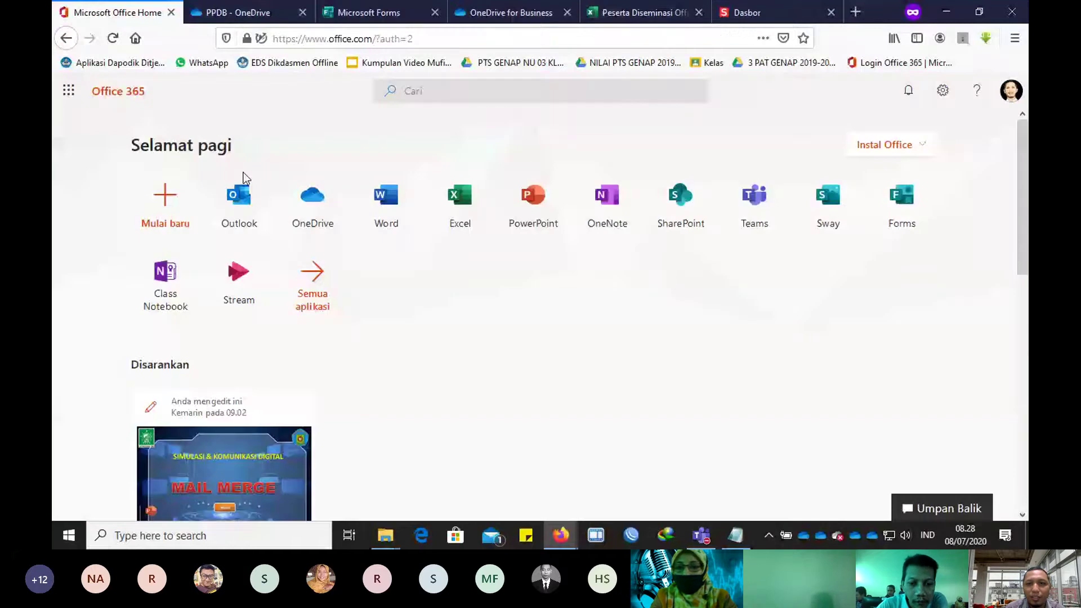
click(907, 214)
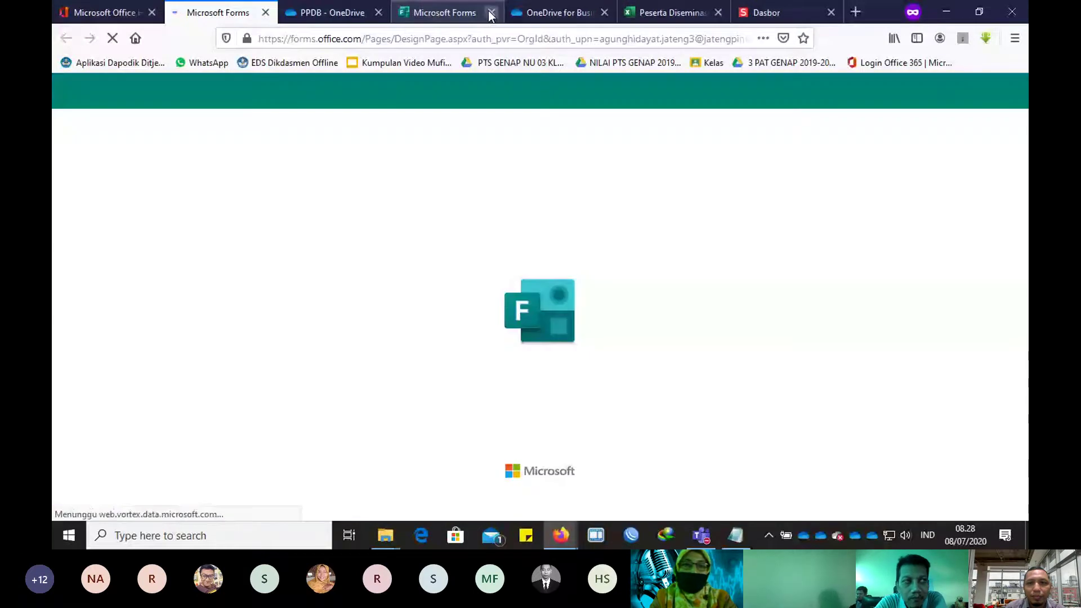
click(491, 13)
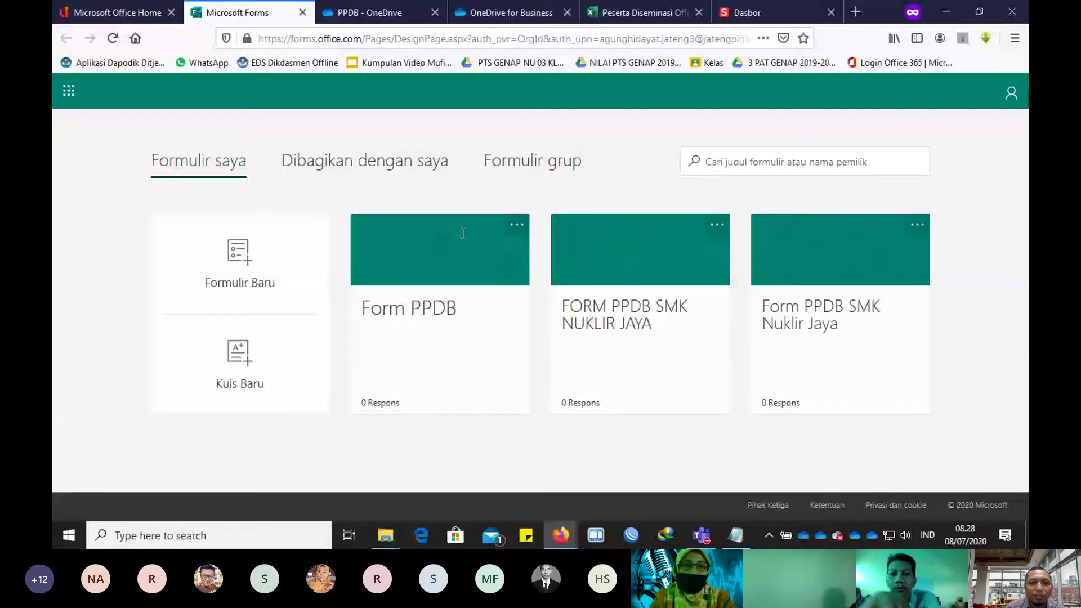
click(227, 356)
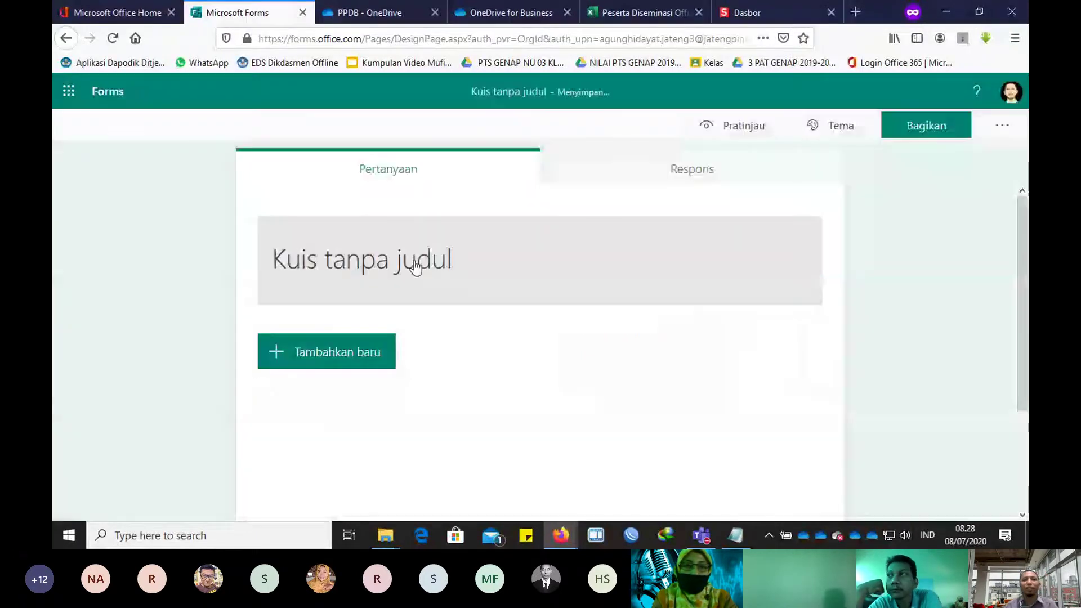
Step: Title the quiz 'Quiz Simdig' and add a first choice question with Opsi 1 and Opsi 2
click(439, 255)
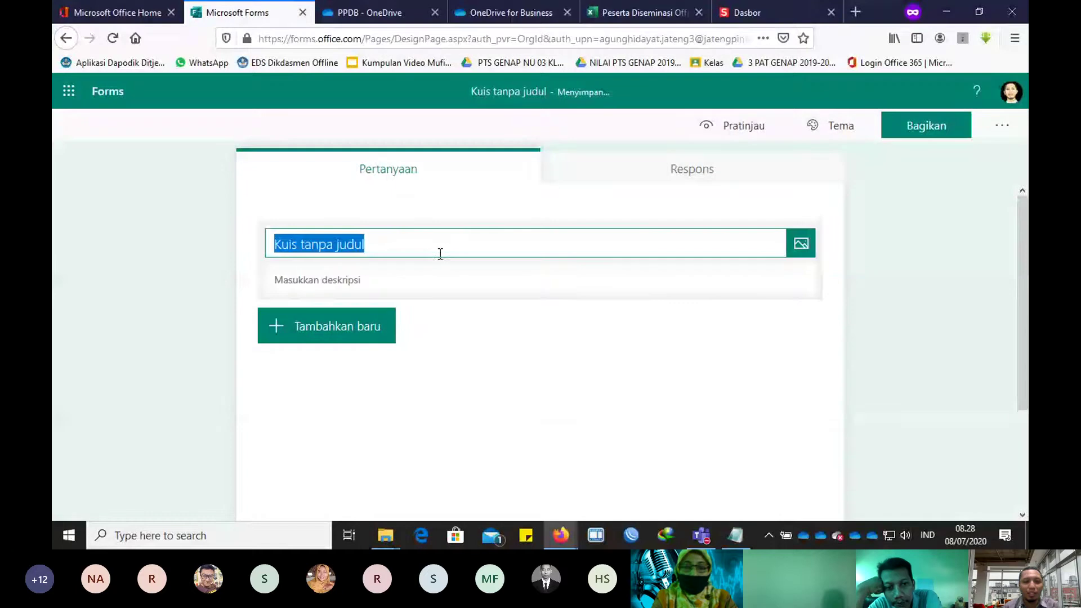
text(Qui)
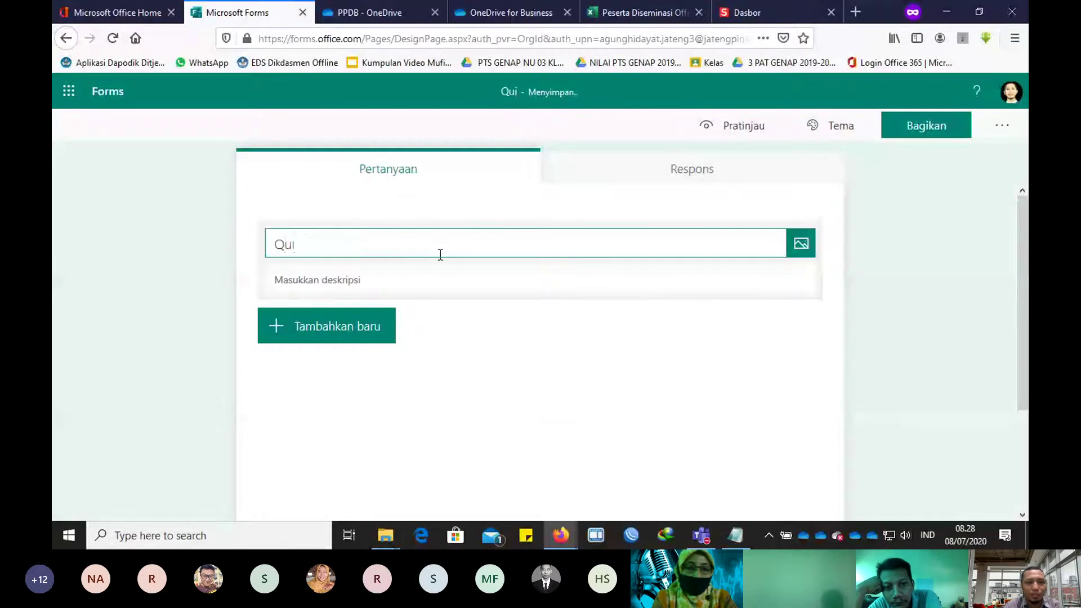
text(z )
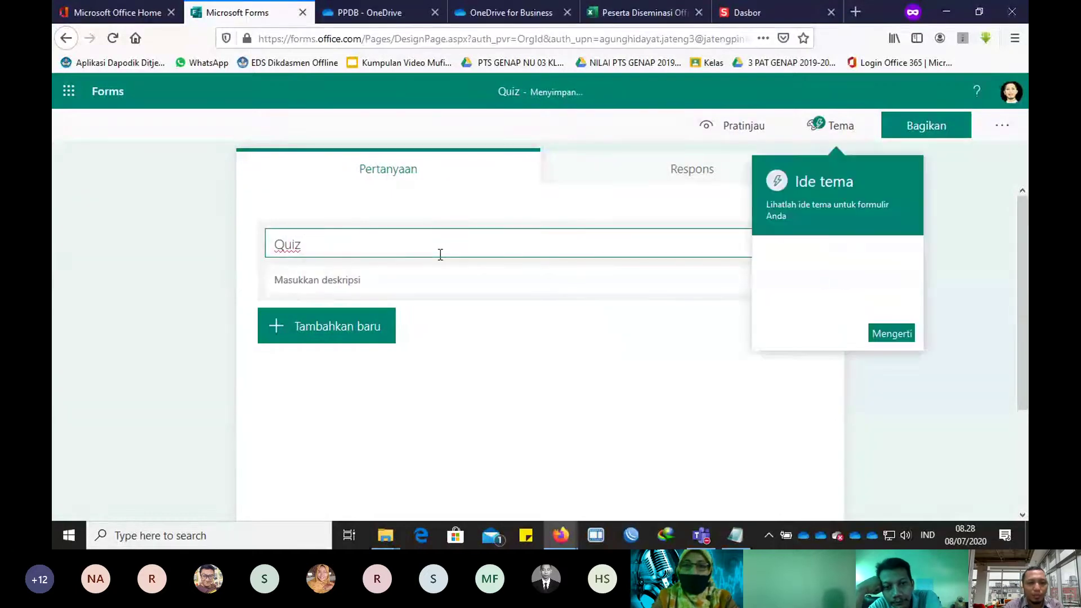
text(SIm)
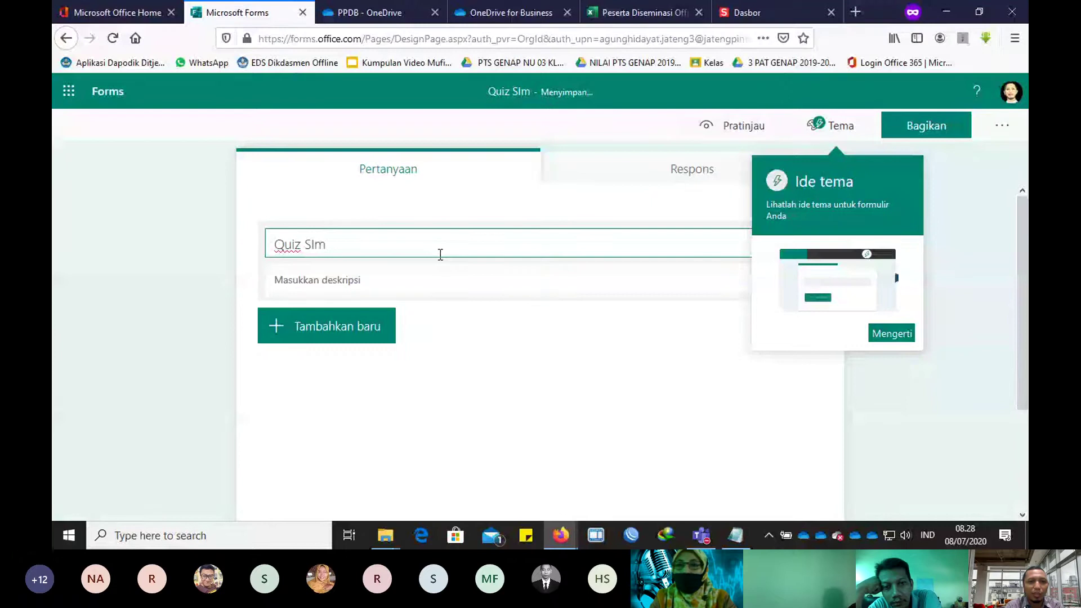
text(dig)
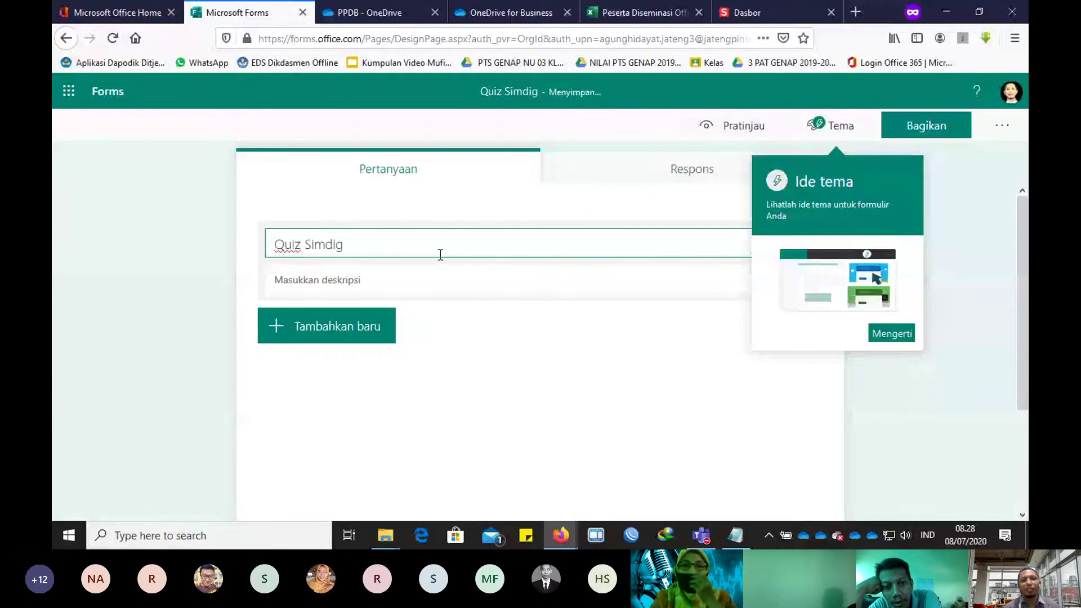
click(387, 285)
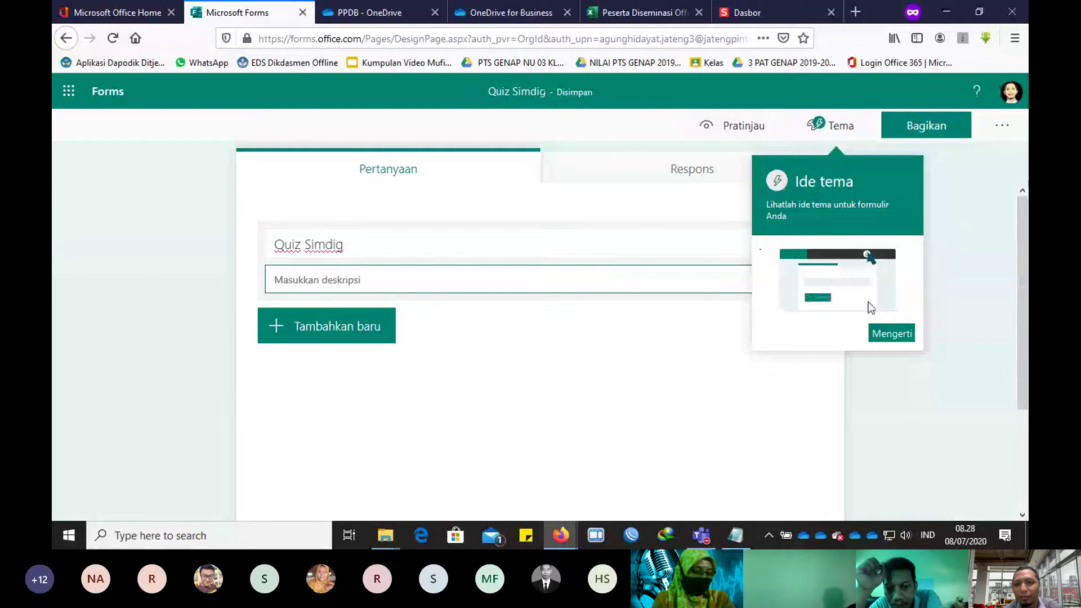
click(892, 334)
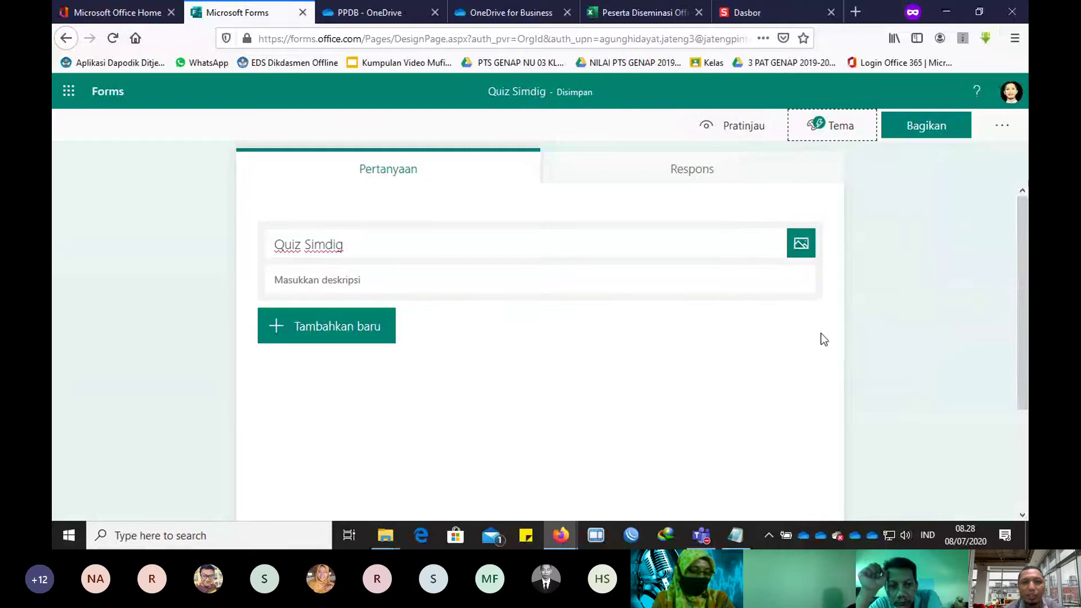
click(341, 334)
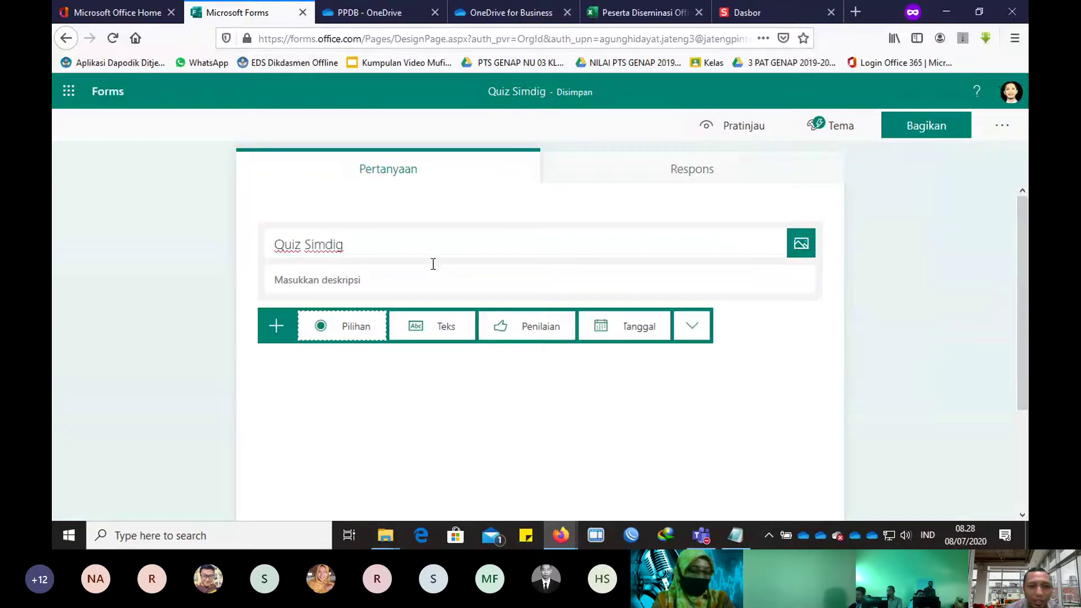
click(366, 324)
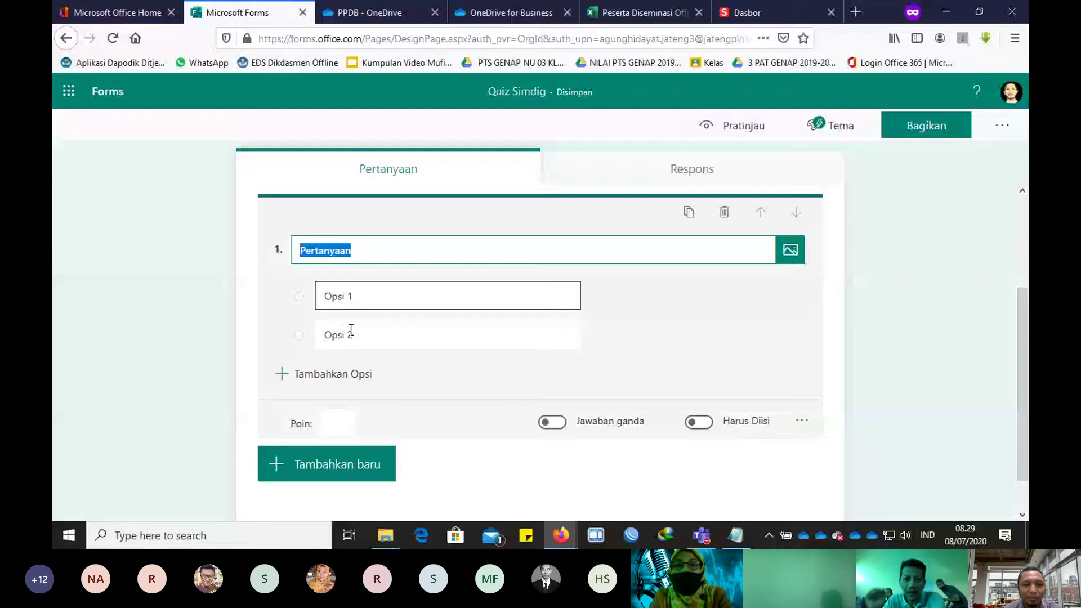
Step: Enter 'Apakah kepanjang dari Simdig' as question 1's text, then switch to File Explorer
key(super+t)
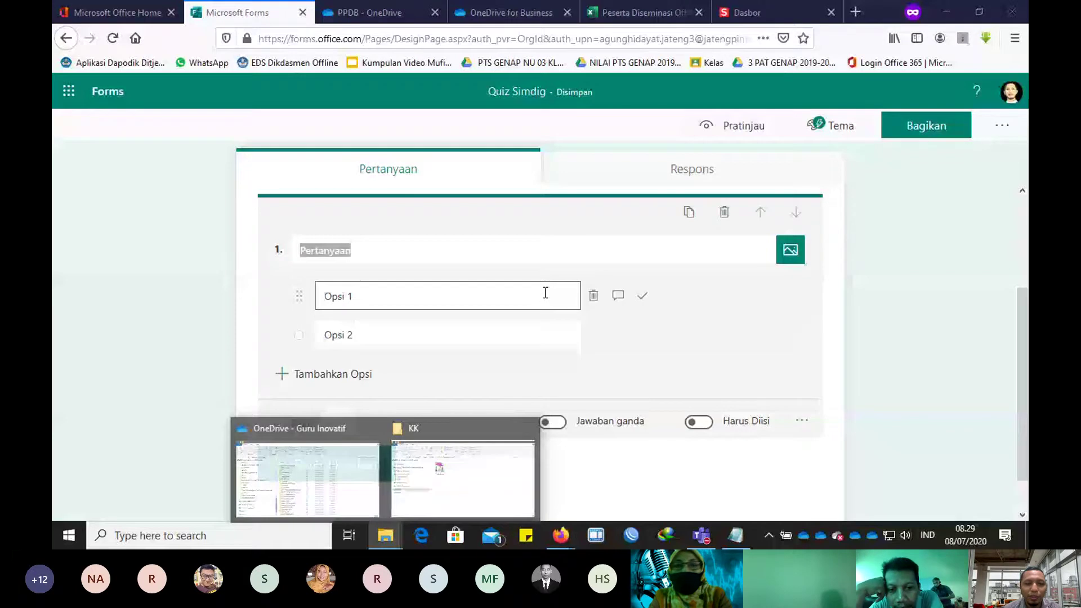
key(Escape)
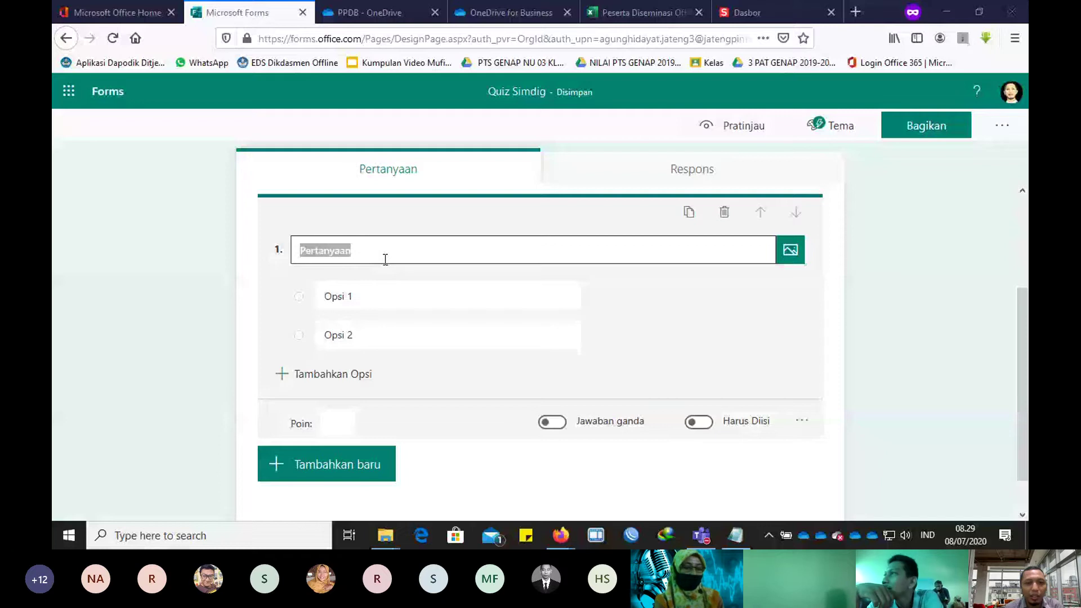
text(Apa)
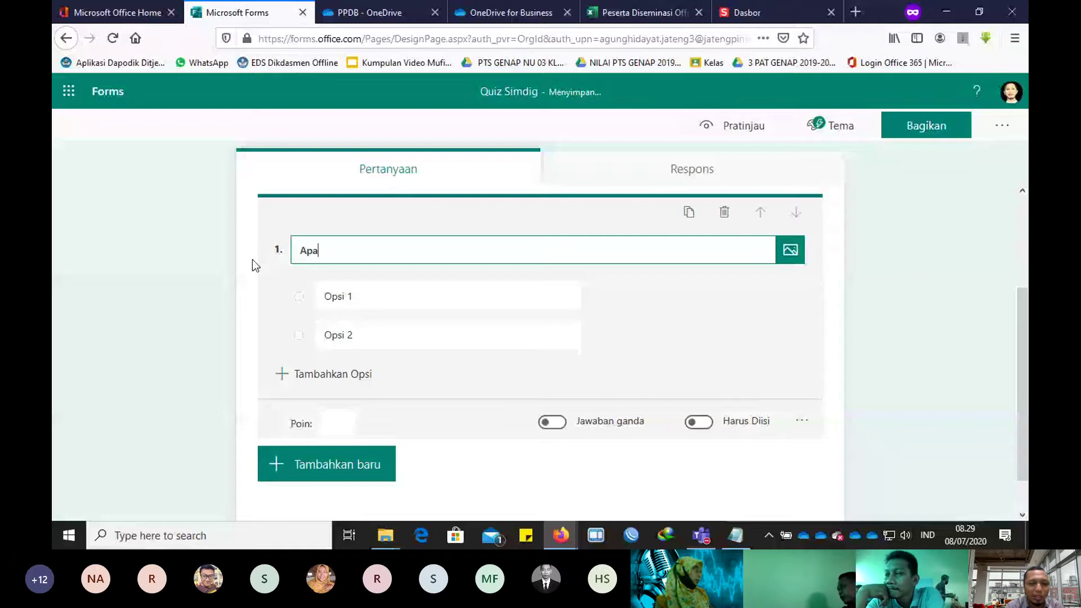
text(kah kepanjang dari SI)
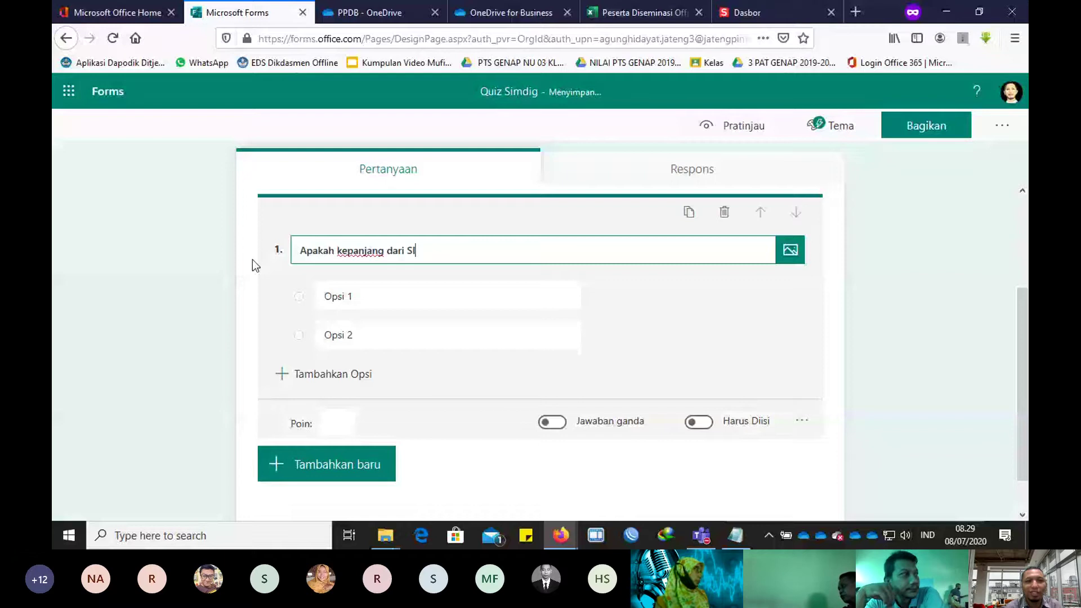
text(mdig)
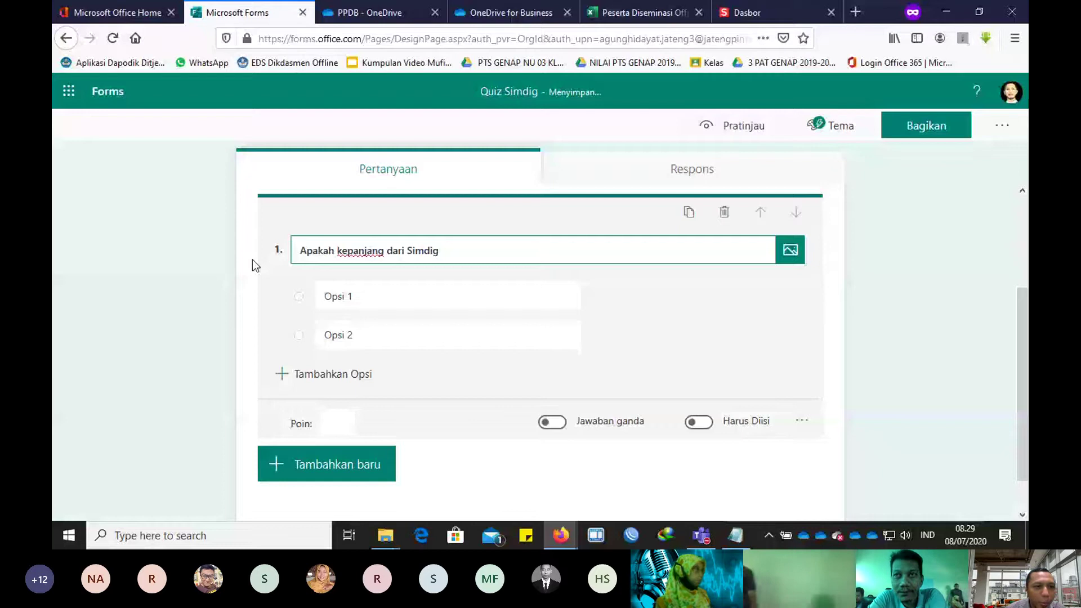
key(alt+Tab)
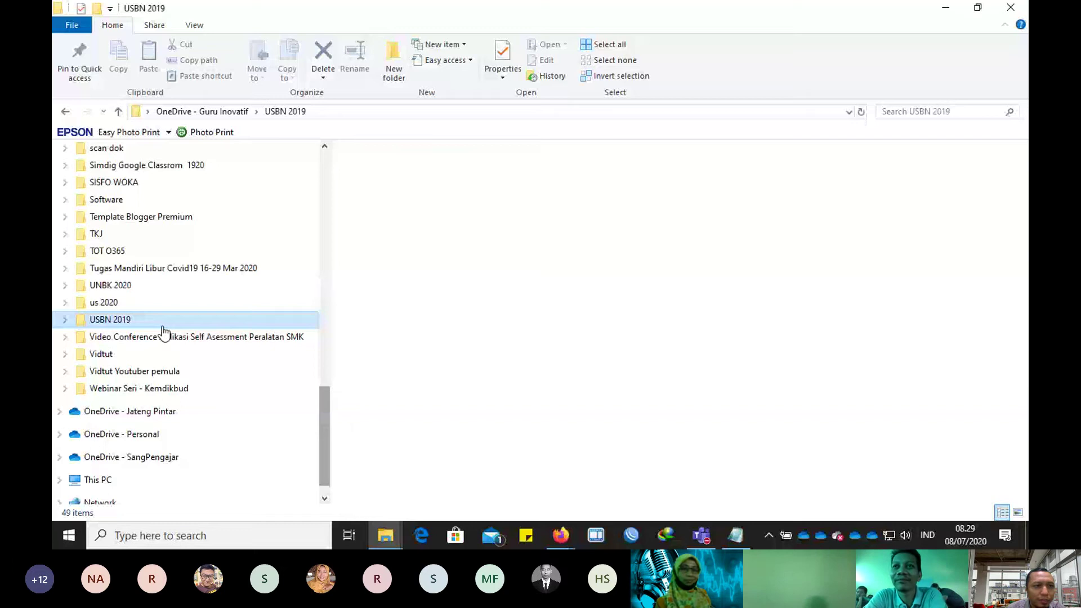
Step: Open PAS DARING SIMDIG from PAT 2019-2020 > X SIMDIG AGUNG in File Explorer
scroll(133, 210, up, 2)
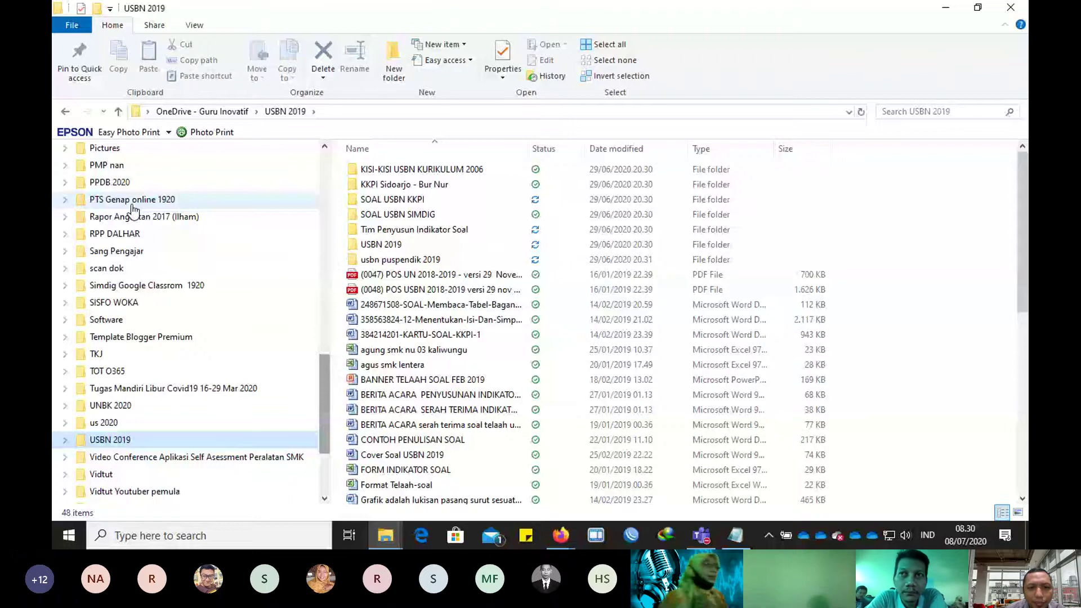
key(alt+Left)
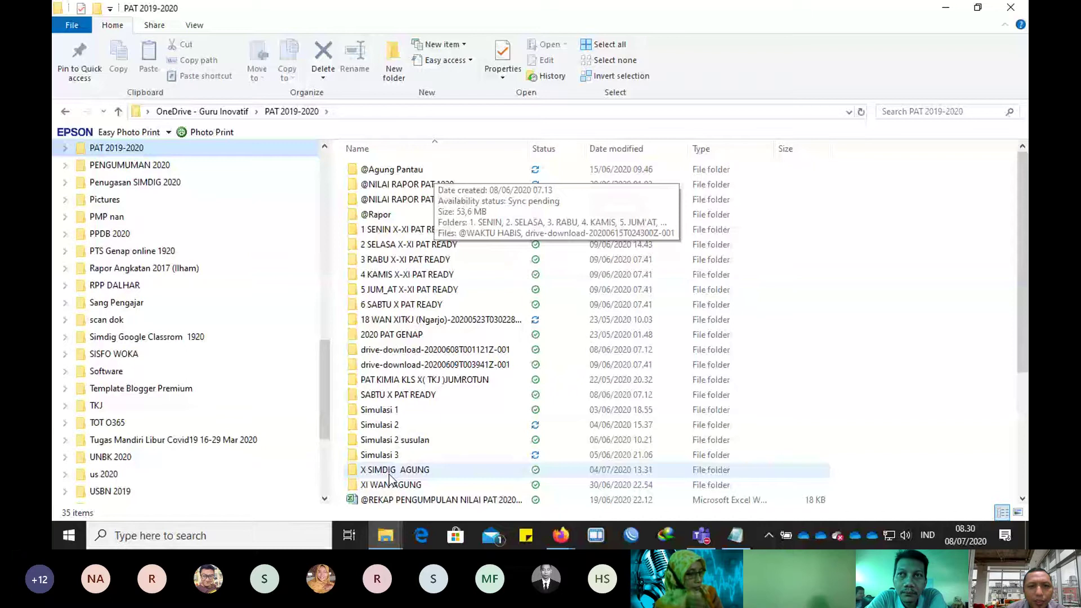
double_click(390, 472)
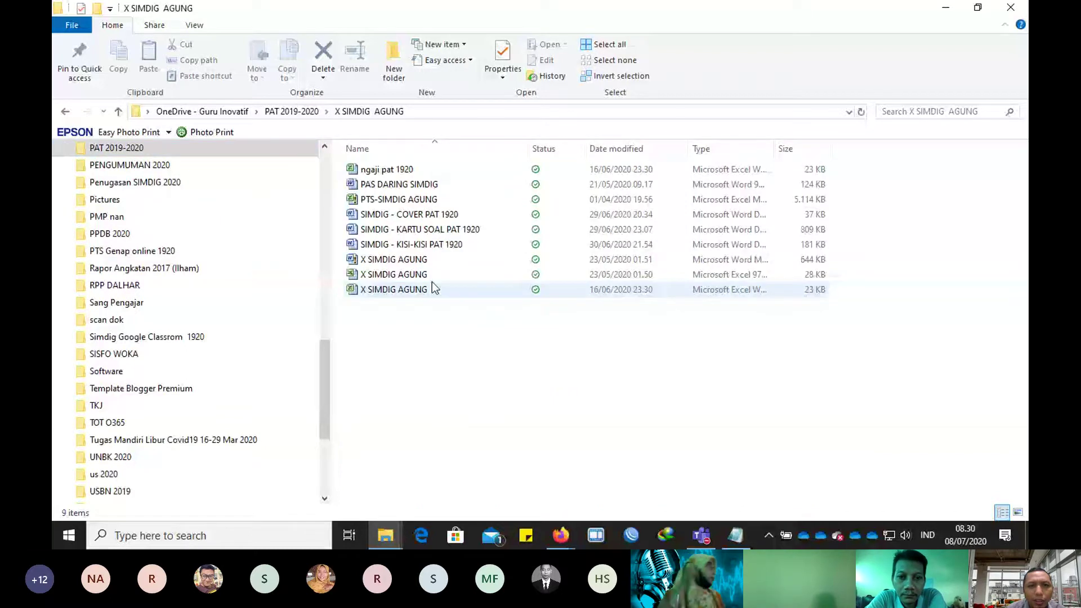
click(409, 184)
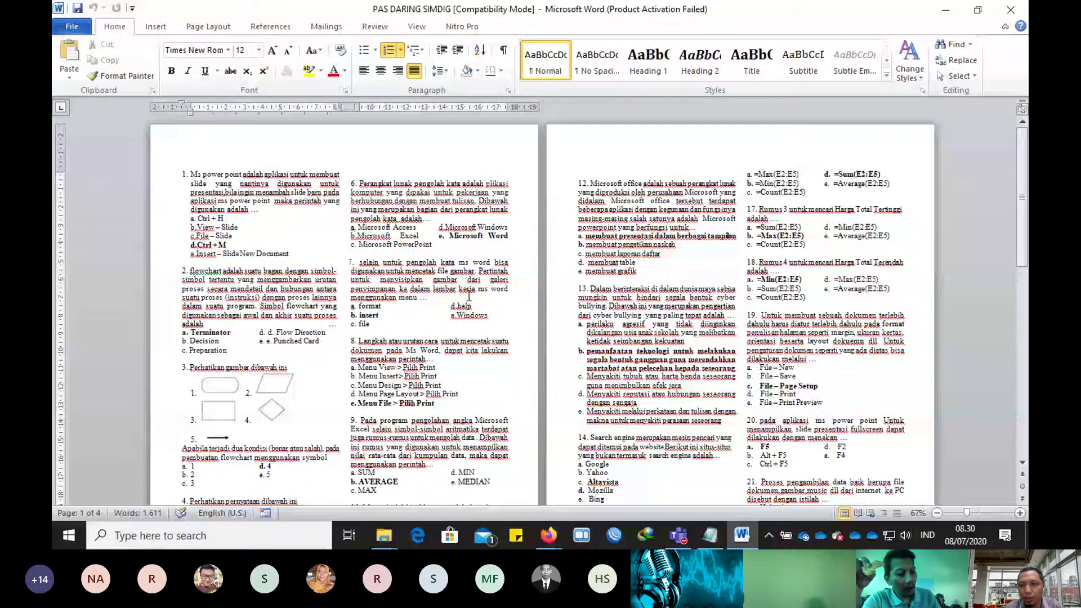
Step: Select and copy answer choices a–e of exam question 1 in Word, then select Opsi 1 in the form
click(1019, 513)
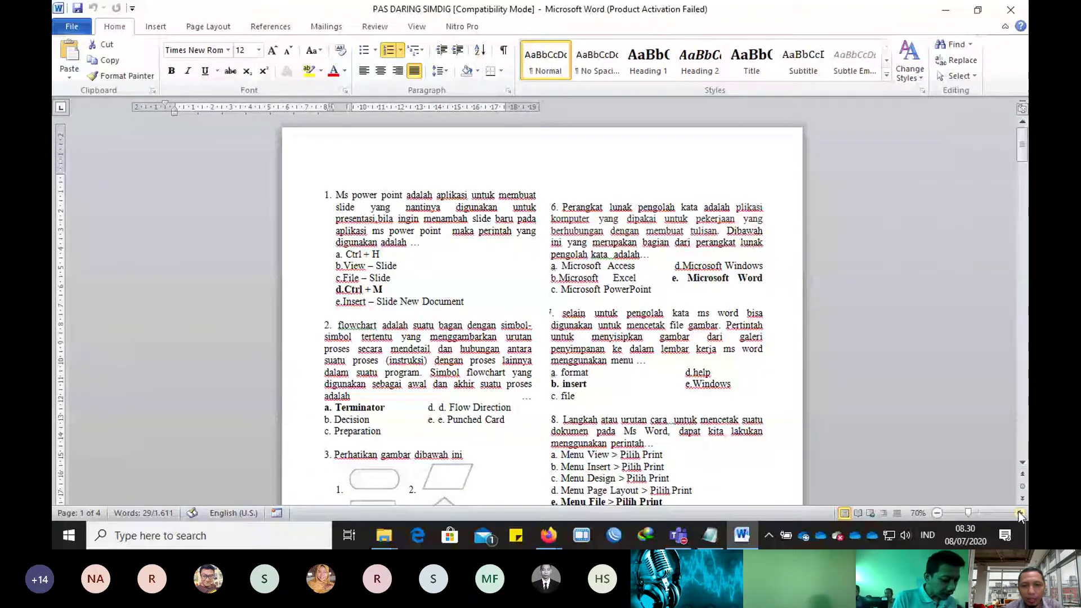
key(alt+Tab)
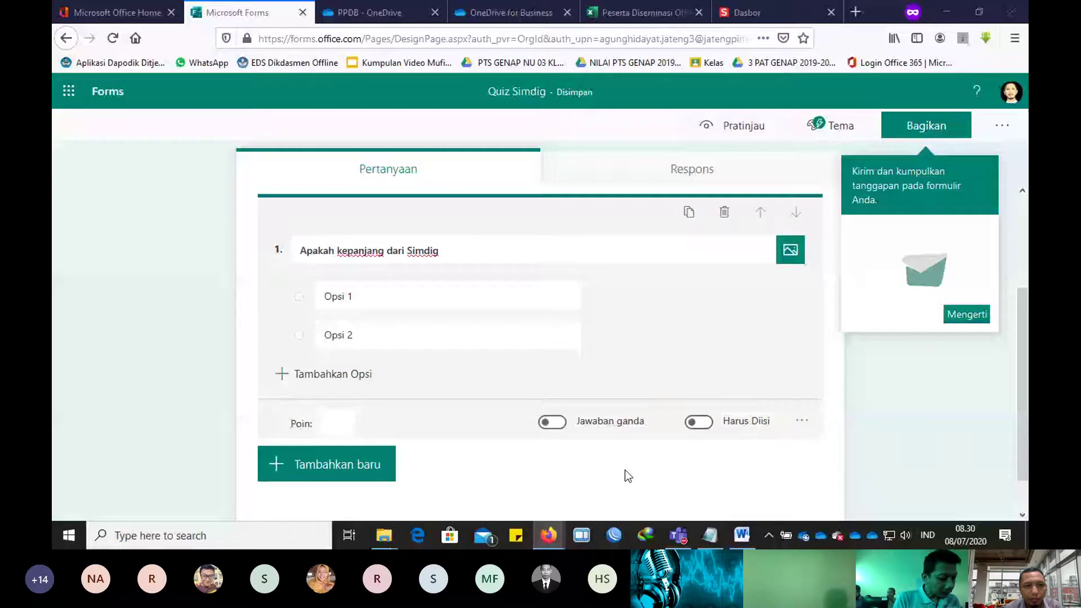
key(alt+Tab)
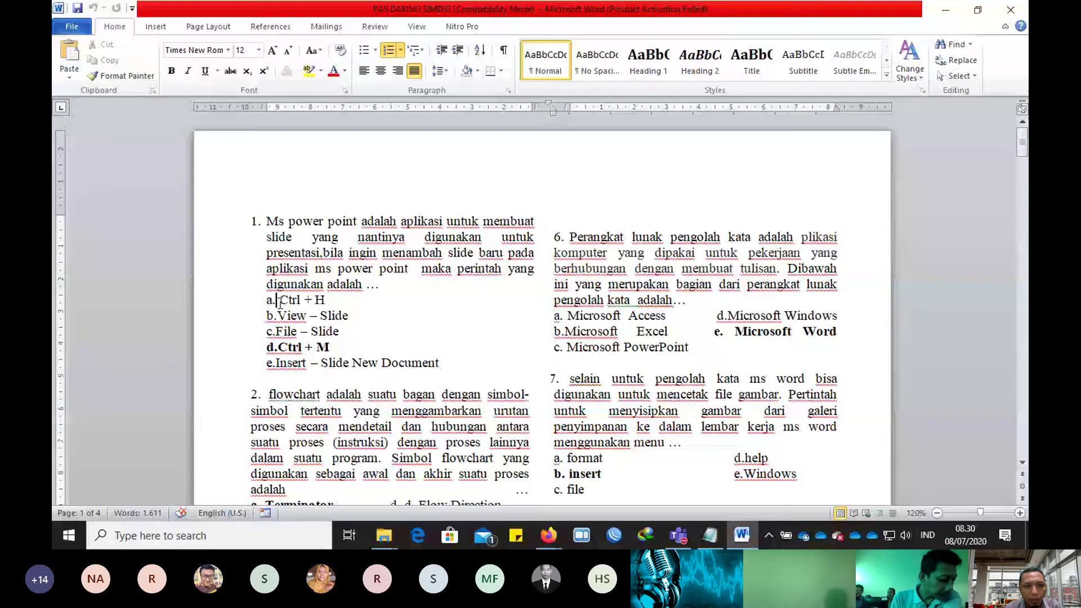
drag(280, 303, 439, 365)
key(ctrl+c)
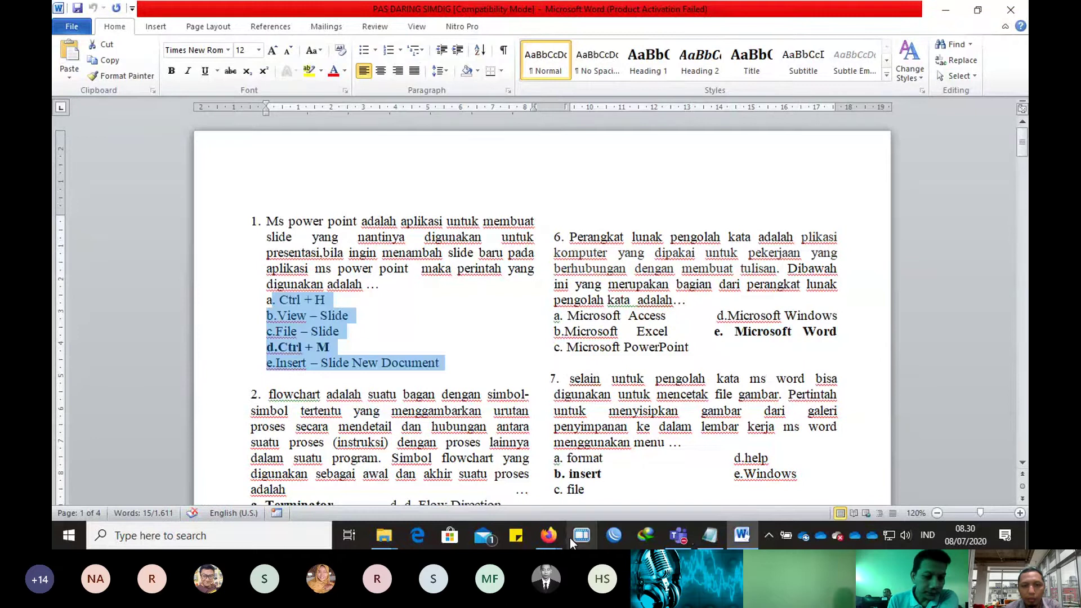
mouse_move(549, 535)
click(627, 478)
click(378, 335)
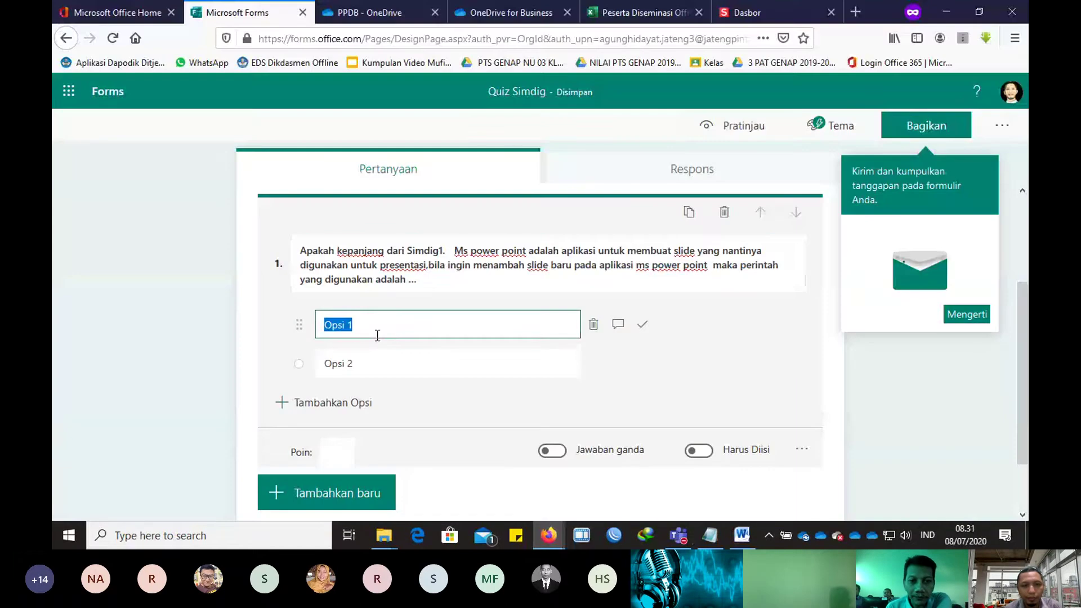
Step: Paste the five answer choices into question 1, delete the leftover empty option, and relabel the last choice 'E.'
key(ctrl+v)
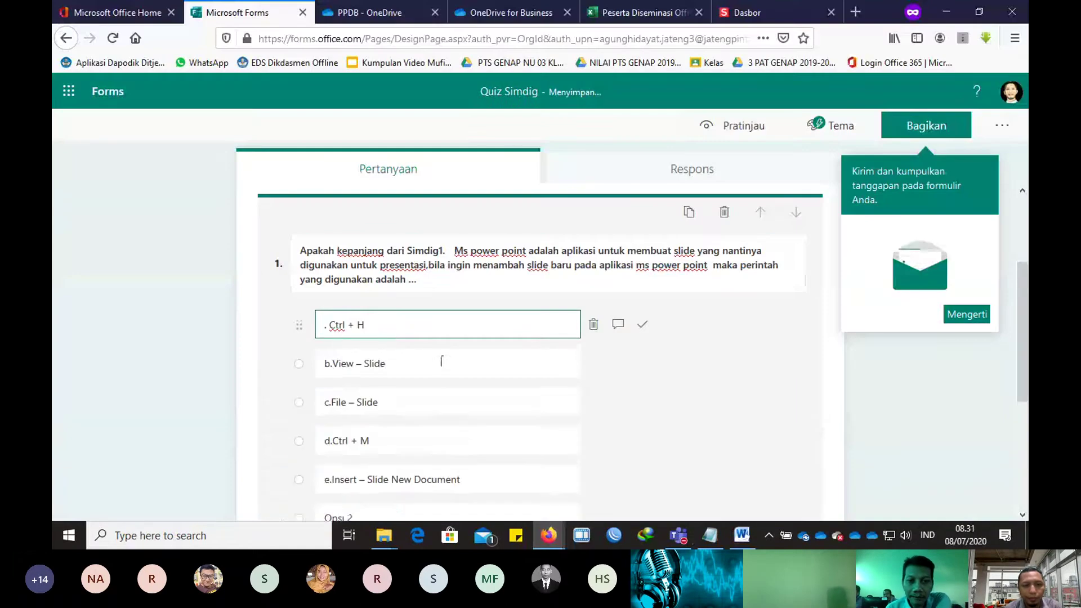
scroll(428, 374, down, 3)
scroll(383, 355, up, 2)
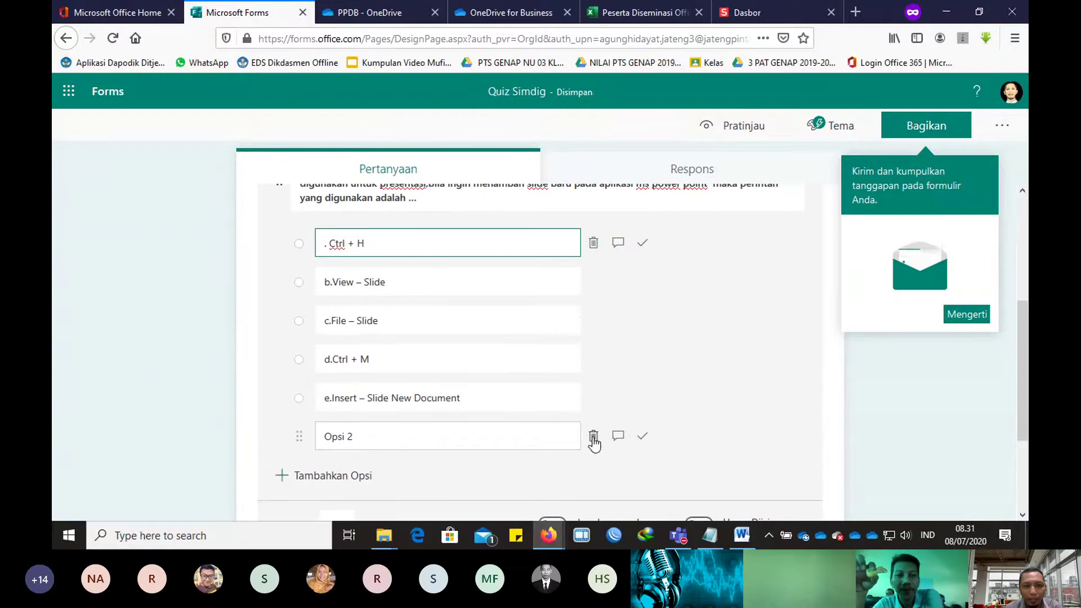
click(594, 437)
click(332, 399)
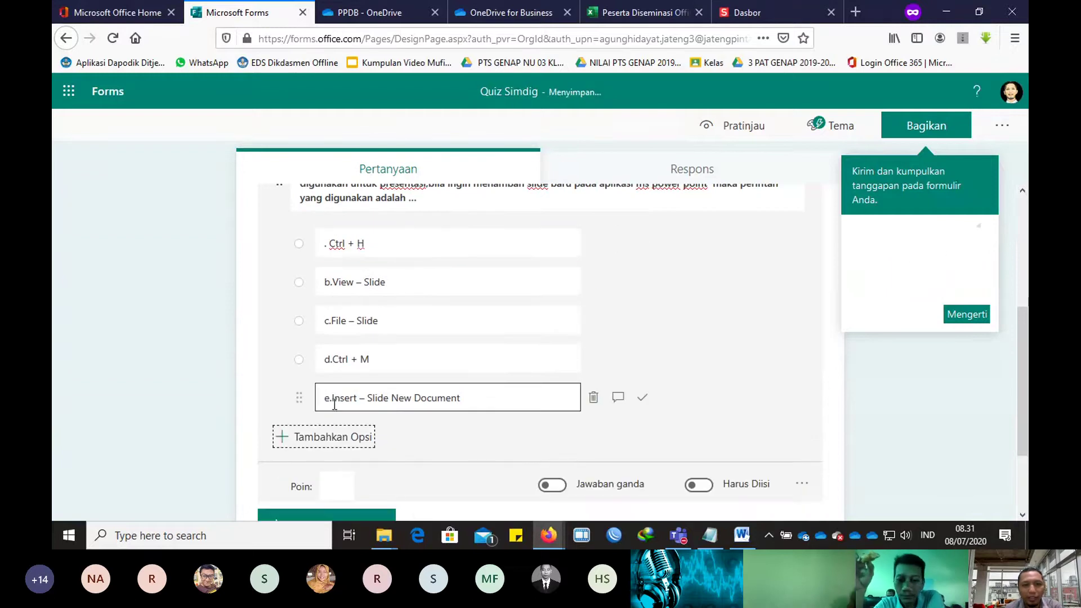
triple_click(331, 399)
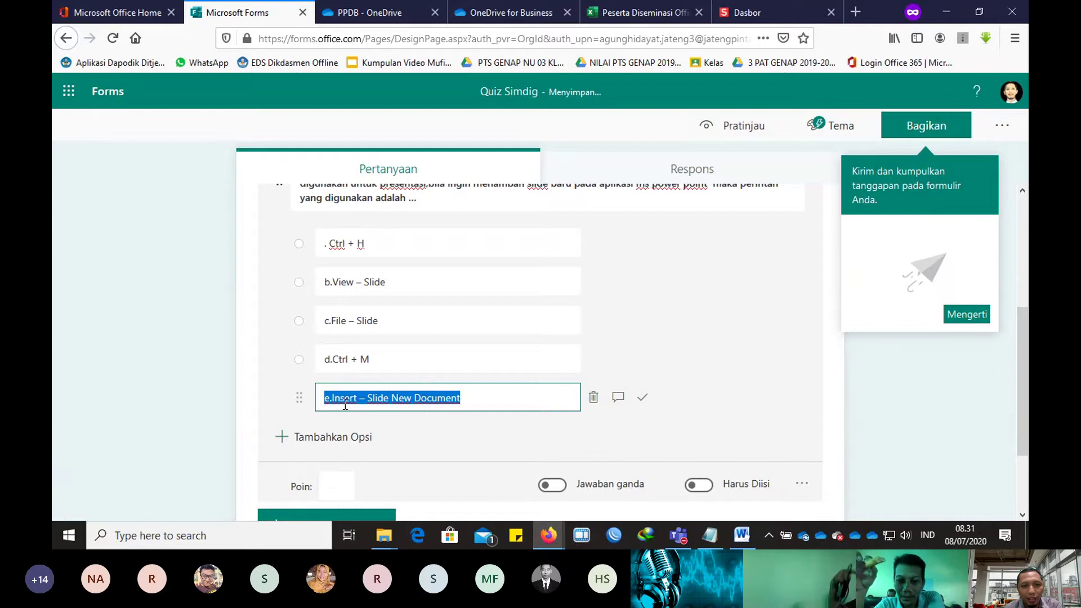
key(Home)
key(Delete)
key(Delete)
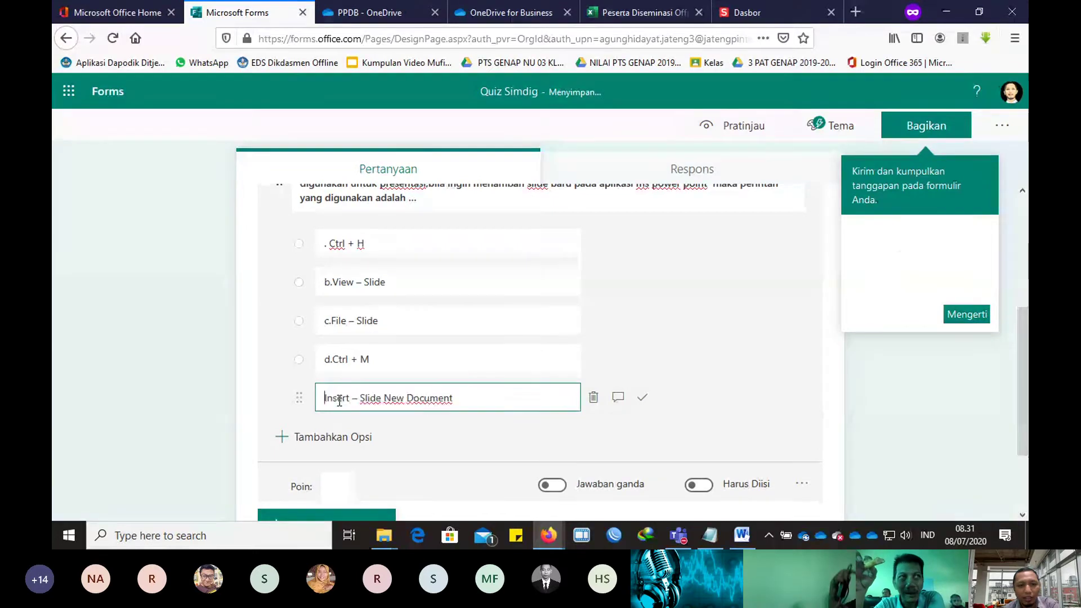
text(E.)
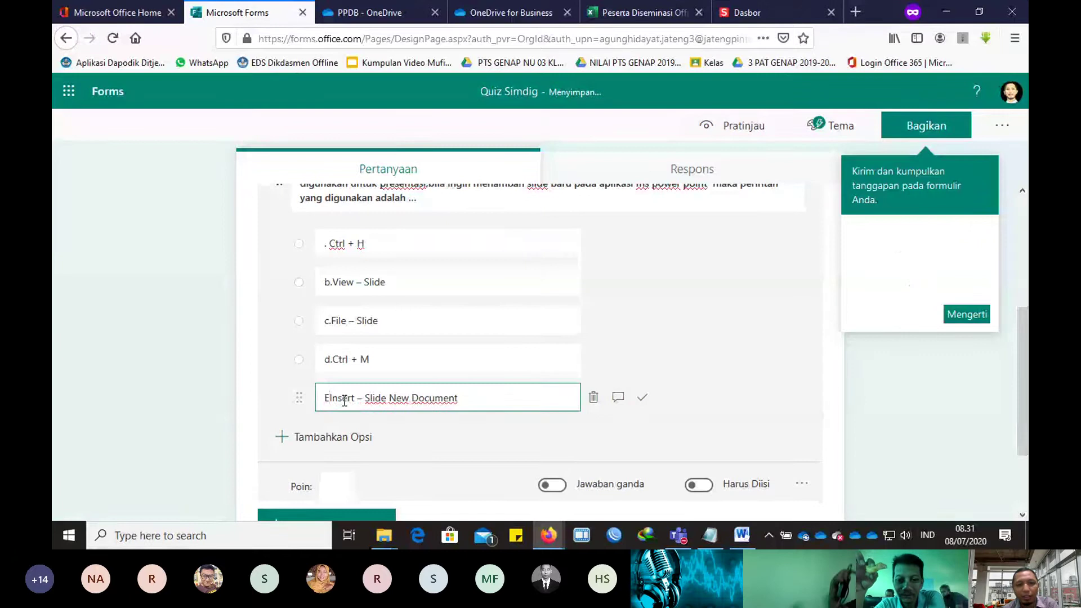
Step: Fix the labels and spacing of options a, b and d, retyping 'View' in option b
click(329, 365)
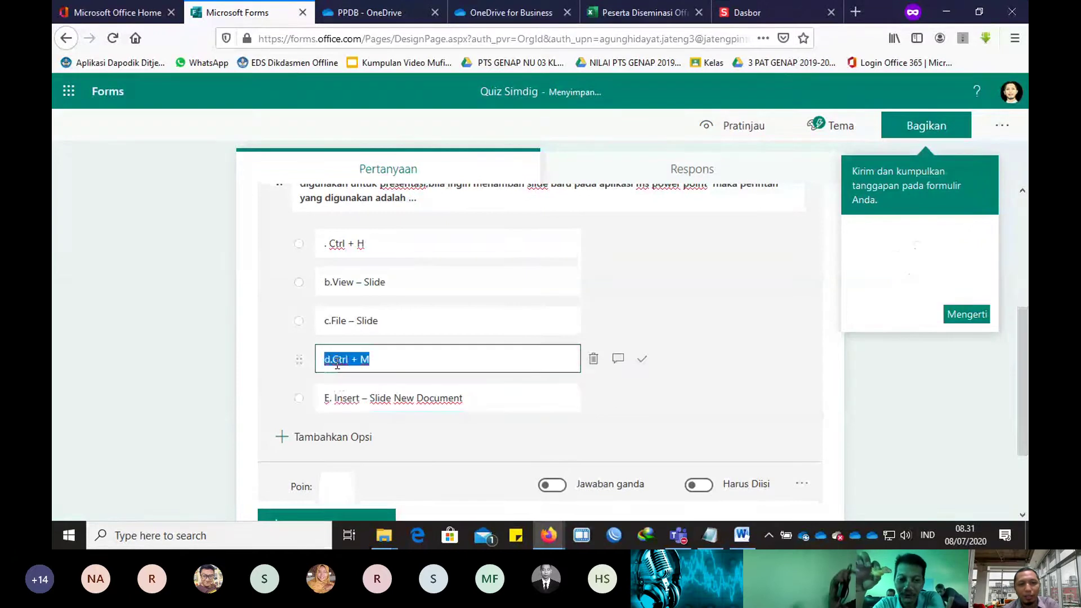
click(336, 363)
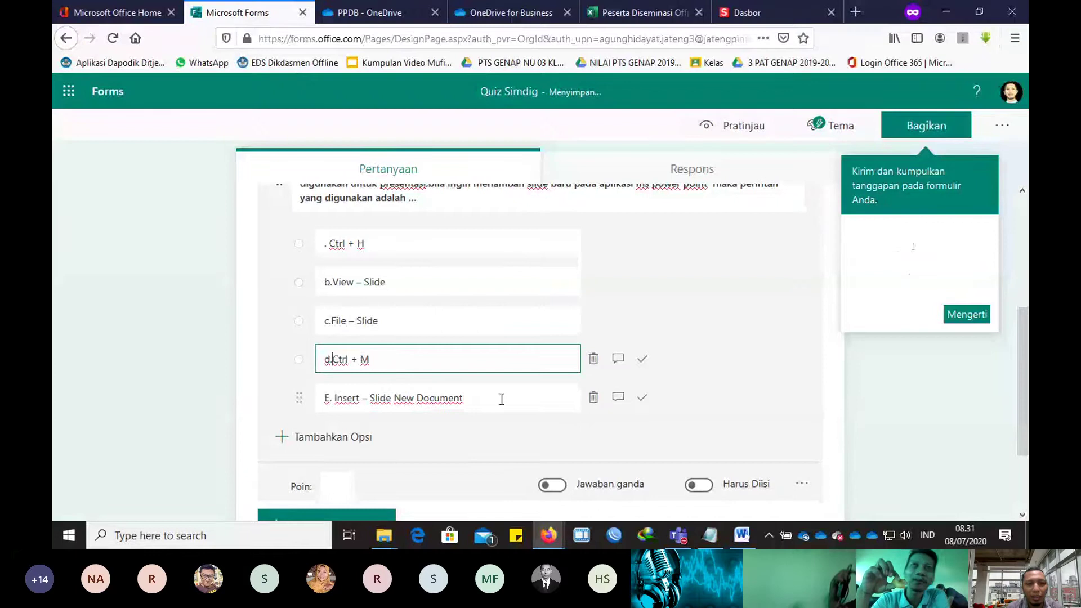
click(335, 244)
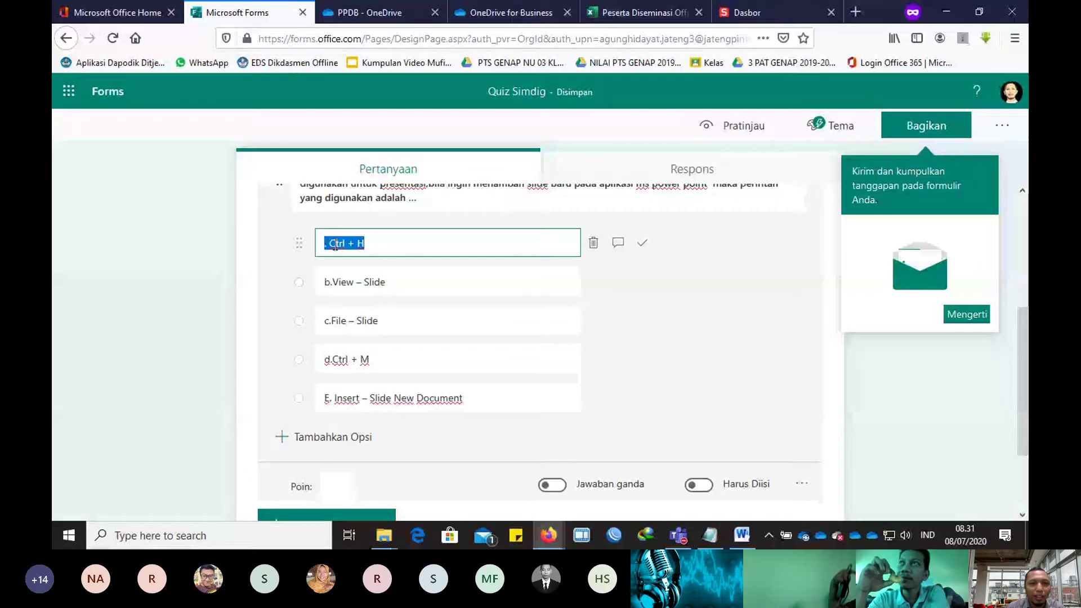
click(368, 280)
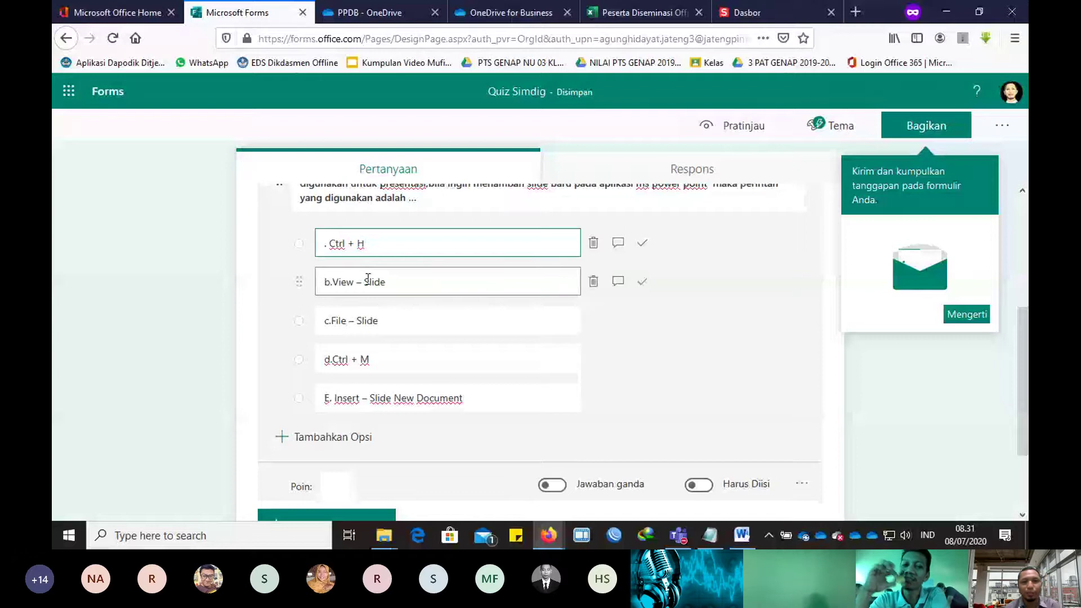
text(A)
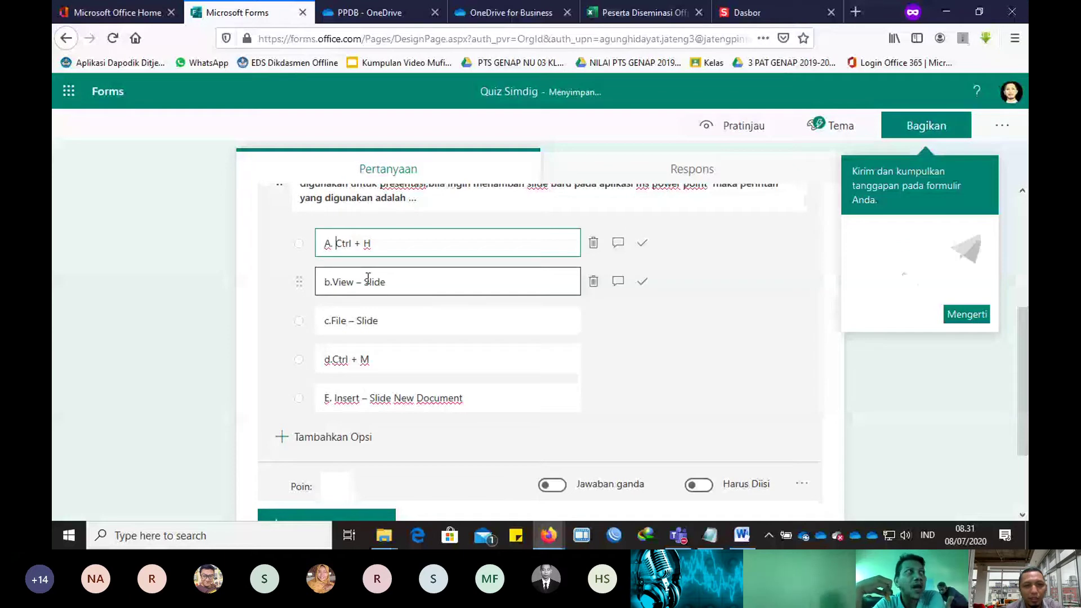
triple_click(335, 359)
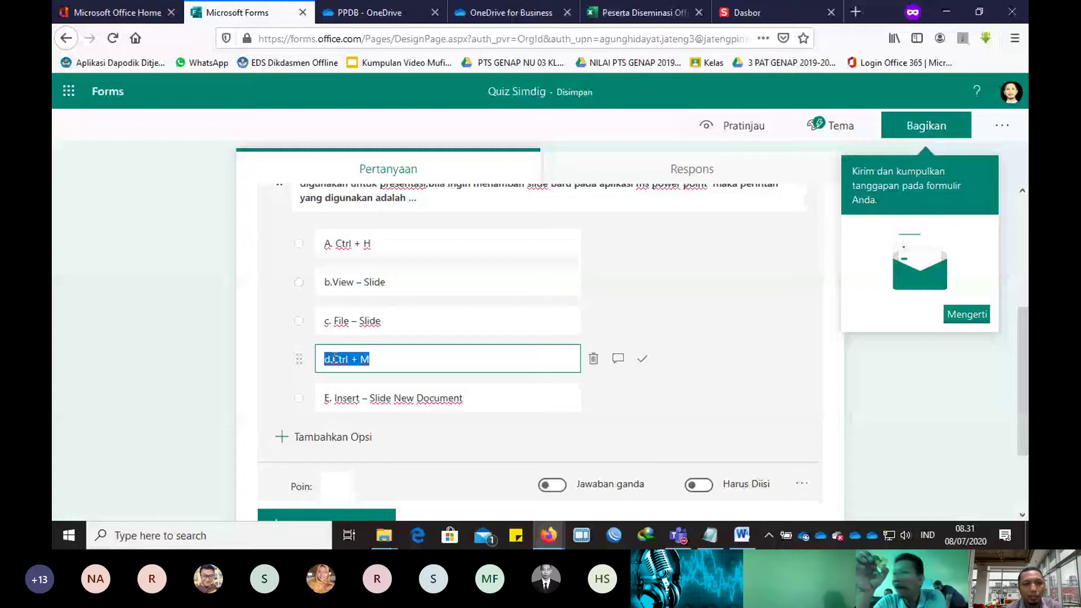
double_click(335, 282)
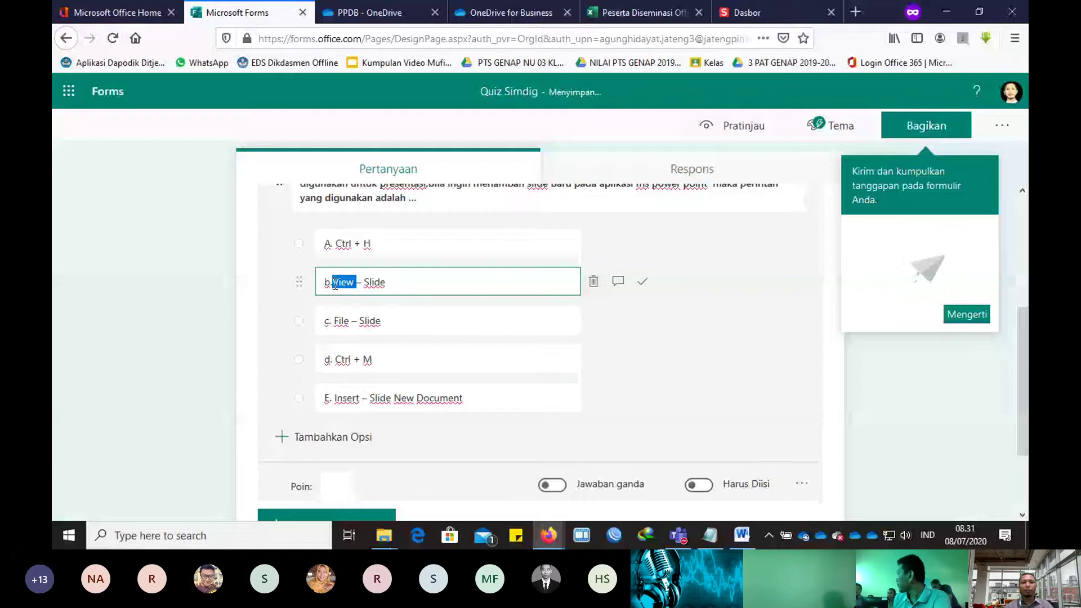
text(View)
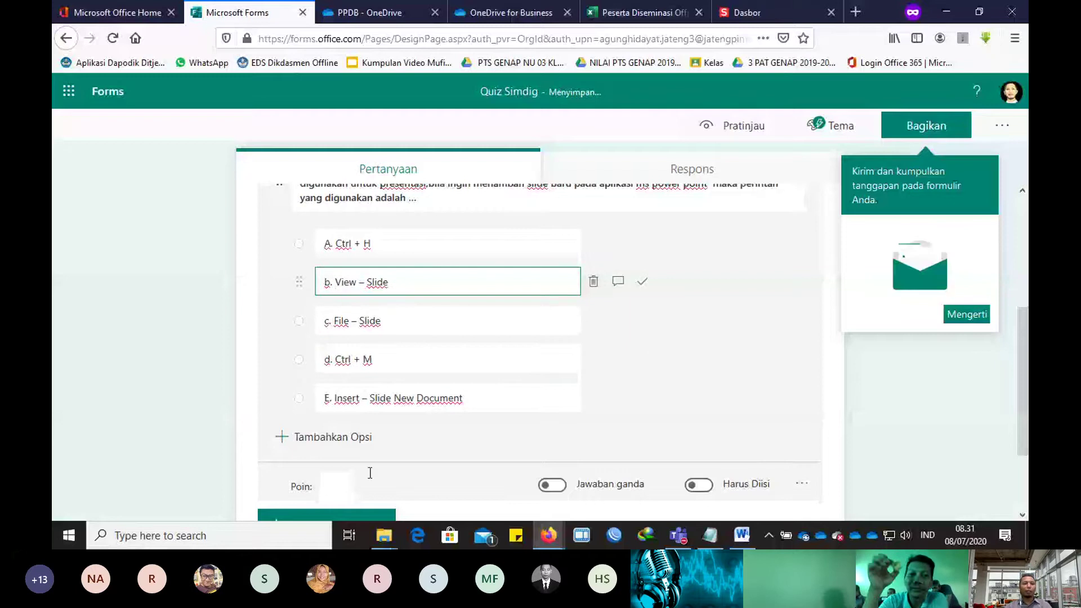
click(347, 490)
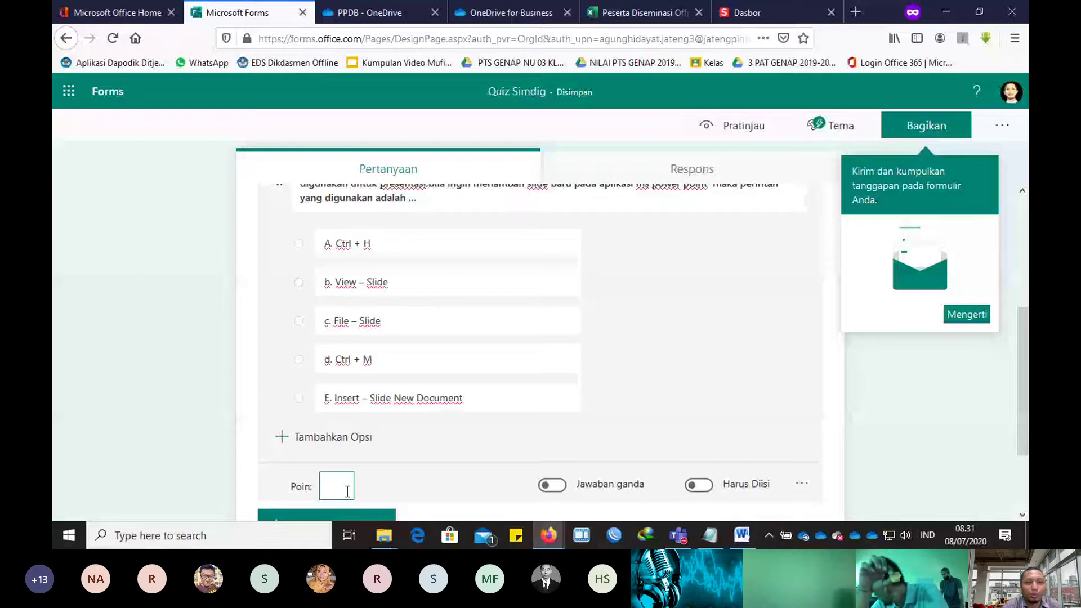
Step: Give question 1 20 points and delete the stray 'Apakah kepanjang dari Simdig1.' prefix from its text
text(20)
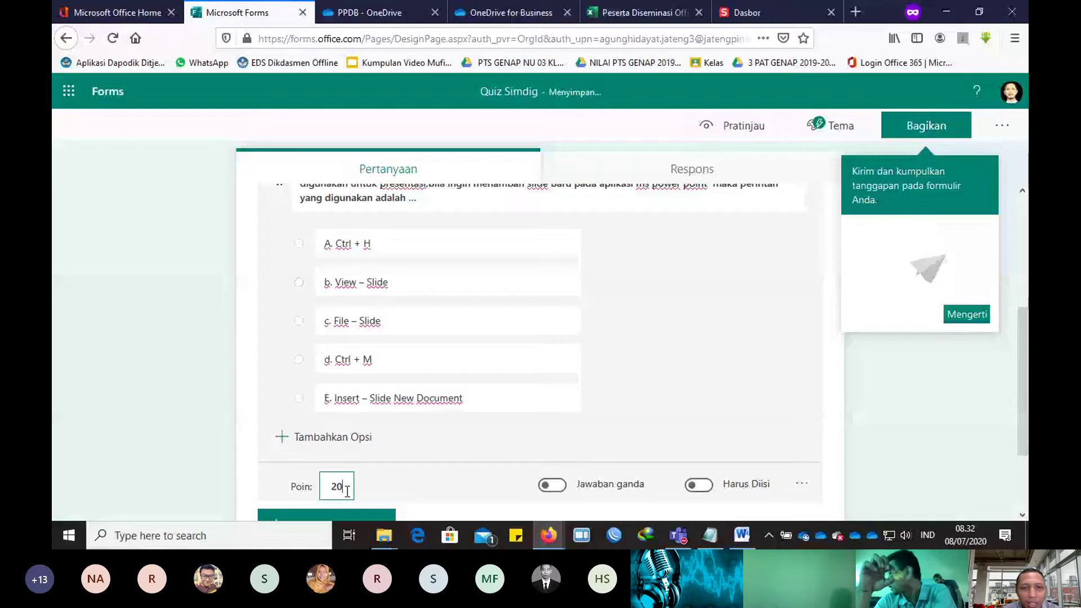
mouse_move(635, 290)
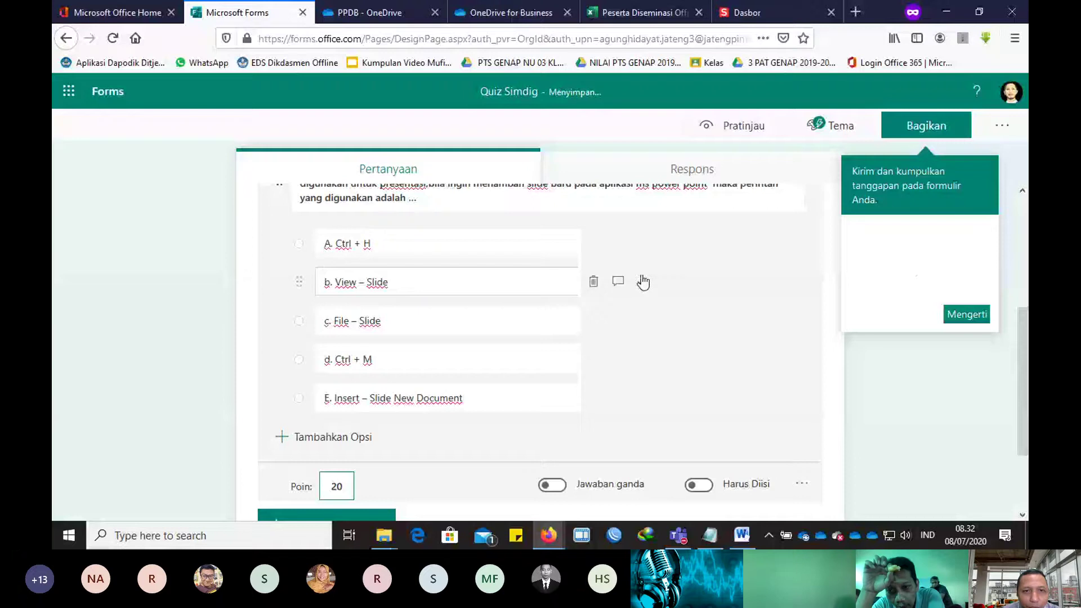
scroll(455, 252, up, 2)
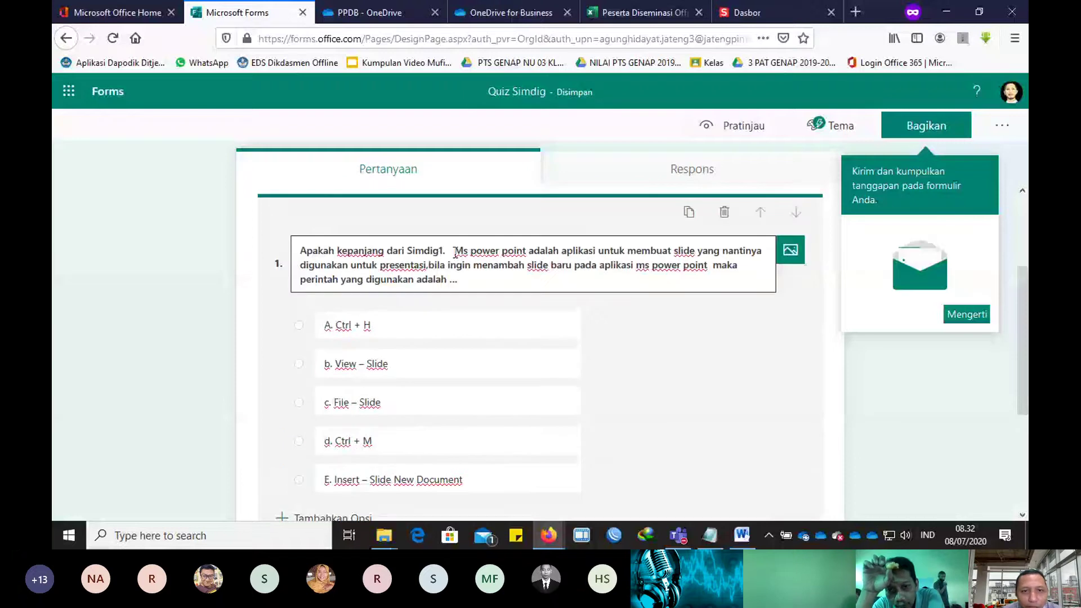
drag(455, 253, 382, 263)
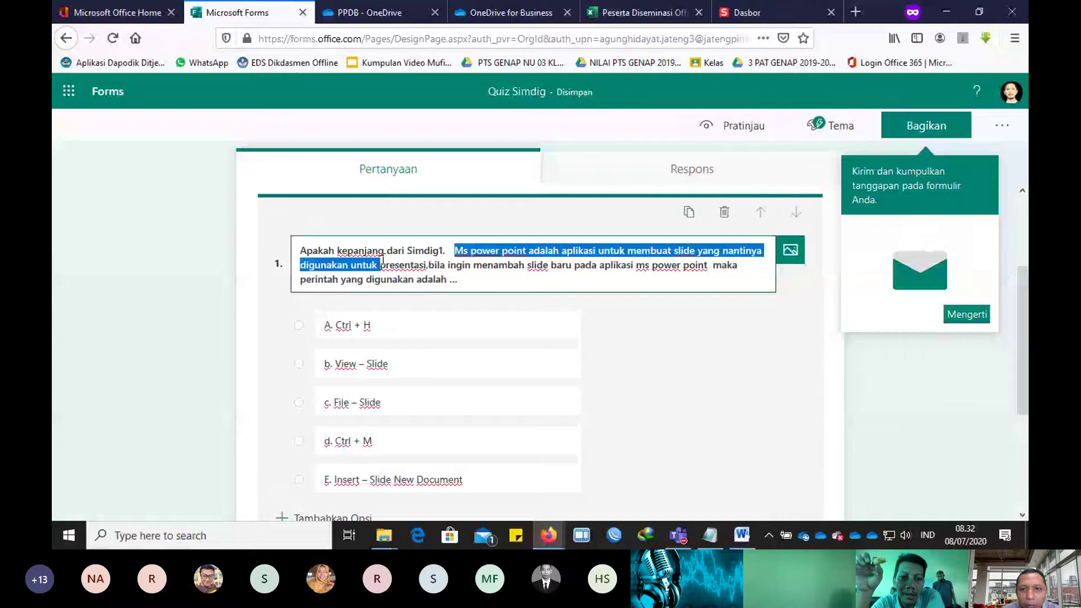
key(ctrl+shift+Home)
key(BackSpace)
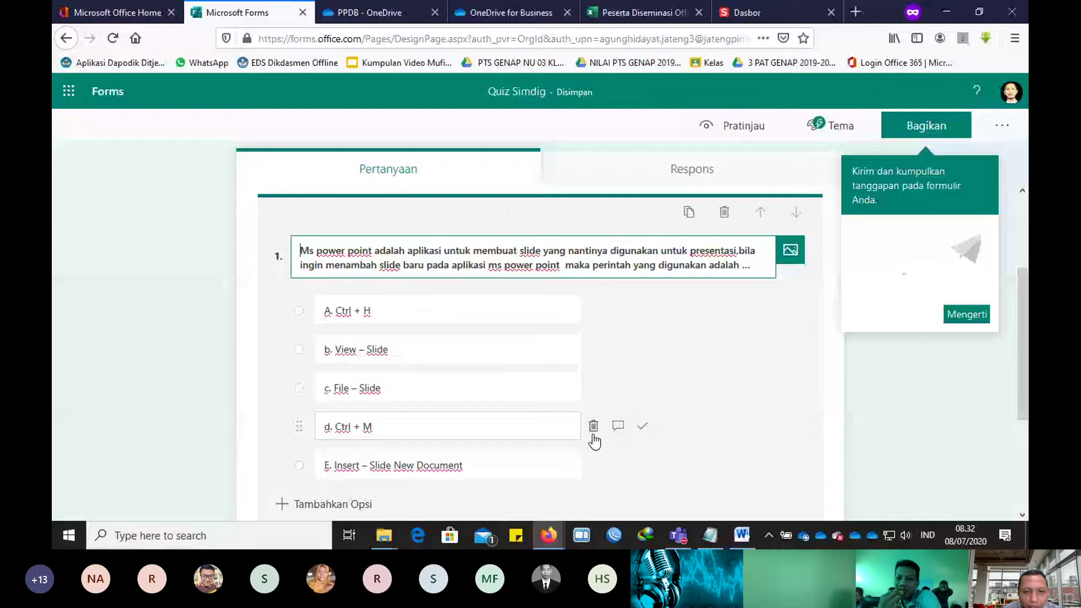
key(ctrl+a)
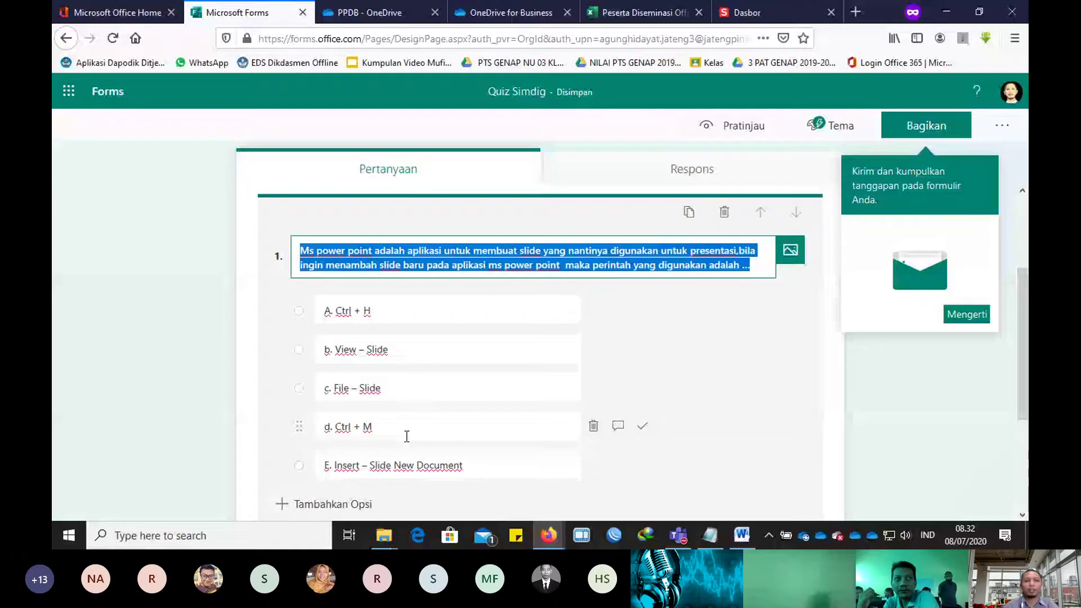
Step: Mark d. Ctrl + M correct, make question 1 required, and add a multiple-choice question 2
click(642, 426)
scroll(749, 402, down, 3)
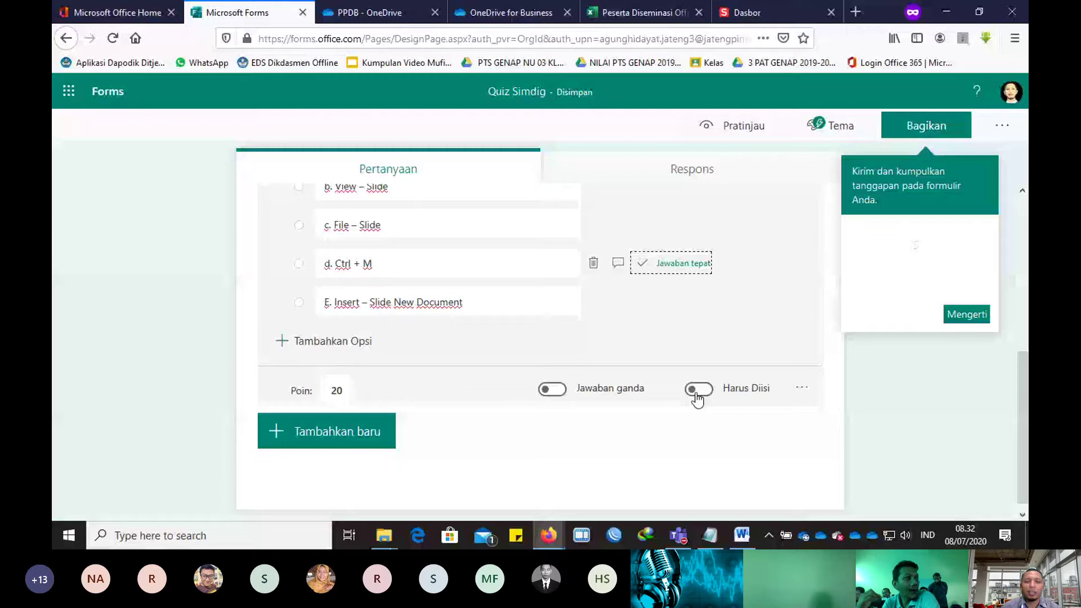
click(697, 390)
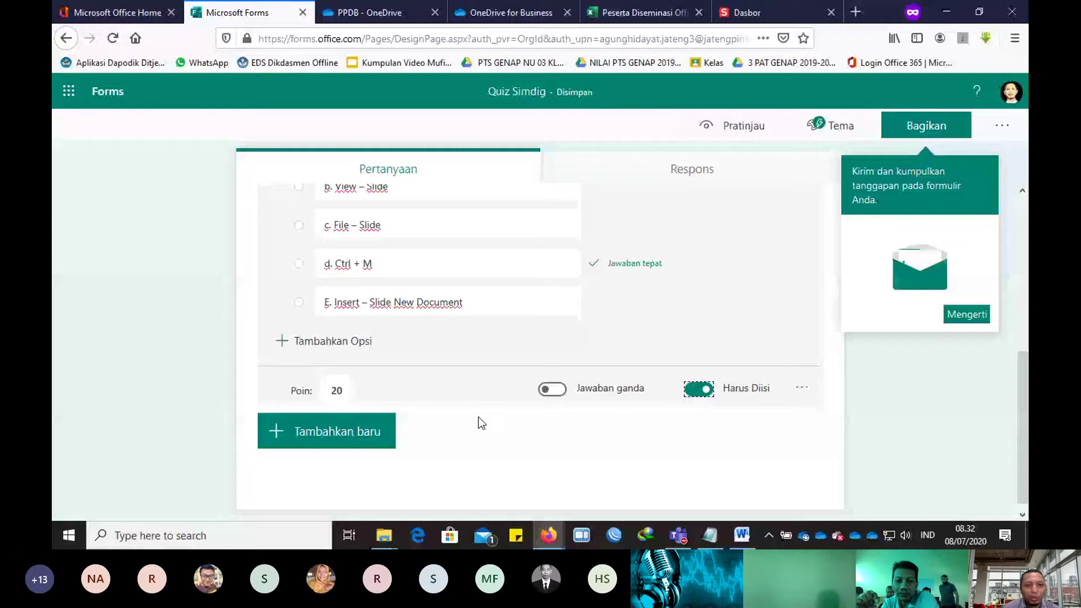
click(357, 442)
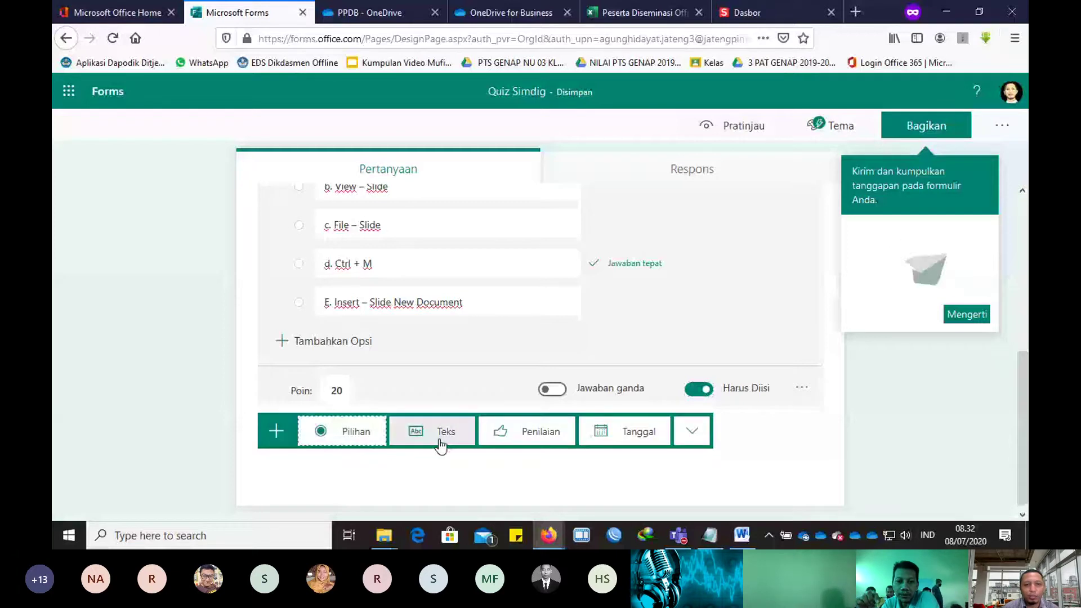
click(366, 446)
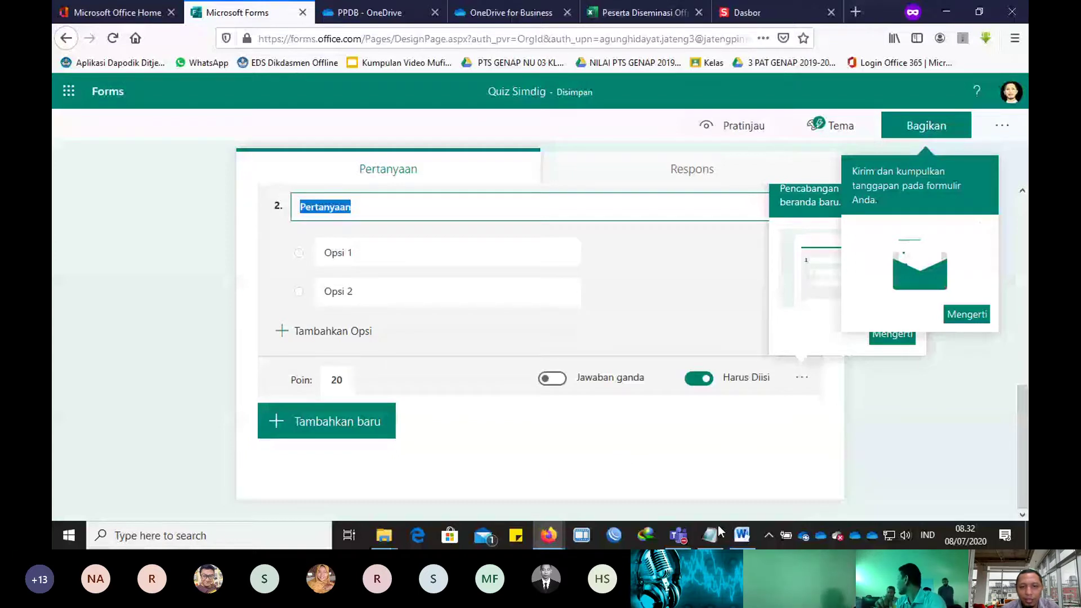
click(742, 535)
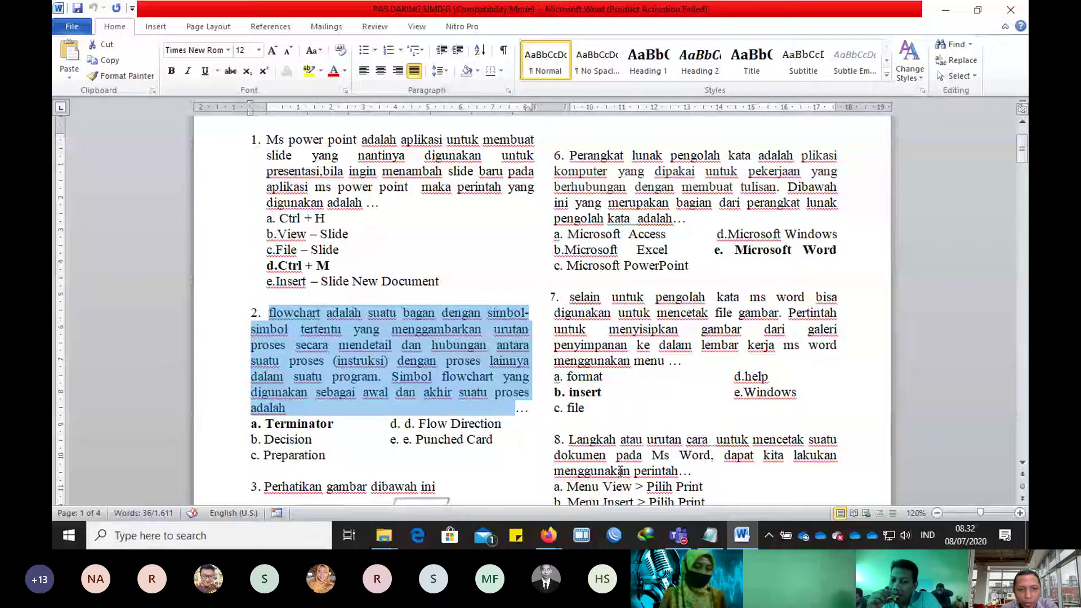
Step: Select question 2's five answer options, Terminator through Preparation, in Word and return to the form
click(620, 471)
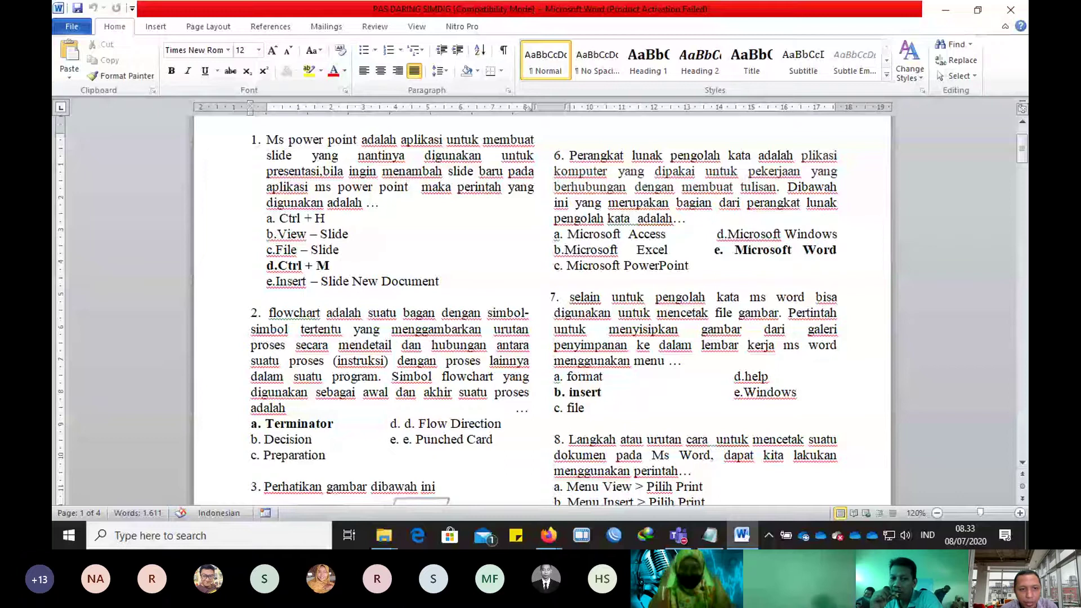
drag(332, 489, 255, 433)
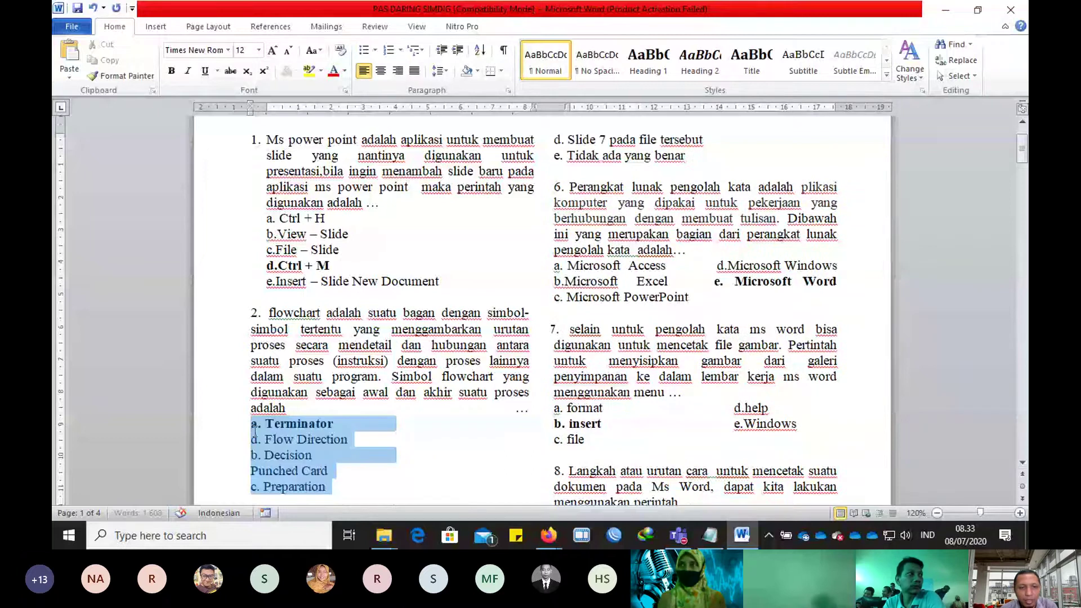
click(549, 534)
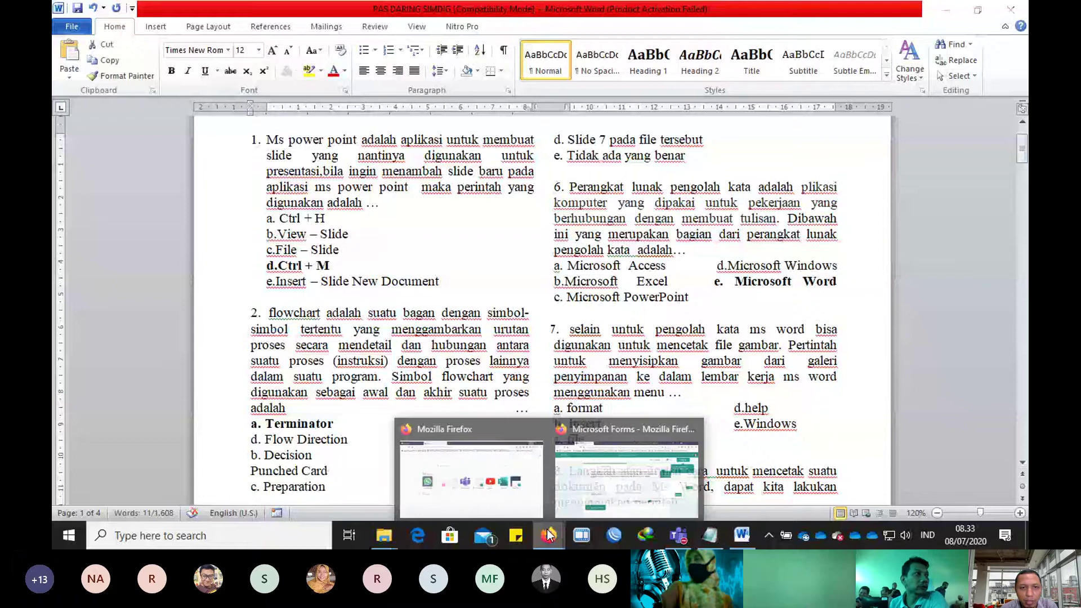
click(627, 473)
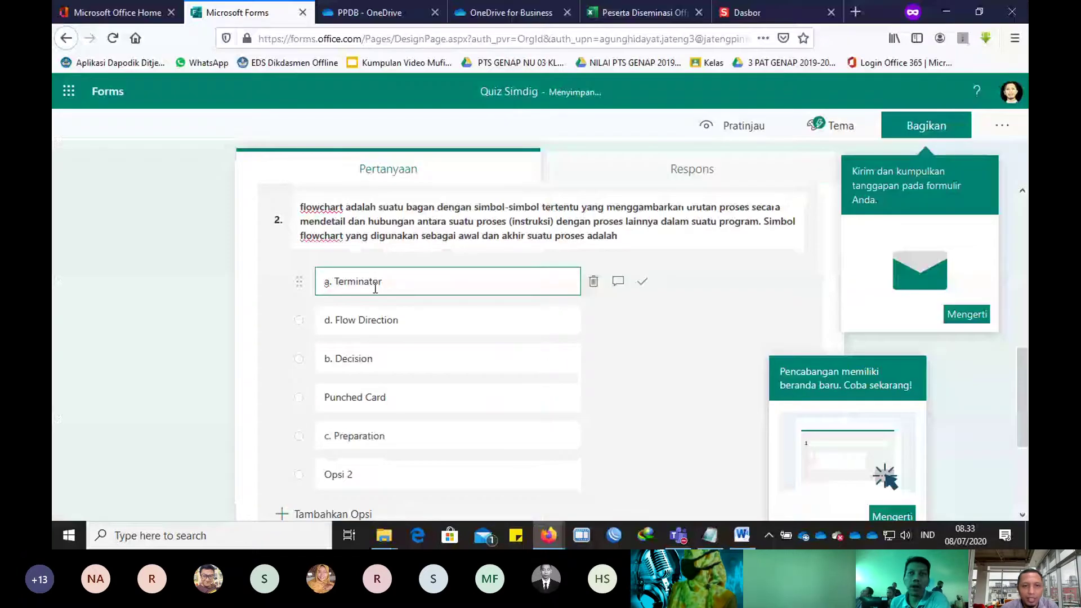
Step: Reletter Flow Direction as b., Decision as c., and Punched Card as d
click(332, 321)
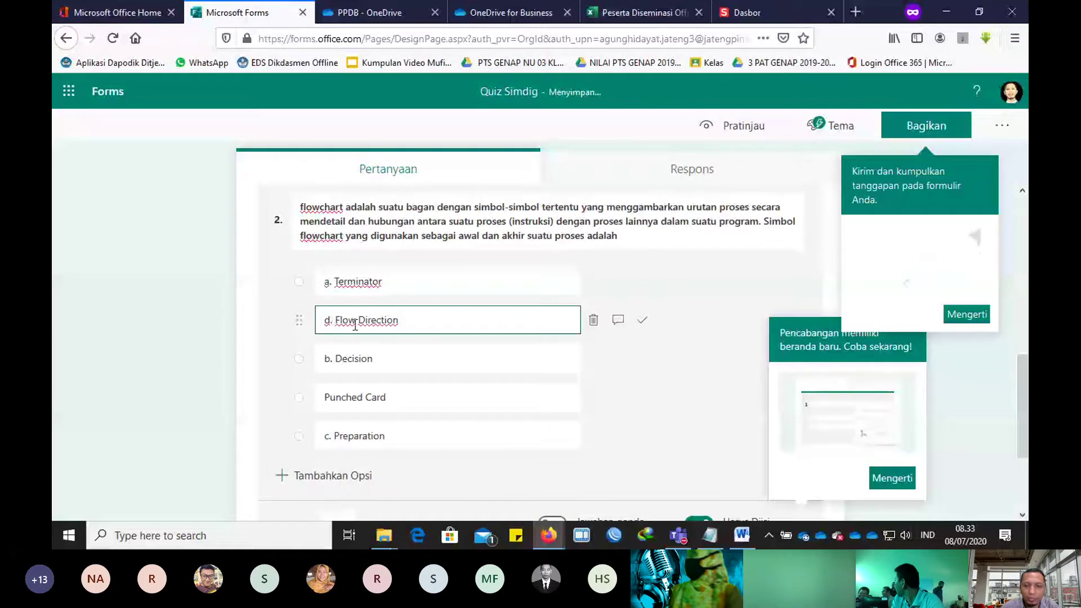
key(BackSpace)
key(BackSpace)
text(b.)
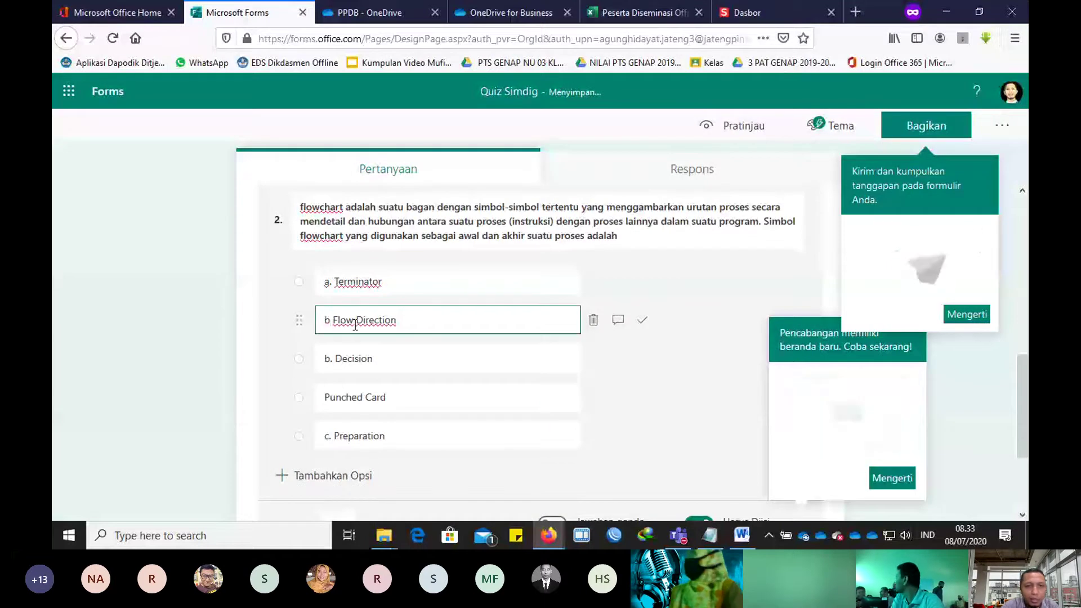
click(326, 361)
key(BackSpace)
key(BackSpace)
text(c)
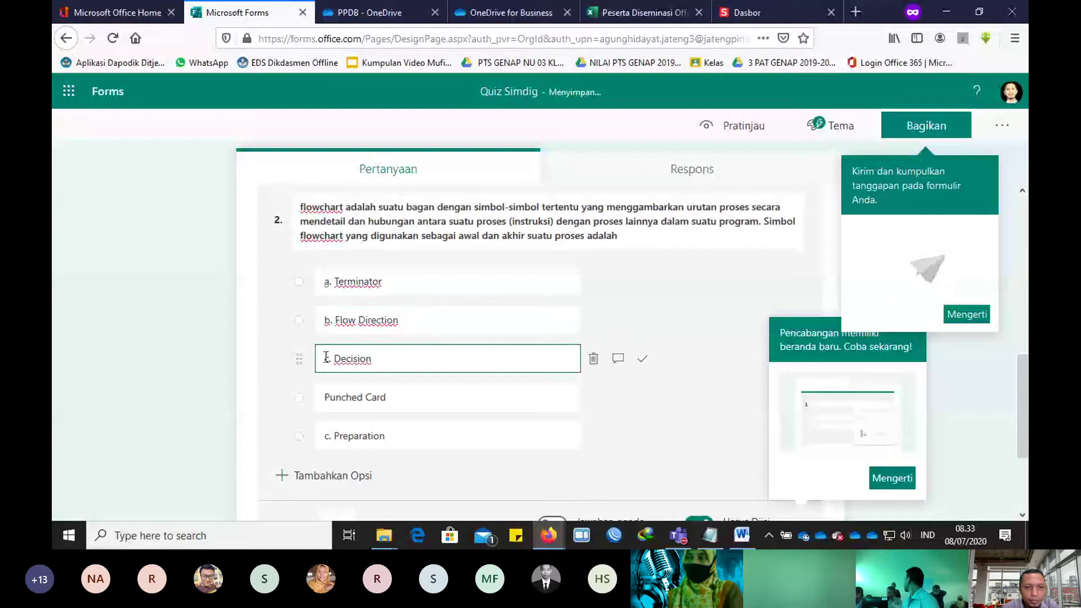
text(.)
triple_click(323, 400)
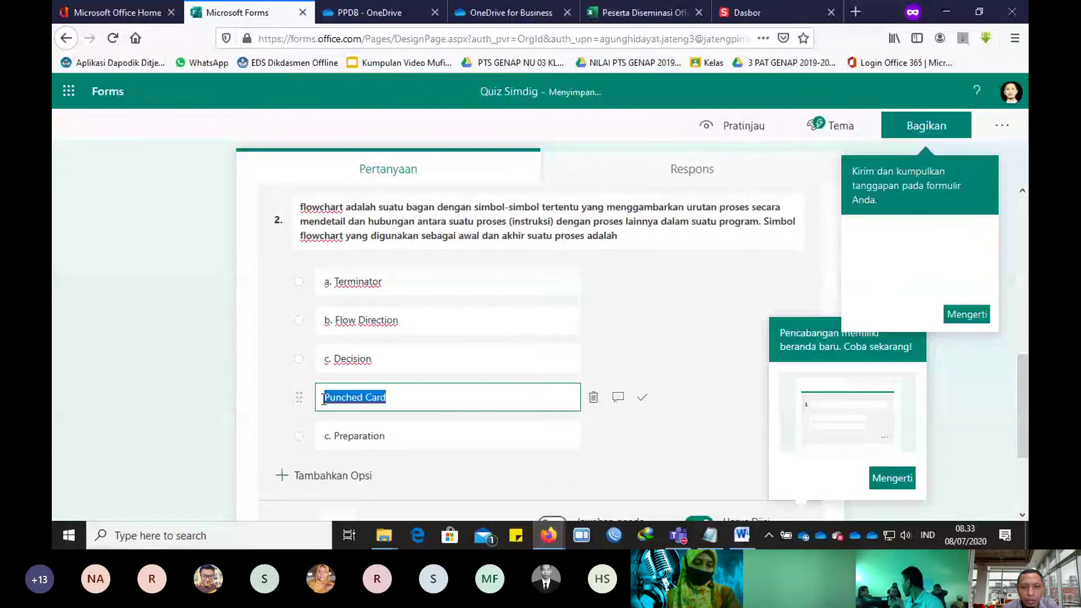
click(323, 398)
text(d.)
Step: Reletter Preparation as e. and mark a. Terminator as the correct answer
triple_click(338, 436)
click(331, 436)
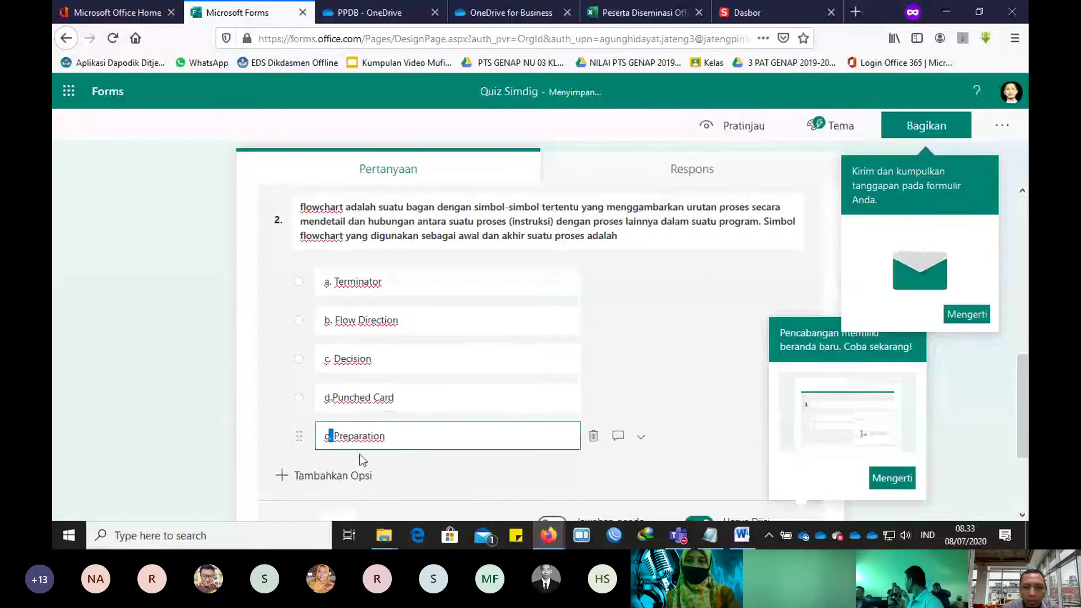
key(BackSpace)
text(e)
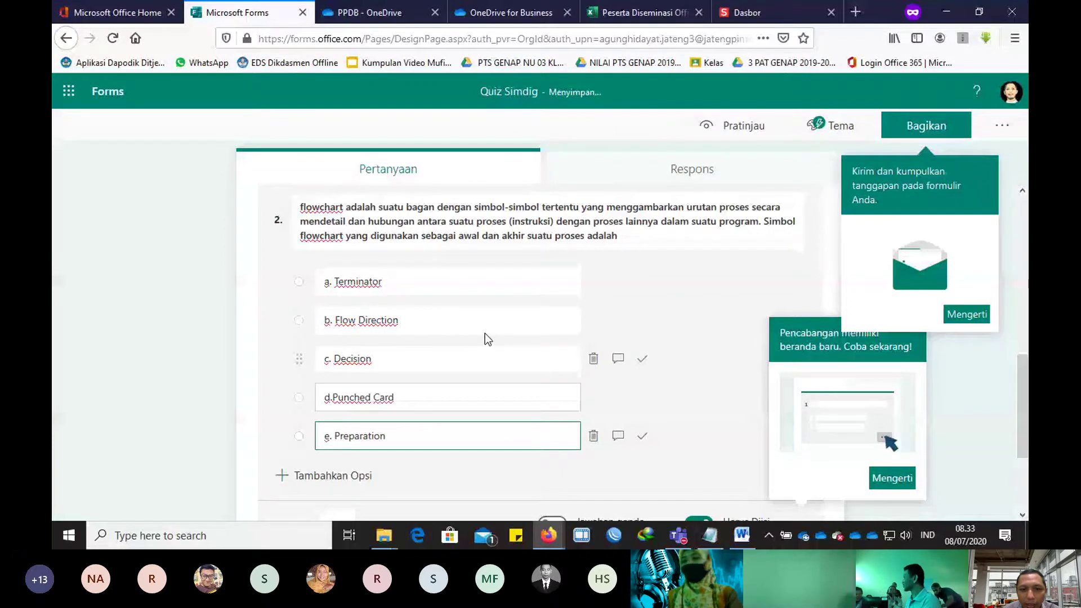
key(ctrl+a)
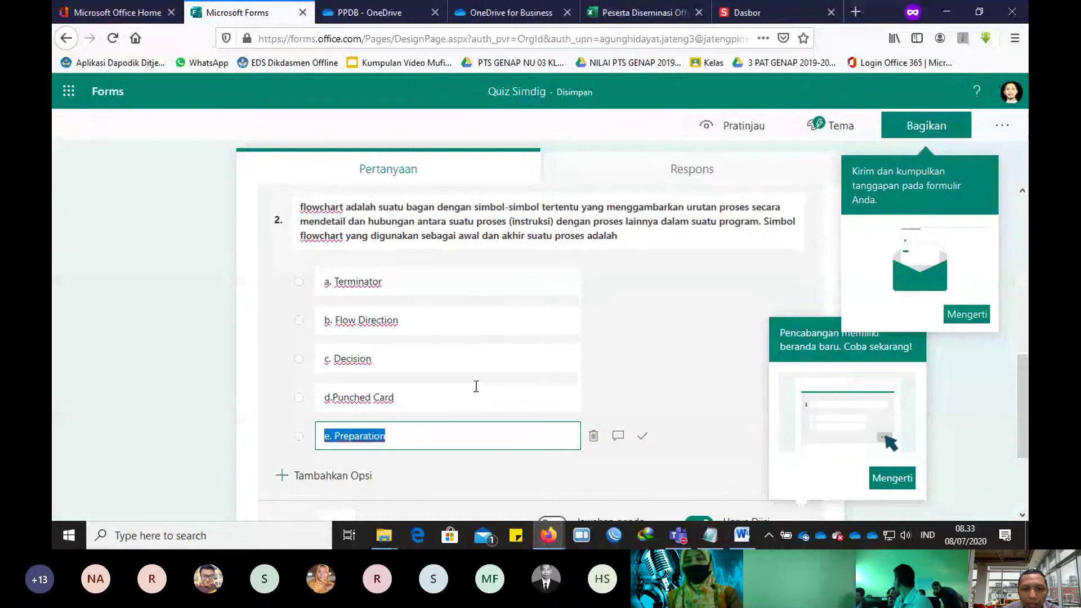
click(541, 281)
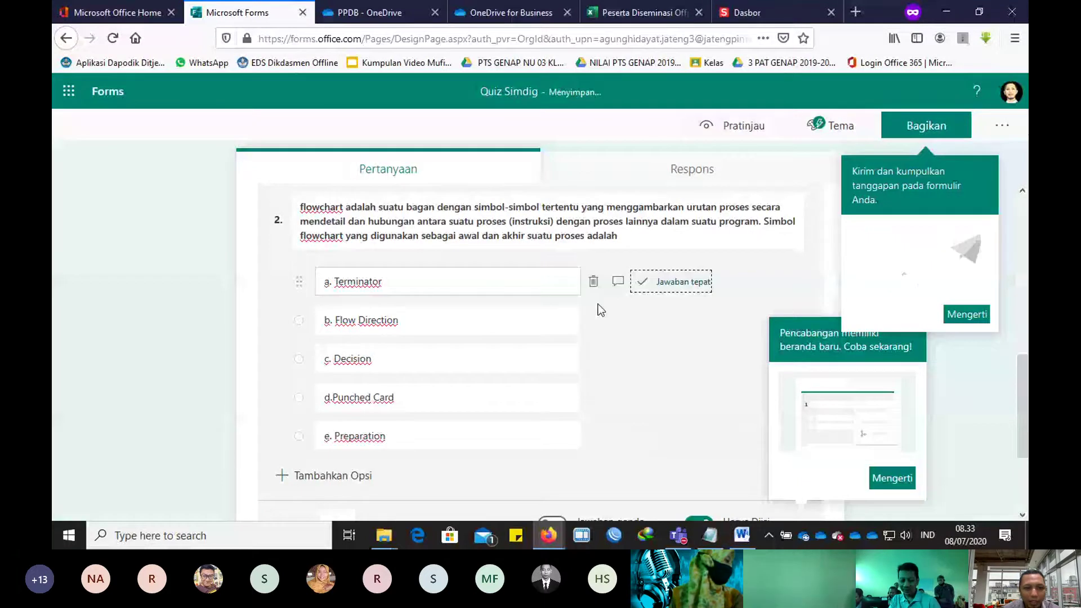
scroll(385, 386, down, 3)
scroll(394, 387, up, 4)
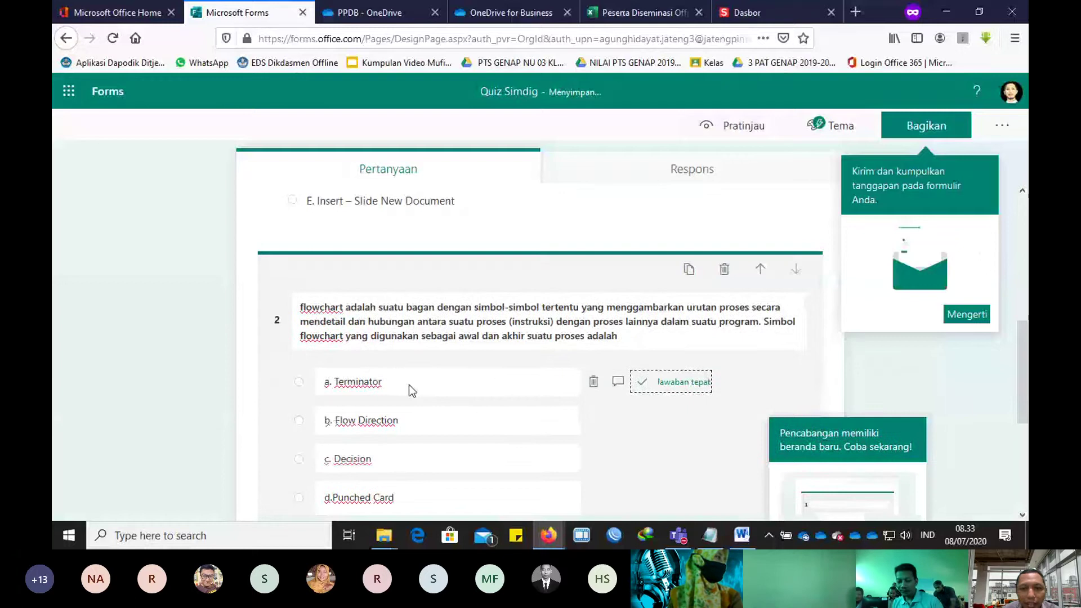
scroll(409, 384, down, 4)
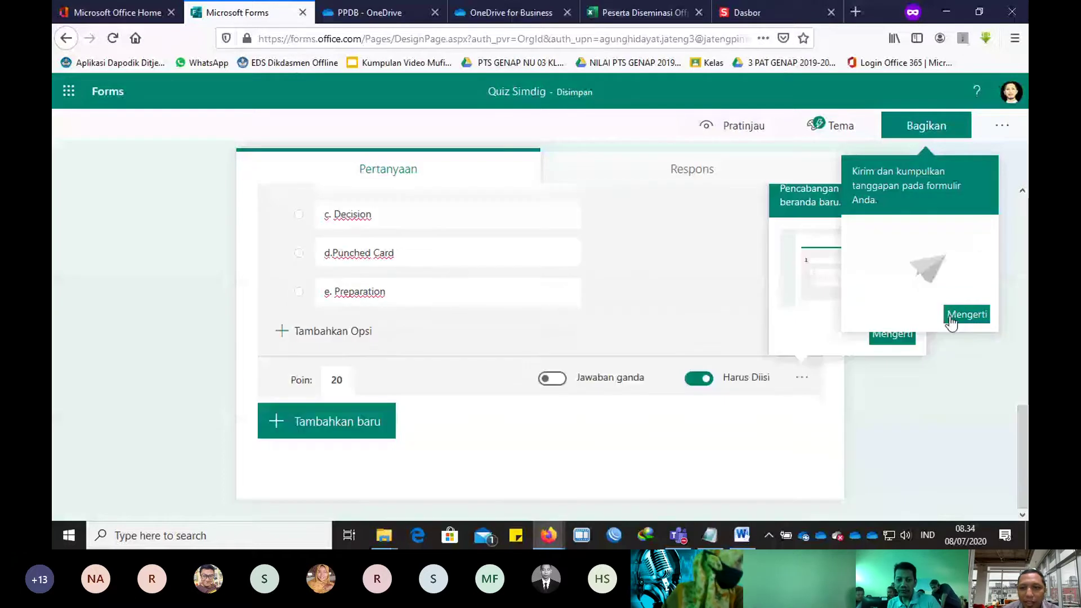
click(952, 316)
Step: Add question 3 and copy exam question 8's print-menu answer options from Word
click(362, 434)
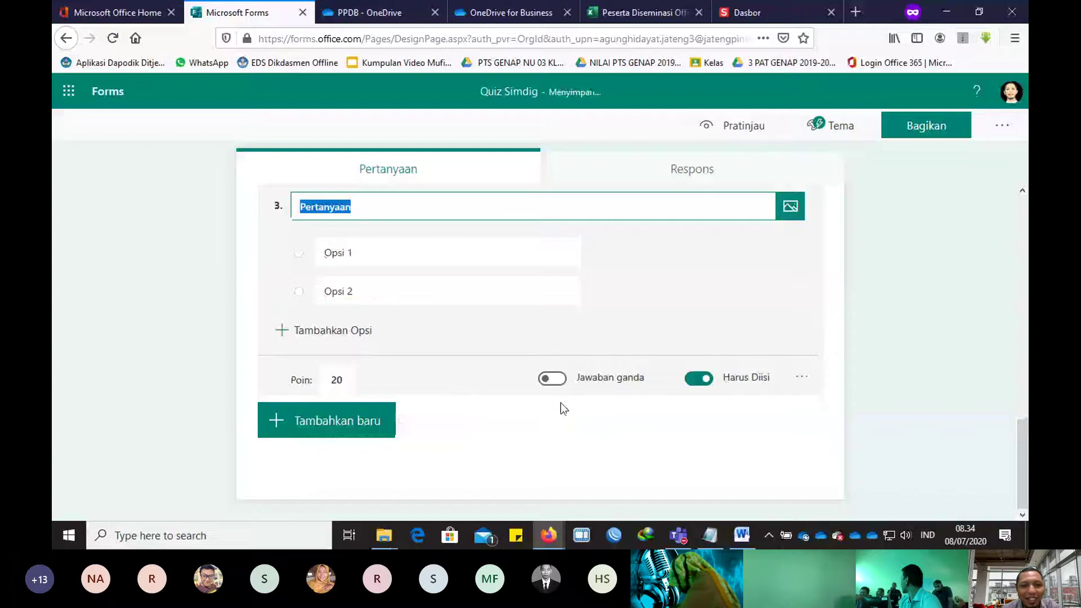
key(alt+Tab)
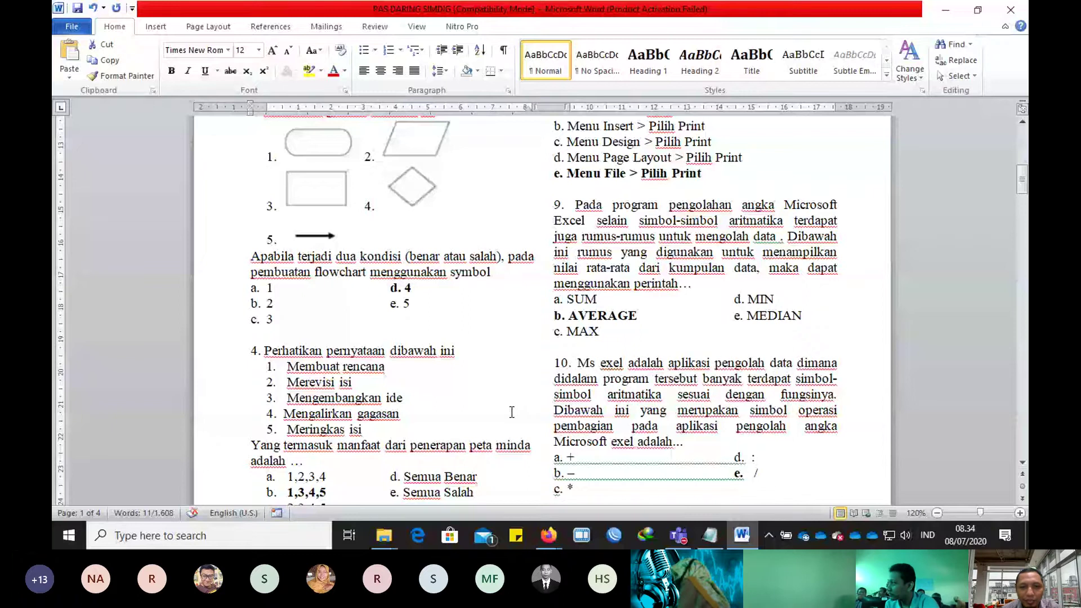
scroll(512, 412, up, 3)
key(alt+Tab)
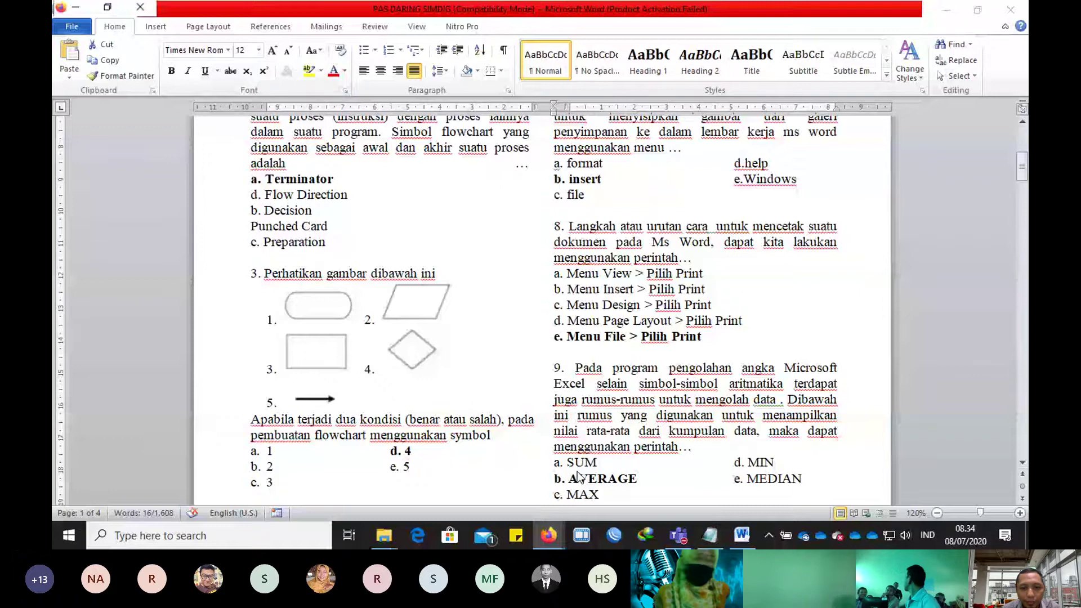
drag(567, 274, 708, 339)
key(ctrl+c)
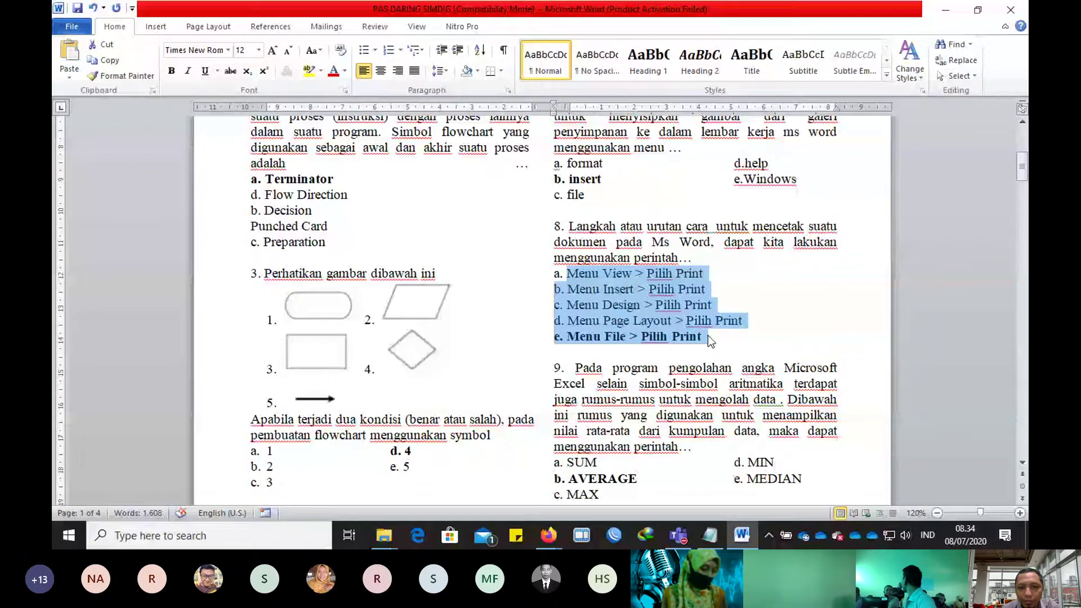
key(alt+Tab)
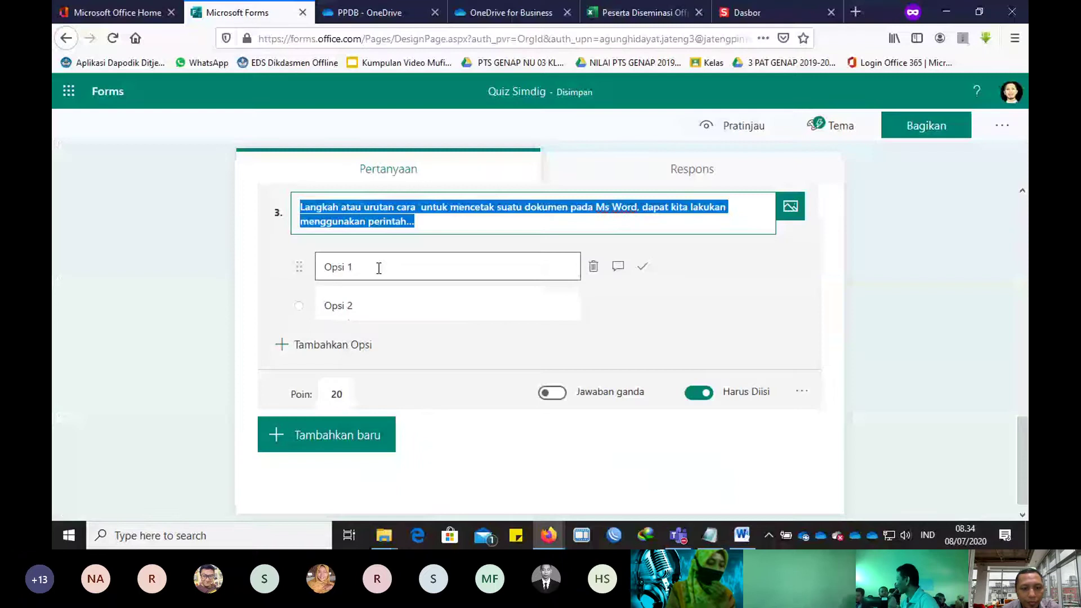
Step: Paste the options into Opsi 1, prefix the first with 'a.', and delete the empty Opsi 2
click(379, 268)
key(ctrl+v)
click(336, 268)
text(a.)
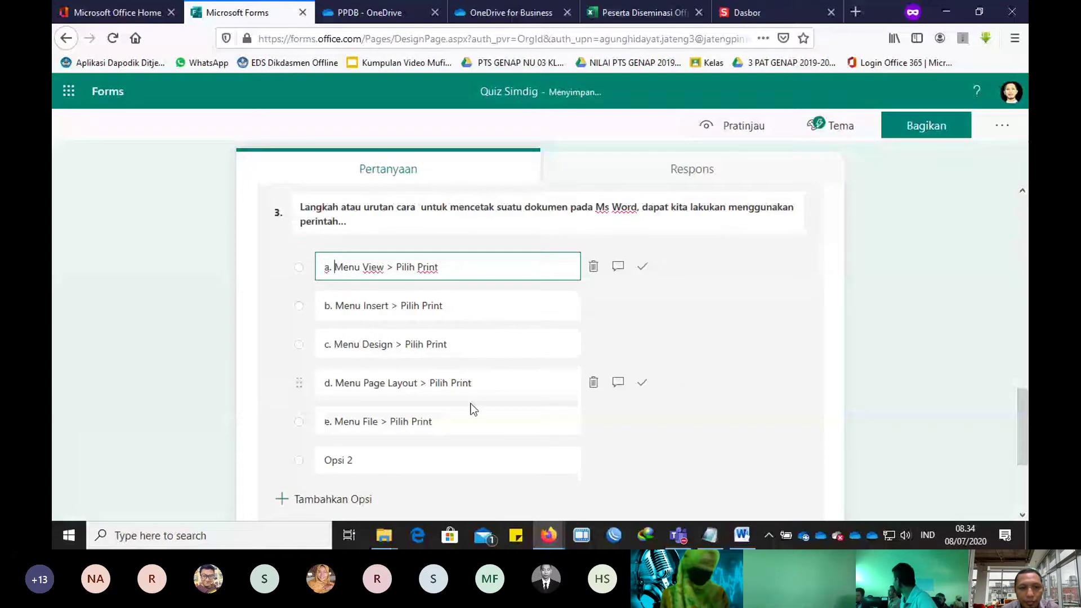
click(345, 459)
click(592, 459)
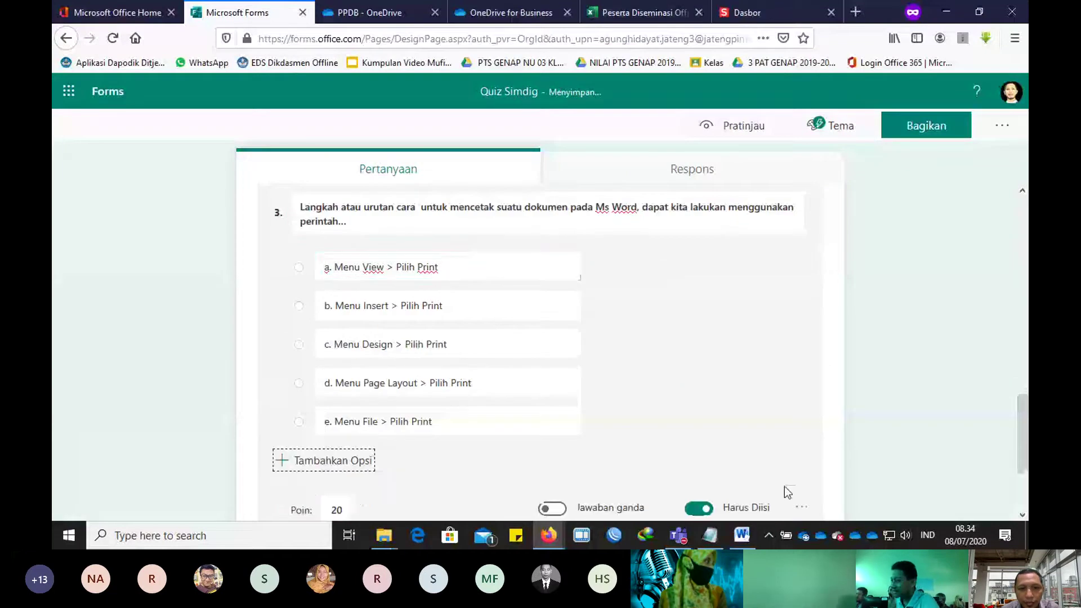
click(742, 536)
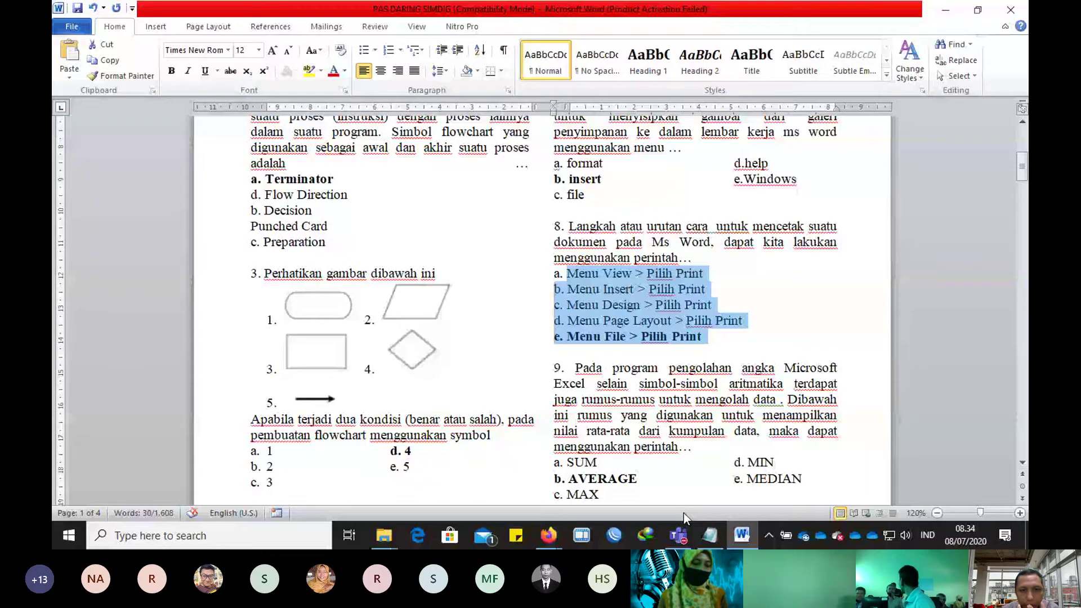
key(alt+Tab)
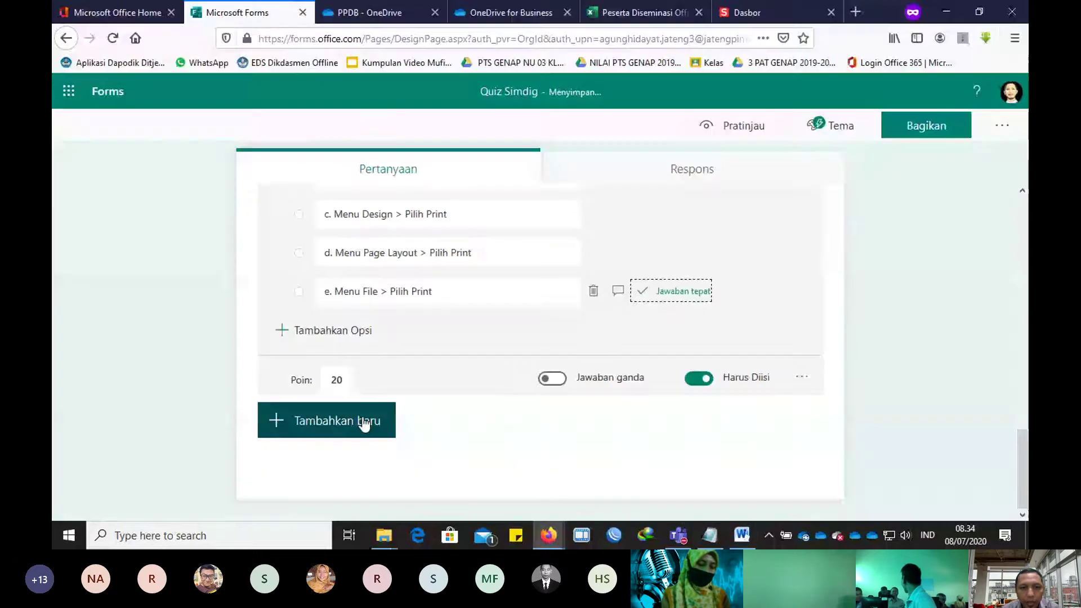
Step: Add question 4 and copy exam question 12's PowerPoint answer choices a–e from Word
click(365, 424)
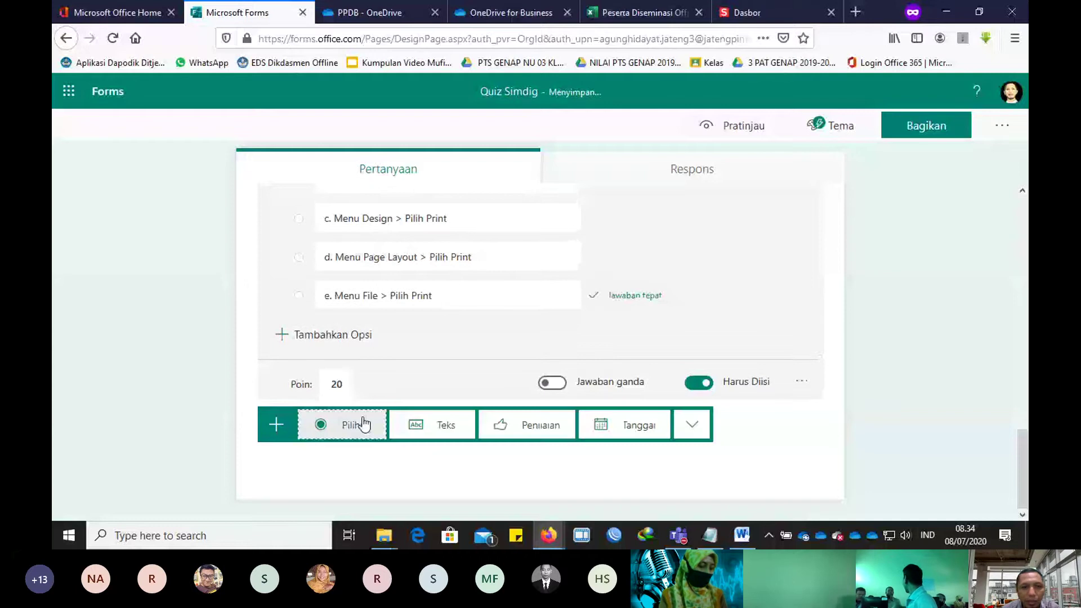
key(alt+Tab)
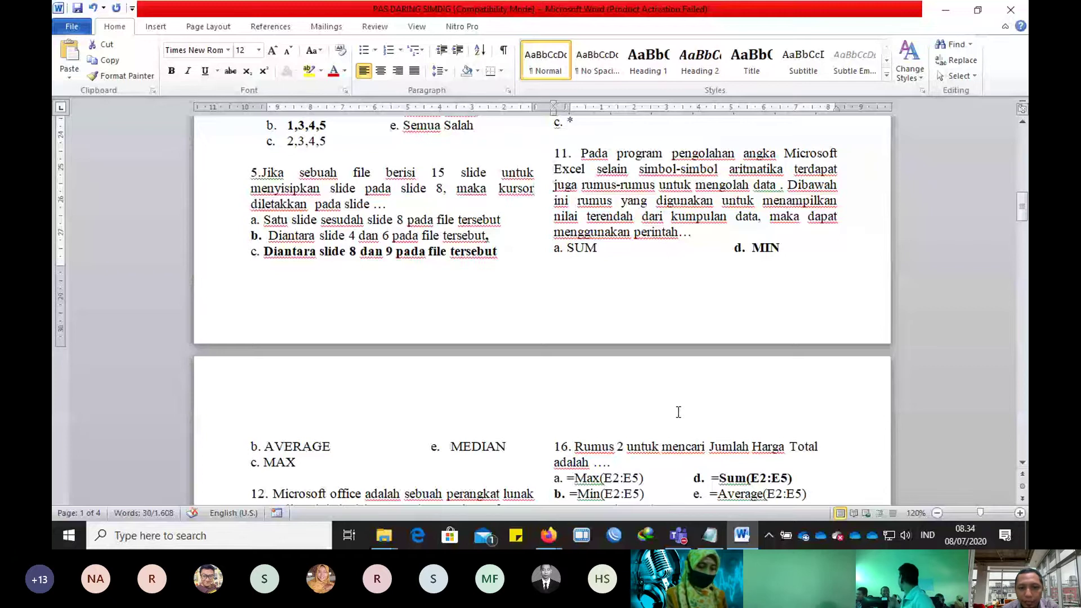
scroll(678, 412, down, 5)
drag(273, 208, 445, 287)
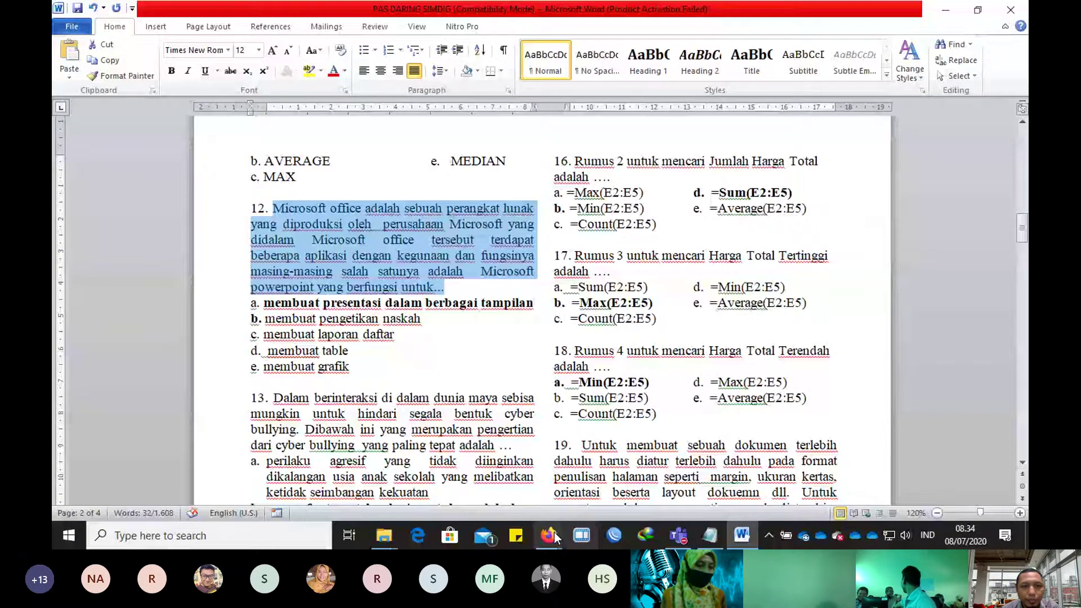
click(555, 537)
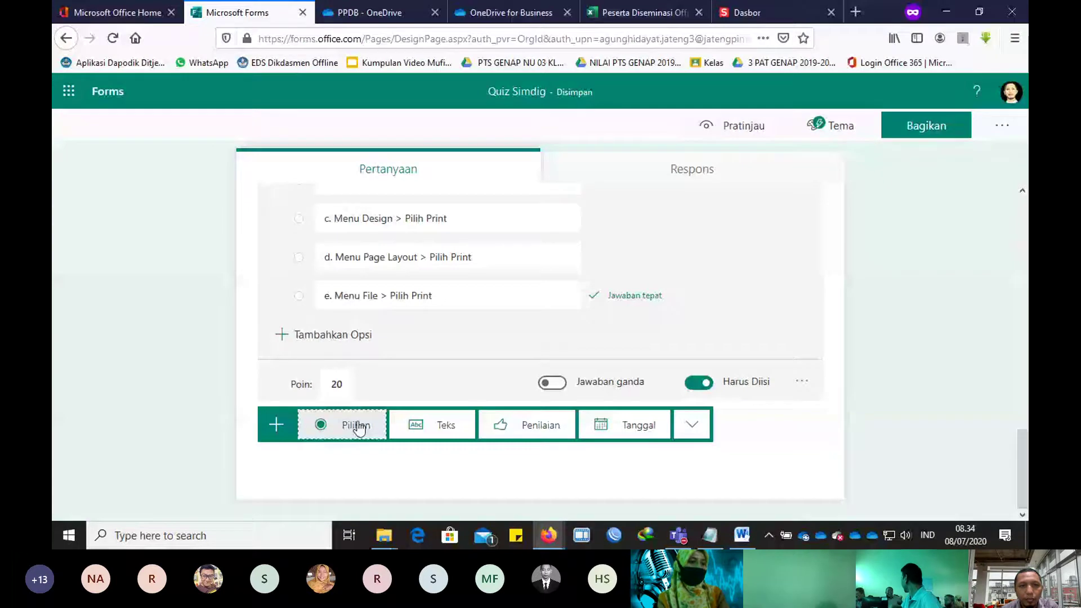
key(alt+Tab)
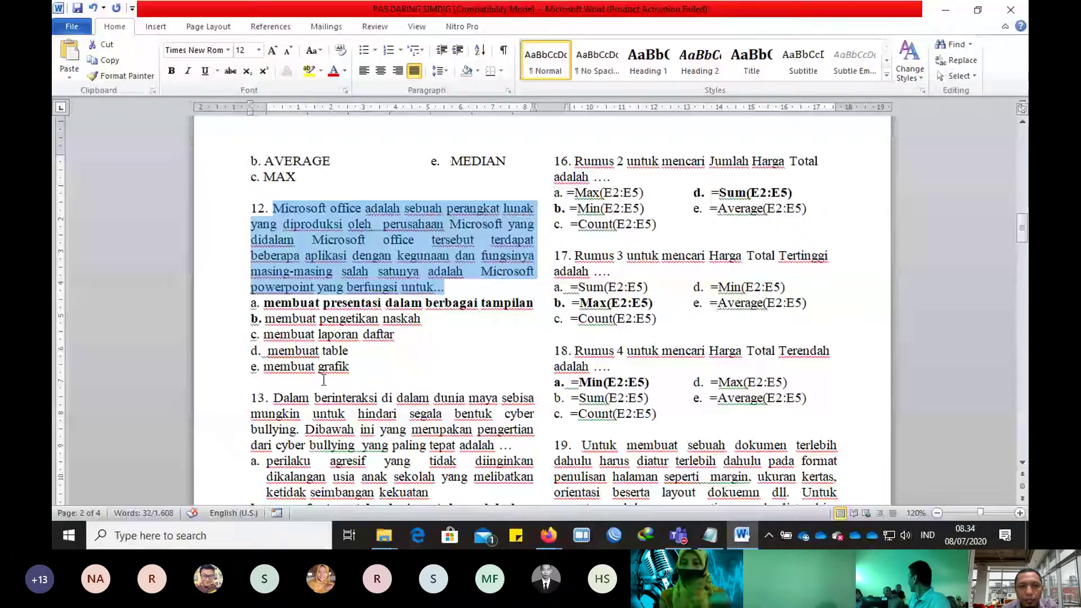
drag(263, 303, 357, 366)
key(ctrl+c)
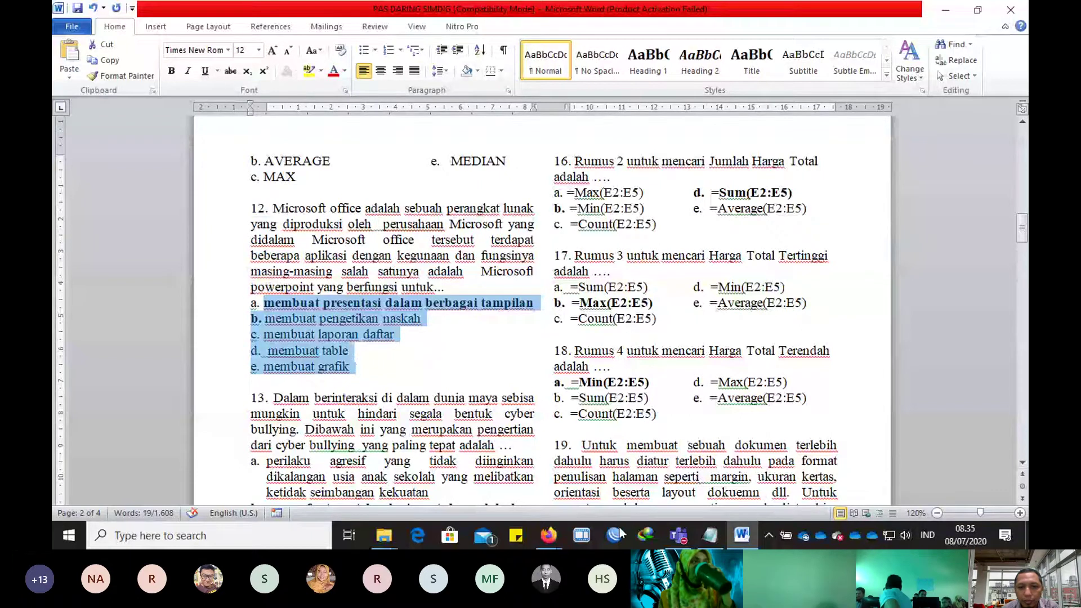
key(alt+Tab)
Step: Paste the answers as options, prefix 'a.', mark answer a correct, and delete the empty option
click(362, 282)
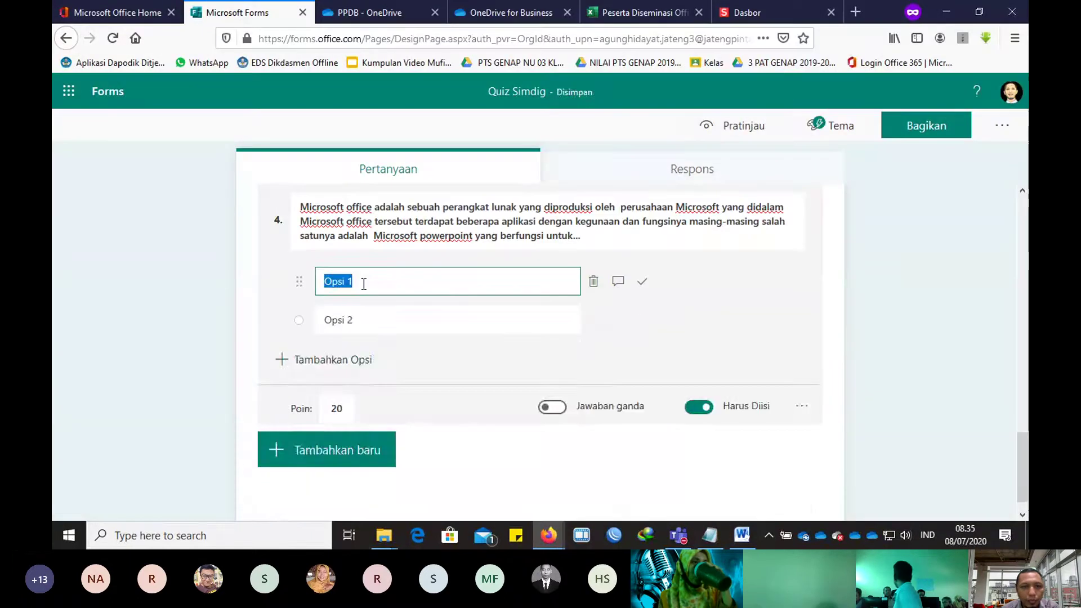
key(ctrl+v)
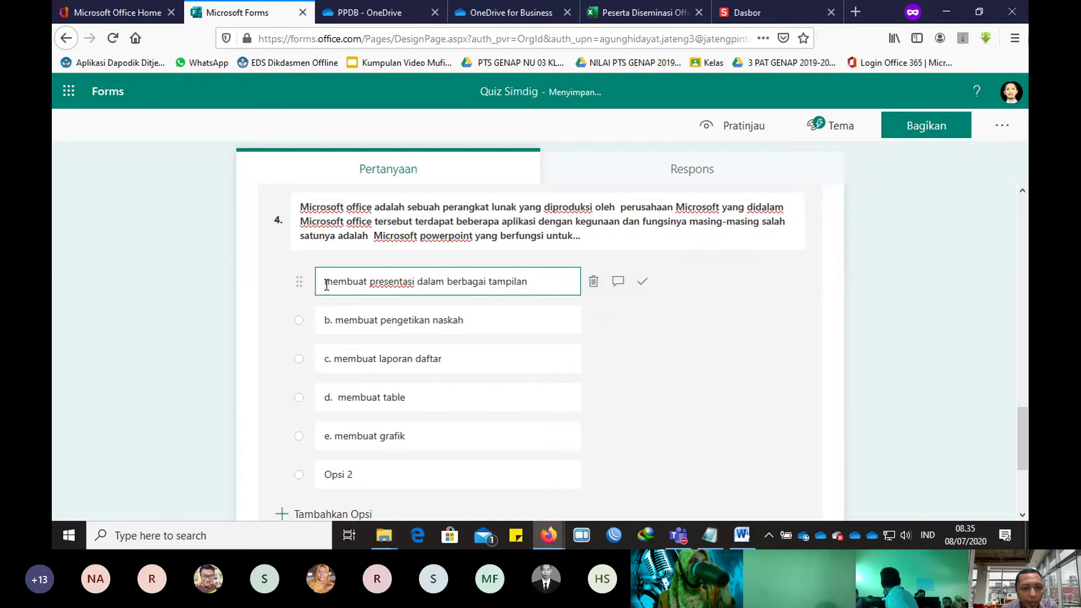
text(a.)
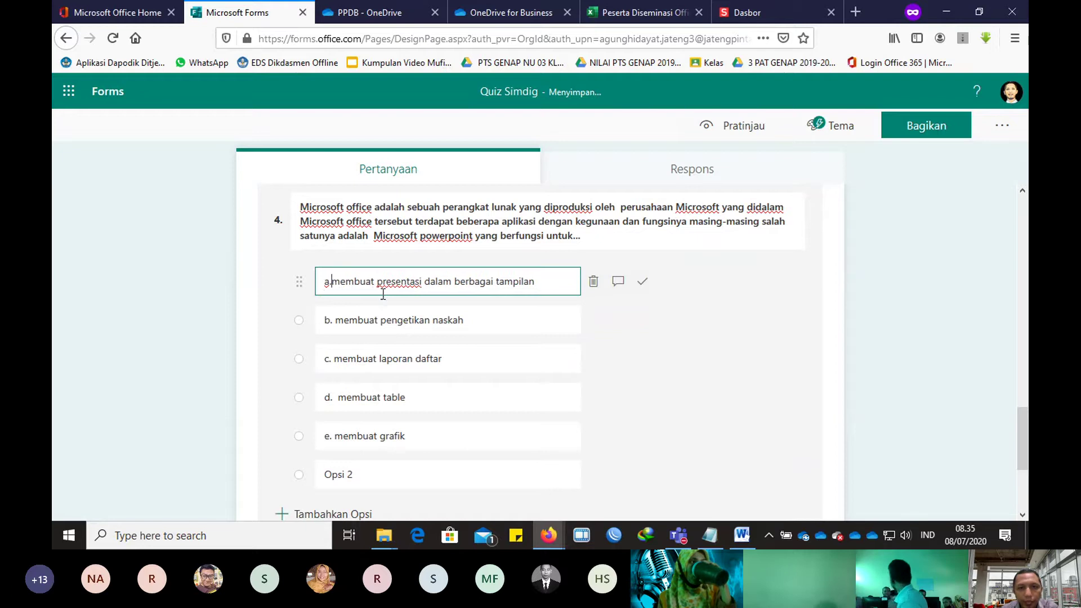
click(642, 281)
scroll(490, 340, down, 3)
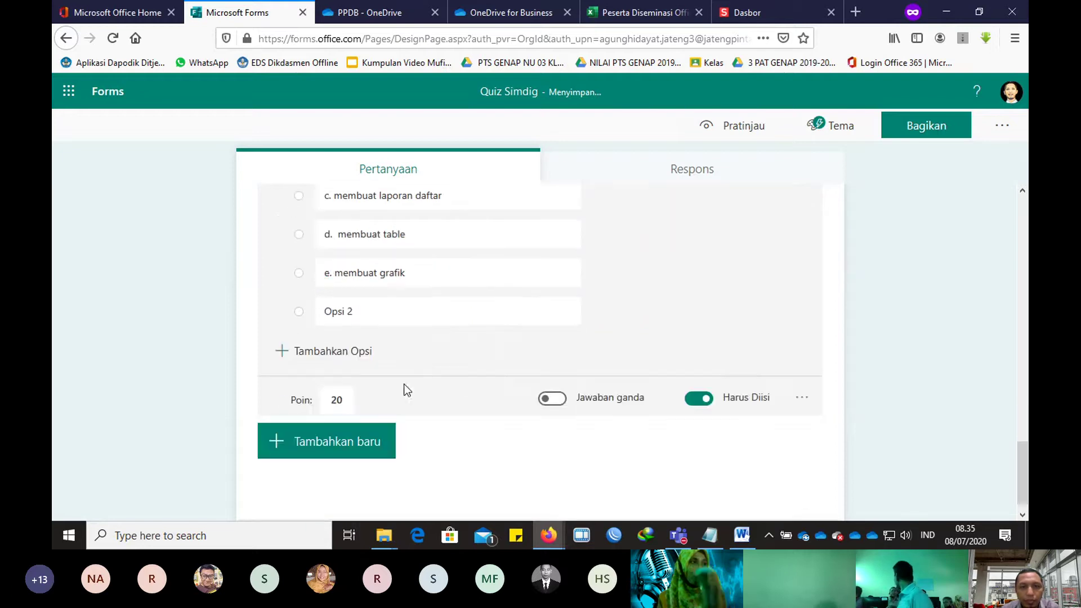
click(592, 311)
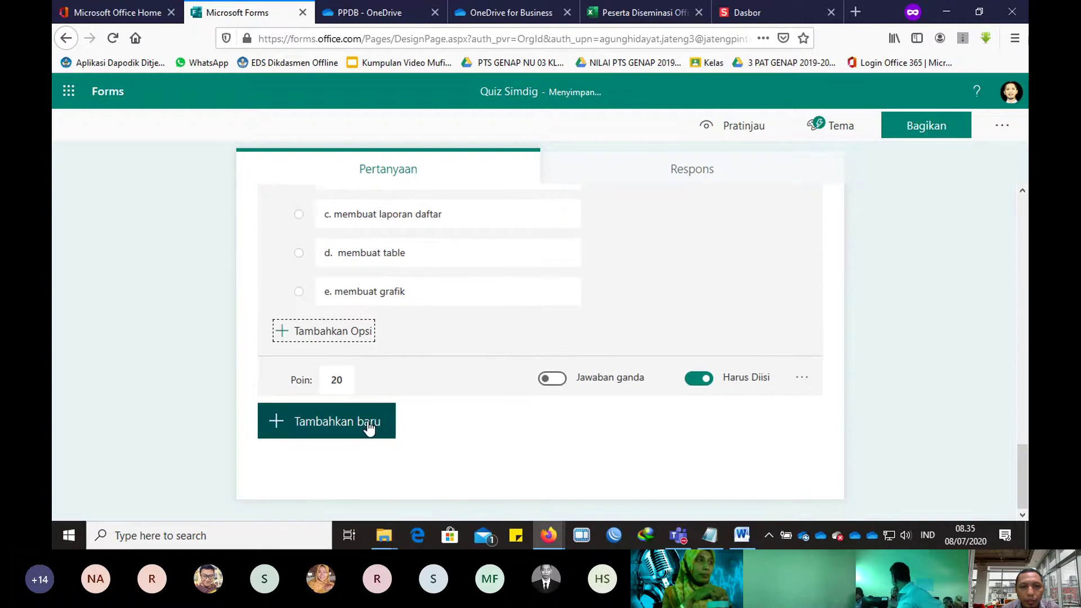
click(368, 427)
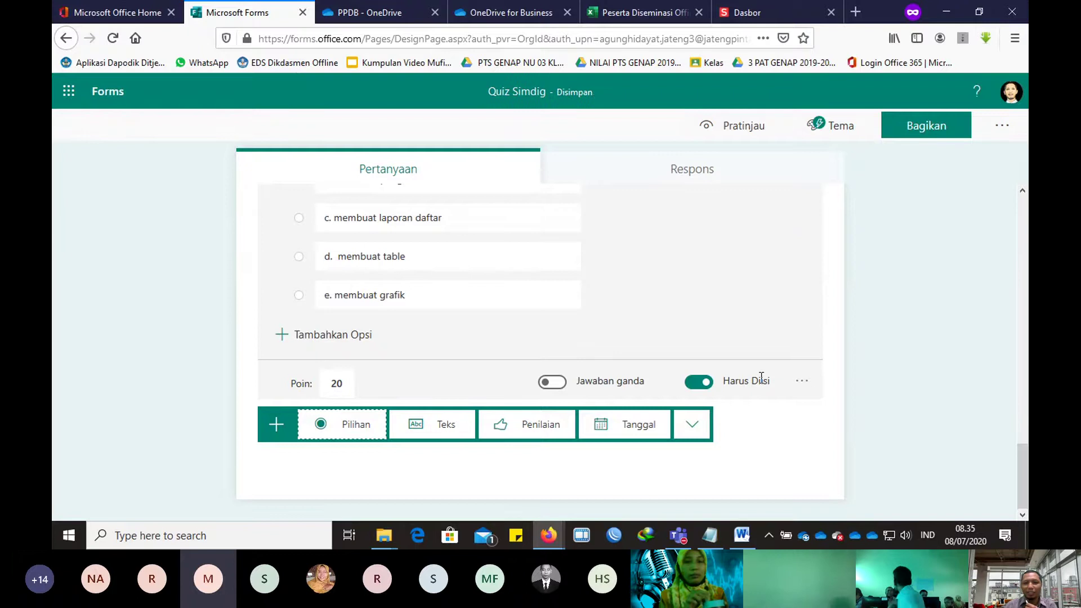
Step: Scroll through the Teams meeting's People panel to review the presenter and 25 attendees
key(alt+Tab)
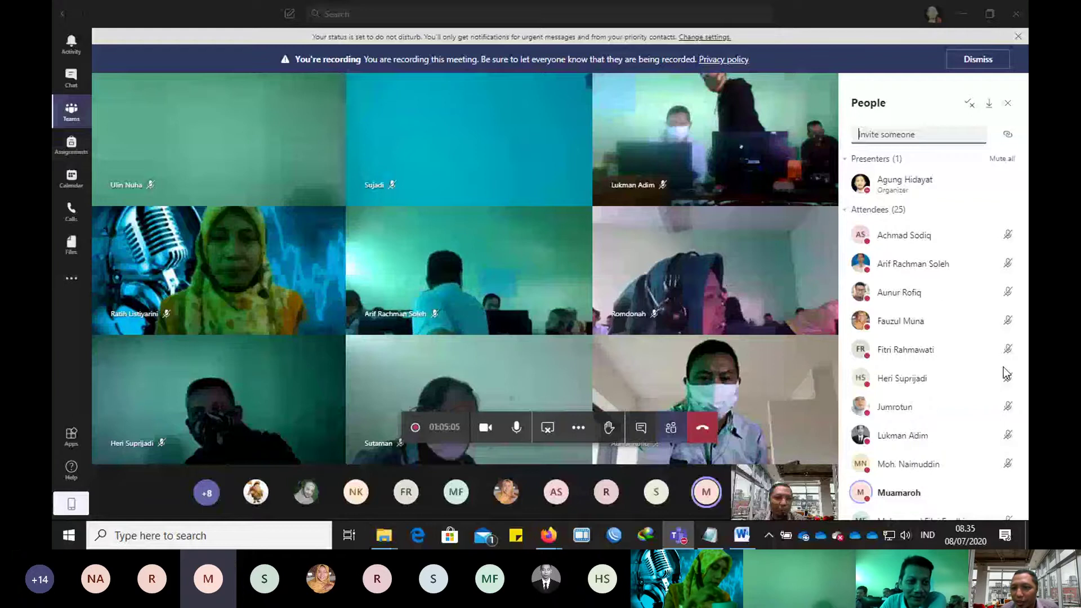
scroll(980, 404, down, 5)
scroll(979, 404, down, 5)
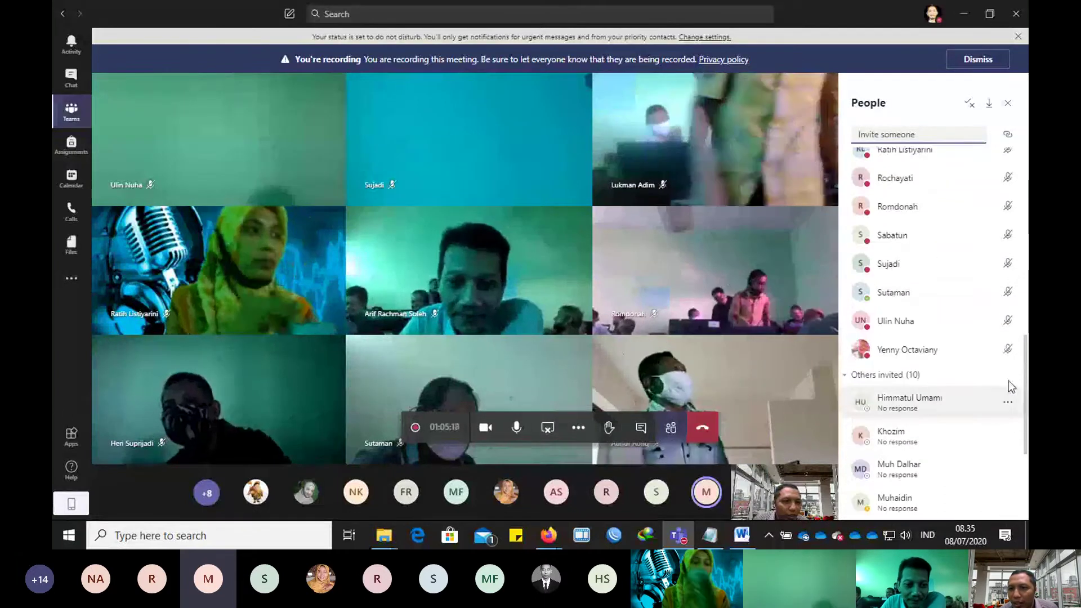
scroll(1008, 380, up, 10)
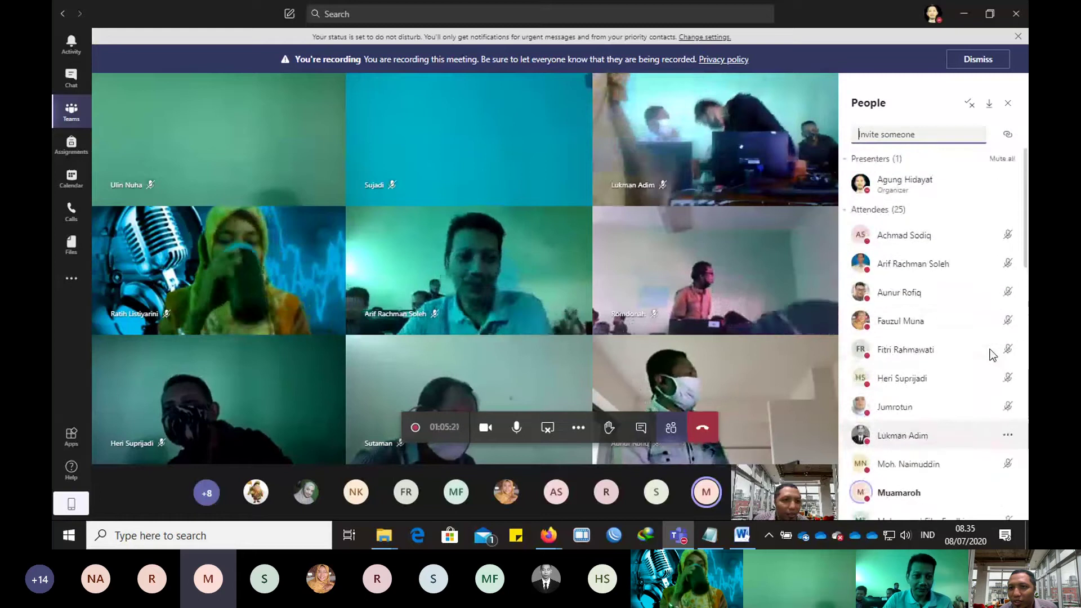
scroll(1000, 360, down, 3)
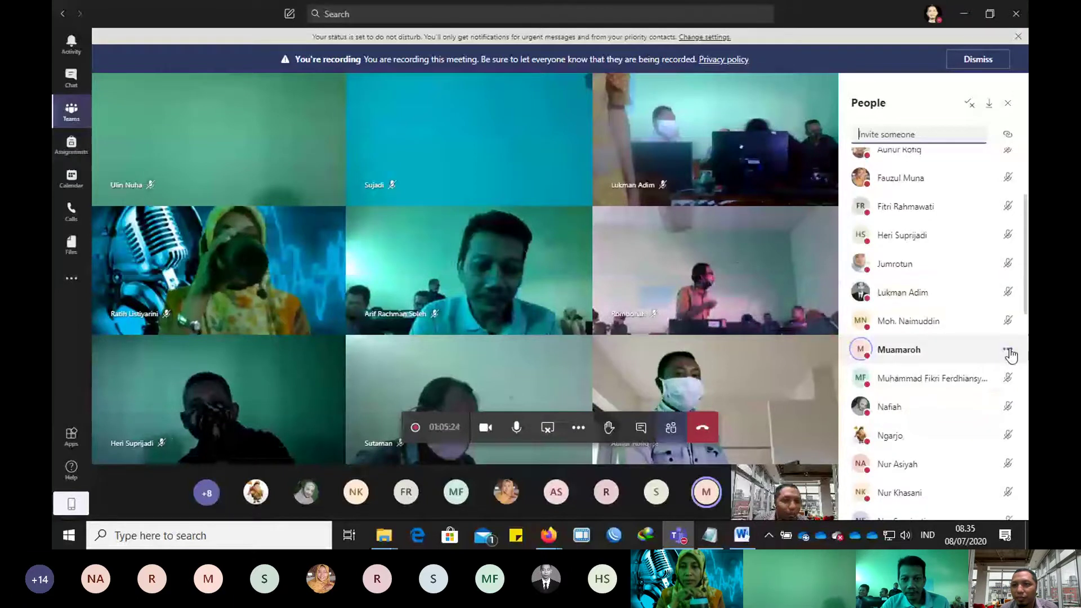
scroll(991, 253, up, 4)
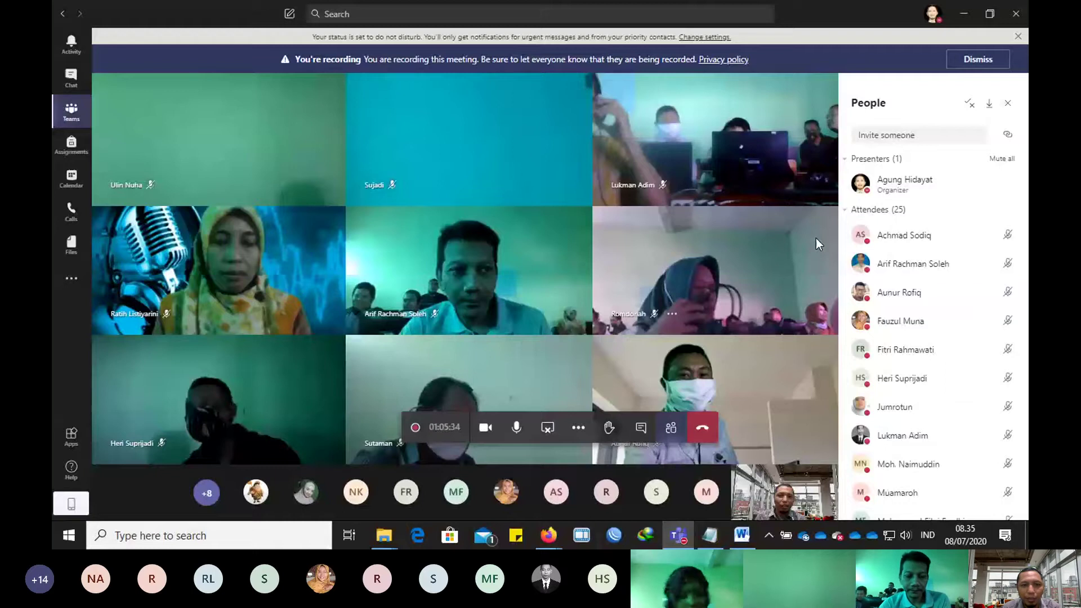
Step: Copy exam question 19's page-setup question text from Word into question 5's Pertanyaan field
key(alt+Tab)
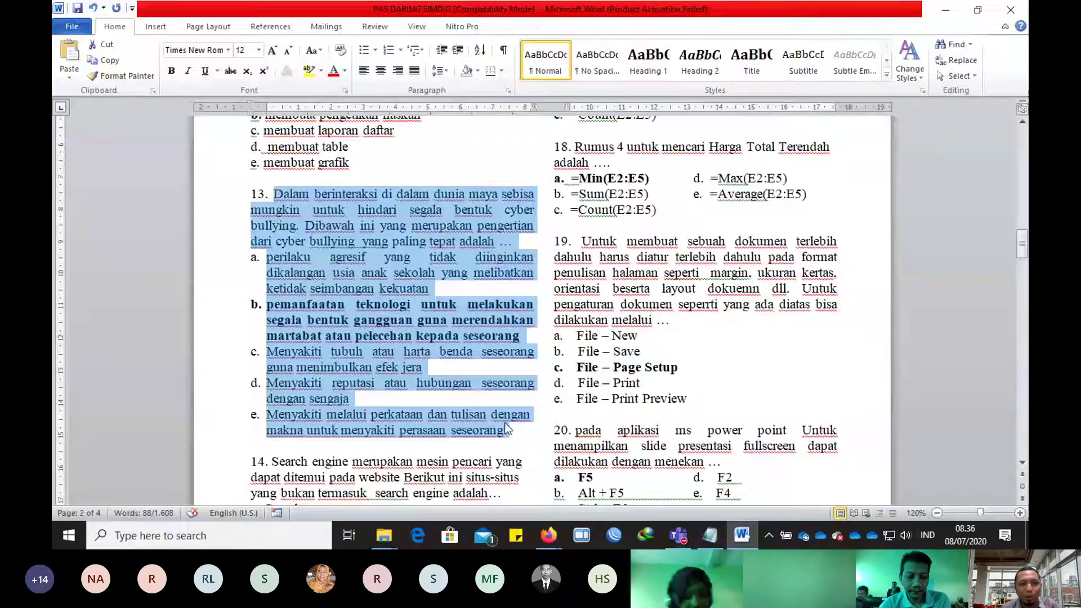
click(622, 240)
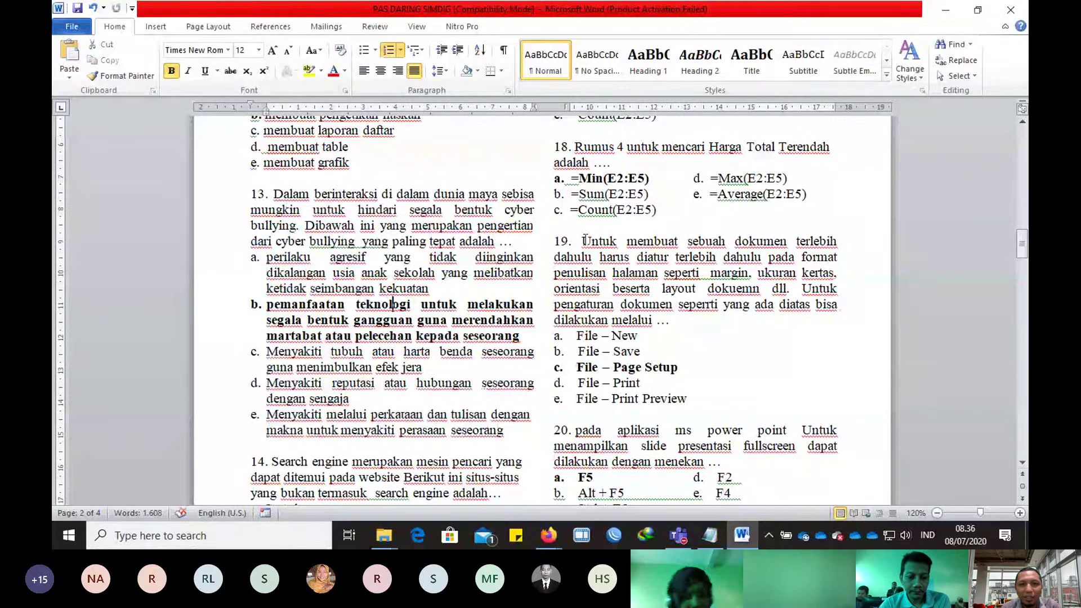
drag(582, 241, 678, 318)
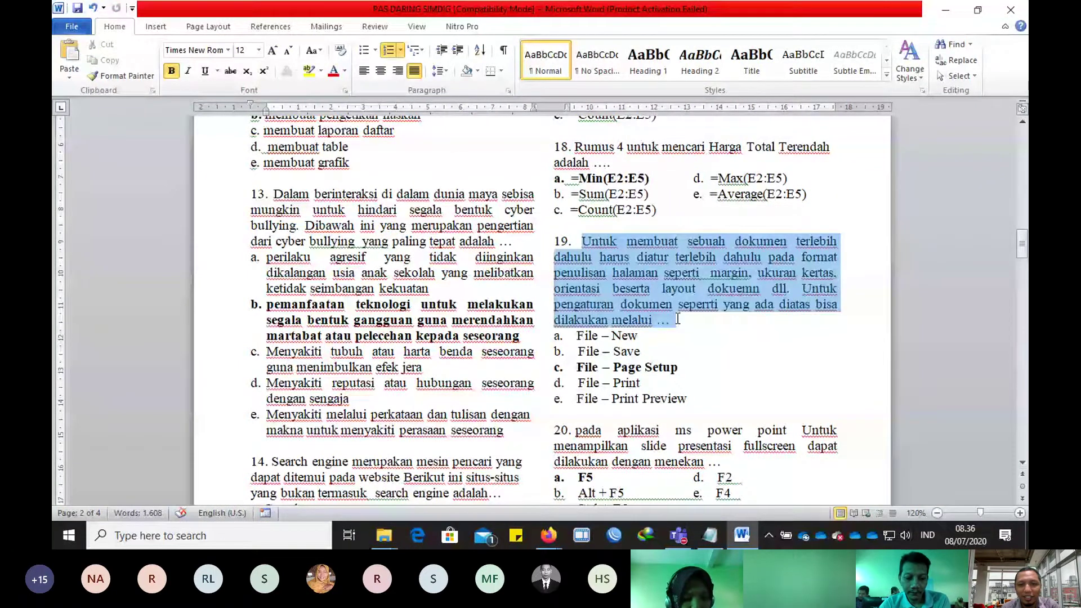
key(alt+Tab)
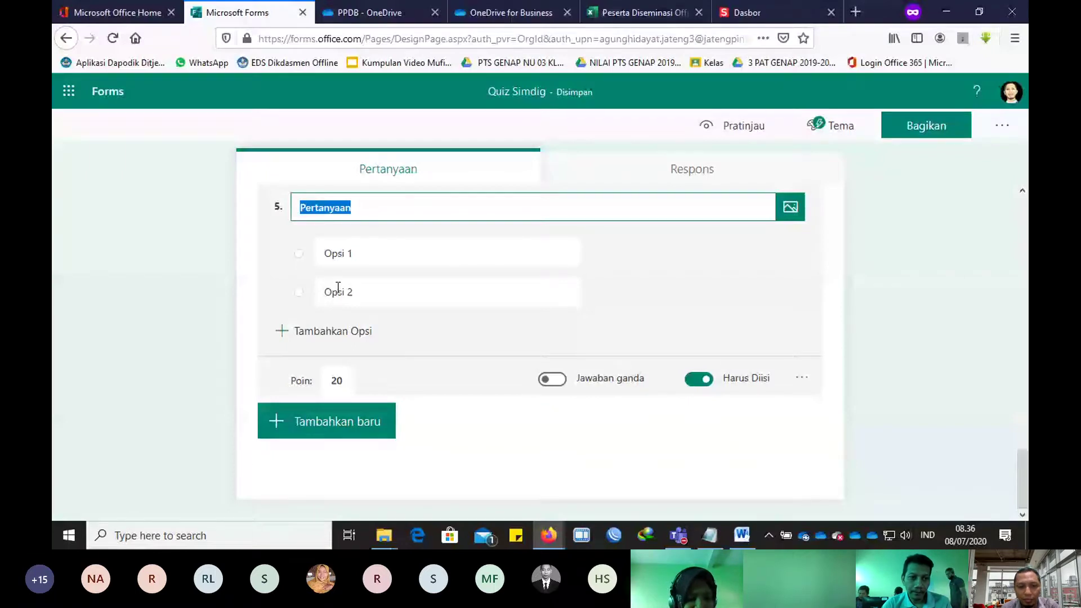
click(558, 536)
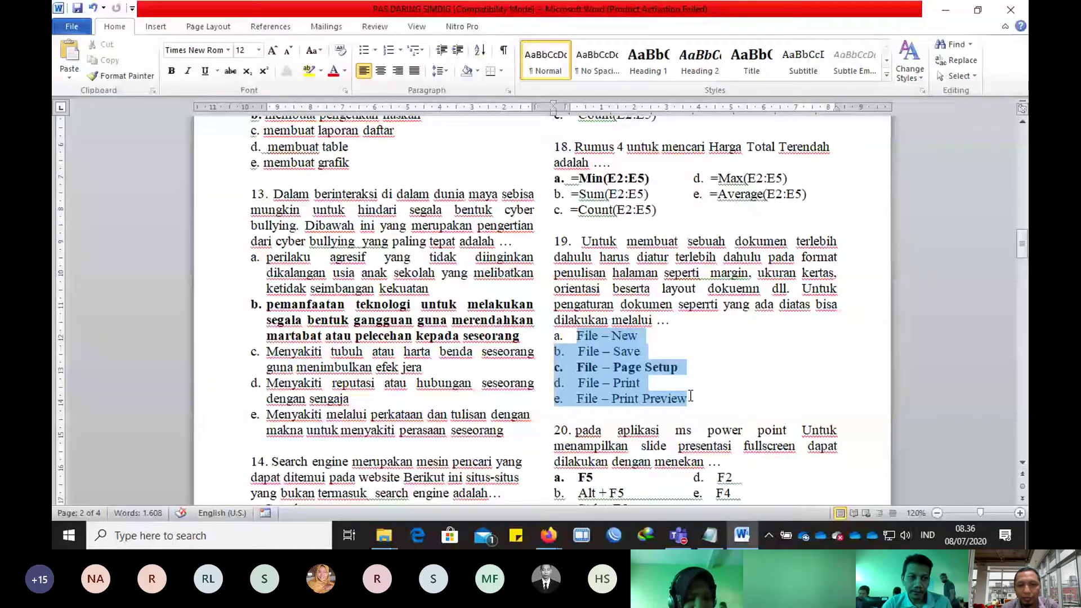
click(557, 537)
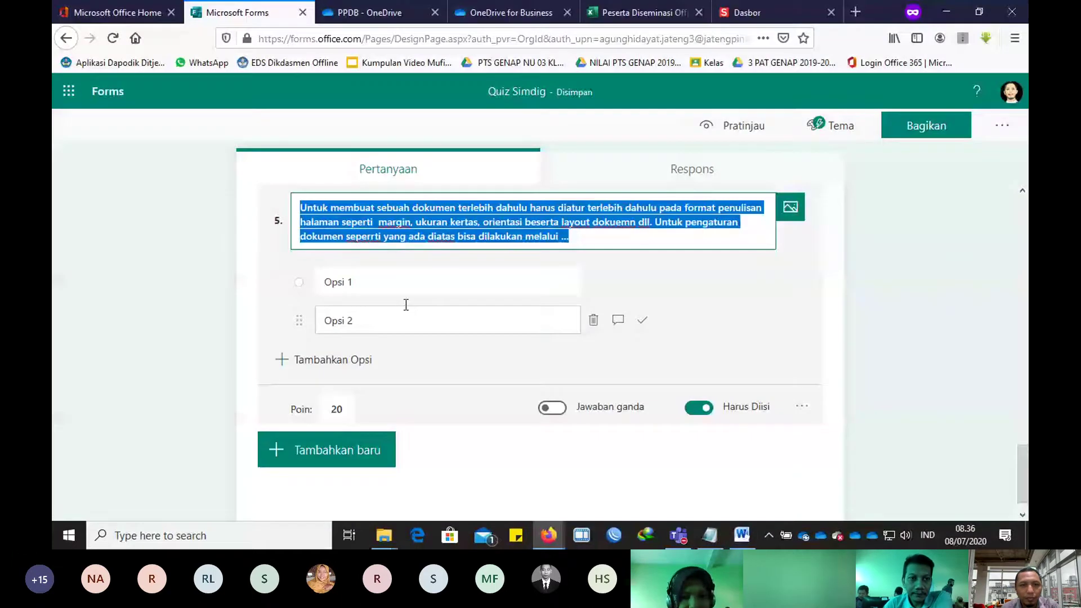
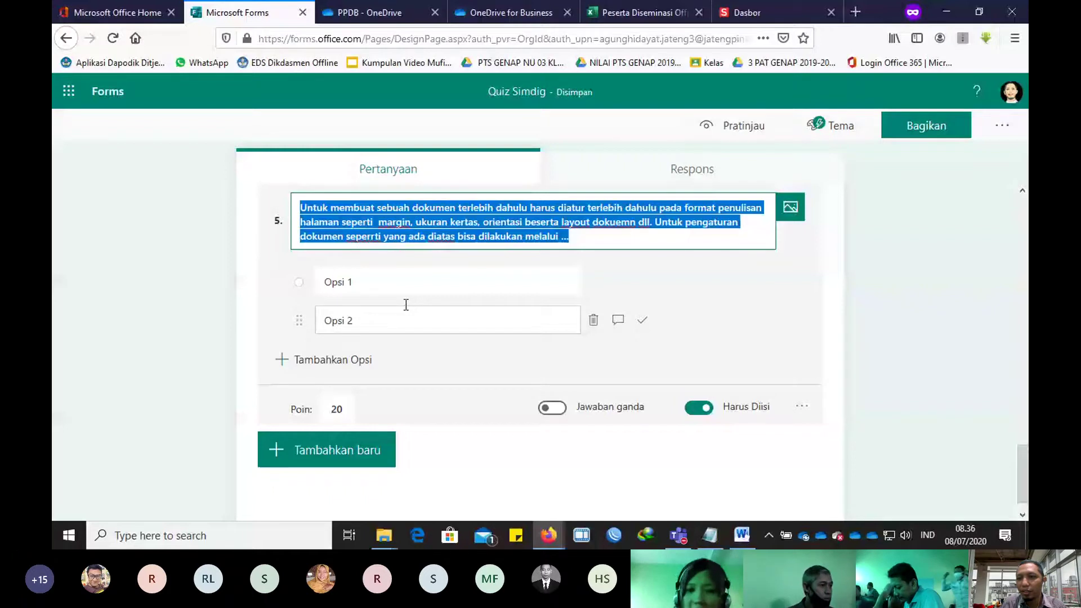
Step: Switch from the Forms quiz editor to the Microsoft Teams meeting window
key(alt+Tab)
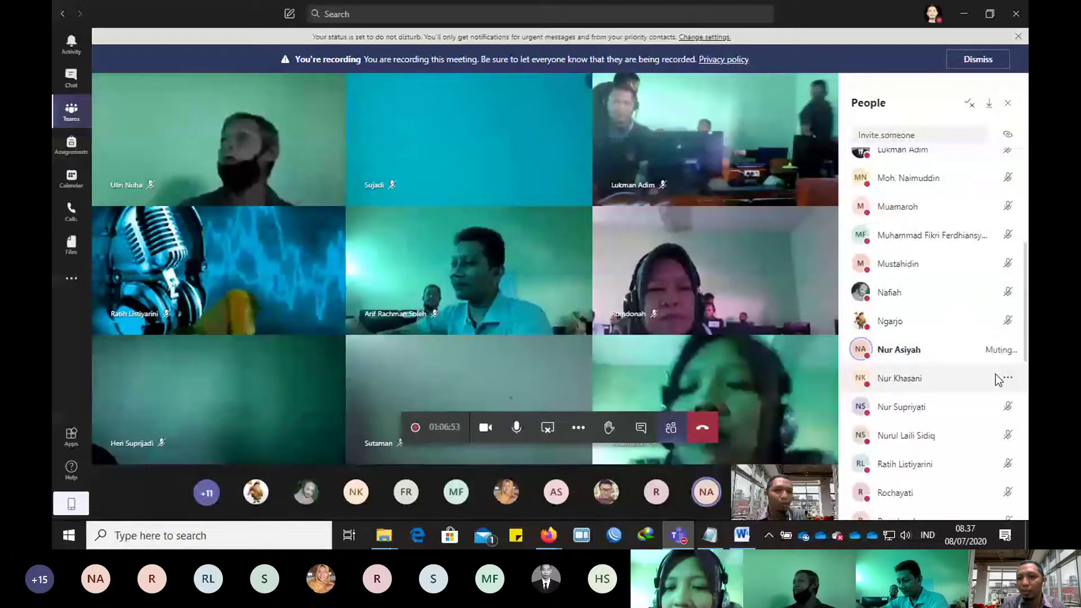
Step: Open the options menu for a participant in the meeting's People panel
click(1000, 378)
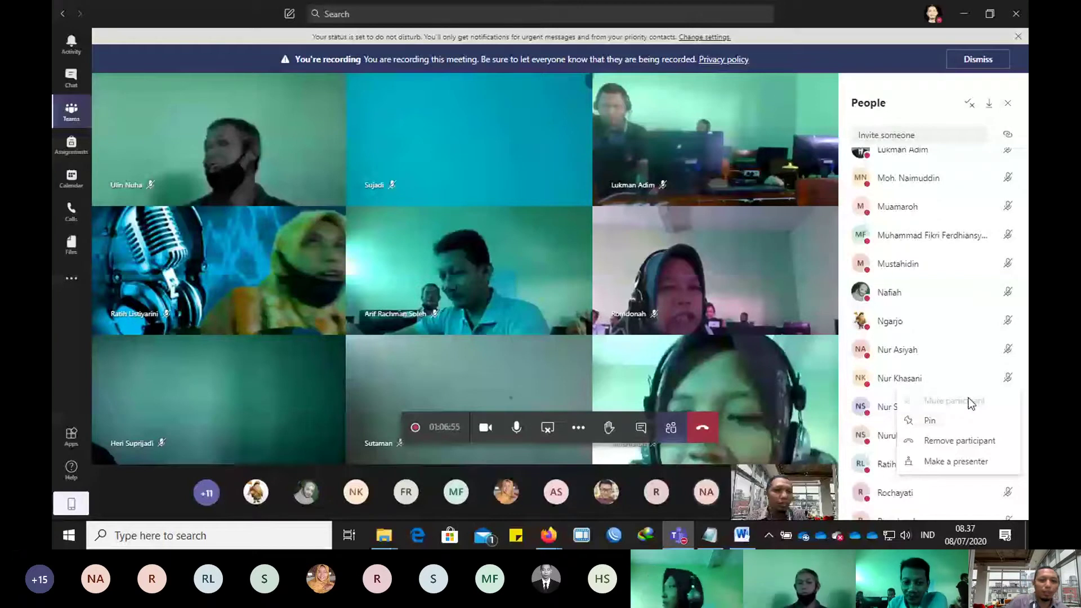
Step: Go back to the browser and leave the preview to edit Quiz Simdig
key(alt+Tab)
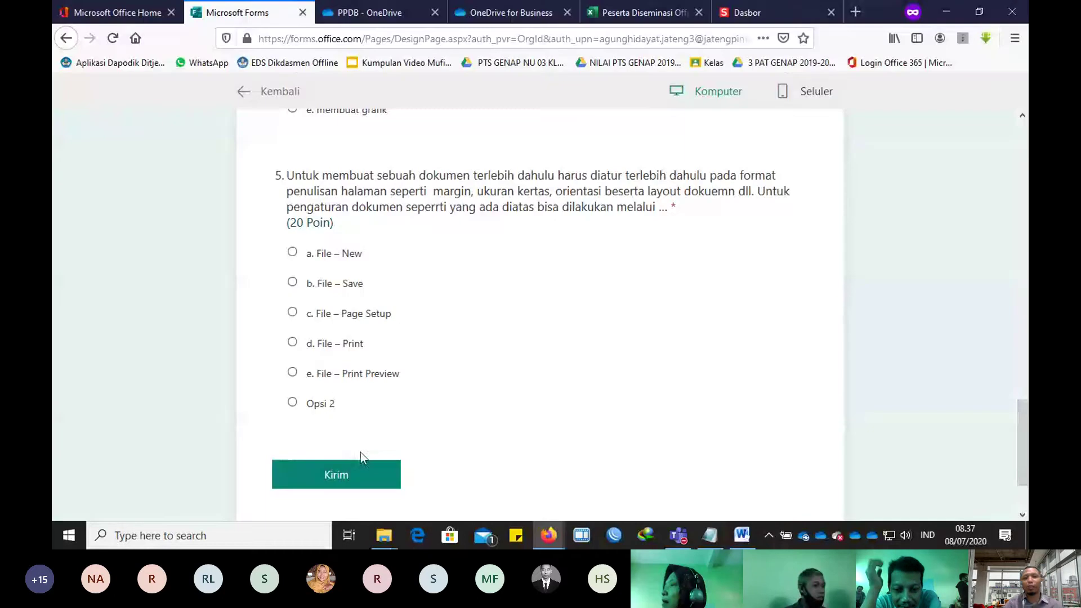
scroll(387, 446, up, 12)
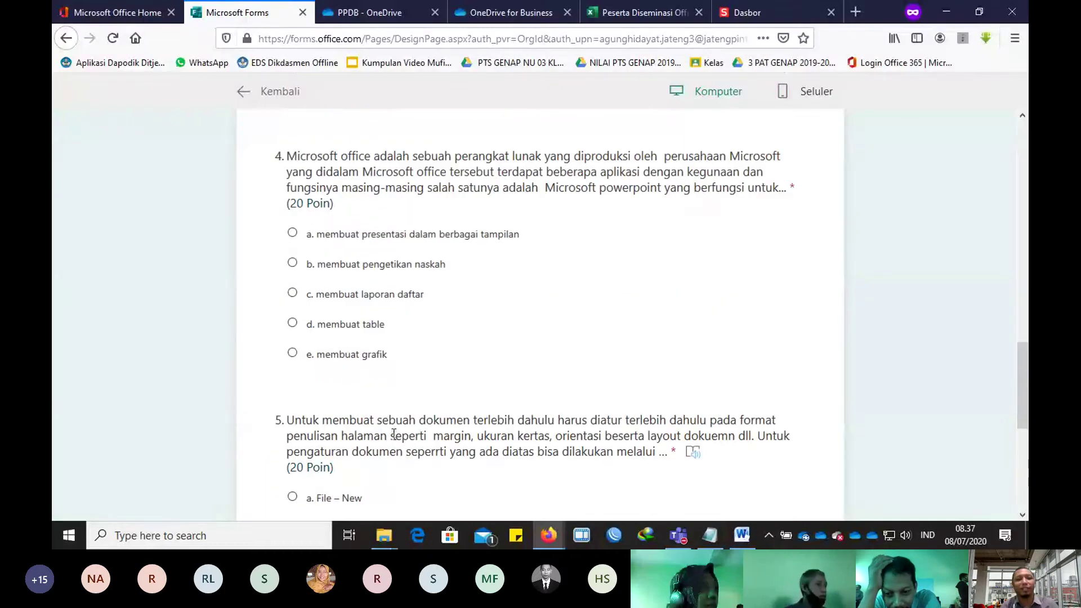
click(244, 93)
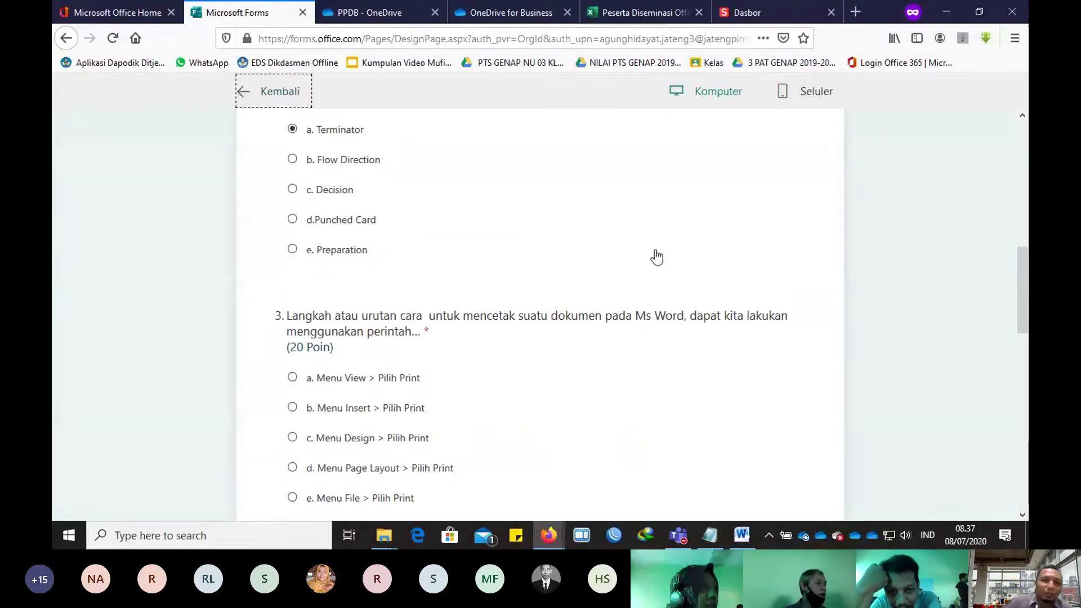
scroll(653, 253, down, 3)
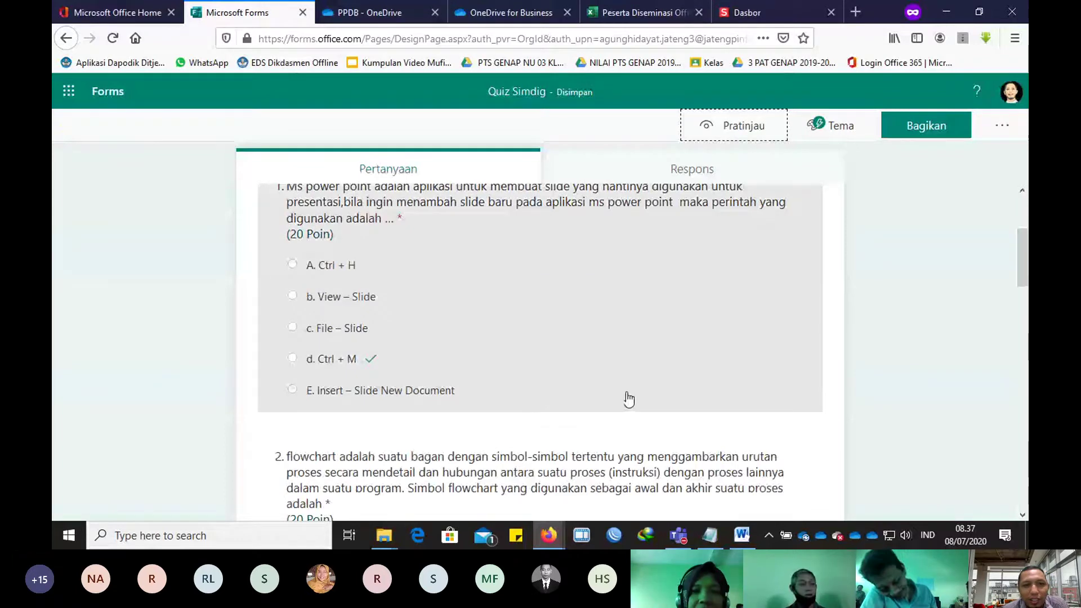
scroll(642, 396, up, 3)
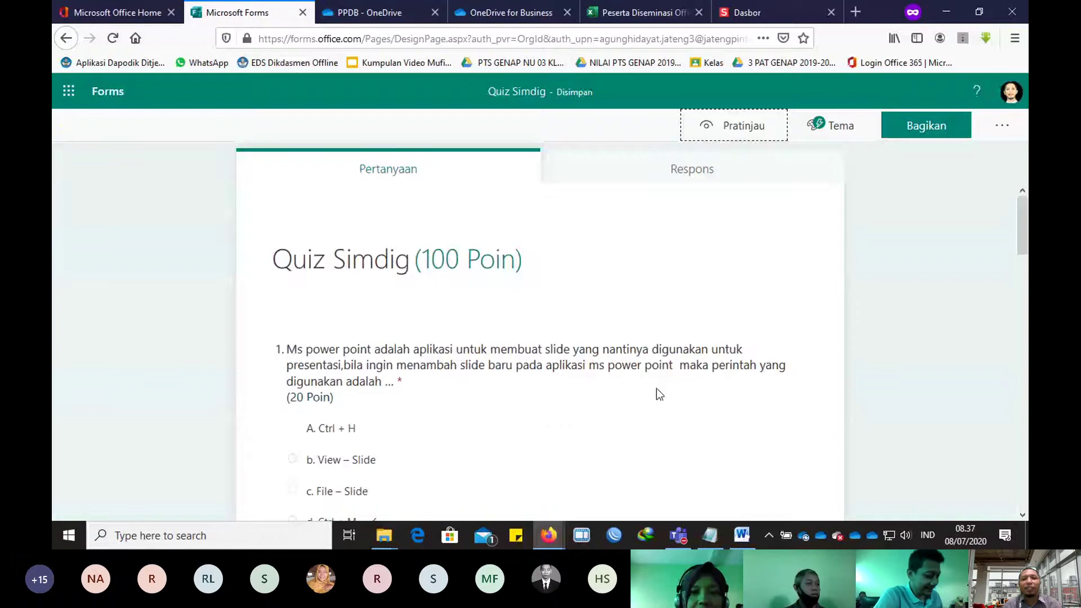
Step: Insert a blank Teks question right below the form title as question 1
click(651, 402)
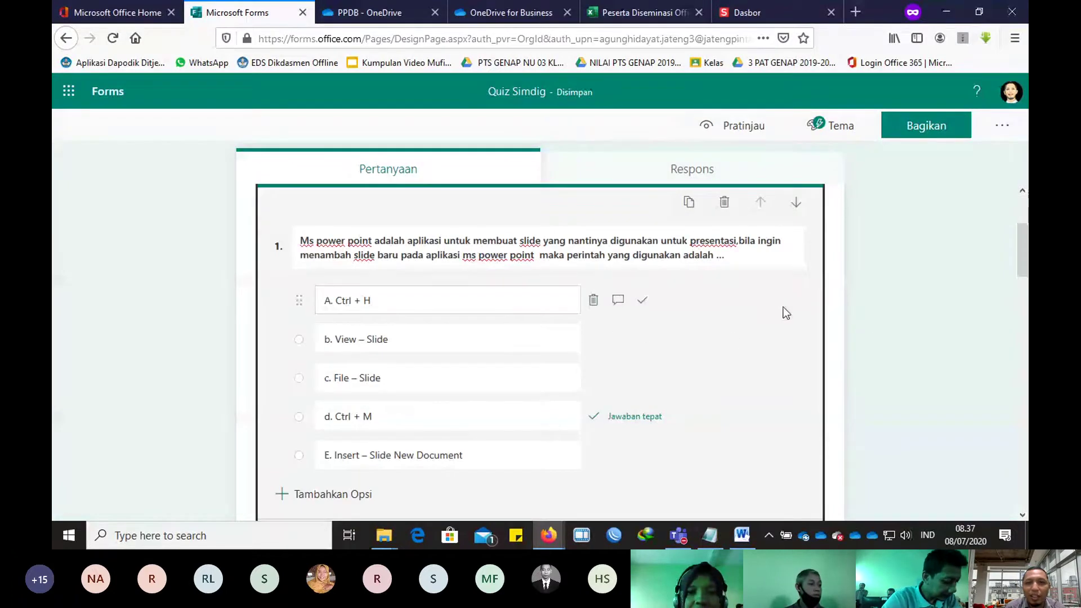
scroll(834, 265, up, 3)
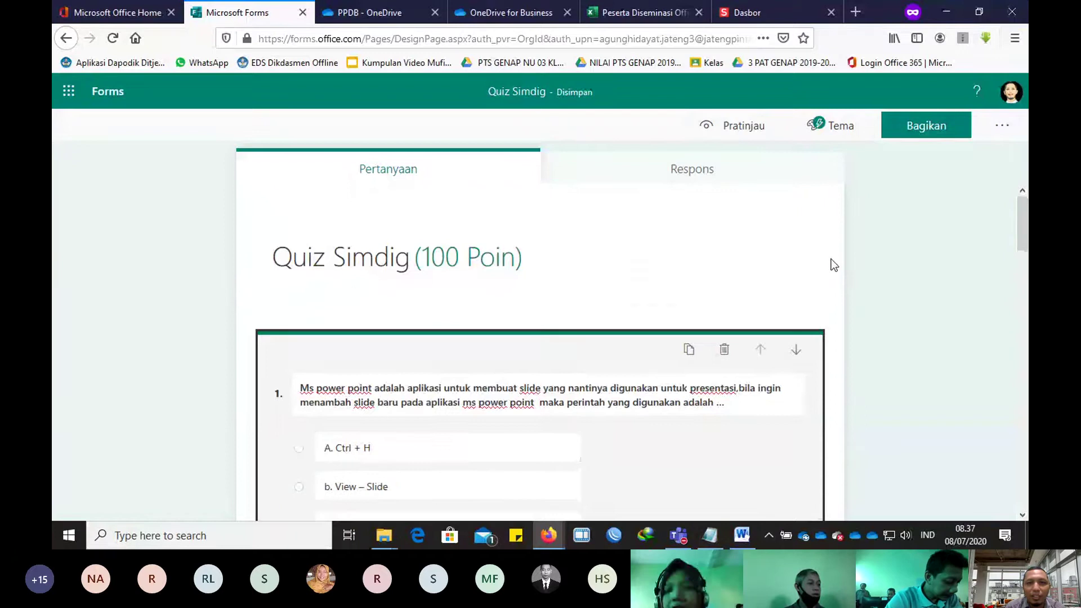
click(687, 291)
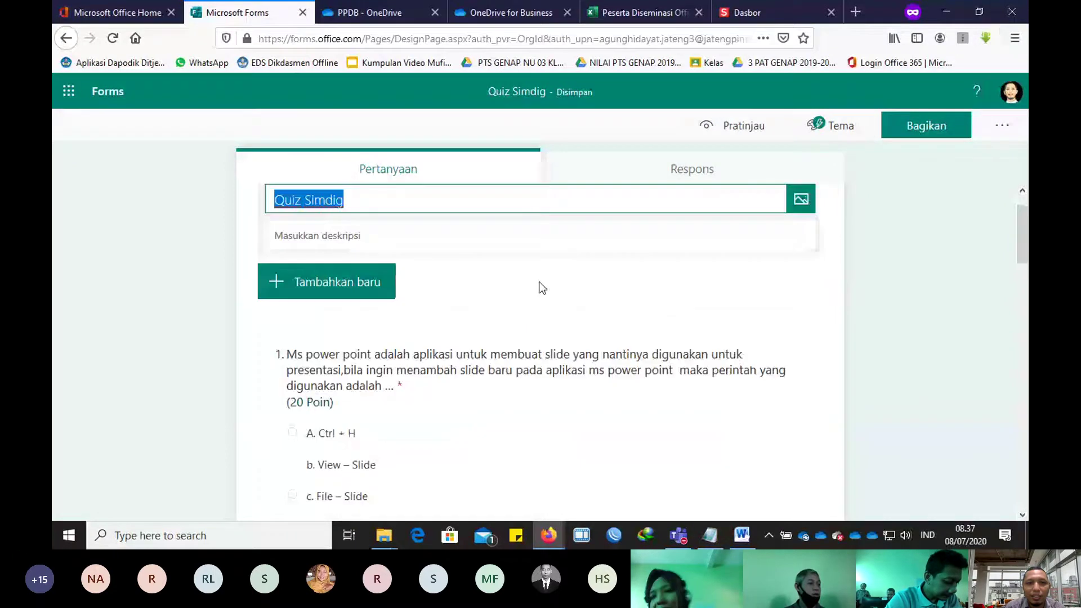
click(370, 295)
click(423, 294)
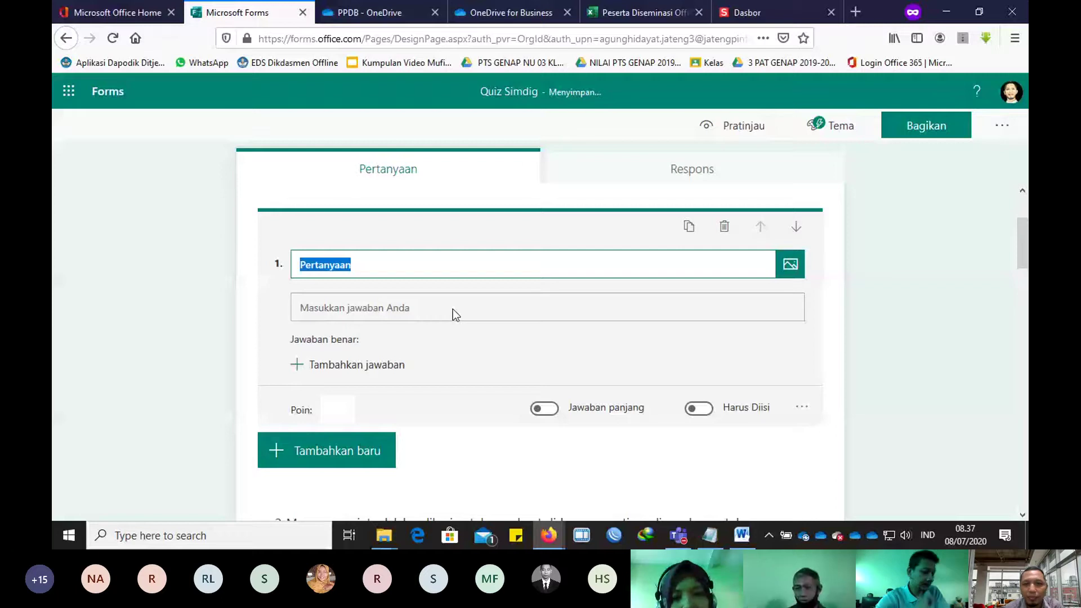
Step: Title question 1 'Nama Siswa' and add a text question titled 'Kelas'
text(Nama Siswa)
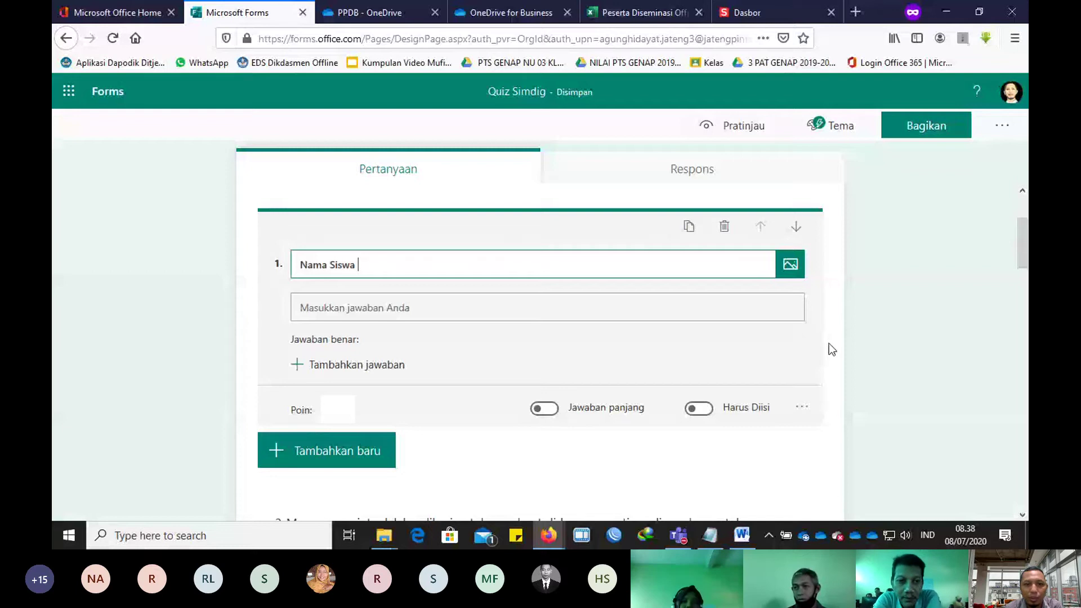
click(338, 451)
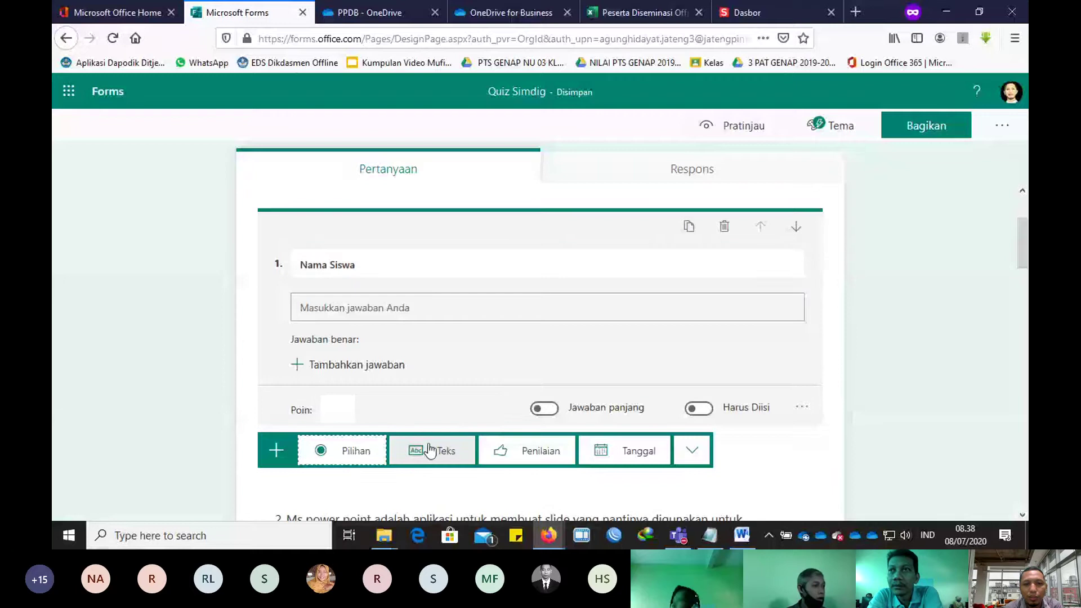
click(430, 451)
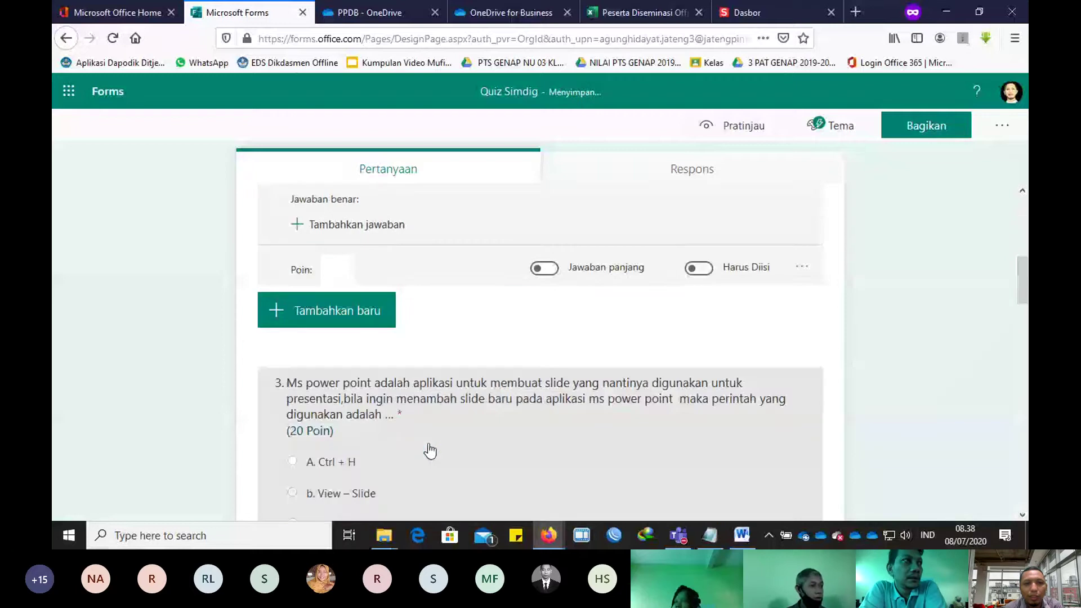
text(Kelas)
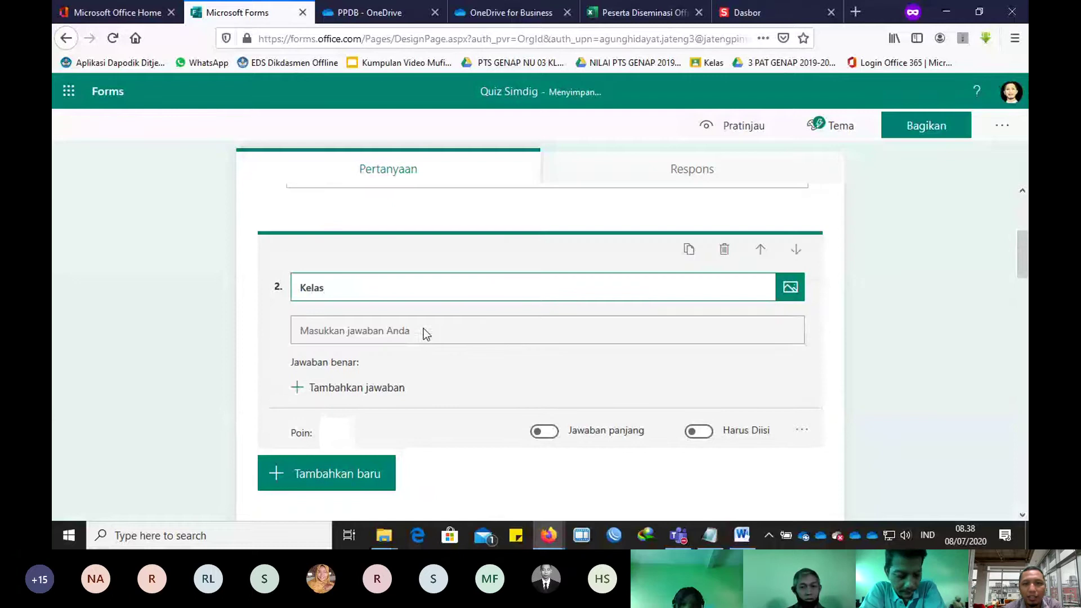
click(424, 329)
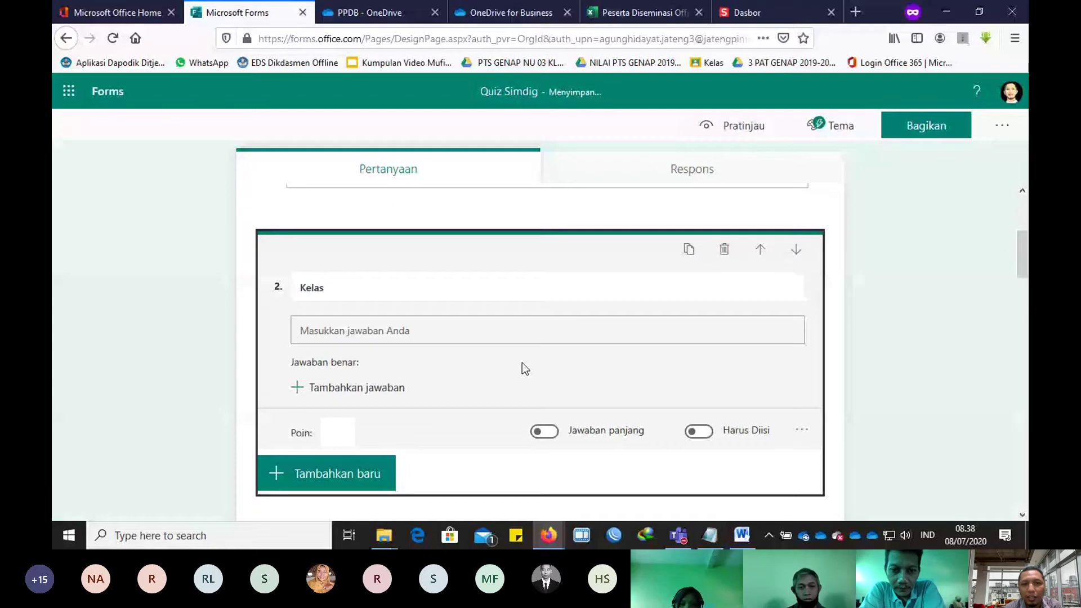
Step: Delete the mistaken text-type Kelas question and show the extra question types
click(724, 249)
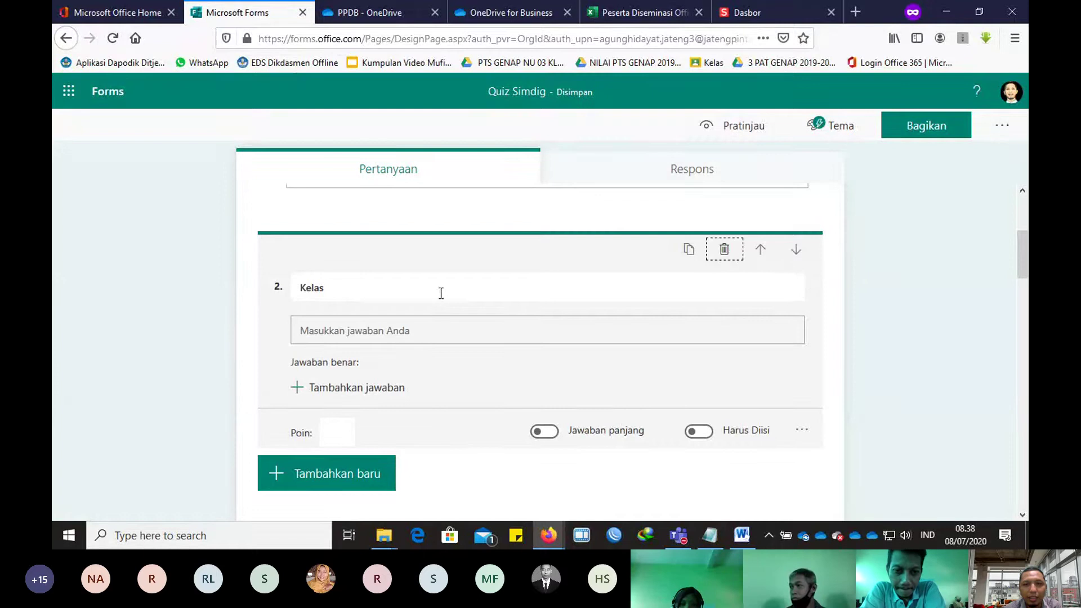
scroll(509, 374, up, 4)
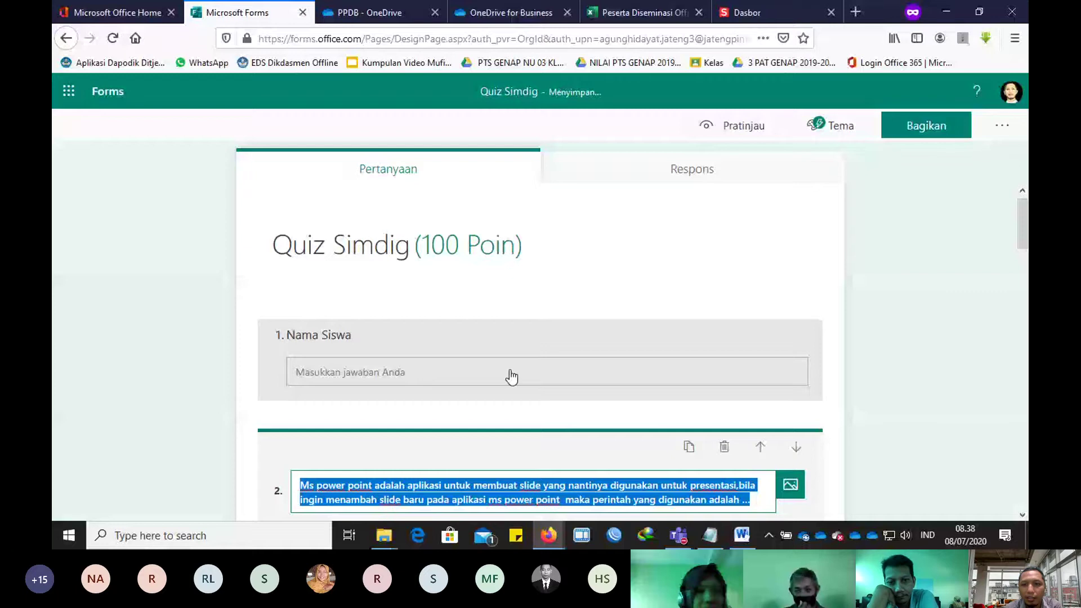
click(693, 275)
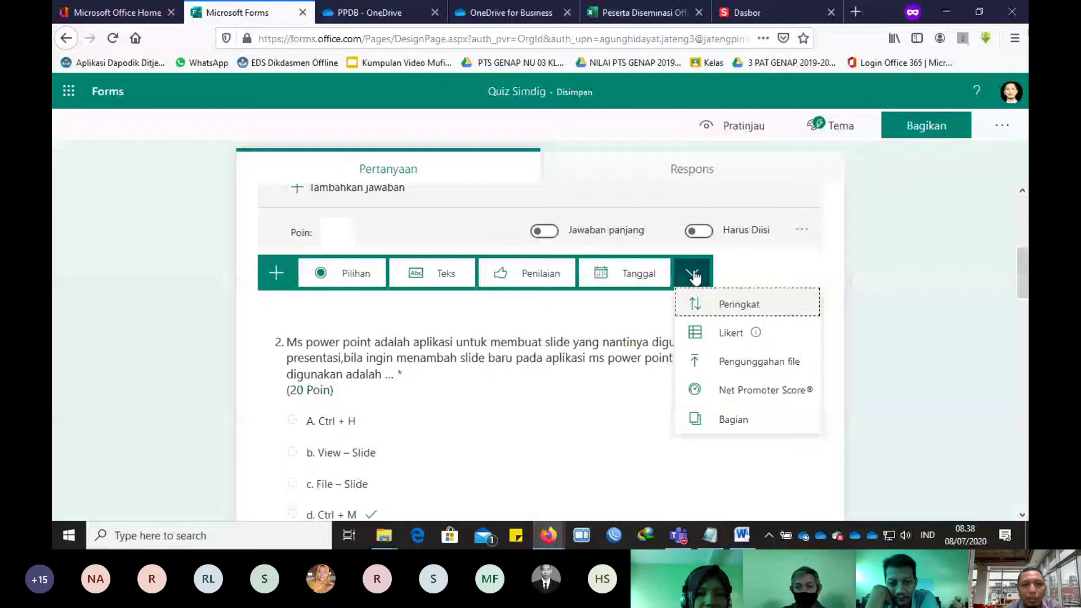
Step: Add a multiple-choice question titled 'Kelas' and turn it into a drop-down
click(361, 274)
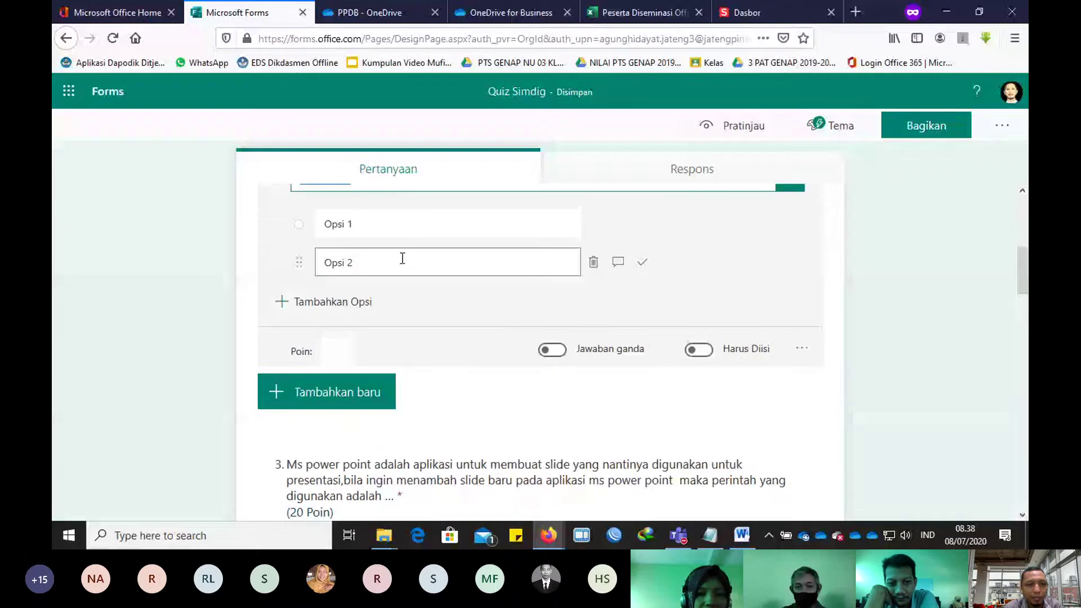
text(KElas)
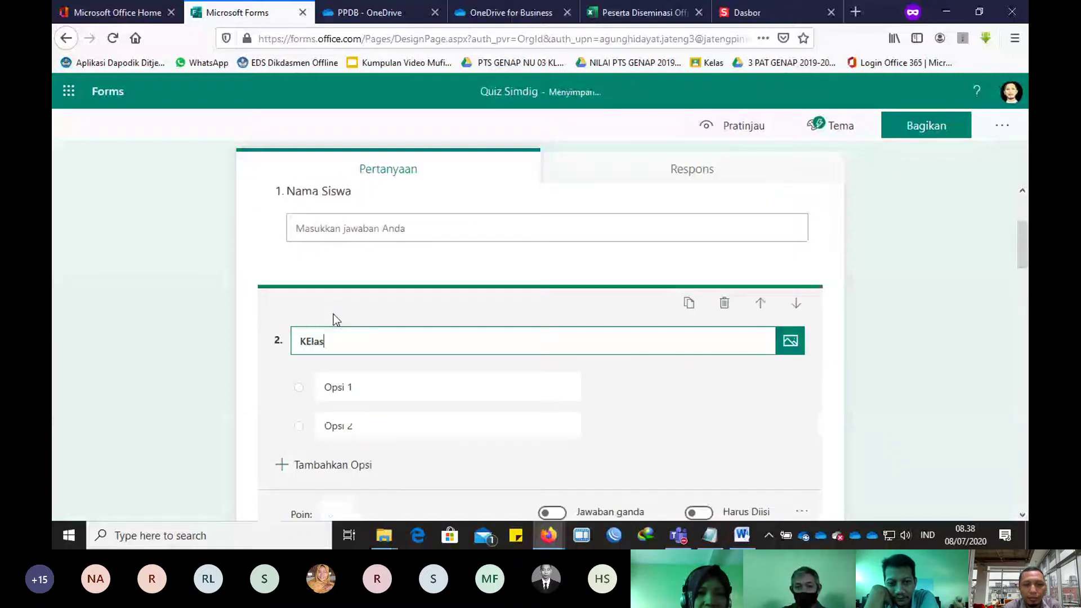
key(BackSpace)
key(BackSpace)
key(BackSpace)
key(BackSpace)
text(elas)
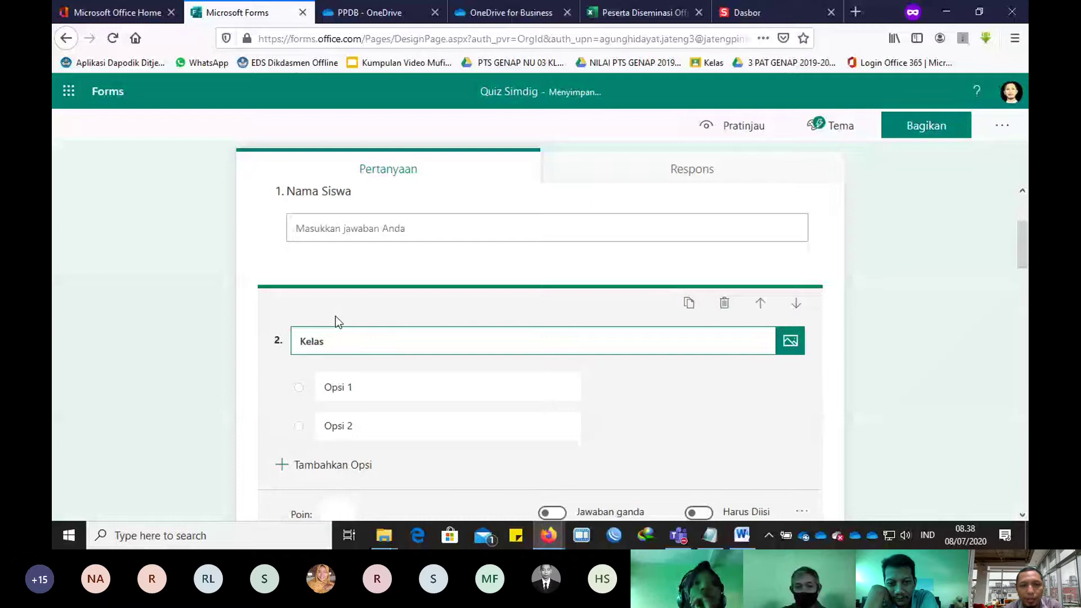
key(Tab)
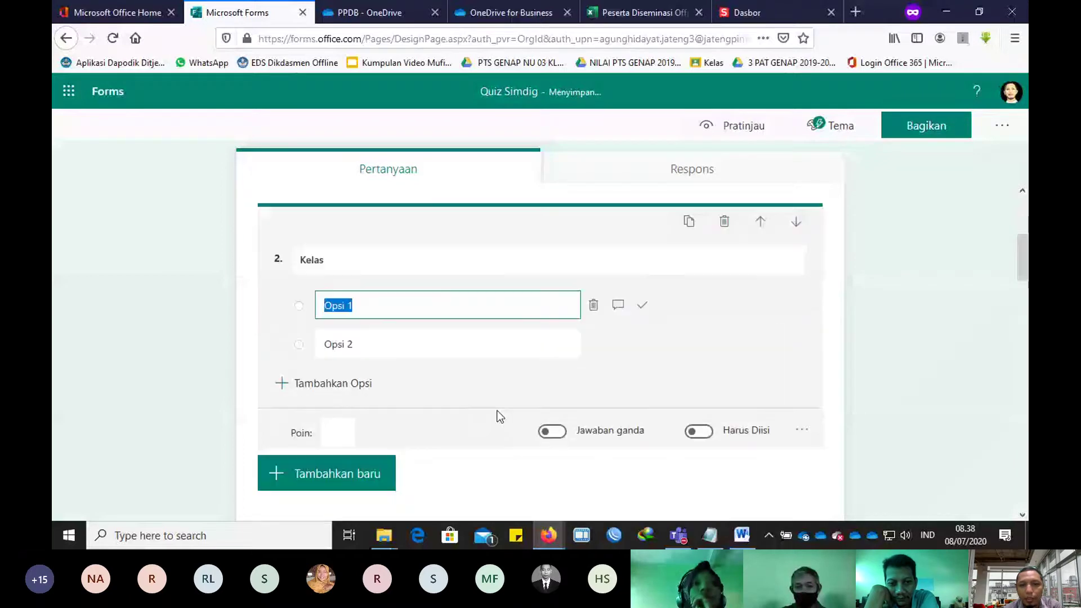
click(802, 429)
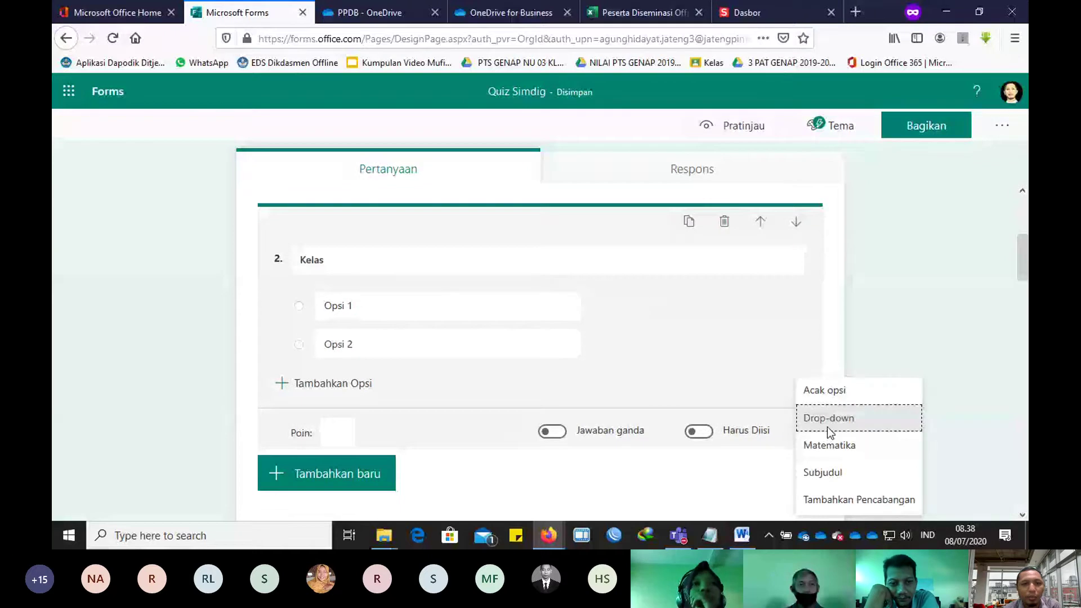
click(827, 418)
click(346, 309)
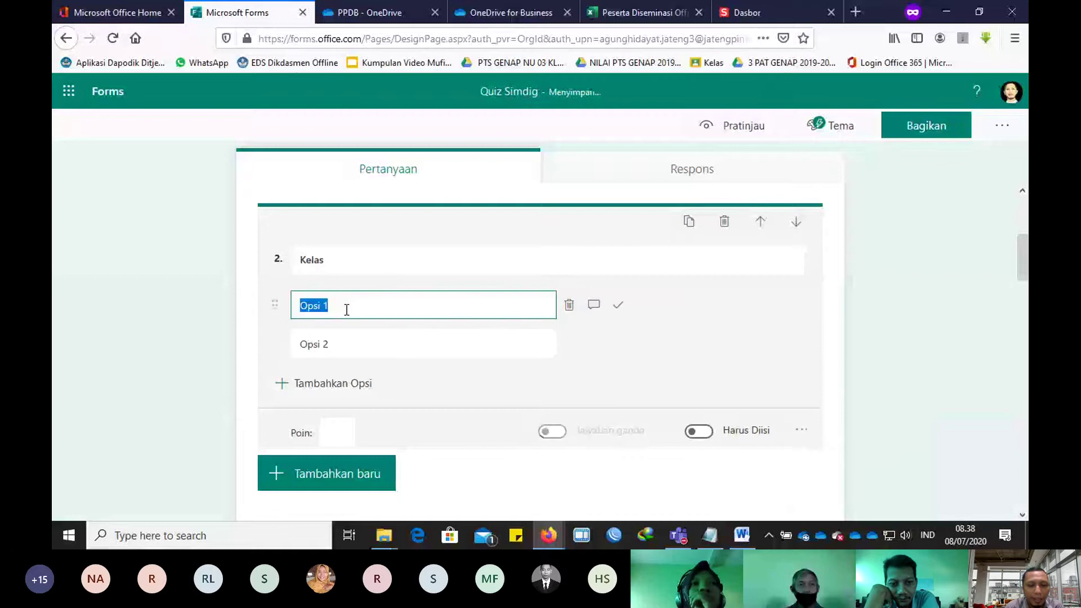
Step: Enter the class options X TKJ 1, X TAV, X TITL and X TK
text(X TK)
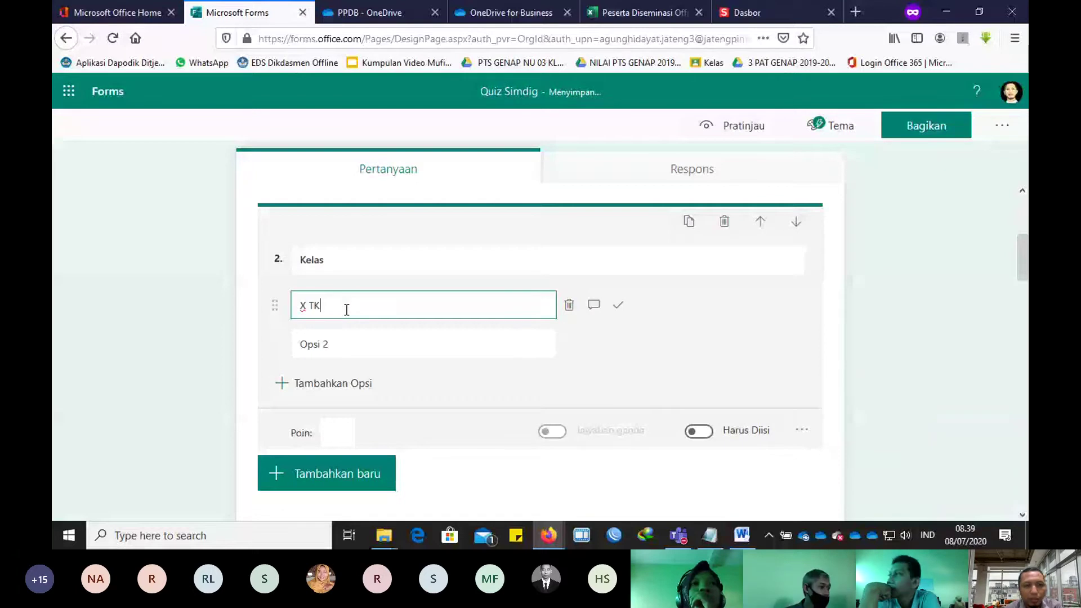
text(J 1)
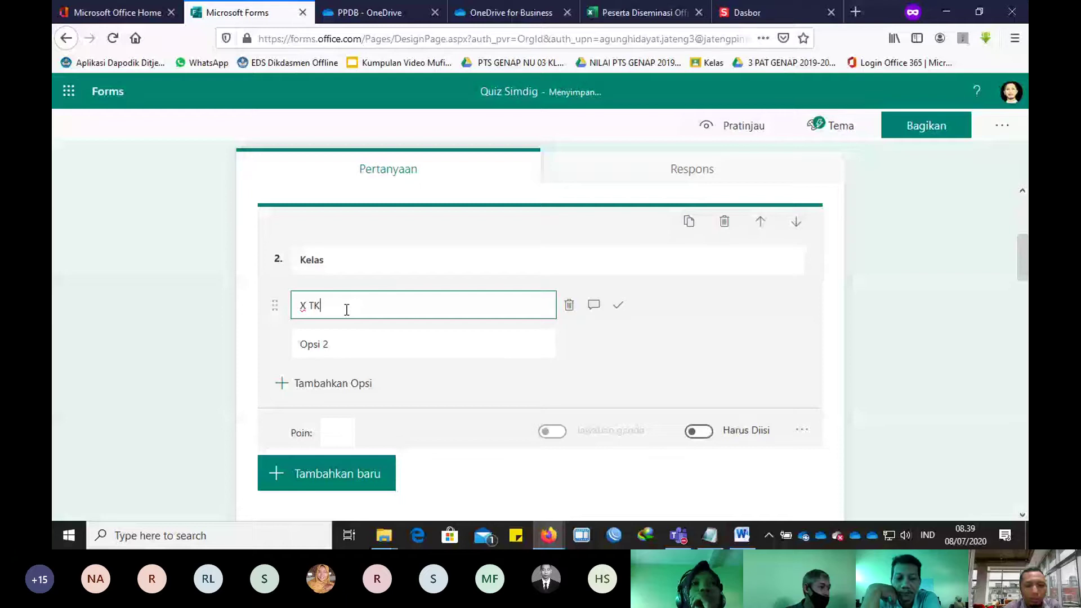
click(335, 349)
text(X TA)
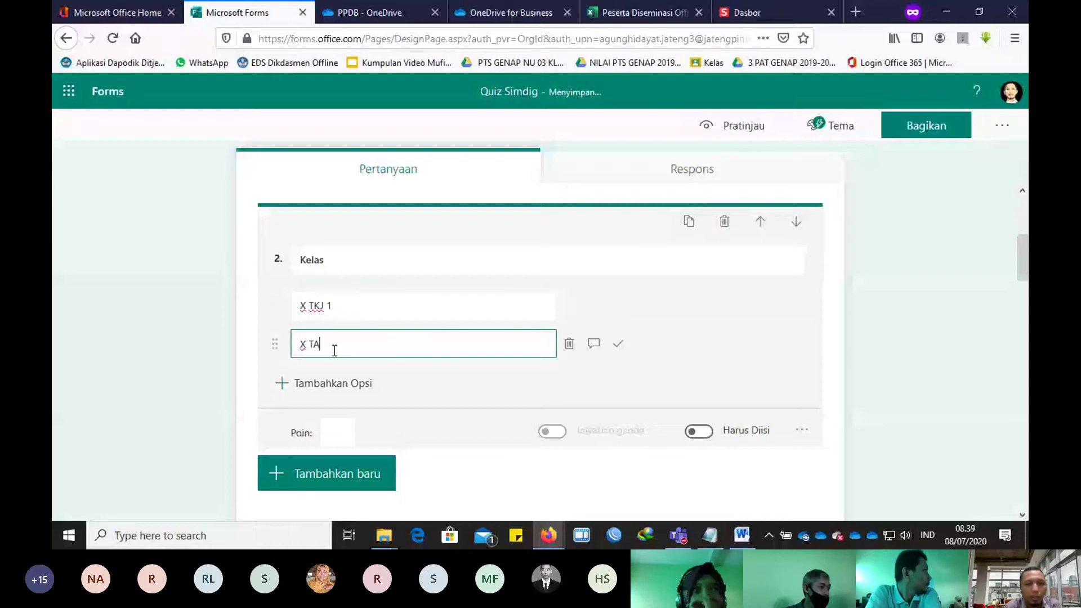
text(V)
click(336, 383)
text(X TITL)
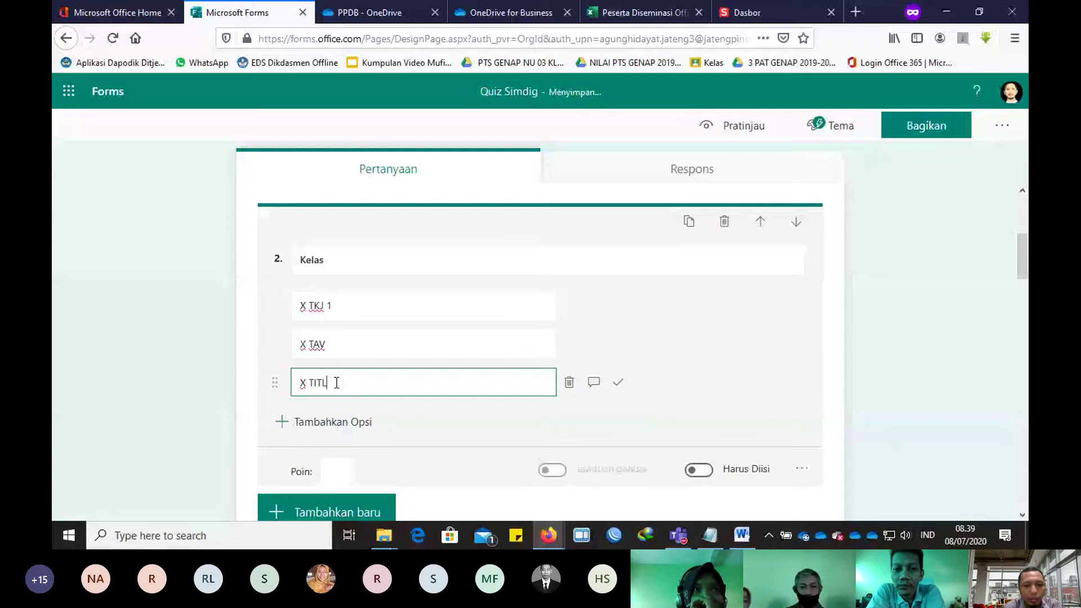
click(330, 423)
text(X TK)
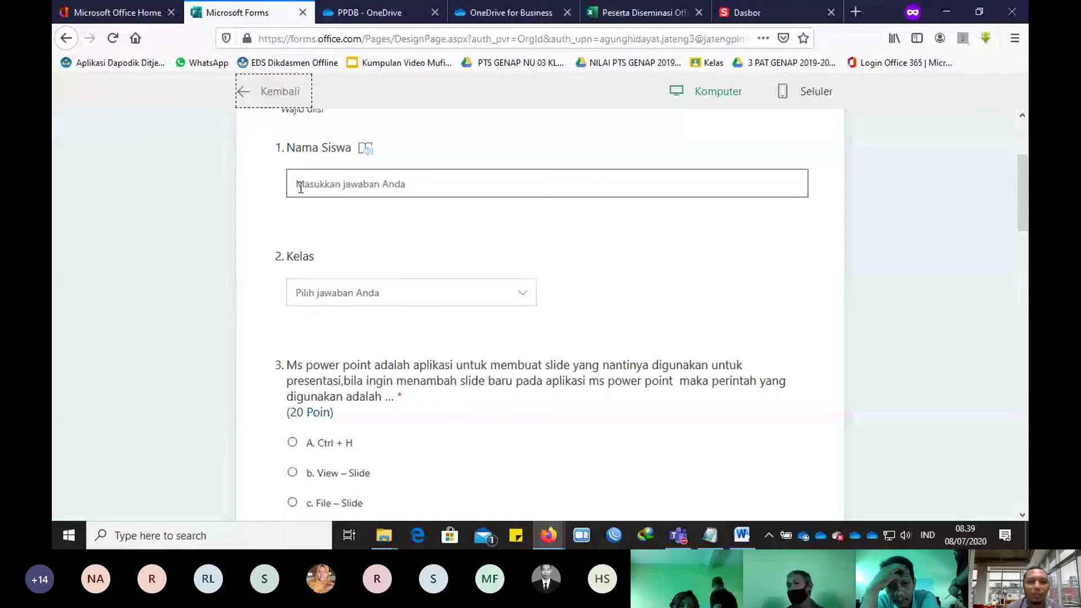
click(349, 292)
scroll(404, 268, up, 2)
click(404, 267)
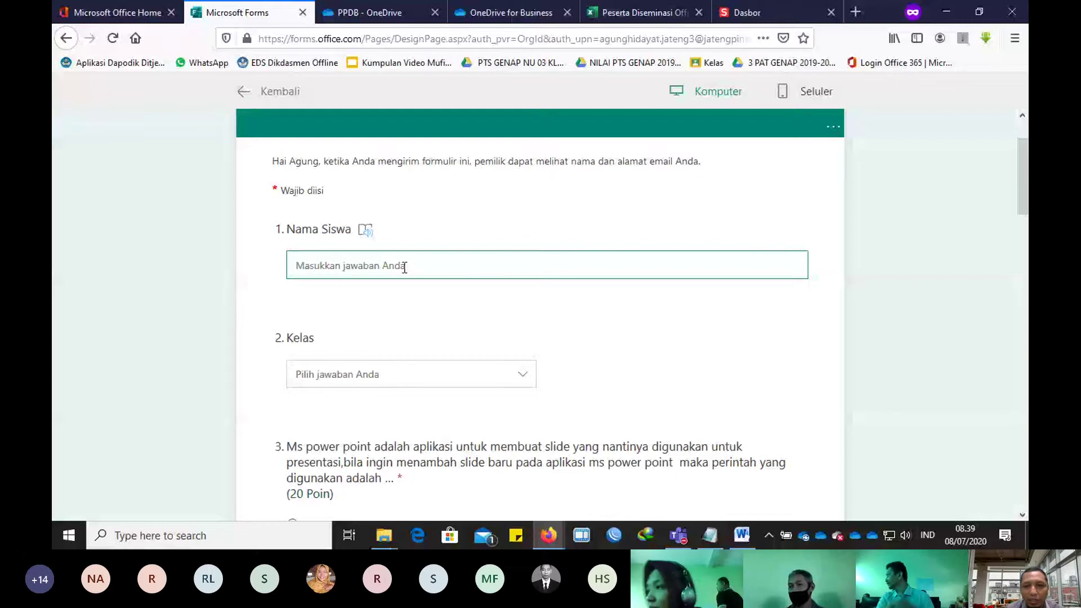
key(Escape)
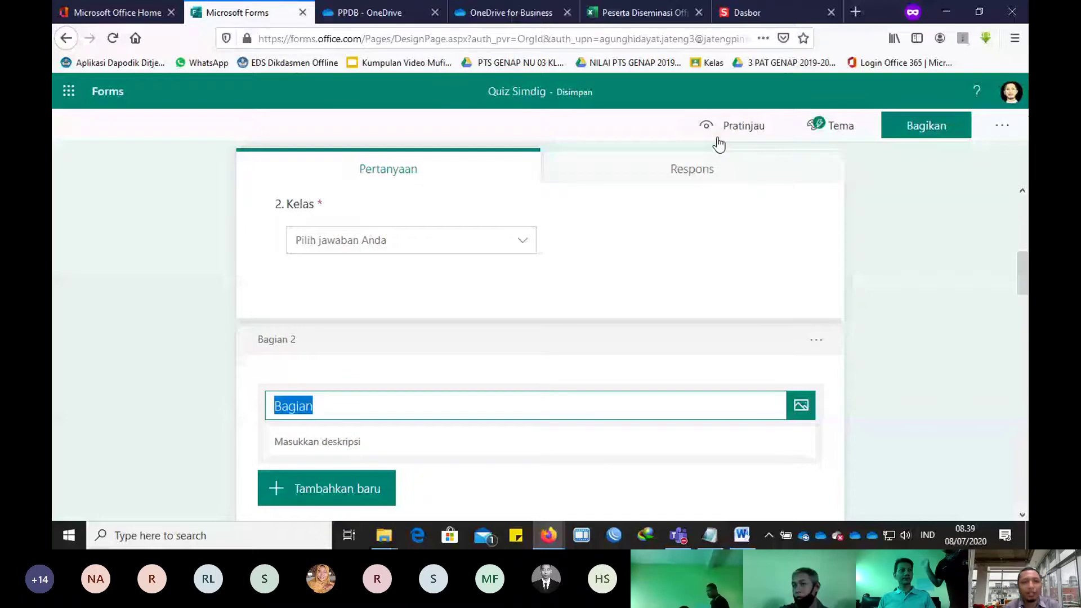
click(719, 142)
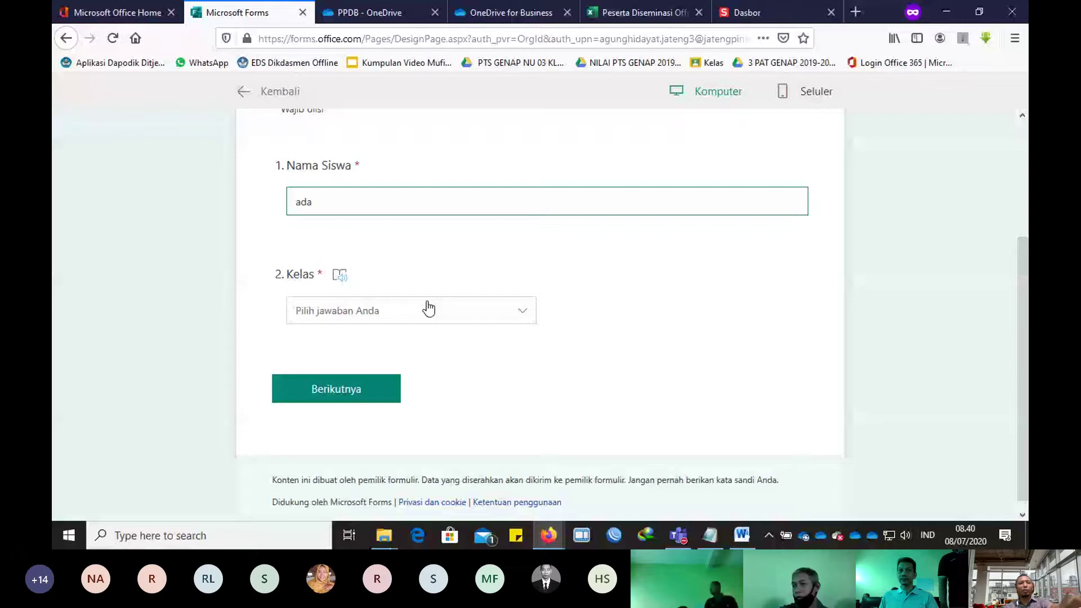
click(428, 309)
click(427, 319)
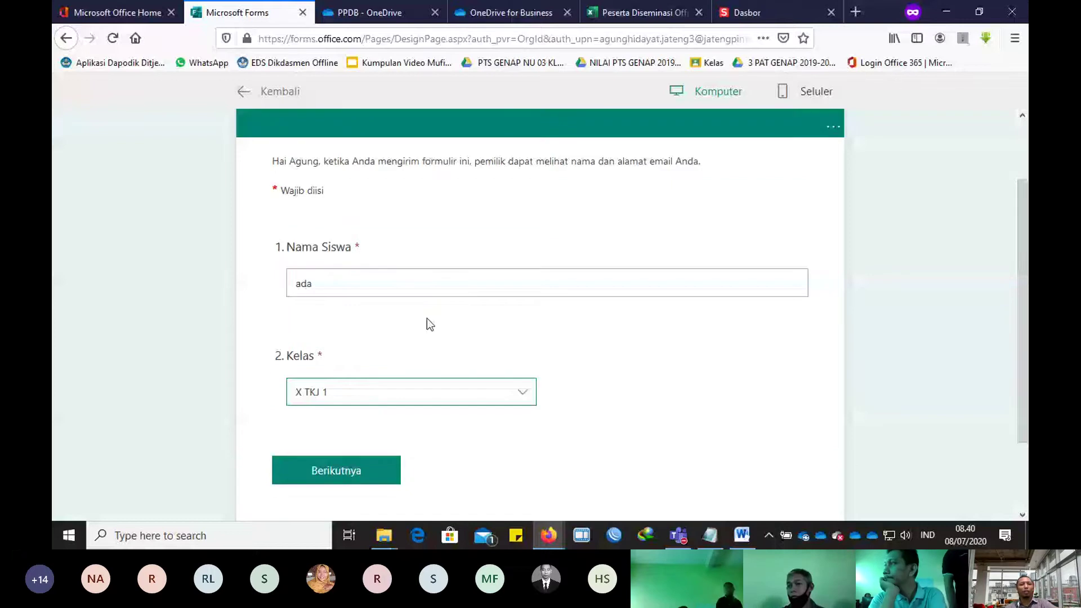
click(363, 476)
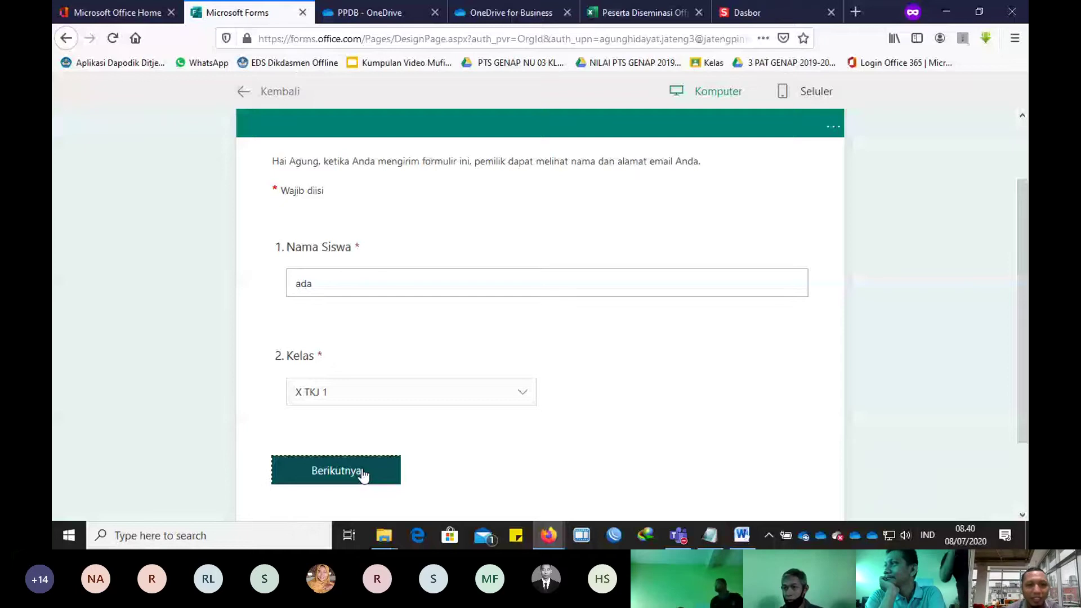
key(Escape)
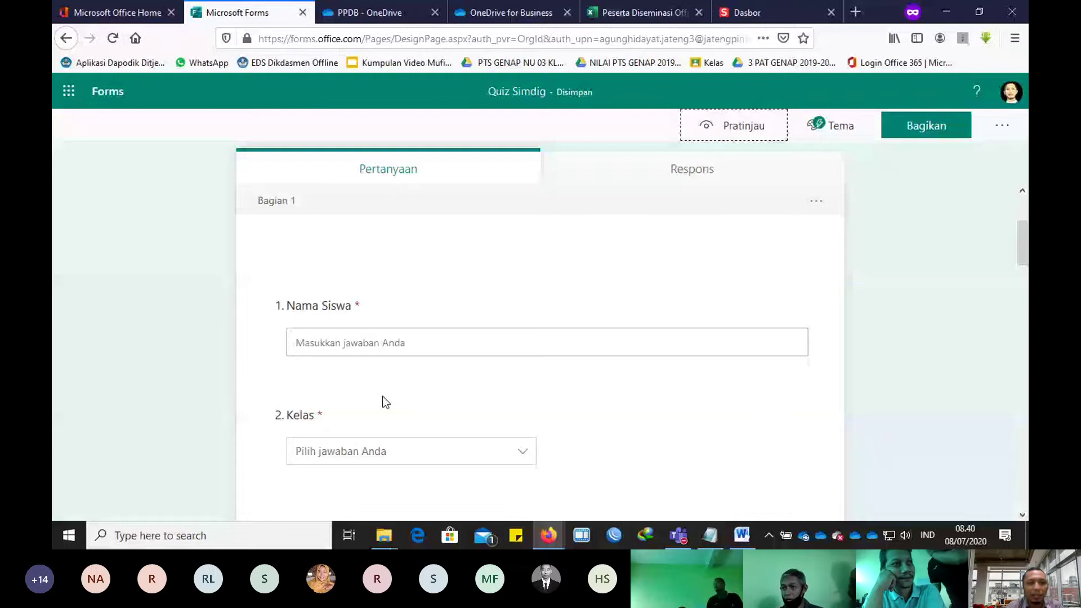
Step: Title section 2 'Jawab pertanyaan ini dengan benar!' and check it in preview
scroll(383, 397, down, 4)
click(343, 365)
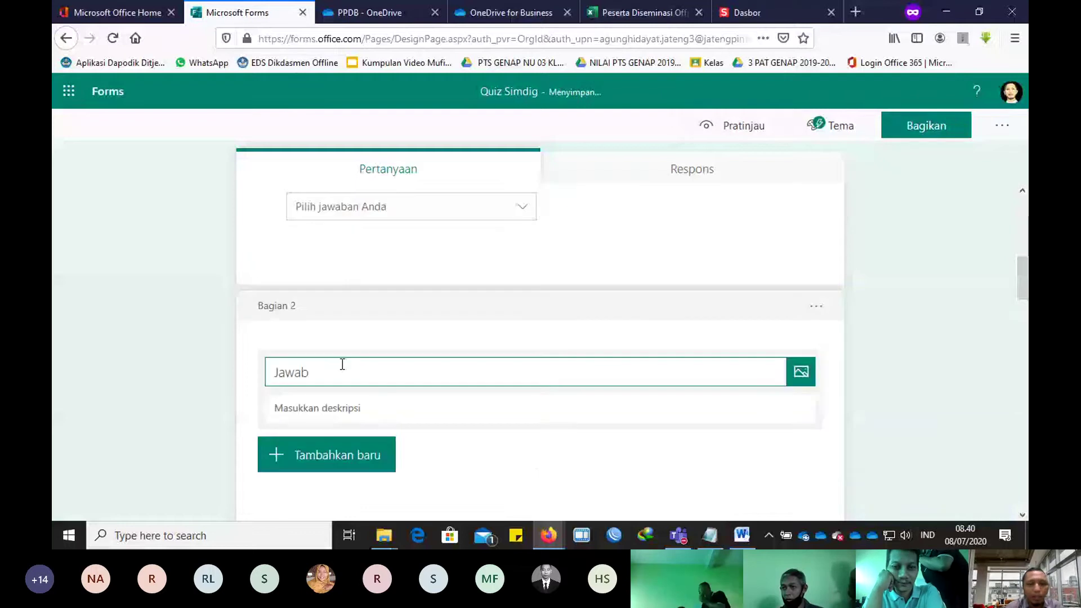
text(lah)
key(BackSpace)
key(BackSpace)
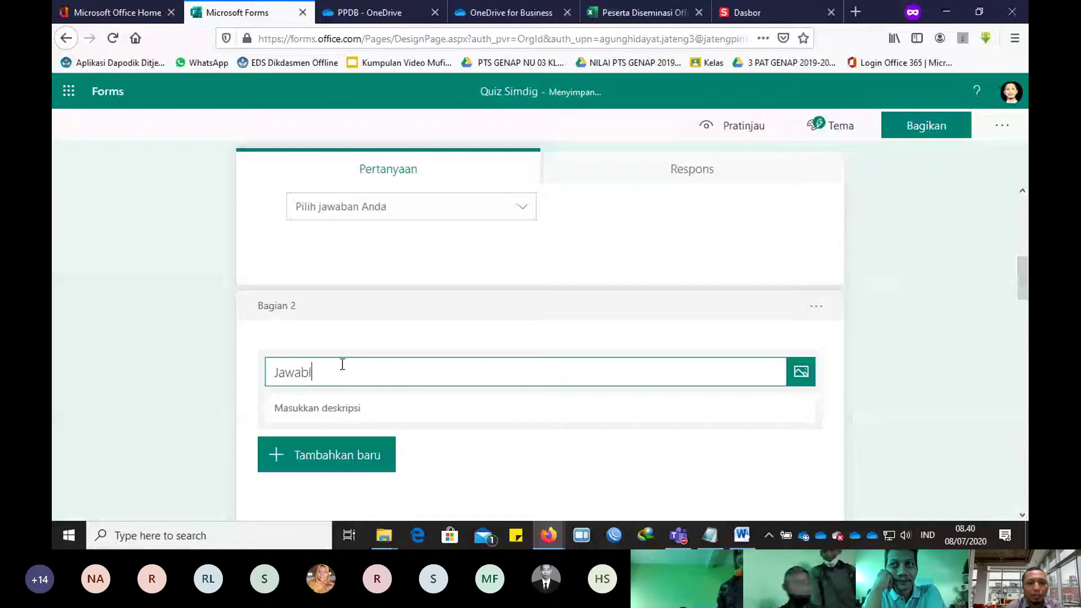
key(BackSpace)
text(per)
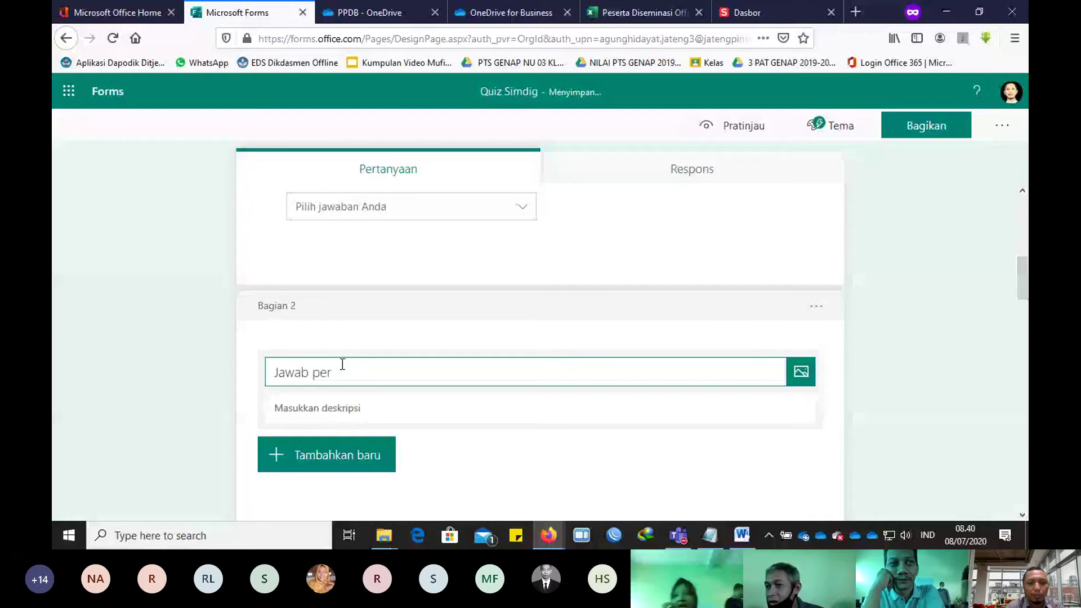
text(tanyaan ini dengan benar!)
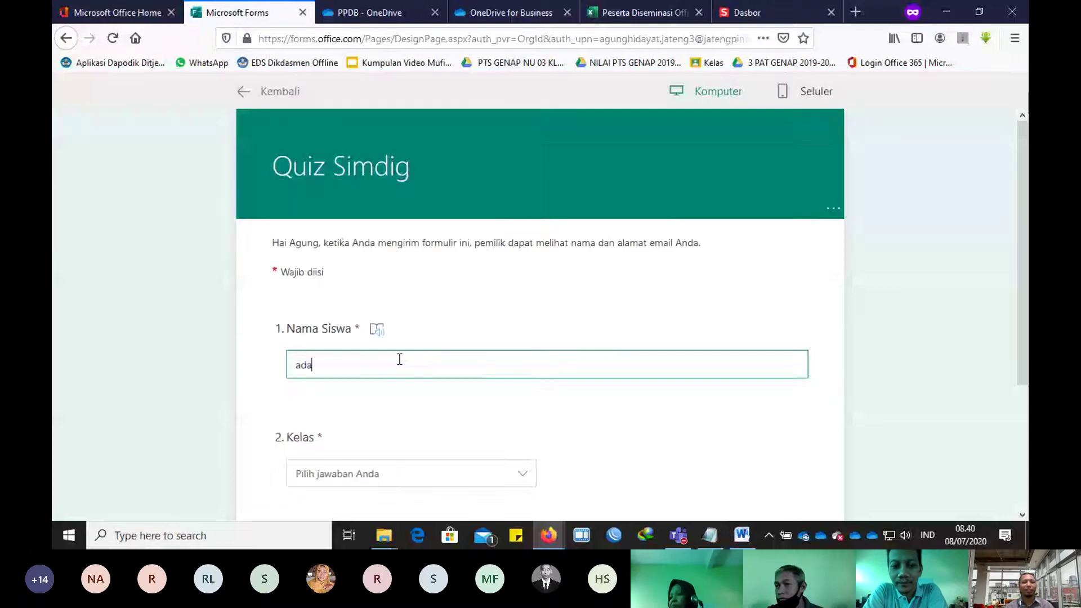
scroll(519, 308, down, 15)
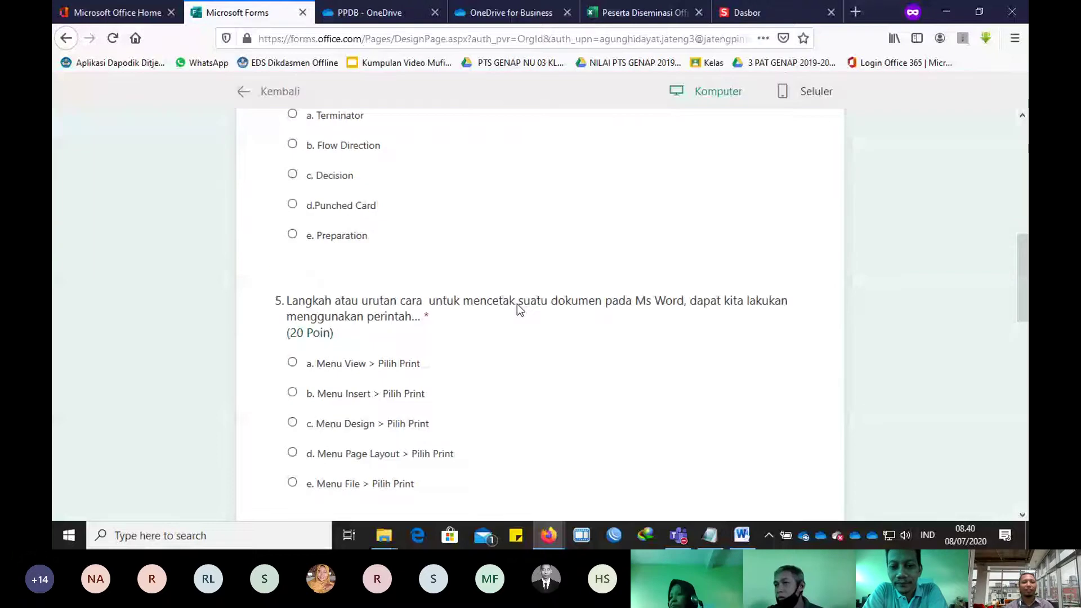
scroll(518, 309, down, 10)
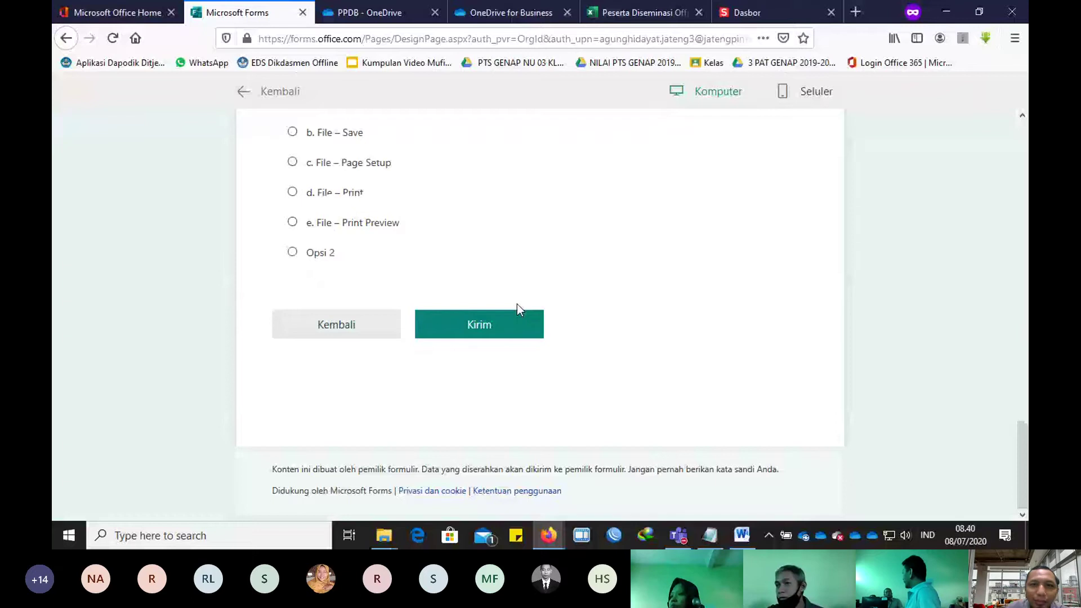
scroll(821, 304, up, 15)
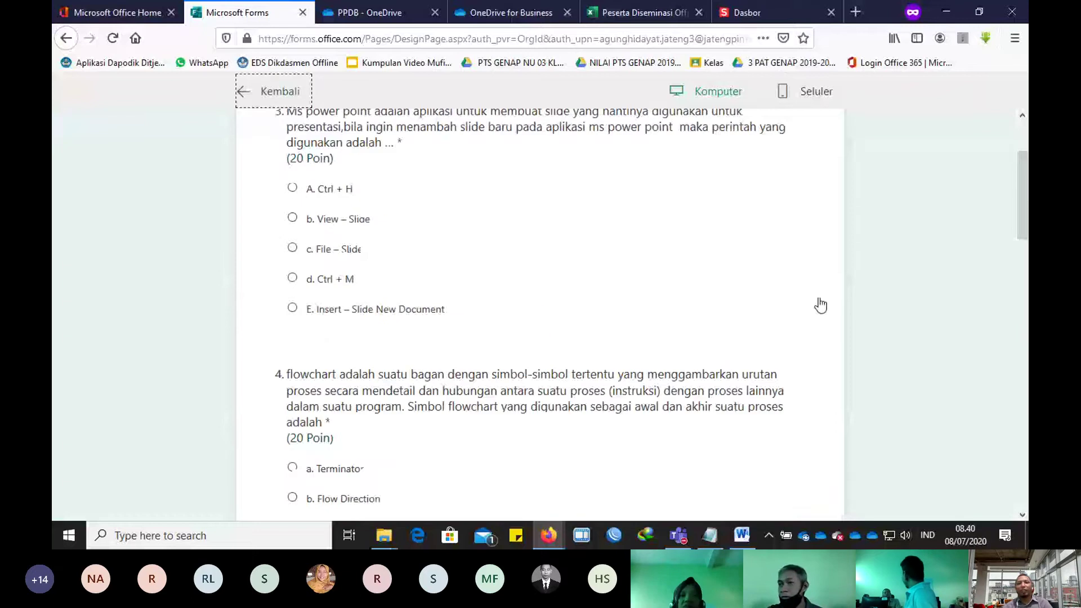
key(Return)
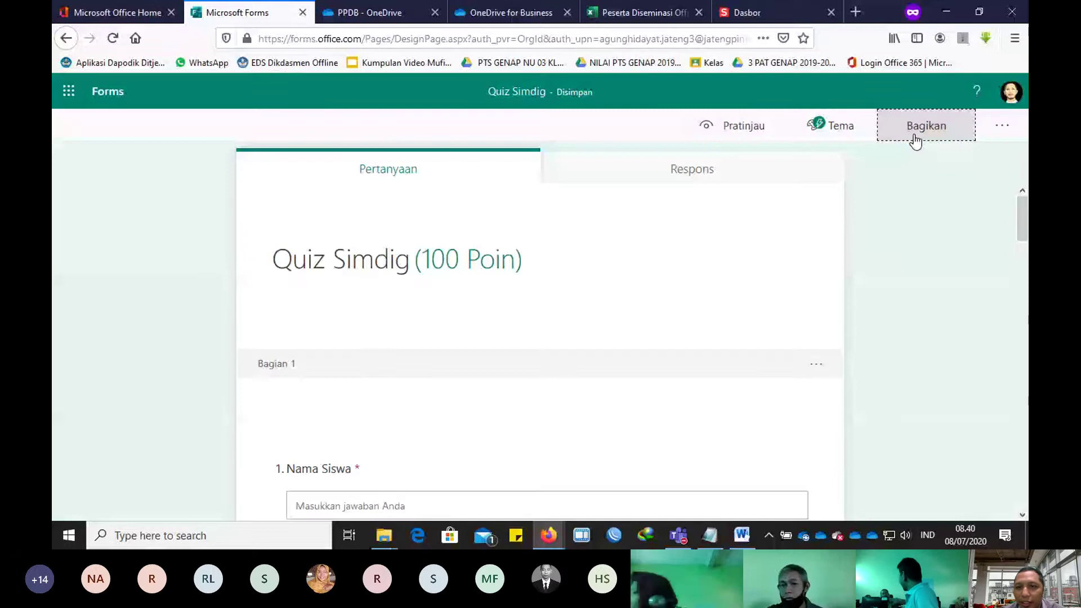
Step: Let anyone with the link respond and paste the response link into Notepad
click(914, 141)
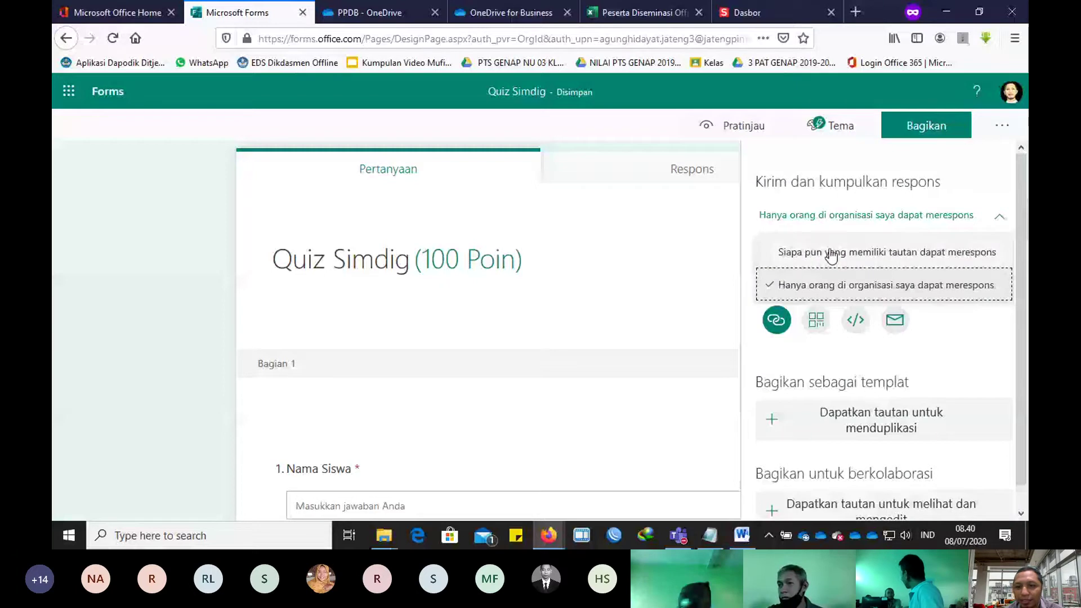
click(832, 254)
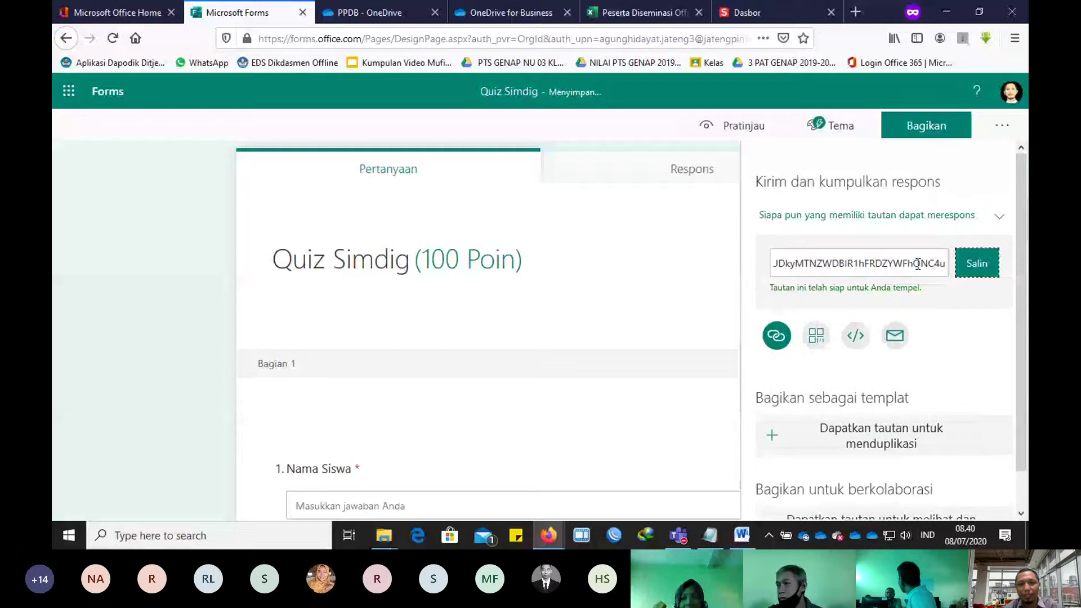
key(alt+Tab)
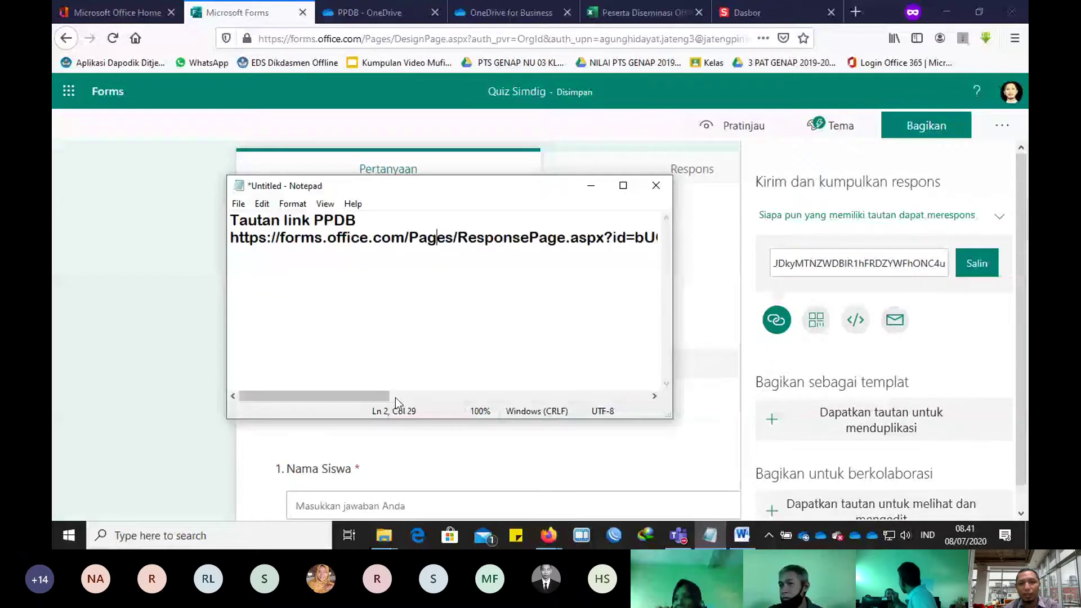
key(End)
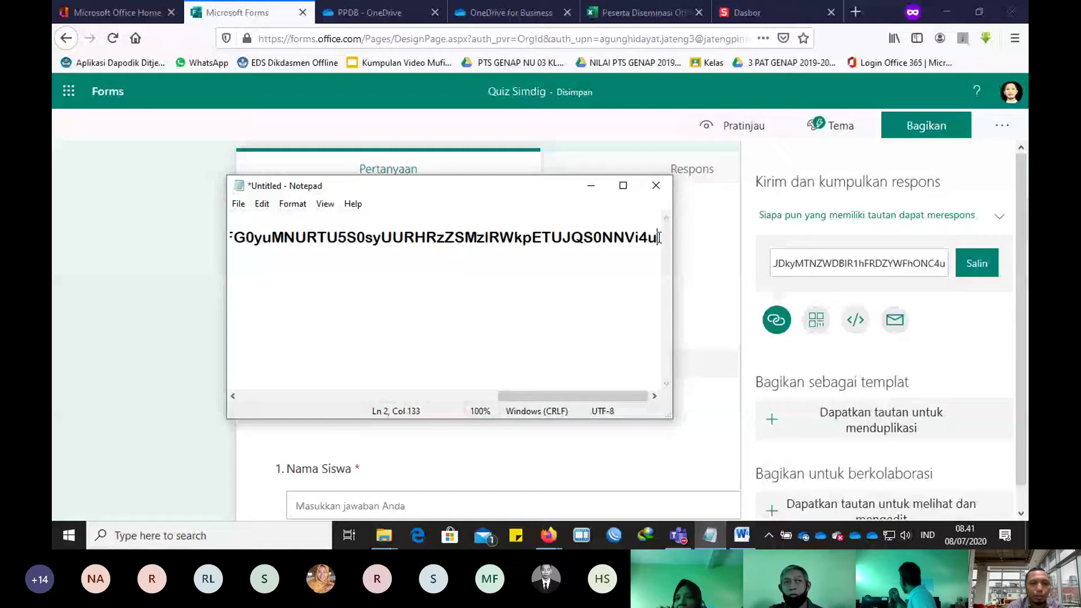
key(Down)
key(Down)
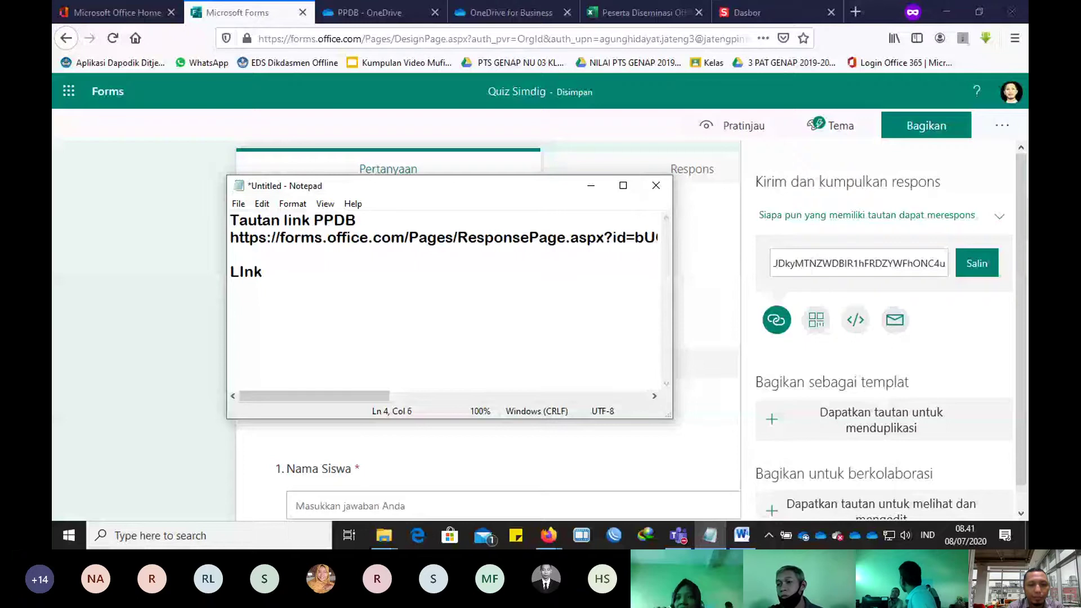
key(Return)
key(ctrl+v)
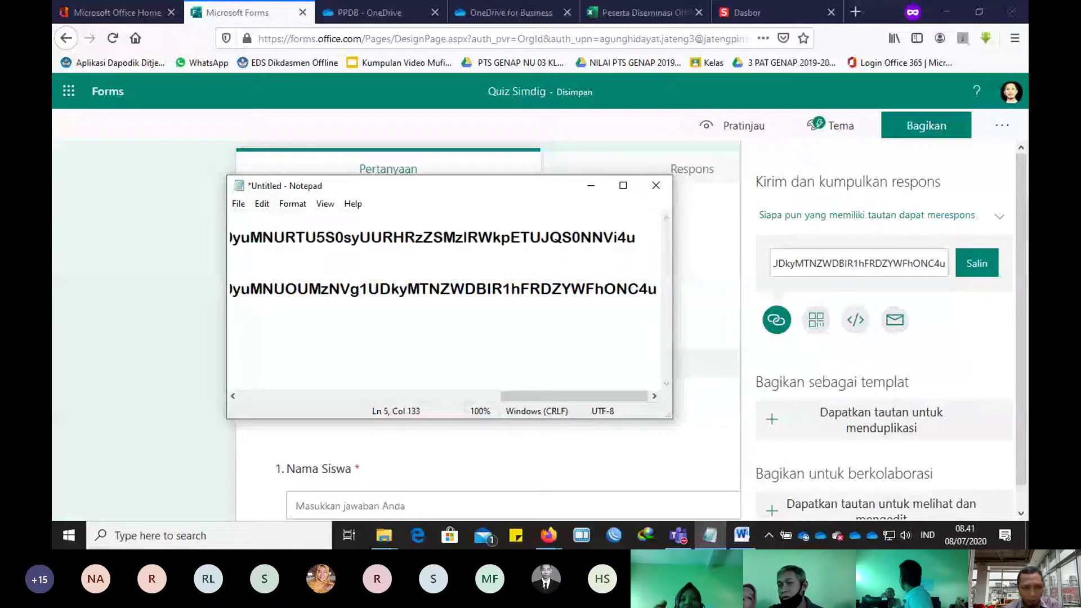
key(alt+Tab)
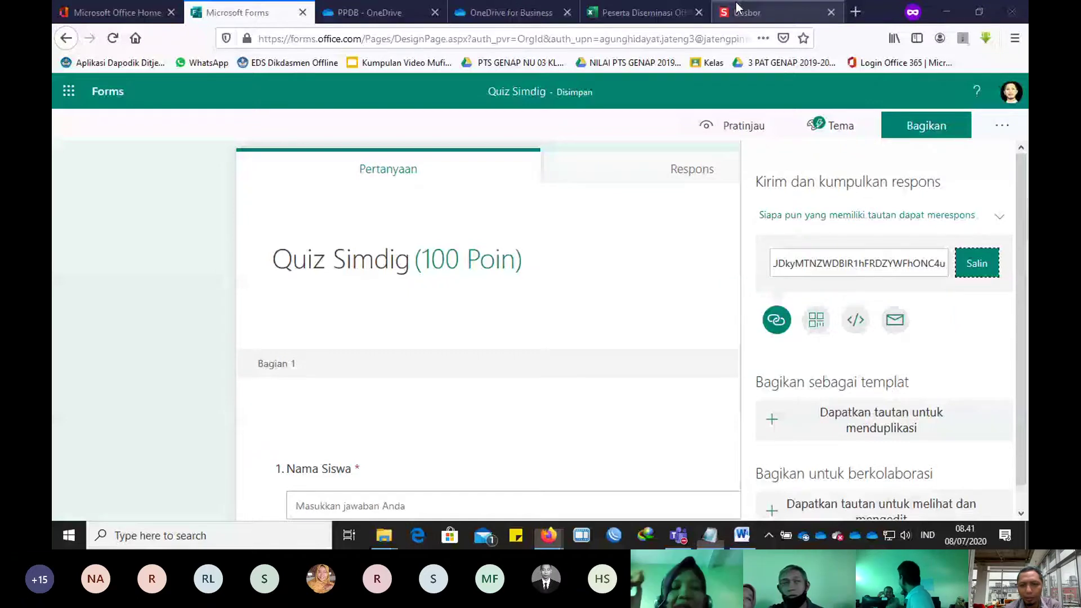
Step: Paste the PPDB short link s.id/PPDBSMKNuklirJaya into Notepad, leaving a blank line after it
click(738, 10)
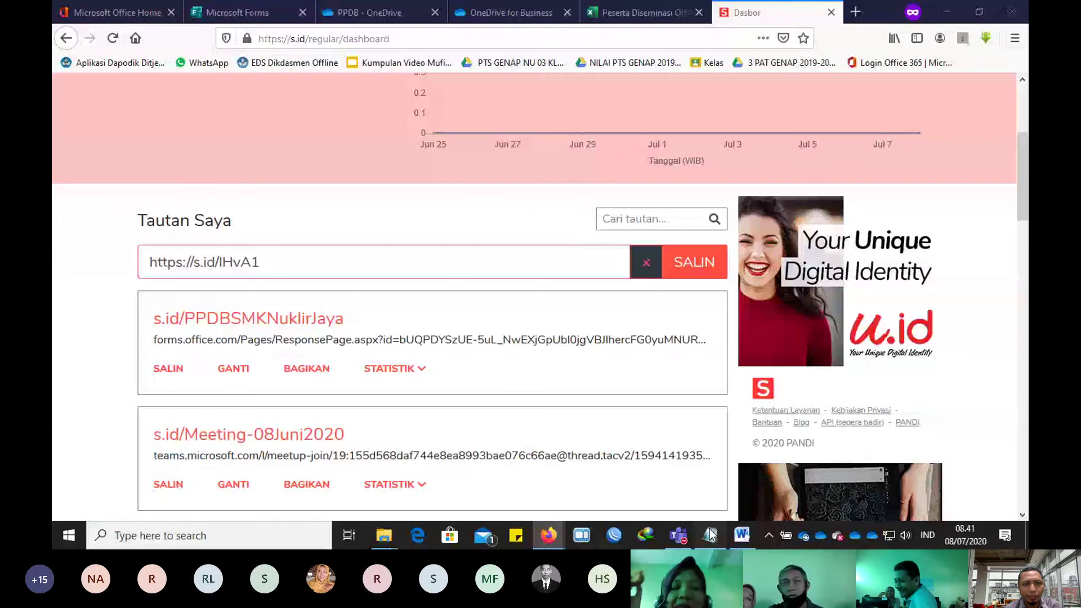
click(711, 535)
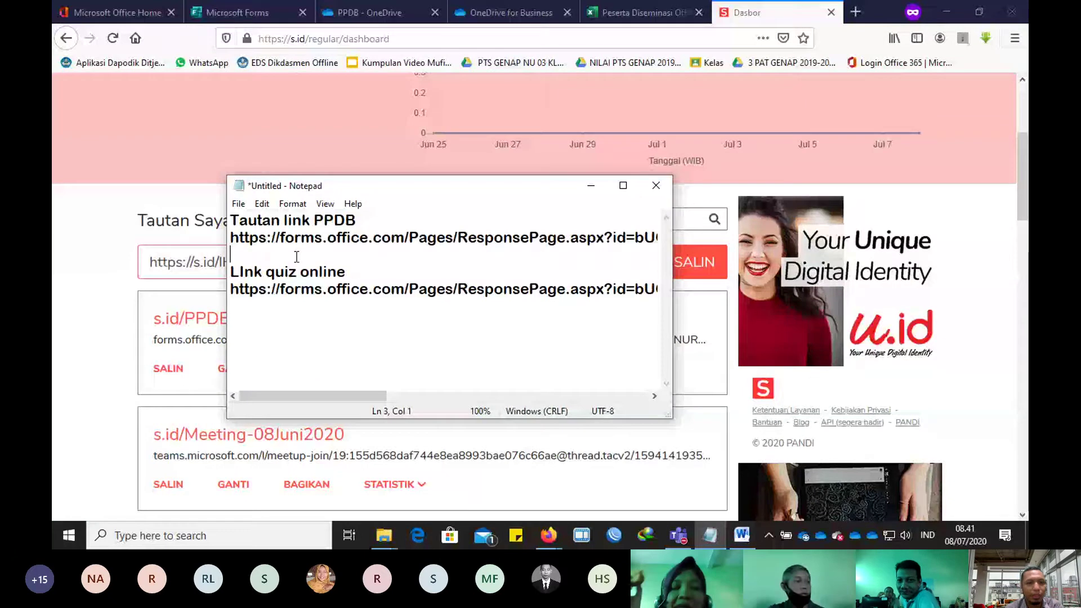
text(https://s.id/PPDBSMKNuklirJaya)
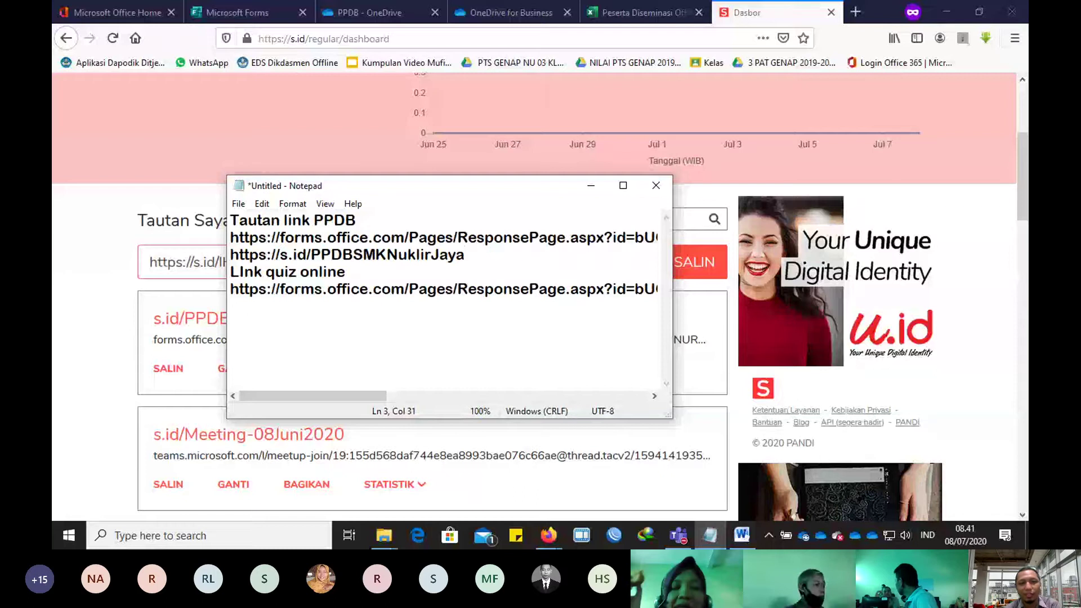
key(Return)
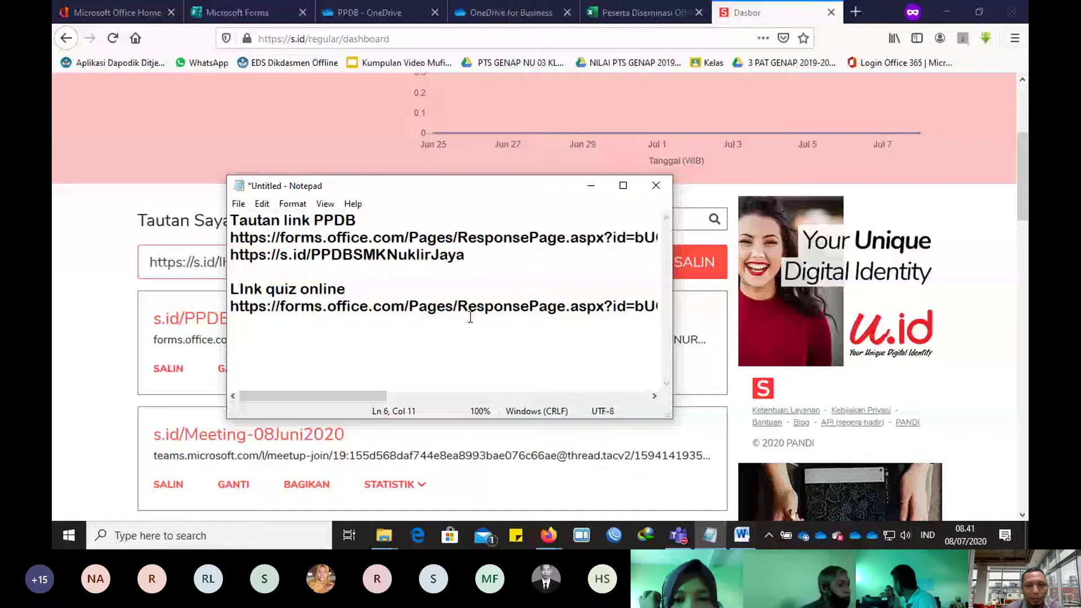
key(alt+Tab)
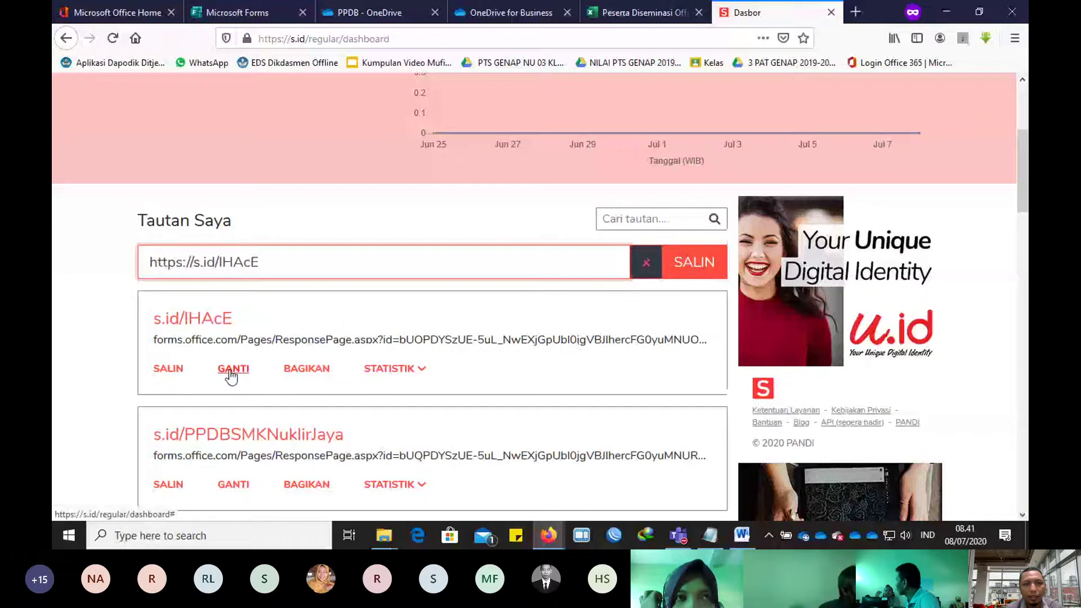
Step: Change the quiz short link's ending to Quizonline-Simdig, save it, and copy the new link
click(255, 336)
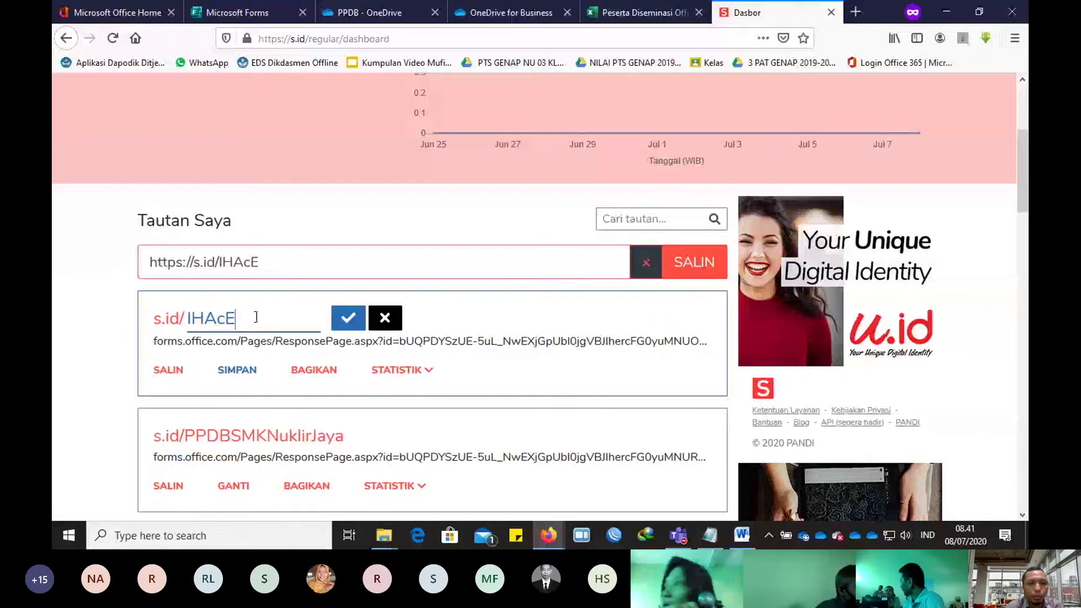
drag(256, 317, 170, 325)
text(qui)
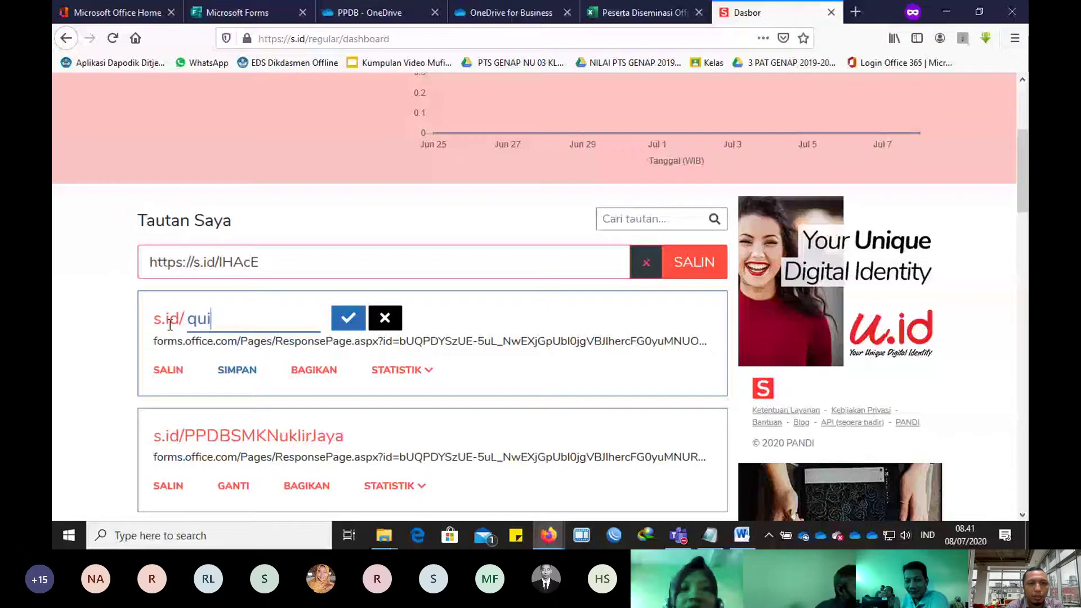
text(zonline)
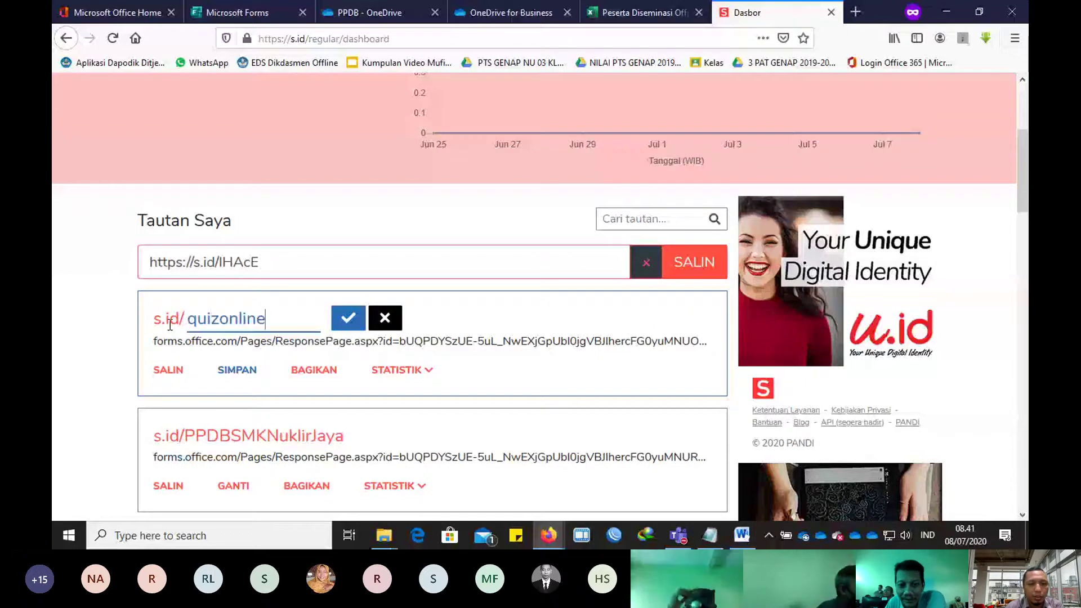
text(-)
click(189, 326)
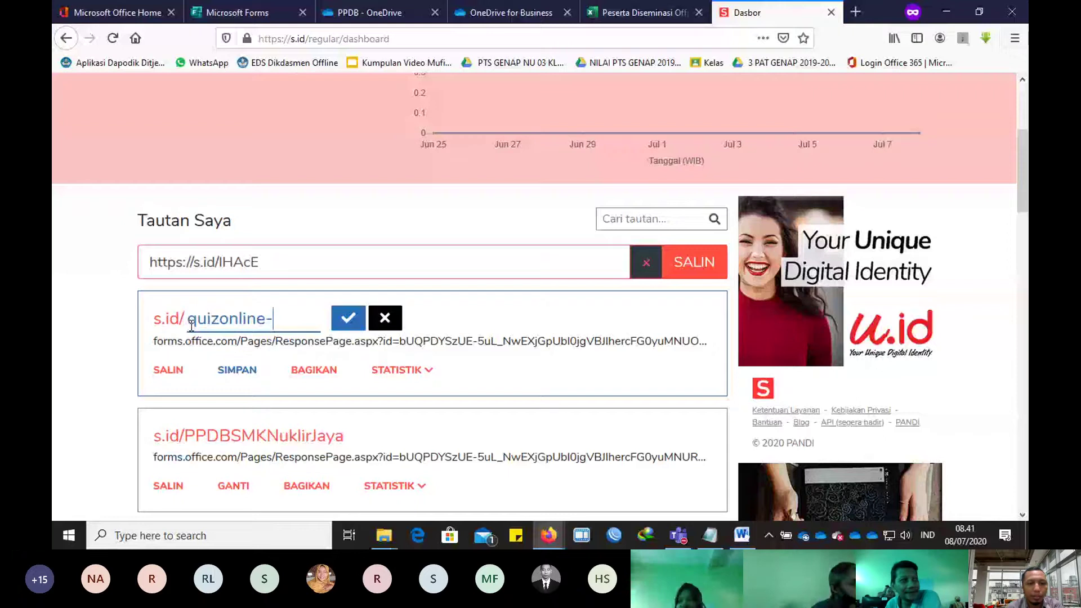
text(Simdig)
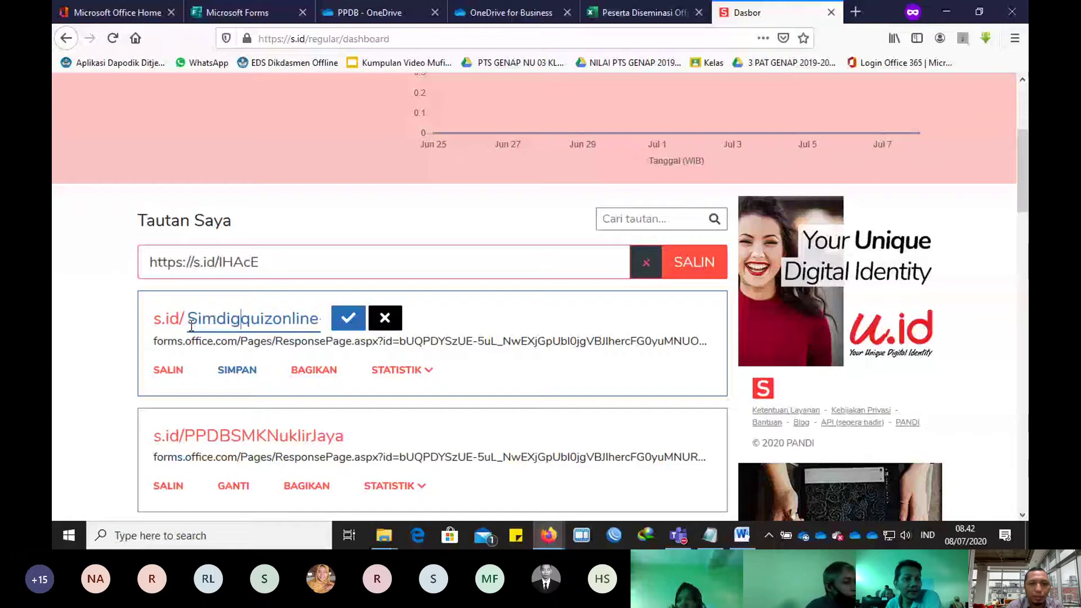
text(-----)
key(BackSpace)
key(BackSpace)
key(BackSpace)
key(BackSpace)
key(BackSpace)
key(BackSpace)
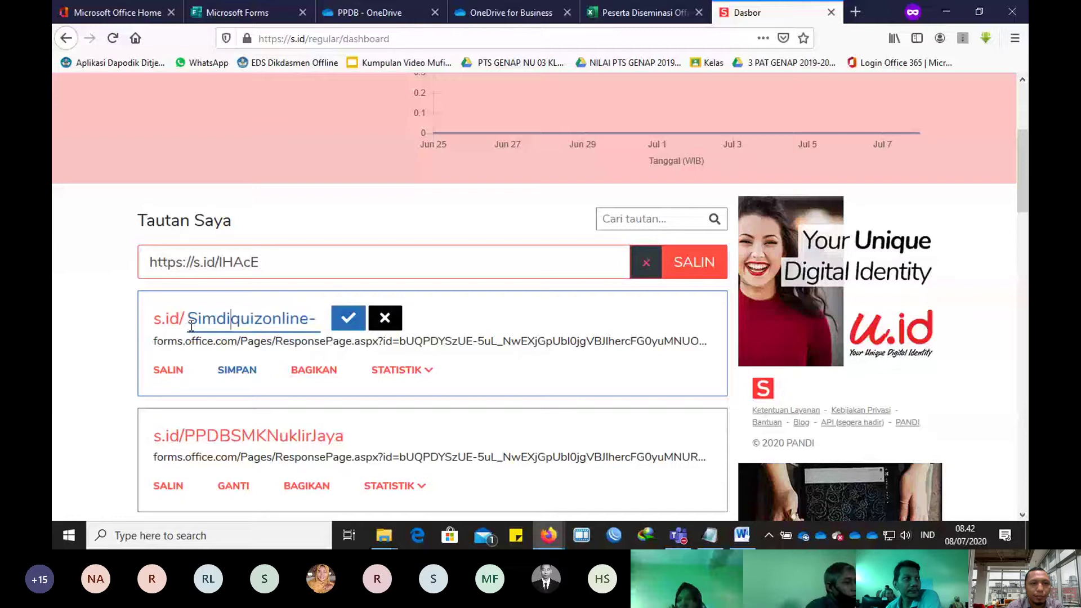
key(BackSpace)
key(BackSpace)
key(BackSpace)
key(BackSpace)
key(BackSpace)
key(Delete)
text(Q)
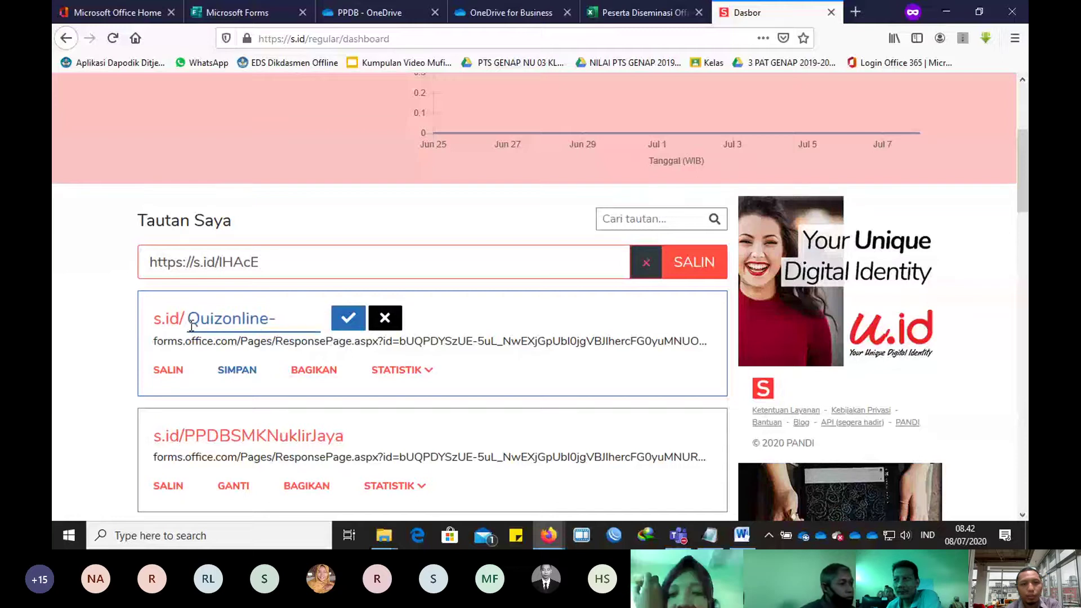
text(SImdig)
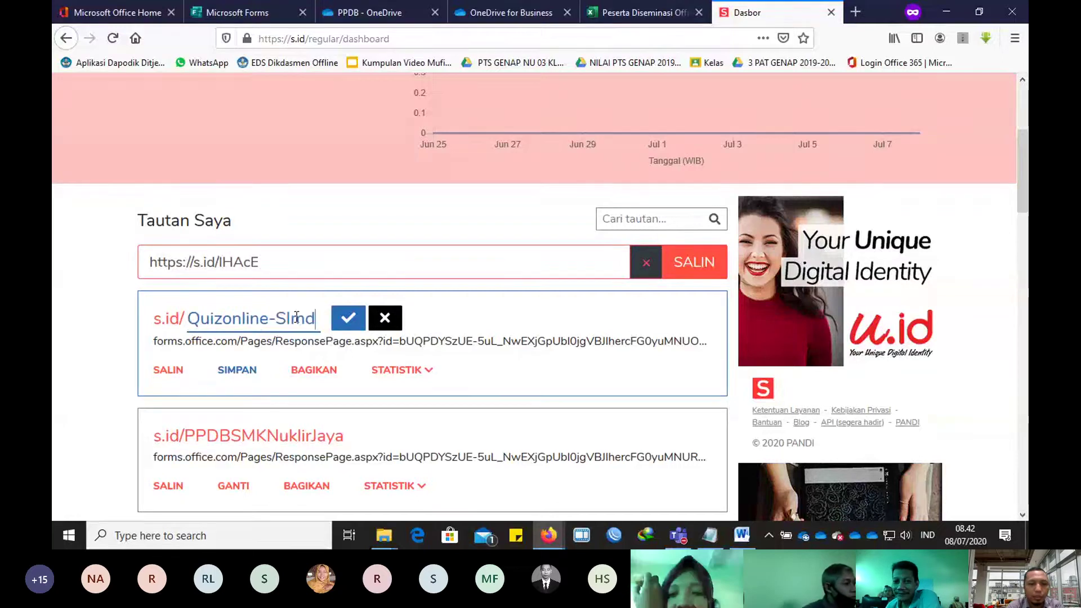
key(BackSpace)
key(BackSpace)
key(BackSpace)
key(BackSpace)
key(BackSpace)
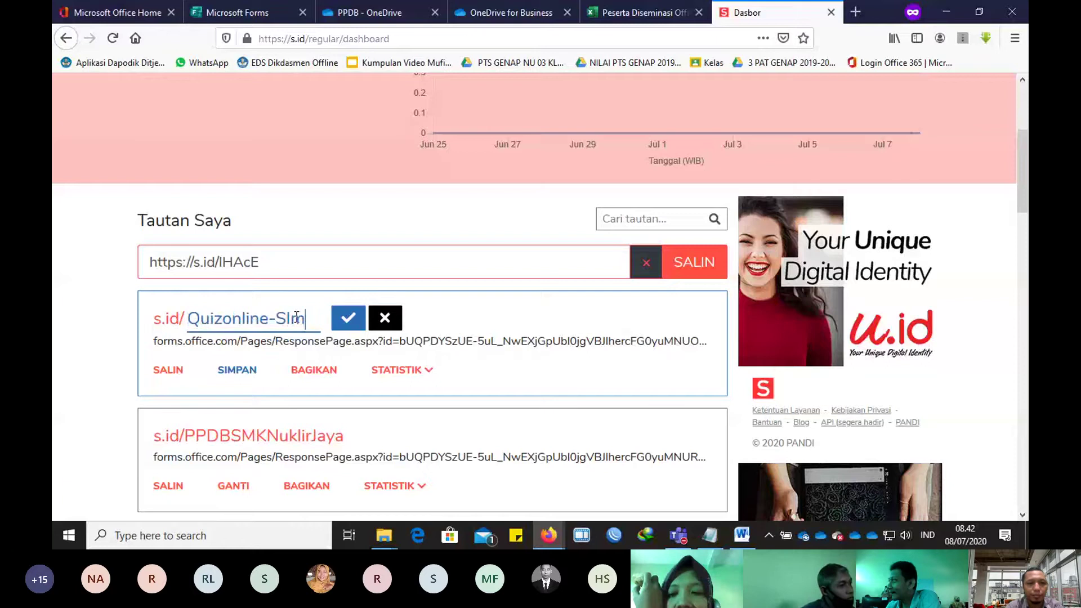
text(im)
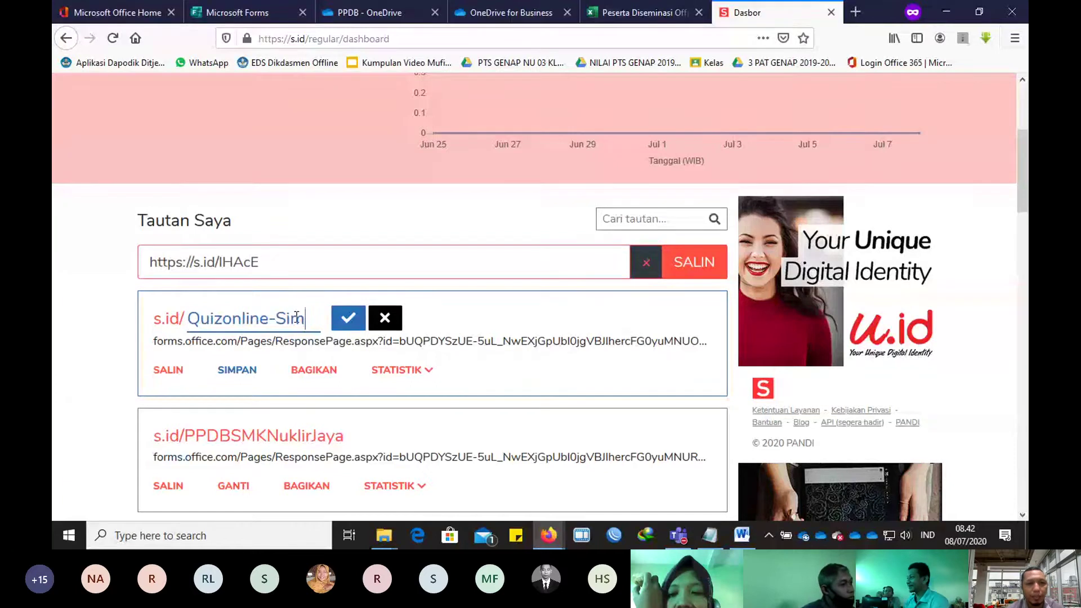
text(dig)
click(348, 319)
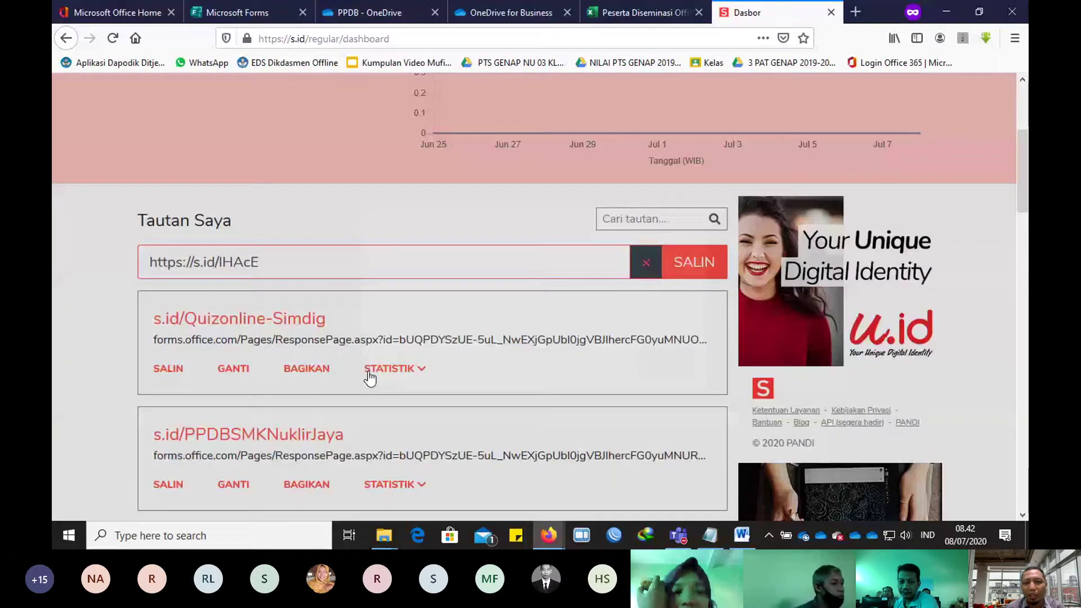
click(168, 368)
click(664, 359)
key(alt+Tab)
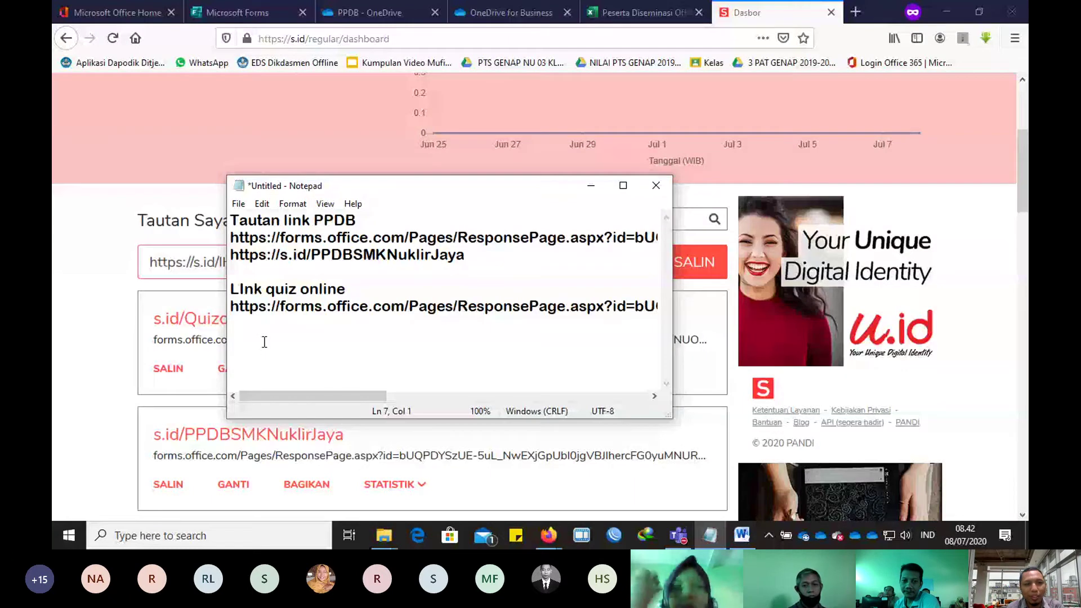
text(https://s.id/Quizonline-Simdig)
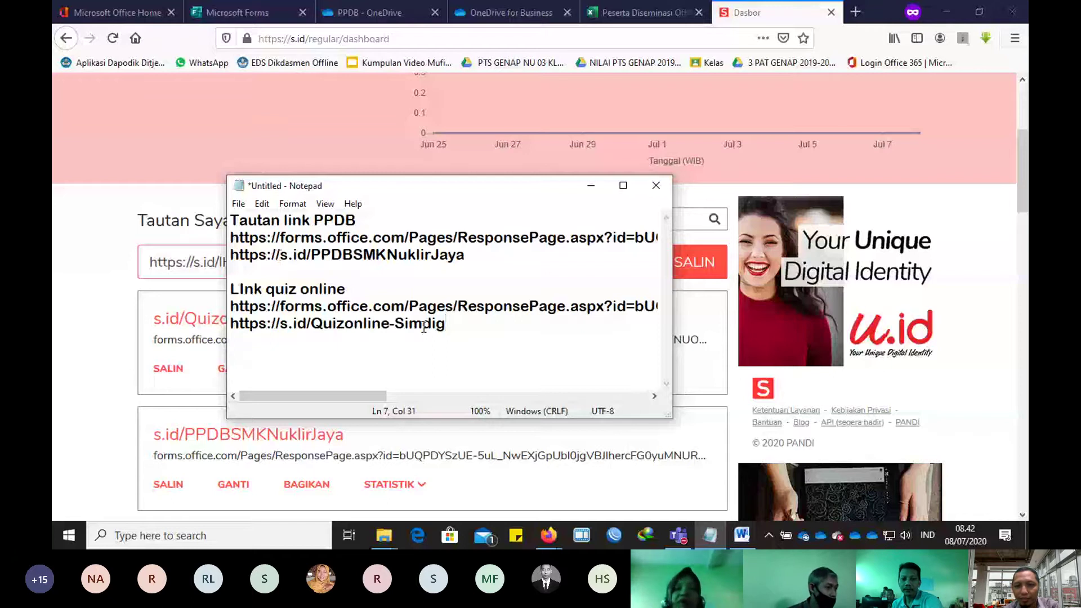
key(alt+Tab)
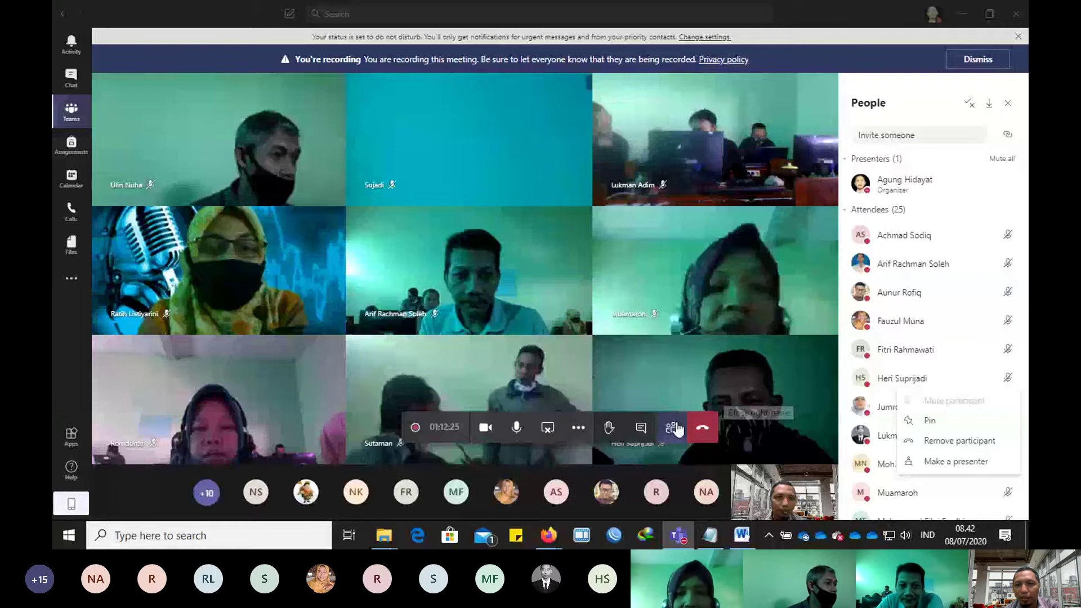
click(677, 430)
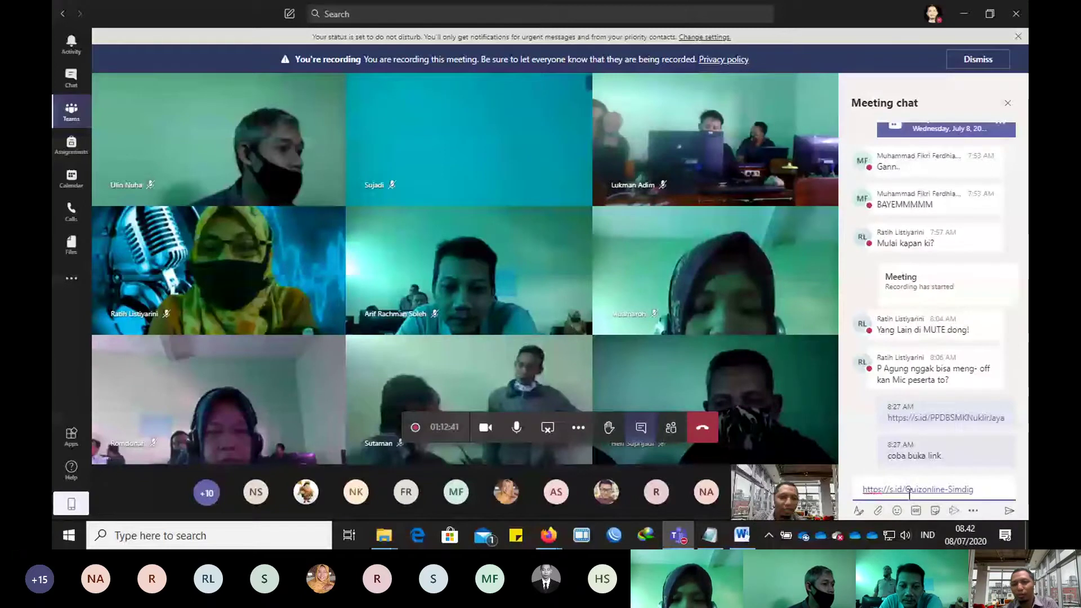
key(Return)
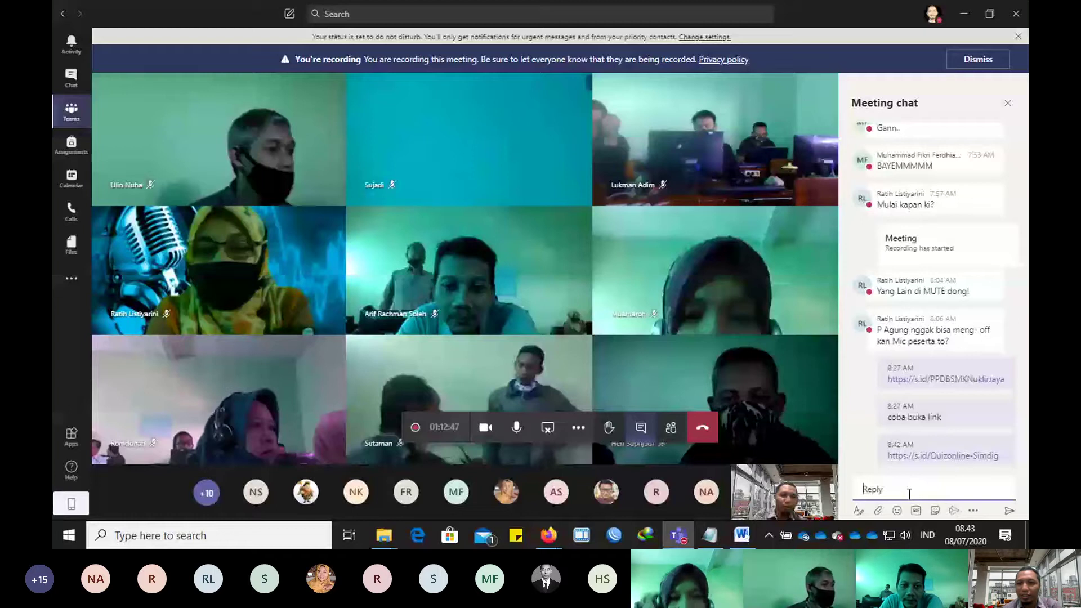
mouse_move(928, 389)
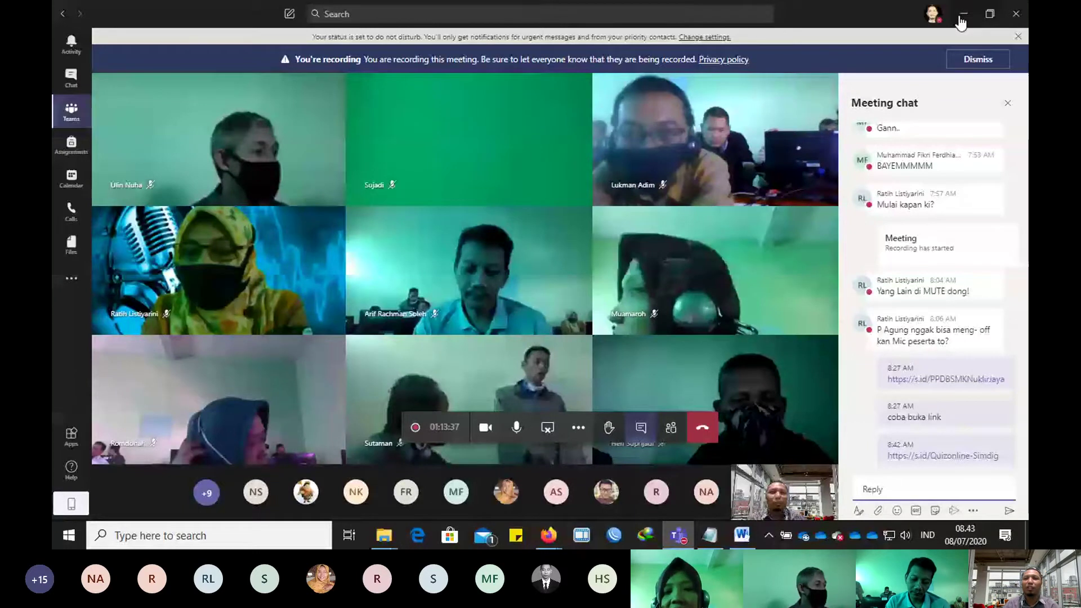
Step: Close the Teams meeting chat so the video grid fills the window, then return to the Quiz Simdig form
click(1008, 102)
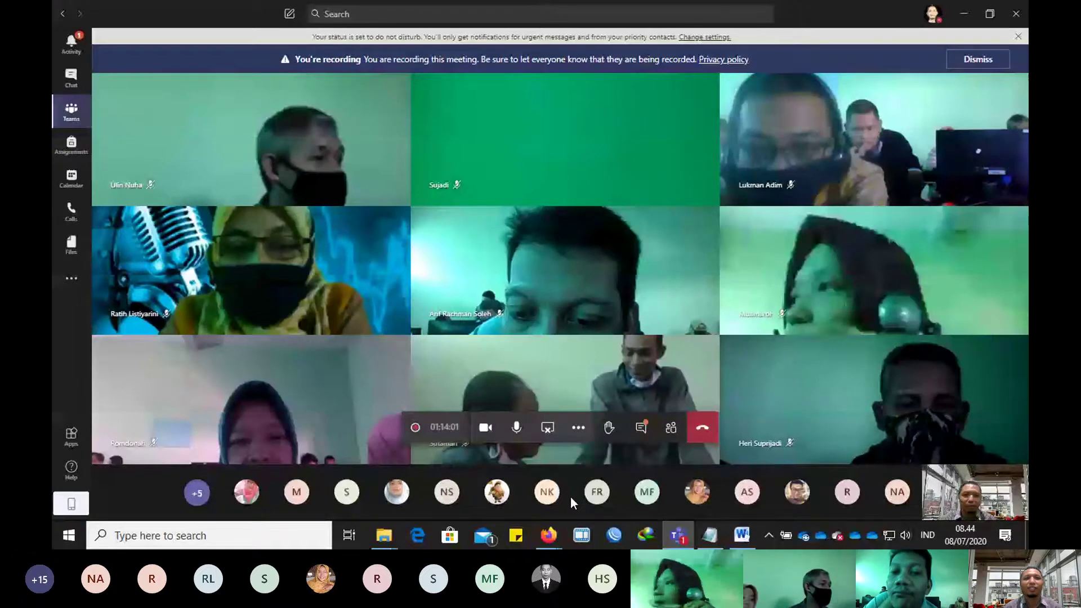
key(alt+Tab)
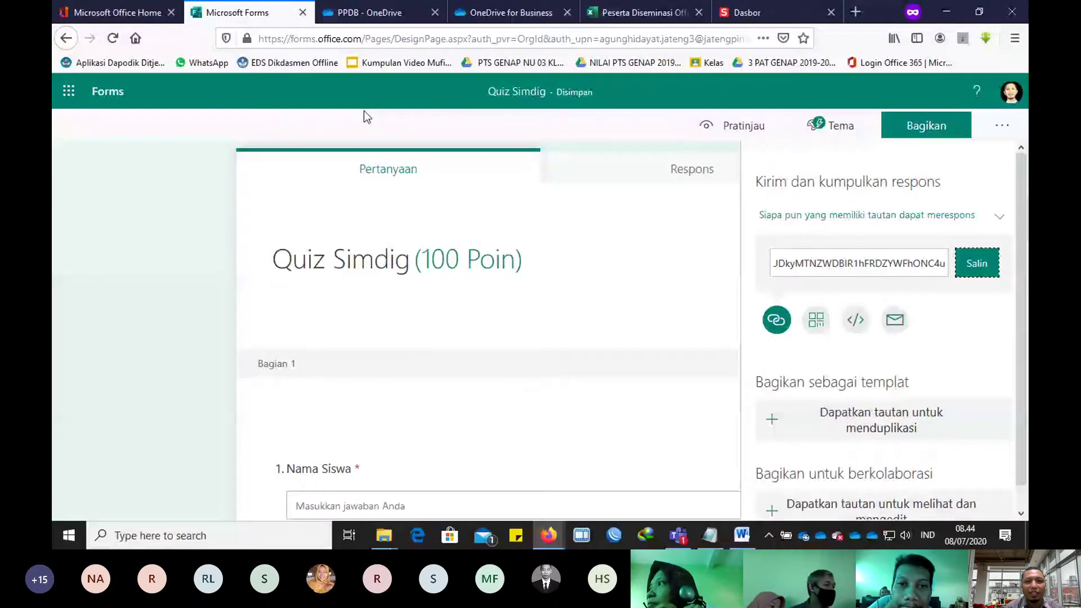
Step: Close the Microsoft Forms tab and dismiss the 'Permintaan file Anda telah dibuat!' confirmation
key(ctrl+w)
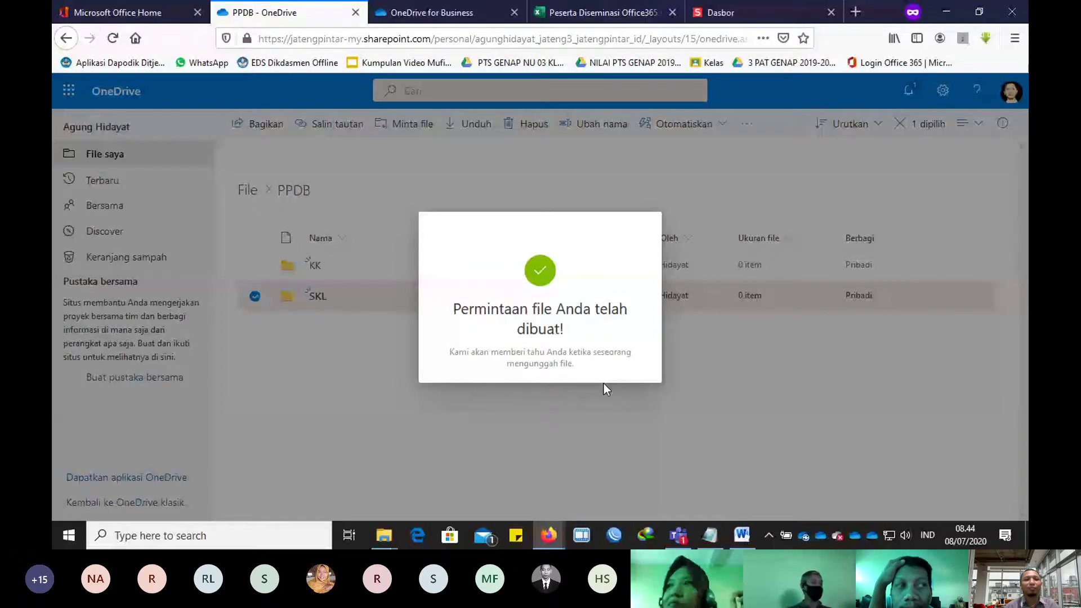
click(604, 383)
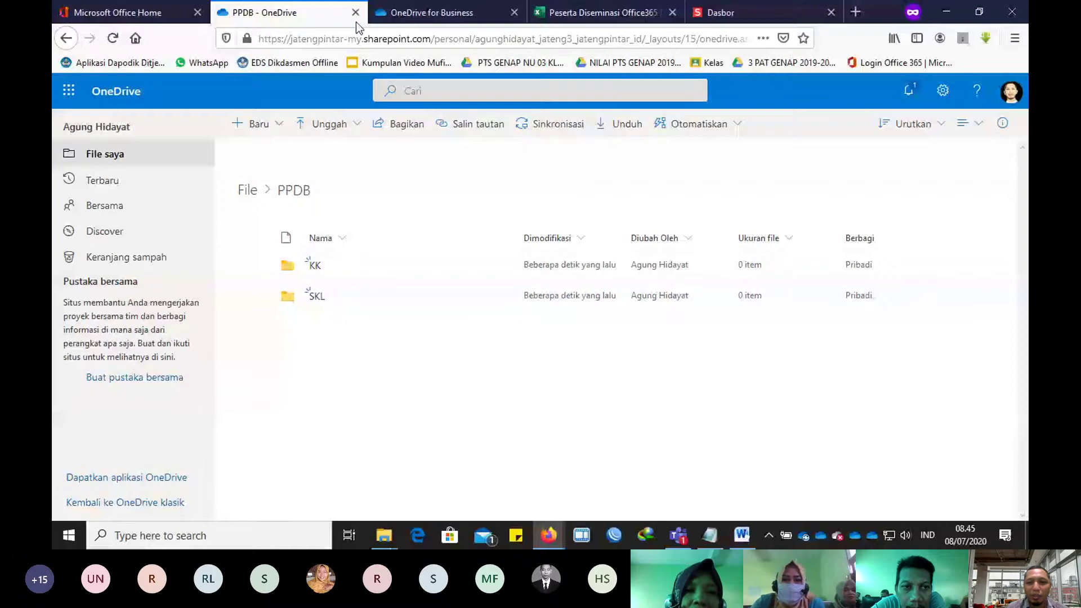
Step: Check the OneDrive for Business upload page, then return to the Teams meeting
click(383, 16)
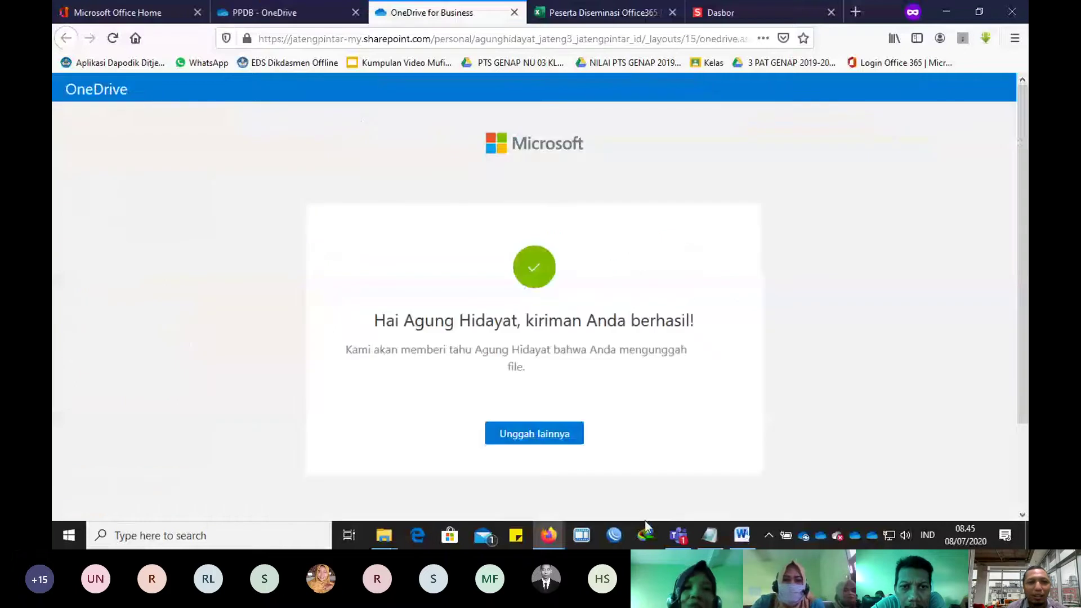
click(678, 535)
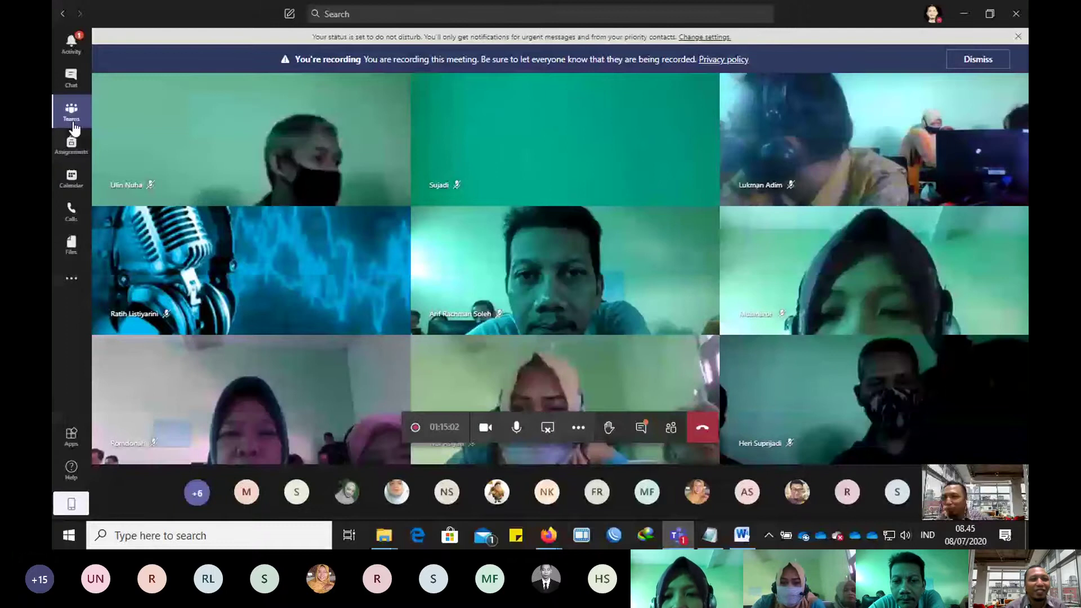
Step: Open the Materi Diseminasi channel posts and scroll up through the earlier training materials
click(71, 113)
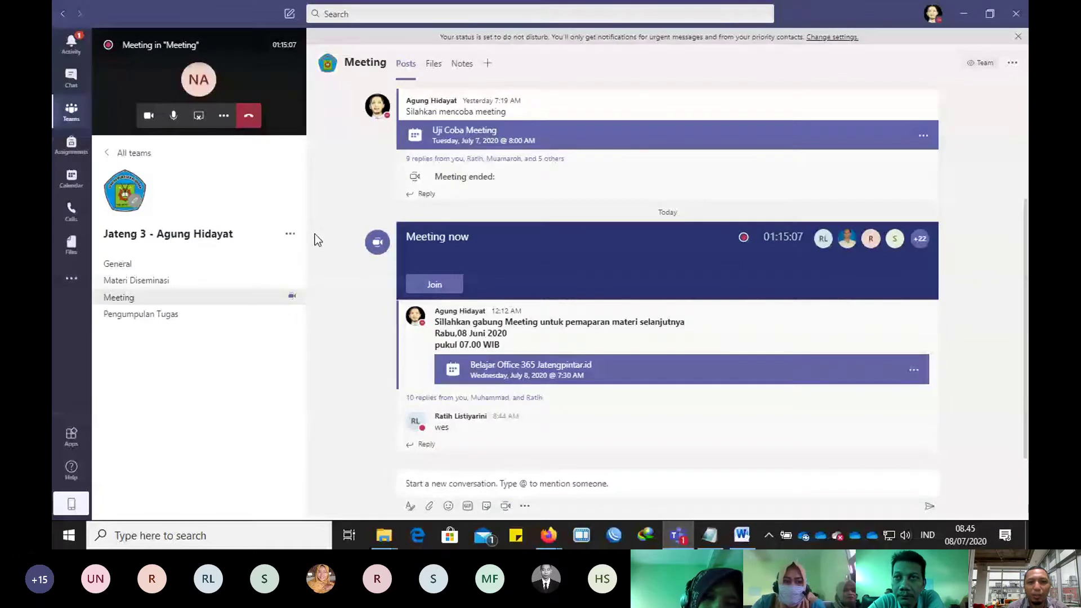
key(Up)
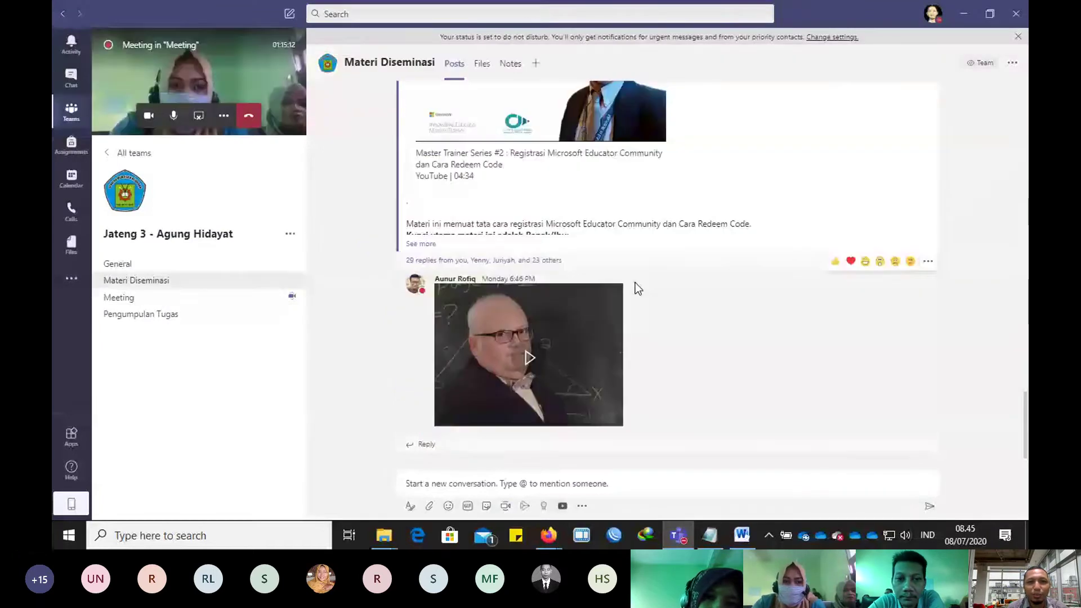
scroll(636, 283, up, 5)
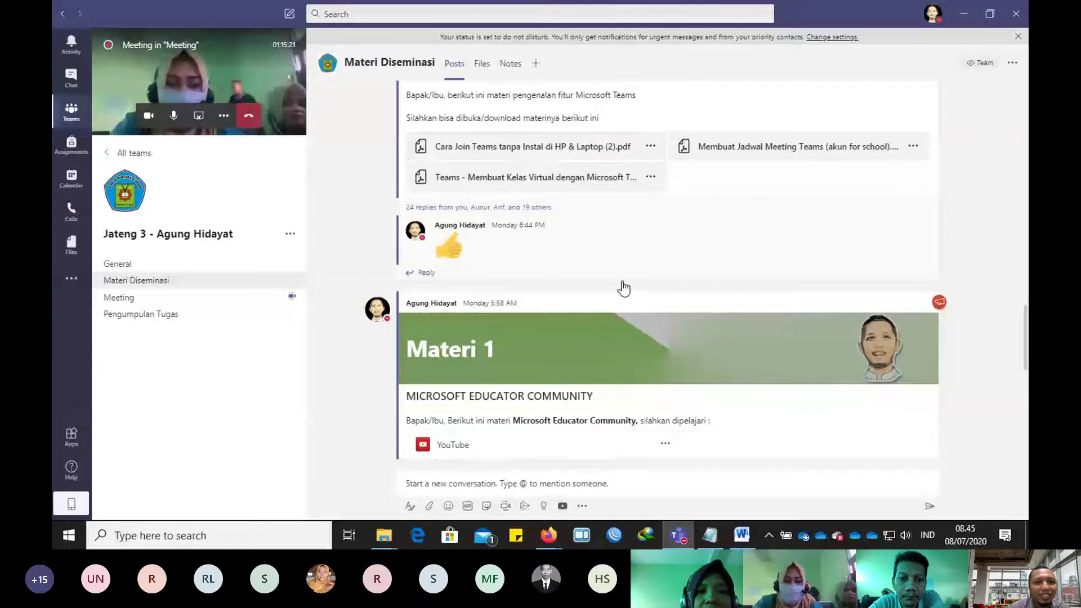
scroll(625, 288, up, 5)
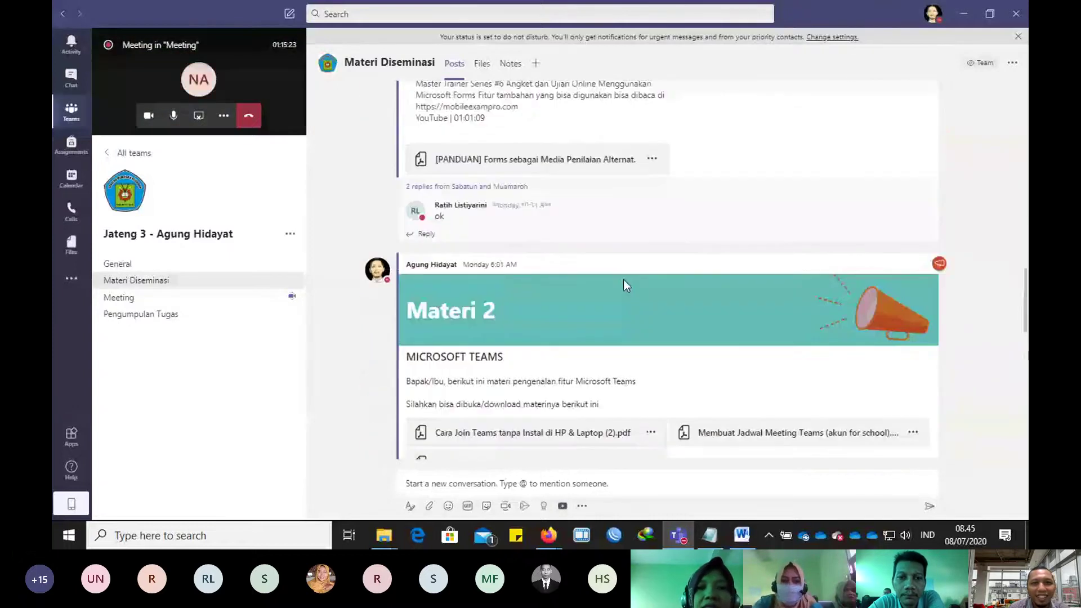
scroll(623, 280, up, 5)
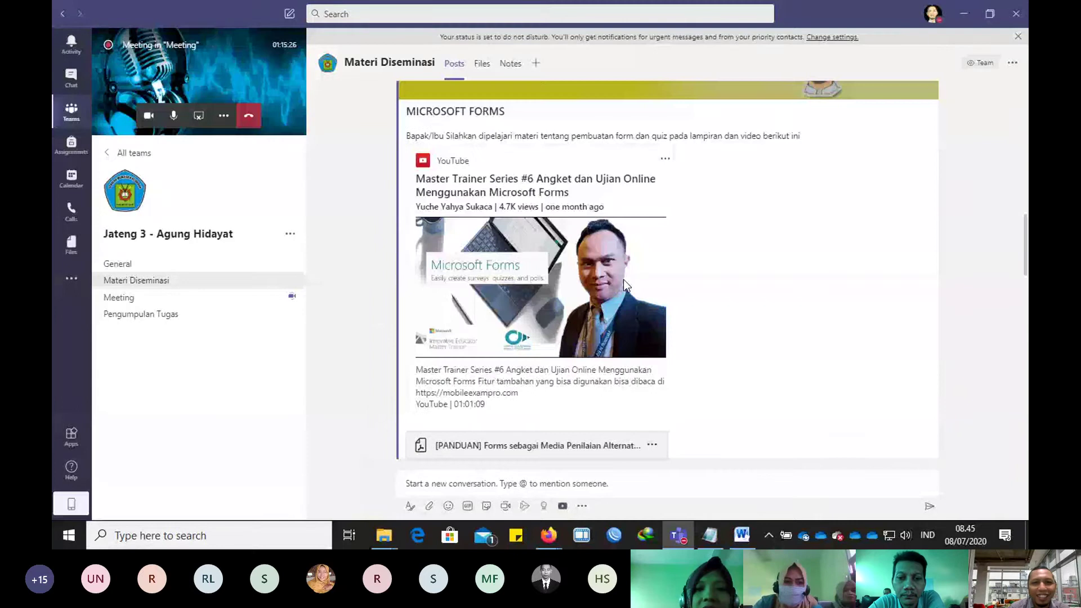
scroll(623, 280, up, 5)
scroll(625, 287, up, 3)
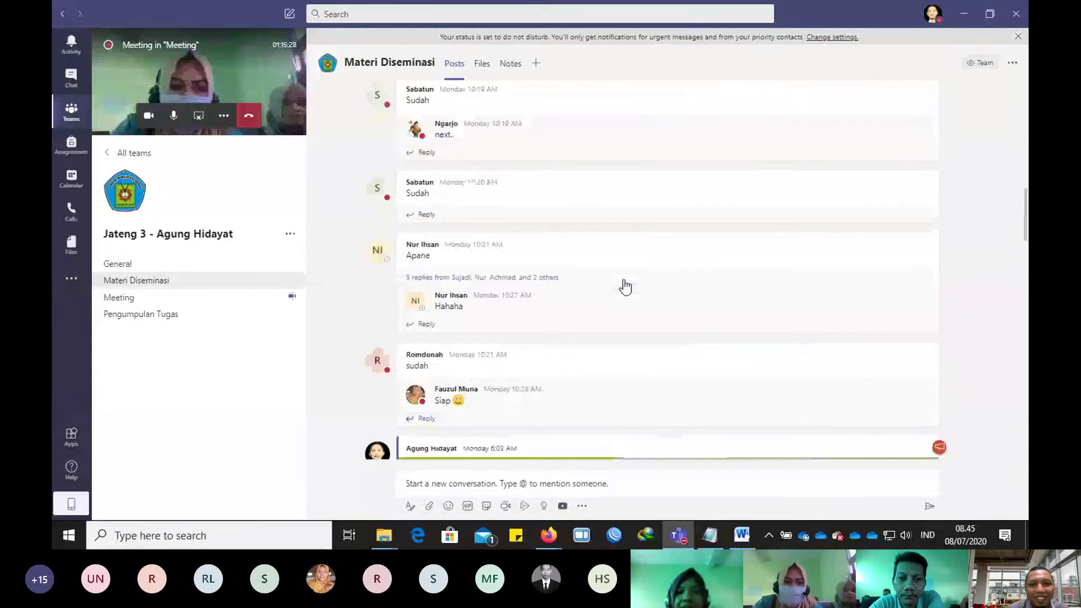
scroll(625, 287, up, 5)
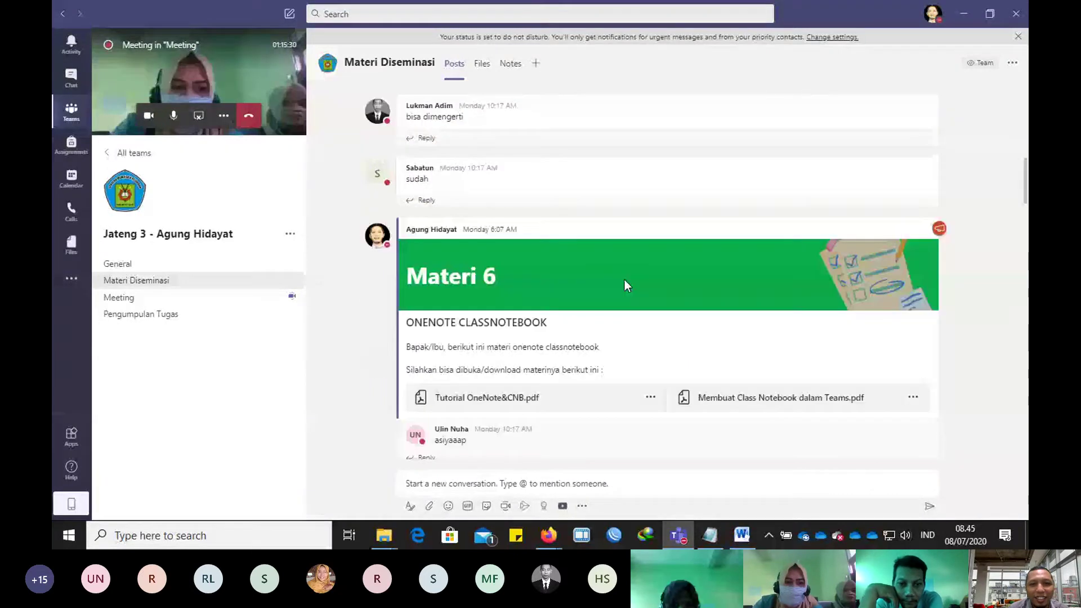
Step: Browse the Sway and Materi 4 OneDrive posts, including Panduan OneDrive.pdf
scroll(624, 286, down, 3)
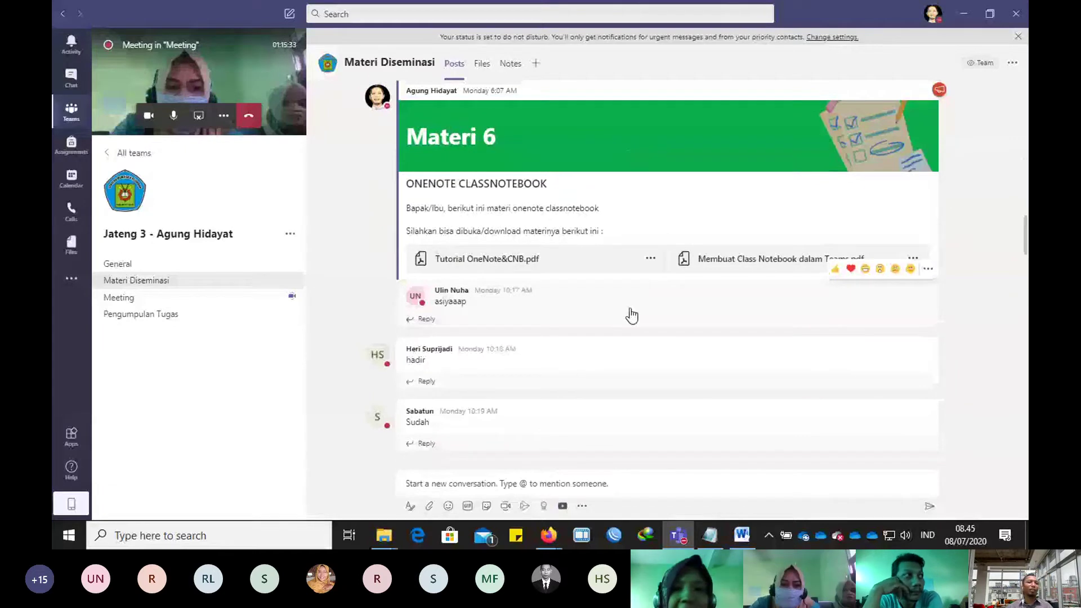
scroll(627, 314, up, 5)
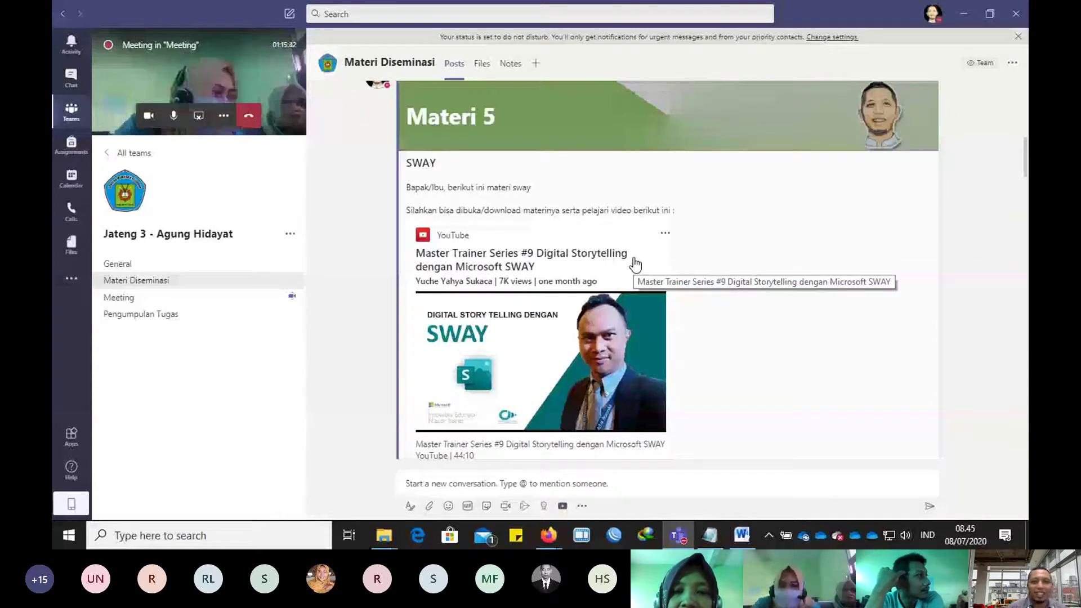
scroll(635, 263, down, 10)
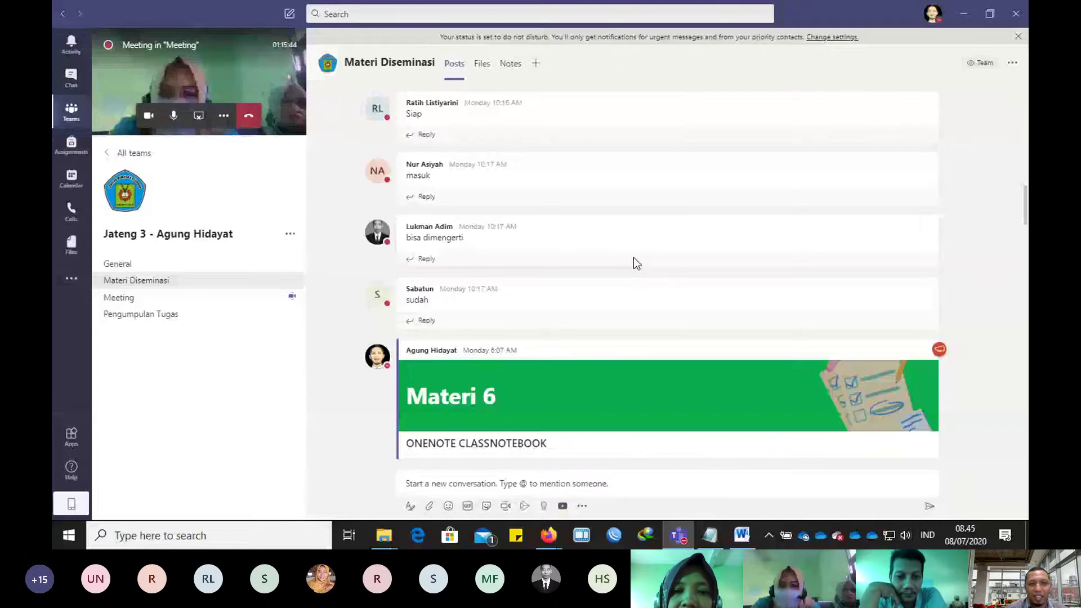
scroll(635, 263, down, 2)
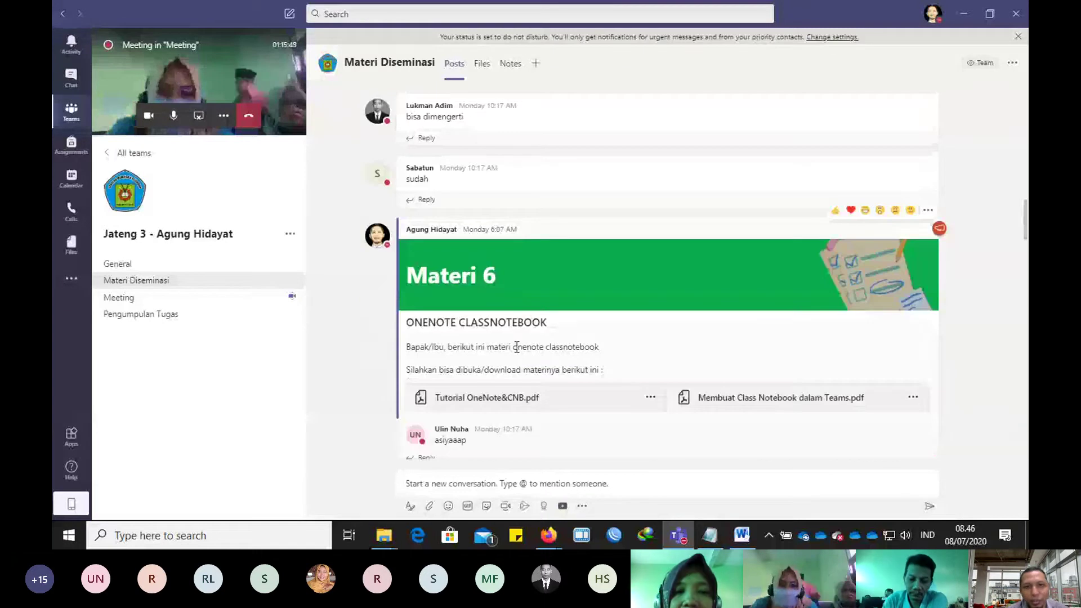
scroll(517, 346, up, 10)
scroll(515, 340, up, 10)
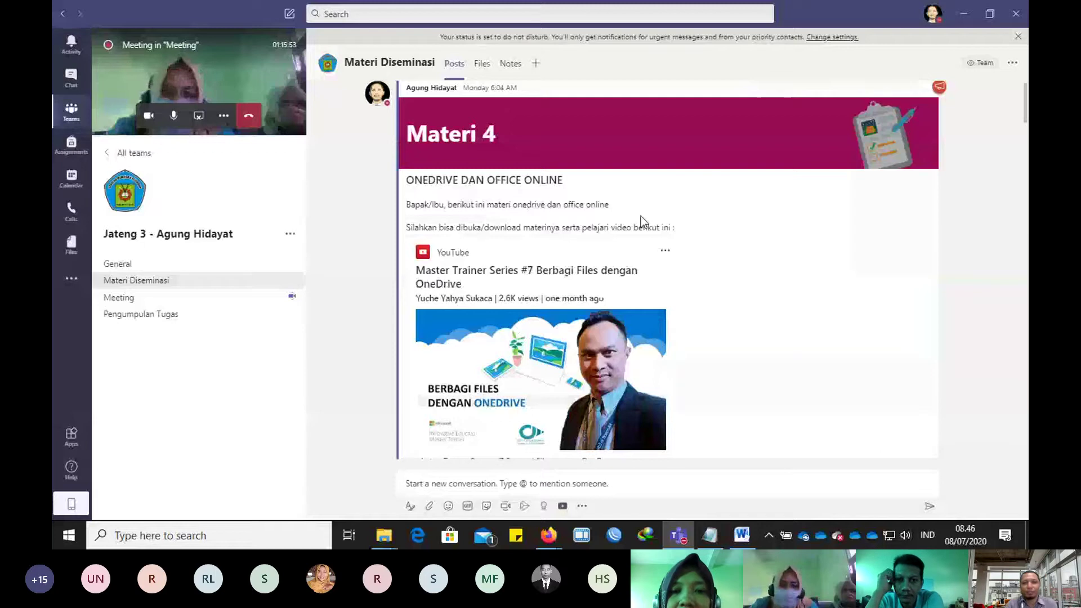
scroll(641, 219, down, 4)
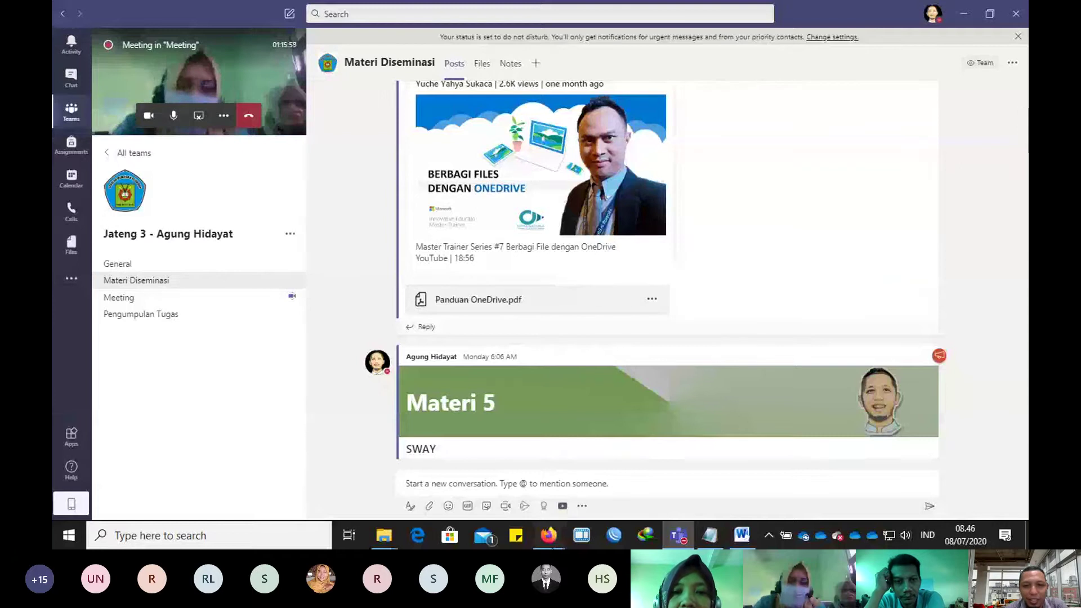
click(549, 536)
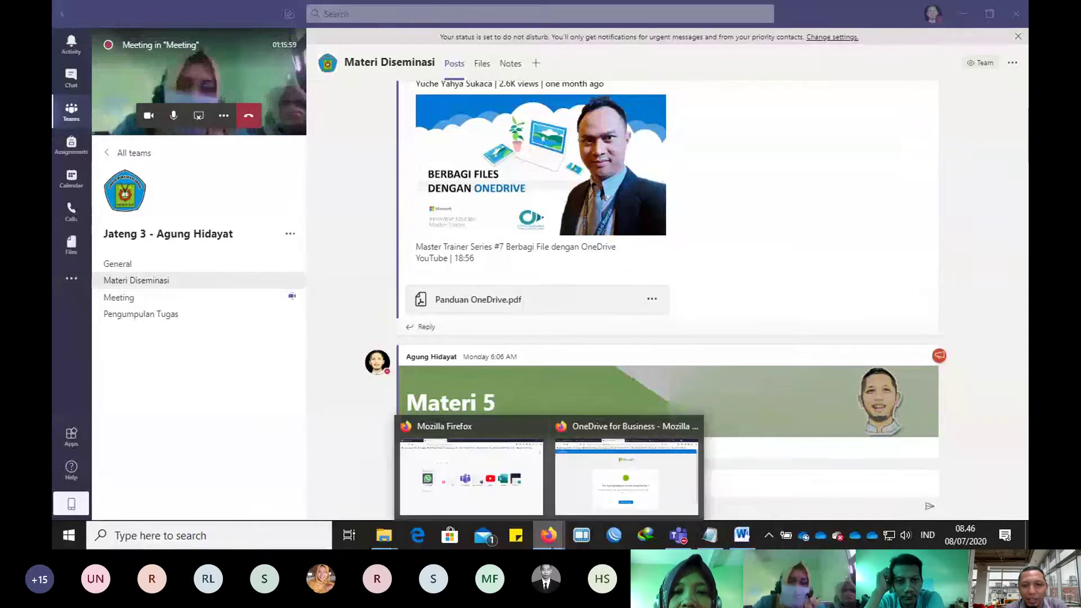
Step: Close the OneDrive upload, Excel workbook and OneDrive PPDB tabs, keeping Office 365 home, then go back to Teams
click(590, 487)
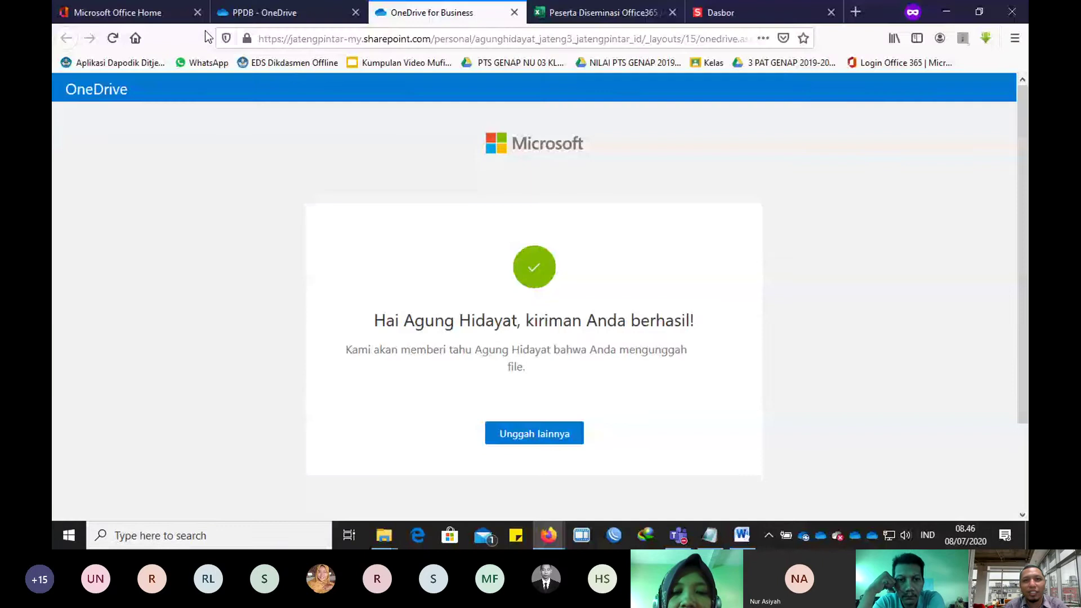
click(514, 12)
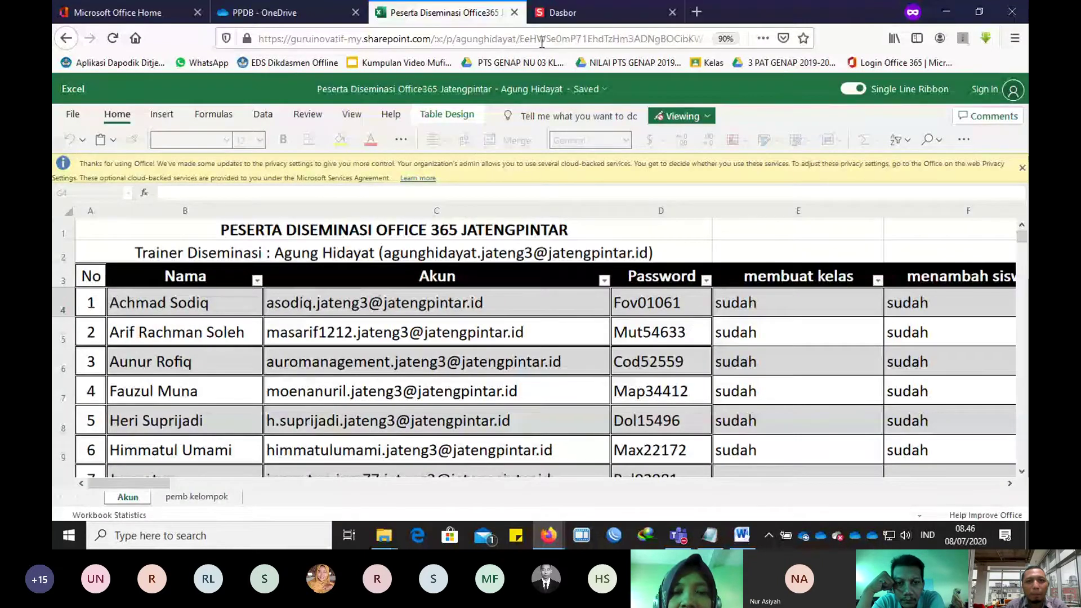
click(514, 12)
click(355, 13)
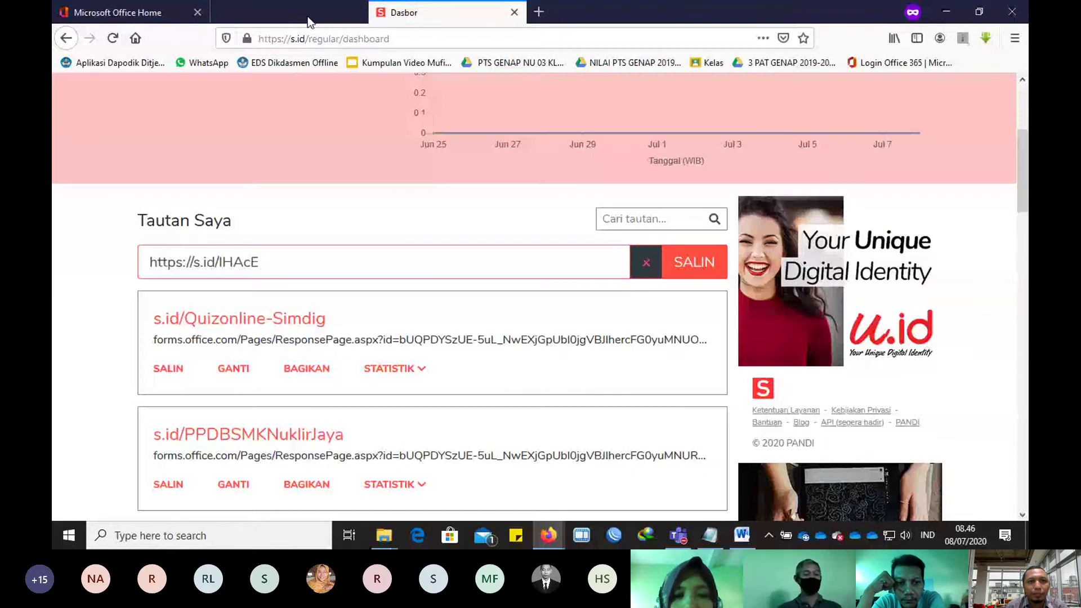
click(101, 14)
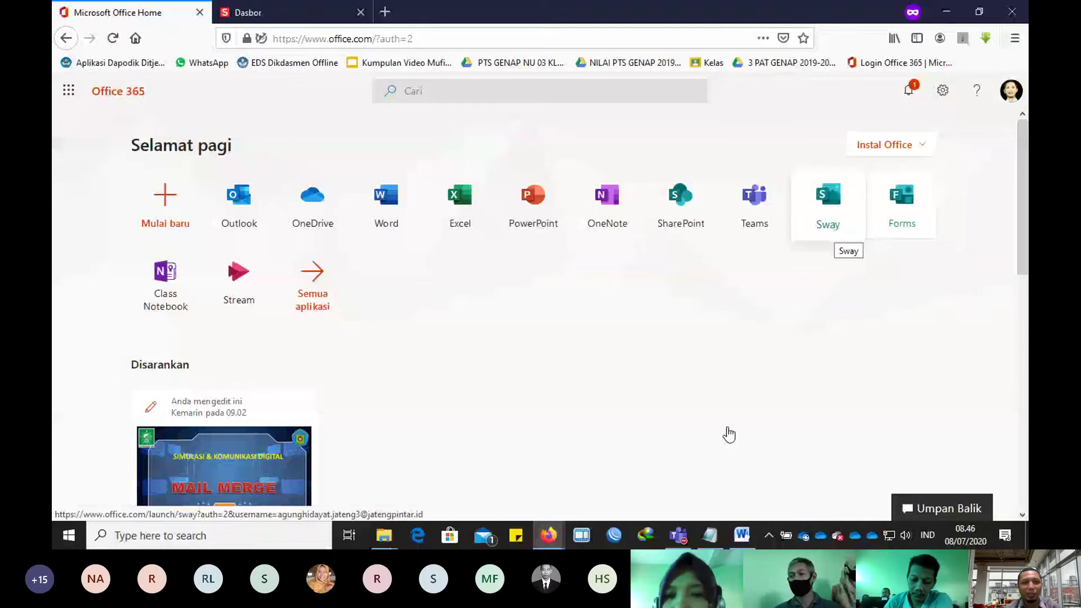
key(alt+Tab)
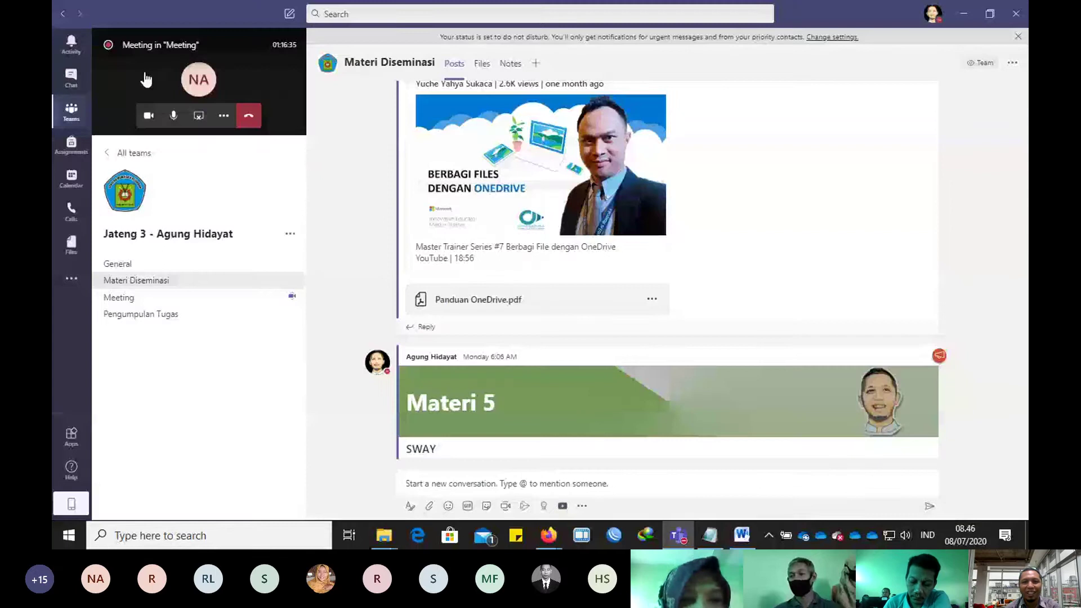
Step: Bring the Teams meeting back to its full video grid view
click(145, 79)
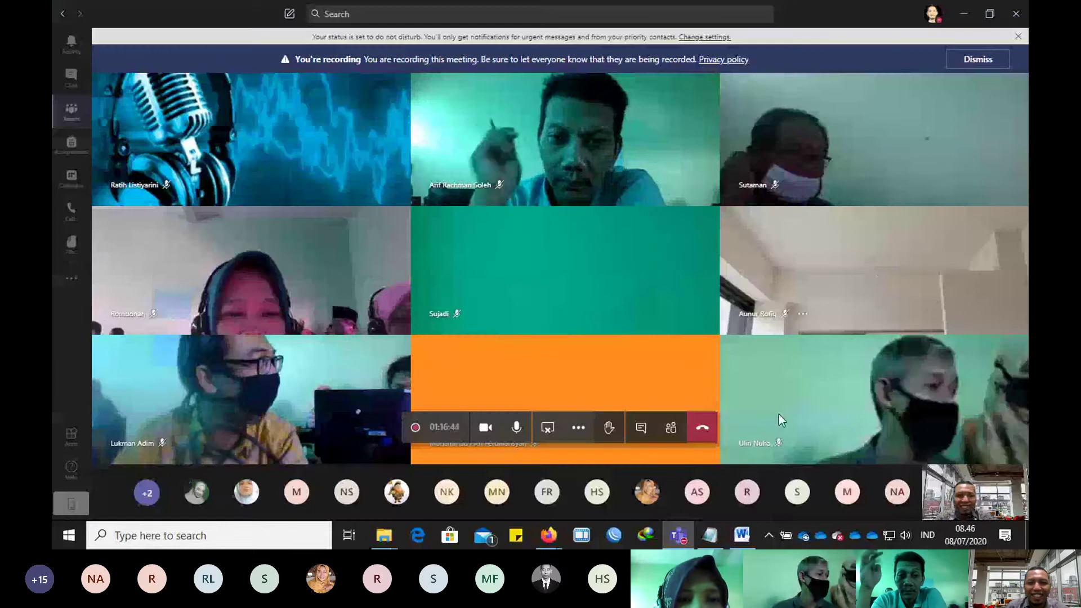
click(549, 536)
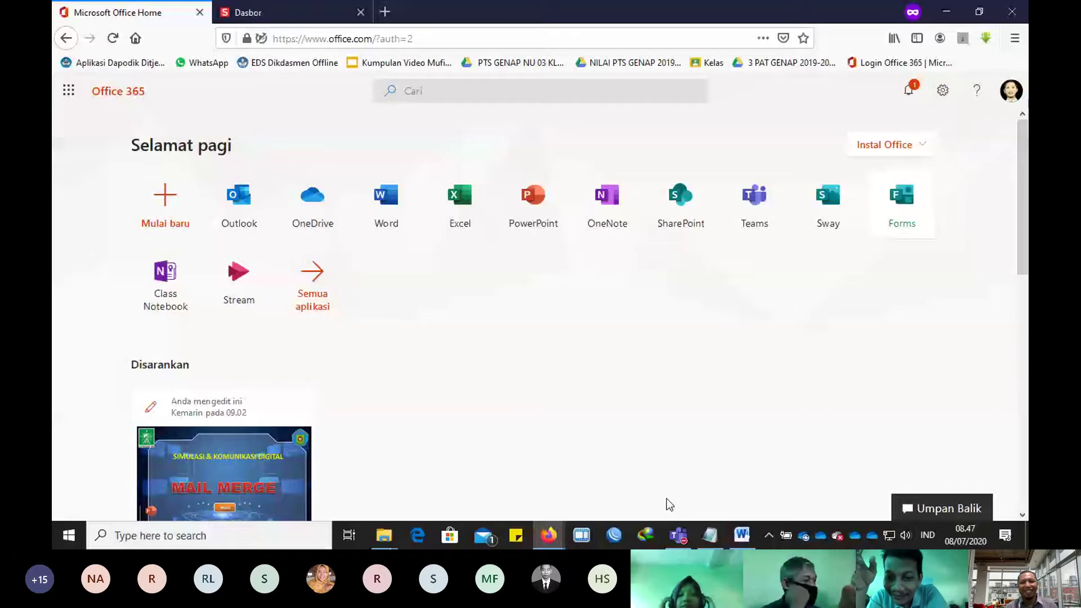
key(alt+Tab)
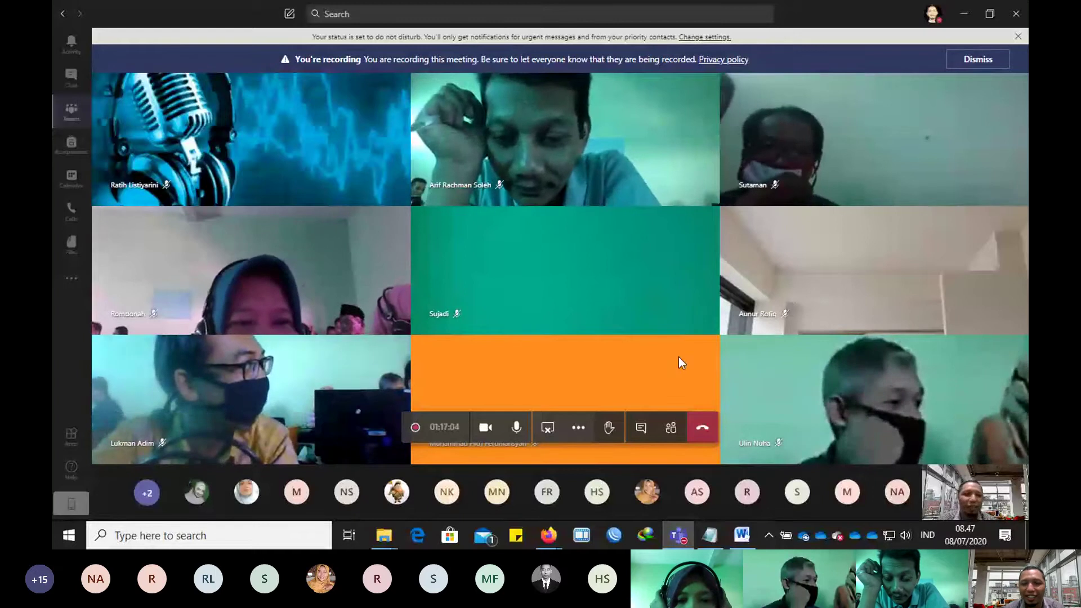
Step: Check the meeting chat and participants list, then go back to the Office 365 home page
click(642, 431)
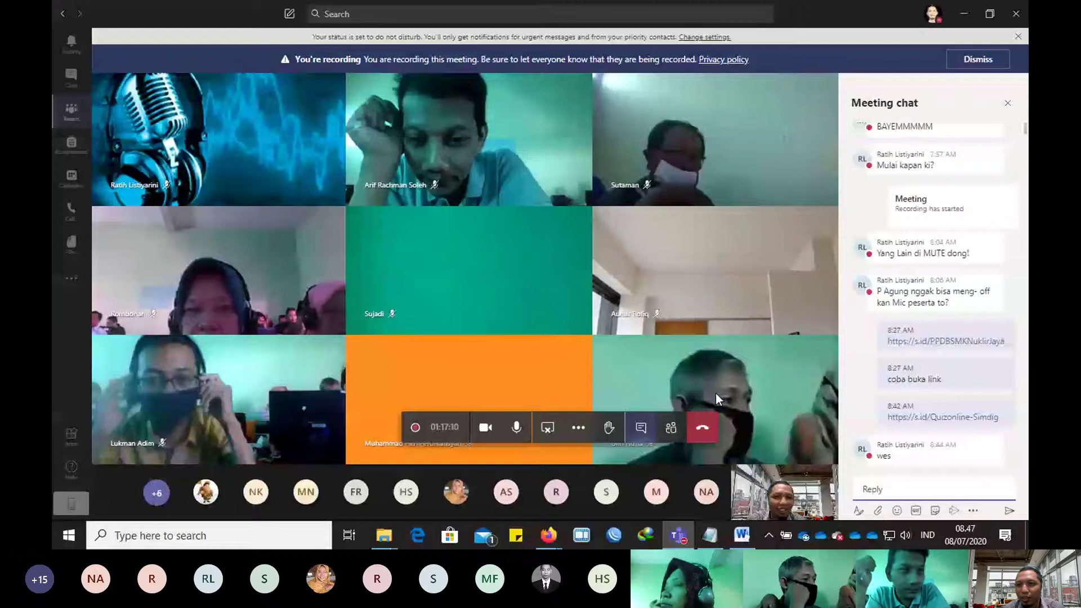
click(670, 427)
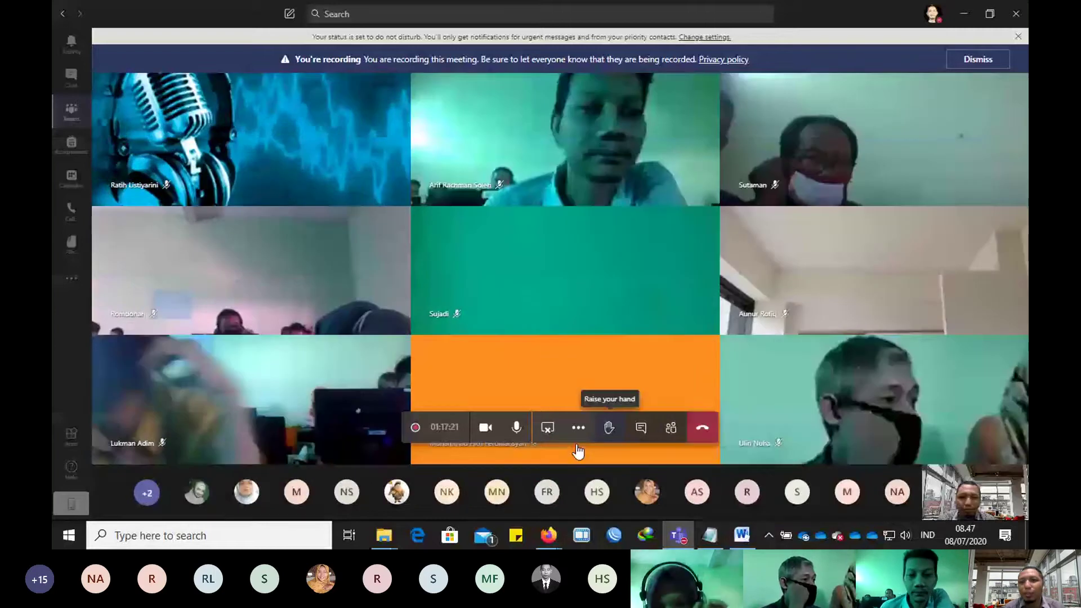
key(alt+Tab)
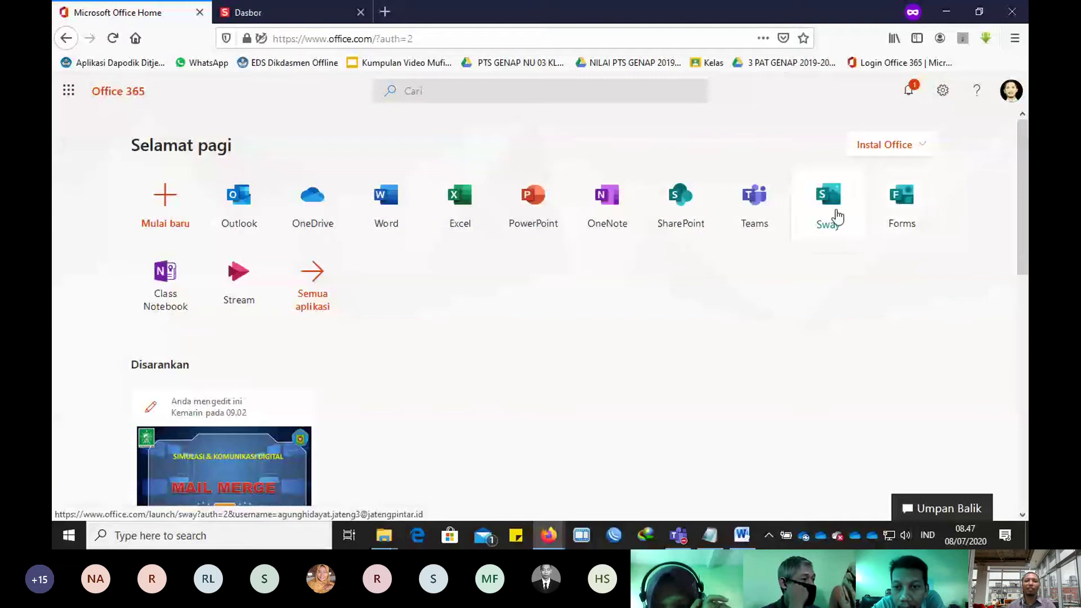
Step: Open Sway from Office 365 home and load the shared example Sway's s.id link in a private tab
click(838, 216)
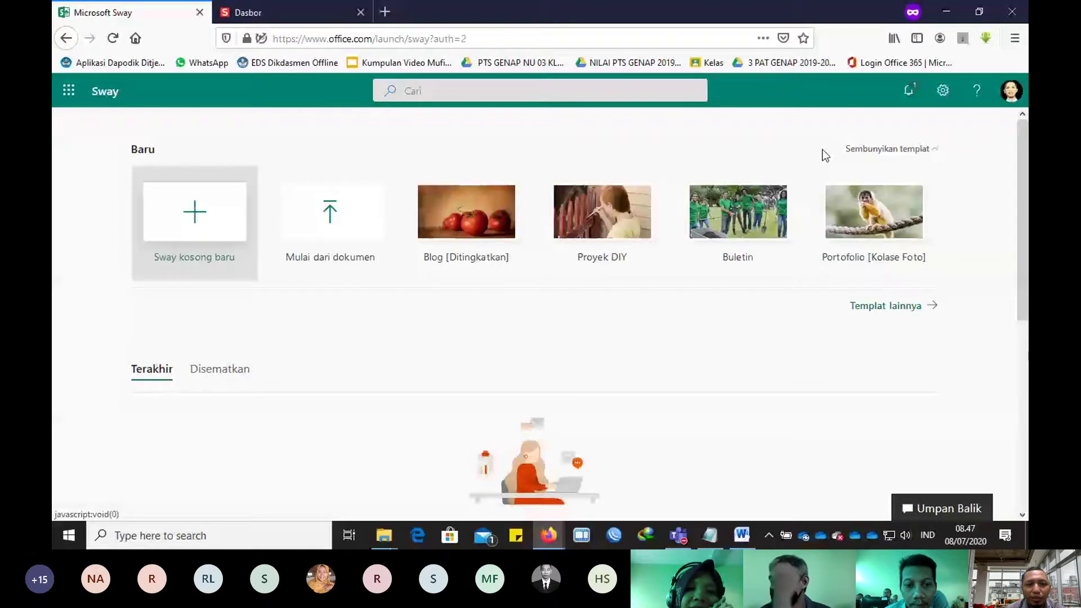
click(385, 11)
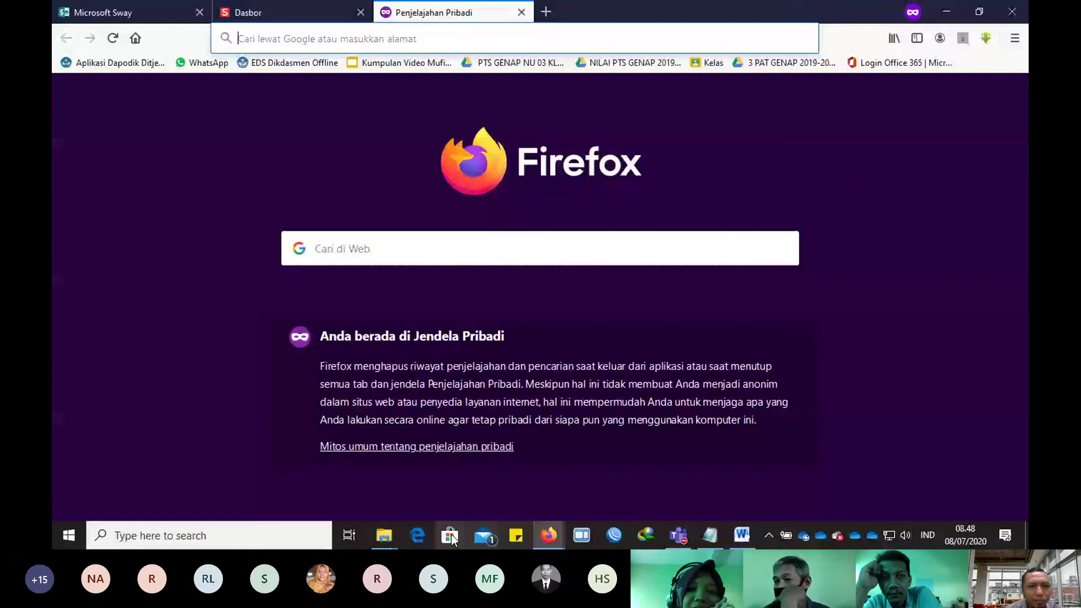
click(384, 536)
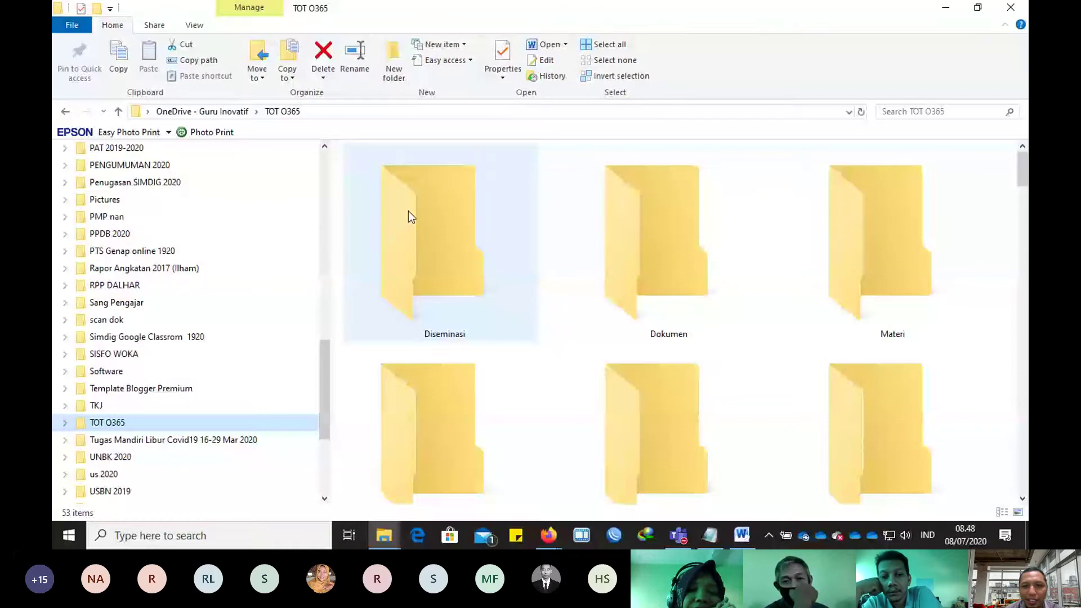
scroll(509, 406, down, 3)
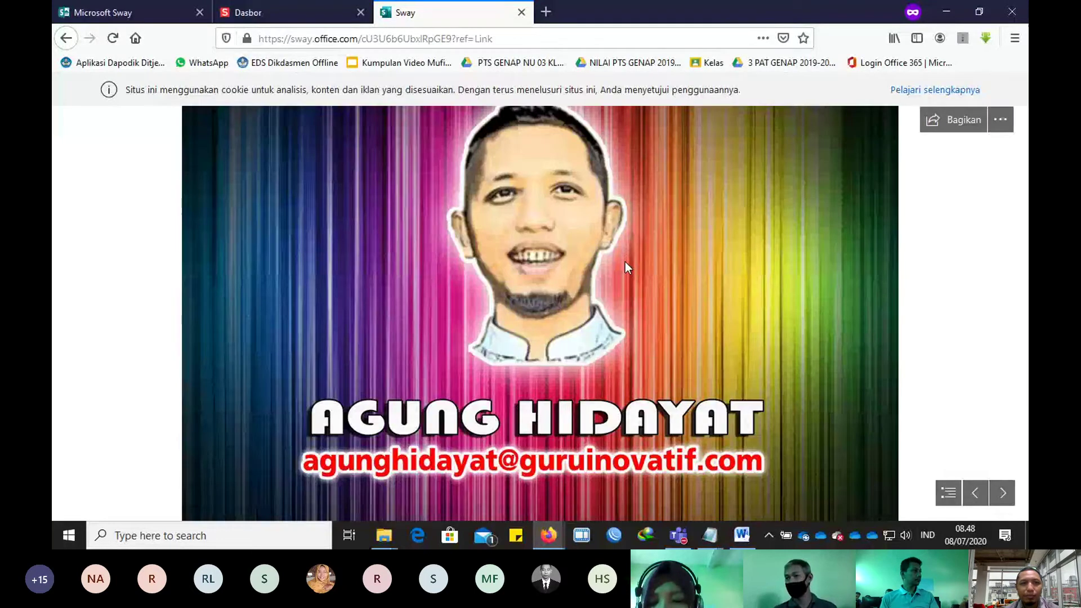
Step: Advance through the example's text sections to the GALERI stack and cycle through six photos
click(1001, 498)
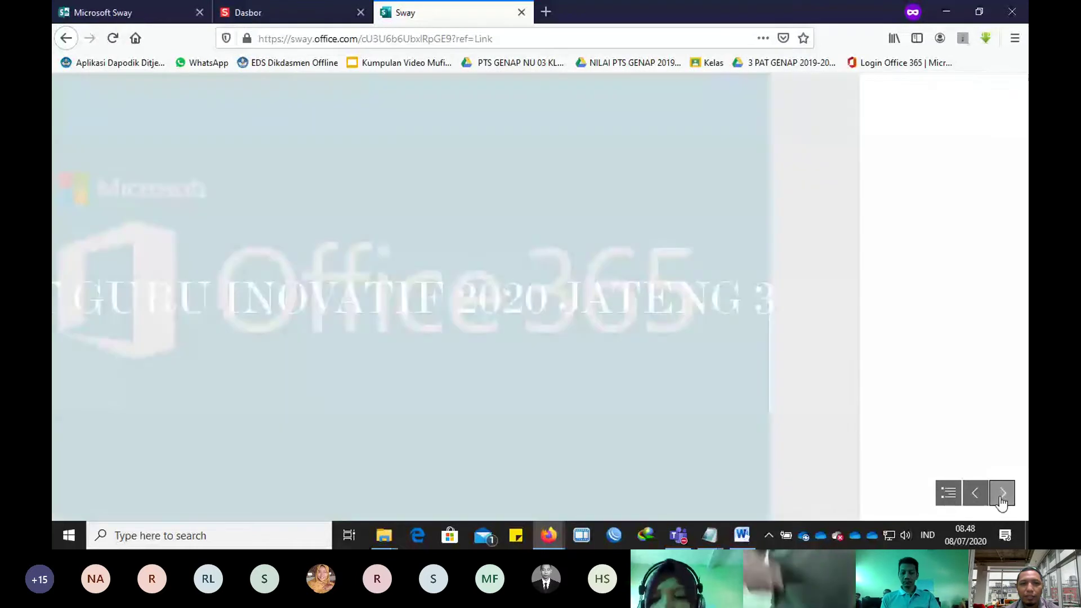
click(1002, 498)
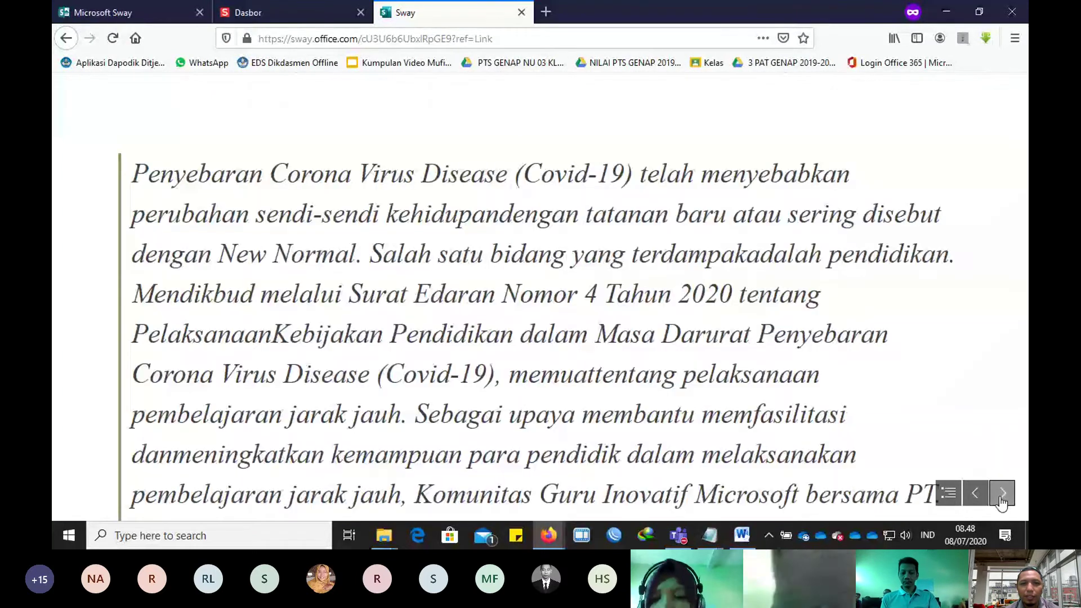
click(1002, 498)
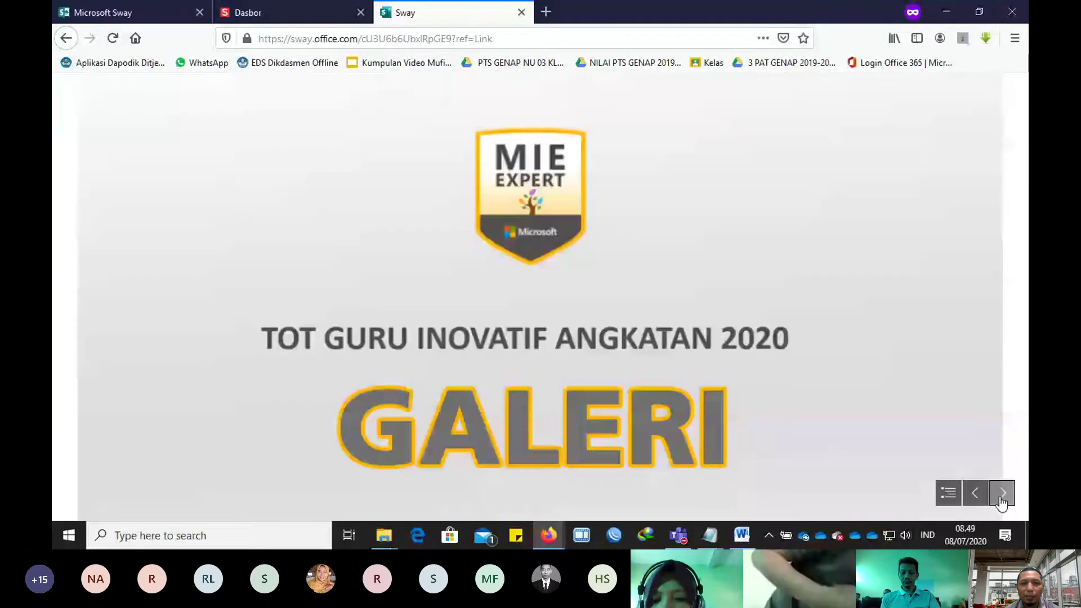
click(1002, 499)
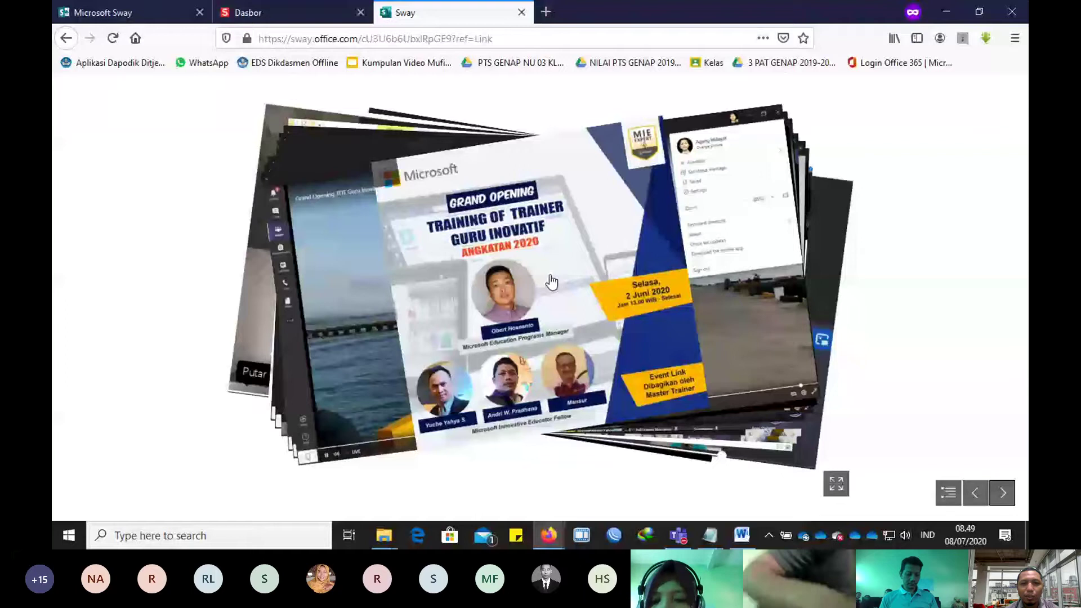
click(552, 281)
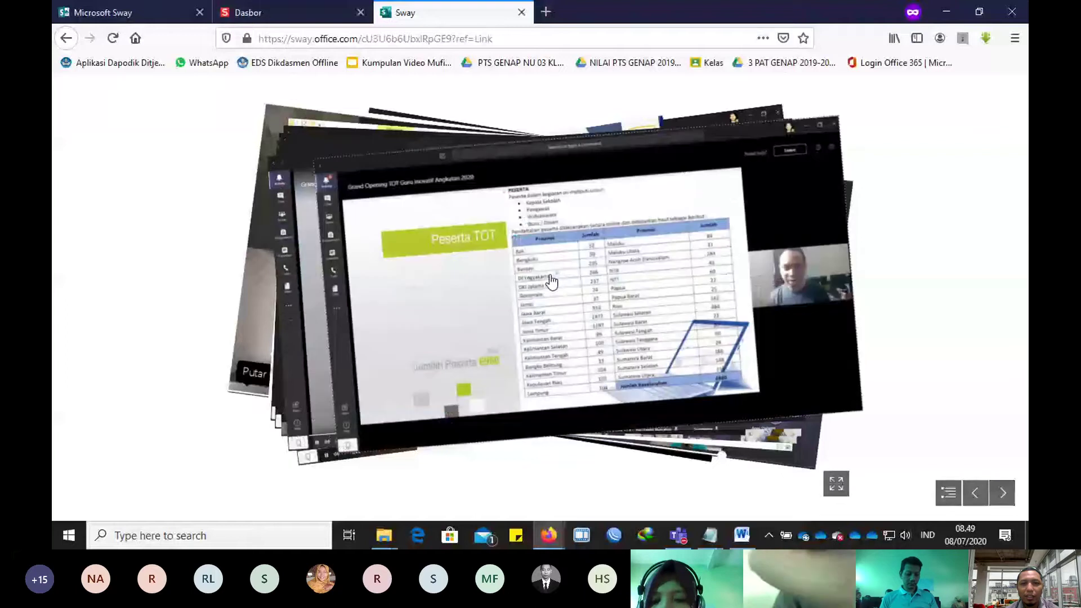
click(552, 281)
click(551, 282)
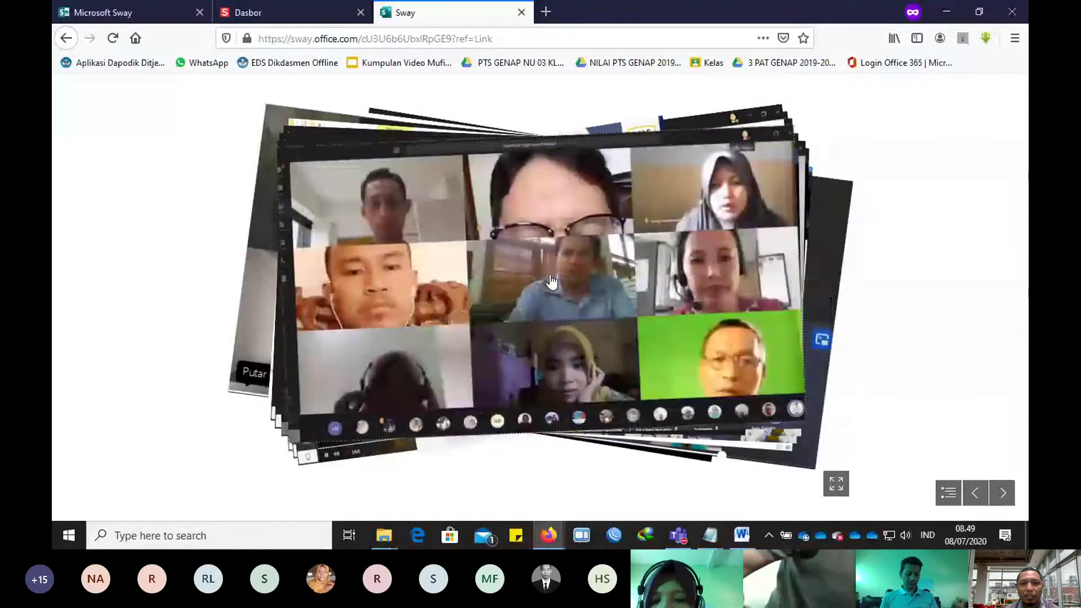
click(551, 282)
click(551, 281)
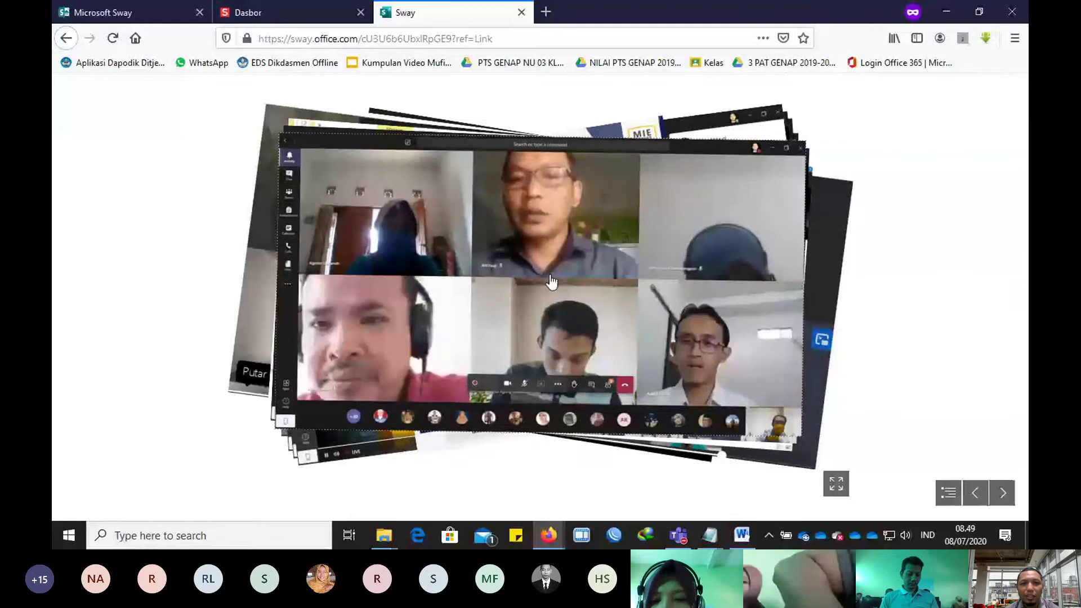
click(551, 281)
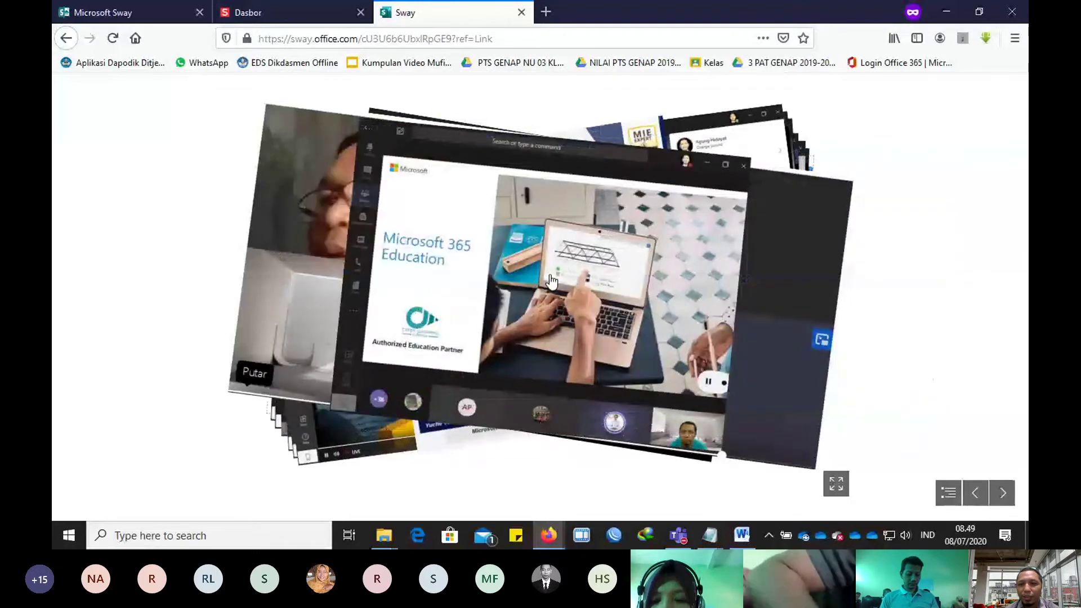
Step: Play and pause the embedded meeting video, then advance to the PPDB registration form card
click(998, 494)
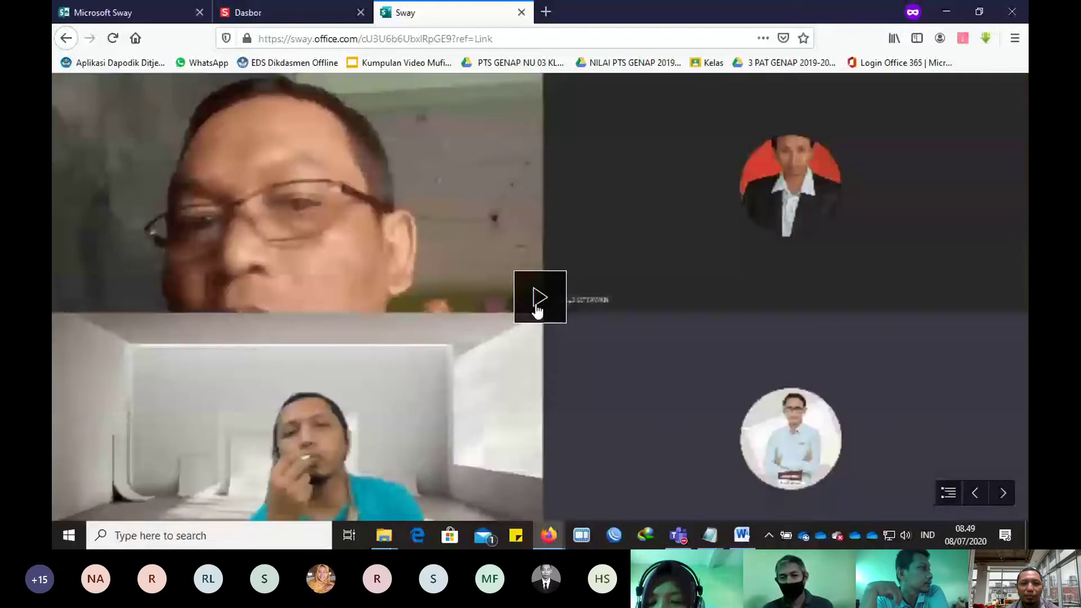
click(537, 305)
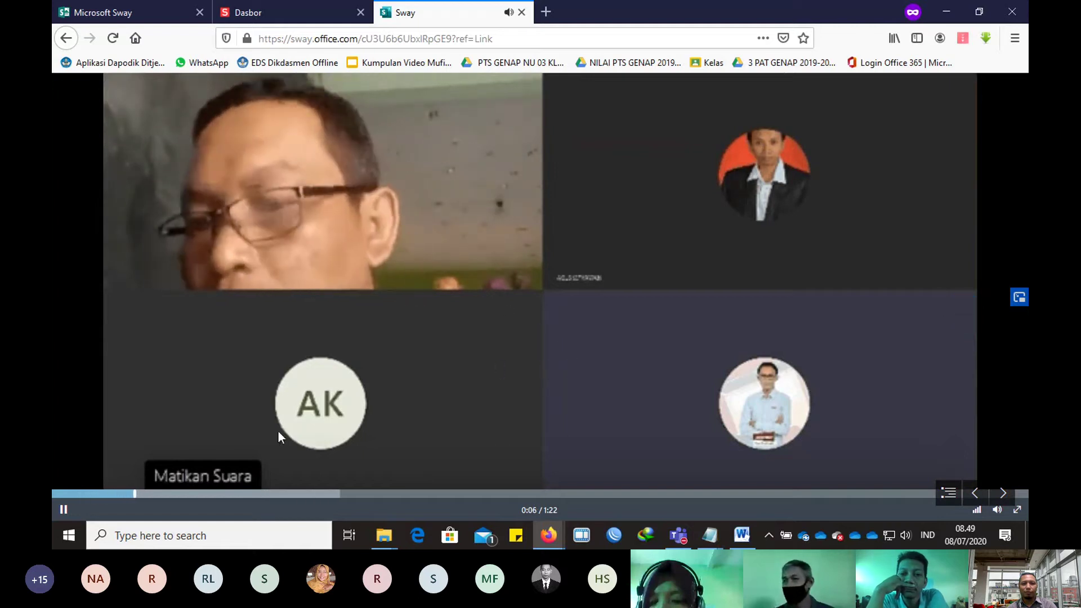
click(63, 509)
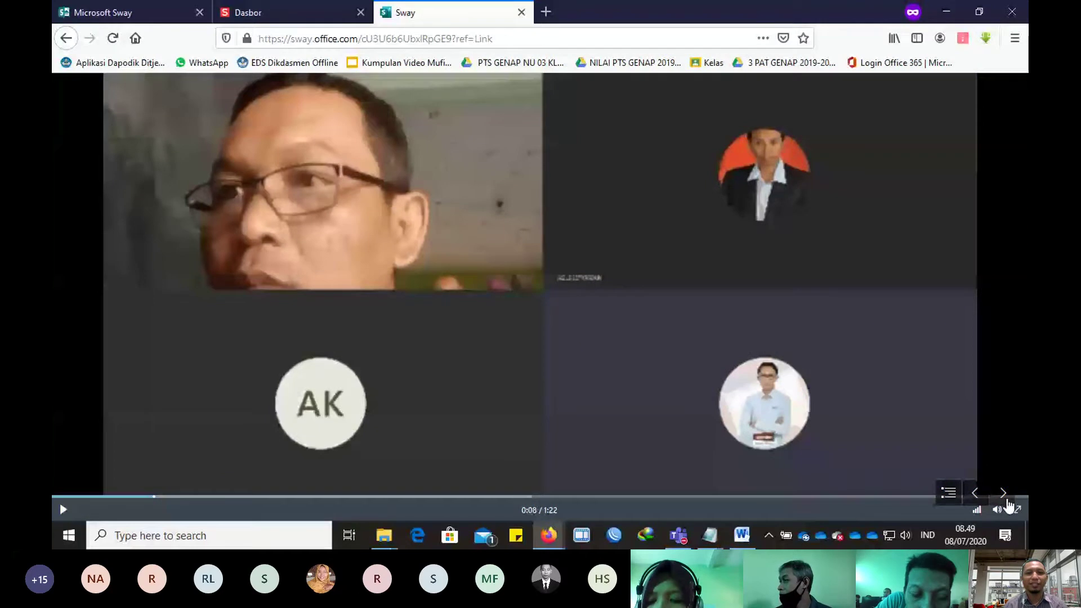
click(1004, 496)
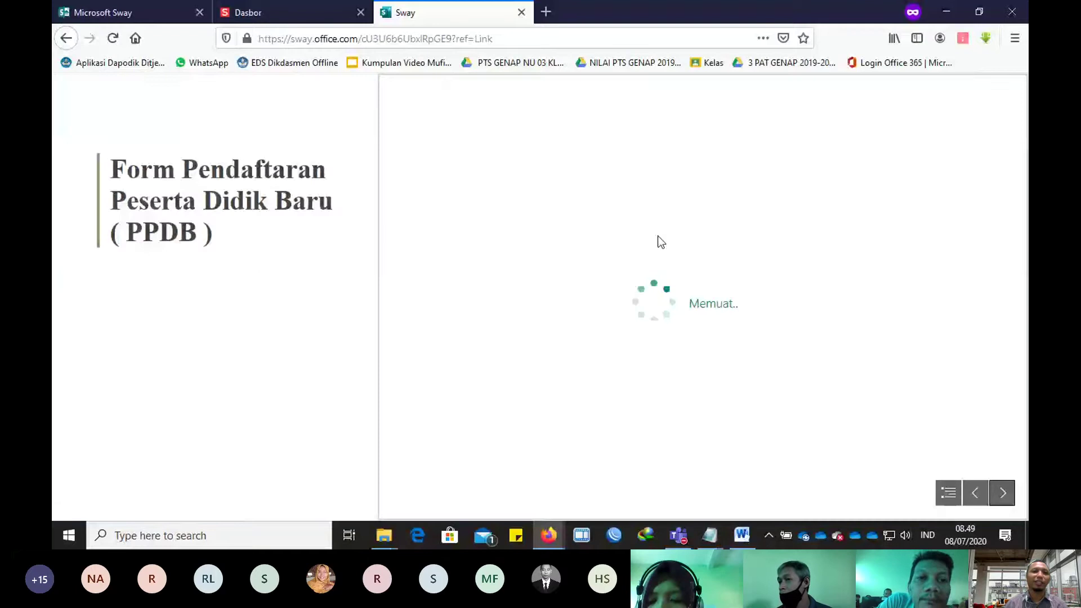
Step: Scroll the embedded PPDB form, read the Kuis section to the end, and close the example Sway
scroll(580, 279, down, 5)
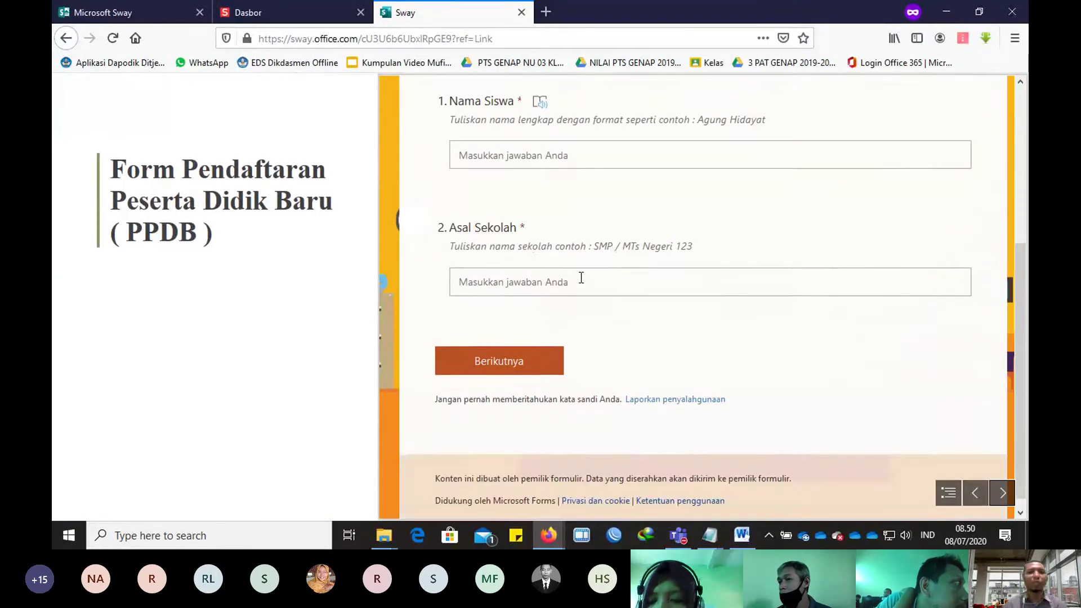
scroll(580, 278, up, 5)
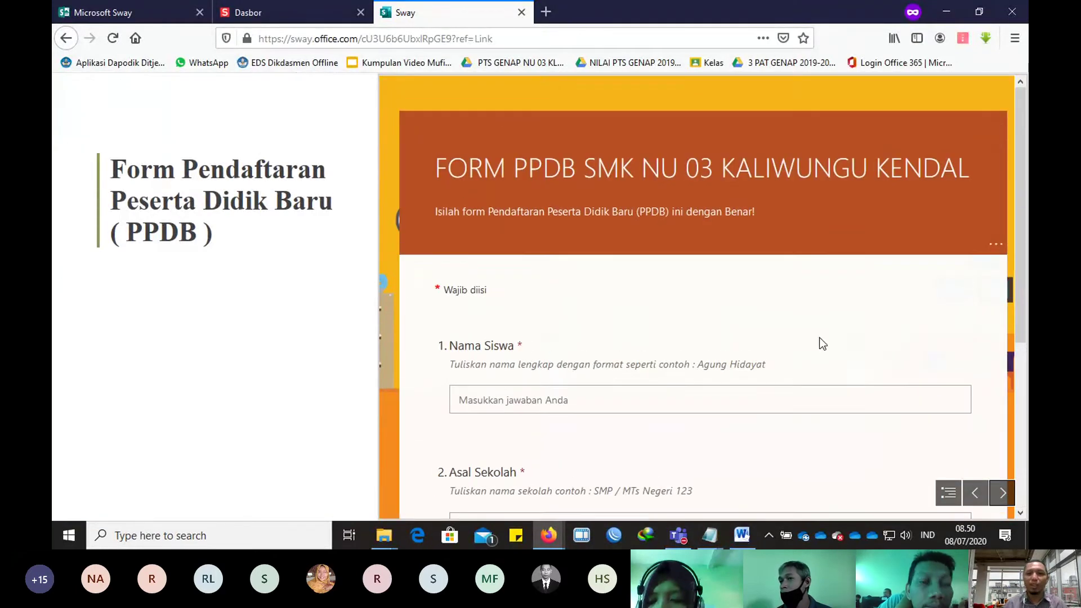
click(989, 492)
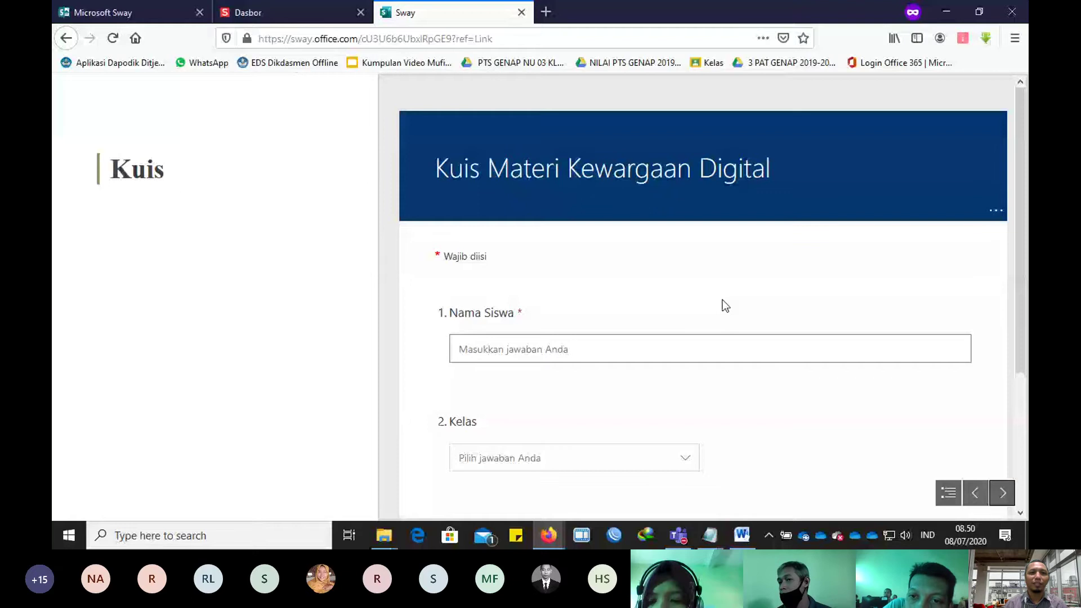
scroll(698, 280, down, 2)
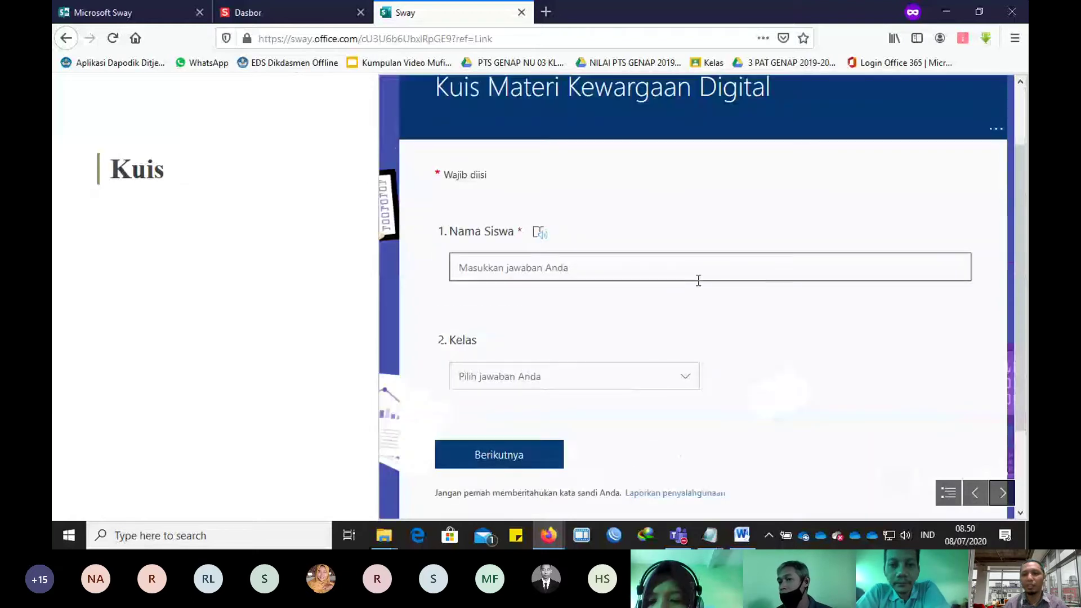
scroll(698, 280, down, 1)
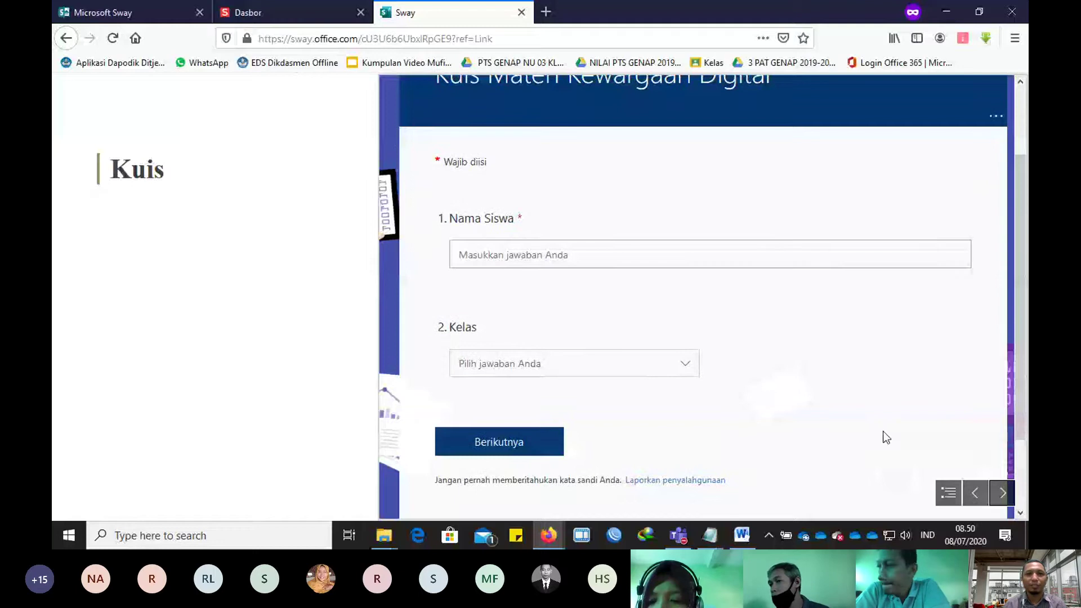
scroll(448, 257, down, 2)
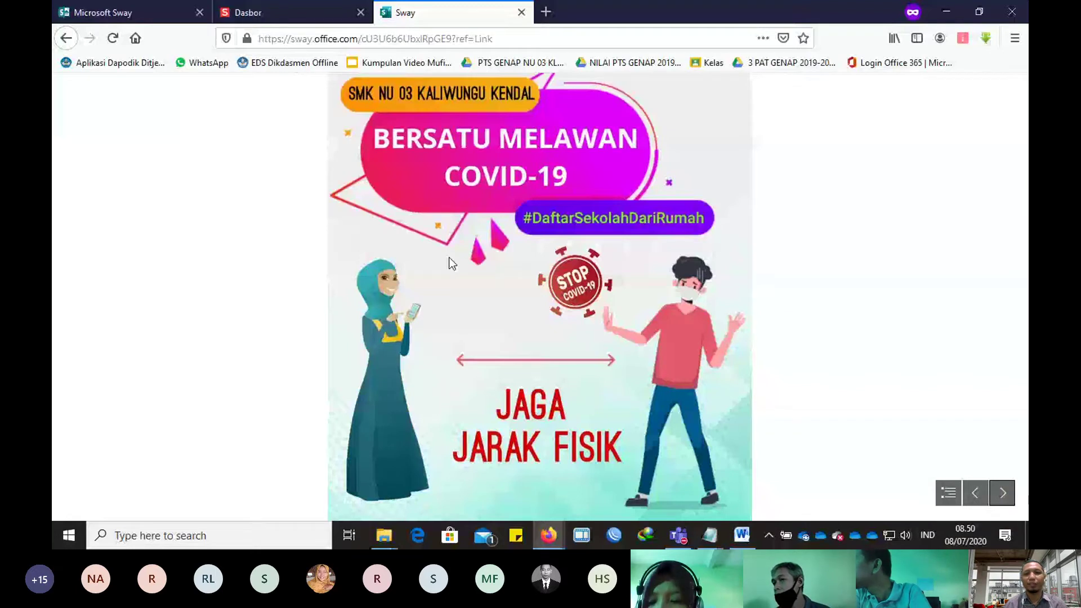
scroll(448, 258, down, 2)
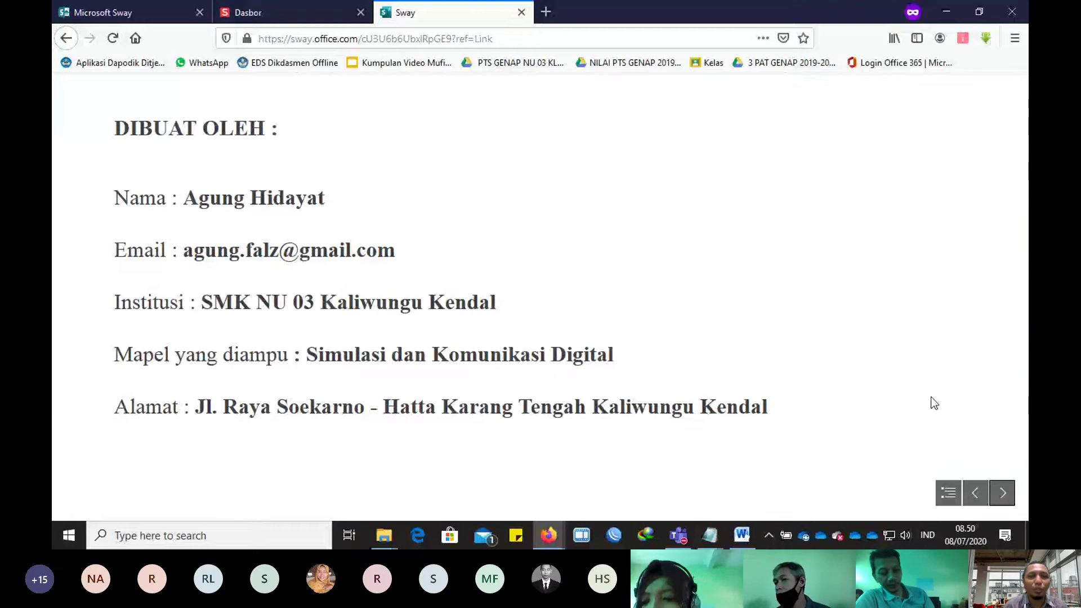
click(520, 12)
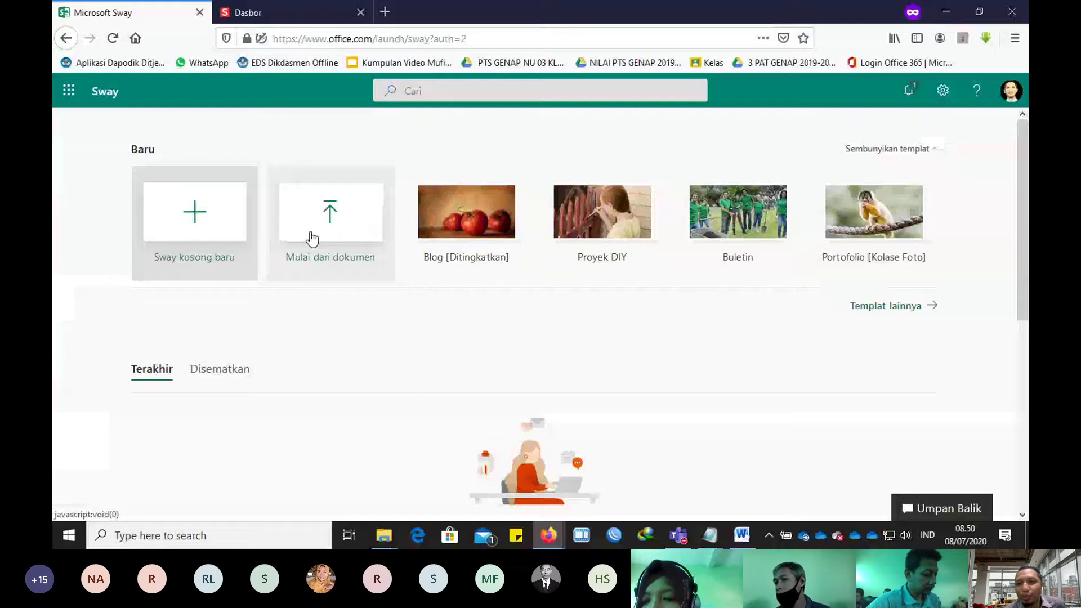
Step: Open the full Sway template gallery and preview the Blog template
click(887, 311)
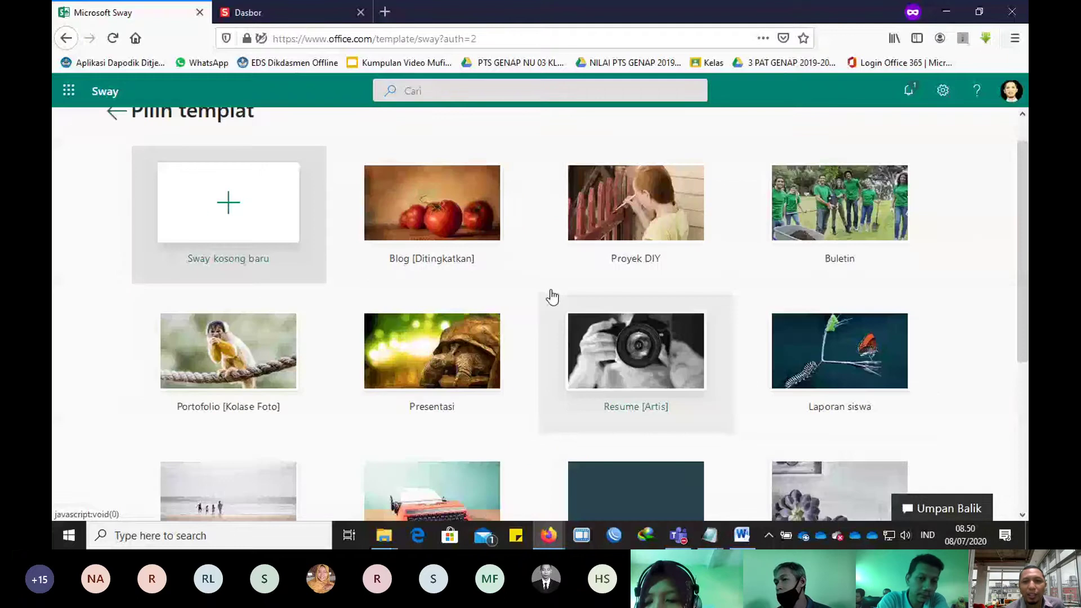
scroll(507, 287, up, 1)
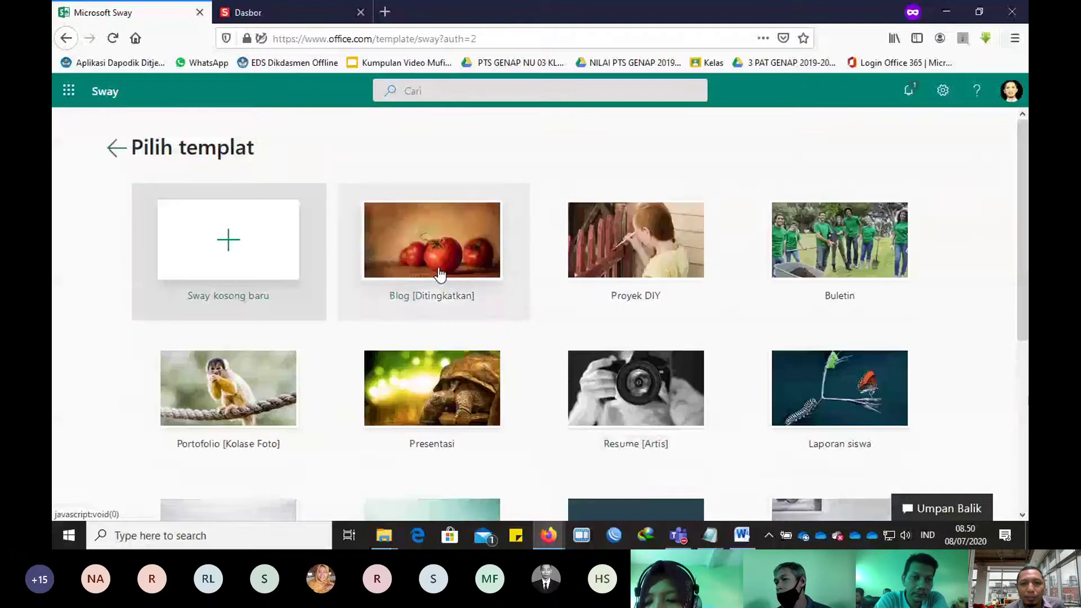
click(440, 274)
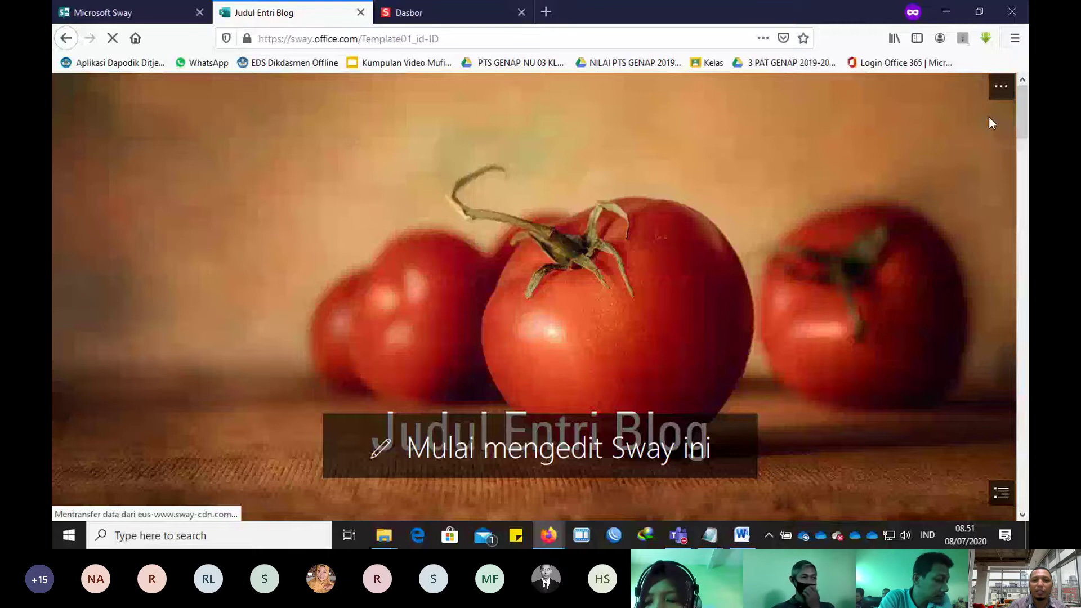
scroll(905, 333, down, 5)
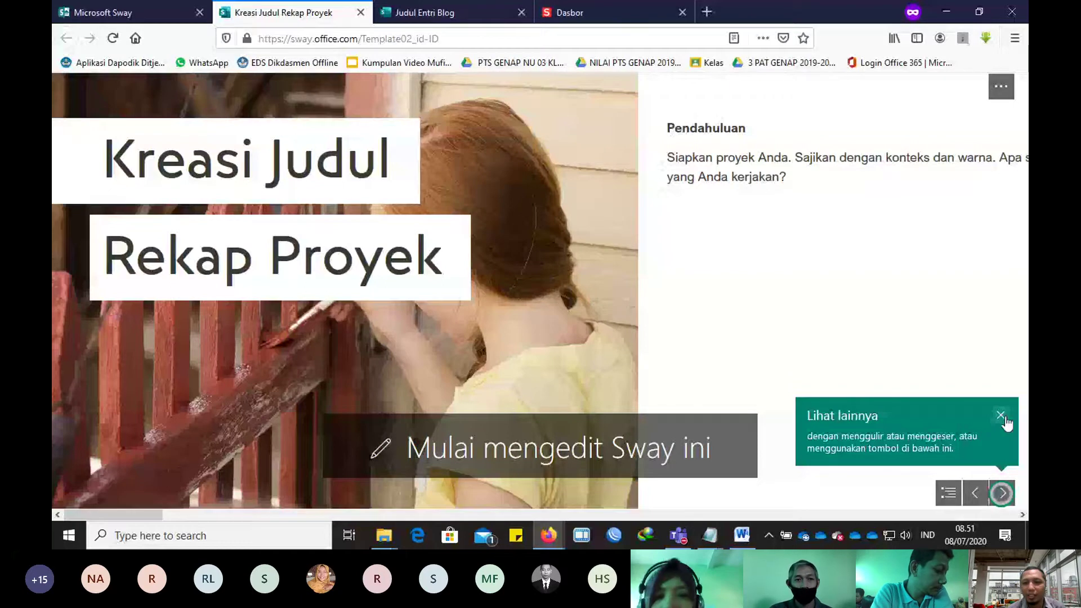
click(1005, 417)
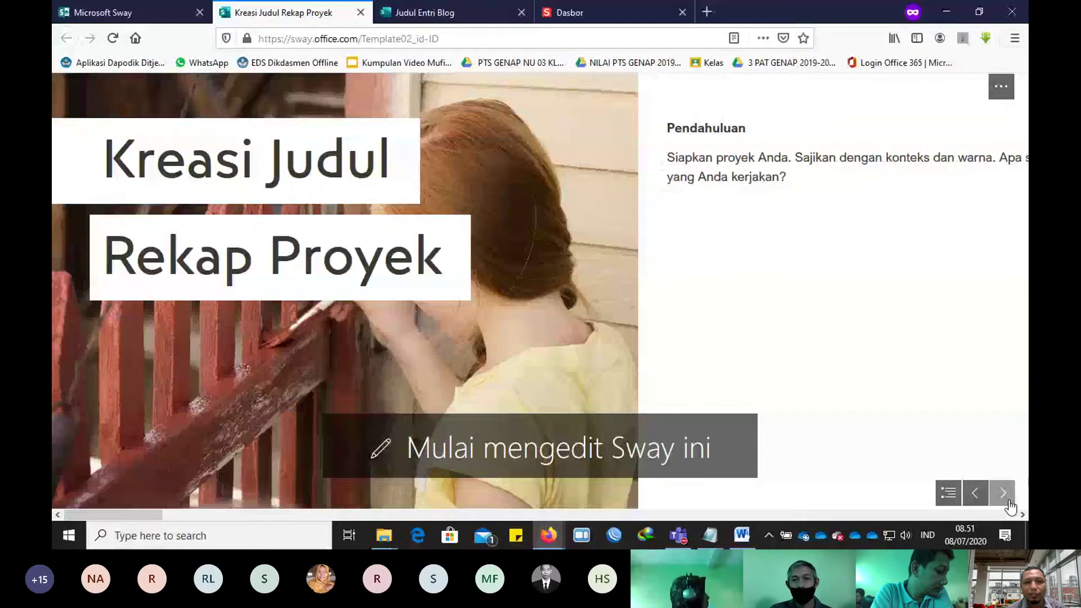
Step: Step through the Blog preview's Langkah 1, photo, Penutupan and Kesimpulan sections
click(1009, 502)
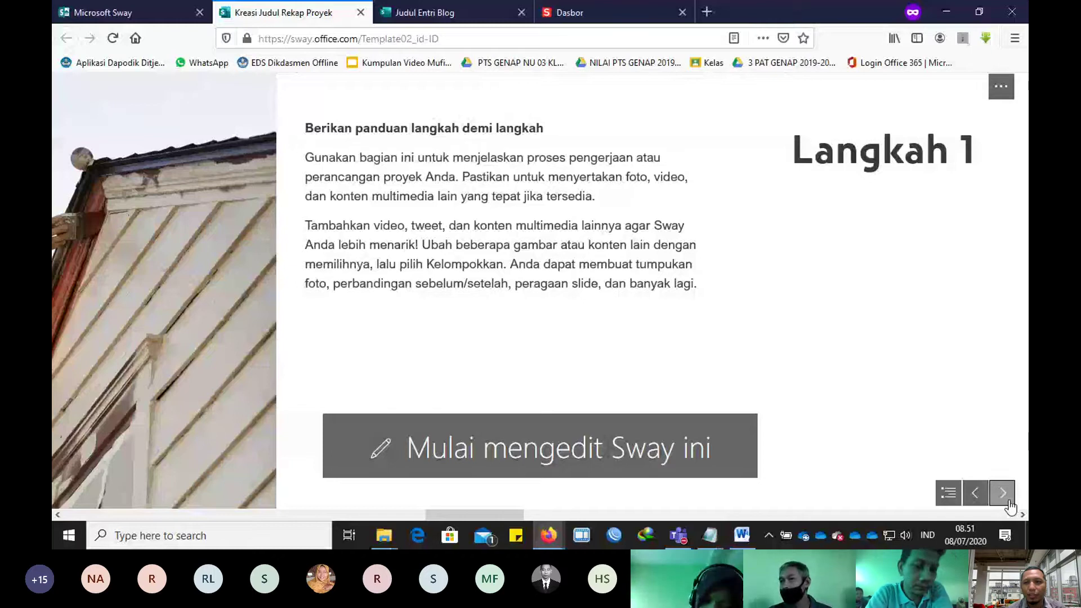
click(1010, 501)
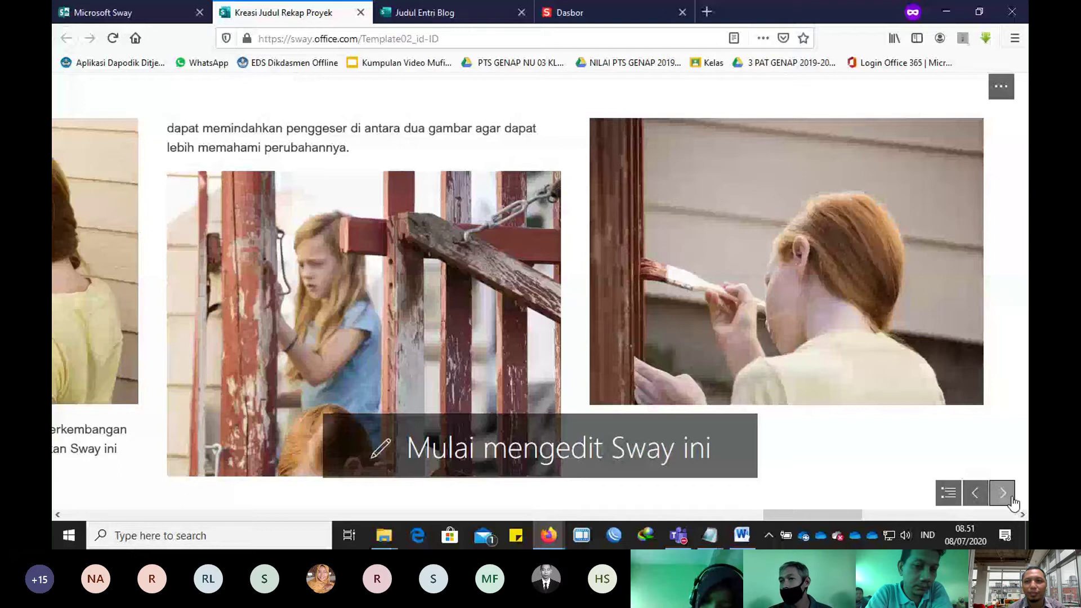
click(1010, 500)
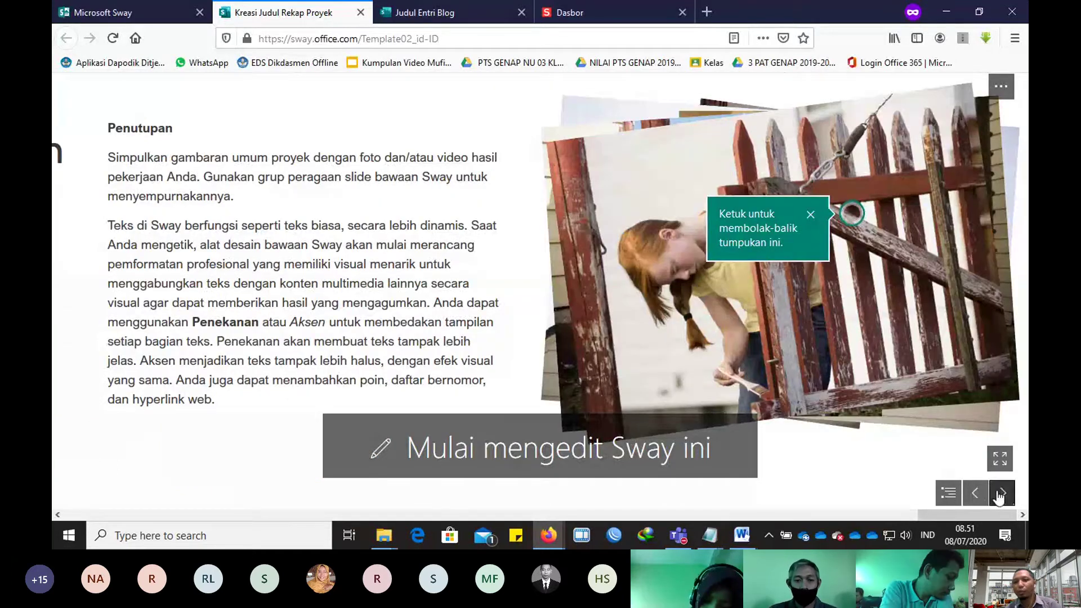
click(975, 493)
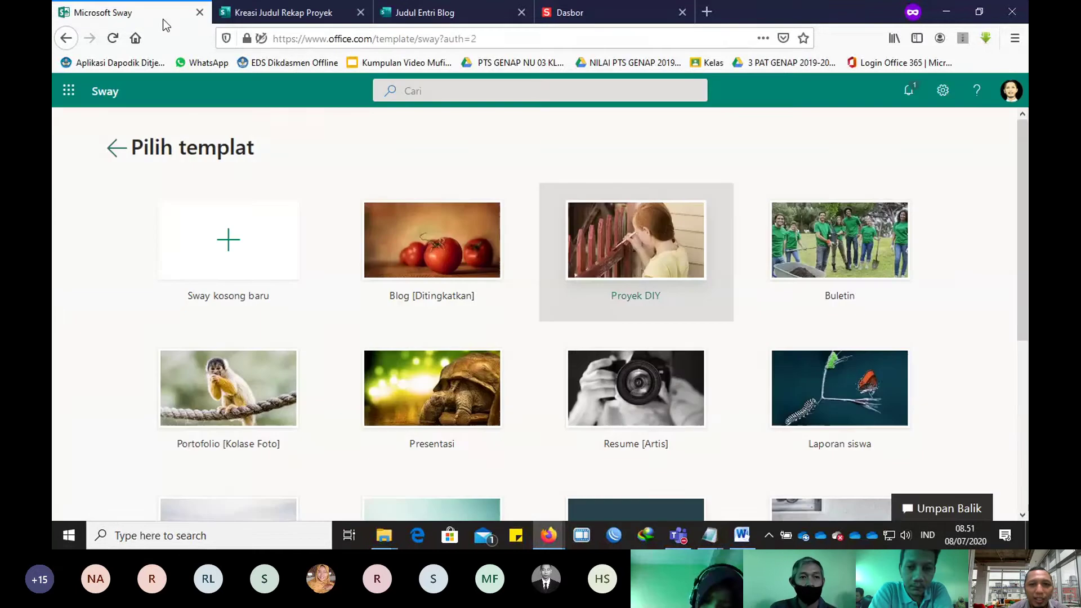
Step: Back in the Pilih templat gallery, scroll through templates like Proyek DIY, Buletin and Pengumuman
click(194, 14)
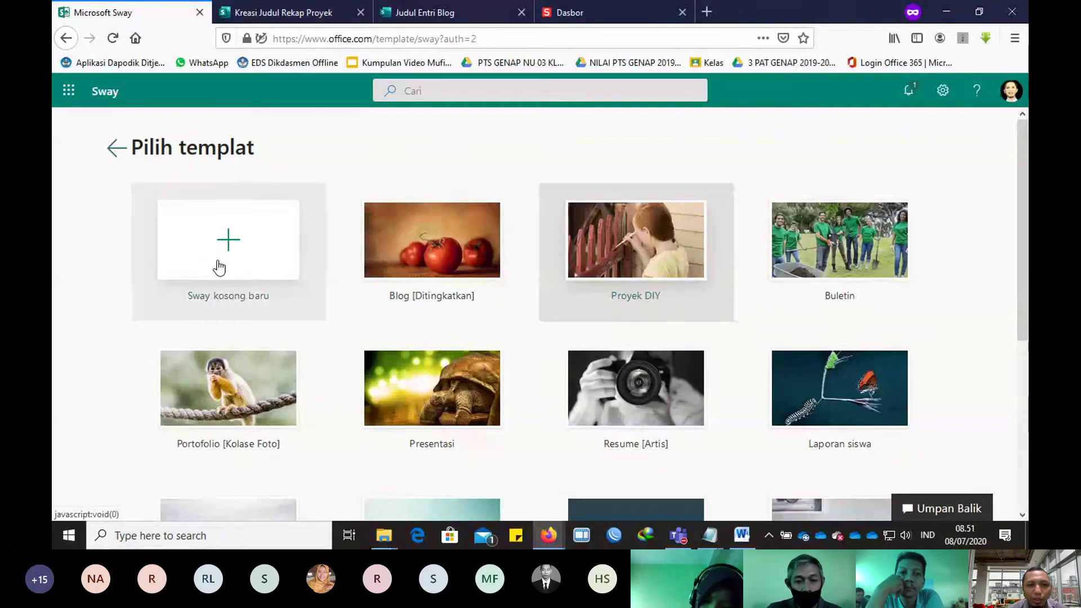
scroll(787, 276, down, 2)
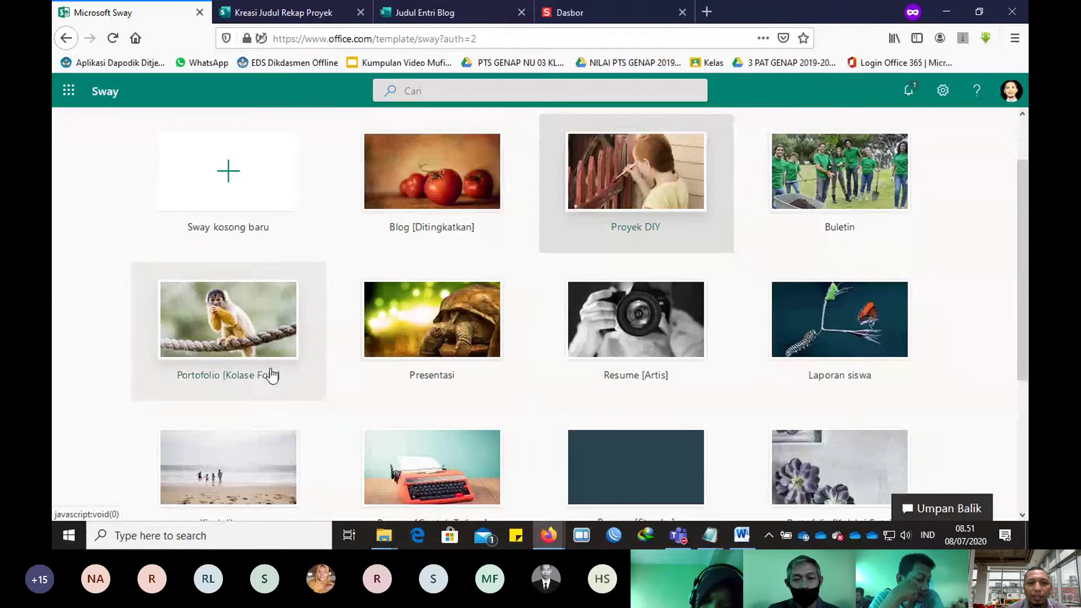
scroll(338, 366, down, 2)
scroll(631, 334, down, 2)
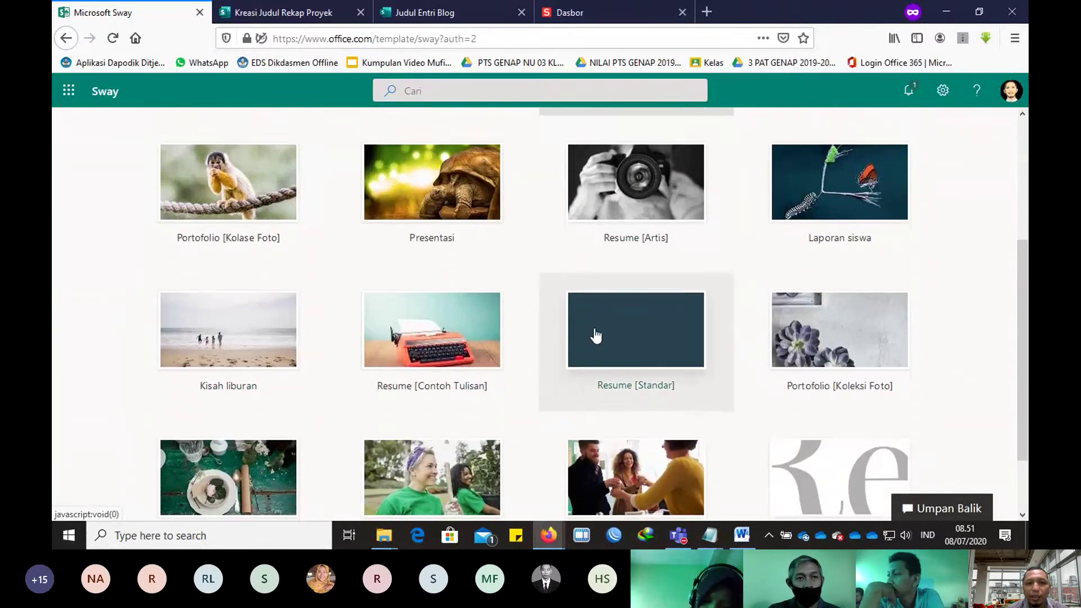
scroll(596, 336, down, 2)
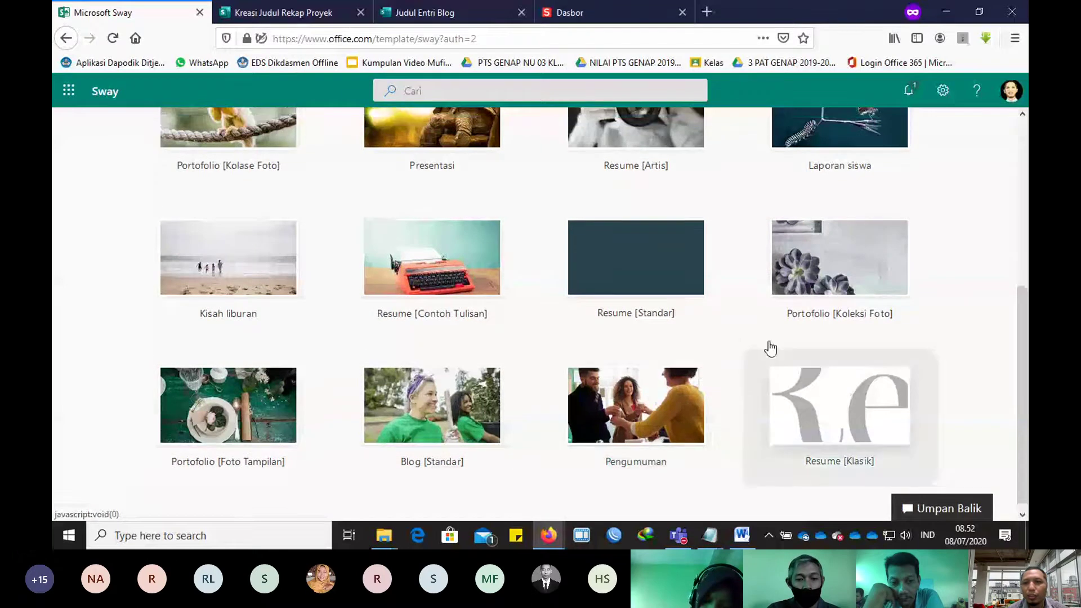
scroll(800, 327, up, 2)
scroll(788, 309, up, 1)
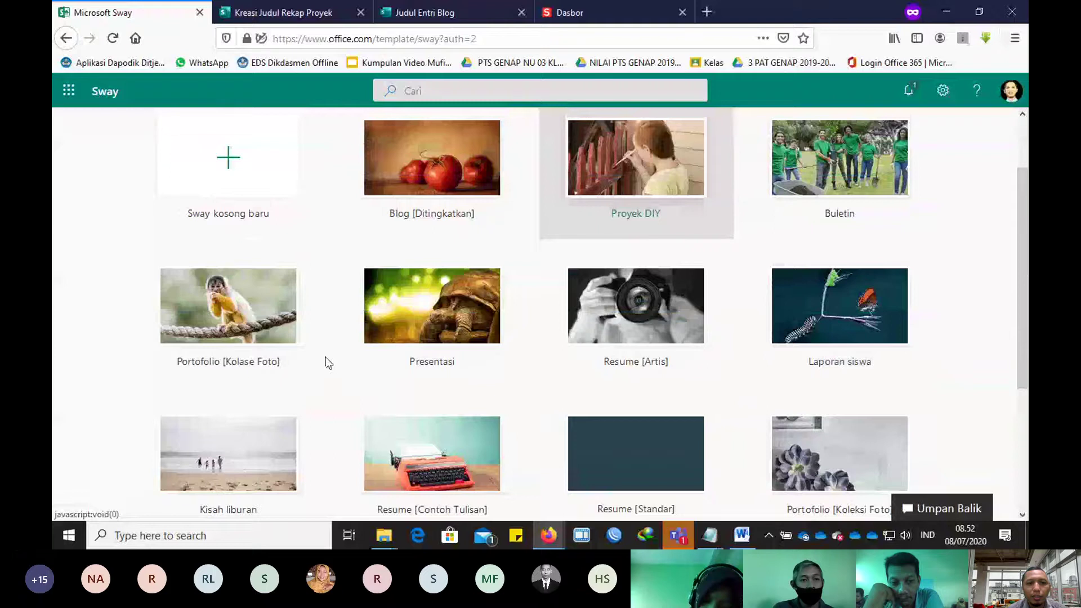
Step: Preview the Portofolio [Kolase Foto] template and page past its Bagian 1 section
click(359, 225)
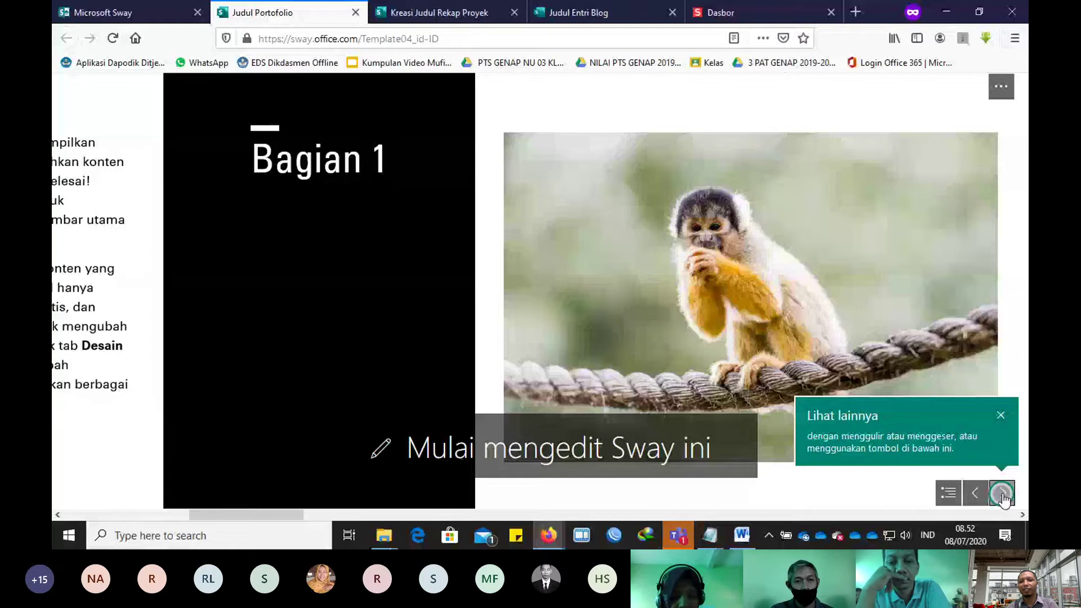
click(1002, 493)
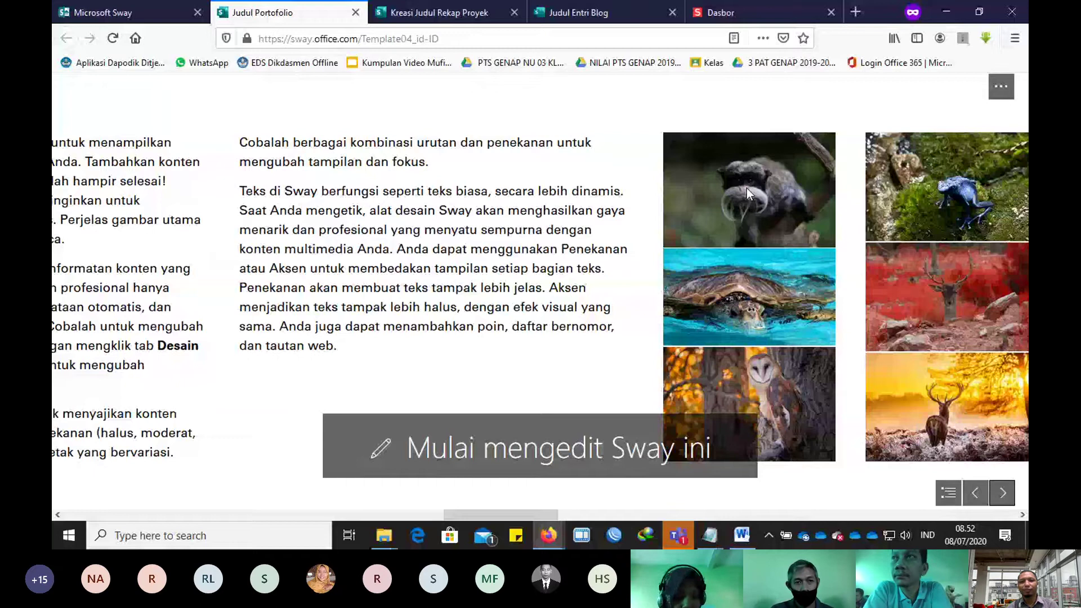
scroll(747, 188, down, 5)
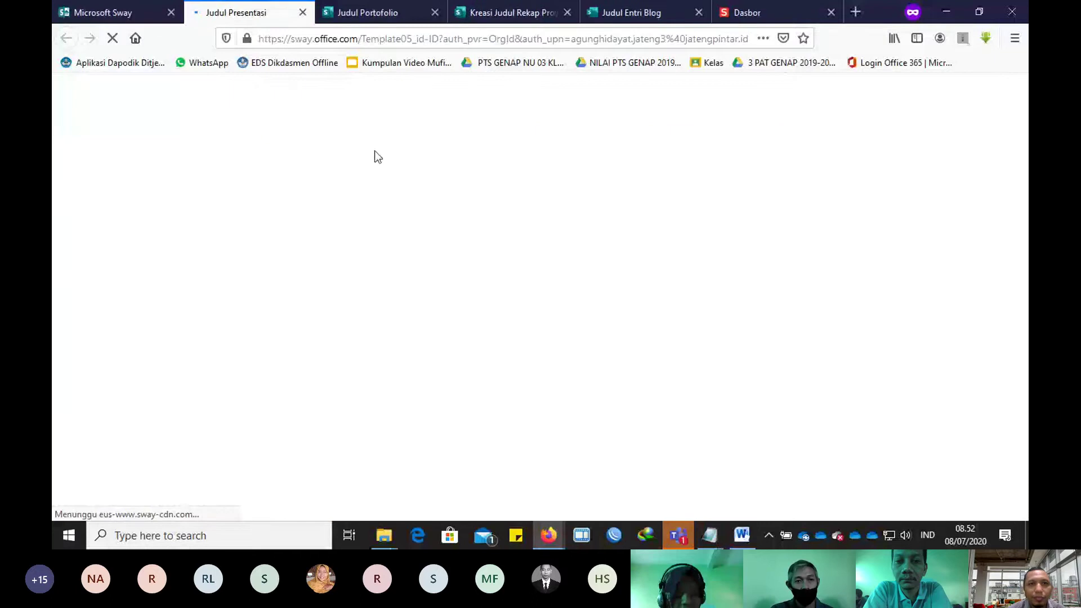
Step: Close the Portfolio, DIY project and Blog template preview tabs
click(435, 13)
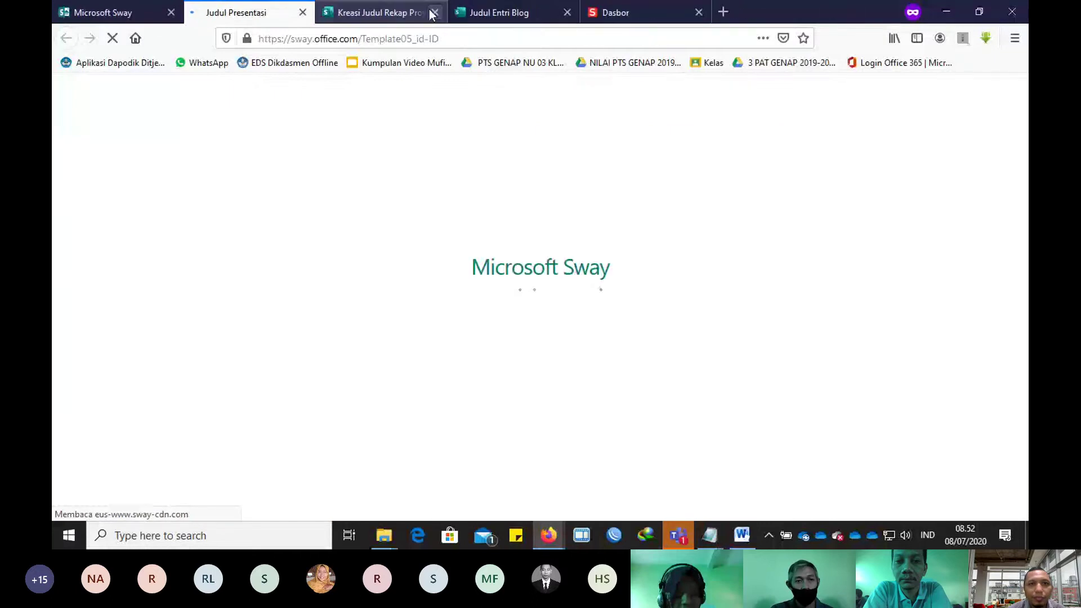
click(433, 12)
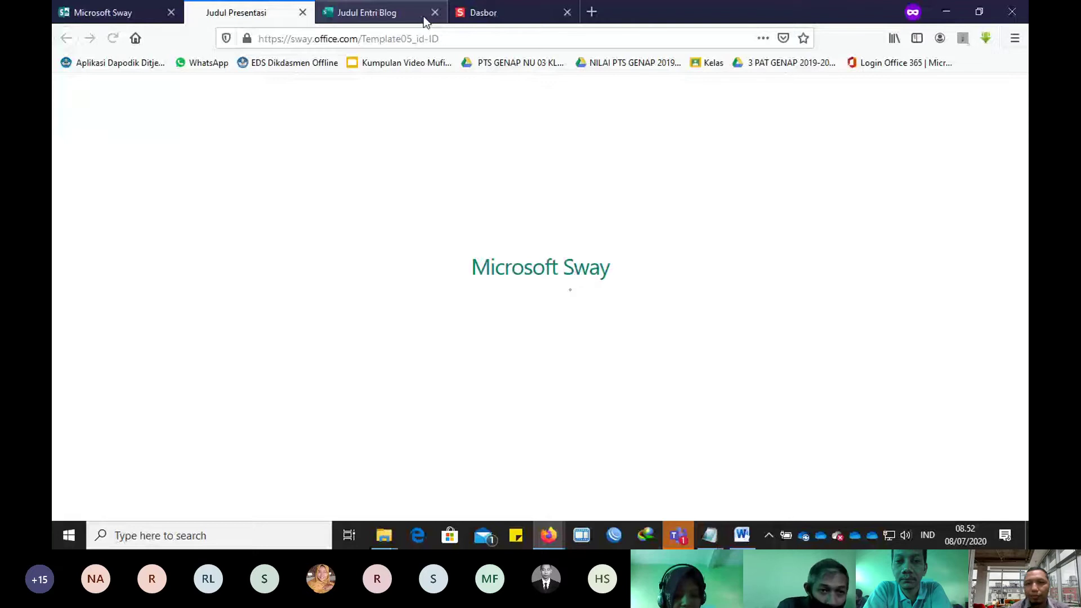
click(434, 12)
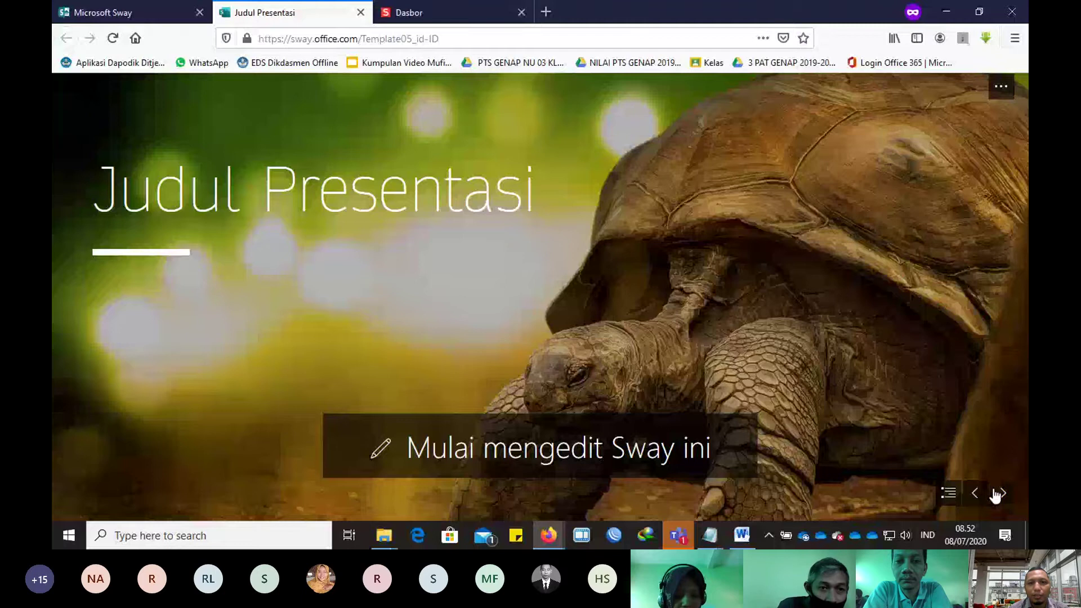
Step: Page through the Judul Presentasi slides, past the owl and elephant image slides
click(996, 495)
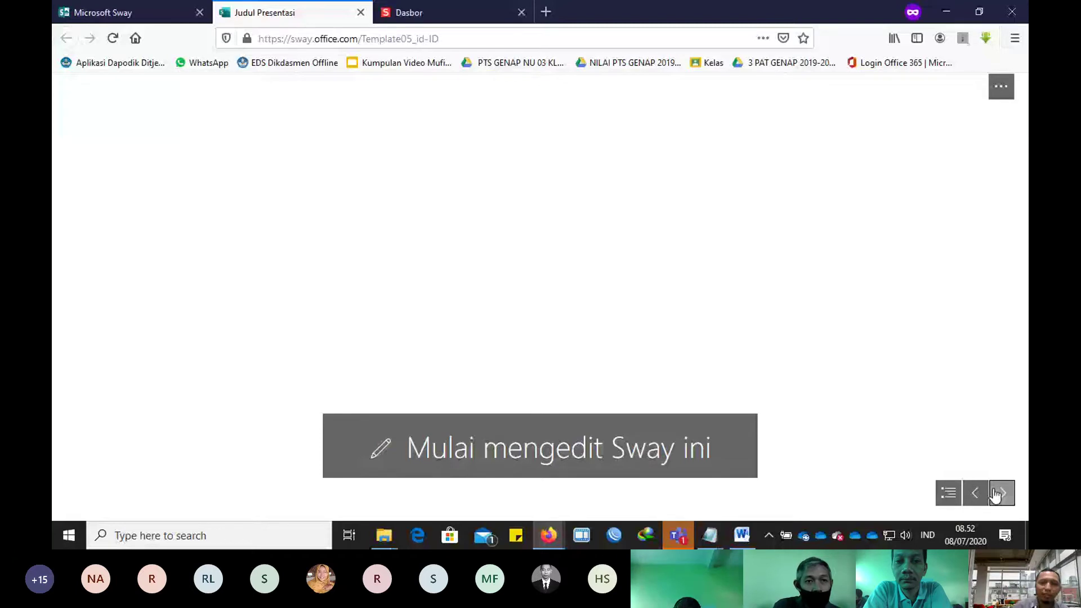
click(996, 495)
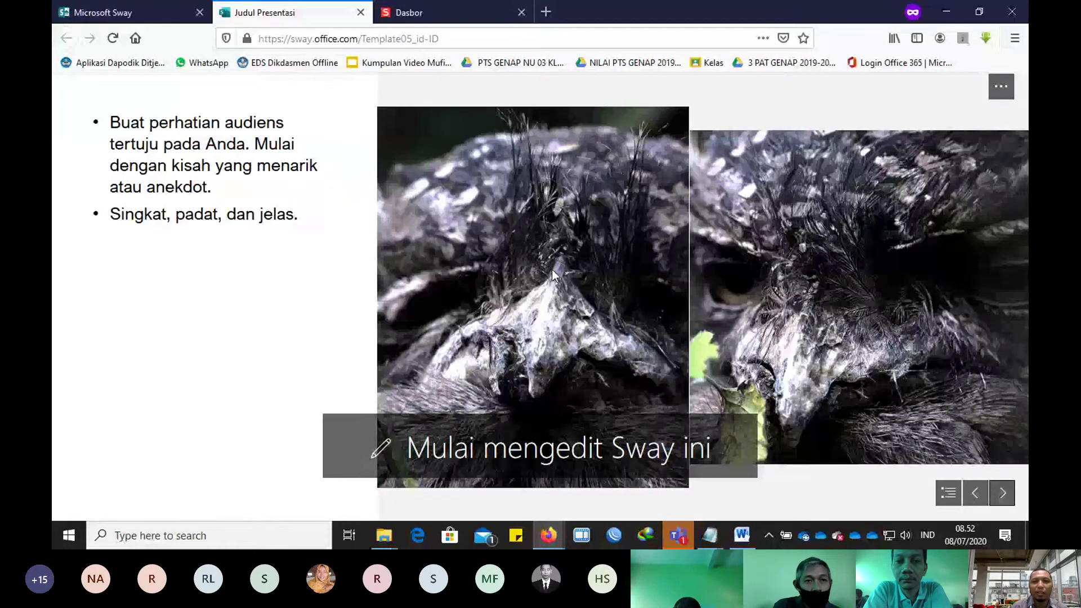
click(1003, 493)
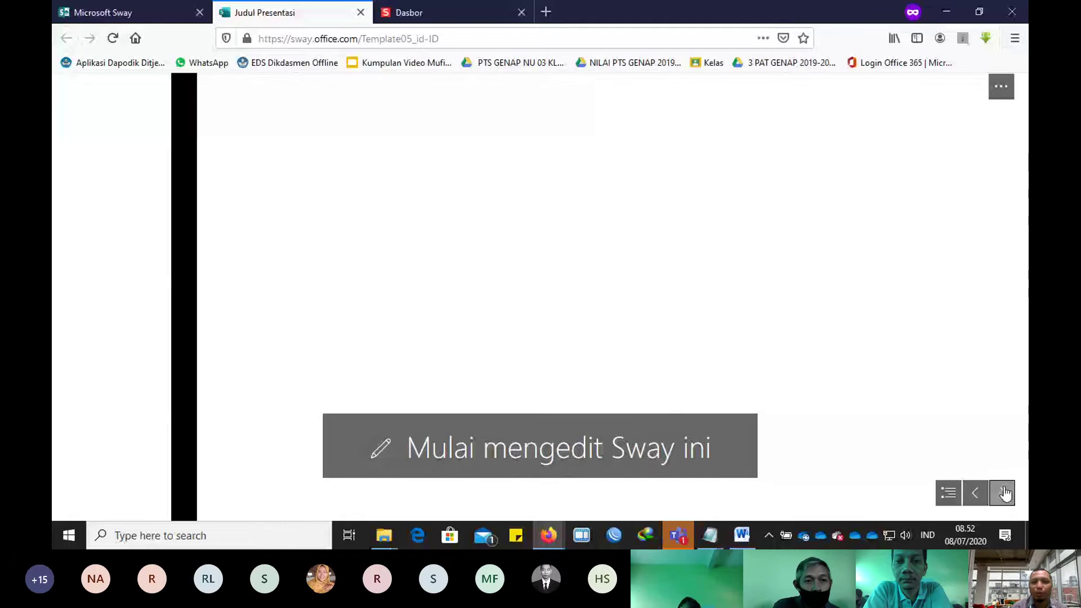
click(1003, 494)
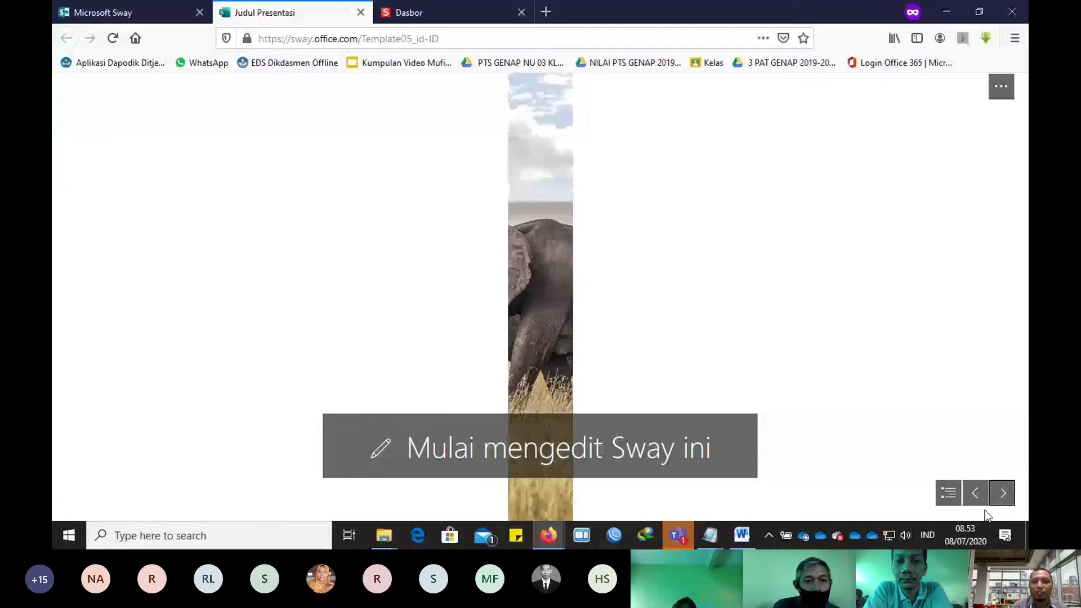
click(1002, 498)
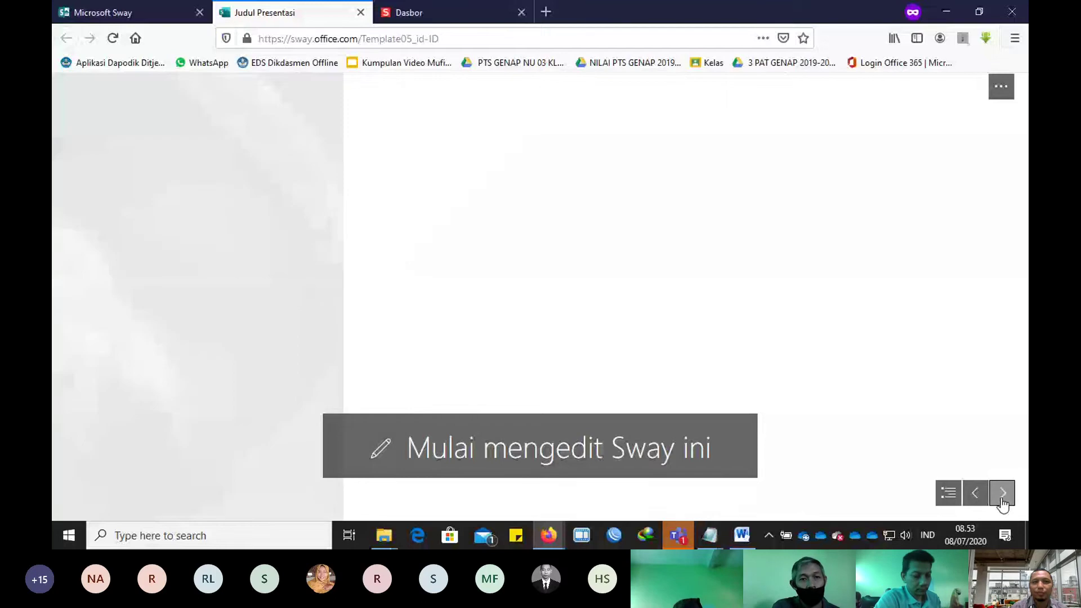
click(1003, 496)
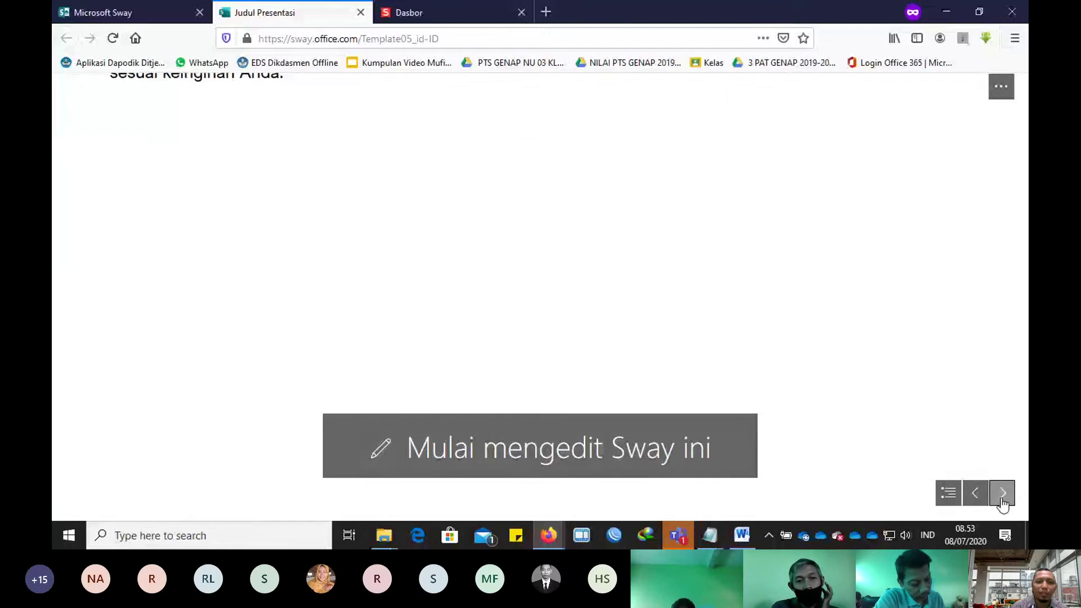
click(977, 500)
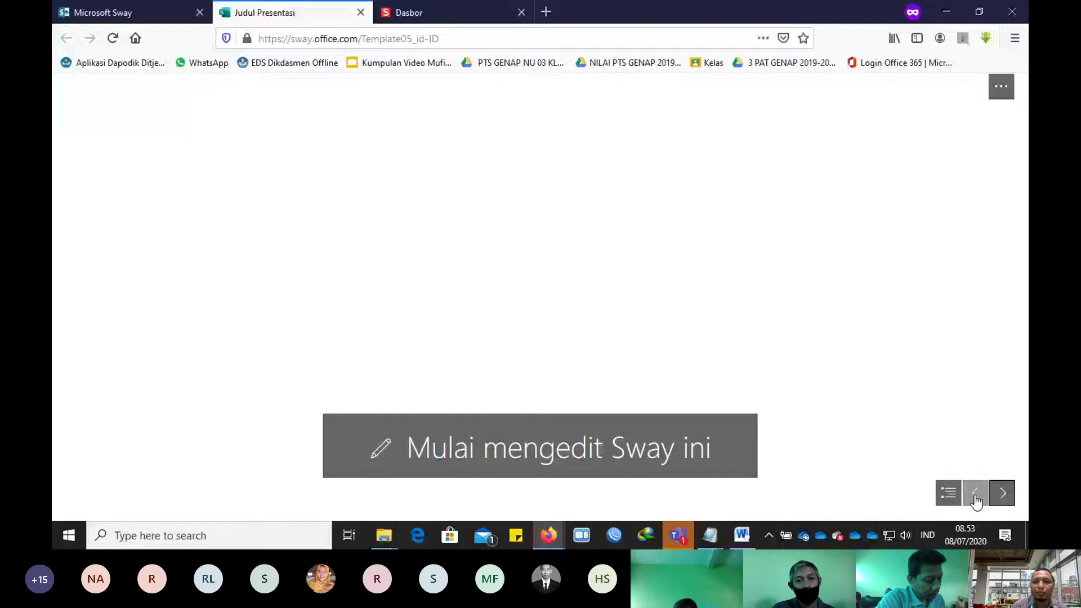
Step: Start editing a copy of the Presentation template and retitle it 'Berkenalan dengan Binatang'
click(523, 464)
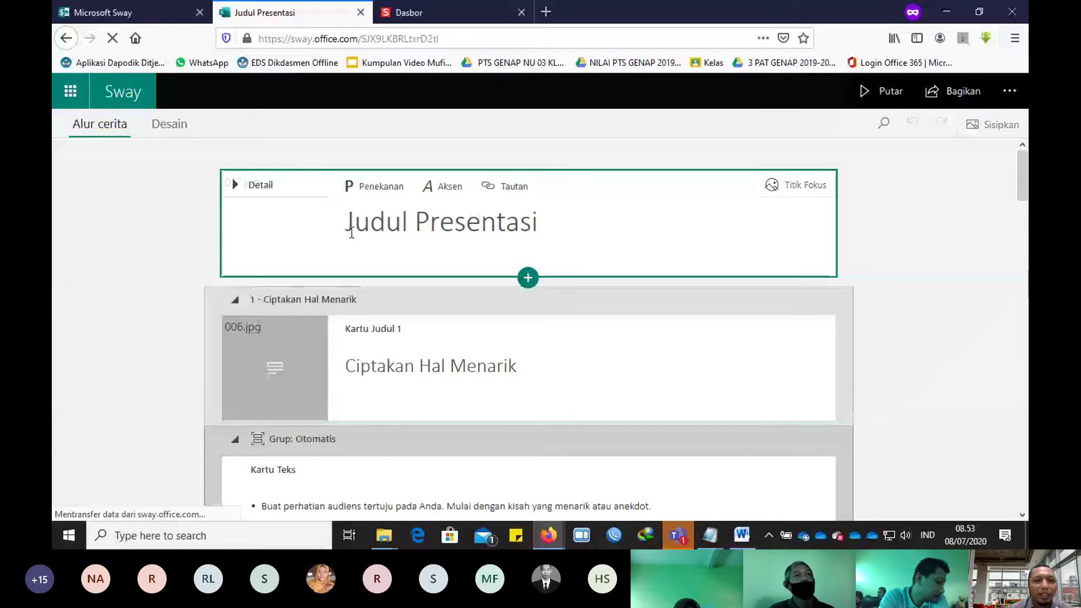
click(550, 220)
drag(550, 221, 345, 221)
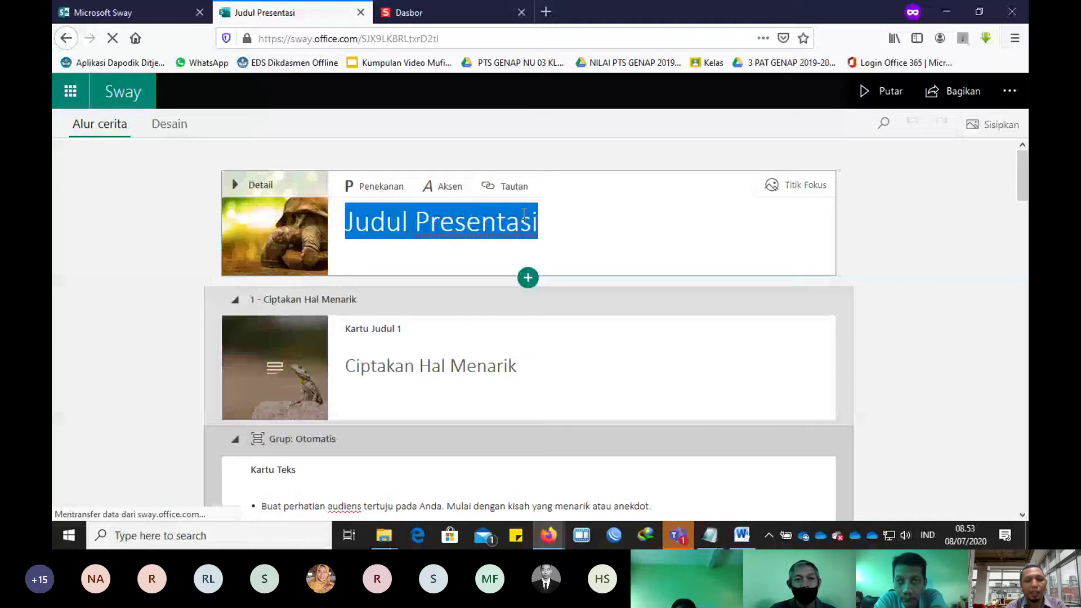
text(Ber)
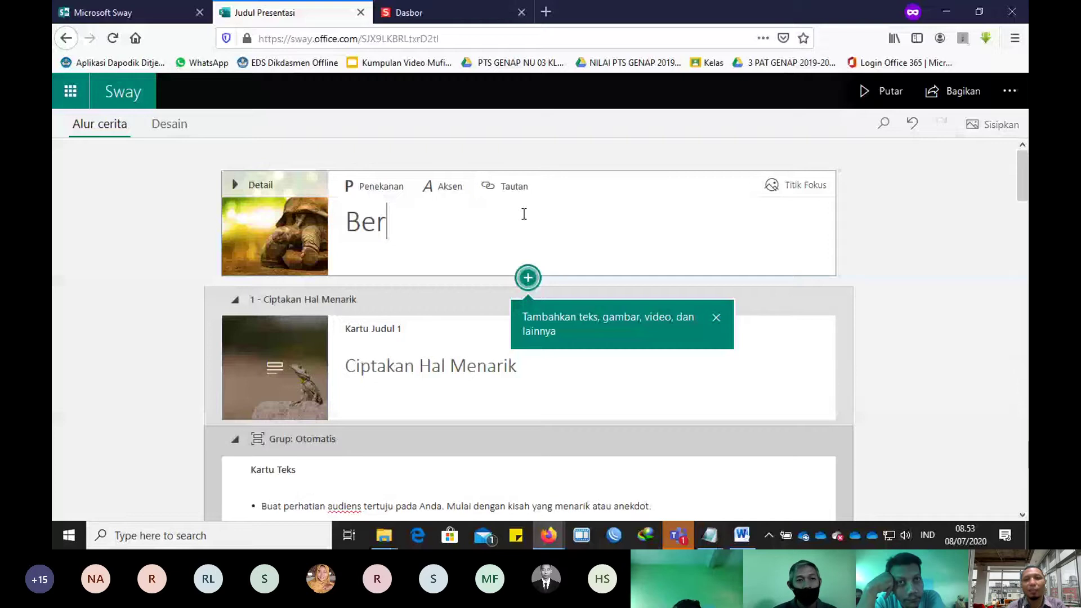
text(kenalan dengan)
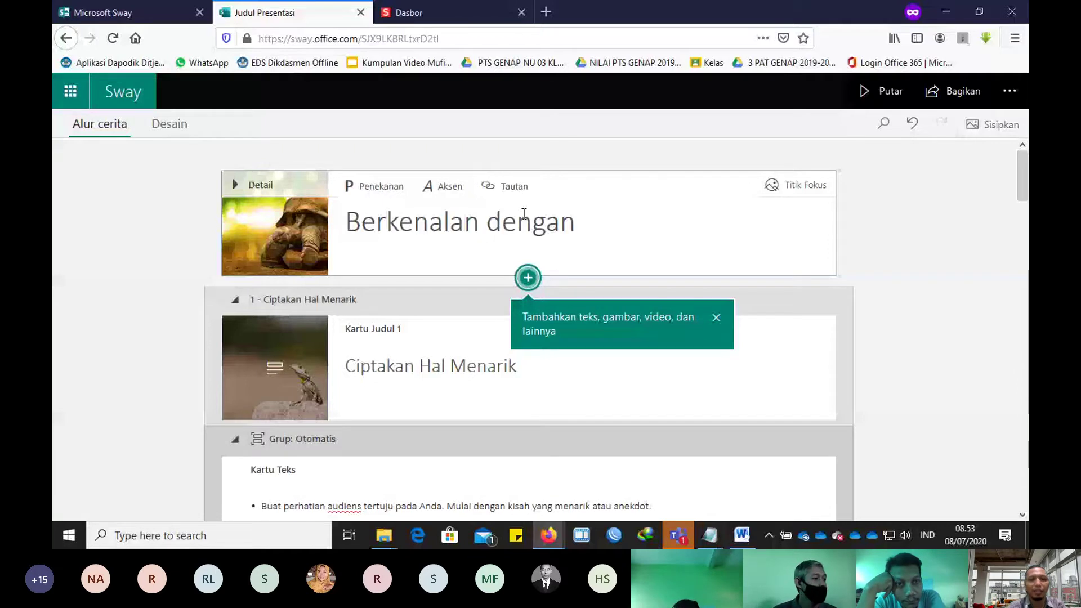
text( Binatan)
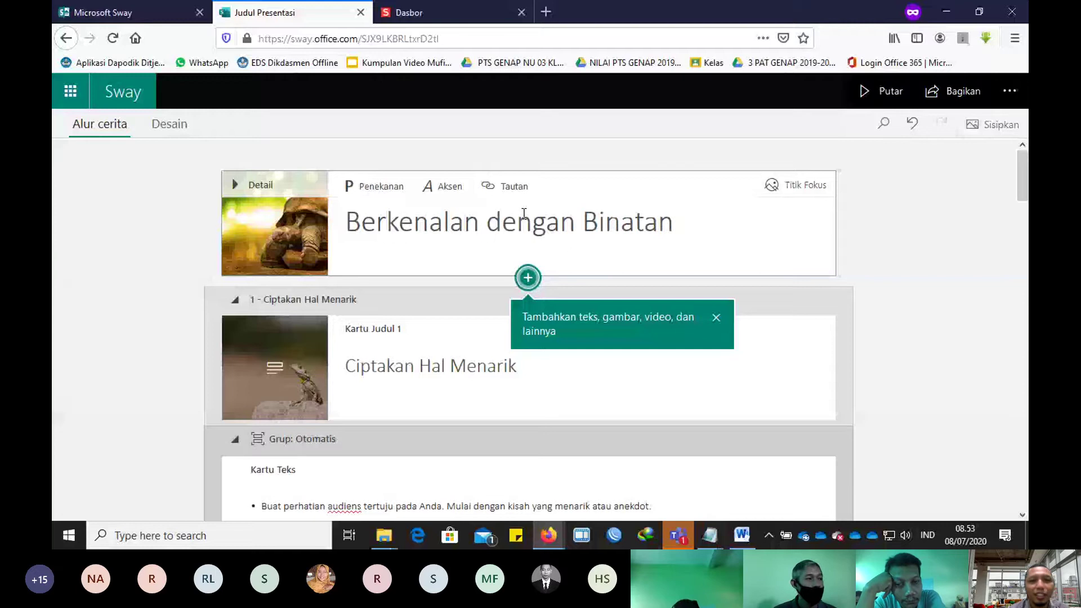
text(g)
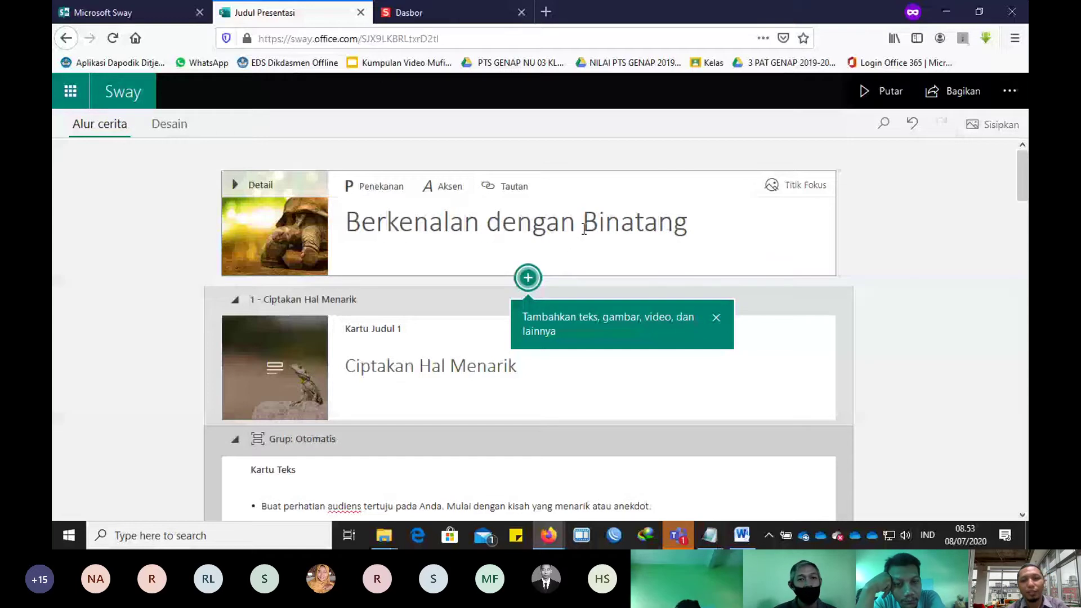
Step: Change the title to 'Satwa Liar' and bring up the add-content choices below it
drag(584, 229, 346, 223)
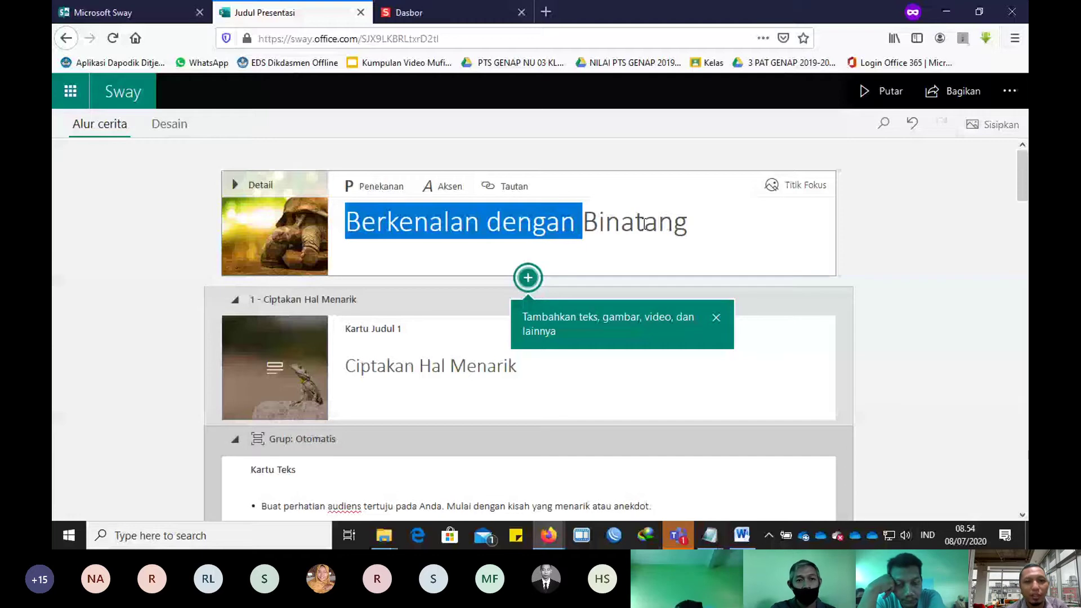
text(Satwa)
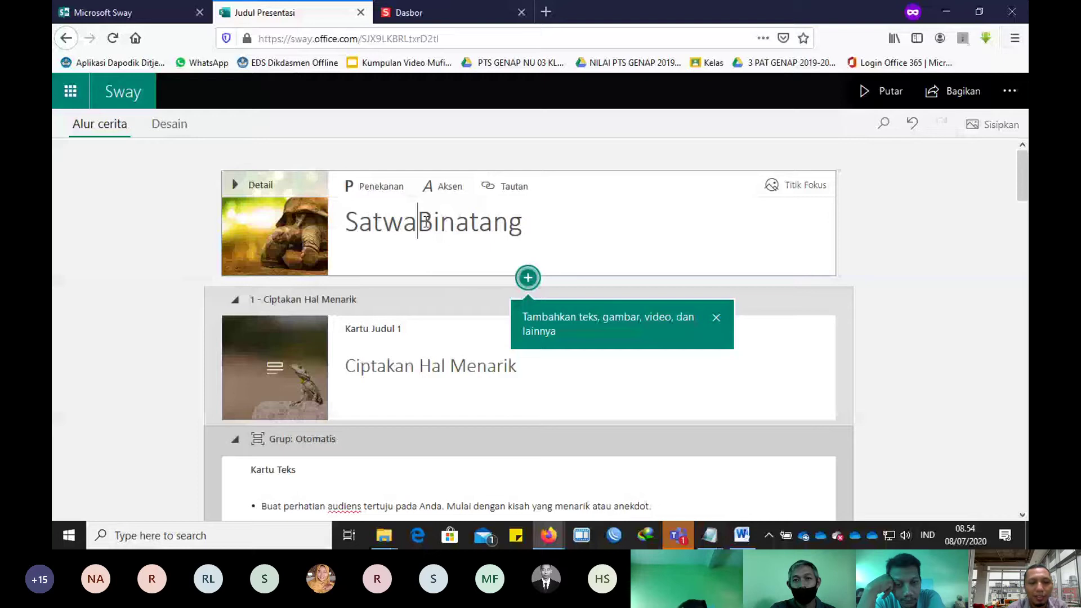
drag(426, 221, 541, 218)
text(Li)
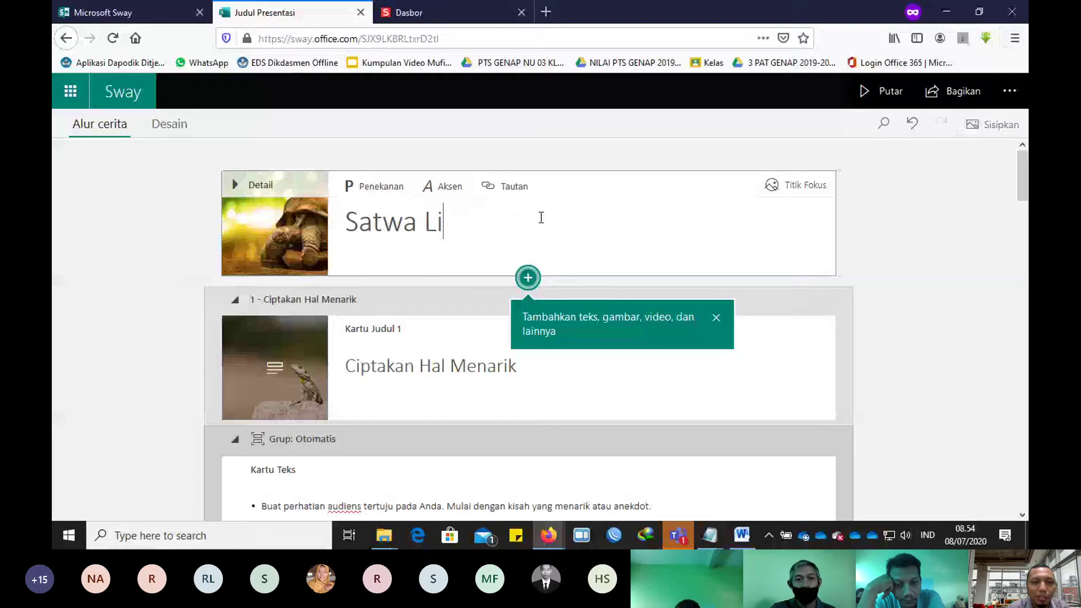
text(ar)
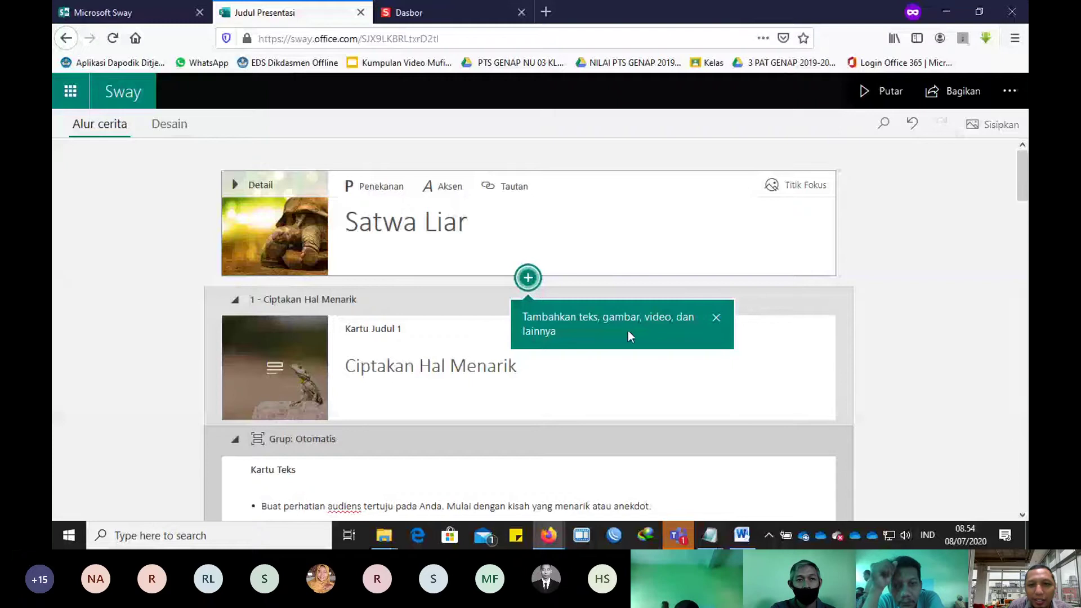
click(529, 282)
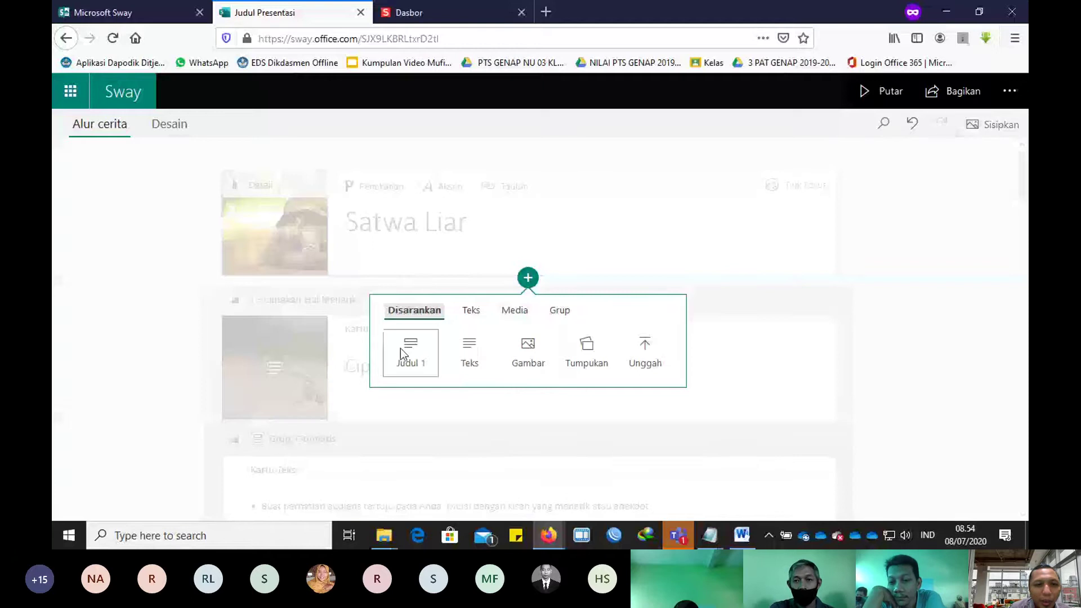
Step: Browse the Teks, Media, Grup and Disarankan content choices, then dismiss the menu
click(471, 311)
click(513, 314)
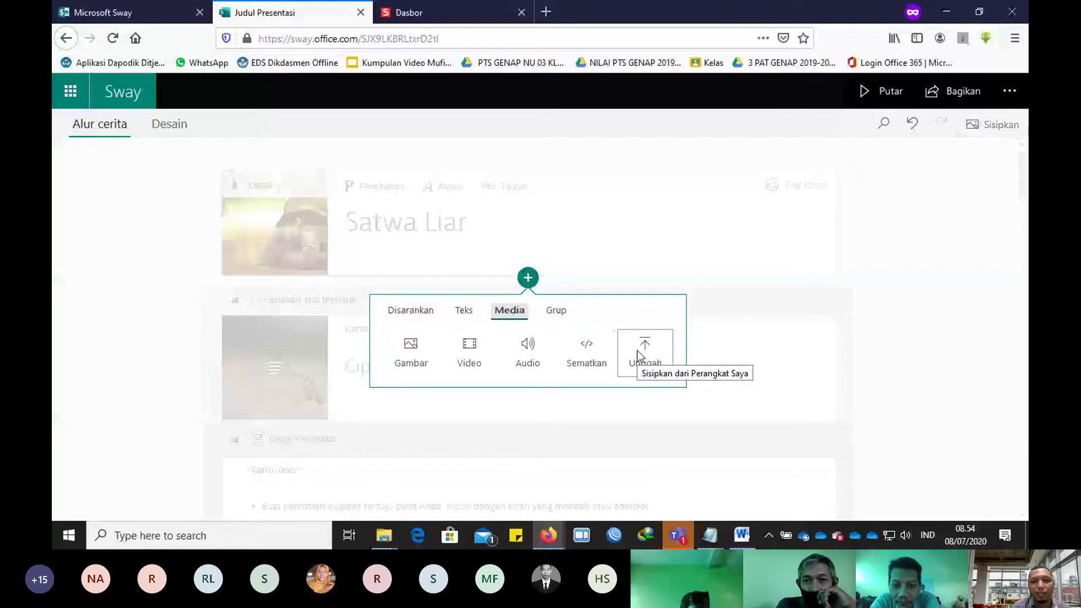
click(556, 310)
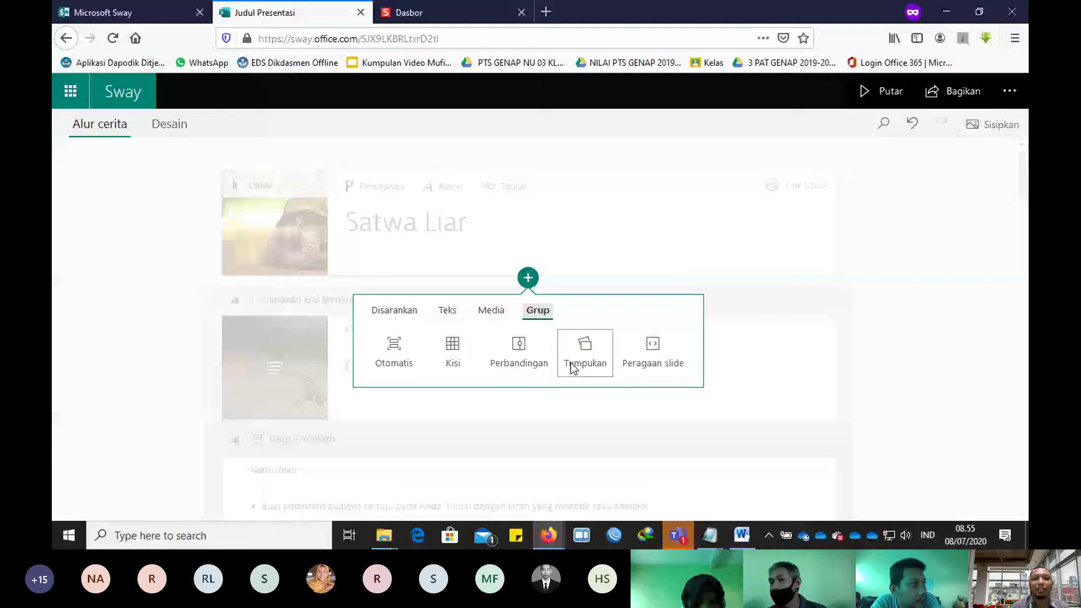
click(385, 313)
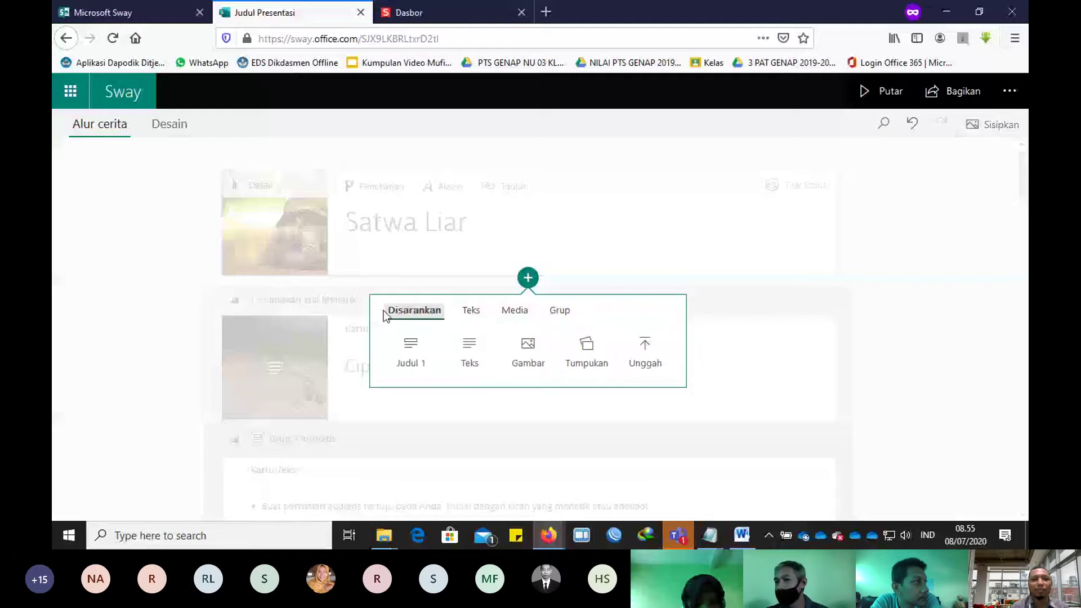
click(510, 310)
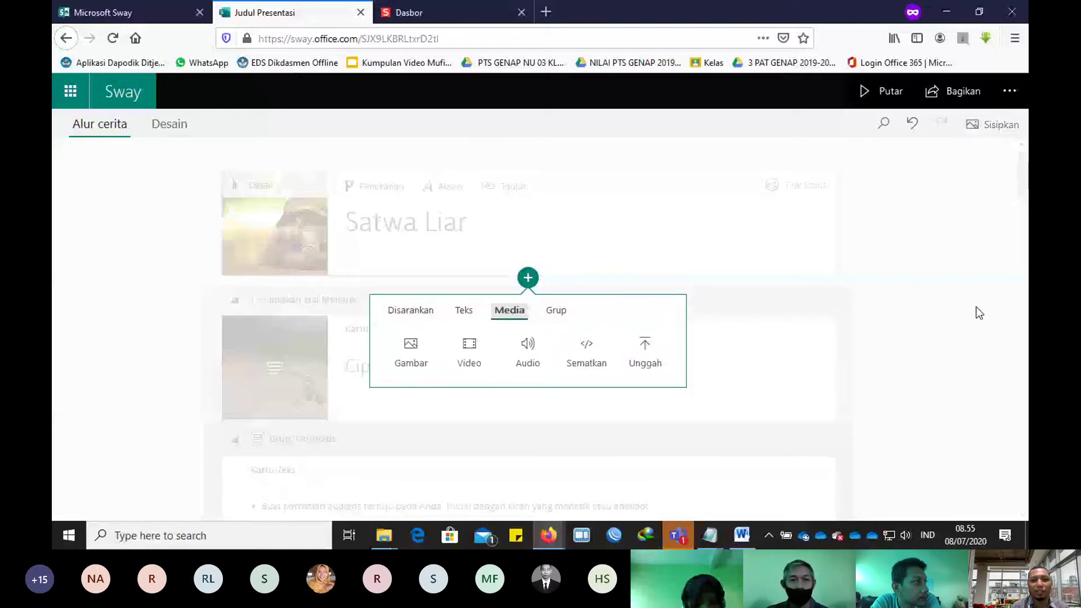
click(746, 306)
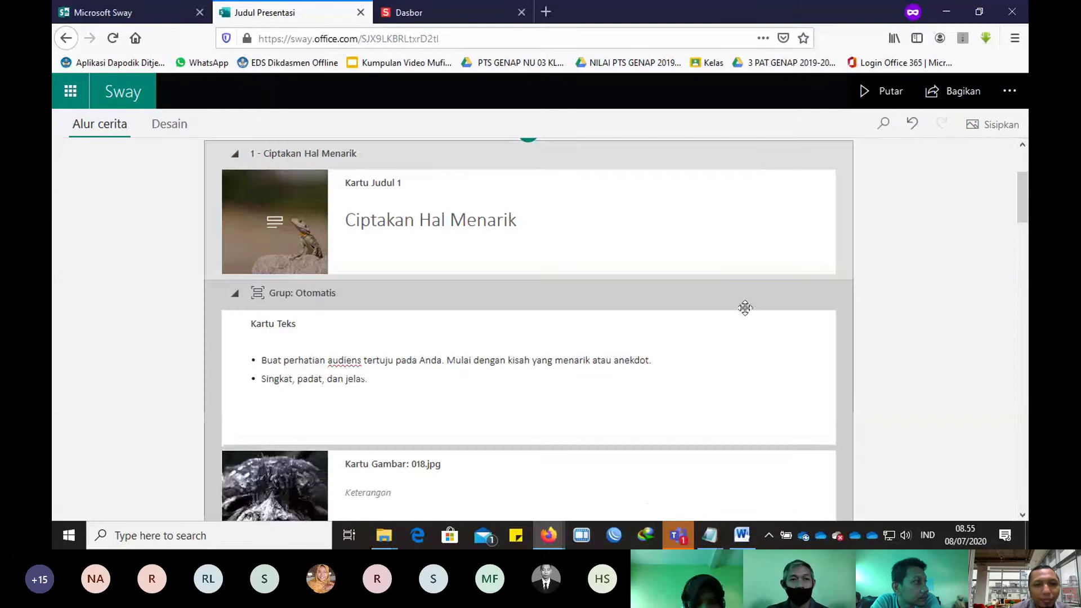
Step: Delete the lizard background from the heading and search online images for 'harimau'
scroll(745, 307, down, 2)
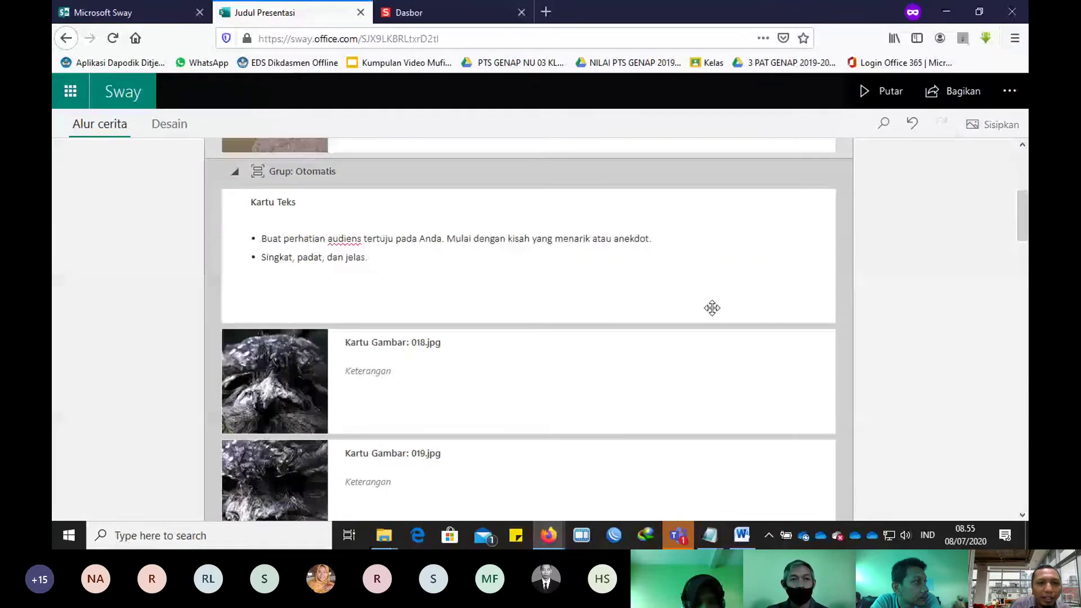
scroll(369, 307, up, 3)
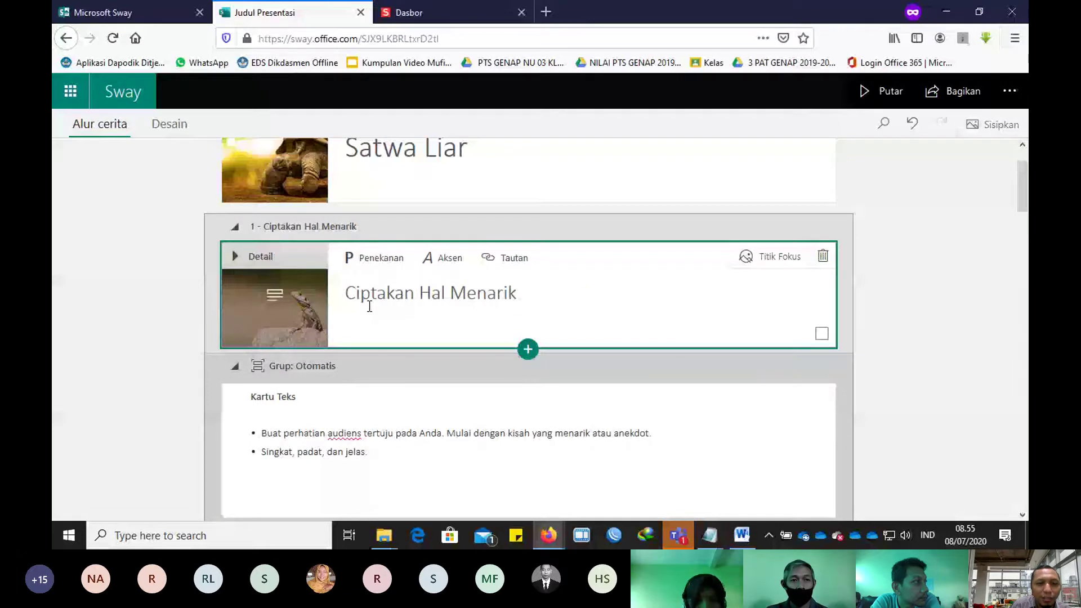
click(270, 316)
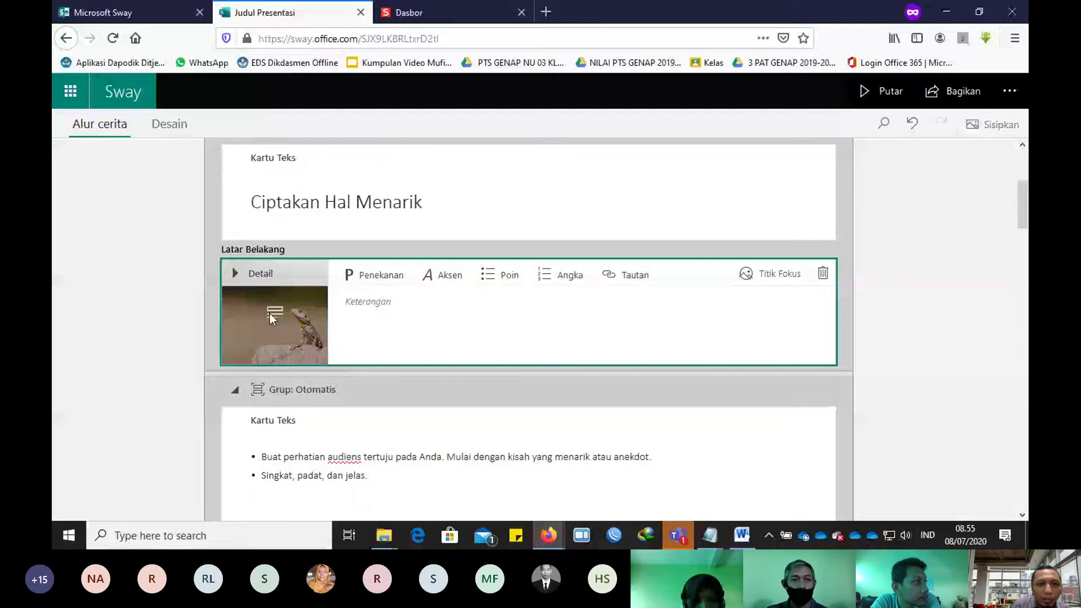
key(Delete)
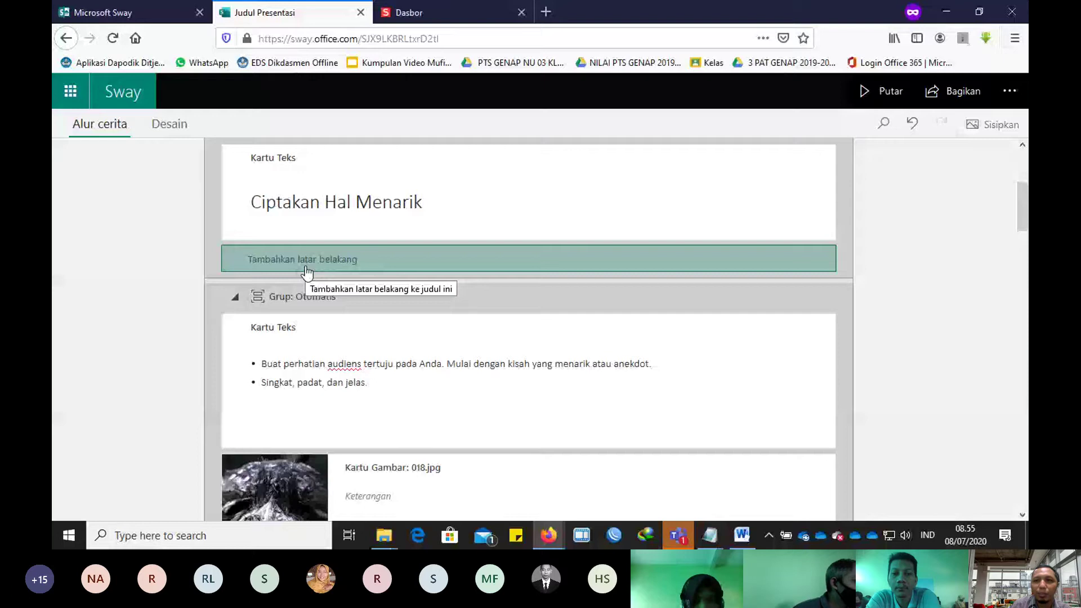
click(307, 273)
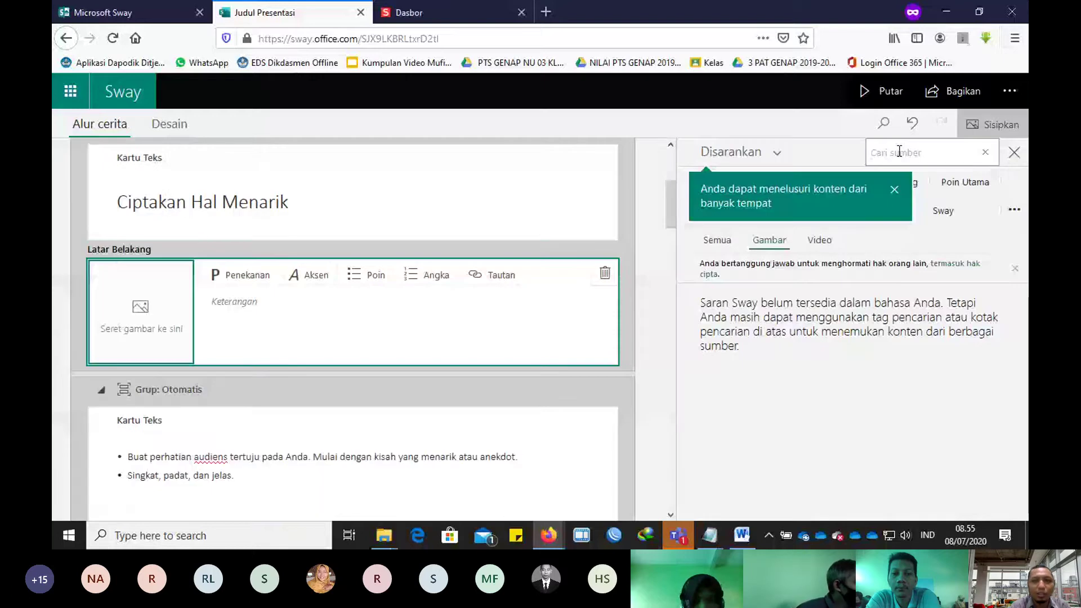
click(899, 152)
text(harimau)
key(Return)
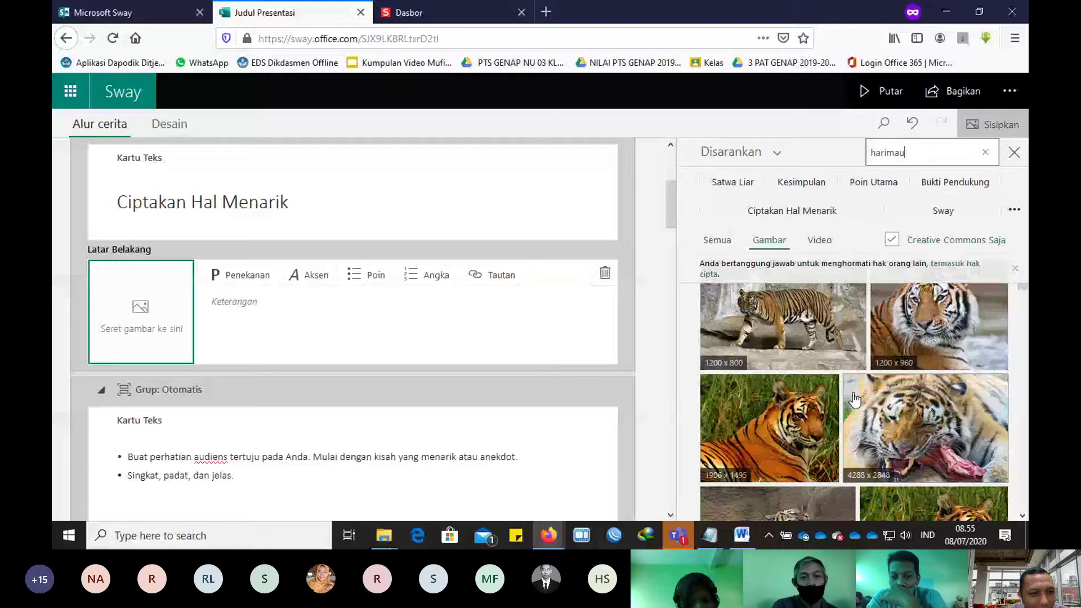
Step: Set a tiger photo as the heading background, captioned 'Harimau Bengala'
drag(854, 399, 166, 313)
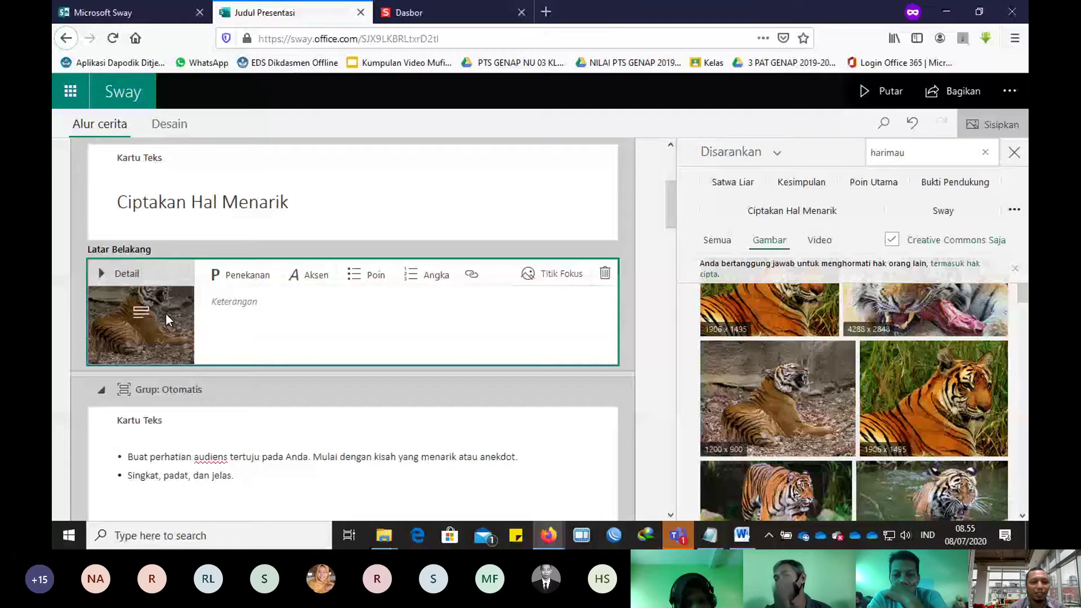
click(300, 328)
text(Hari)
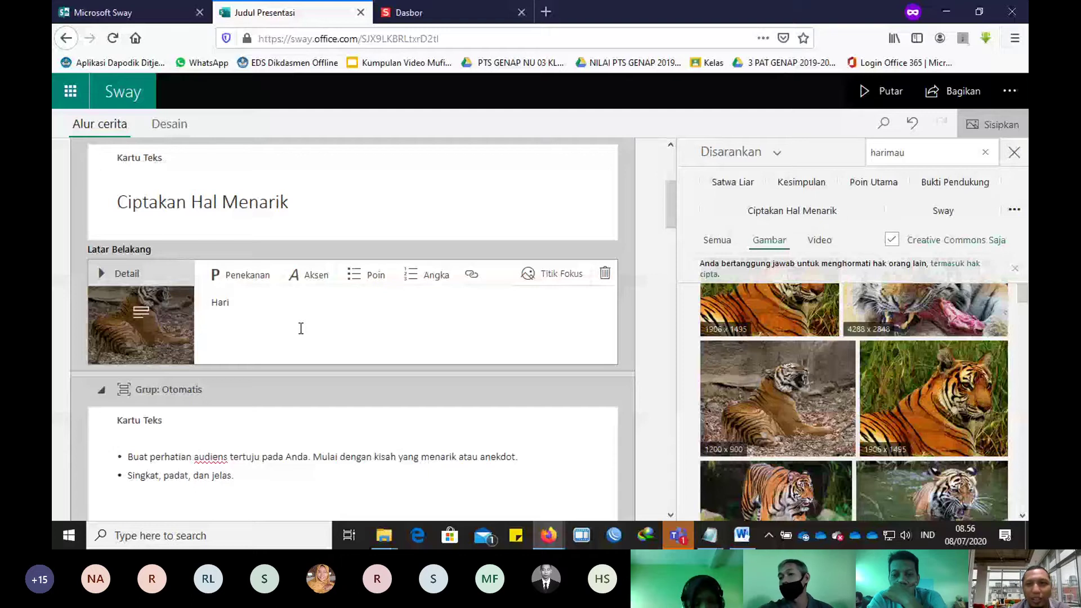
text(mau Bengala)
scroll(301, 328, up, 3)
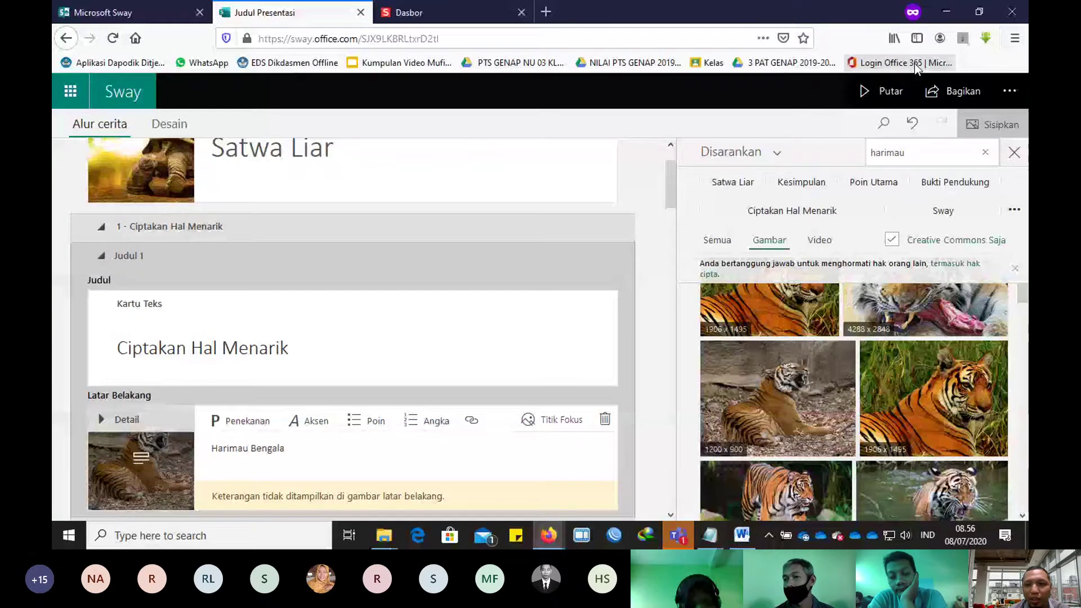
click(882, 91)
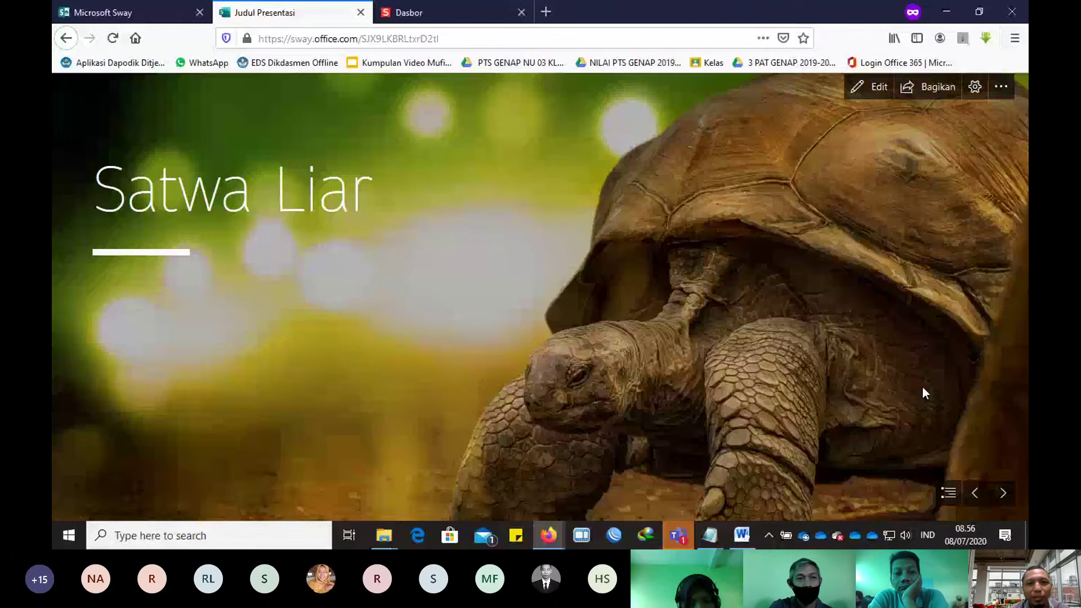
click(1003, 493)
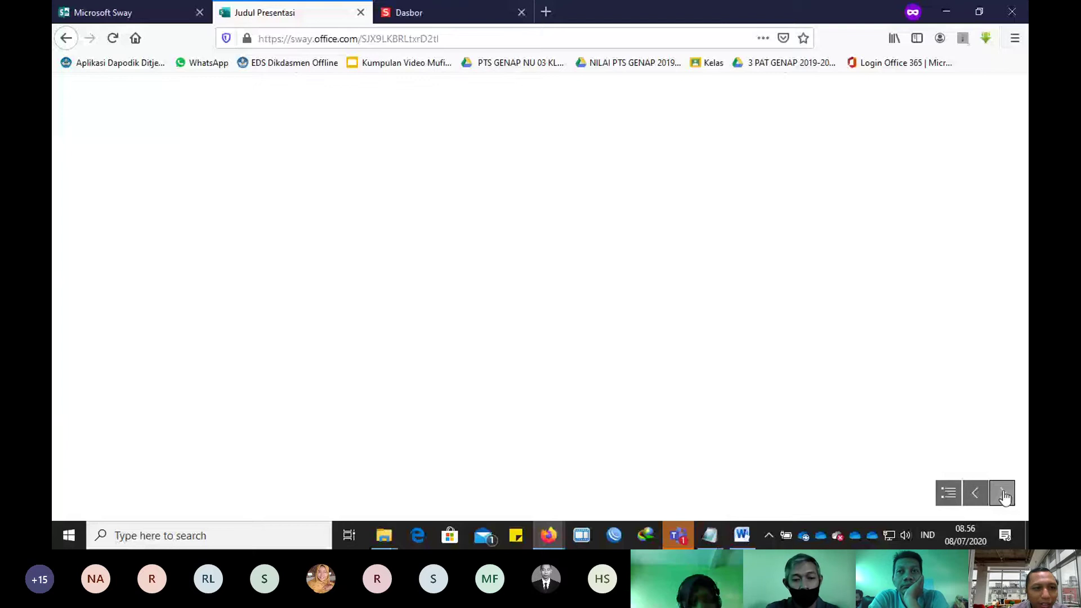
key(alt+Left)
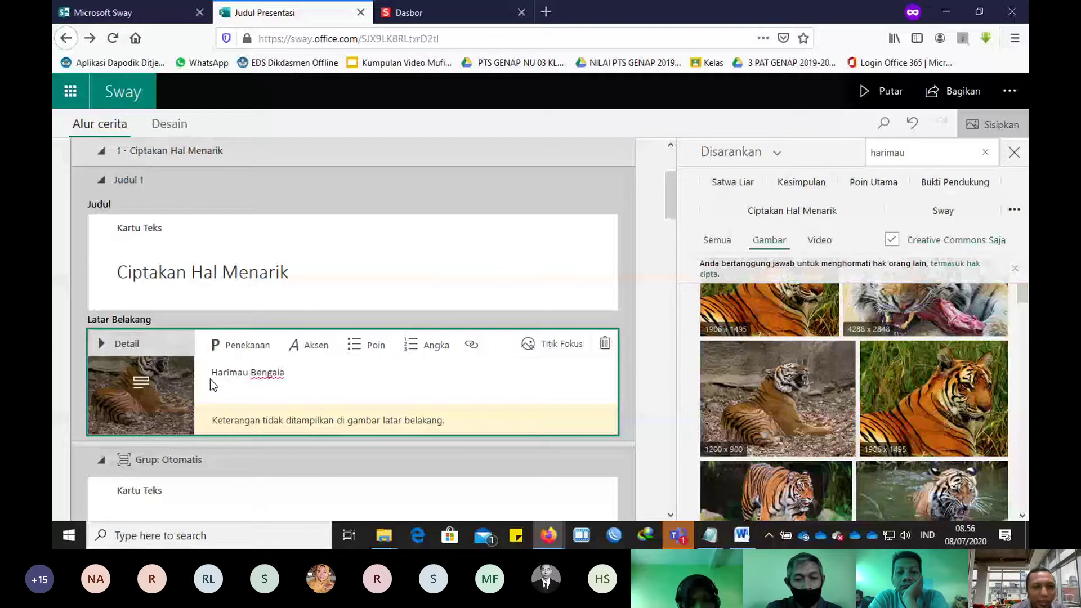
Step: Add an empty image card under the Satwa Liar title
scroll(211, 380, down, 4)
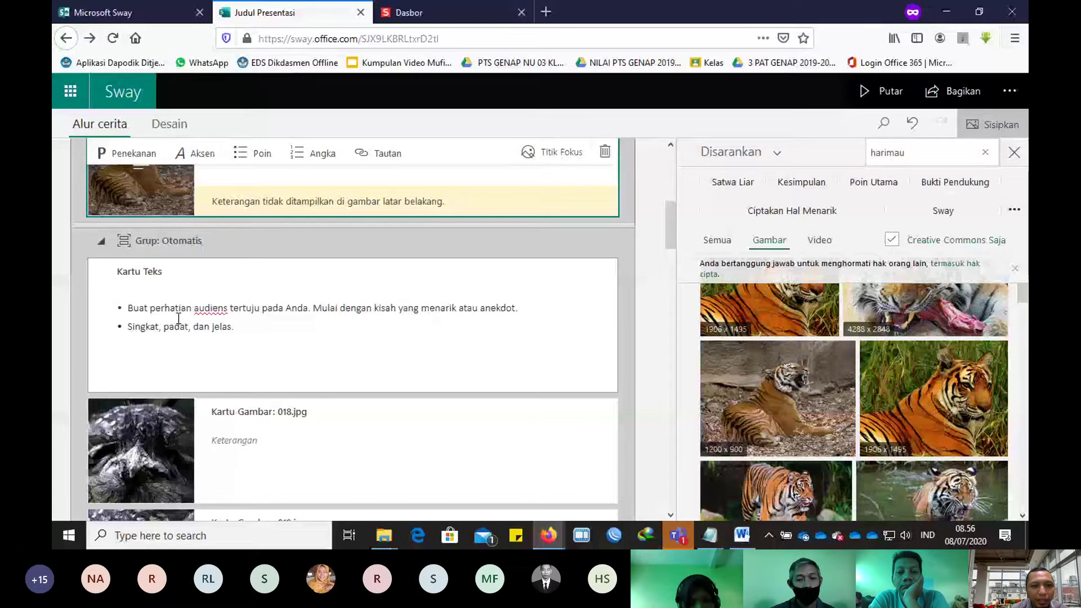
scroll(337, 360, up, 3)
click(362, 375)
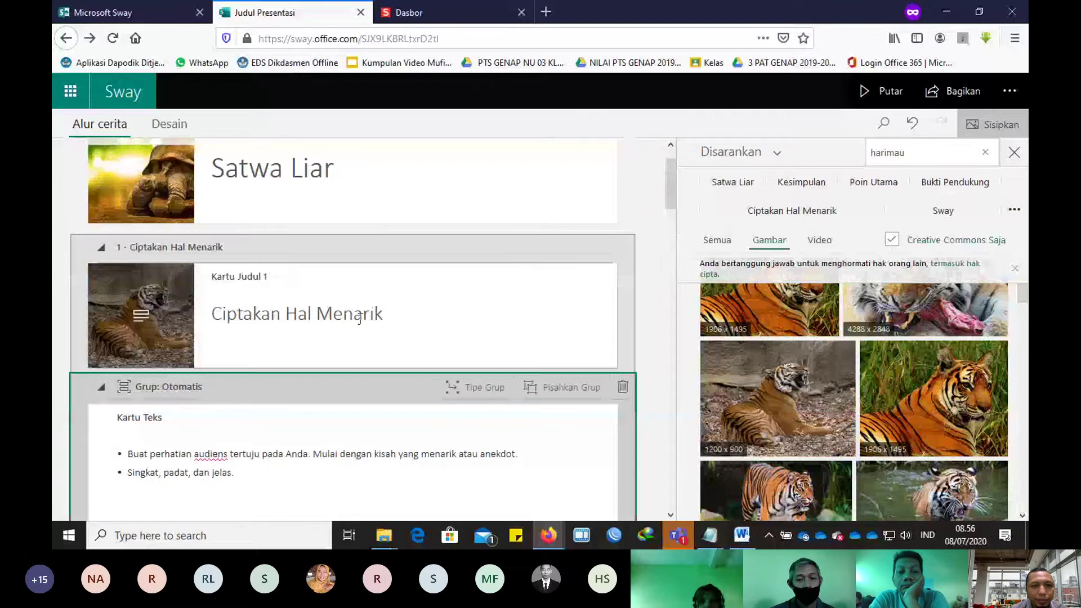
click(352, 226)
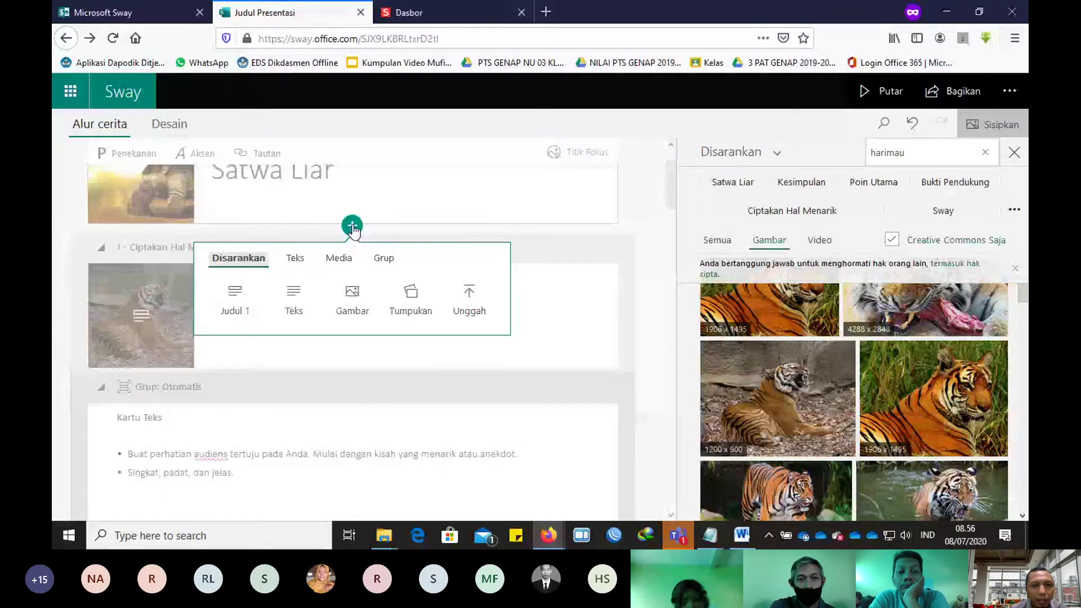
click(354, 301)
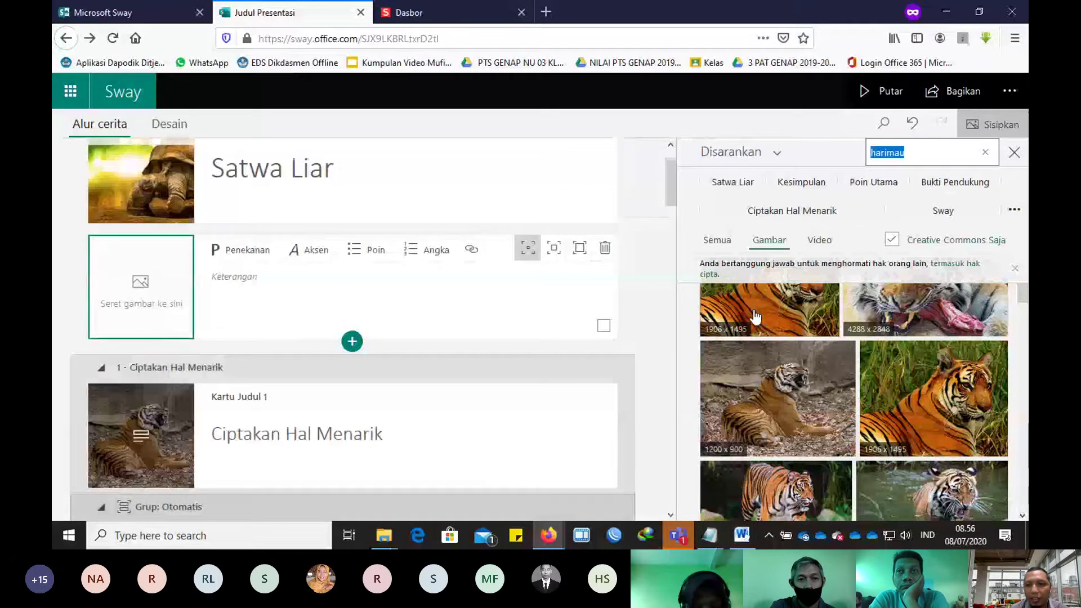
Step: Search 'kangguru', place a kangaroo photo in the card, and add another empty image card
scroll(756, 317, down, 3)
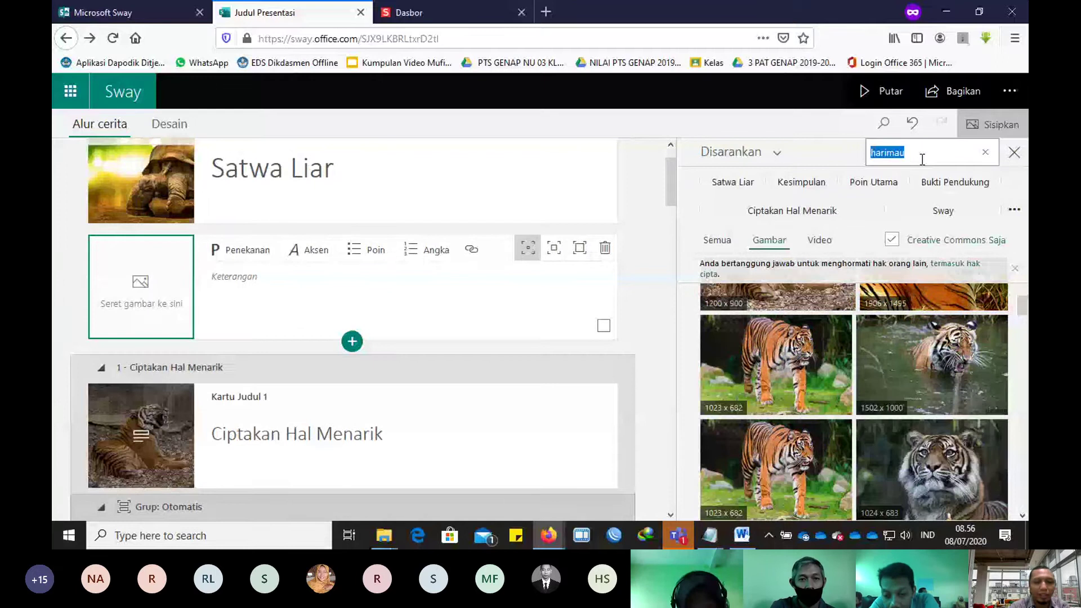
text(kanggu)
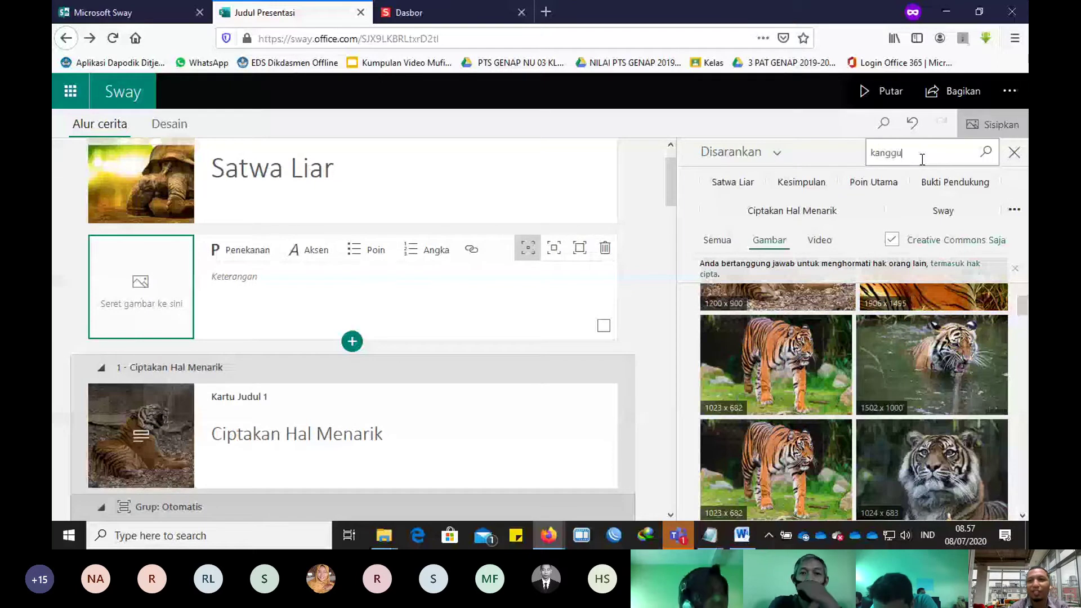
text(ru)
key(Return)
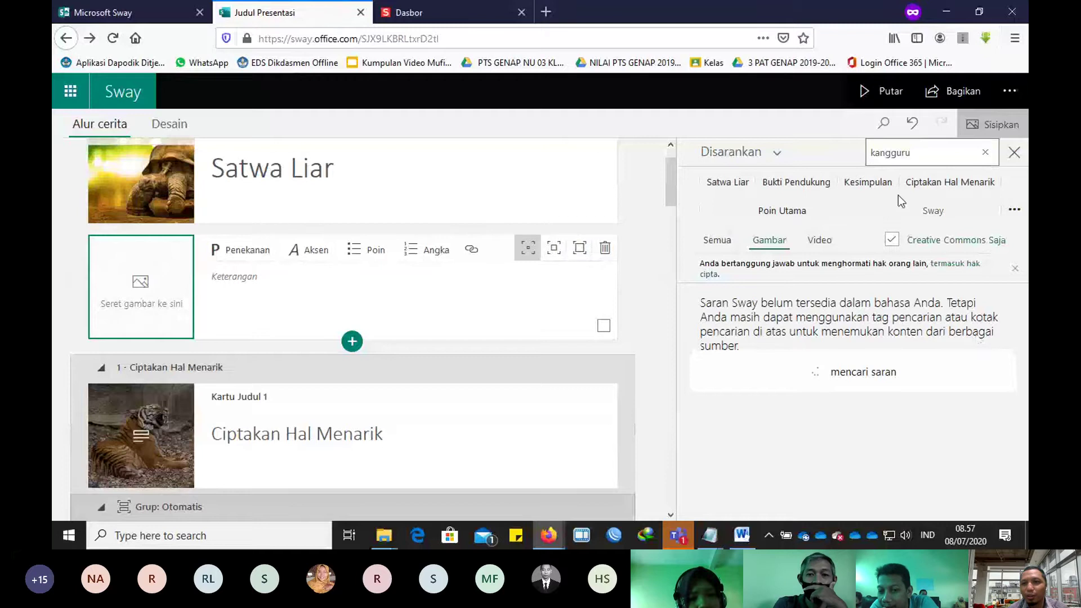
key(Return)
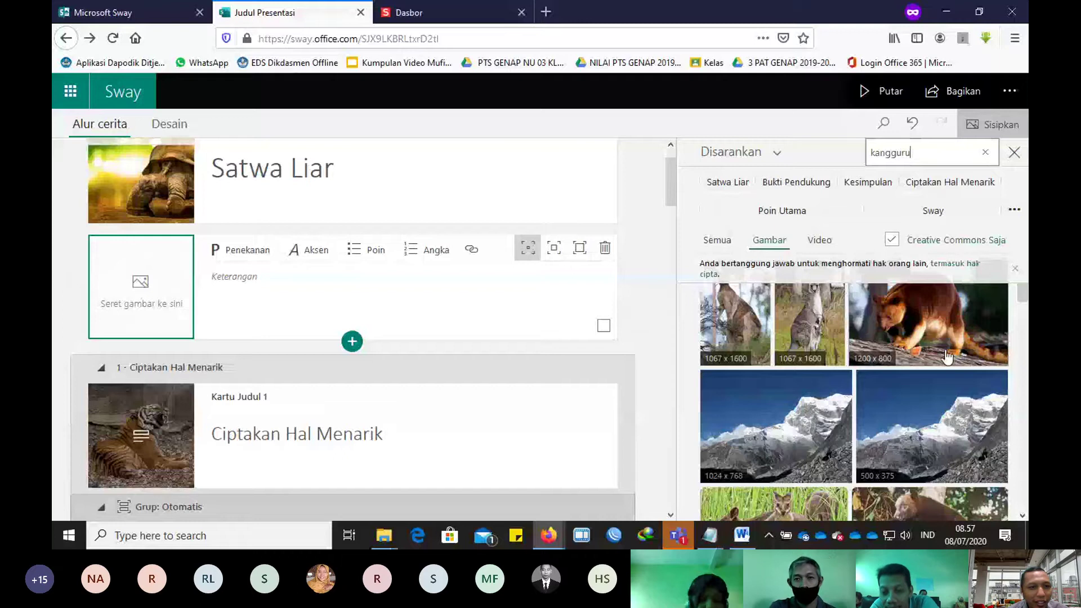
drag(947, 356, 187, 313)
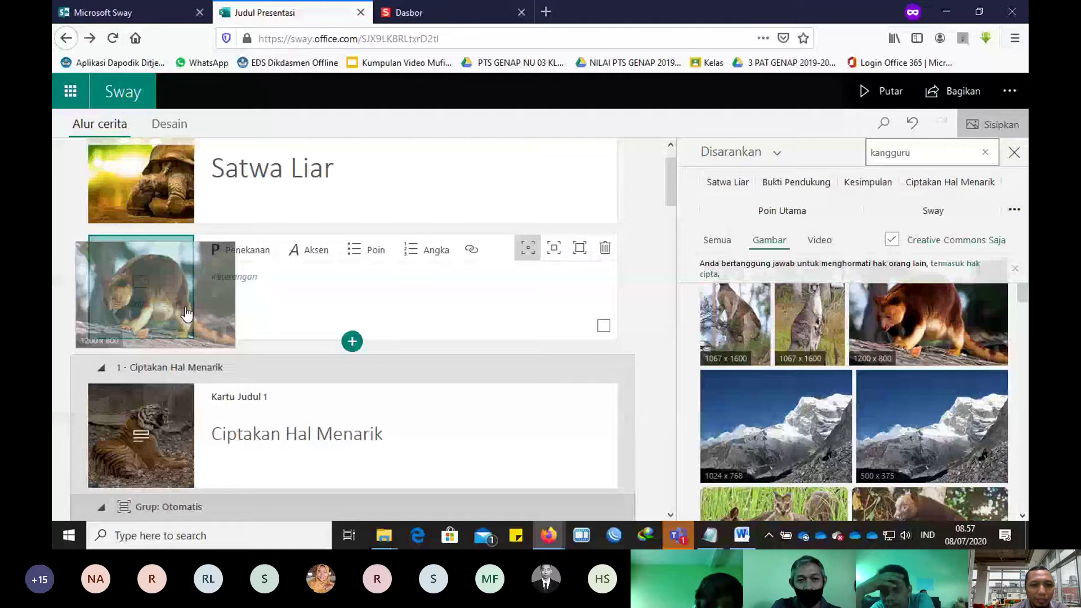
drag(187, 314, 187, 314)
click(352, 341)
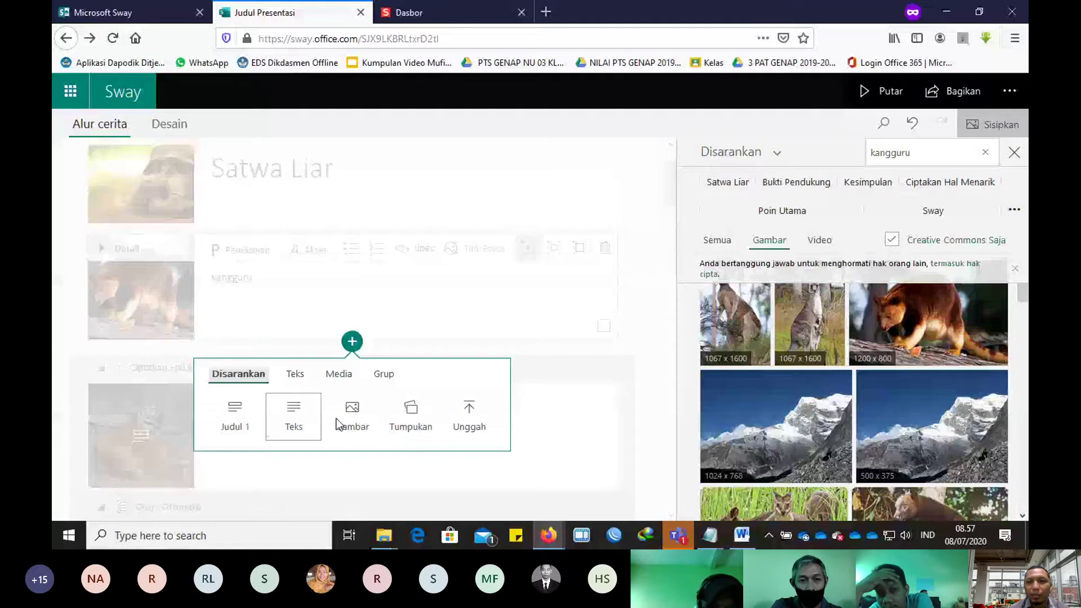
click(338, 422)
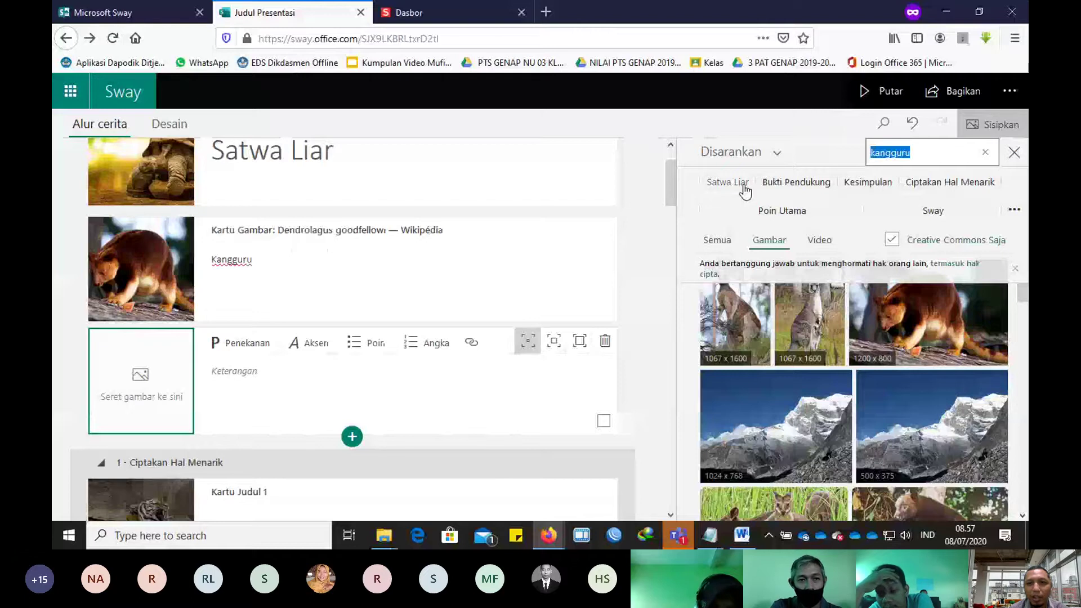
Step: Upload the Jateng Pintar logo from the computer into the empty image card
click(737, 152)
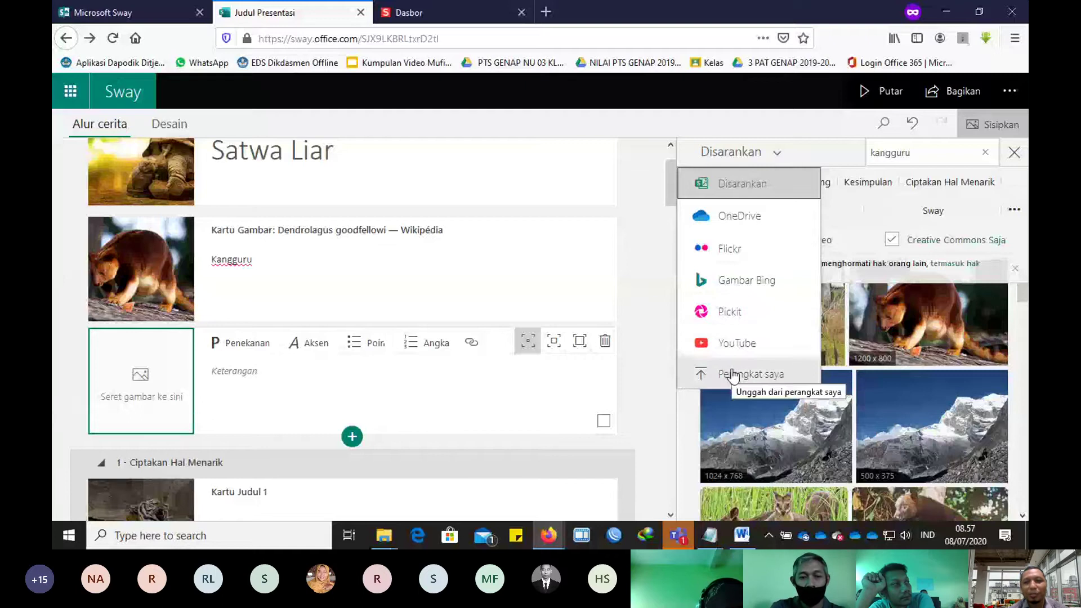
click(732, 372)
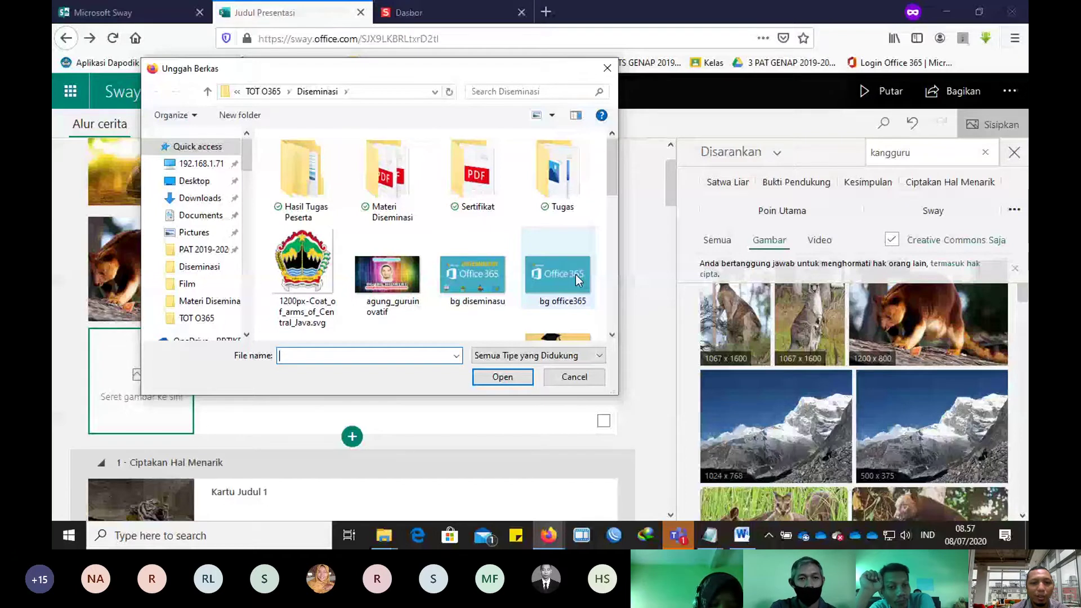
double_click(575, 275)
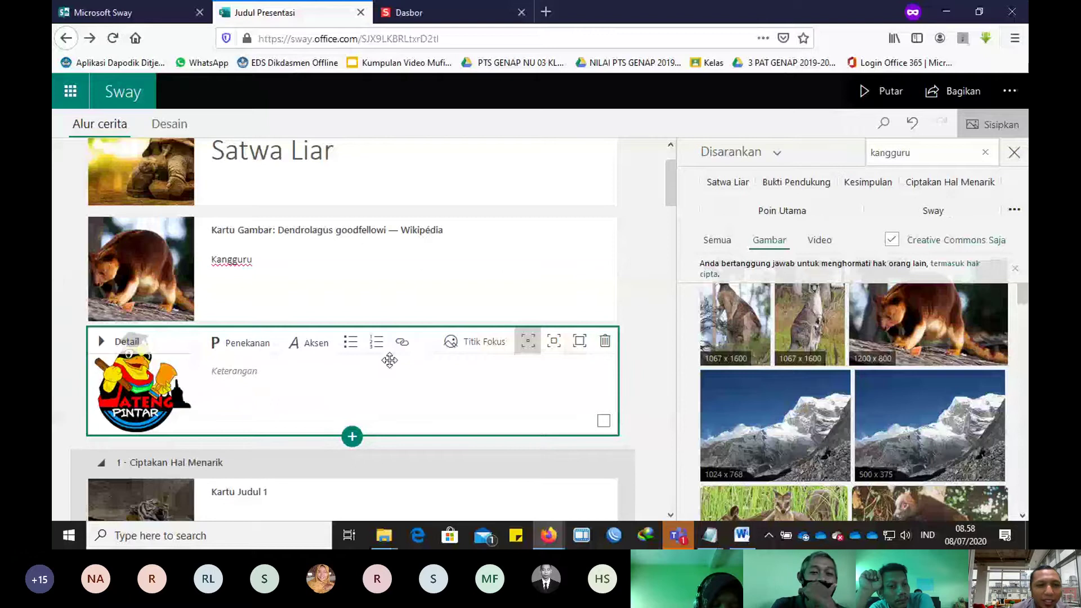
scroll(383, 360, down, 1)
click(352, 364)
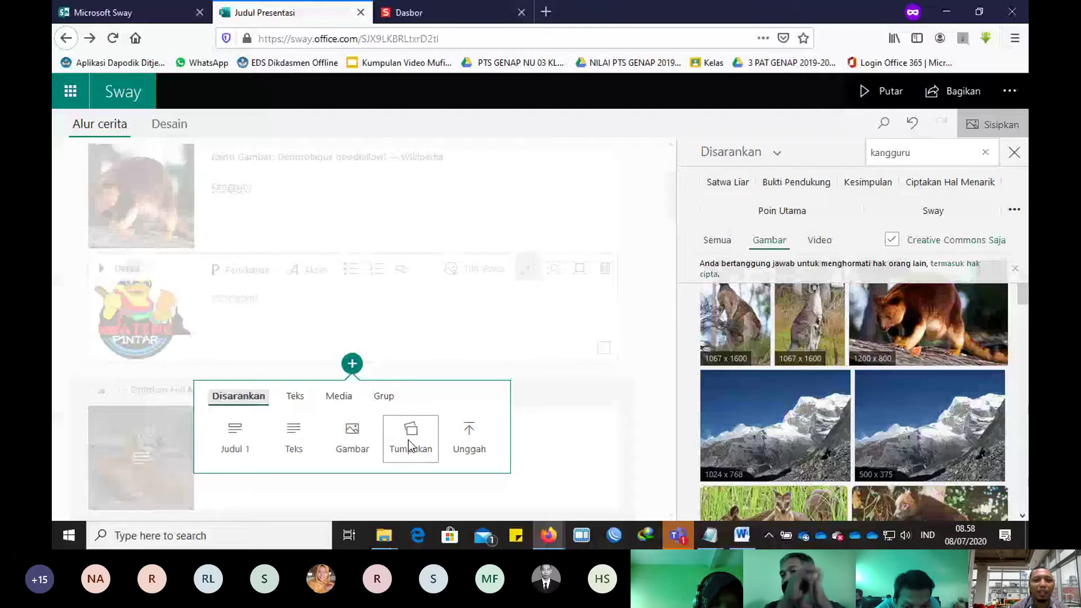
Step: Add a stack group holding a kangaroo picture and a cat photo from a 'kucing' search
click(411, 447)
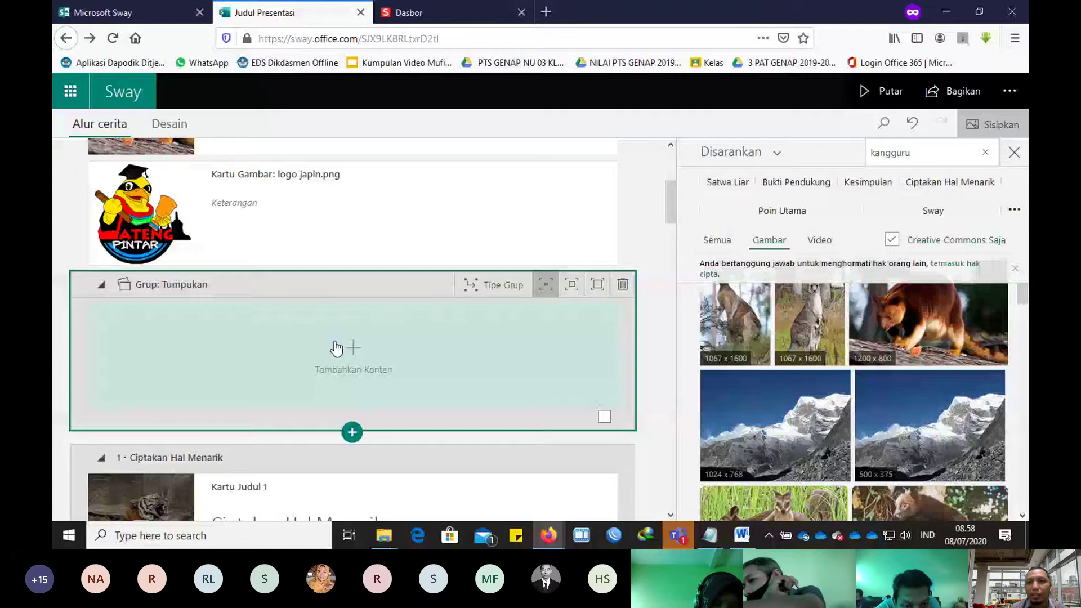
drag(336, 349, 337, 350)
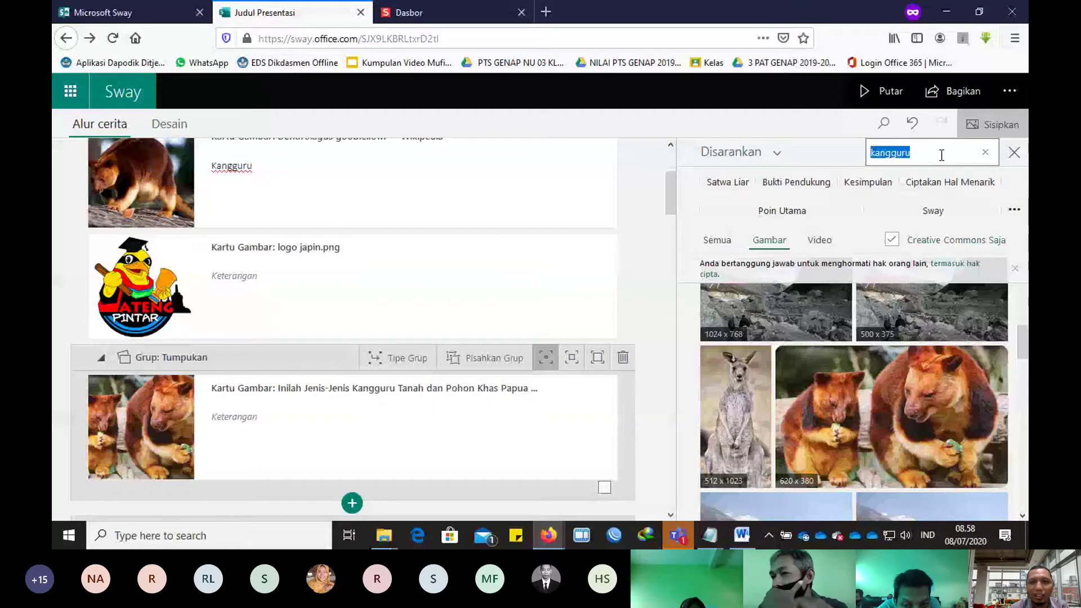
text(kuci)
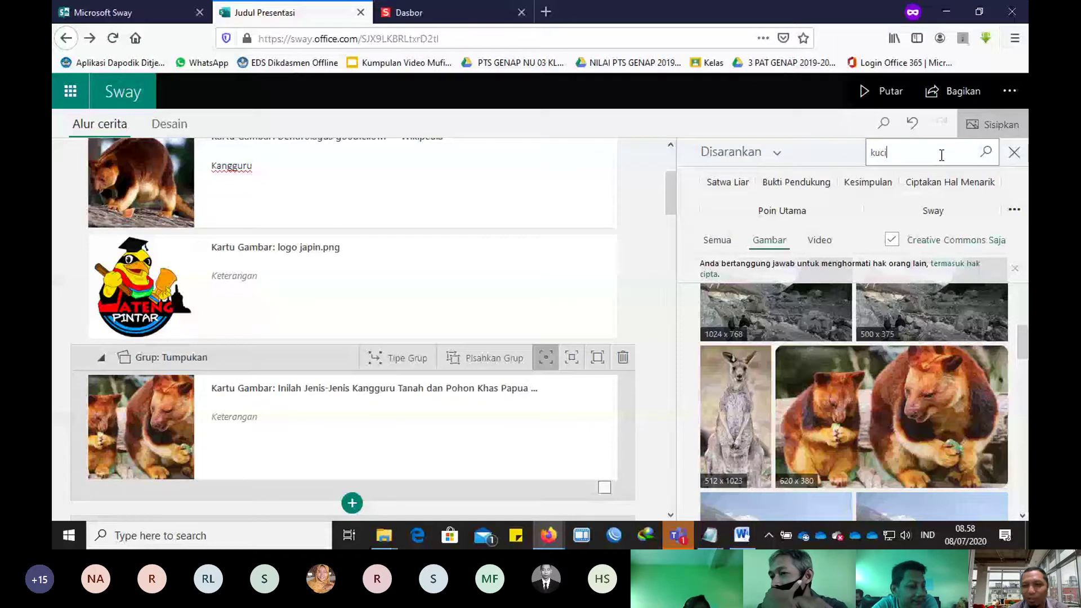
text(ng)
key(Return)
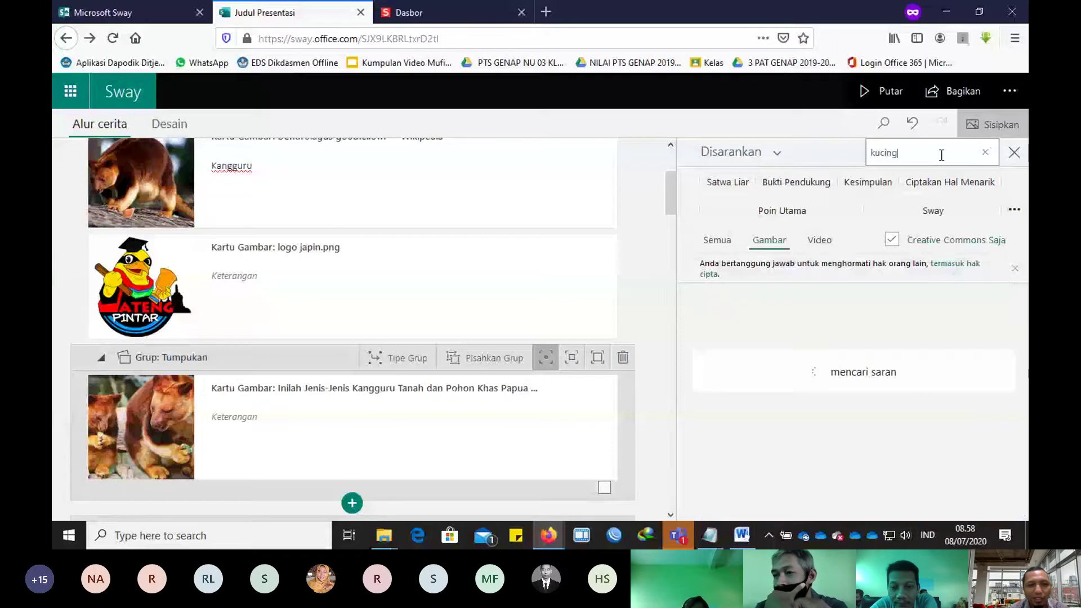
drag(776, 399, 358, 438)
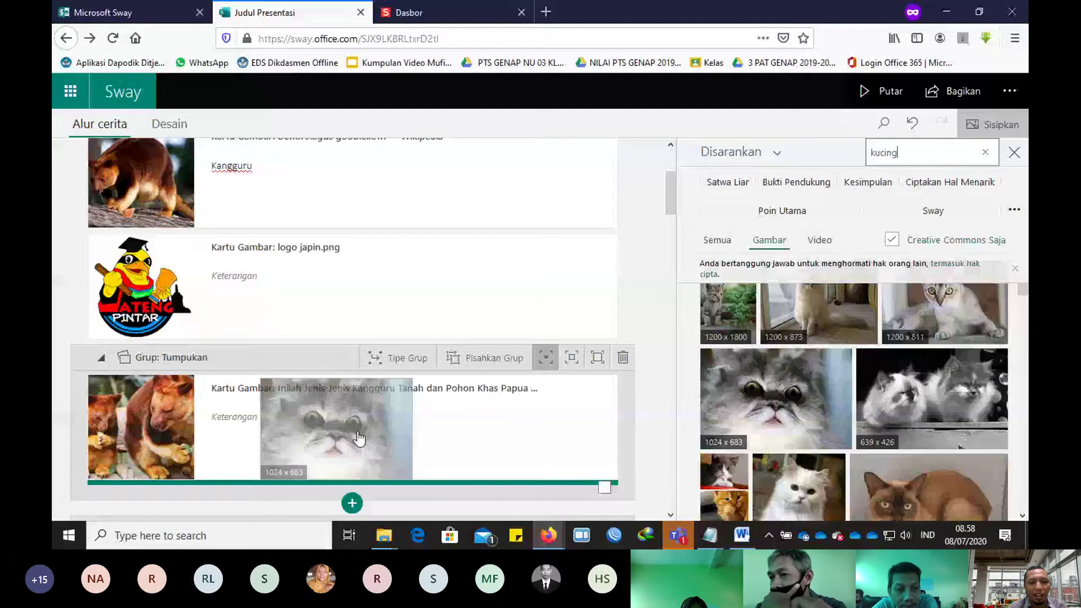
drag(359, 438, 359, 438)
Step: Search 'ayam' and add a rooster photo to the stack group
triple_click(942, 152)
text(ayam)
key(Return)
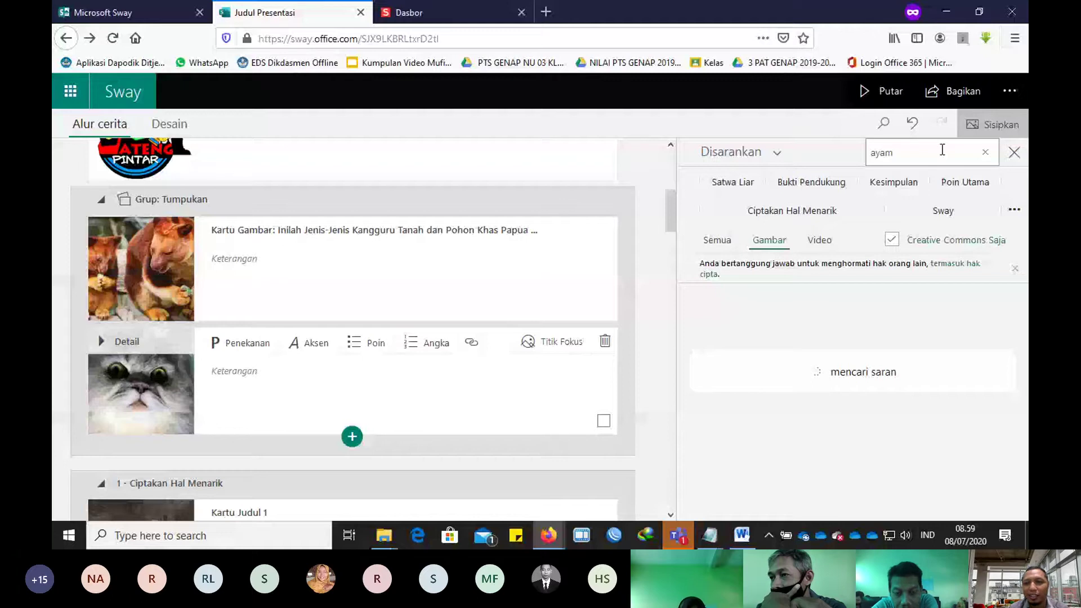
drag(900, 338, 348, 355)
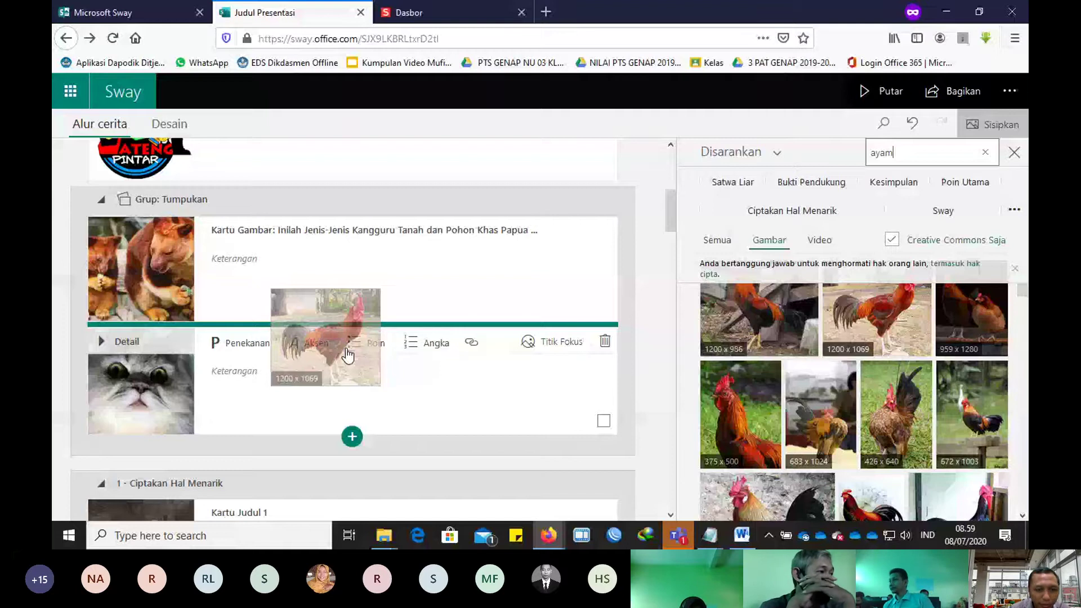
drag(348, 354, 348, 354)
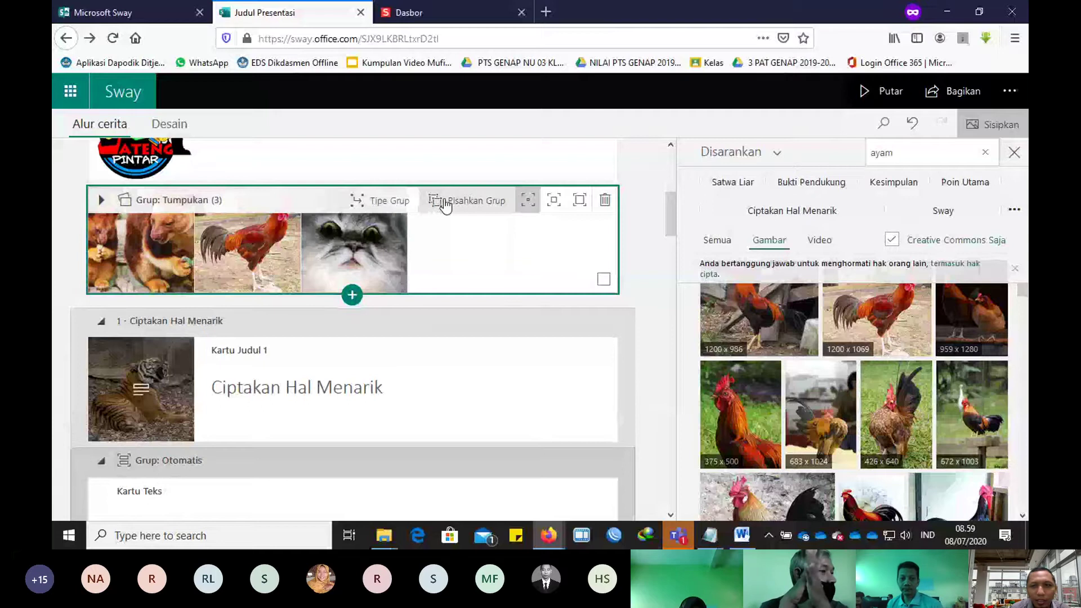
Step: Close the Sisipkan pane, try the Peragaan slideshow layouts, then set the group to Kisi
click(1014, 152)
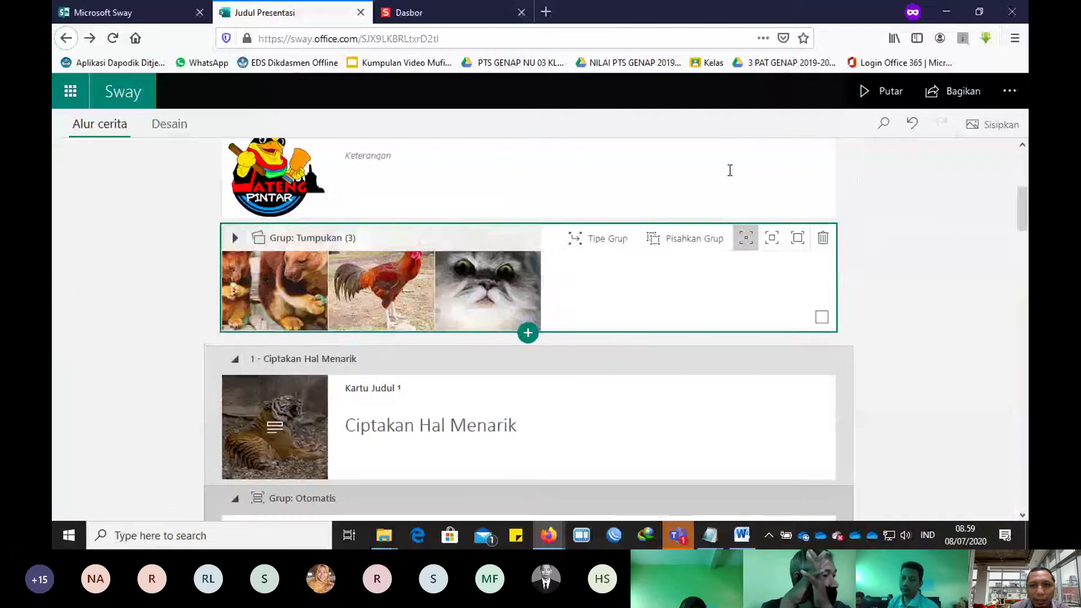
click(603, 251)
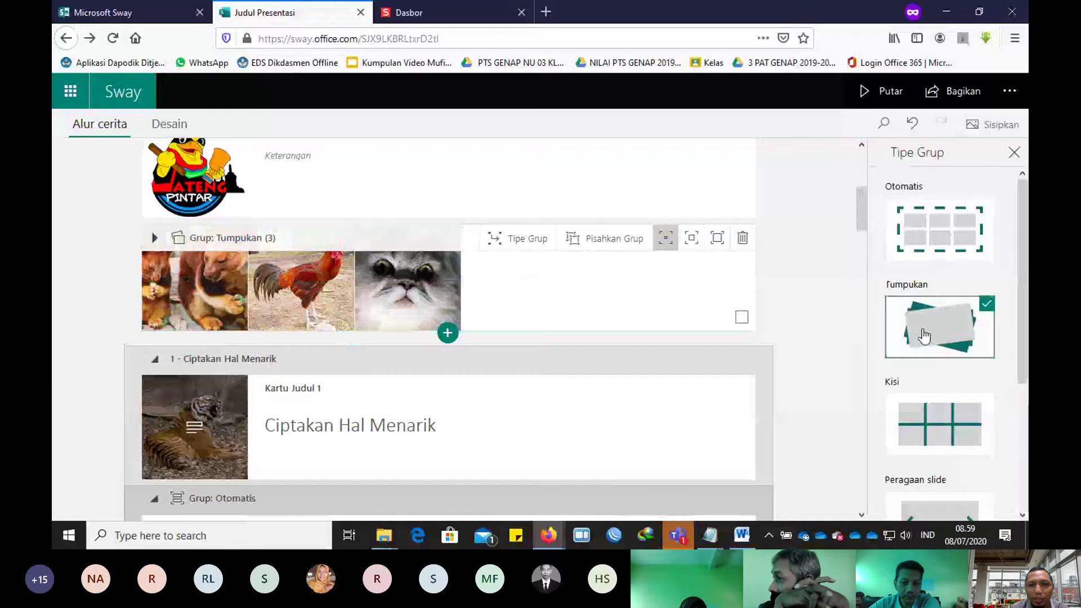
click(930, 441)
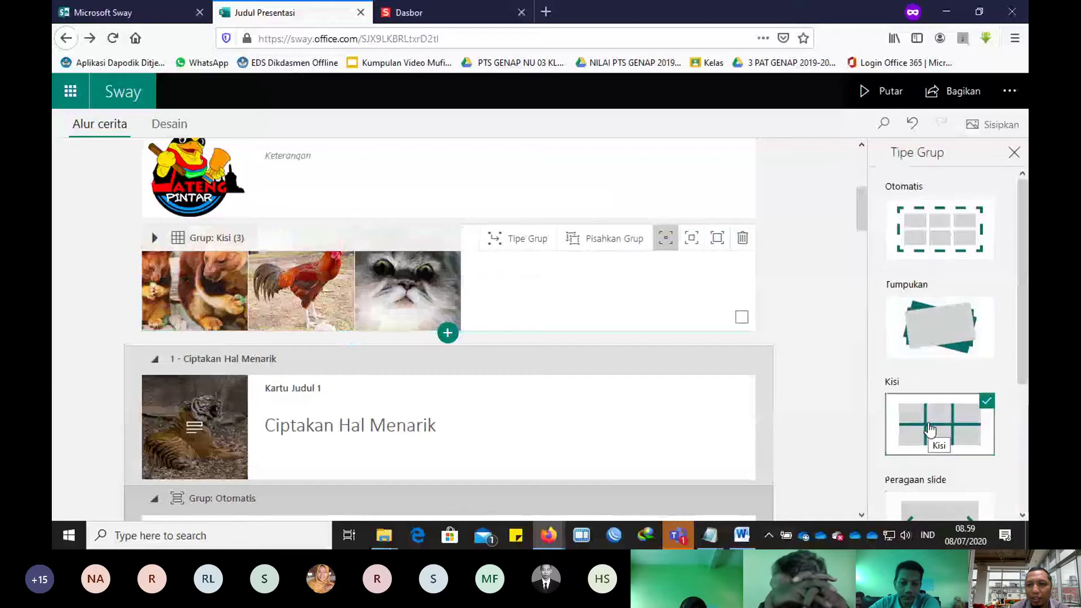
scroll(930, 444, down, 3)
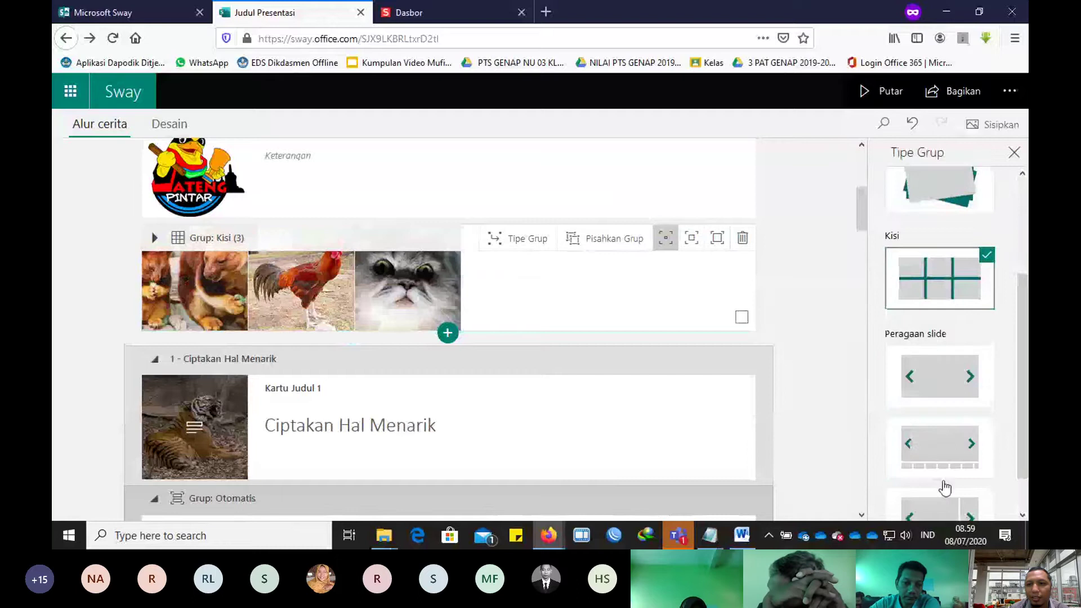
click(934, 371)
scroll(935, 375, down, 1)
click(937, 397)
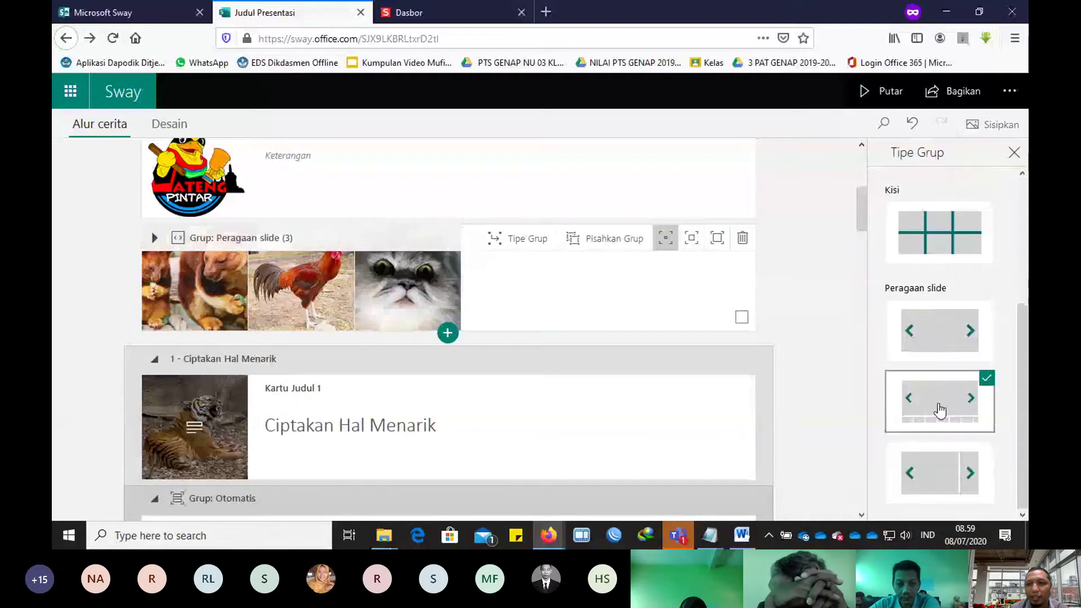
click(935, 468)
scroll(948, 333, up, 3)
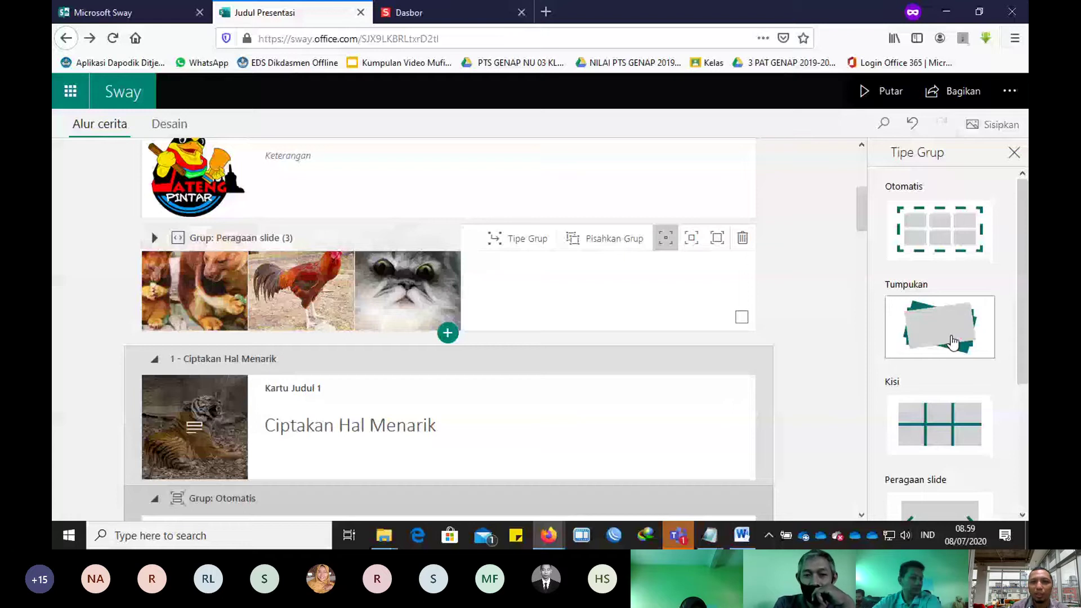
click(940, 425)
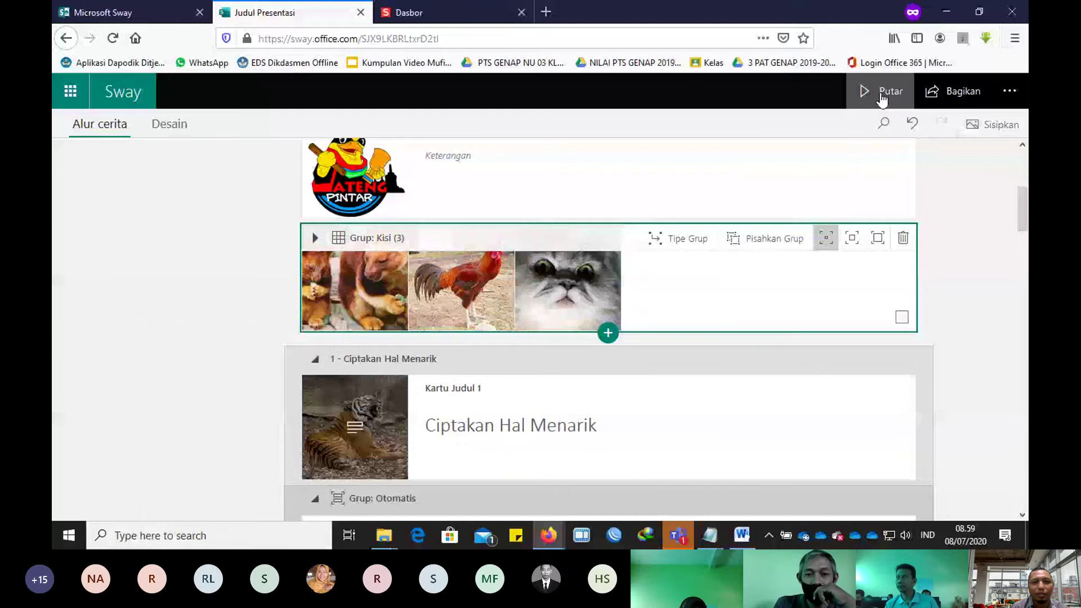
click(883, 97)
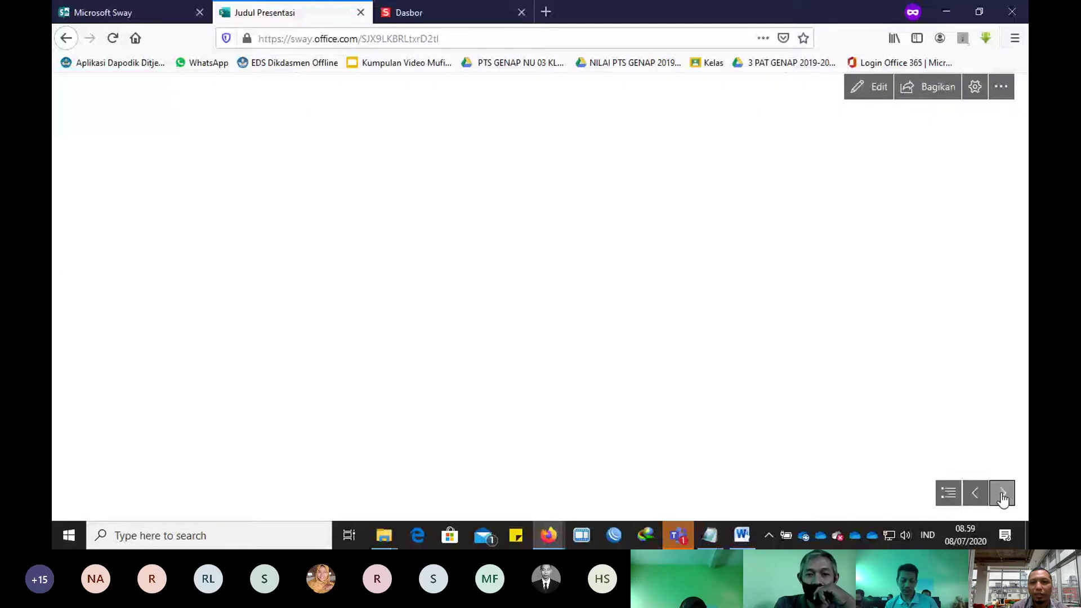
click(1002, 494)
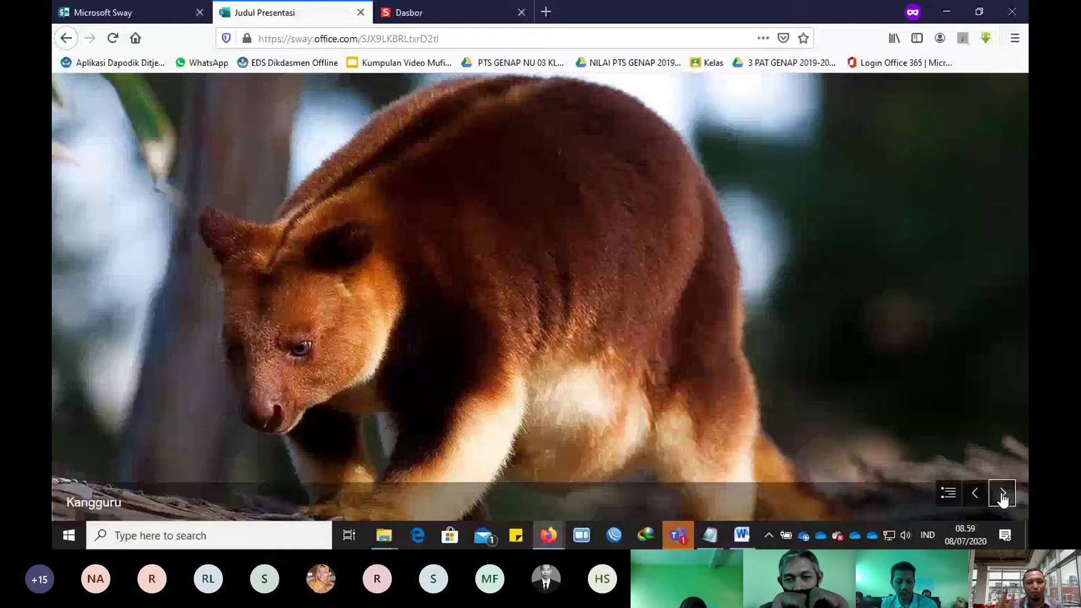
click(1002, 495)
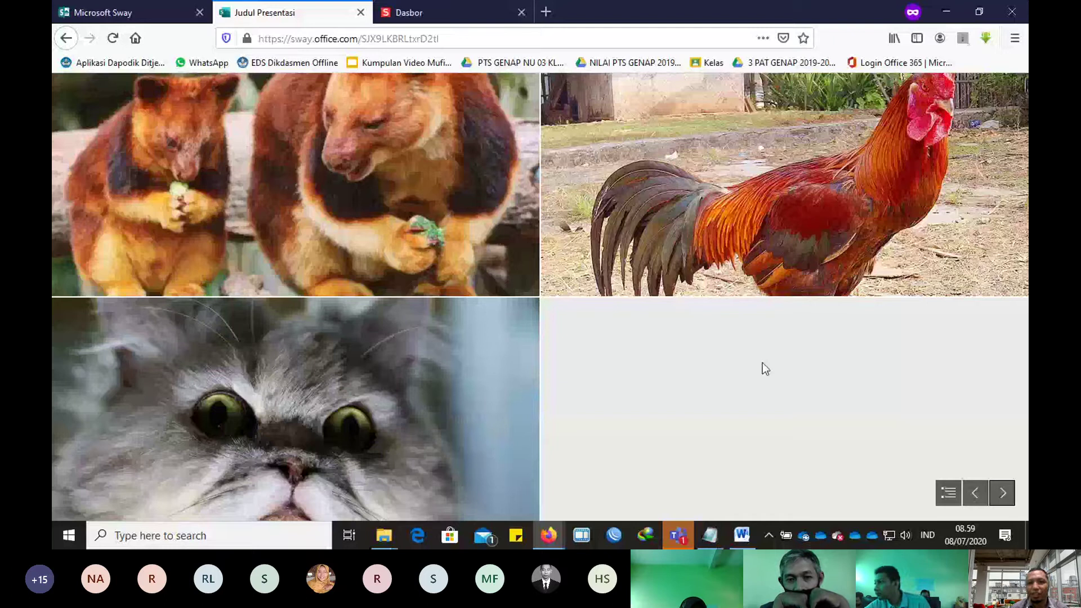
click(1002, 493)
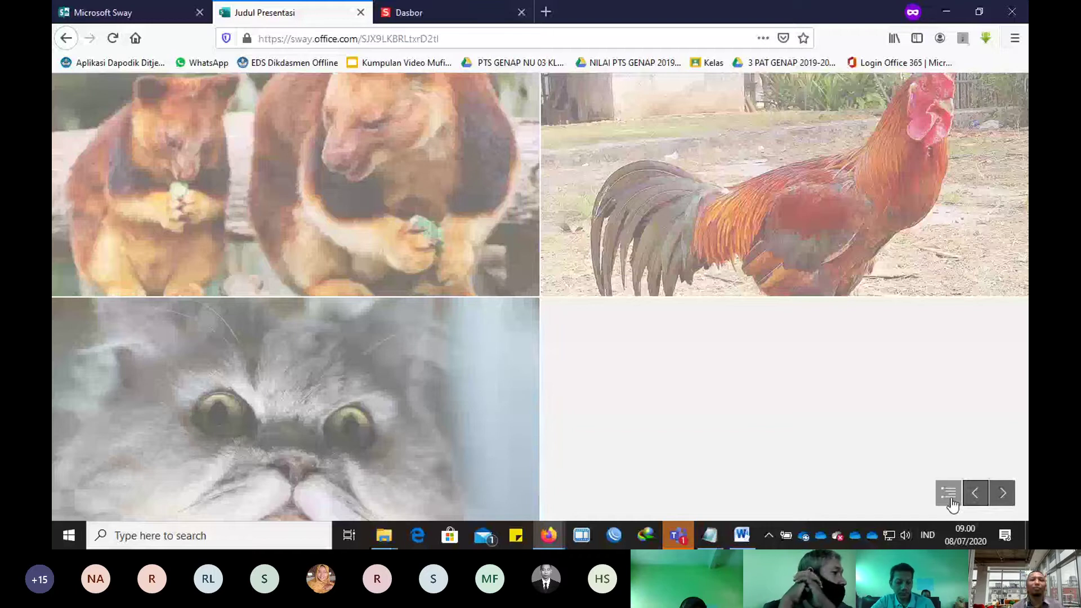
click(66, 38)
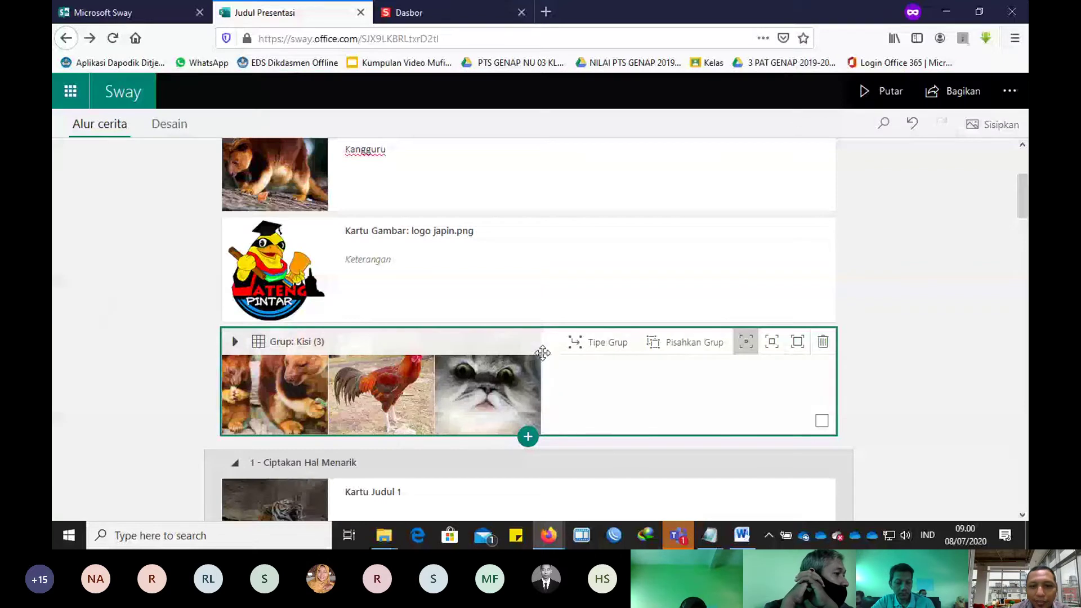
Step: Return to the Teams meeting and show the People list of one presenter and 26 attendees
key(alt+Tab)
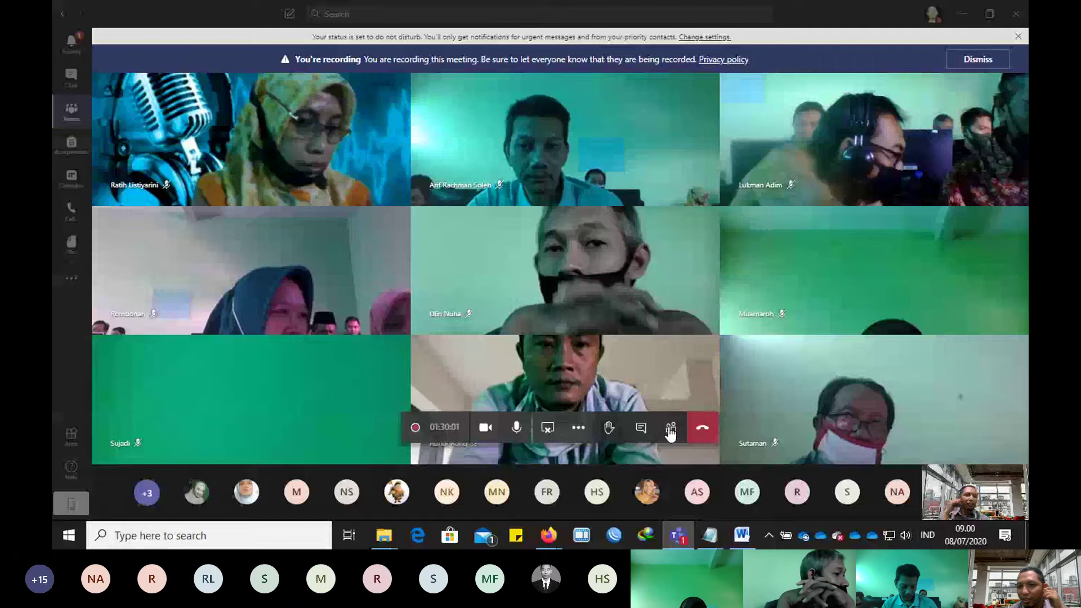
click(670, 432)
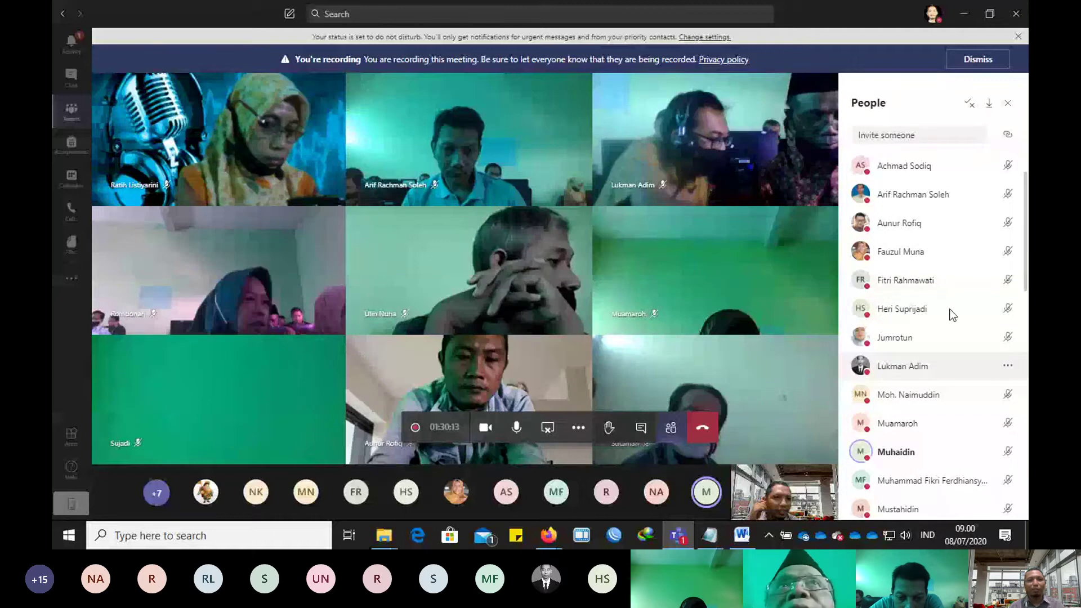
scroll(951, 316, up, 2)
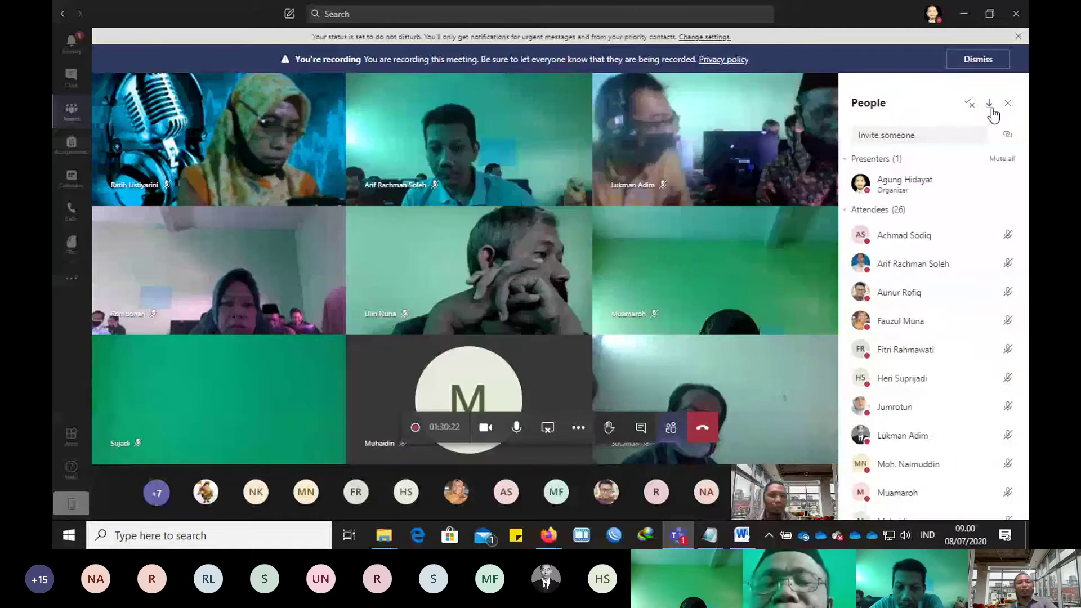
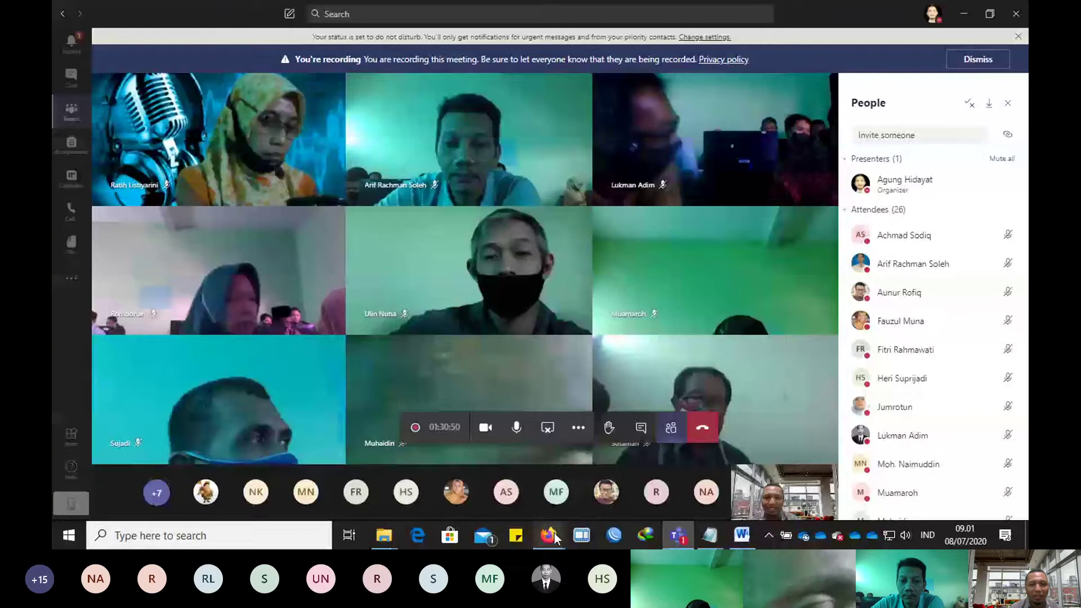
Step: Bring the Firefox blank new-tab window in front of the Teams meeting
click(556, 538)
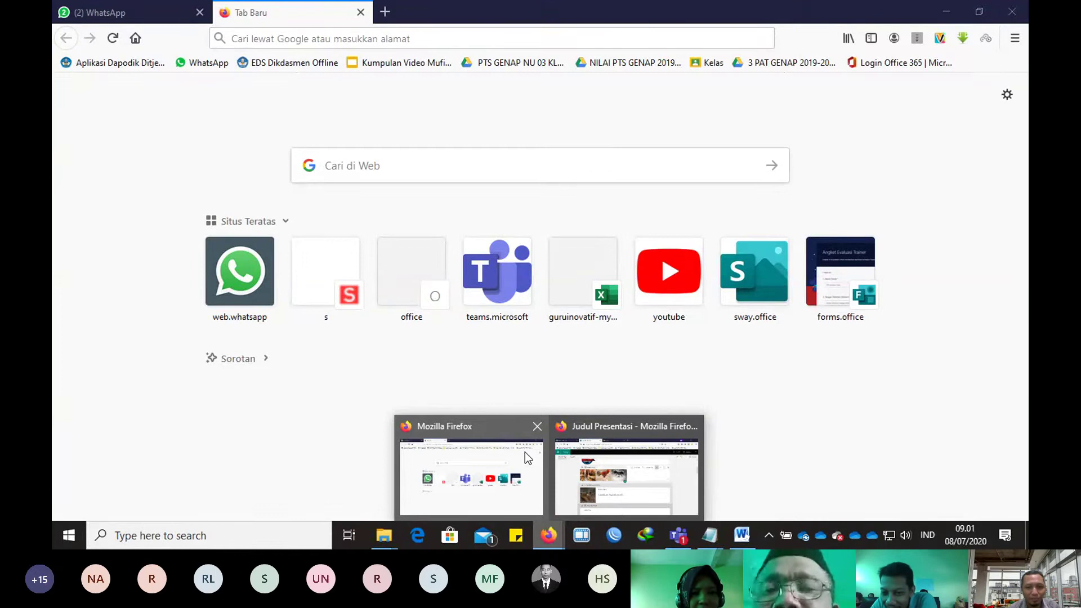
click(549, 538)
mouse_move(549, 538)
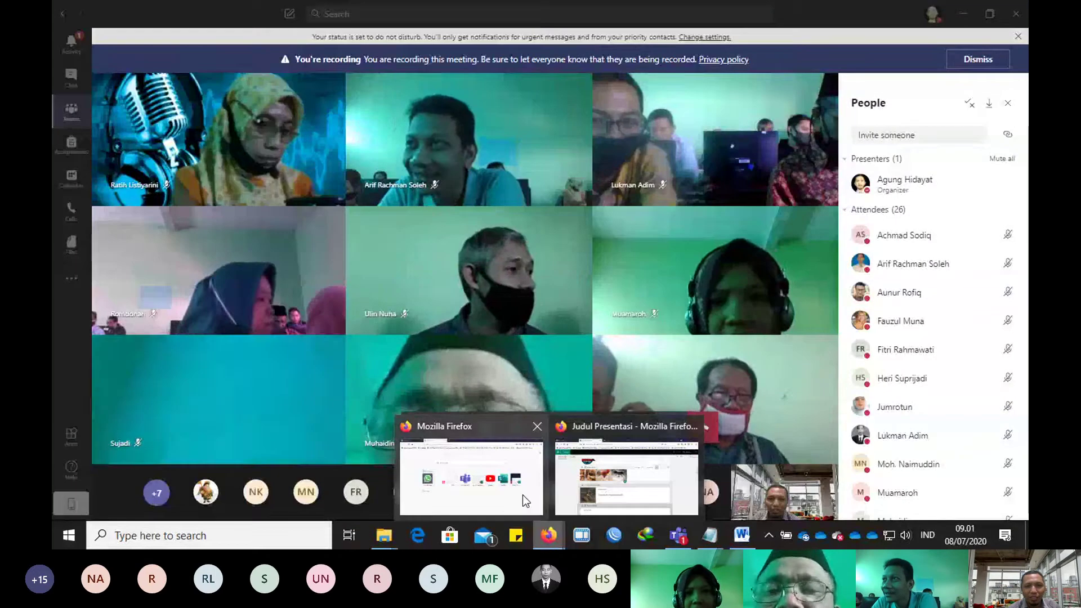
click(465, 479)
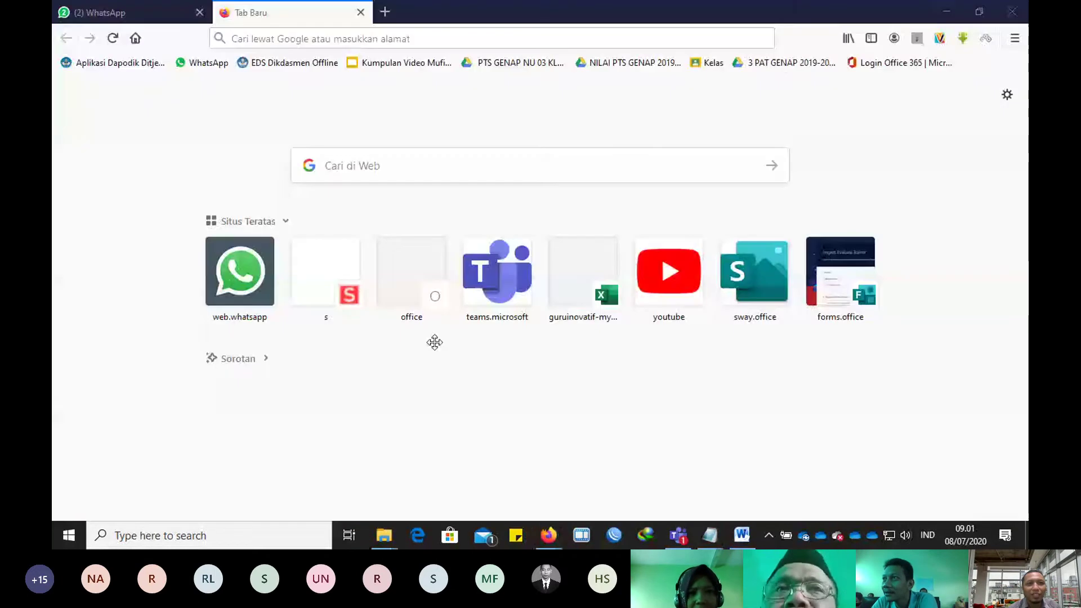
click(385, 11)
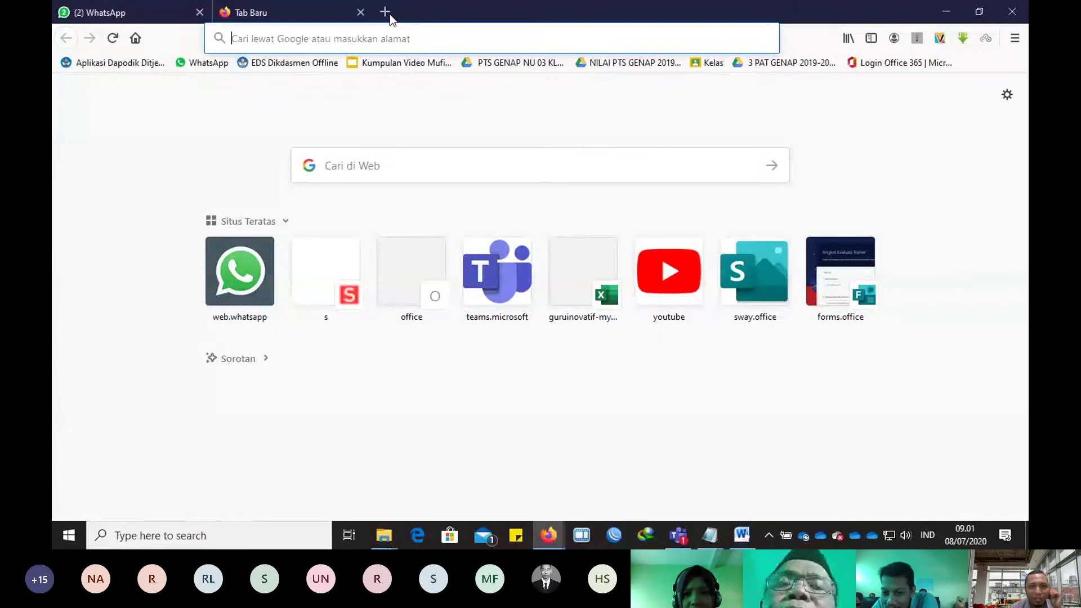
text(akun)
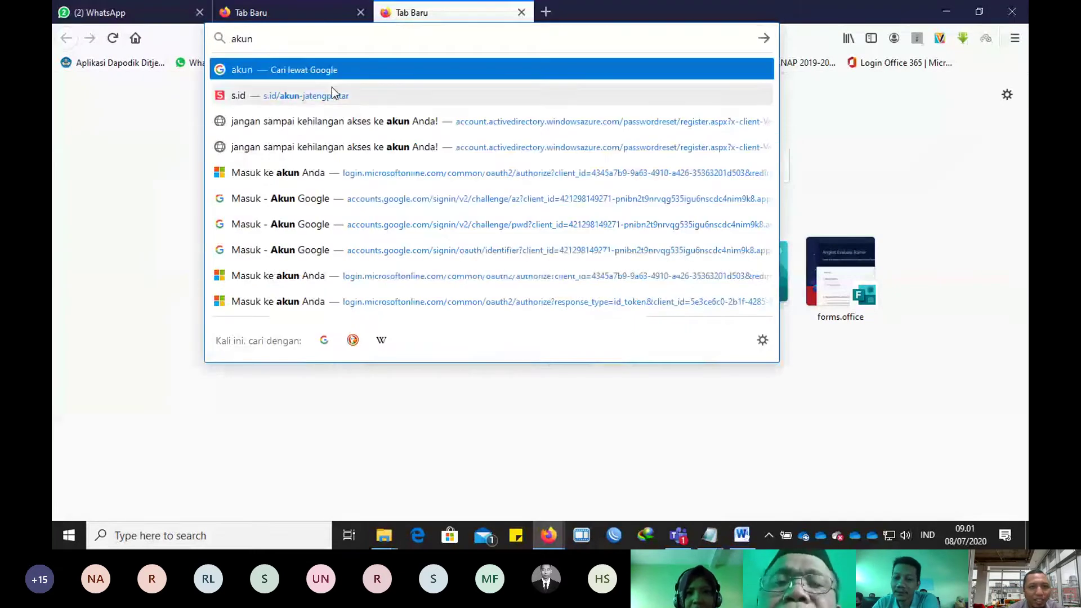
click(332, 89)
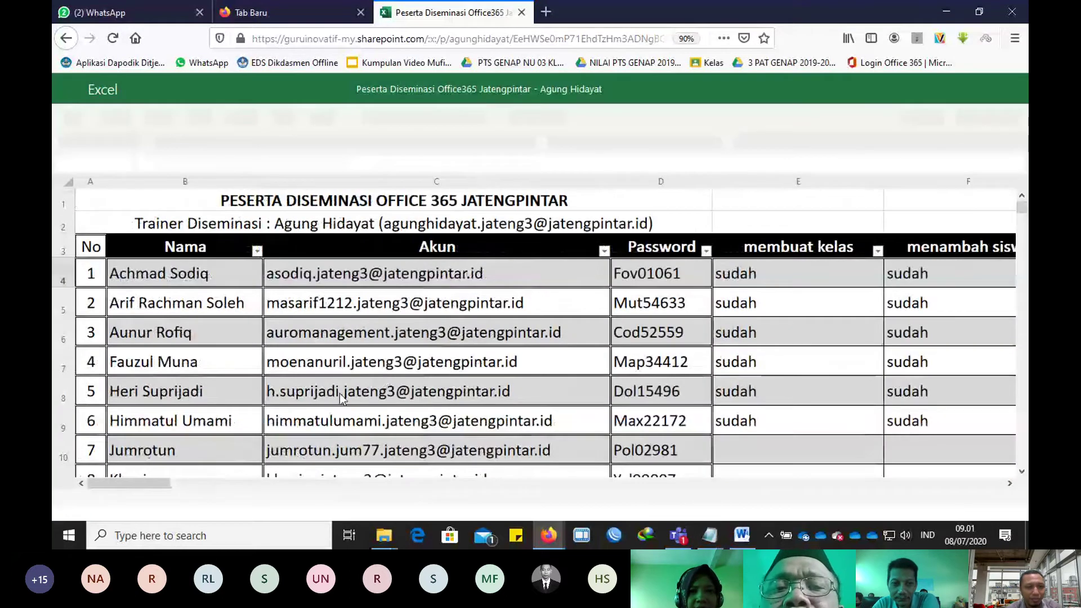
scroll(341, 397, down, 5)
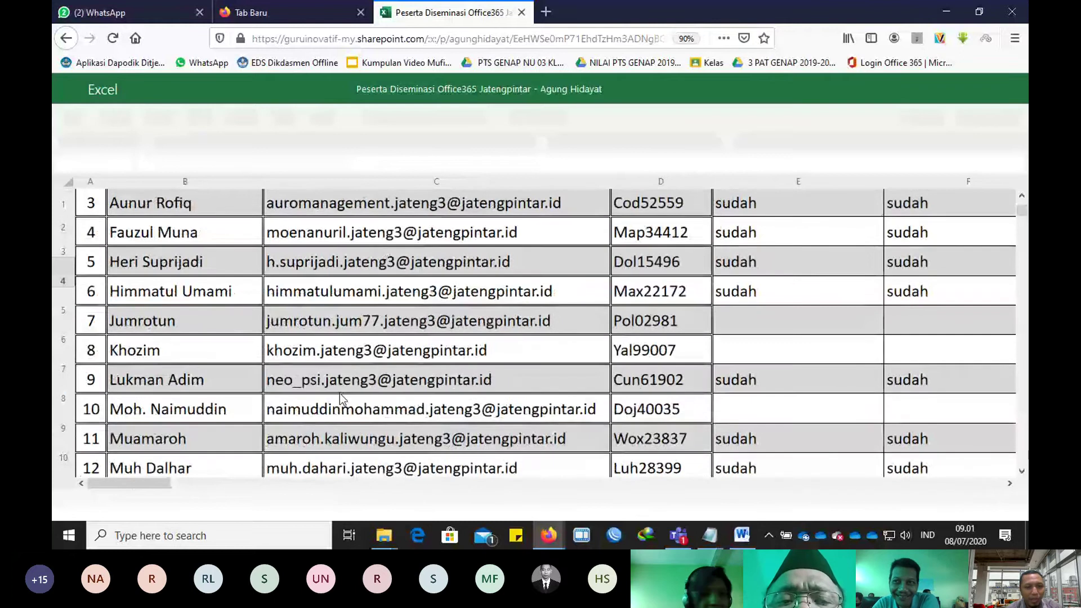
scroll(341, 397, down, 5)
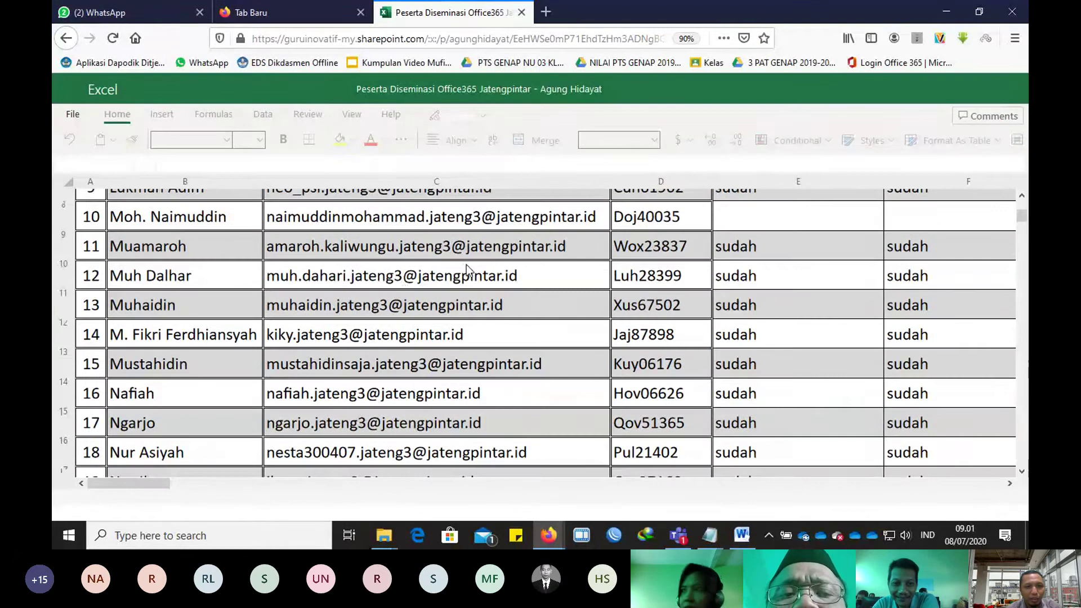
click(495, 282)
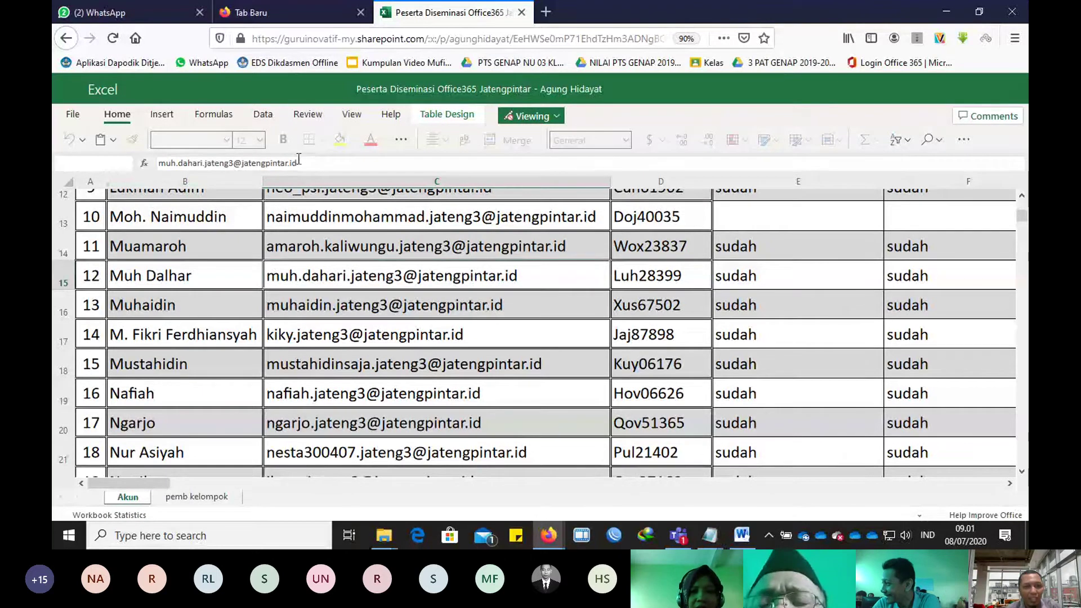
drag(294, 163, 159, 166)
key(ctrl+c)
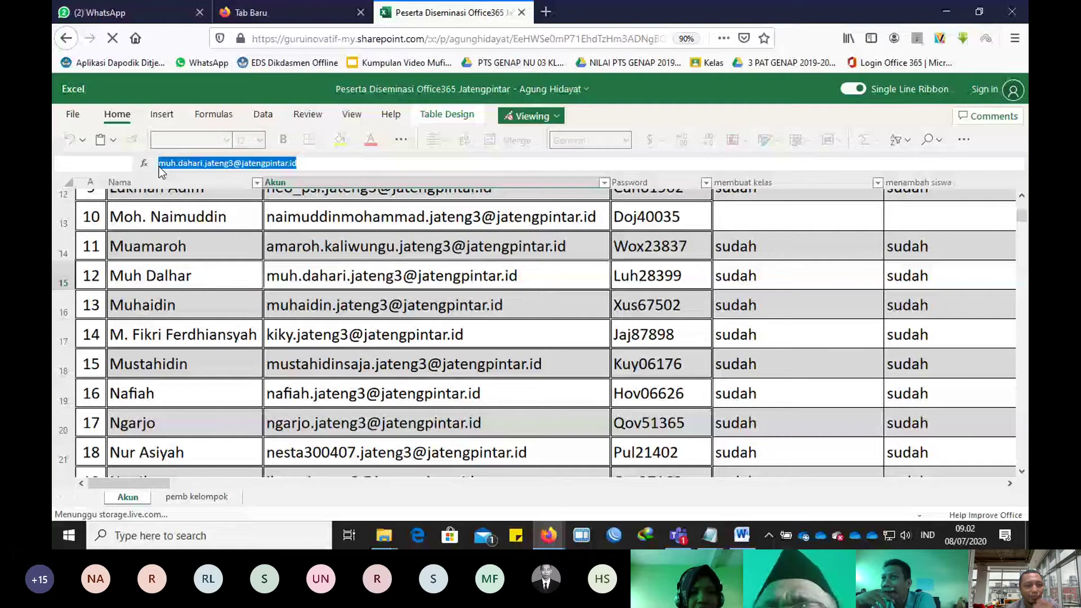
Step: Paste and send the account address in the participant's WhatsApp chat, then minimise Firefox
key(ctrl+1)
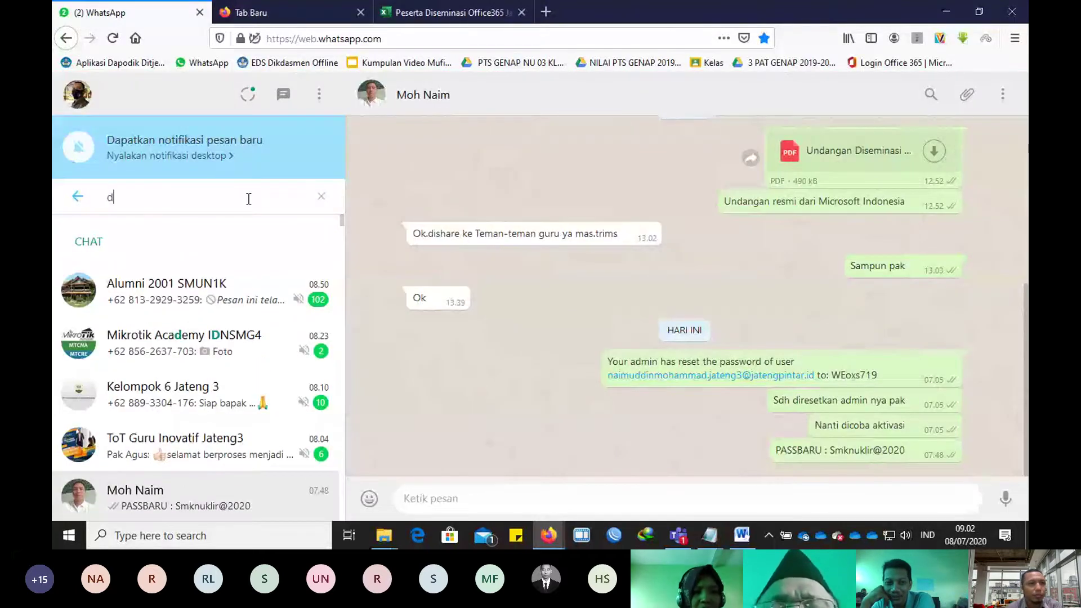
text(aina)
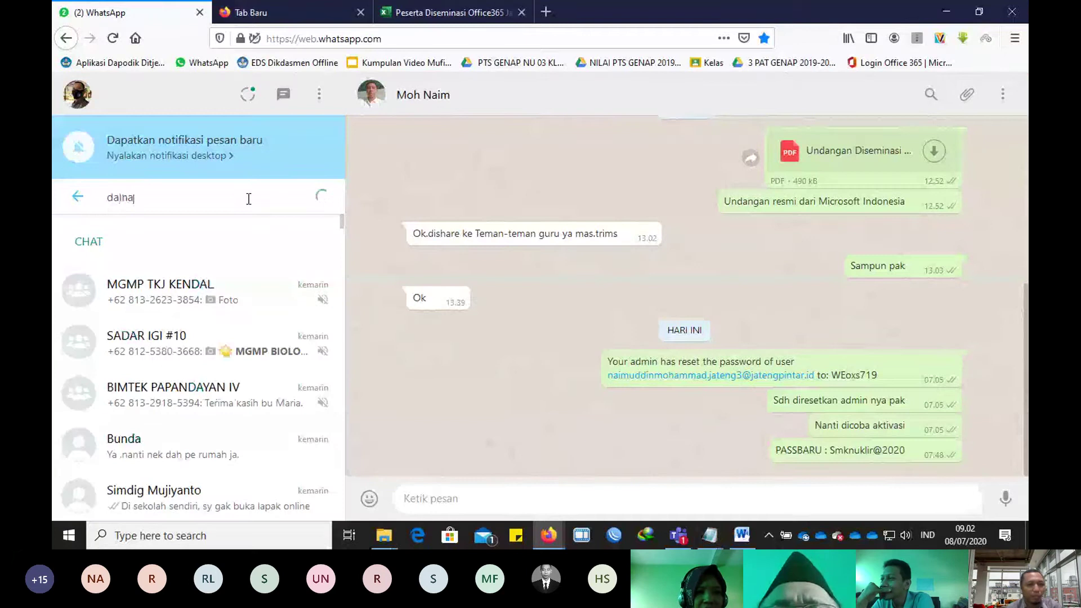
key(BackSpace)
key(BackSpace)
text(ha)
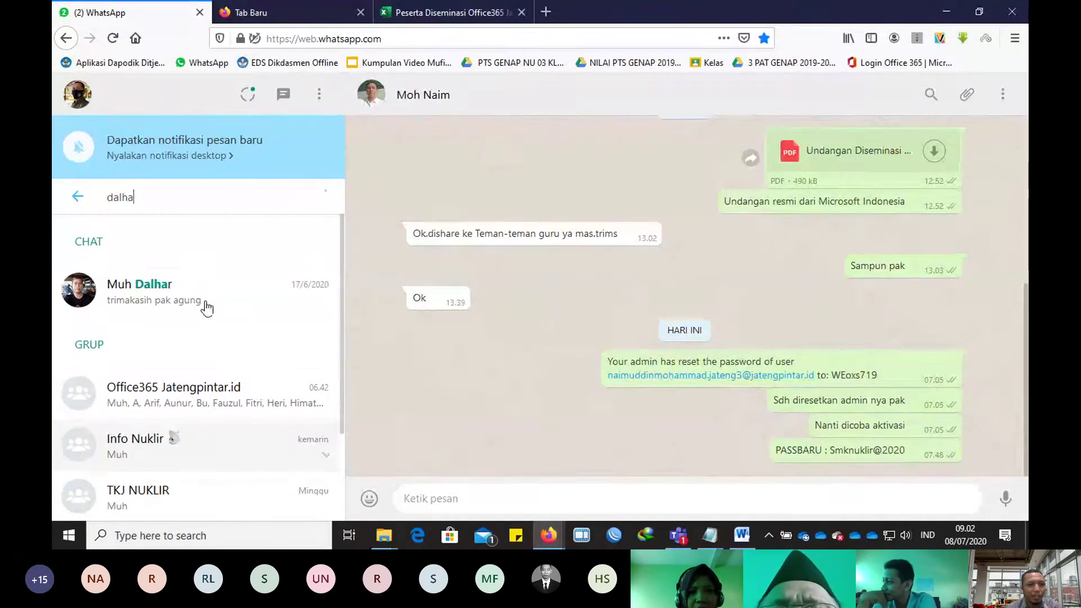
click(206, 306)
click(526, 499)
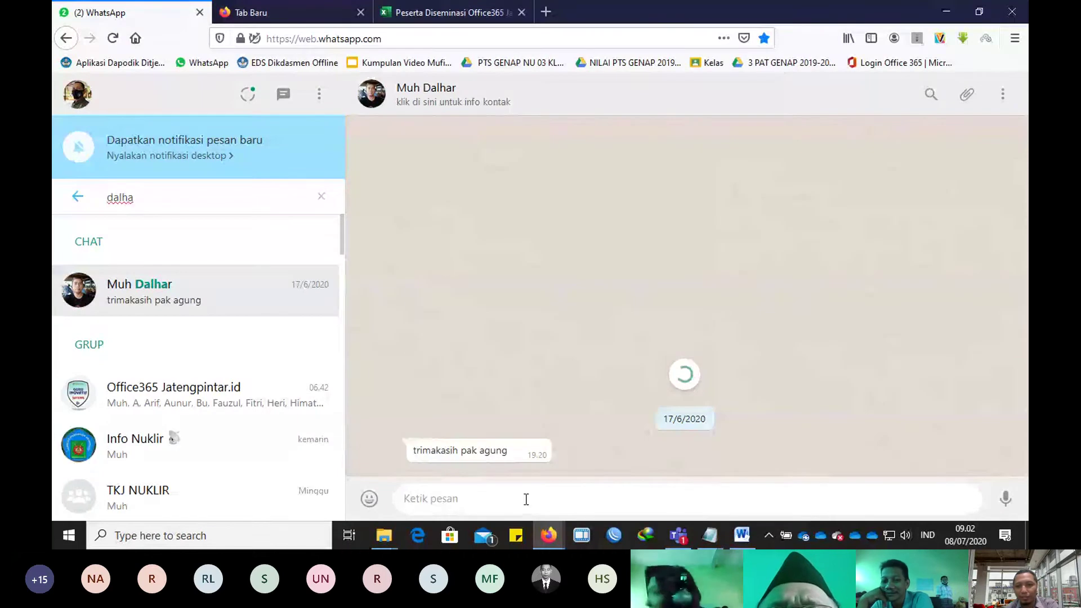
key(ctrl+v)
key(Return)
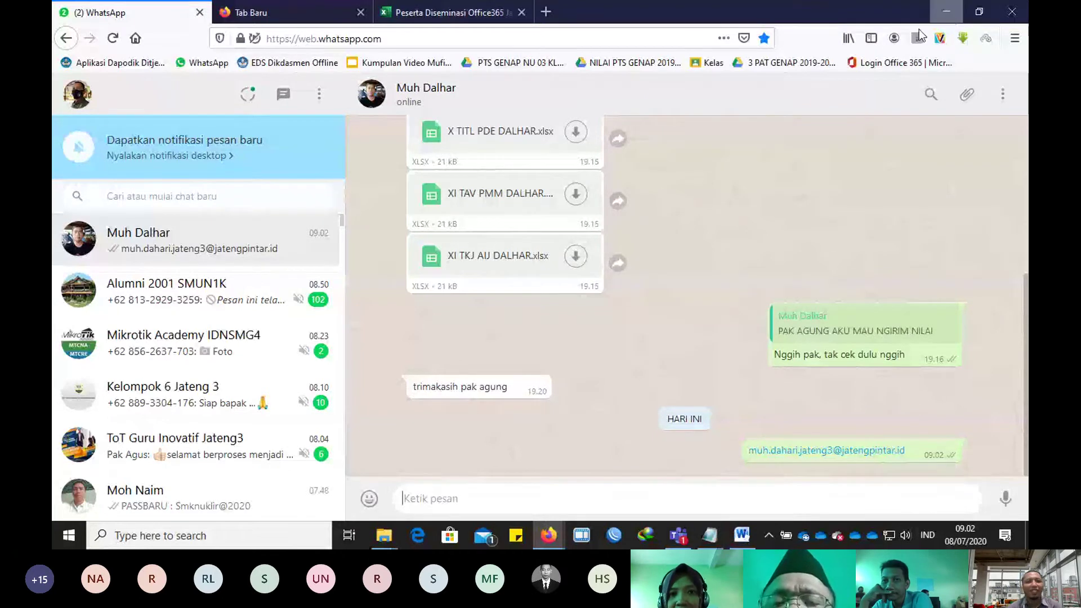
click(946, 12)
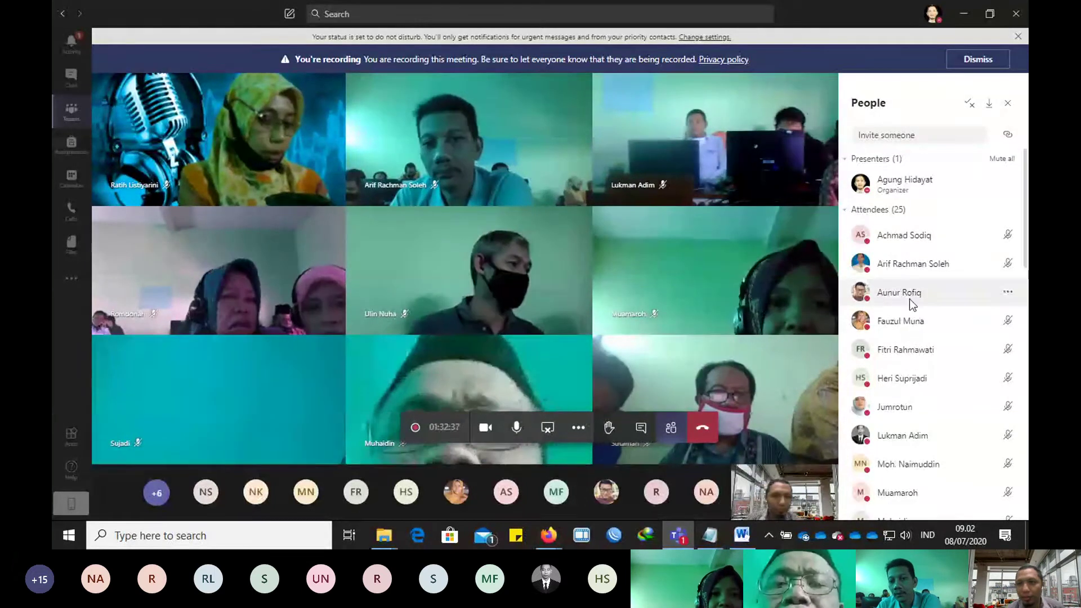
Step: Bring the Firefox window with the Sway 'Judul Presentasi' to the front
mouse_move(541, 538)
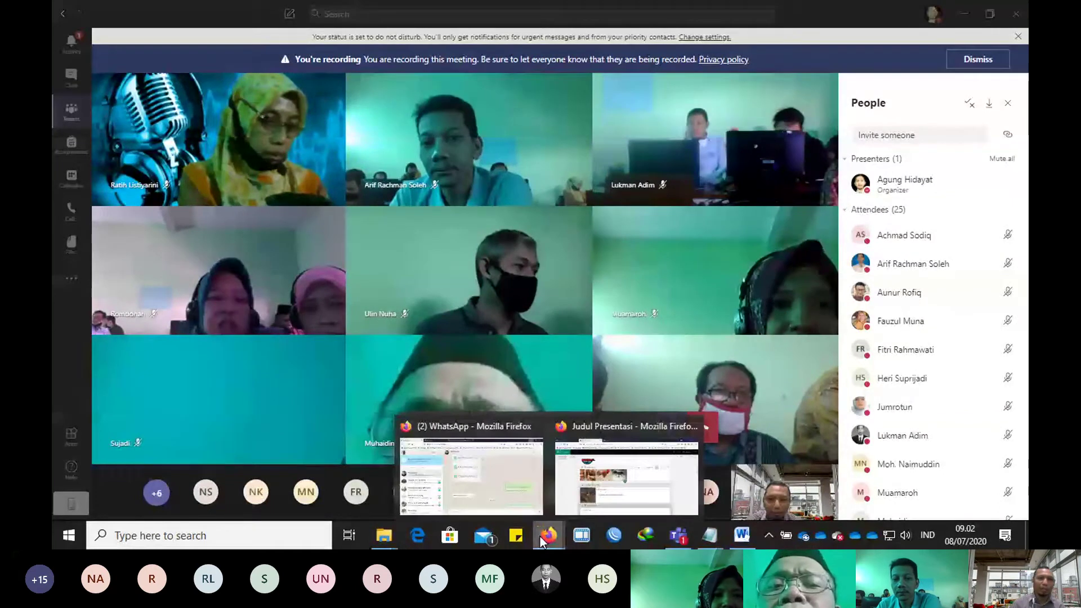
click(619, 478)
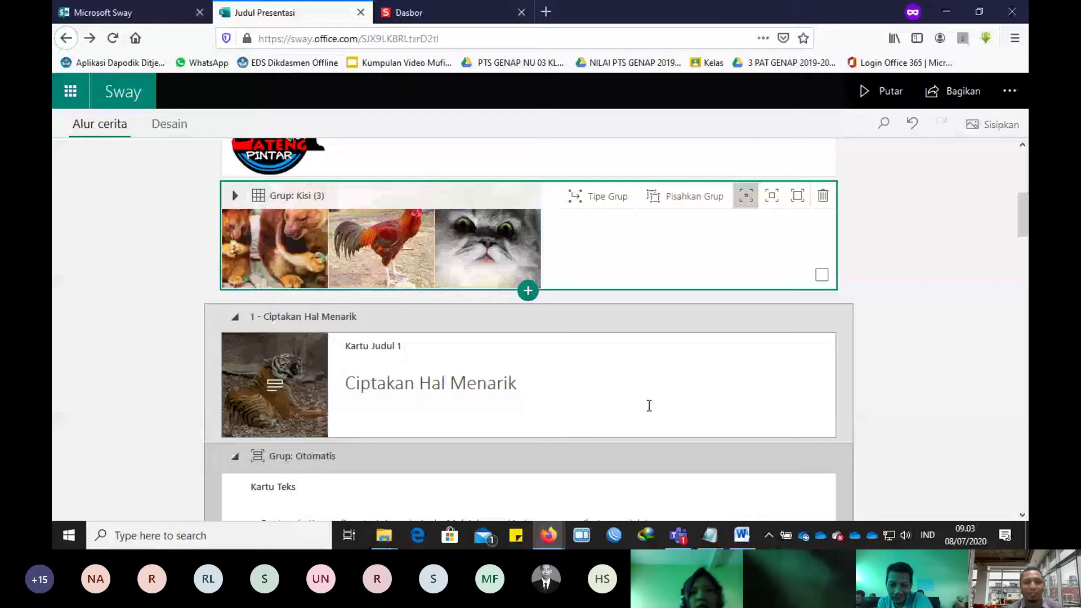
Step: Add a YouTube video card with 'LAGU MACAM-MACAM AYAM' below the picture grid
scroll(510, 413, down, 3)
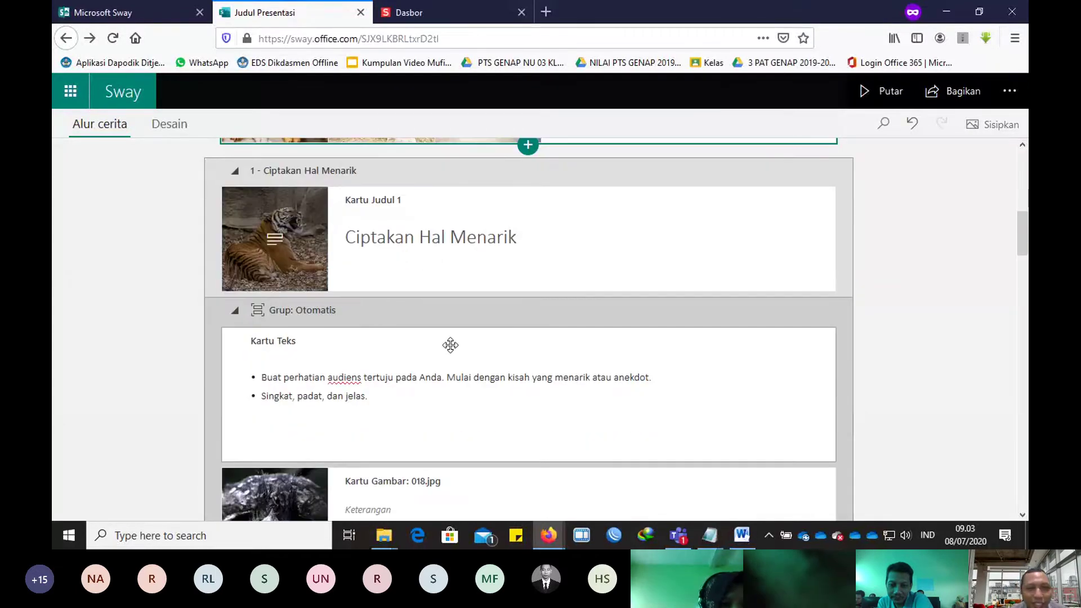
scroll(380, 340, up, 3)
scroll(441, 387, up, 2)
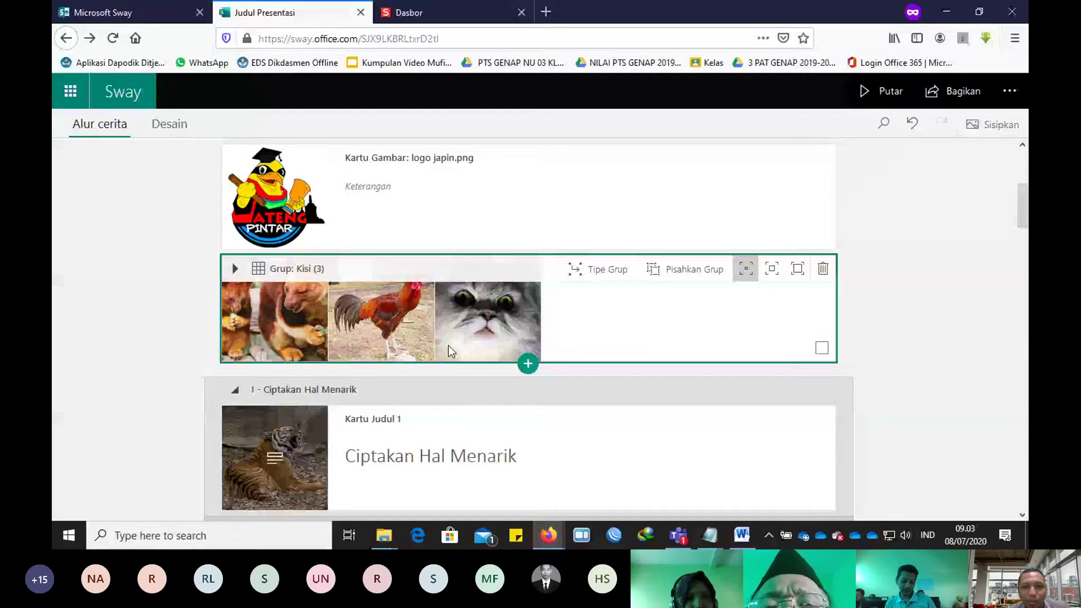
click(527, 363)
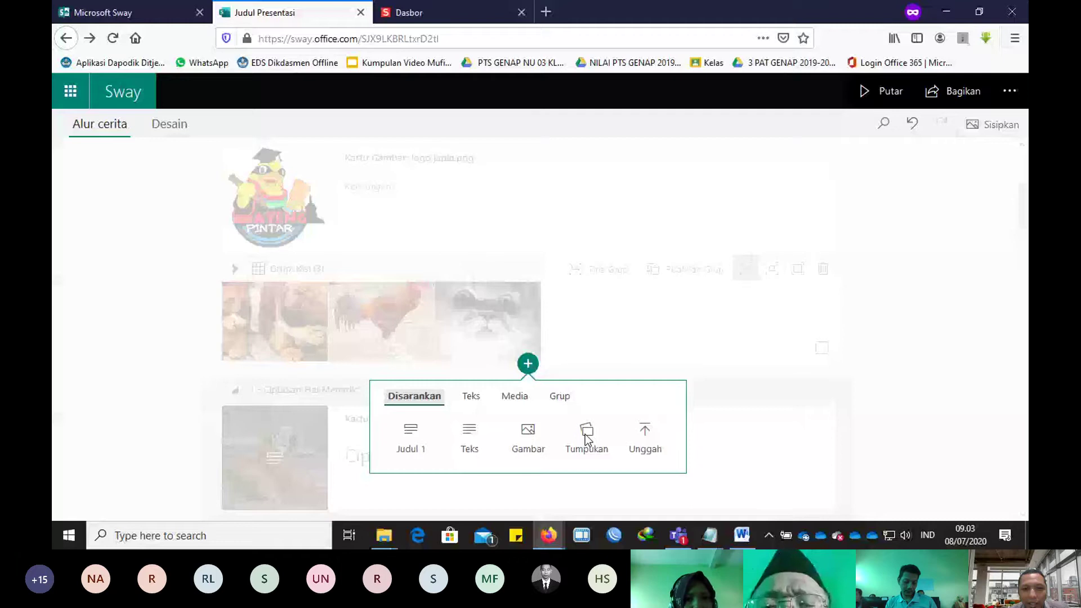
click(514, 395)
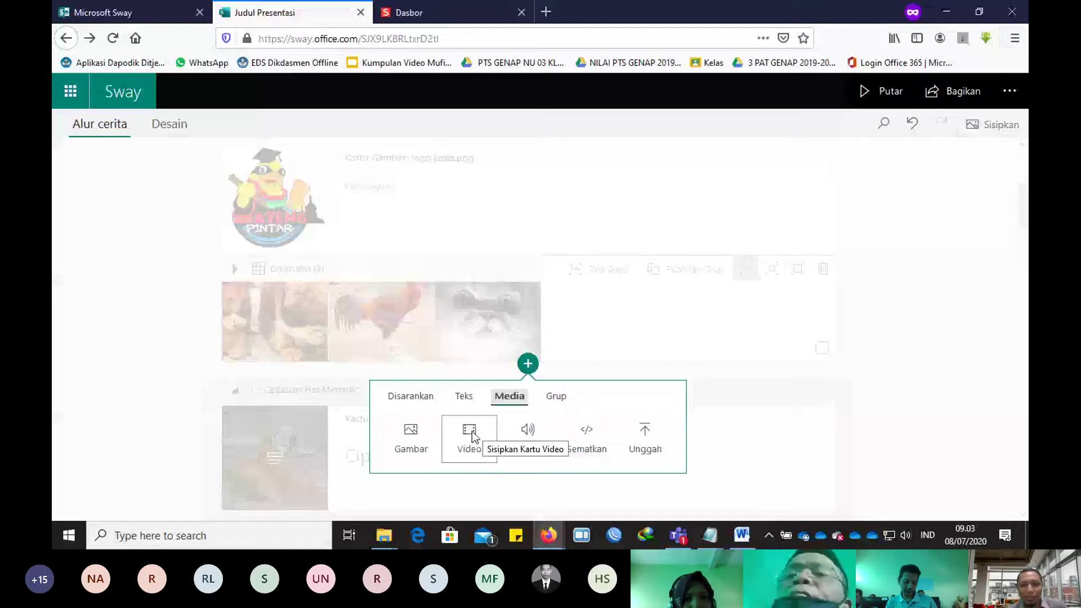
click(472, 431)
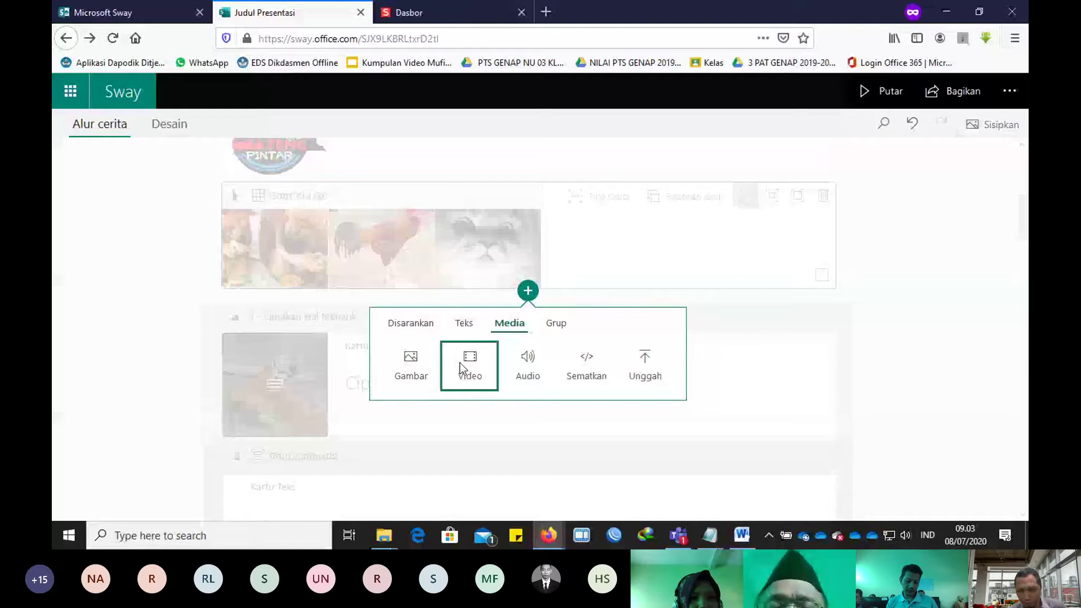
click(461, 369)
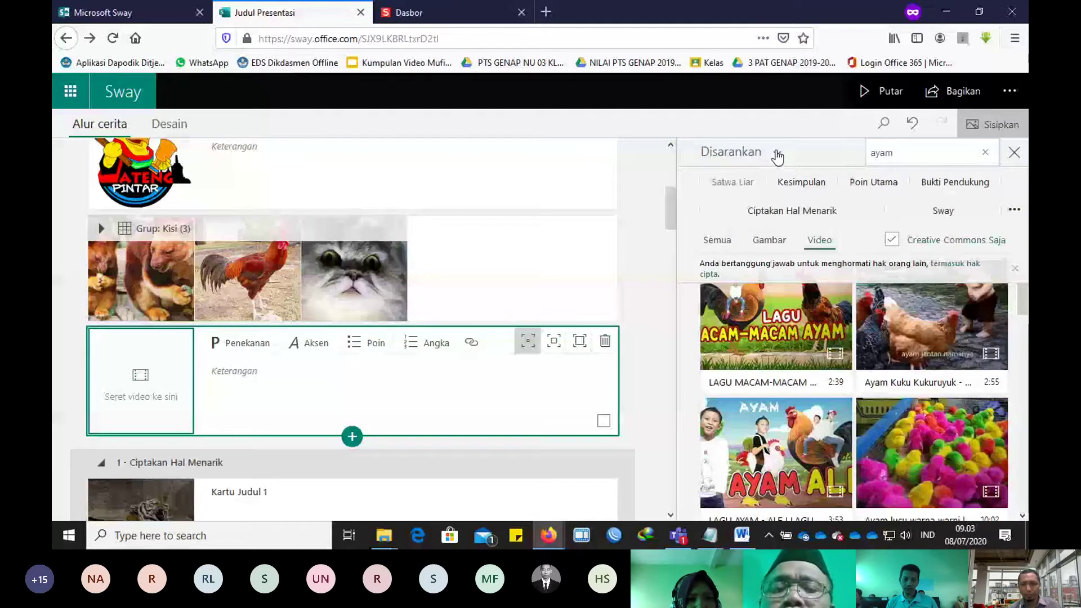
click(778, 157)
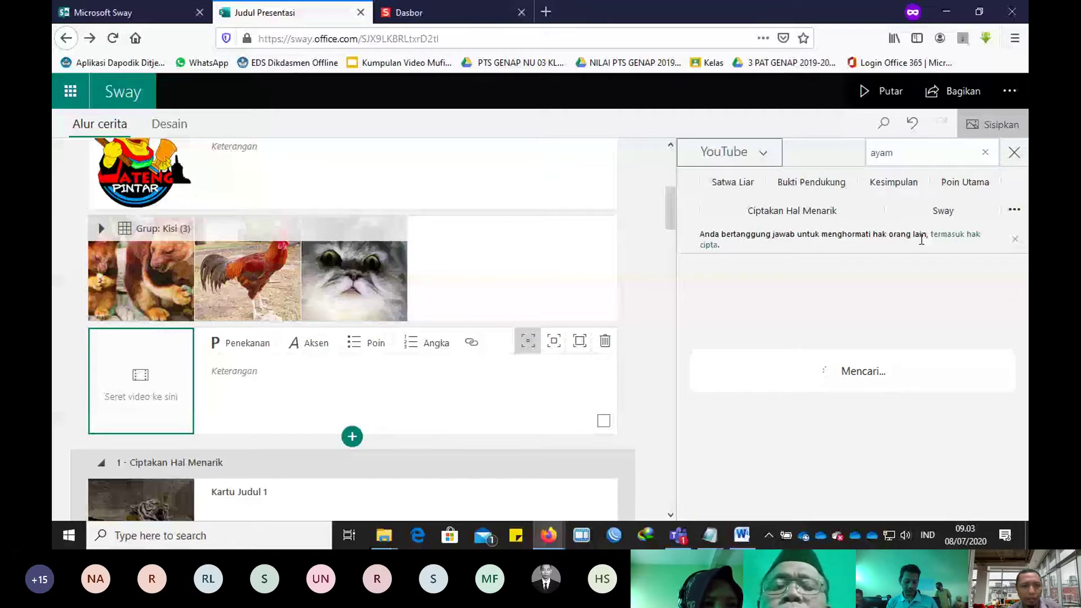
drag(774, 309, 234, 390)
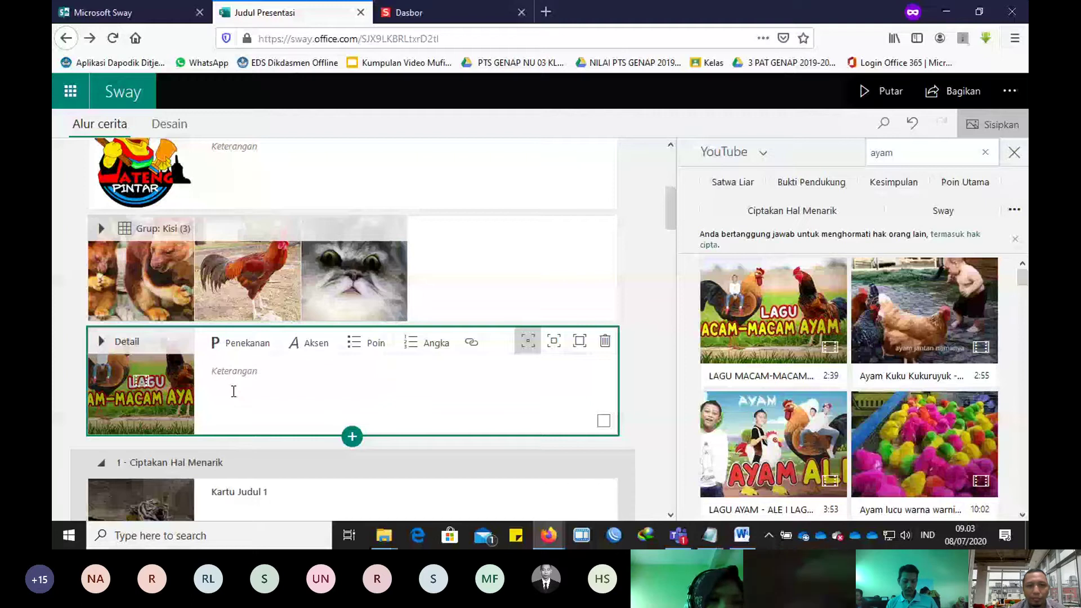
Step: Insert an empty audio card below the chicken song video
scroll(383, 380, down, 2)
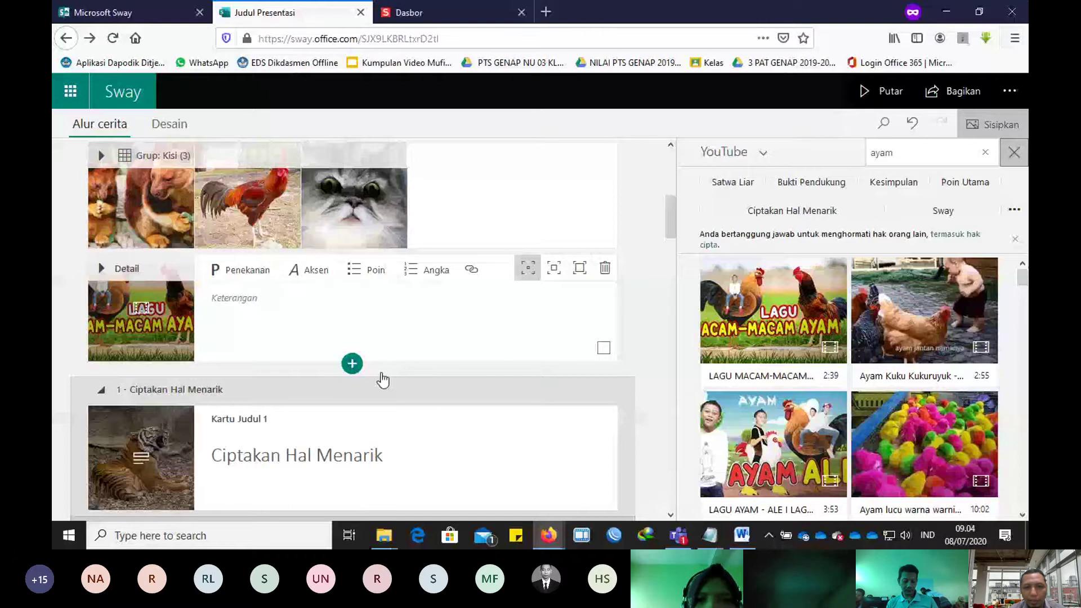
click(352, 363)
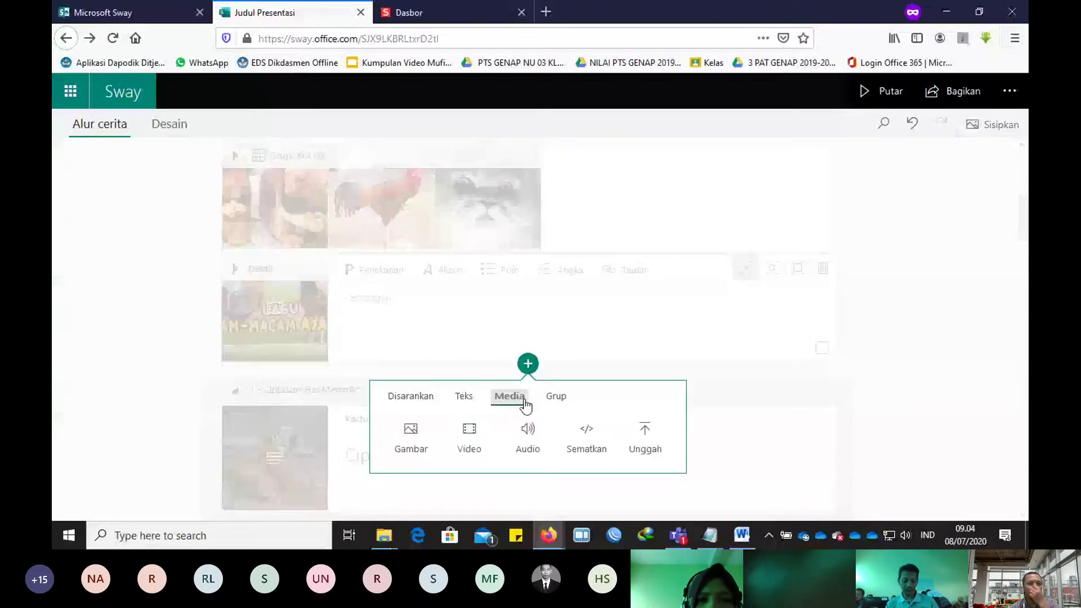
click(528, 433)
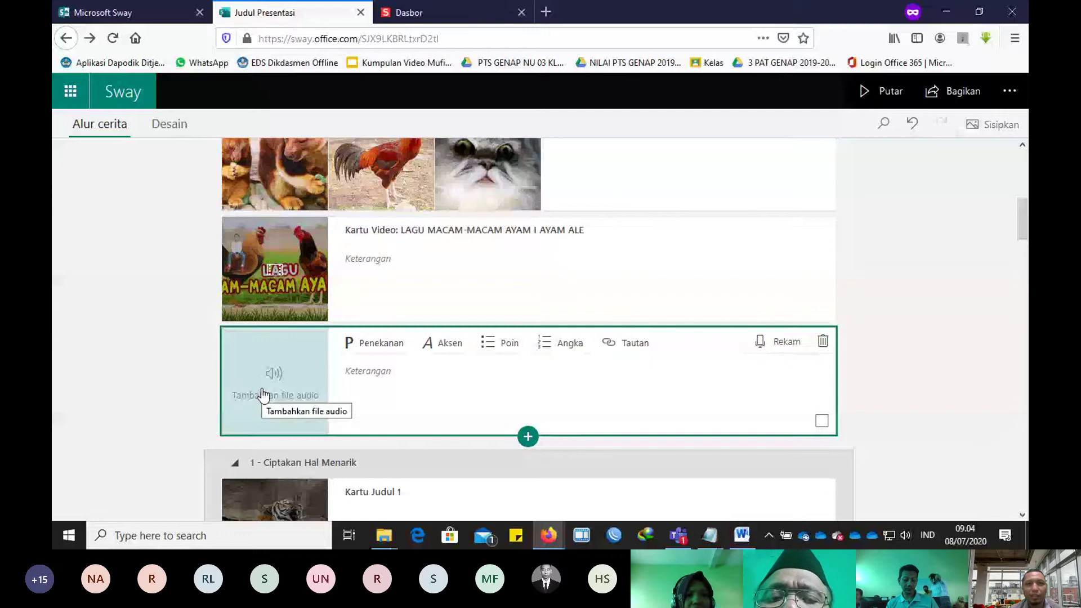
Step: Search the web for soundcloud in a new tab and return to the SoundCloud page
click(545, 12)
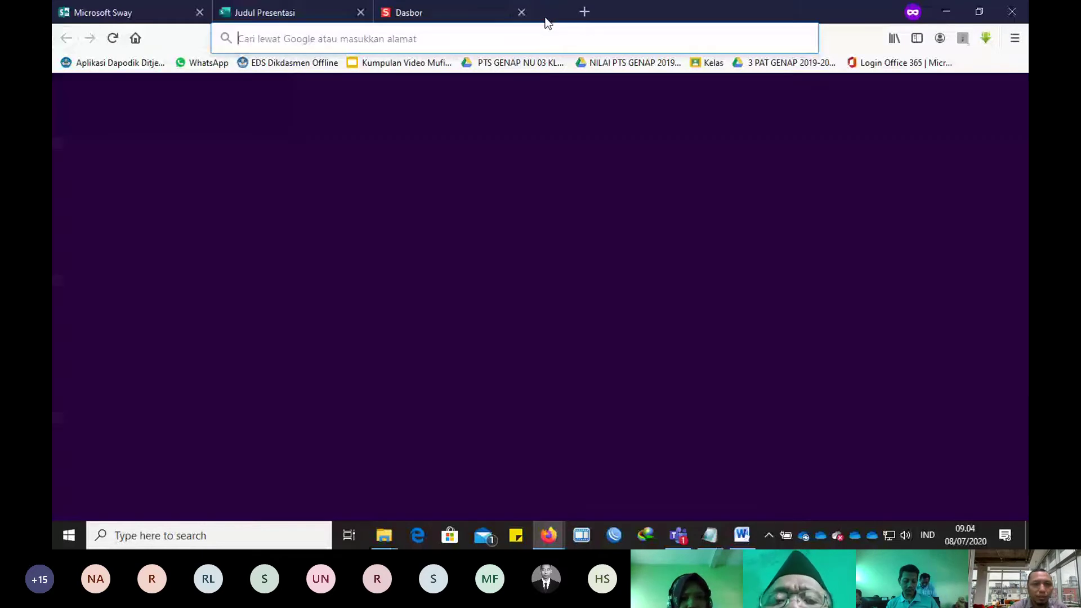
text(souncloud)
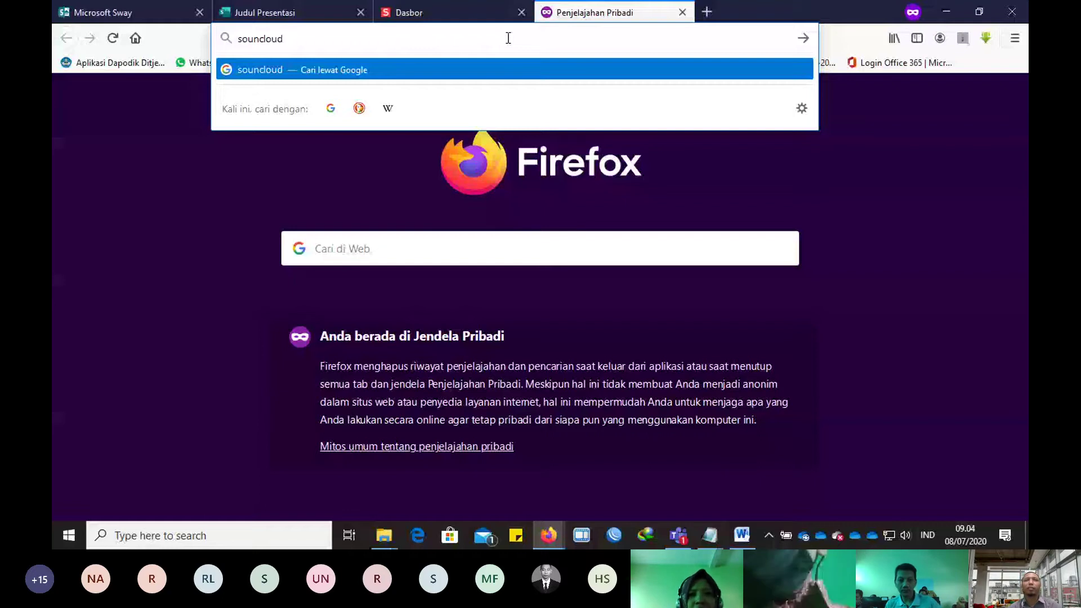
key(Return)
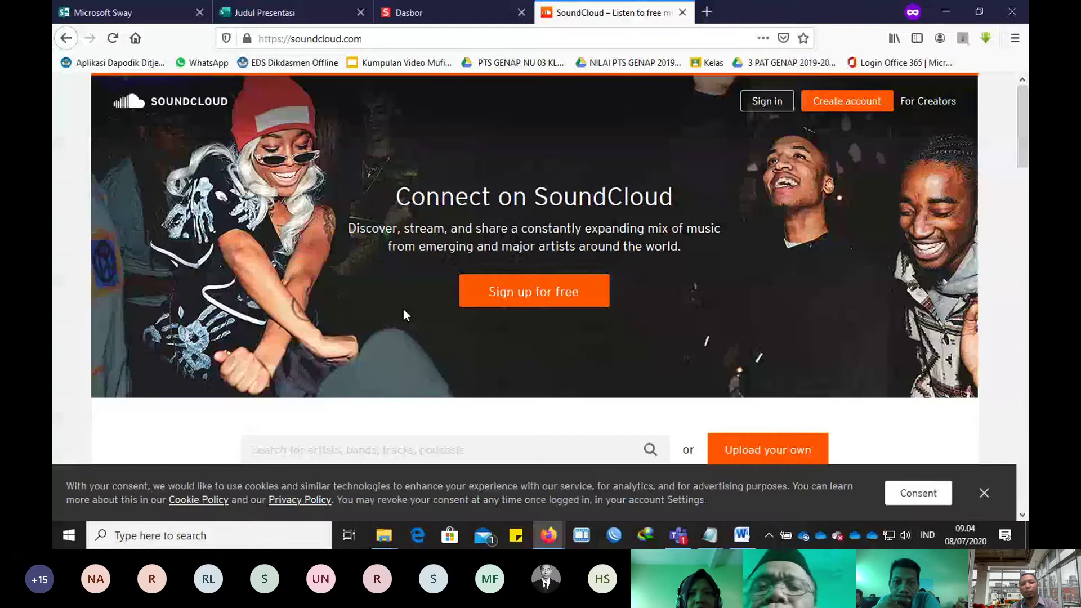
click(405, 13)
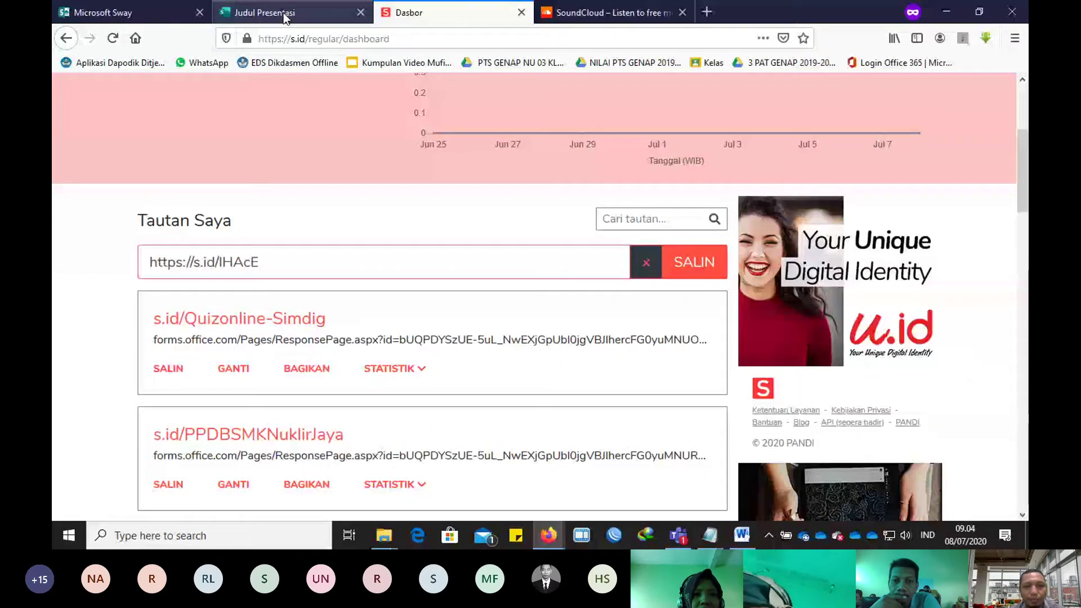
click(286, 14)
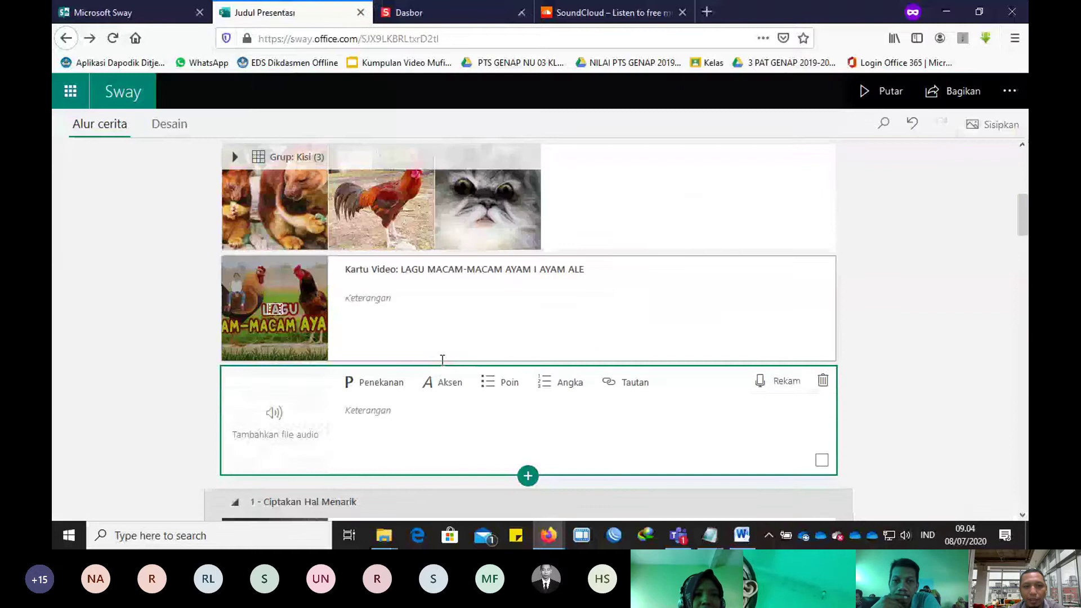
key(ctrl+Tab)
key(ctrl+Tab)
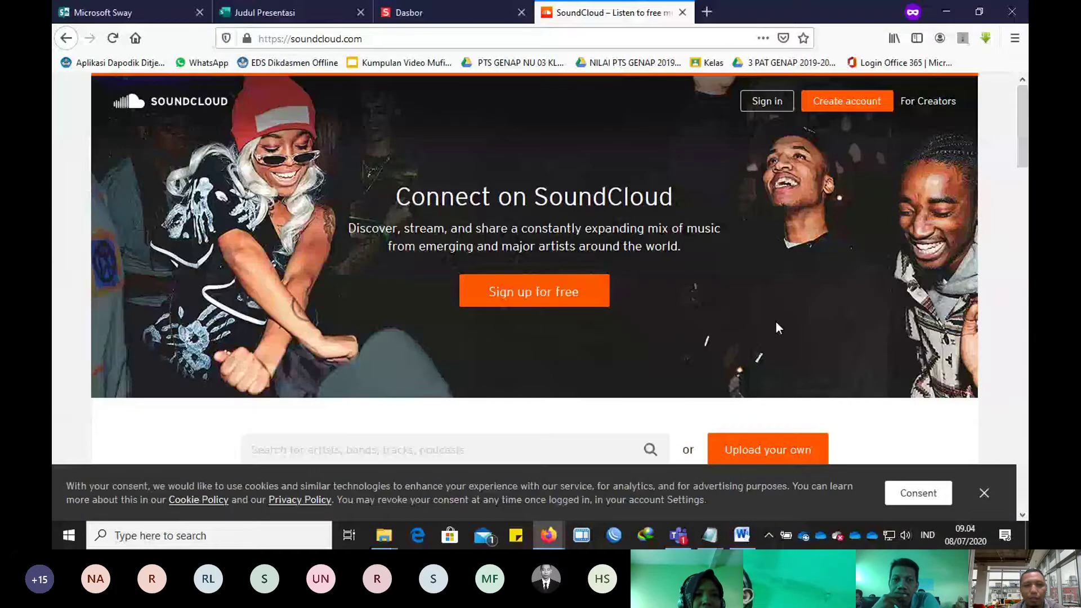
Step: Scroll through SoundCloud's trending tracks and open a new private browsing tab
scroll(776, 323, down, 5)
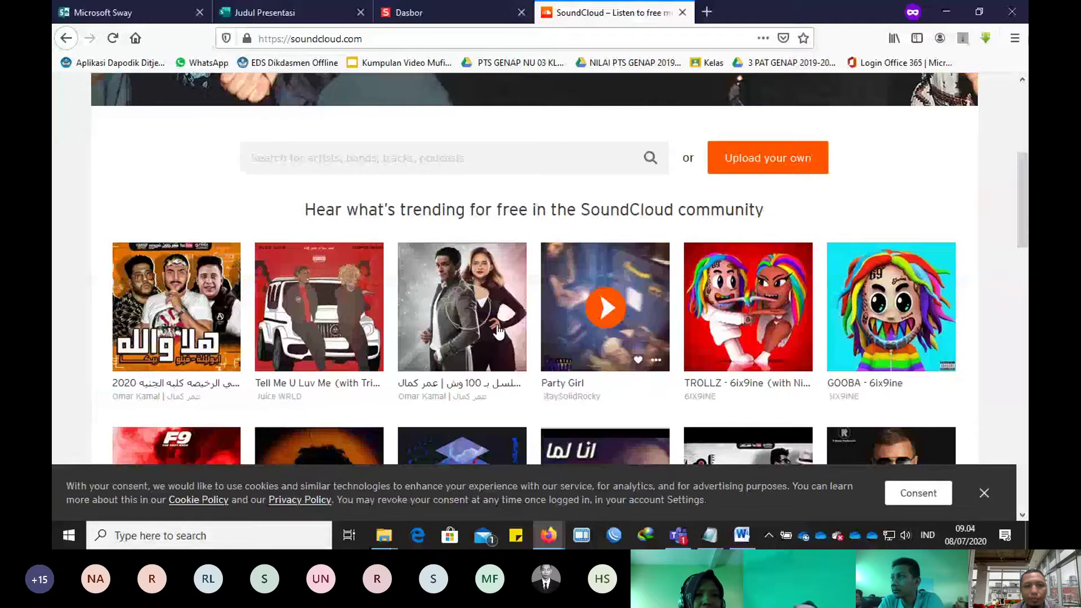
scroll(620, 313, down, 3)
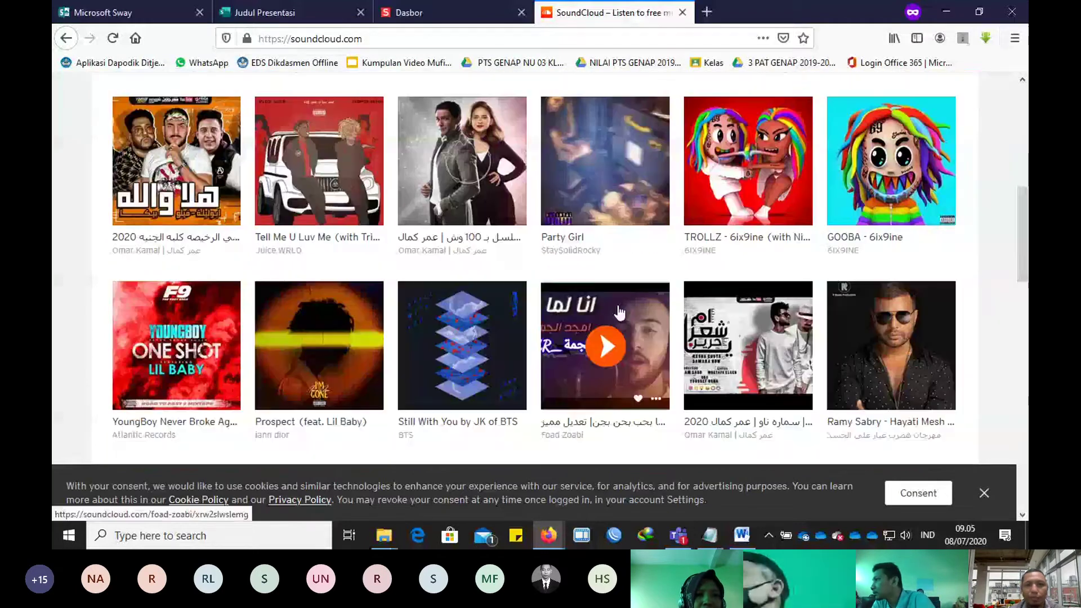
key(ctrl+t)
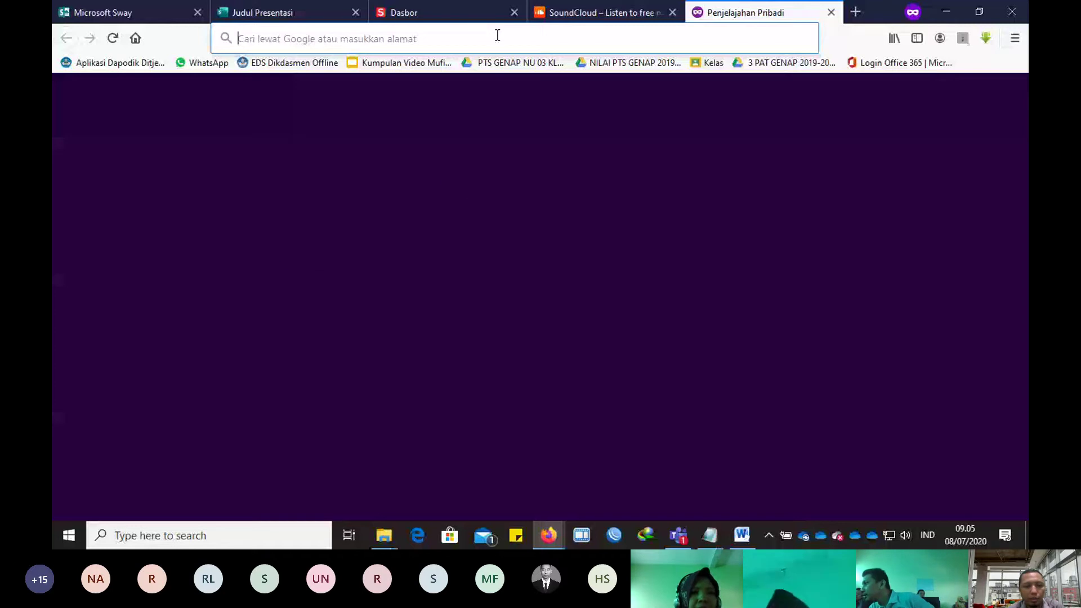
Step: Search for 'bendsaound' in the private tab to reach Bensound's Royalty Free Music catalogue
text(bendsao)
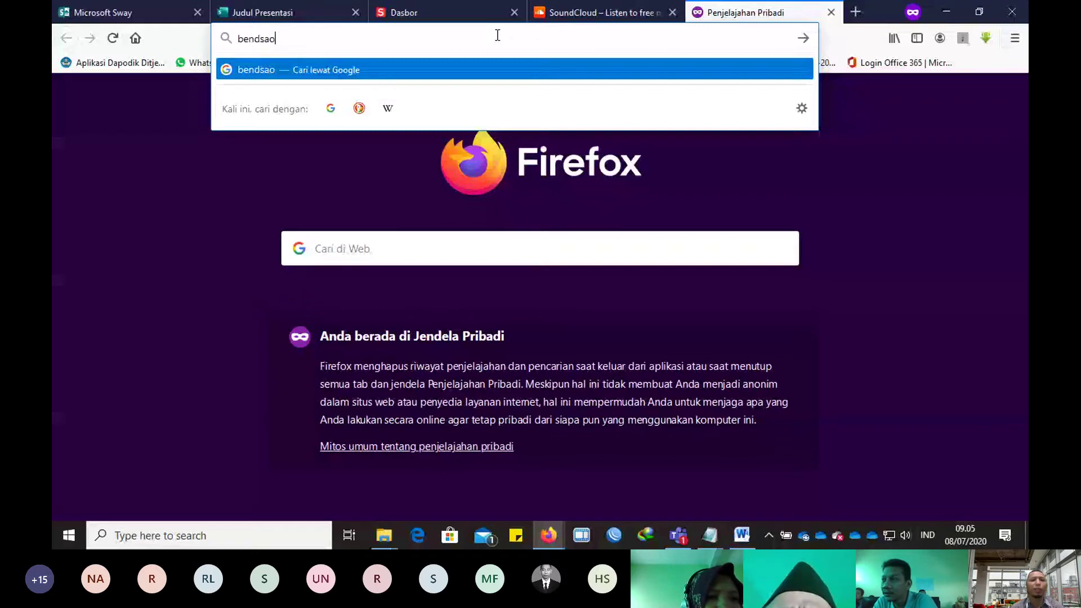
text(und)
key(Return)
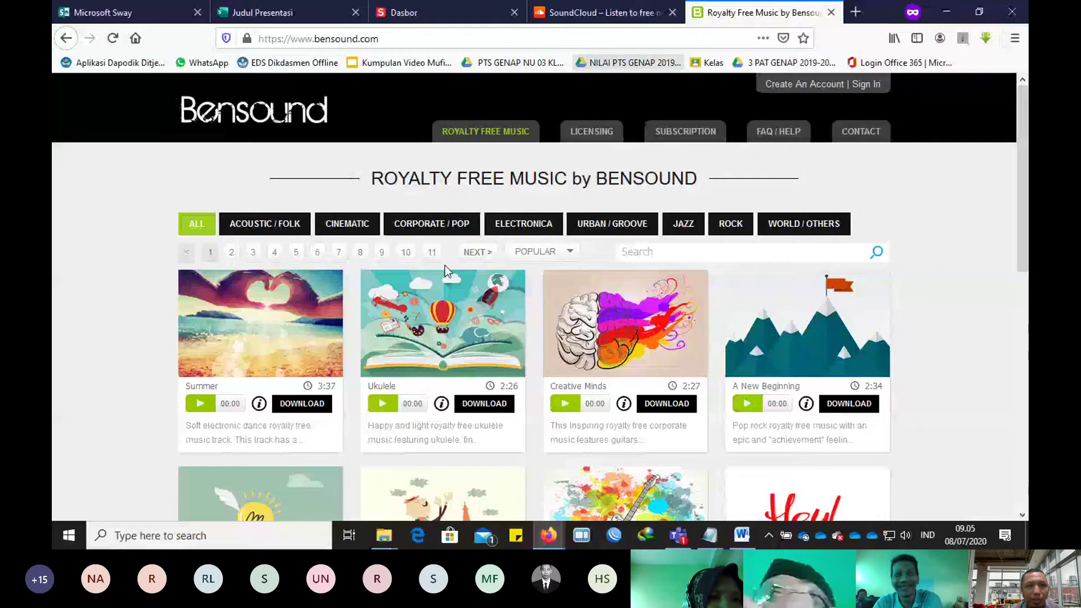
Step: Delete the empty audio card from the Sway storyline
key(ctrl+2)
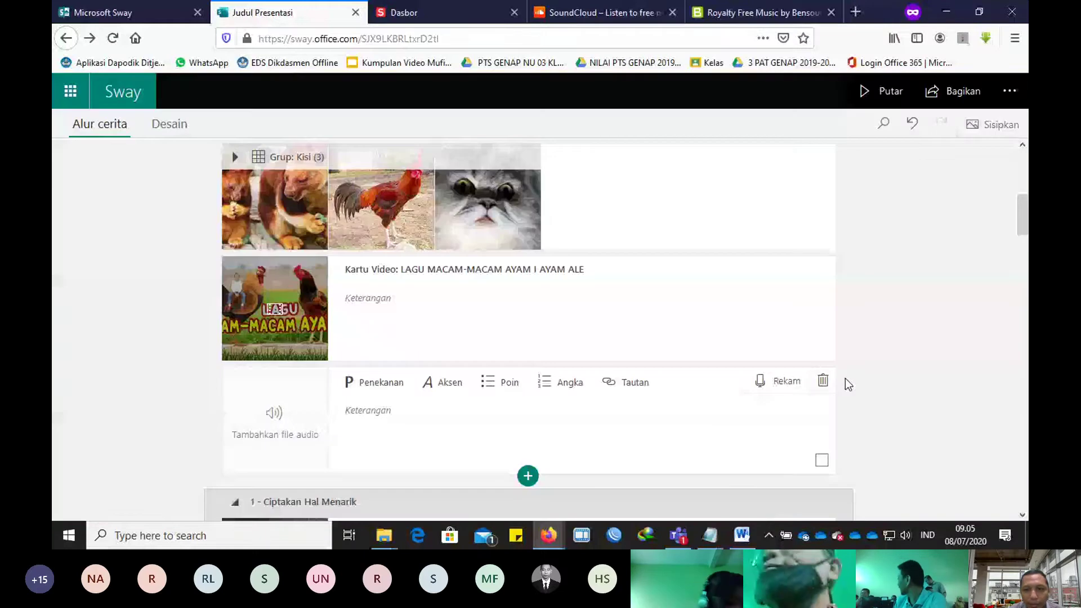
click(772, 398)
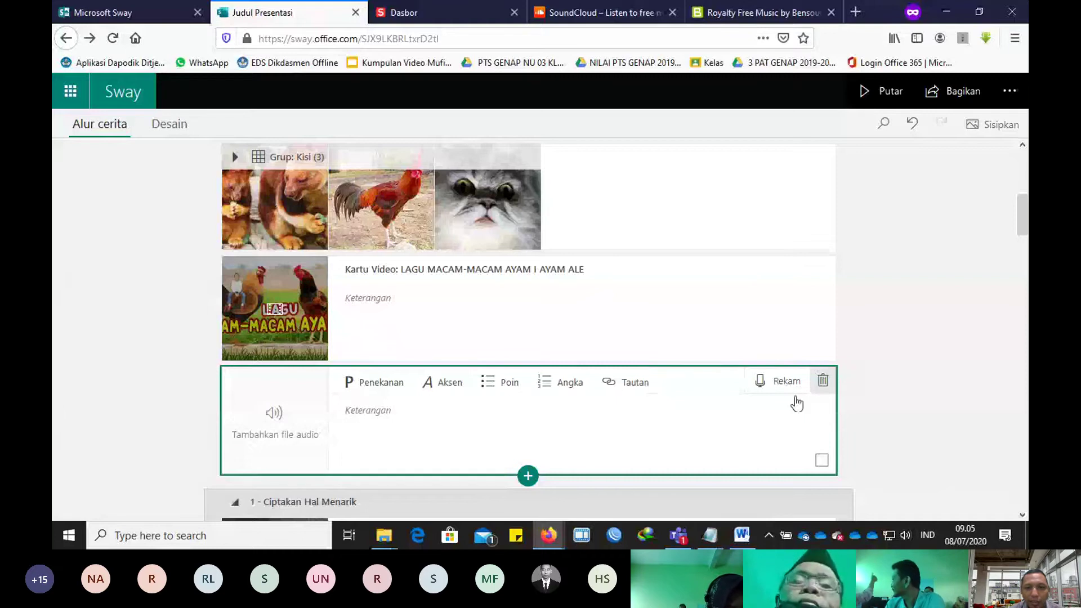
scroll(603, 406, down, 2)
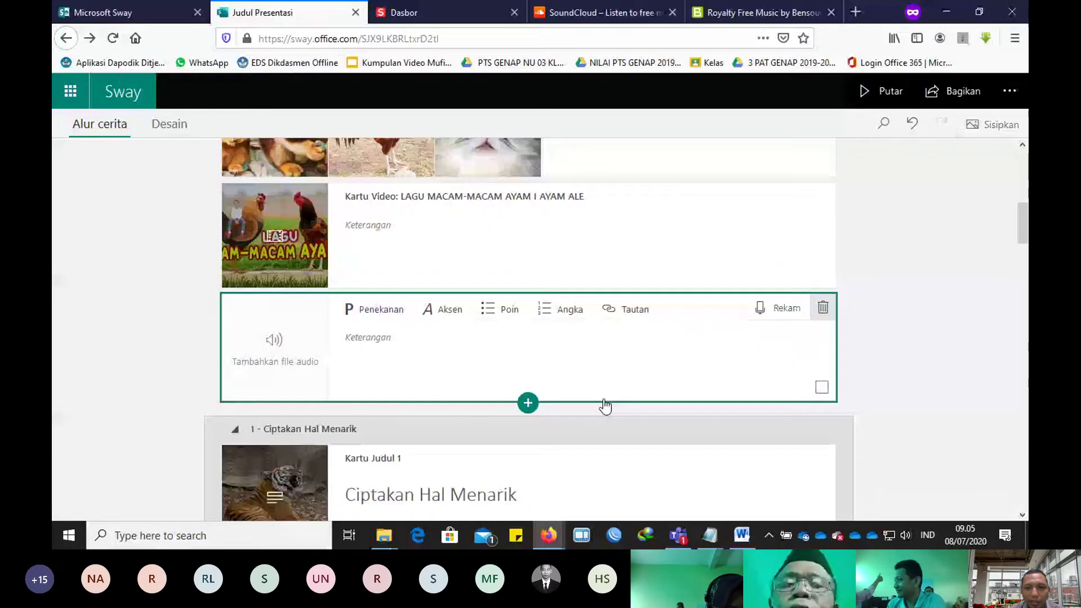
key(Delete)
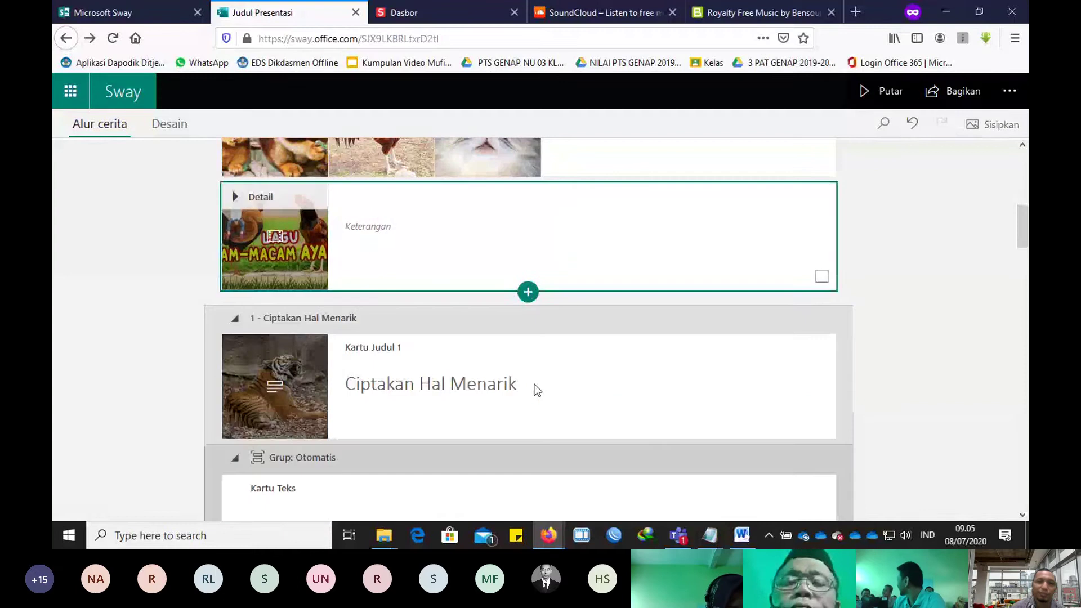
Step: Add a Media > Sematkan embed card below the chicken song video
mouse_move(528, 303)
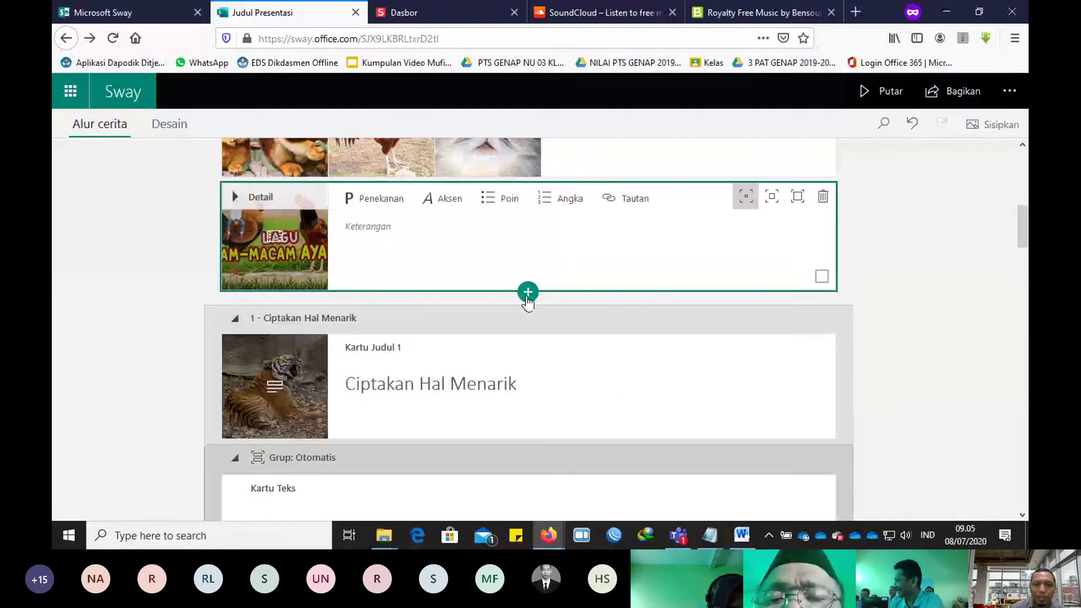
click(527, 292)
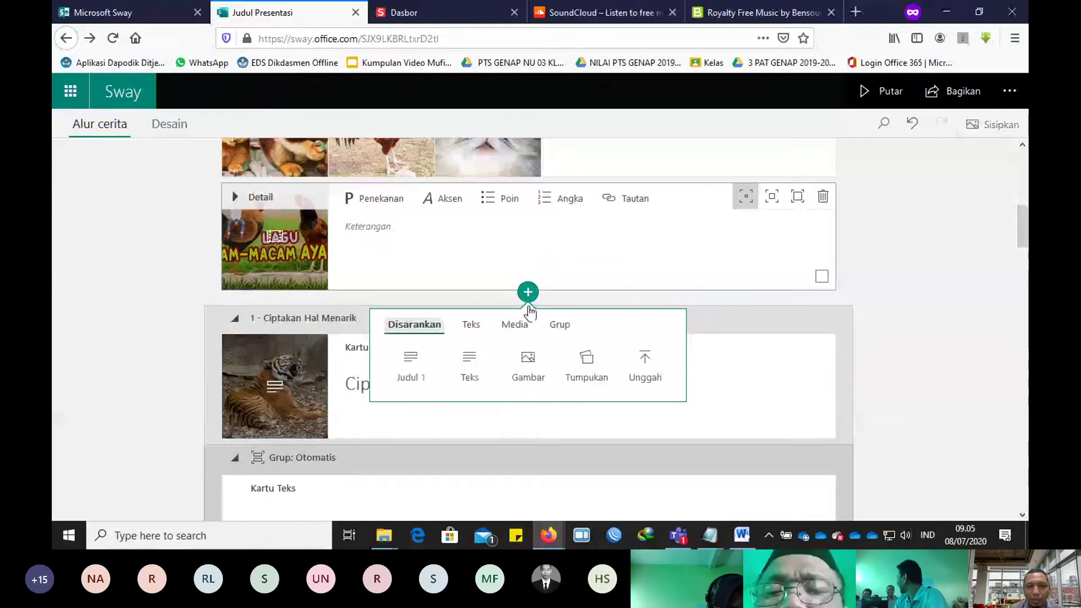
click(525, 334)
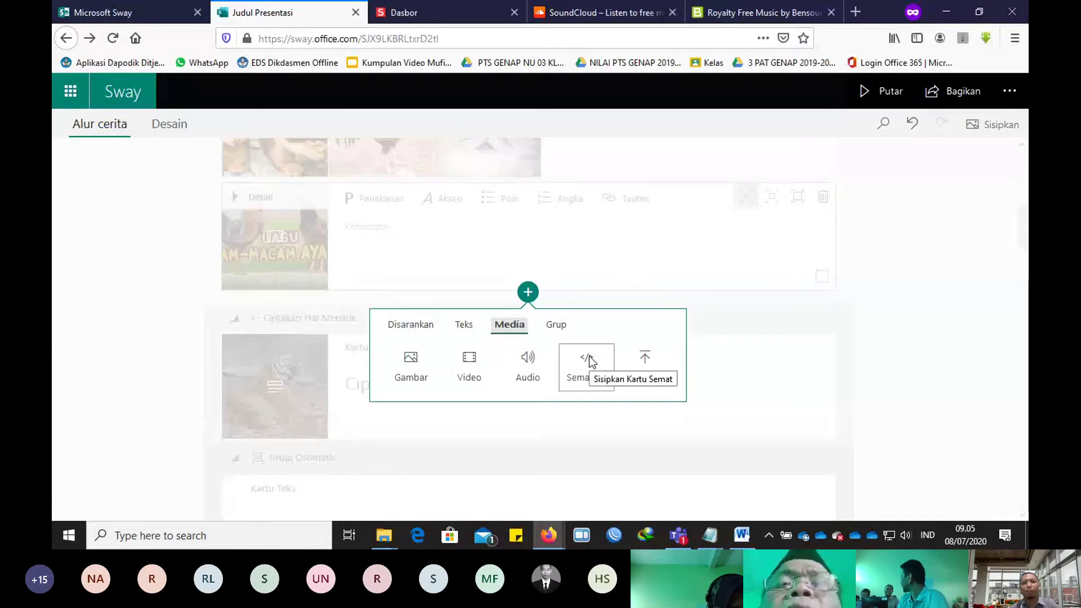
click(589, 356)
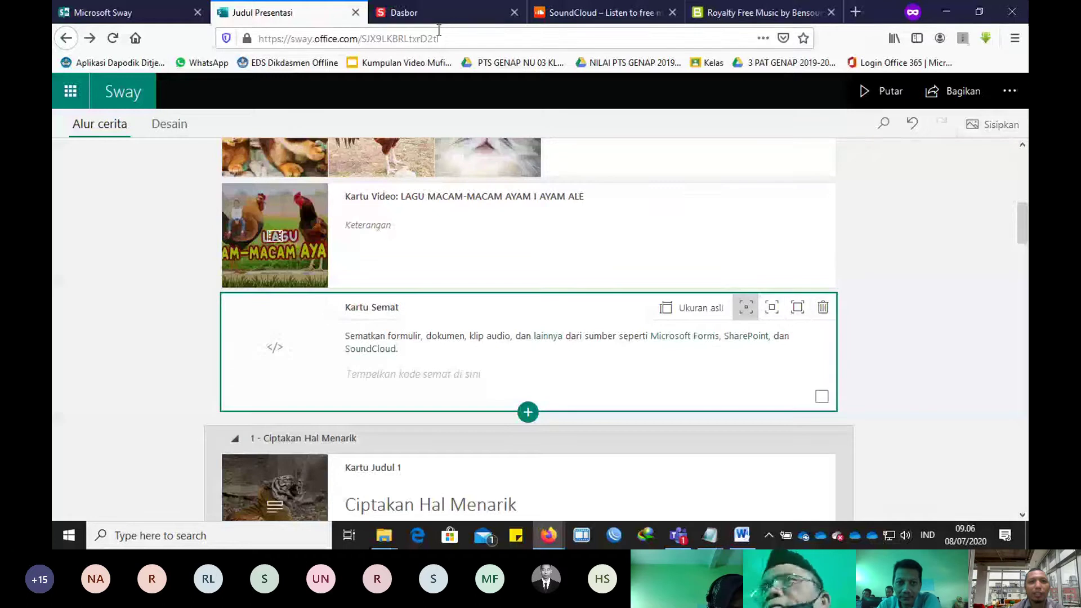
Step: Go to portal.office.com and open Microsoft Forms from the Office 365 home page
click(492, 14)
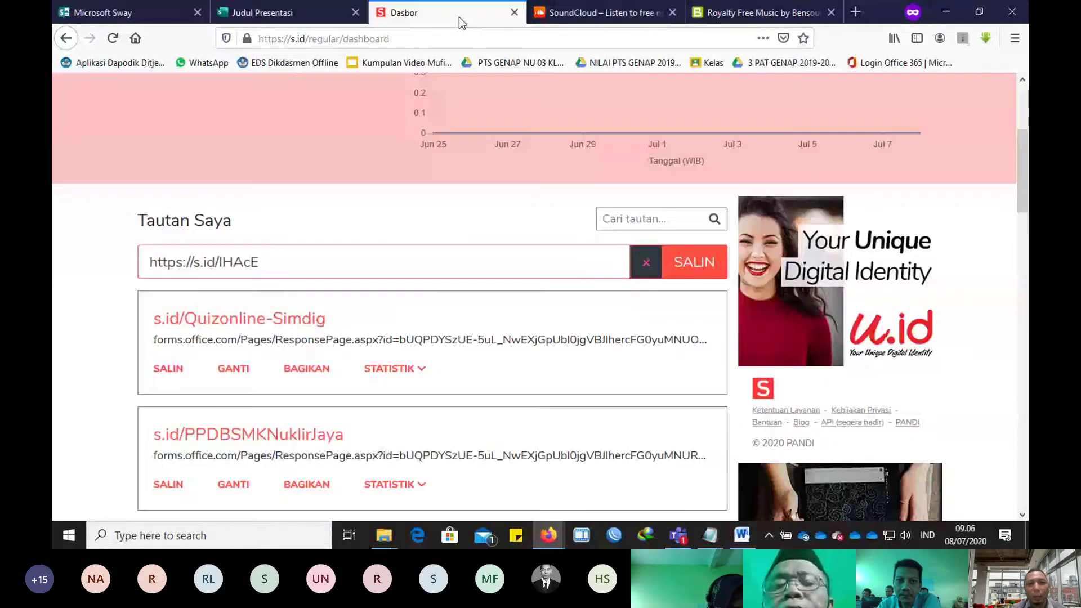
click(580, 16)
click(417, 35)
text(f)
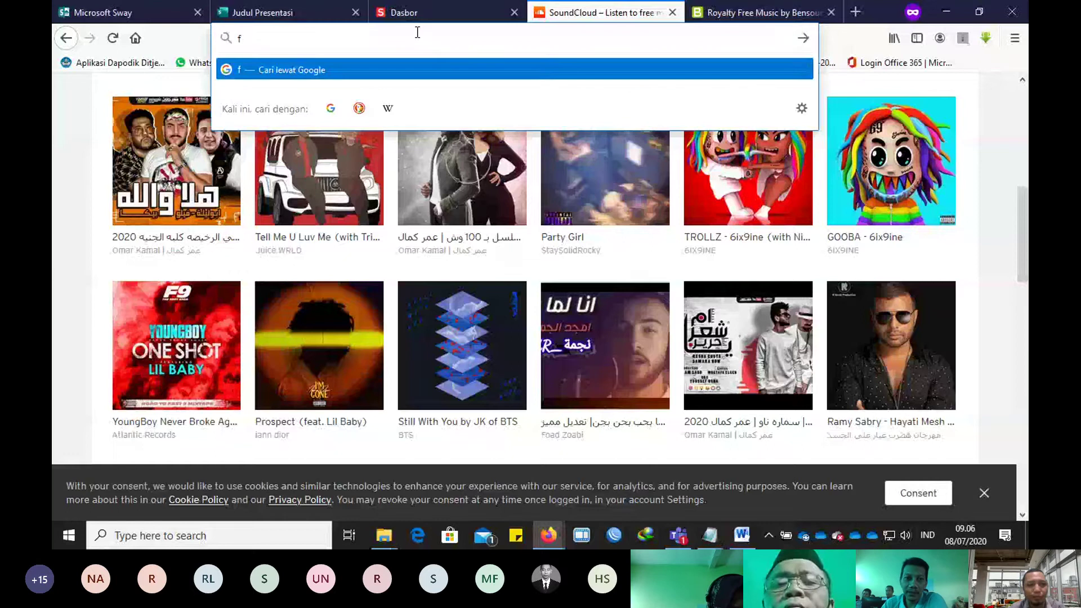
text(orm)
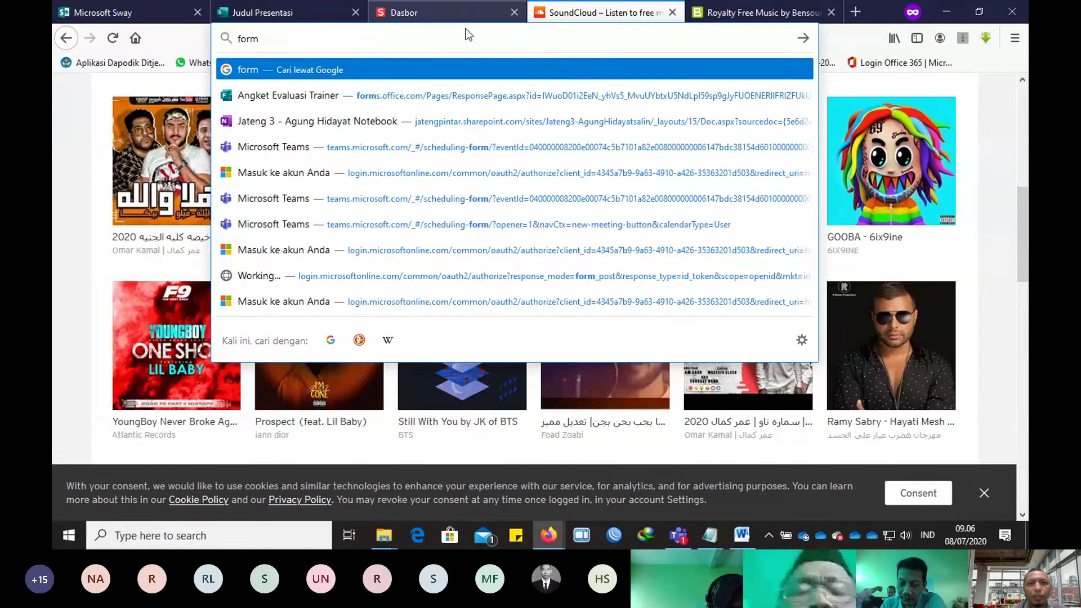
key(ctrl+a)
text(po)
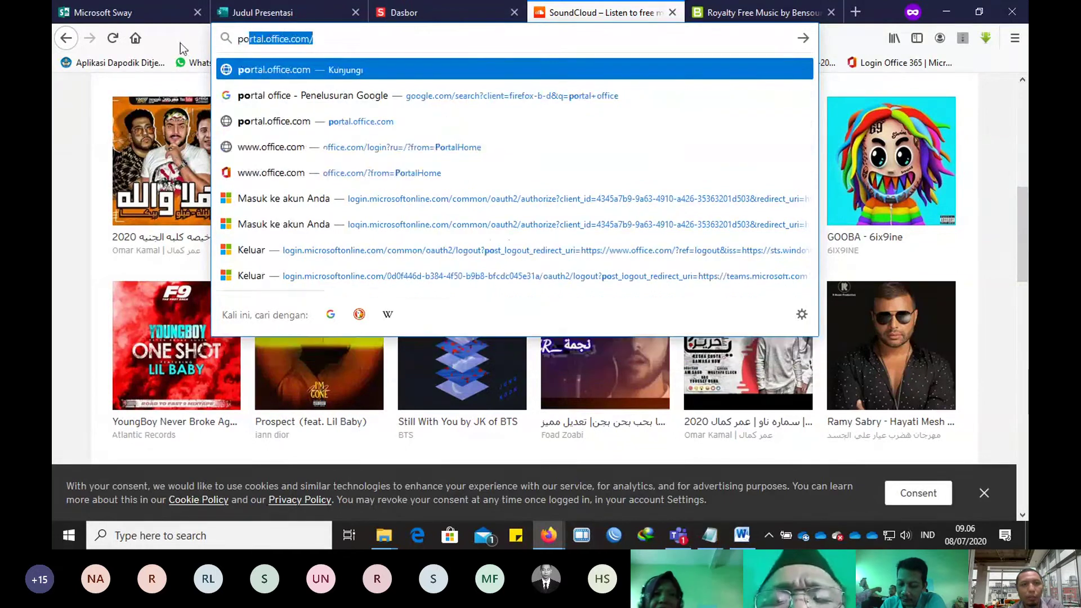
click(263, 70)
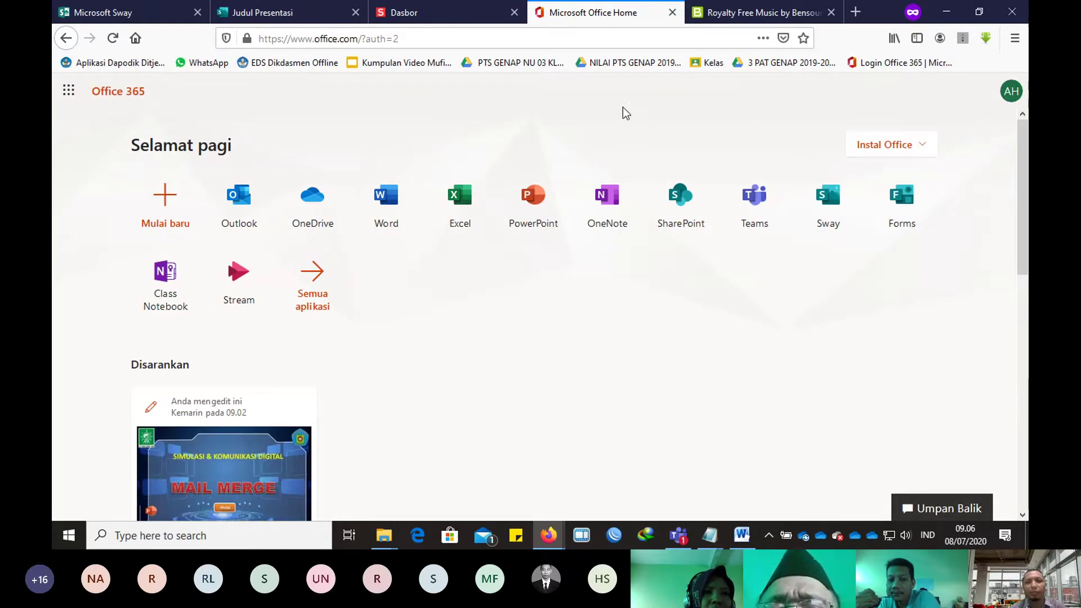
click(904, 218)
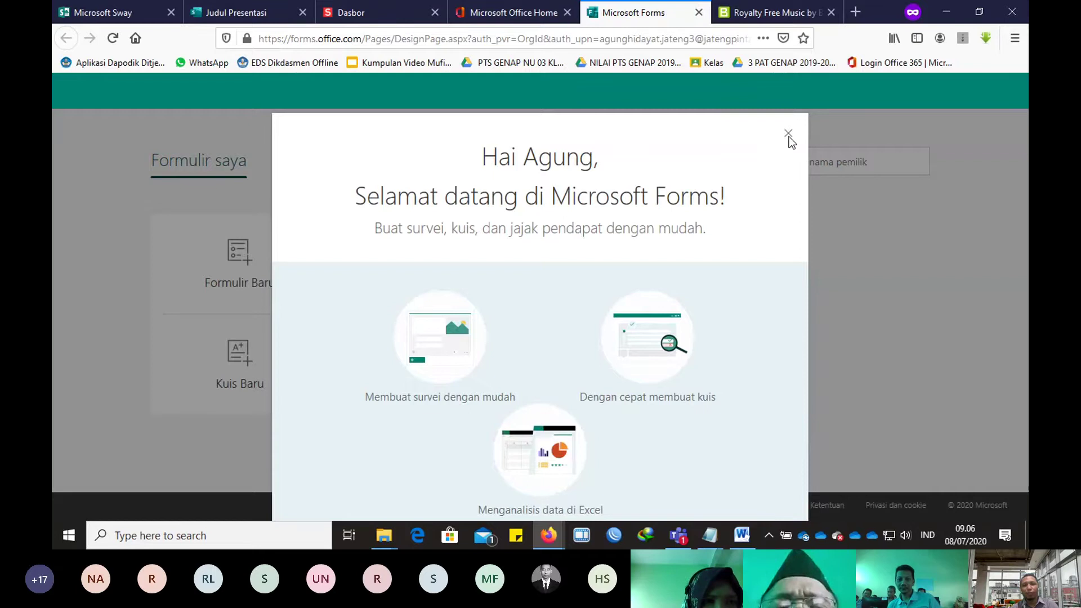
Step: Dismiss the Forms welcome message and open Form PPDB
click(789, 134)
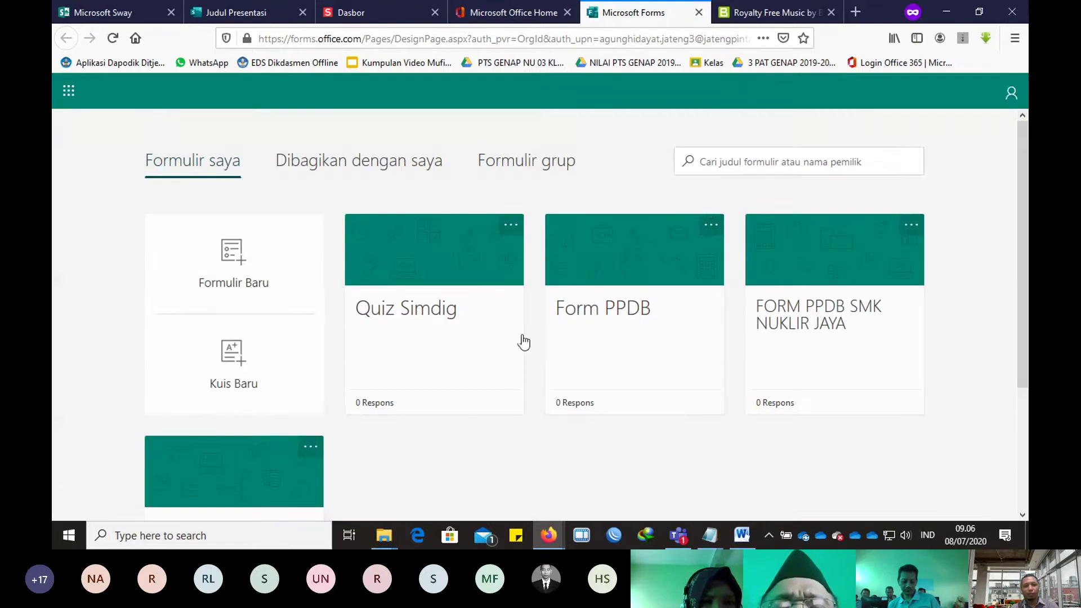
click(588, 374)
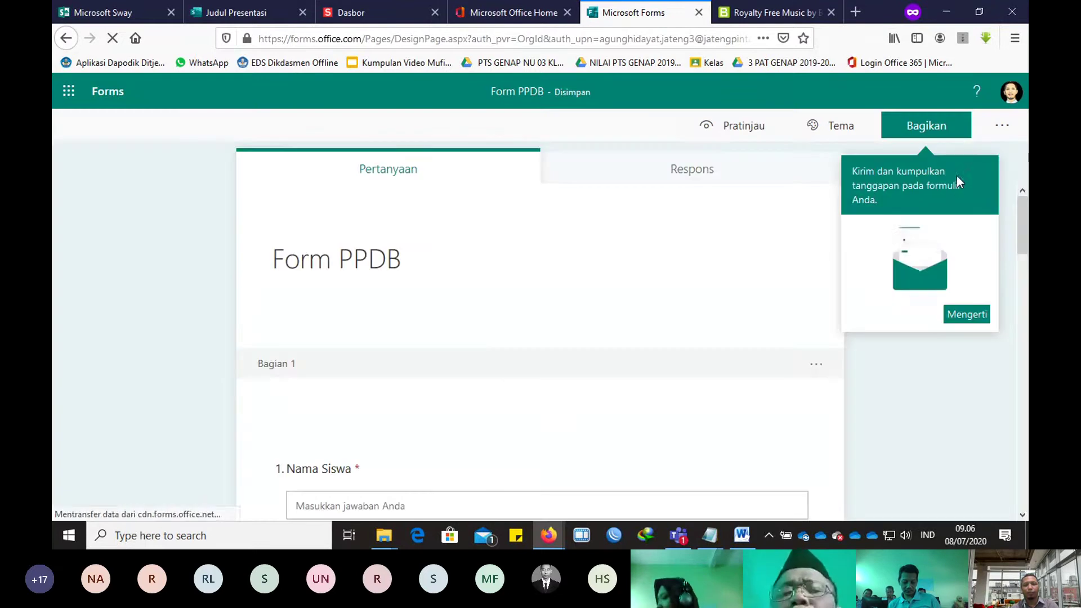
click(968, 314)
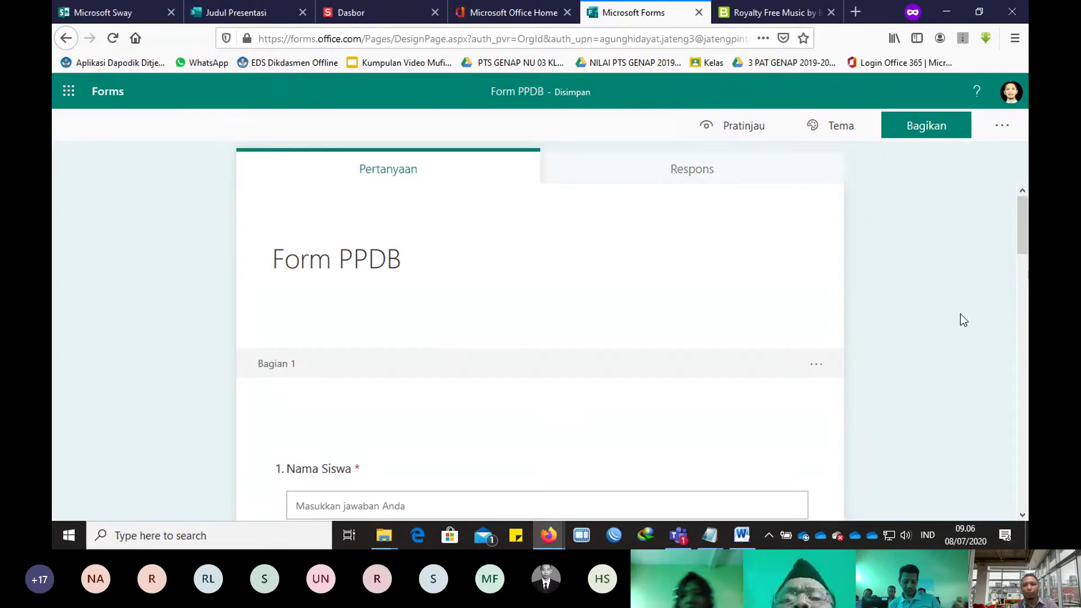
Step: Copy Form PPDB's embed code from Bagikan and return to the Sway tab
click(944, 138)
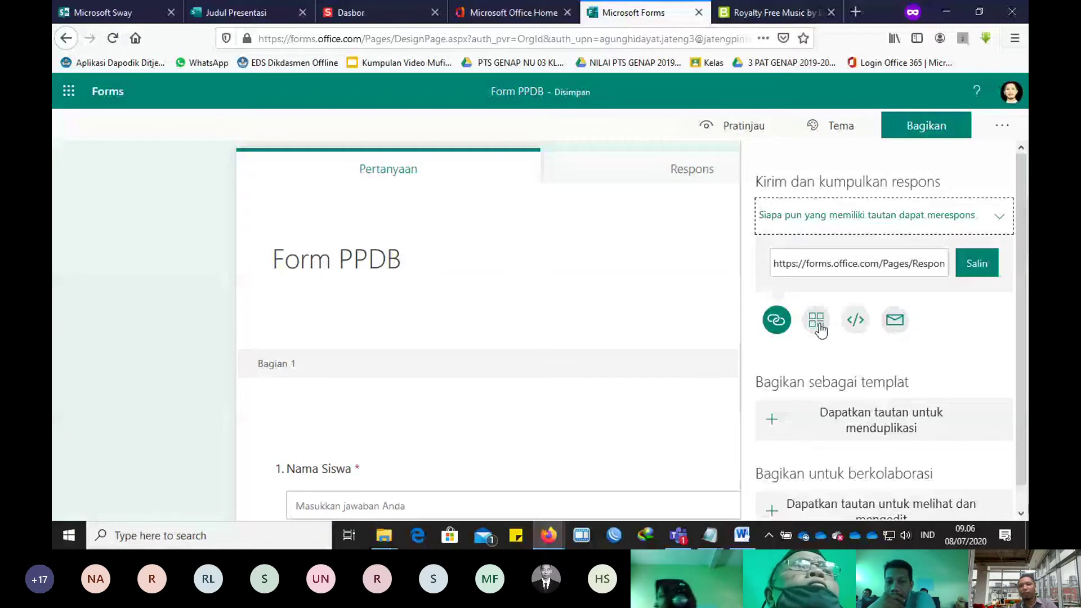
click(817, 324)
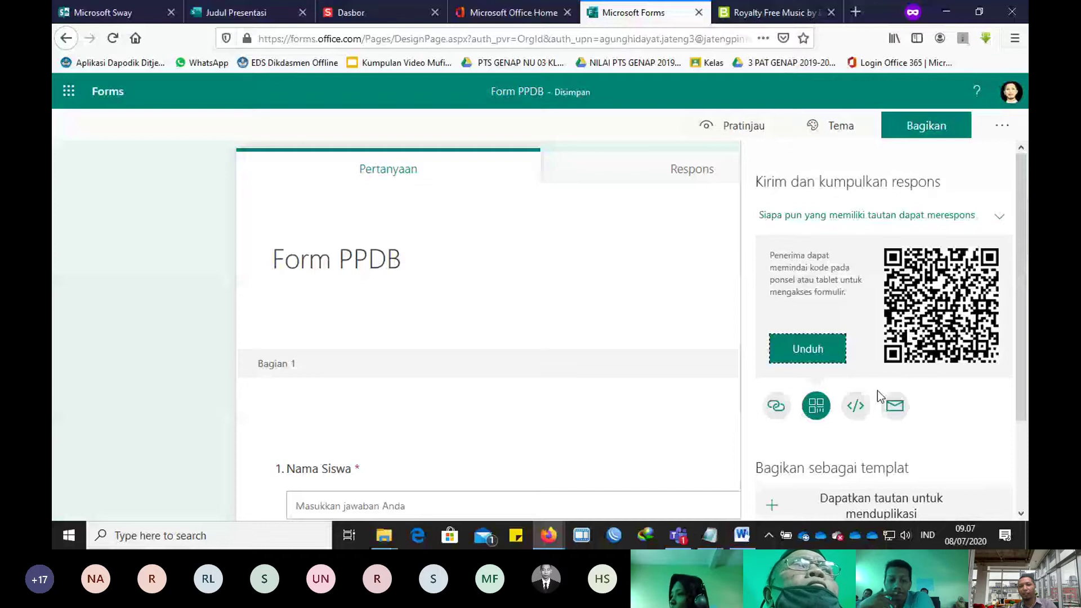
click(855, 406)
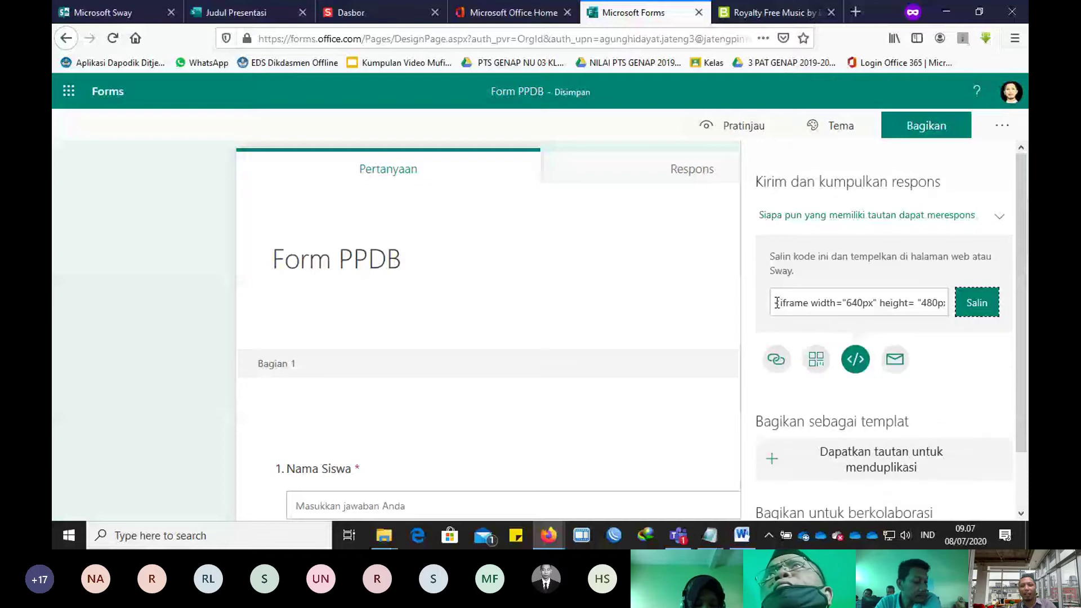
click(973, 309)
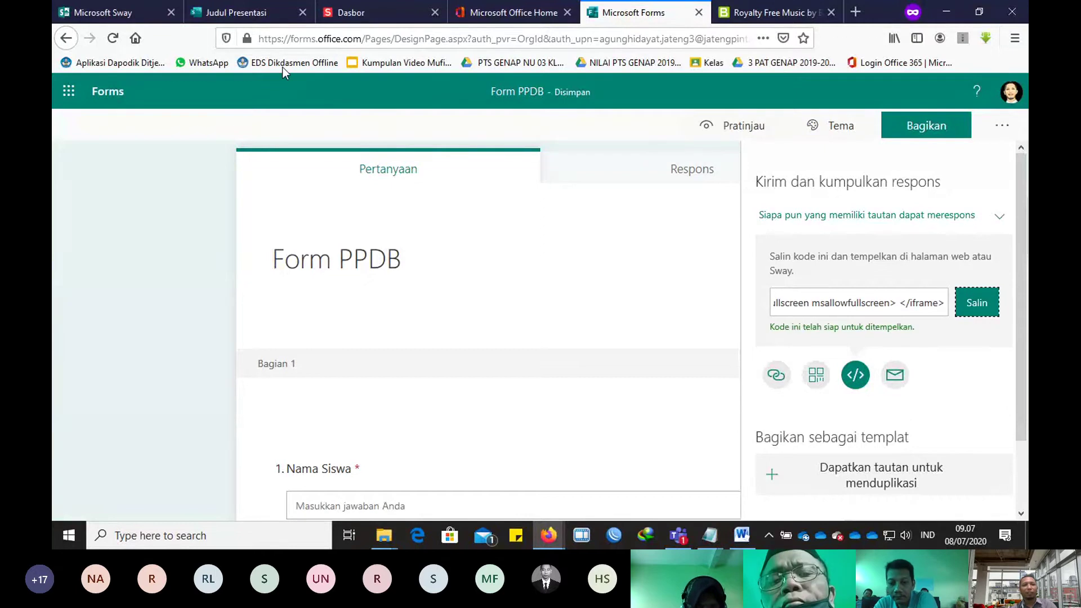
click(243, 12)
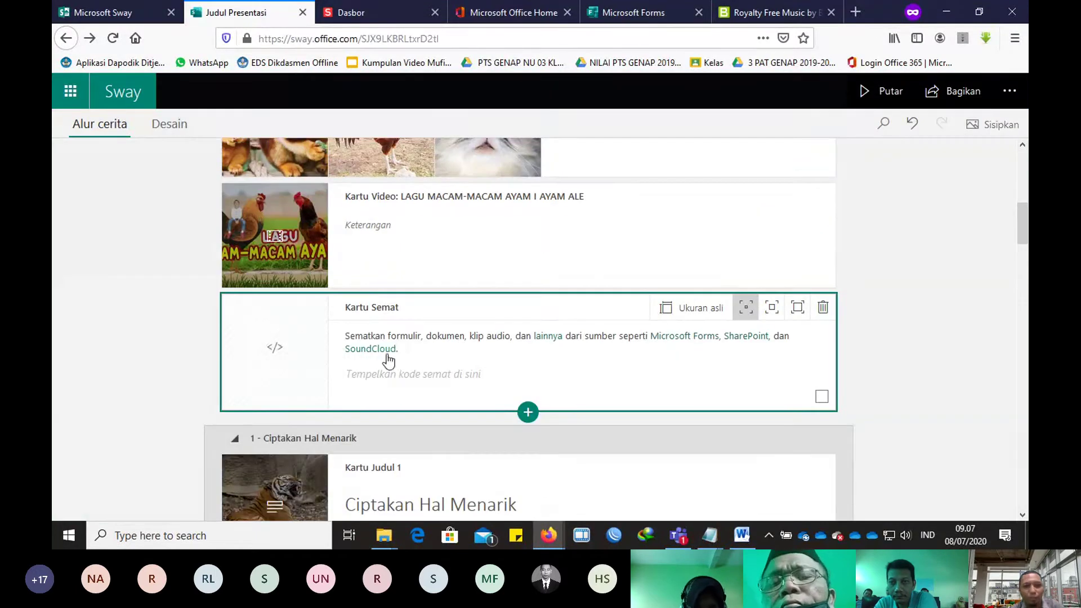
Step: Paste the Form PPDB iframe embed code into the empty embed card and dismiss the Sisipkan Konten menu
click(409, 380)
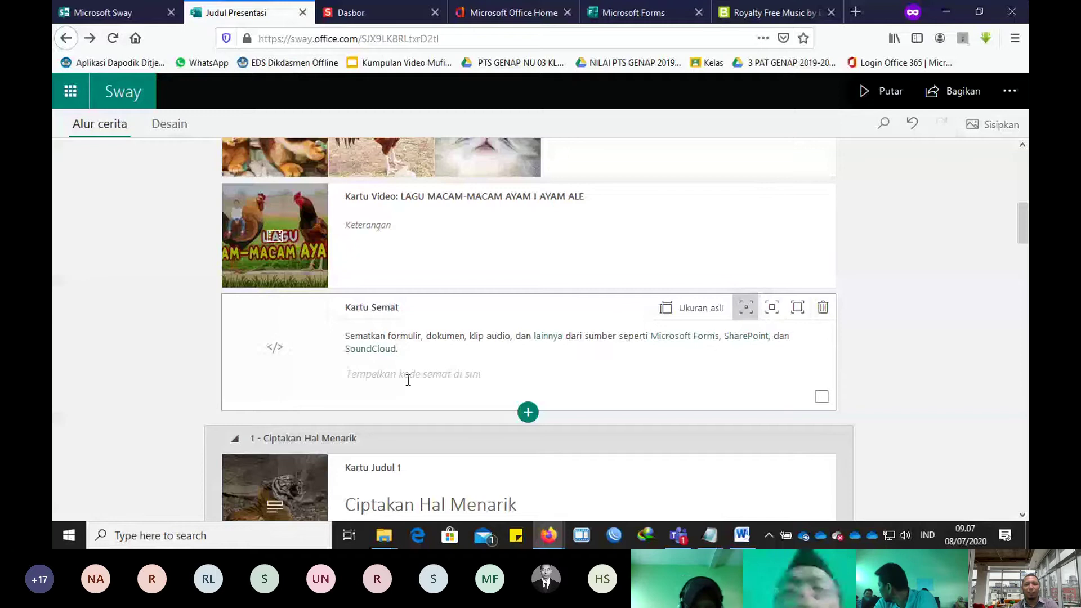
key(ctrl+v)
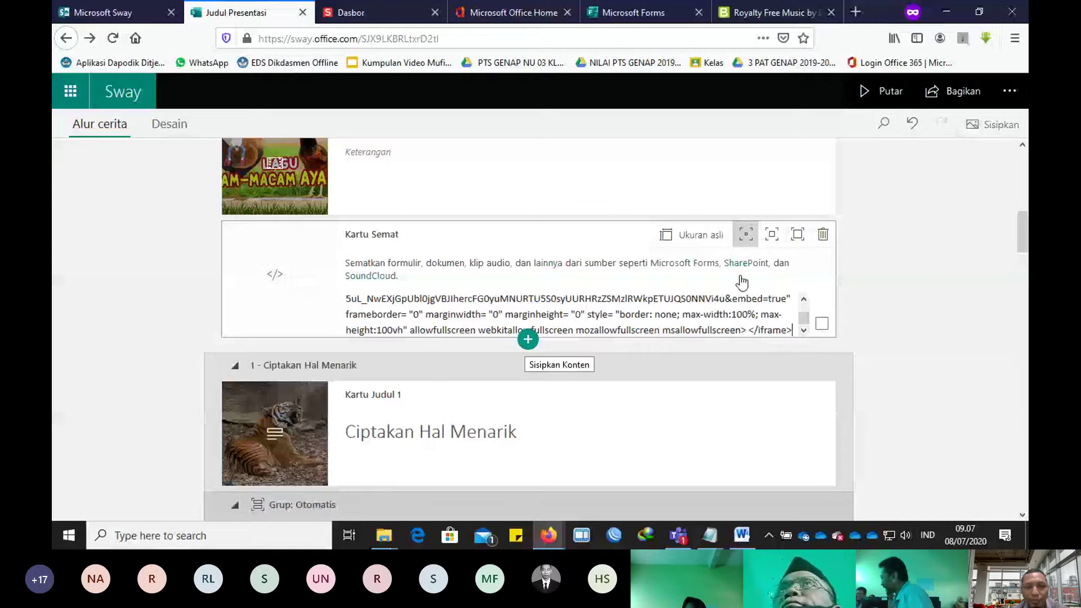
scroll(676, 308, down, 3)
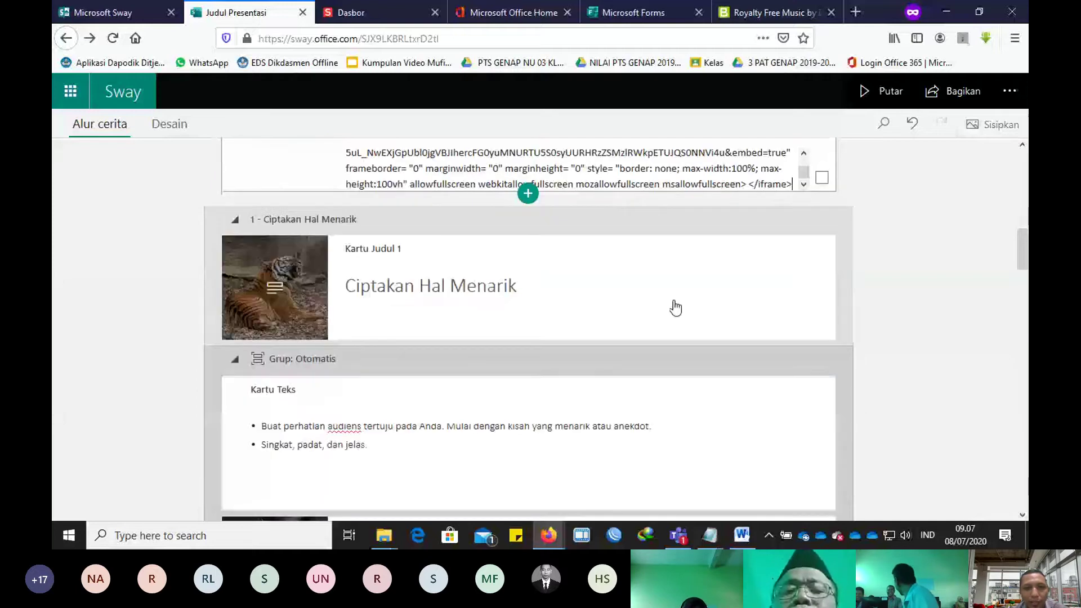
scroll(676, 308, up, 3)
click(527, 339)
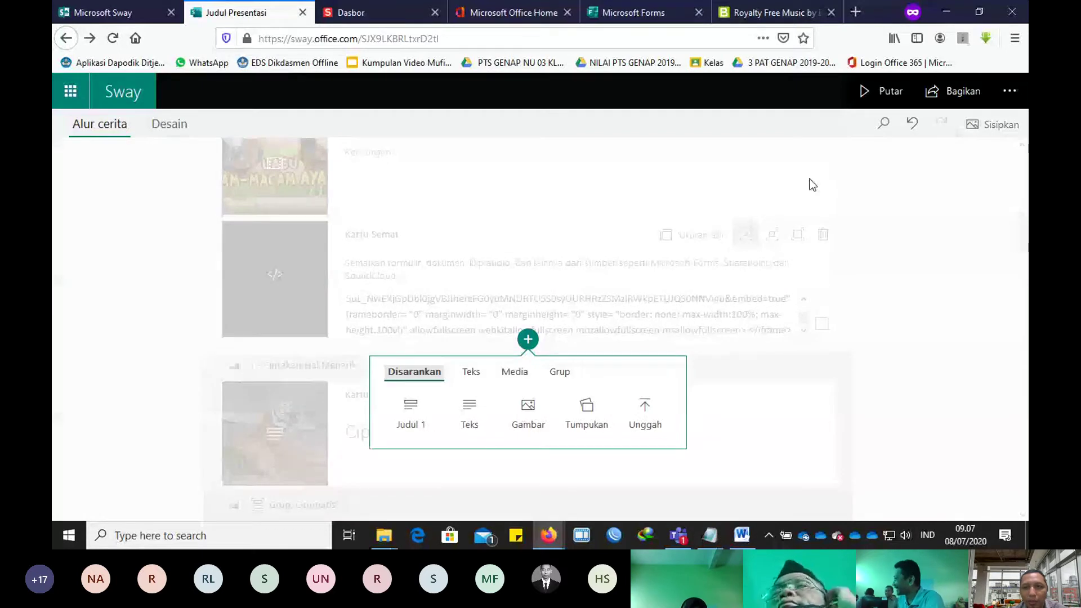
click(879, 93)
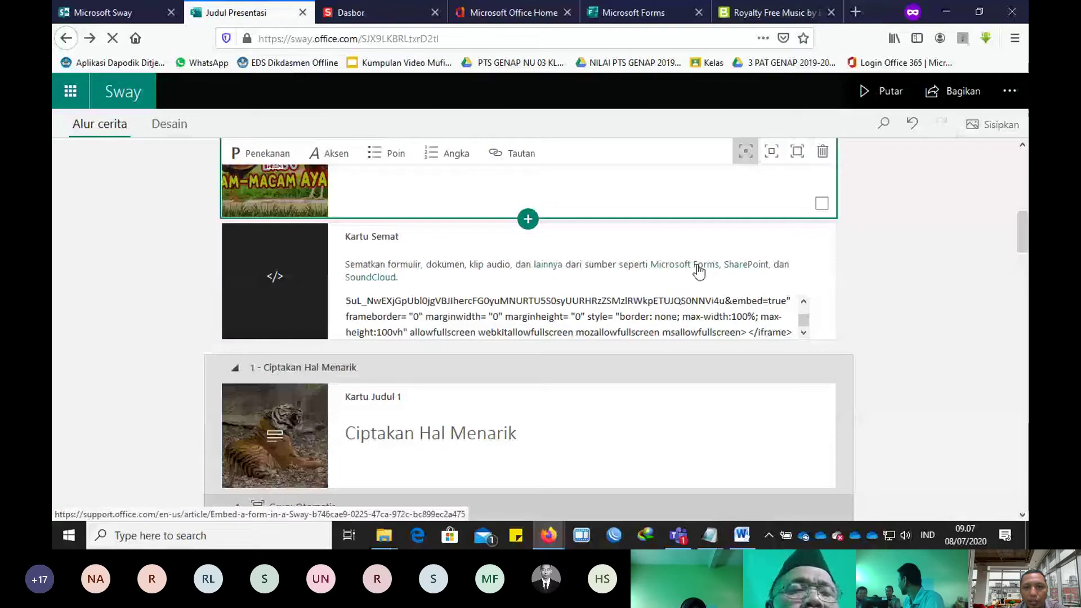
scroll(796, 286, down, 3)
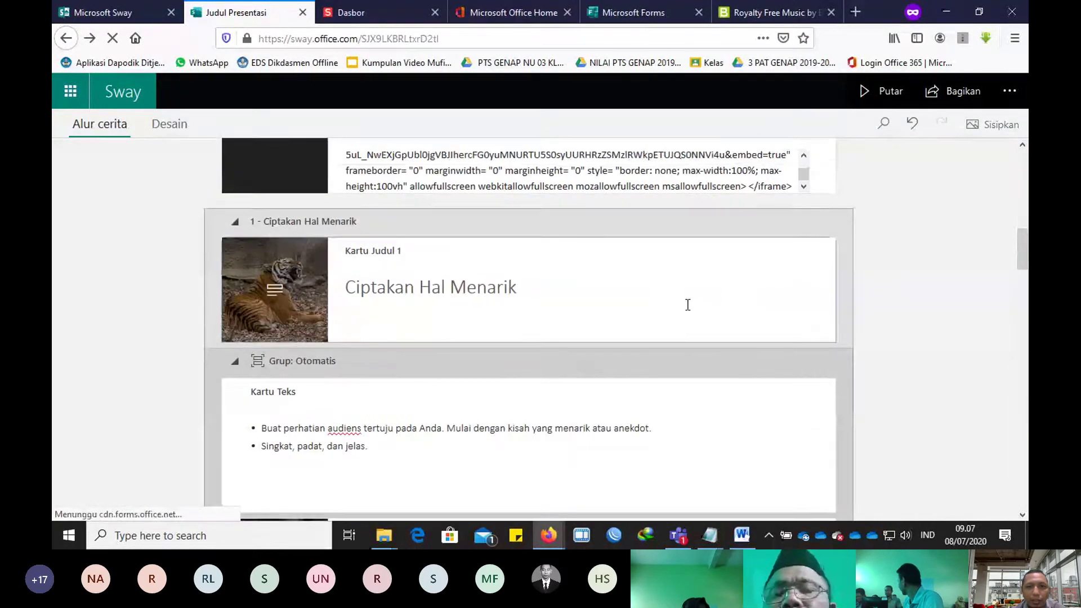
scroll(688, 305, up, 4)
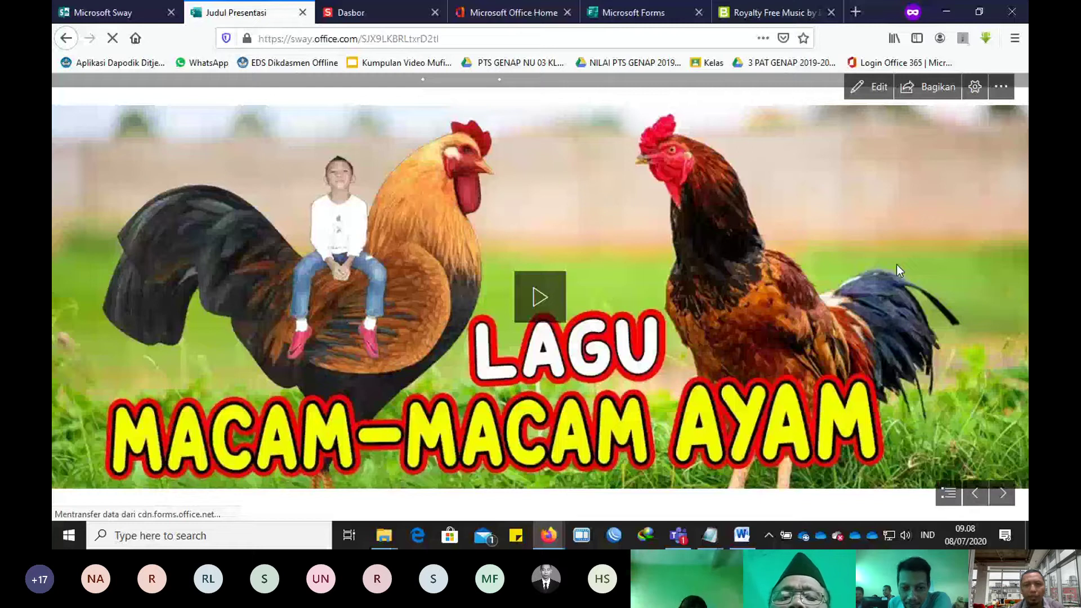
Step: Step through the playing Sway to the slide with the embedded Form PPDB form
click(998, 496)
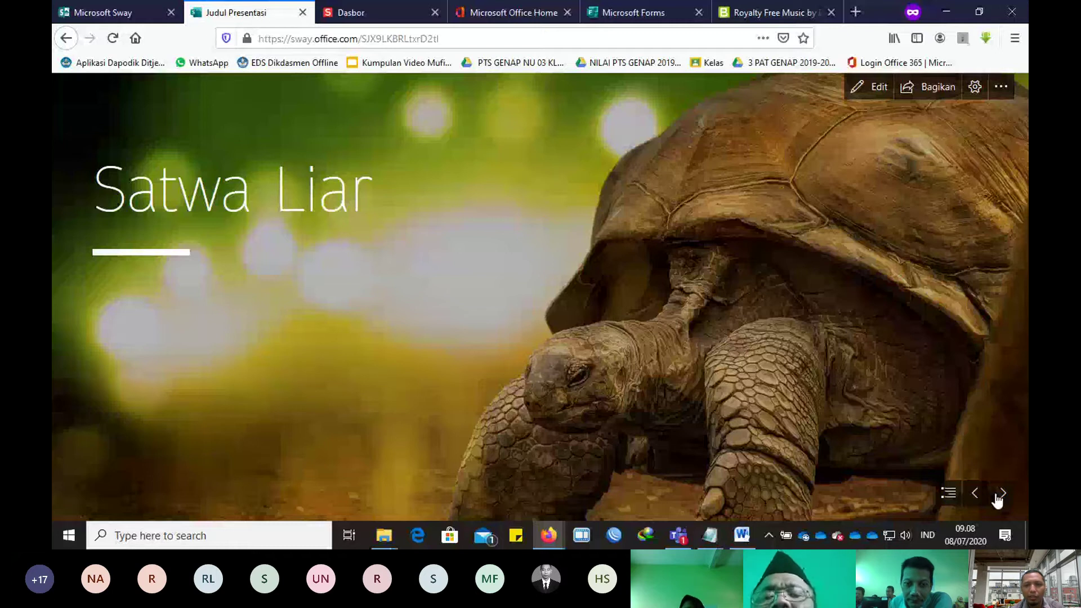
click(1003, 494)
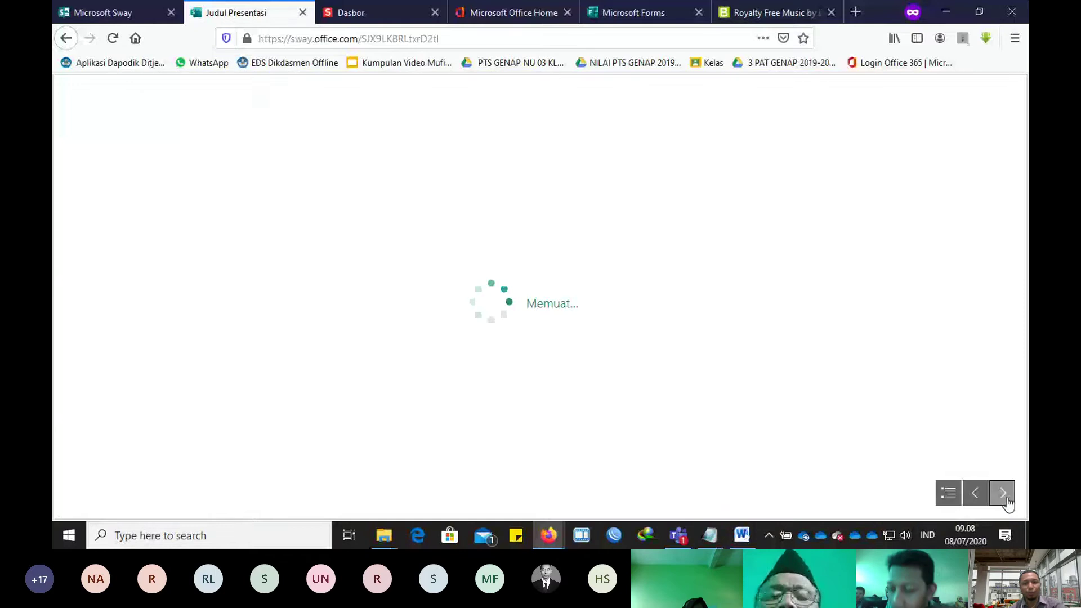
scroll(891, 429, down, 3)
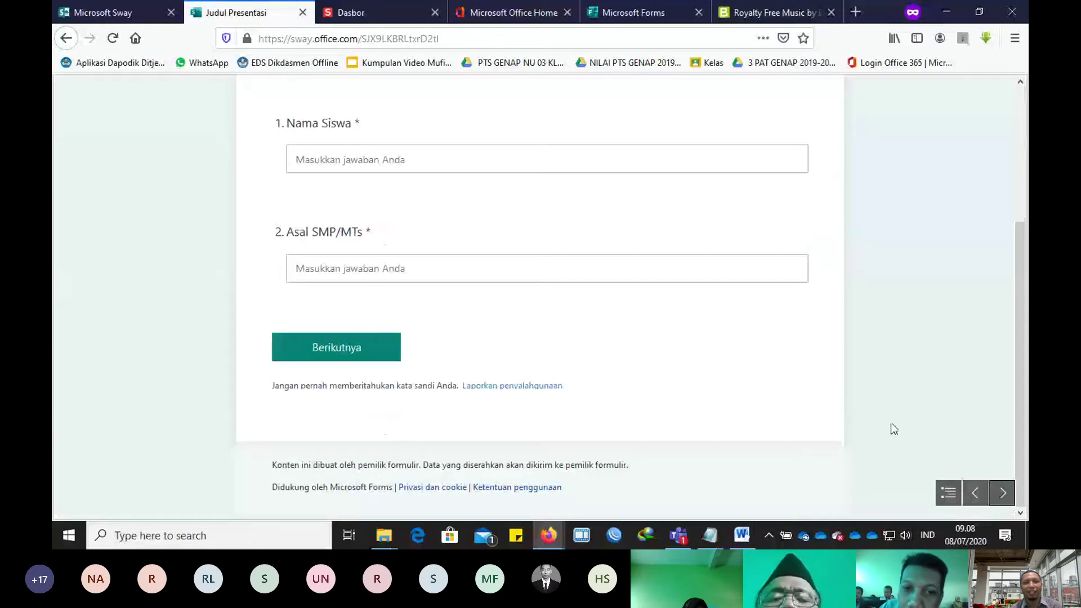
scroll(861, 410, up, 3)
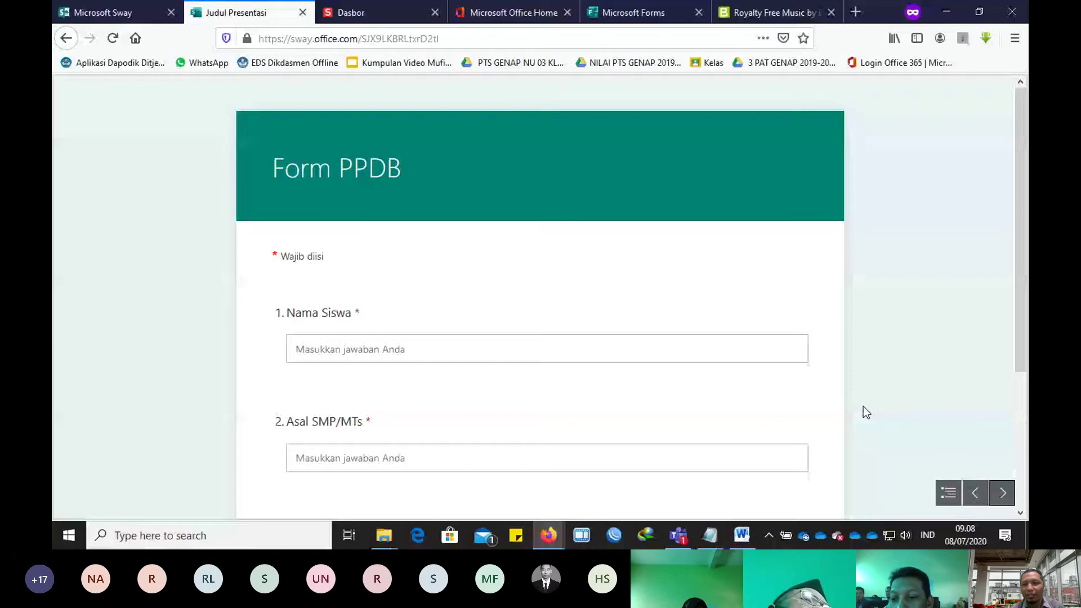
click(1002, 494)
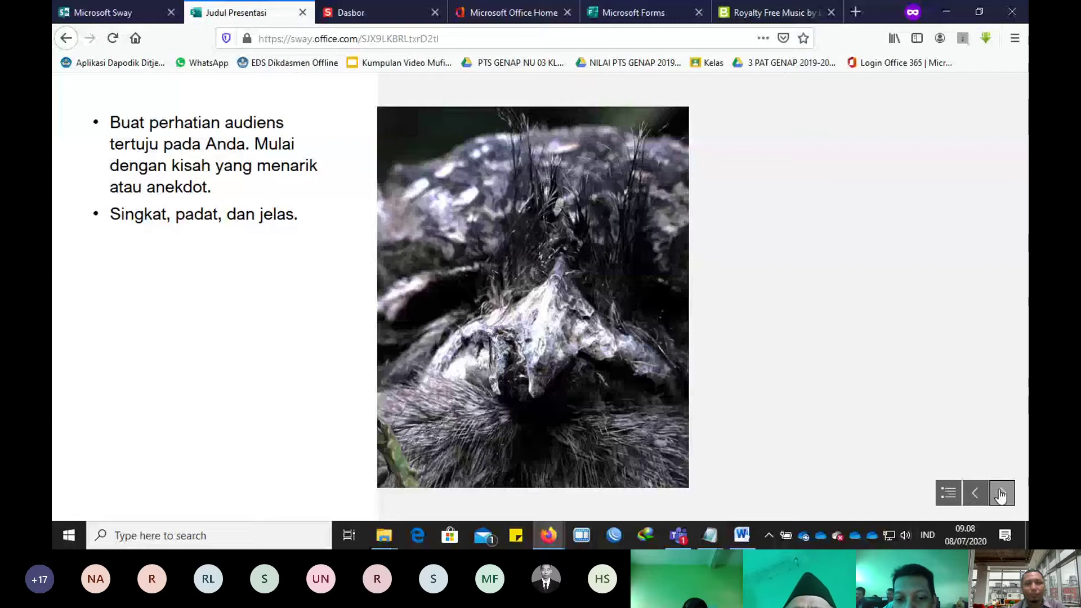
Step: Open and close the section overview, then go back to editing the Sway
click(948, 493)
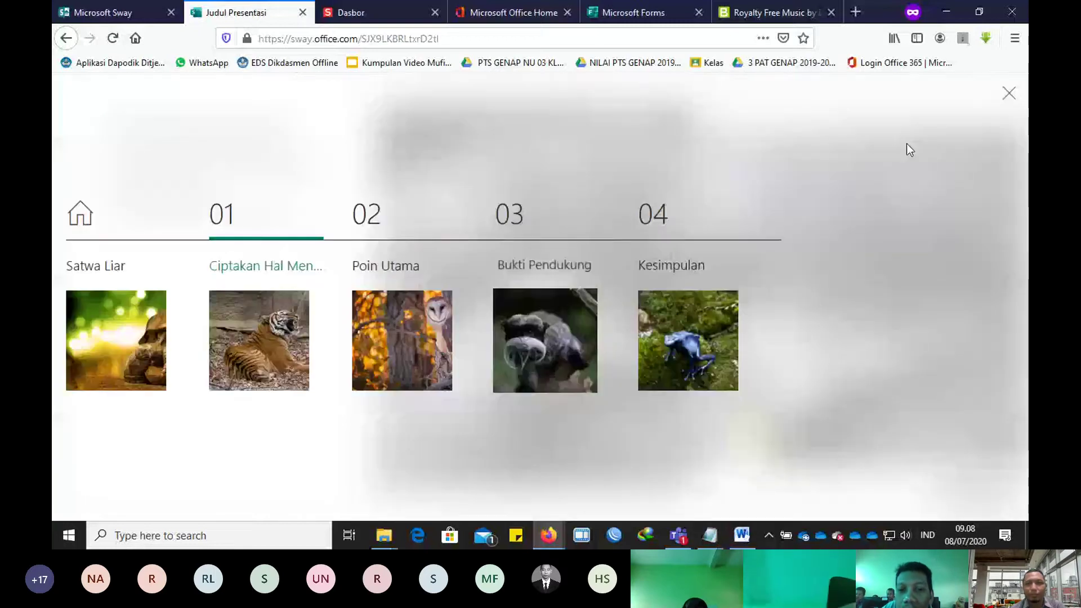
click(907, 150)
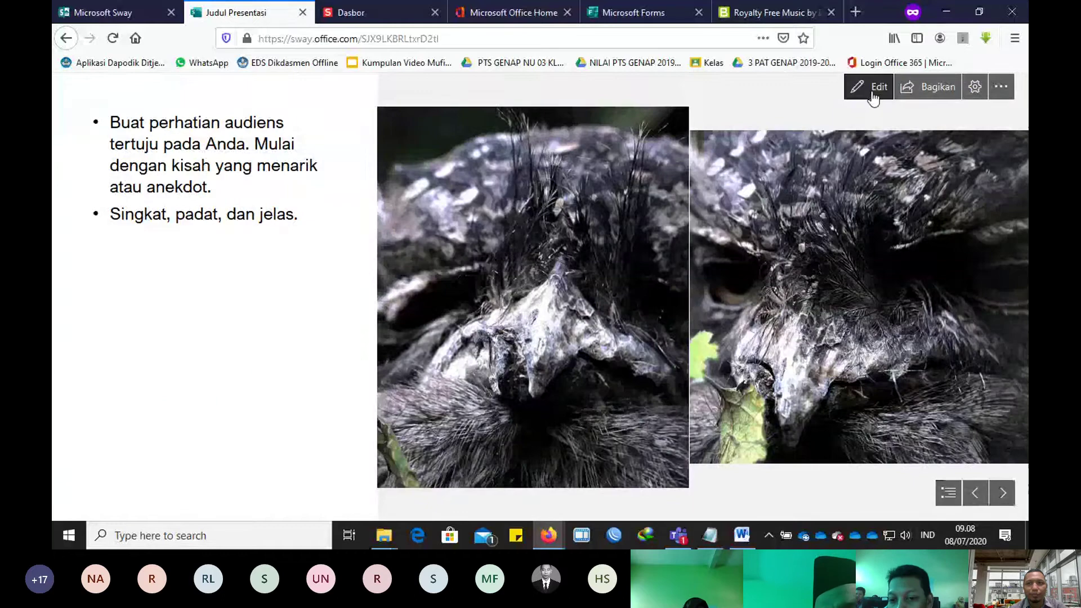
click(873, 94)
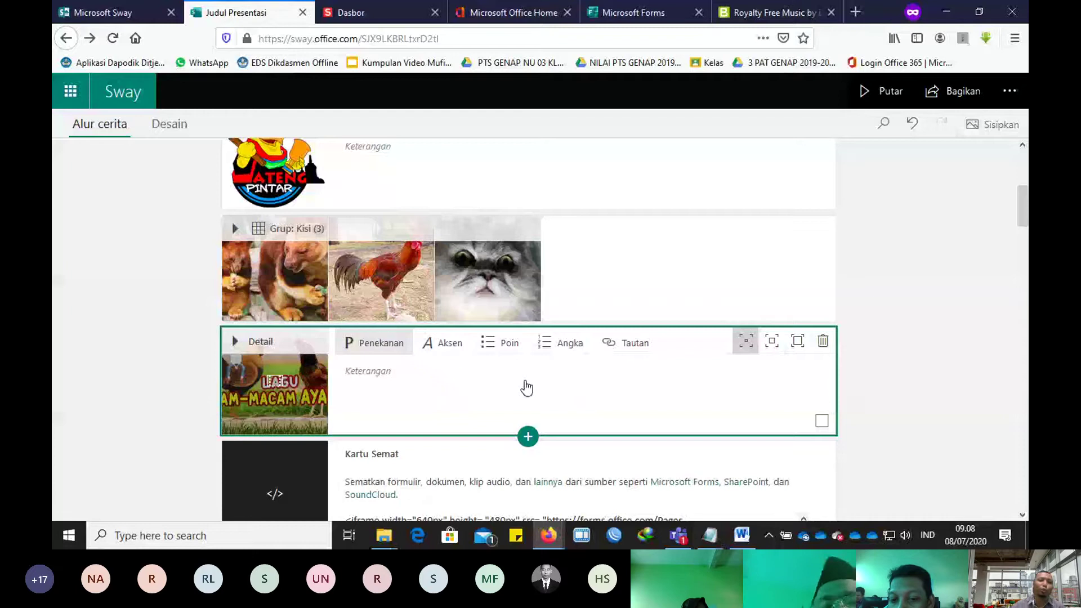
Step: Scroll through the whole Alur cerita storyline back to the top and open Bagikan
scroll(524, 386, down, 6)
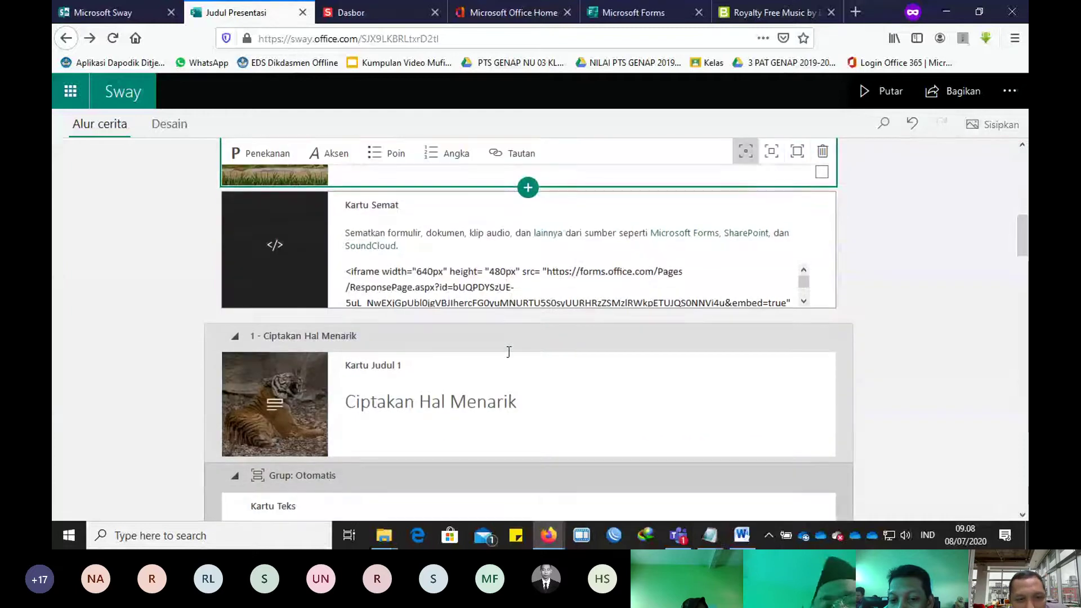
scroll(507, 352, down, 9)
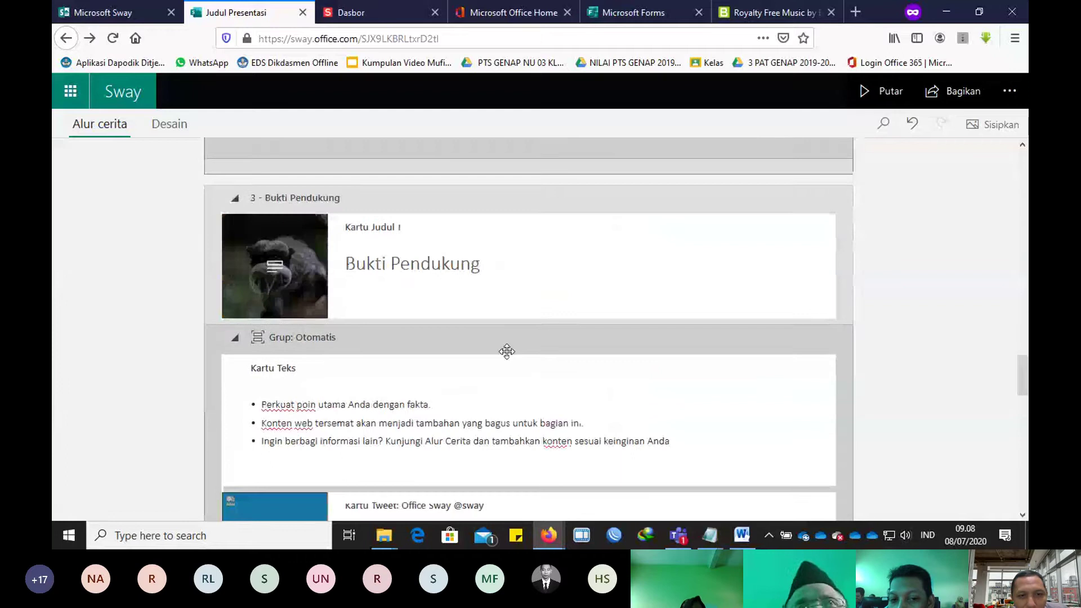
scroll(390, 394, down, 5)
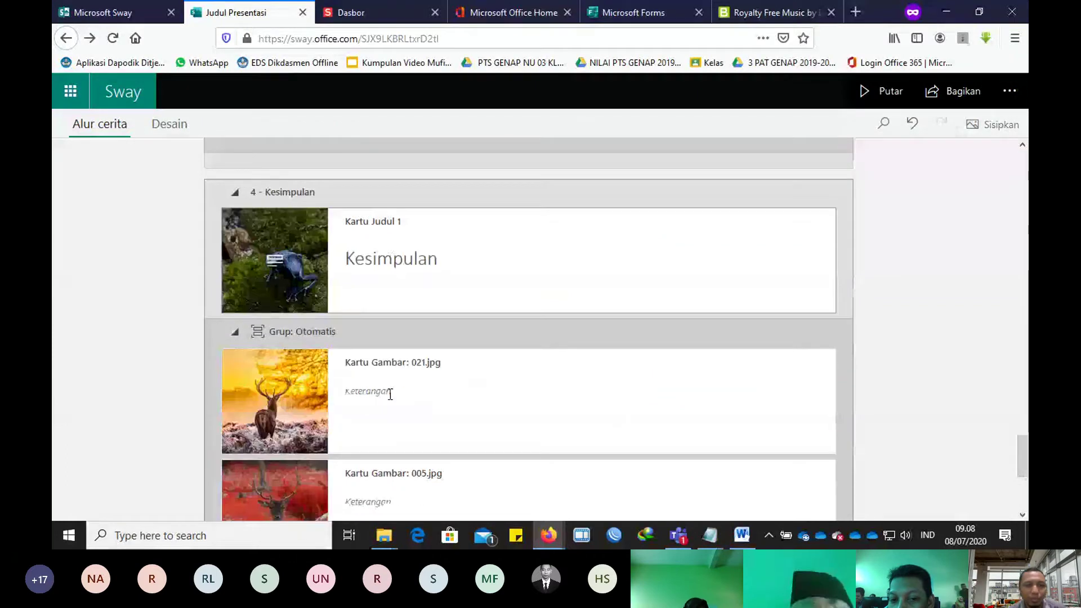
scroll(394, 382, down, 4)
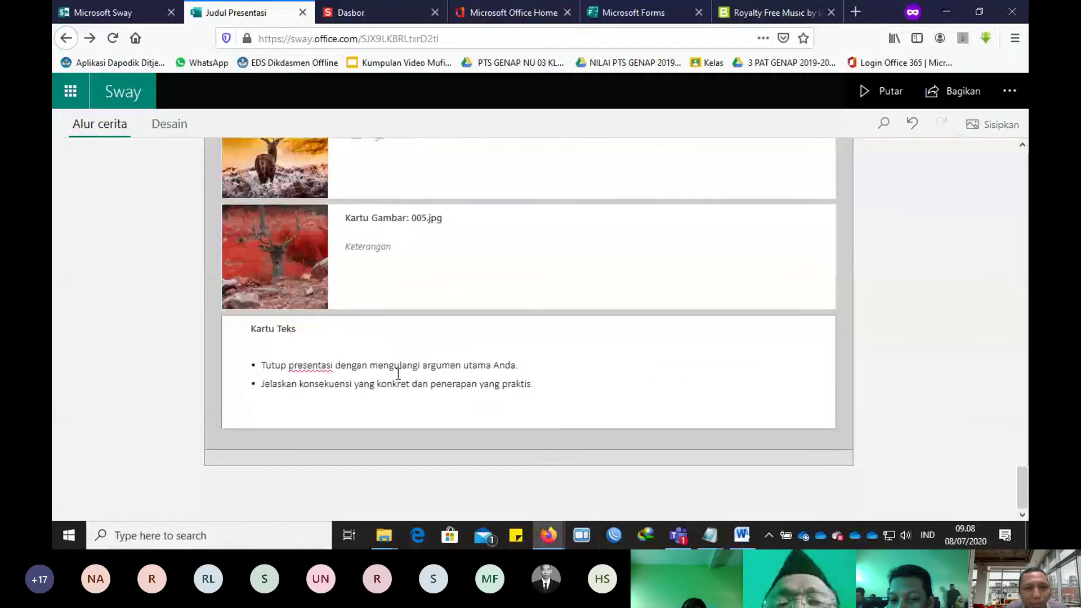
scroll(396, 373, up, 6)
scroll(397, 374, up, 12)
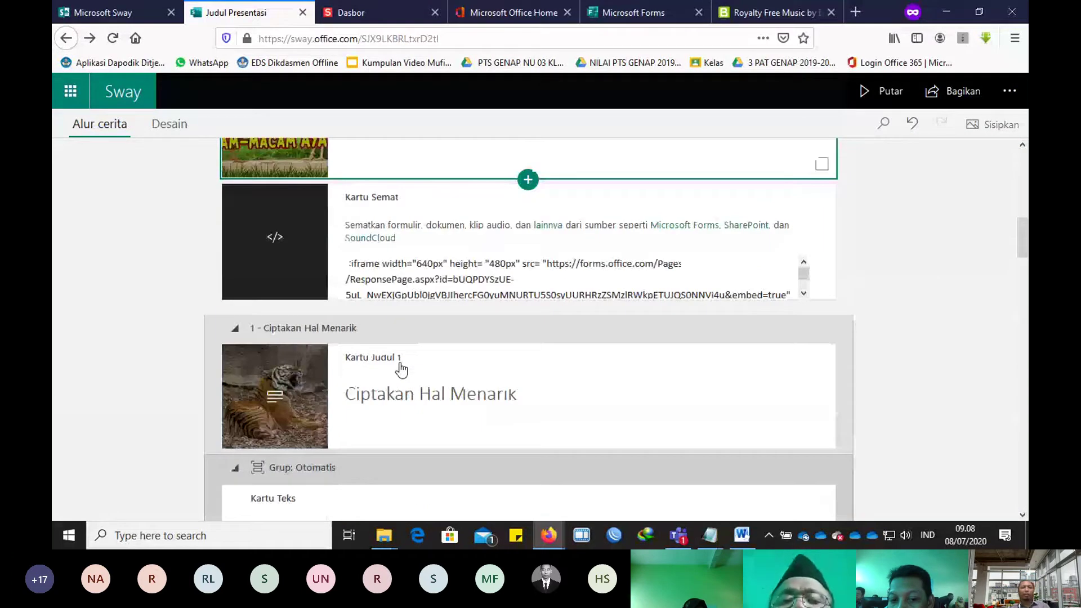
scroll(402, 370, up, 10)
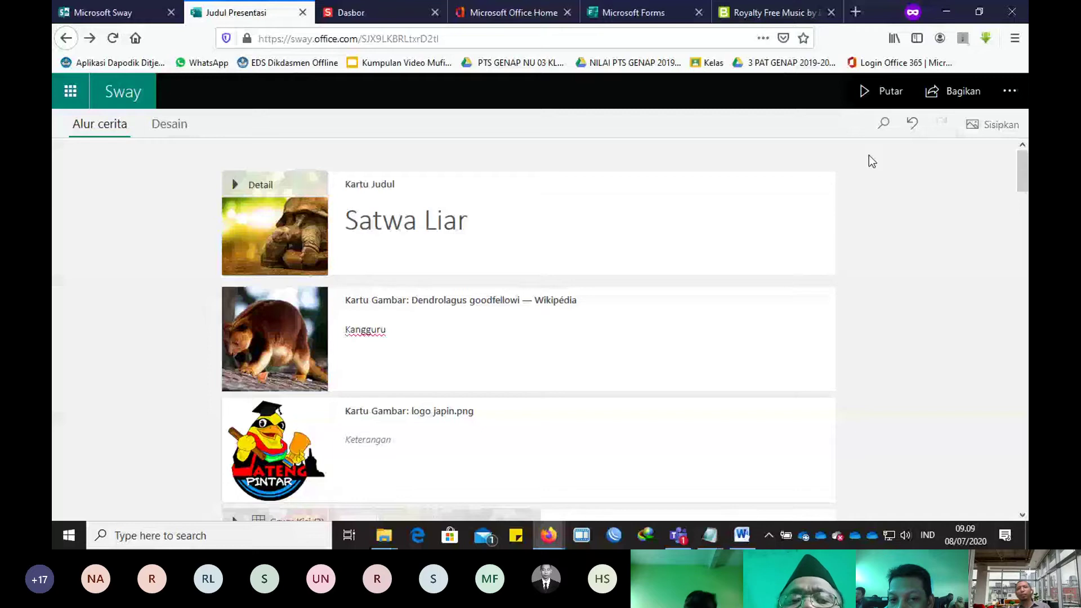
click(944, 100)
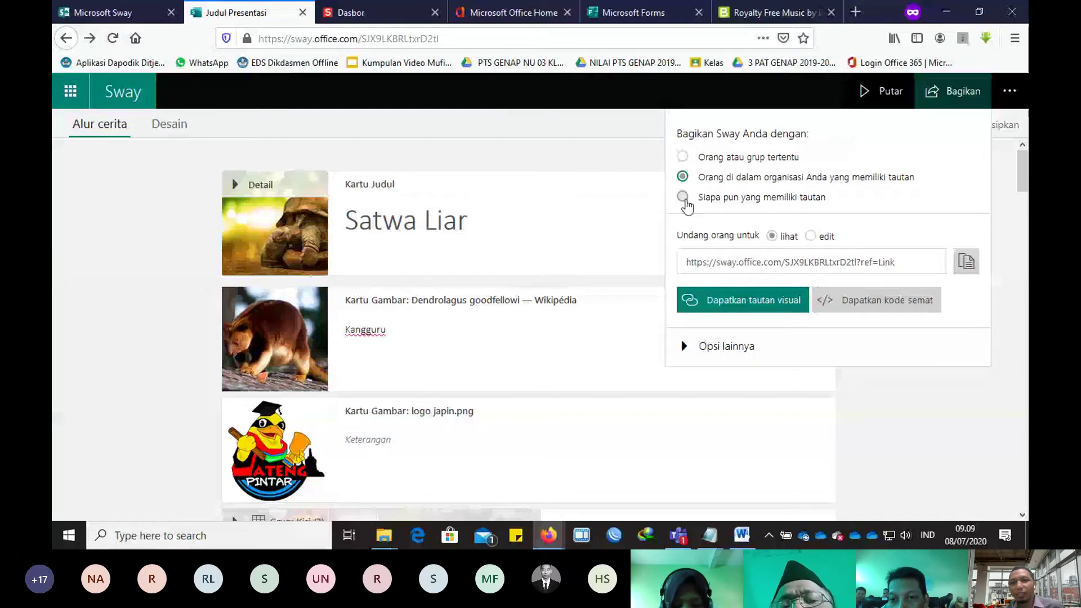
Step: Share the Sway with anyone who has the link, view-only, then switch to Notepad
click(684, 197)
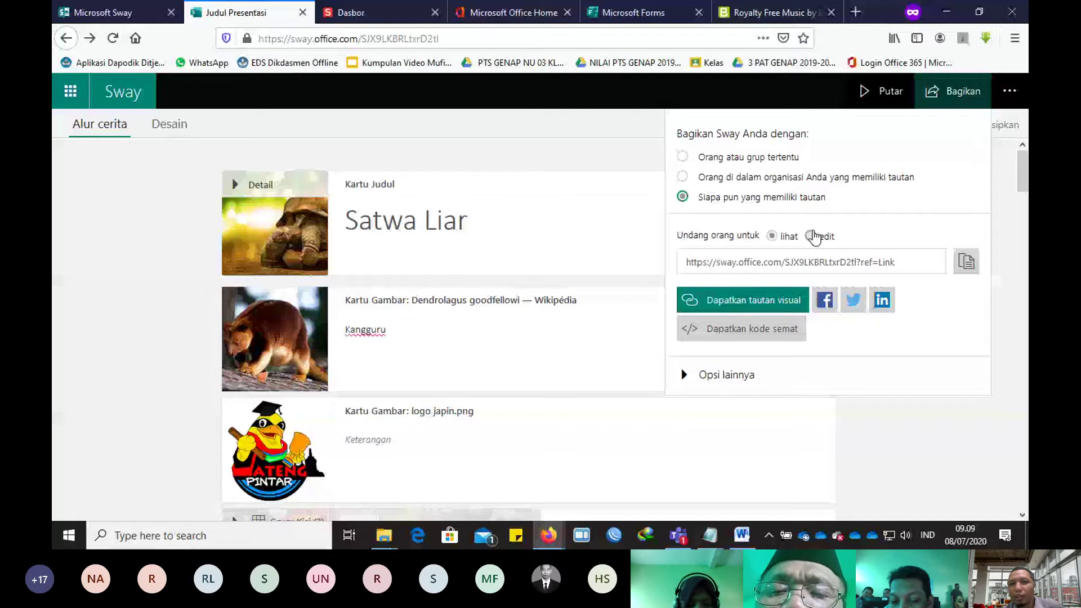
click(813, 237)
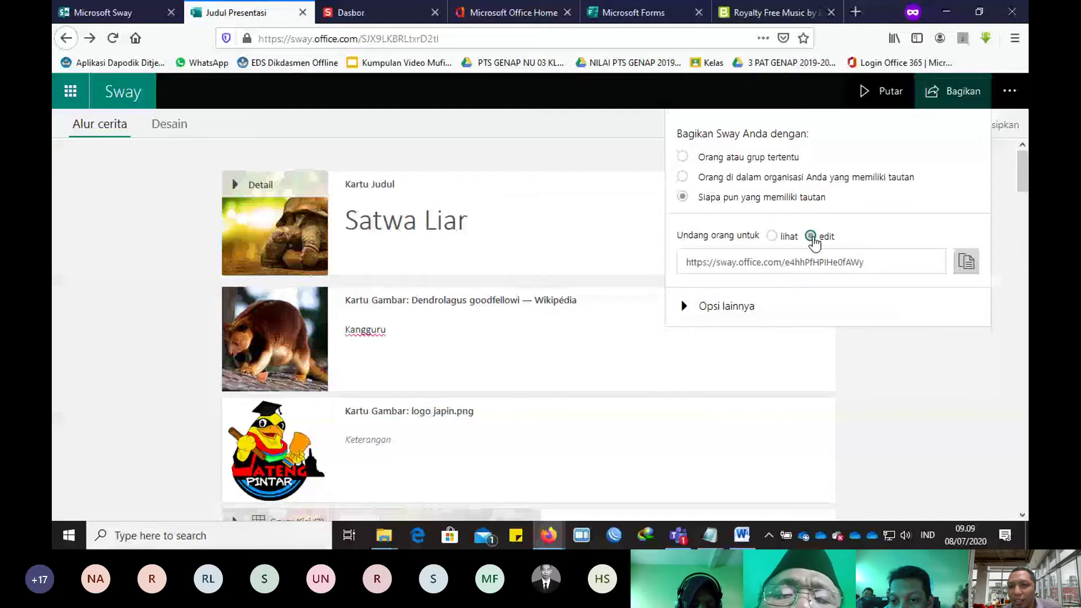
click(771, 236)
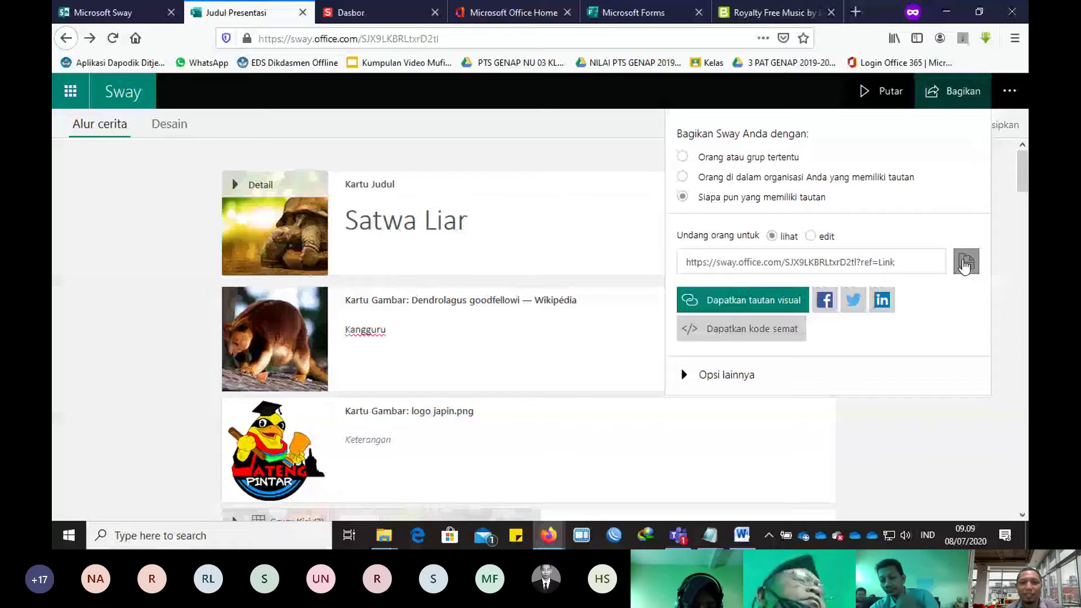
key(alt+Tab)
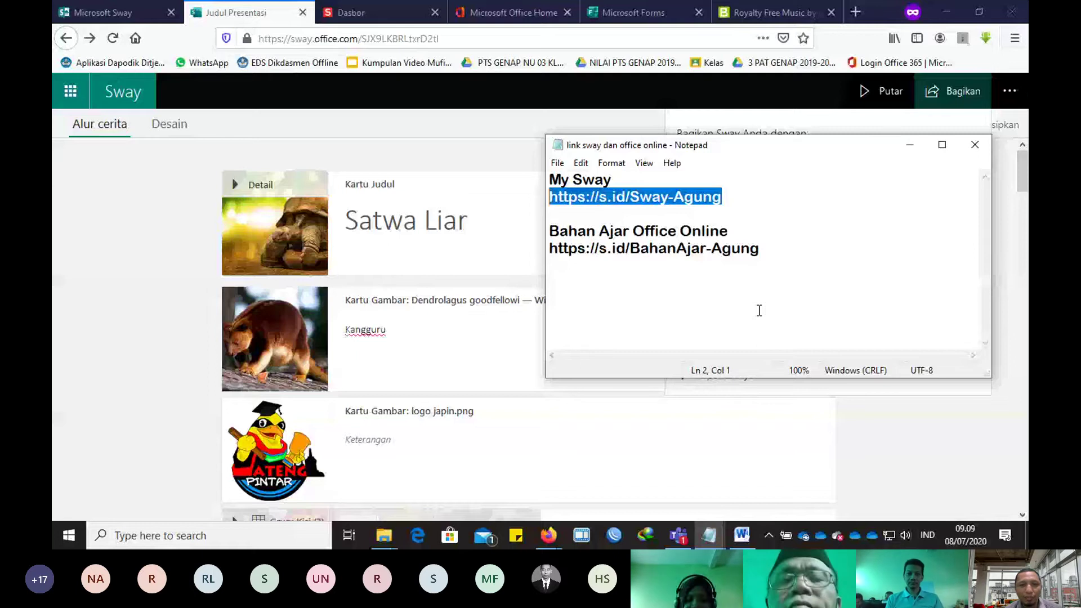
Step: Add a 'Link Sway' line with the pasted Sway share link, then return to Teams
key(alt+Tab)
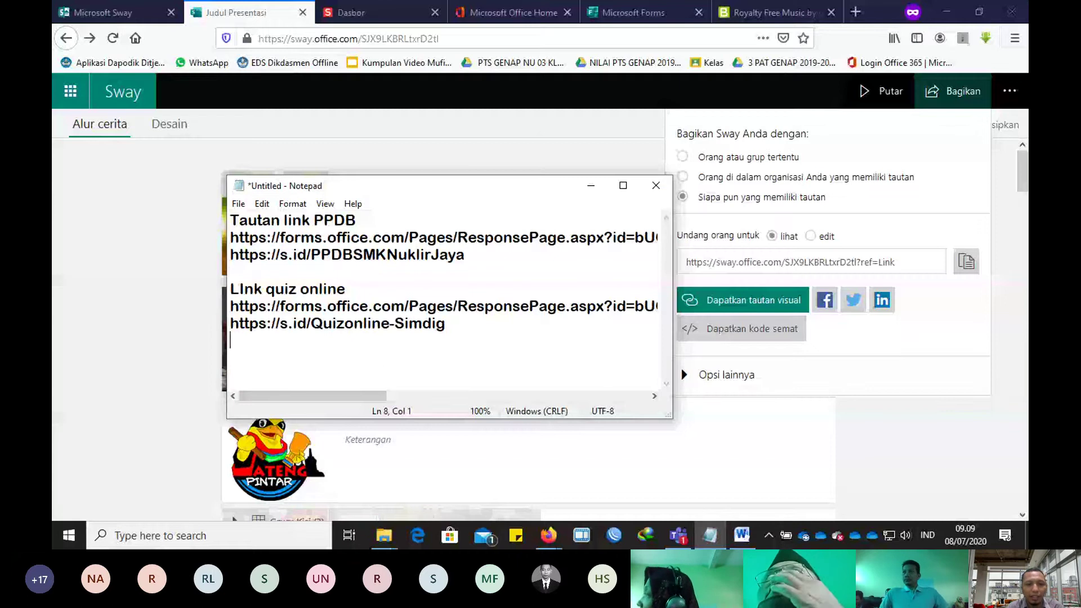
key(Return)
text(LInk Sway)
key(Return)
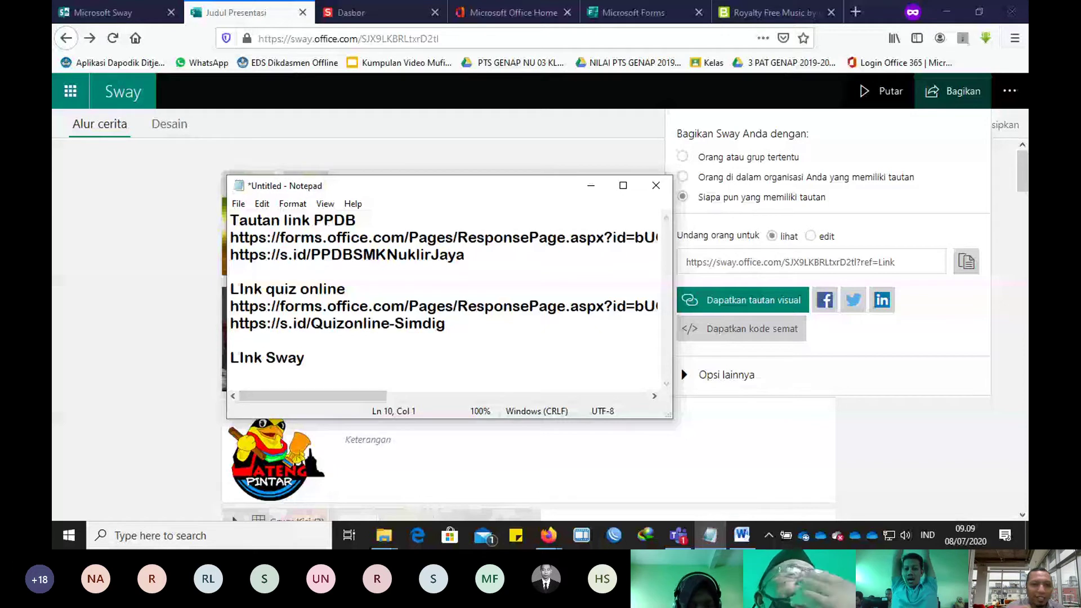
click(240, 358)
key(BackSpace)
text(i)
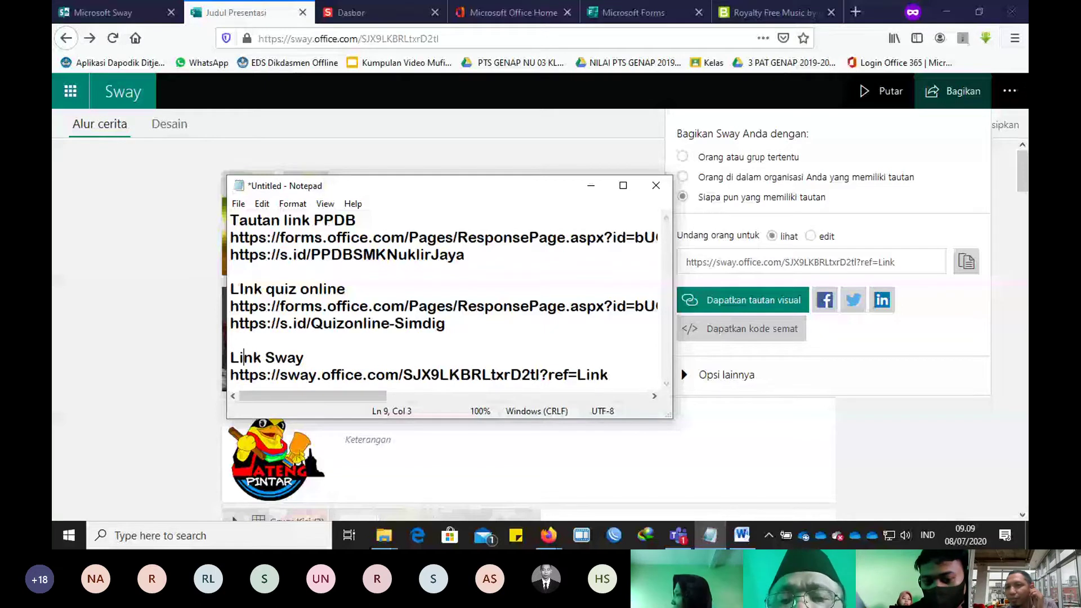
key(alt+Tab)
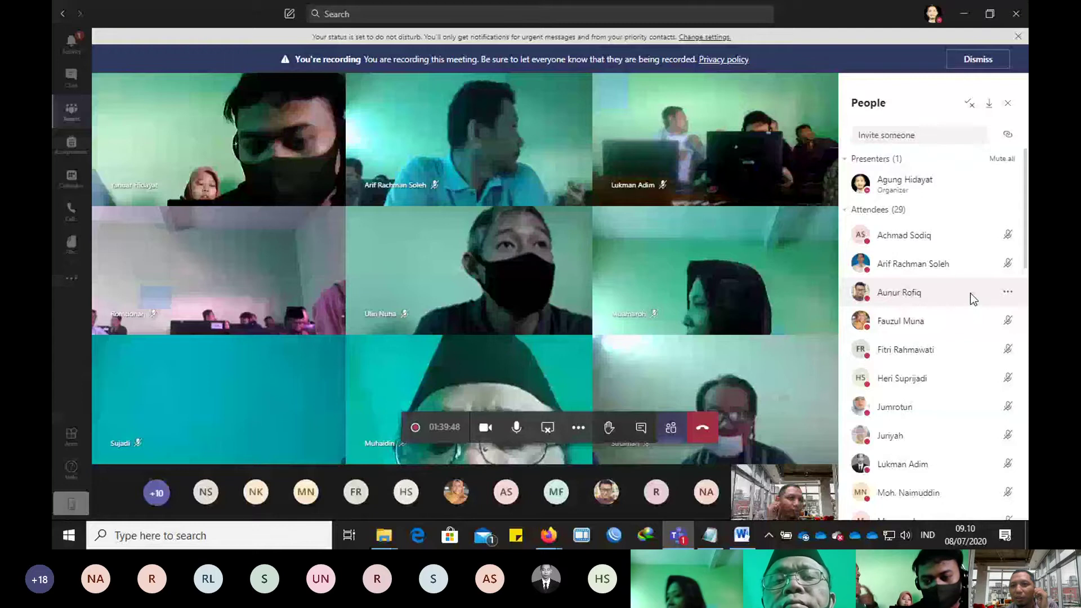
Step: Leave the Teams meeting for the Sway page, closing the stray blank Word window
click(1008, 292)
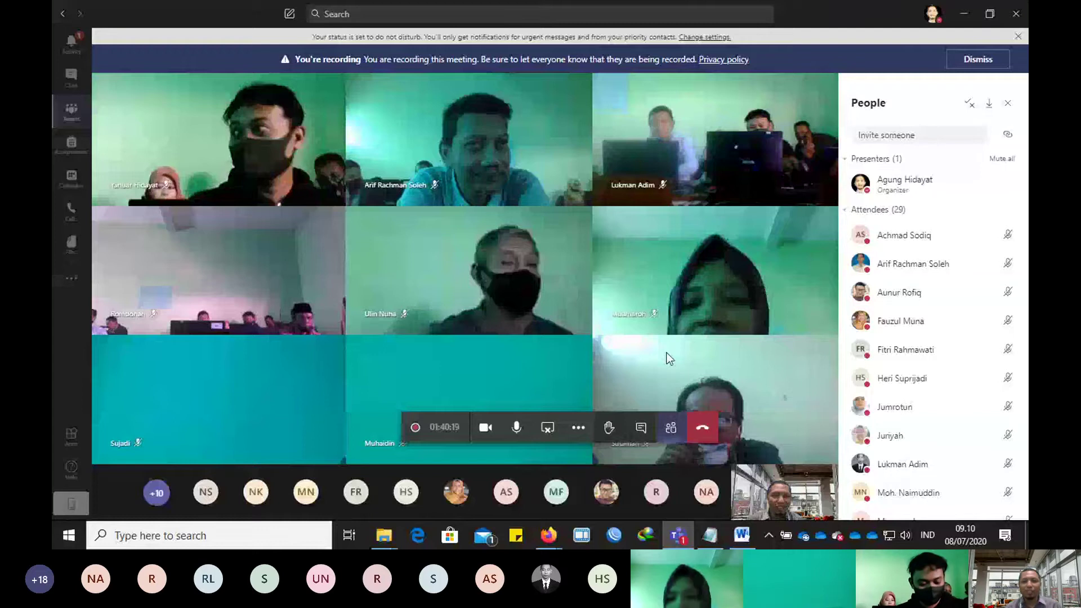
key(alt+Tab)
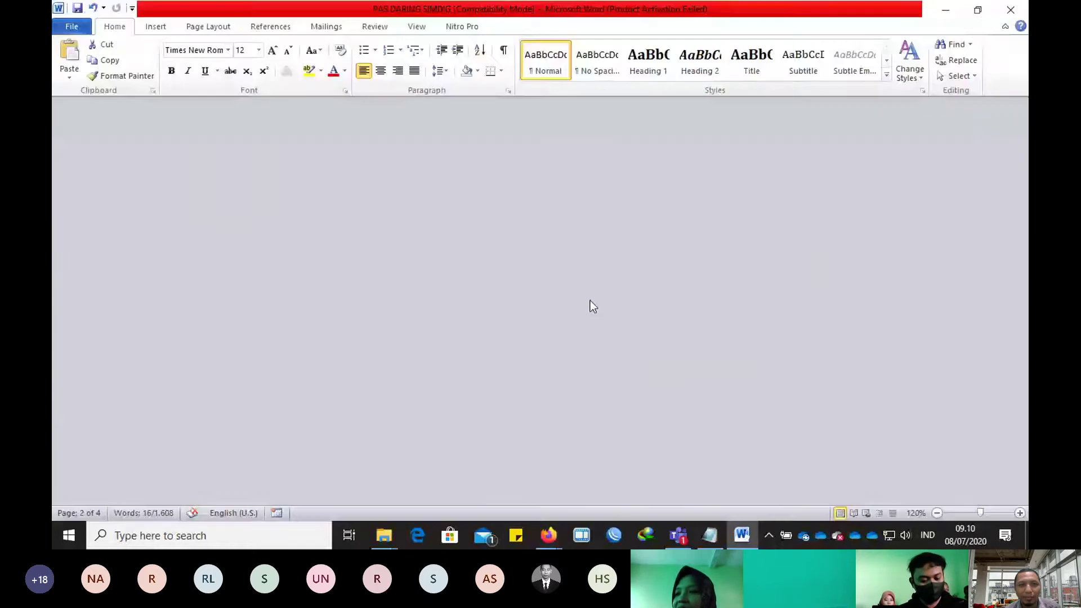
key(alt+F4)
Step: Restore the saved-links Notepad and enlarge it to show the full links
click(733, 535)
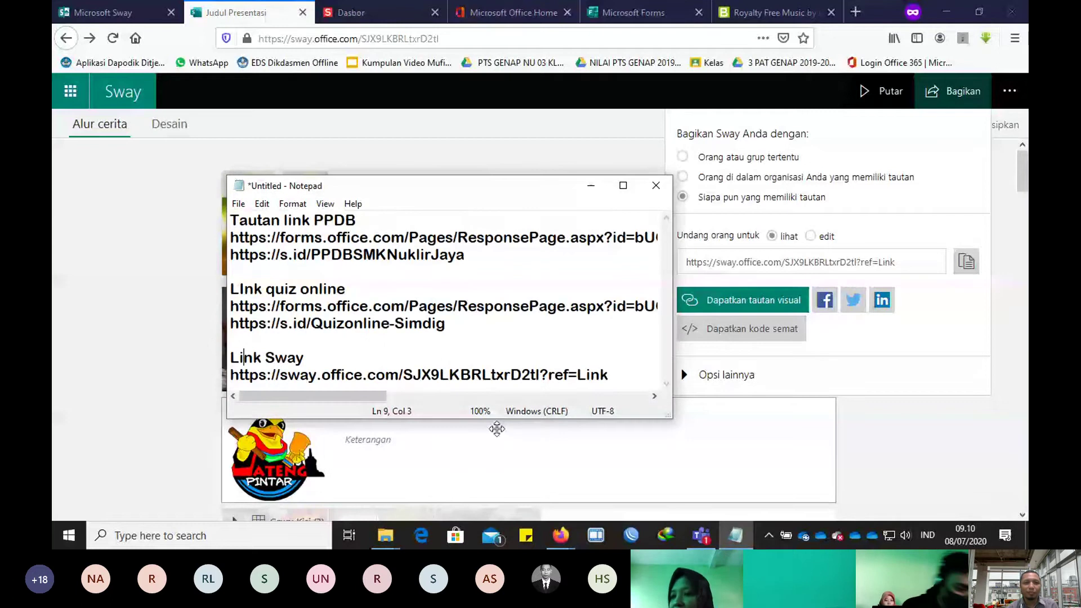
drag(497, 419, 497, 487)
drag(676, 317, 925, 317)
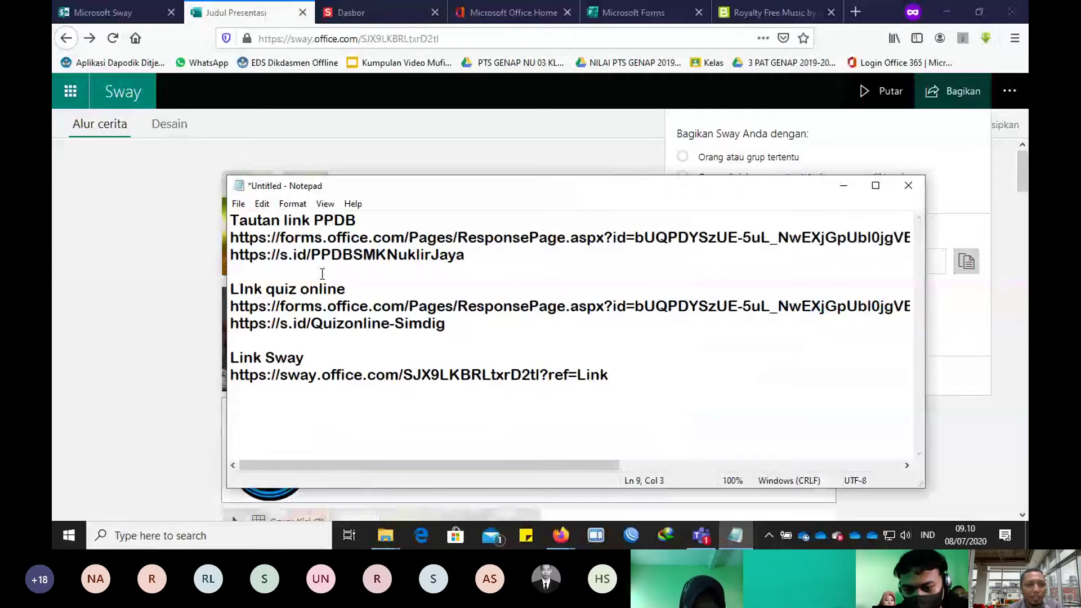
Step: Add a 'Tugas 2' heading at the top and prefix the PPDB and quiz links with A. and B
click(231, 219)
key(Return)
key(Up)
text(Tugas 2)
click(231, 237)
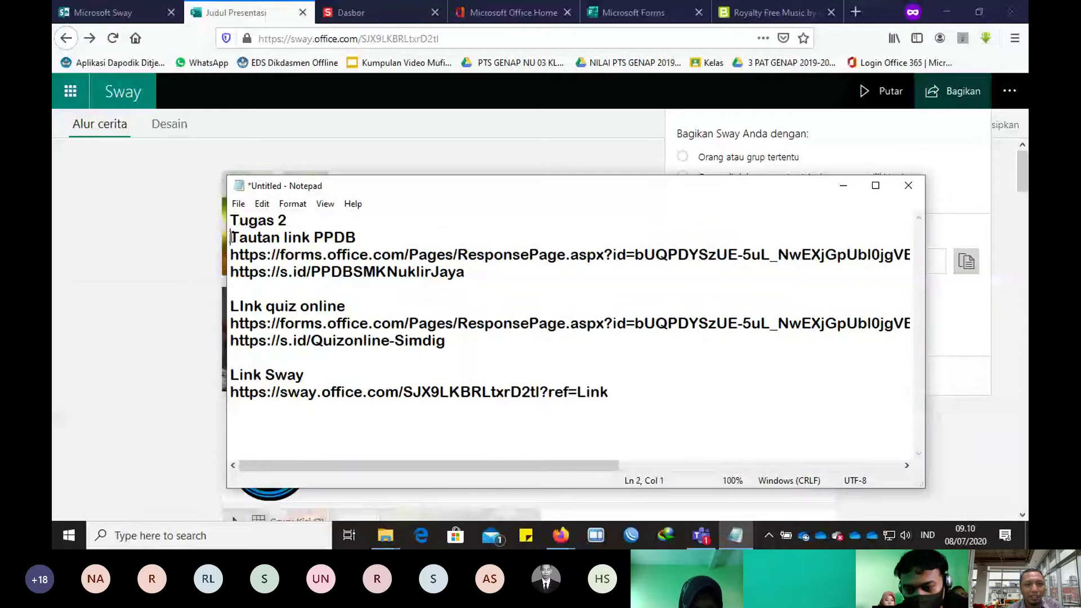
text(A.)
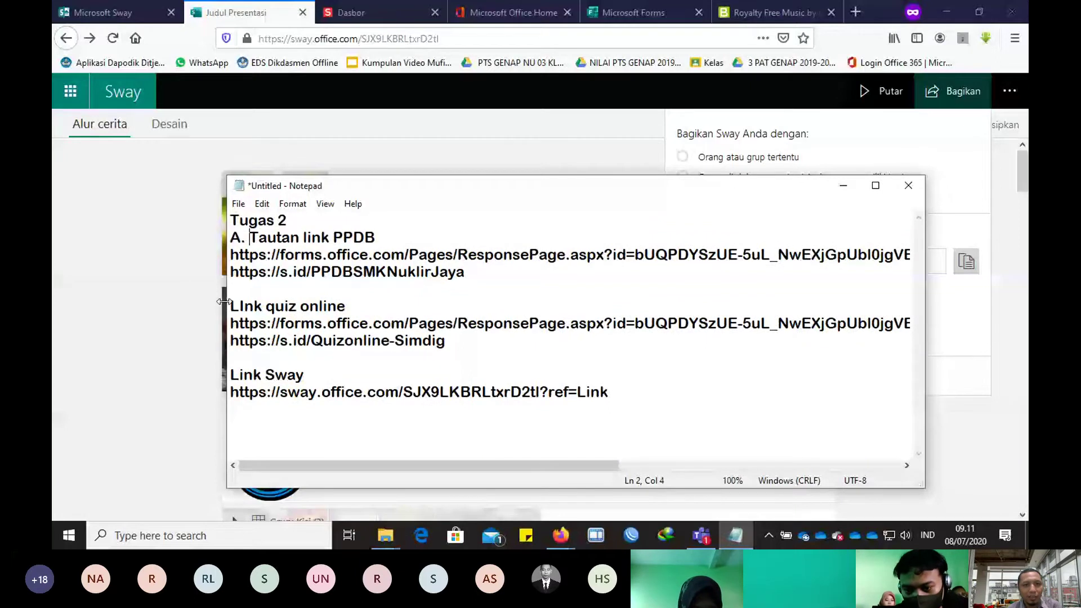
click(231, 305)
text(B.)
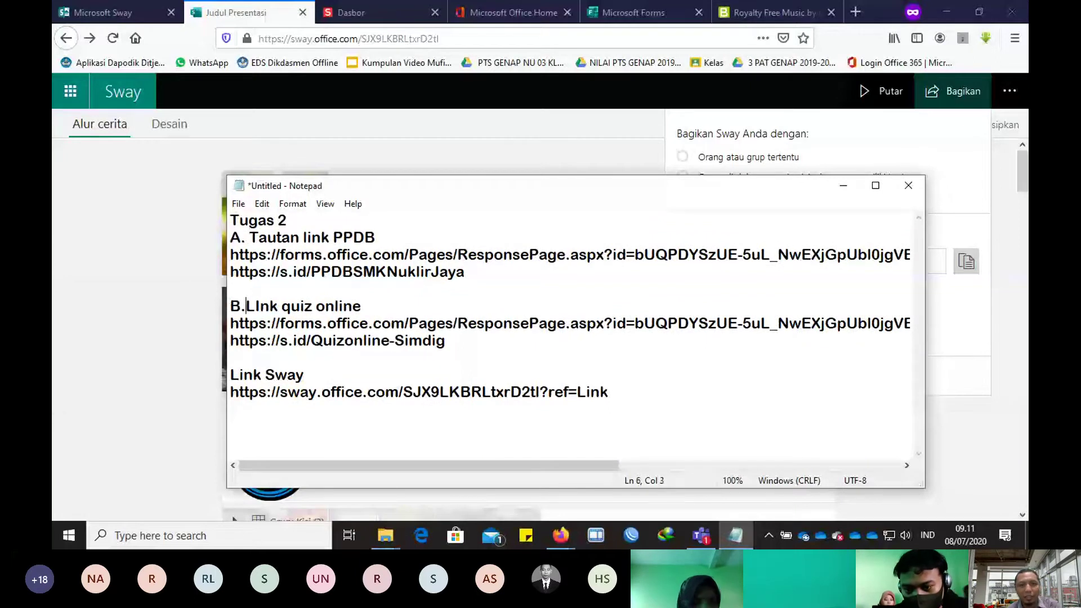
Step: Insert a 'Tugas 3' heading above Link Sway and prefix that line with A
click(331, 361)
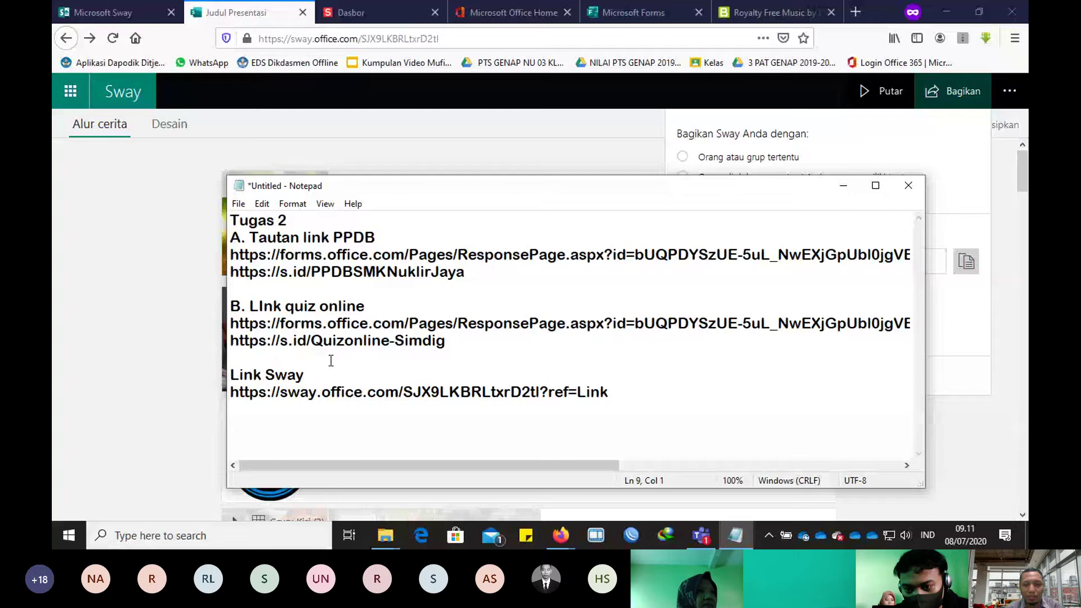
key(Return)
text(Tugas)
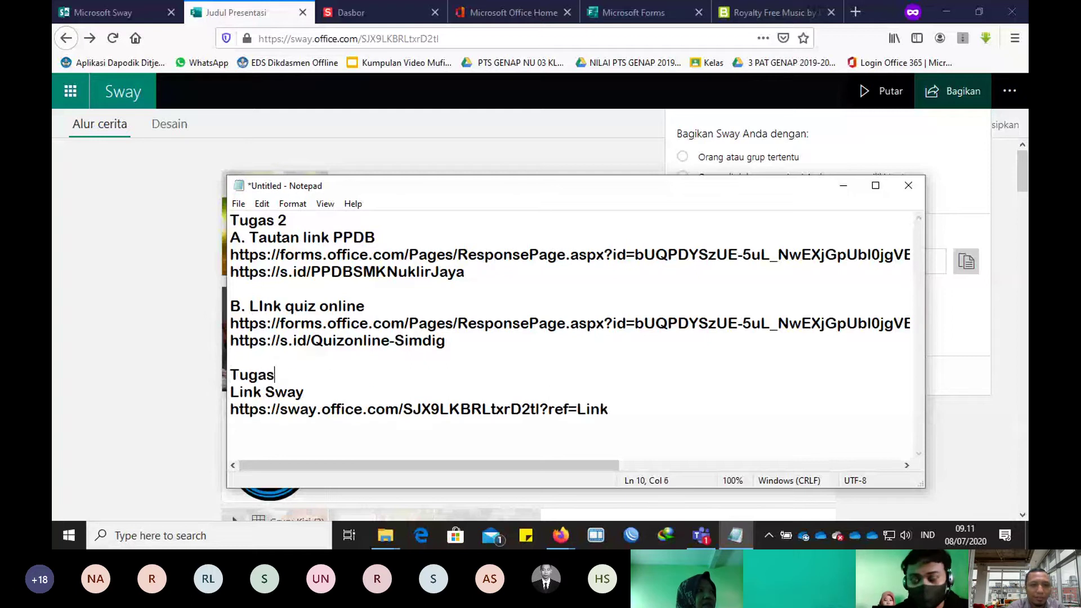
text( 3)
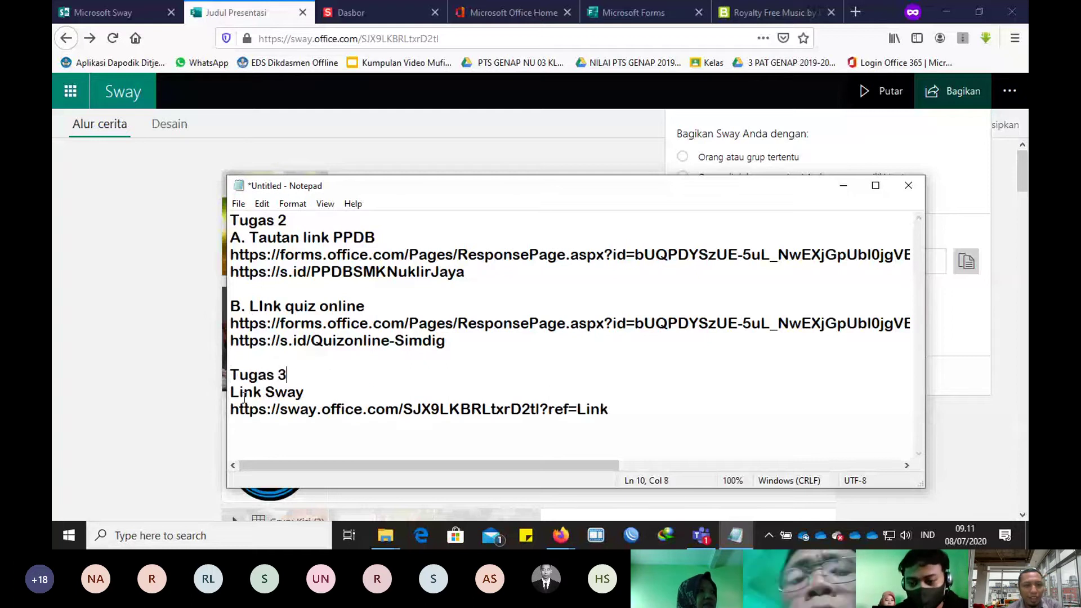
click(231, 393)
text(A.)
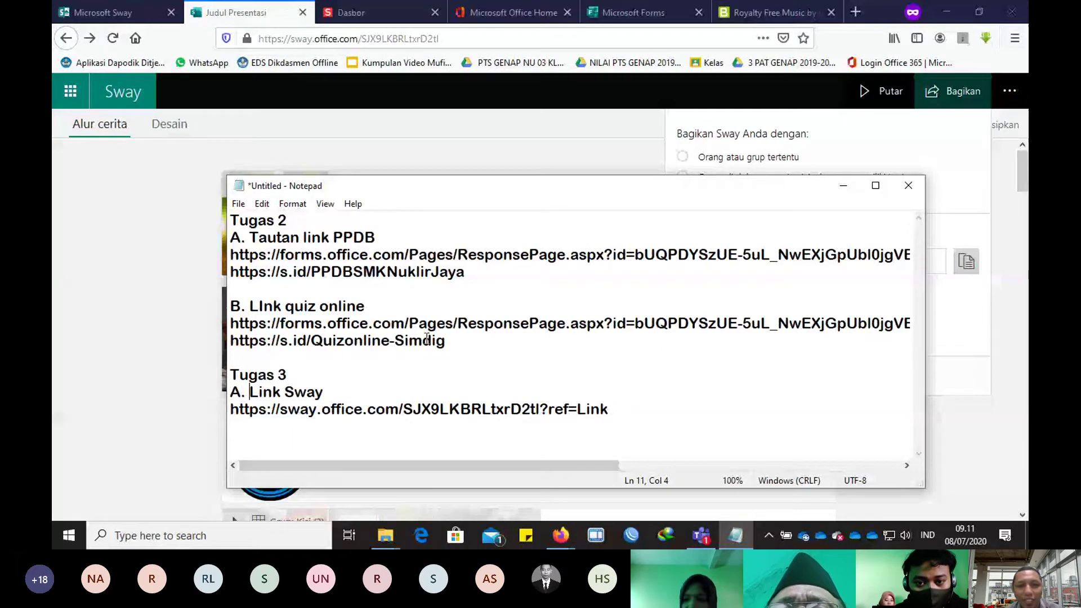
Step: Add a 'B. Link Bahan Ajar interaktif online' line after the Sway link and minimise Notepad
click(644, 414)
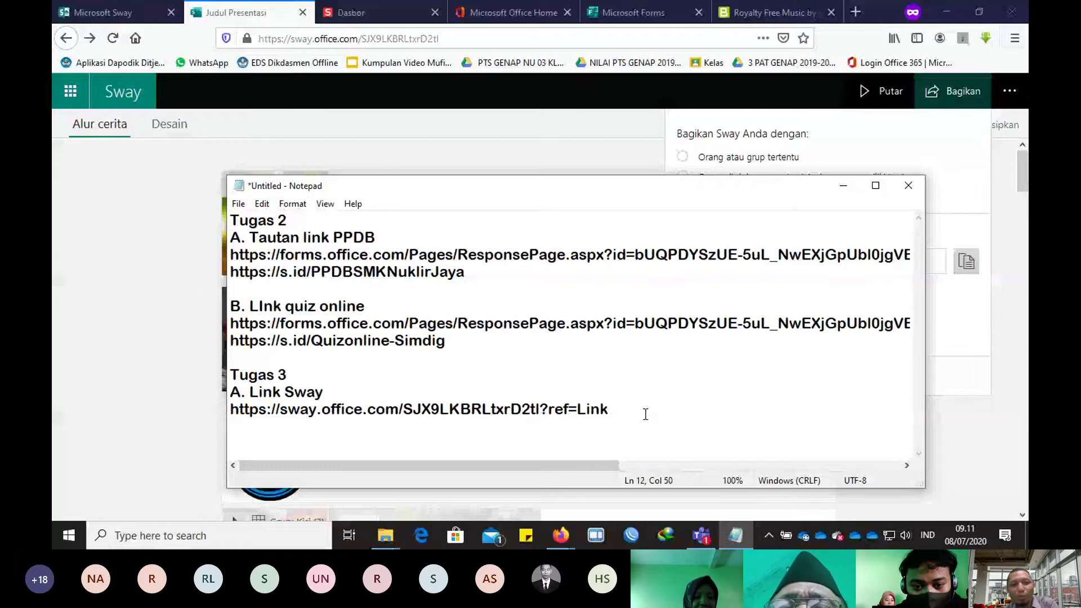
key(Return)
key(Return)
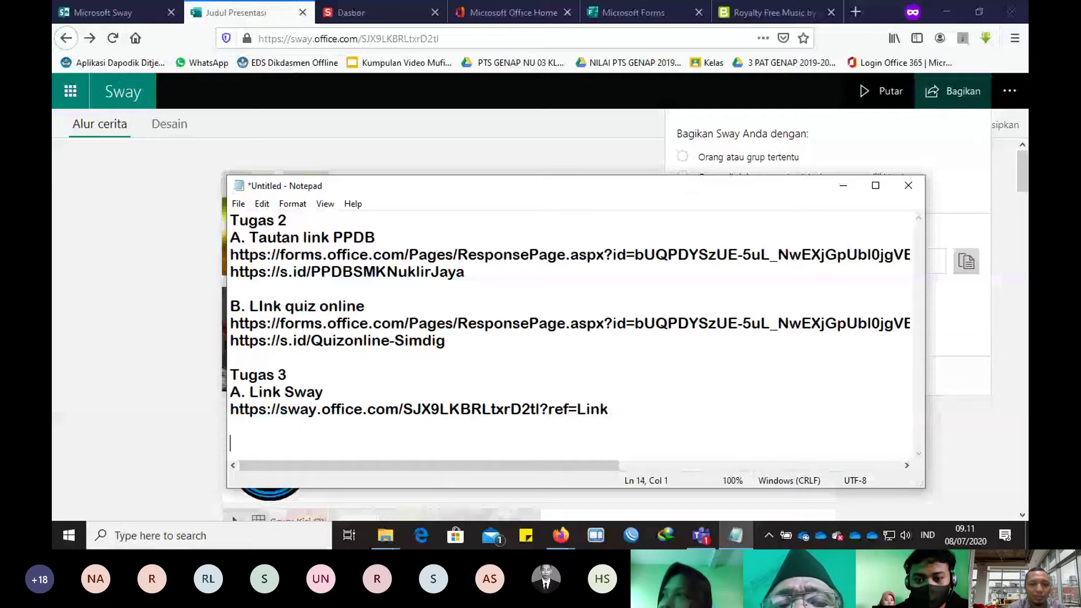
text(B. Link Bahan Ajar interakti)
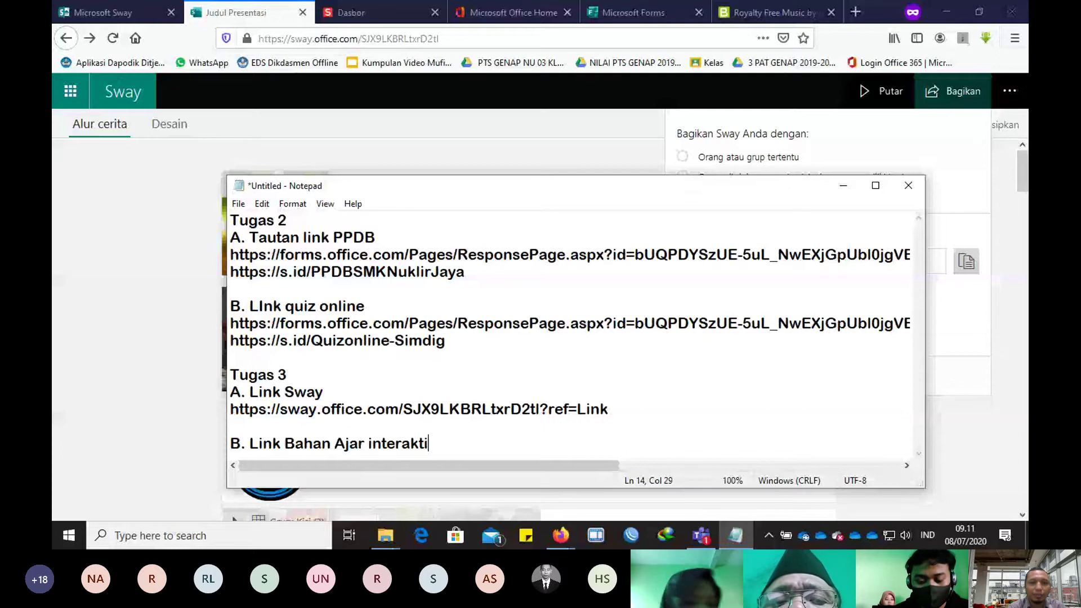
text(f online)
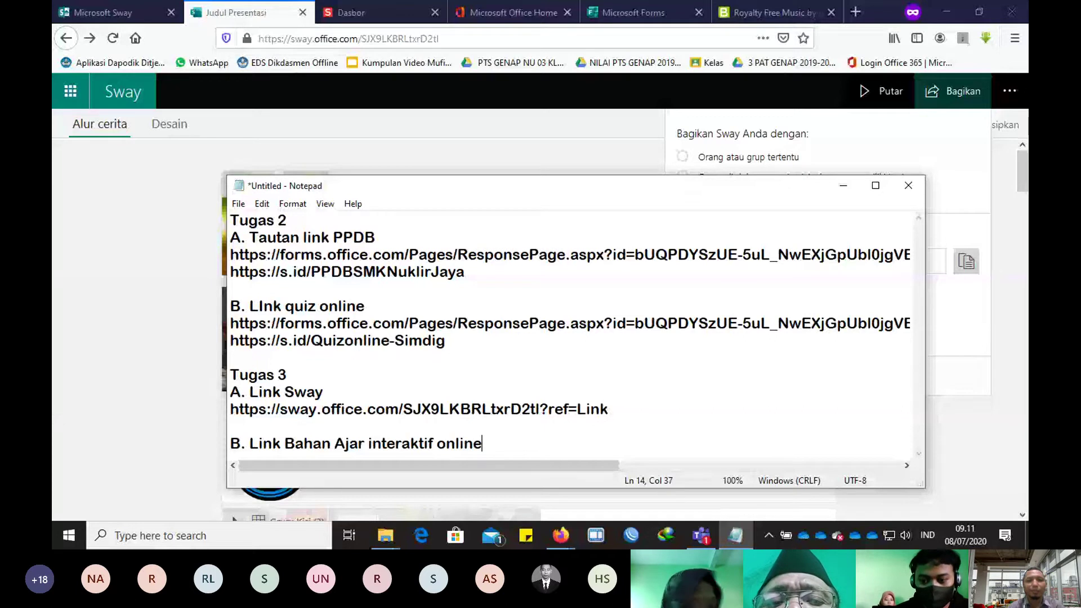
key(Return)
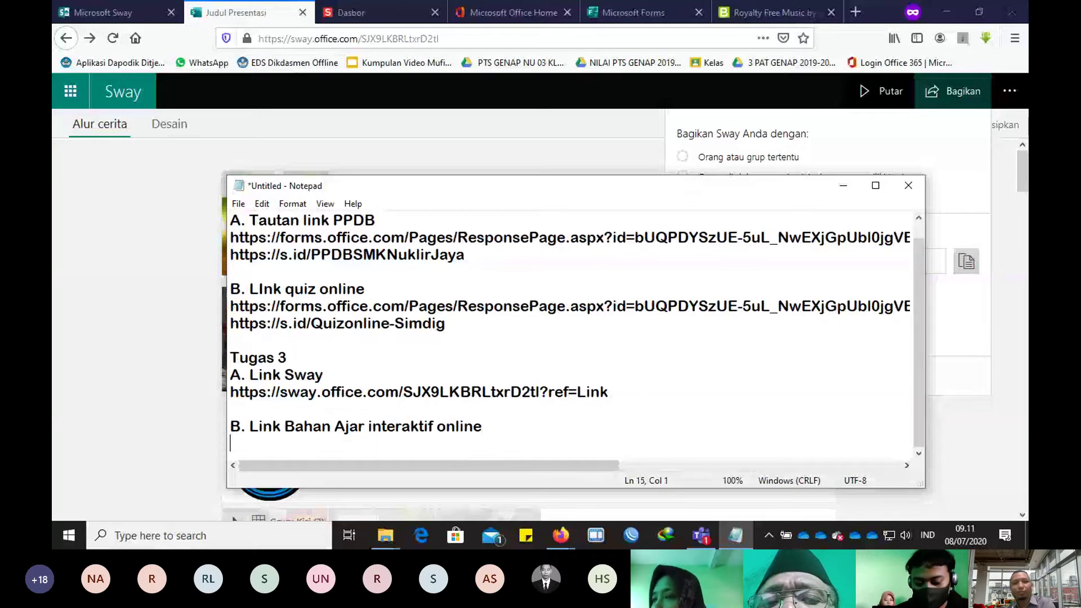
scroll(435, 357, up, 1)
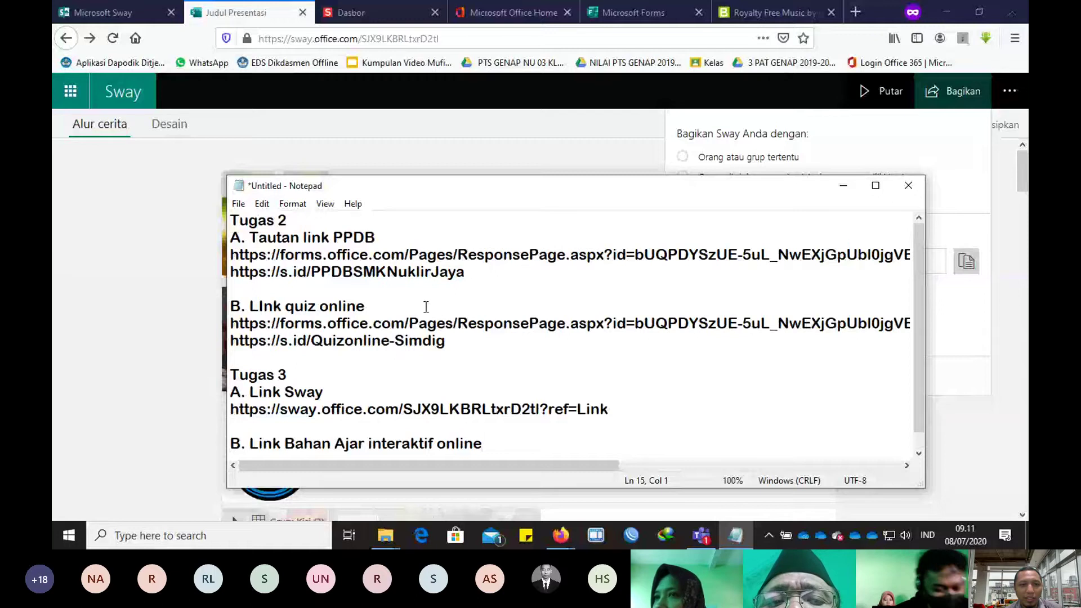
click(843, 185)
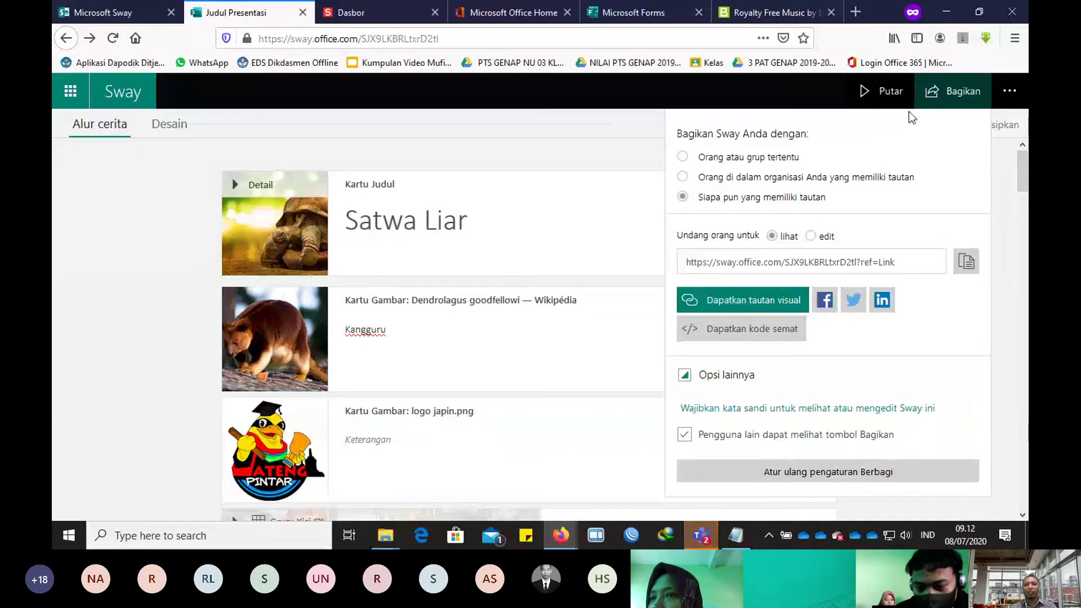
Step: Close the Sway sharing panel and the Sway tab, leaving the PowerPoint start page in view
click(952, 91)
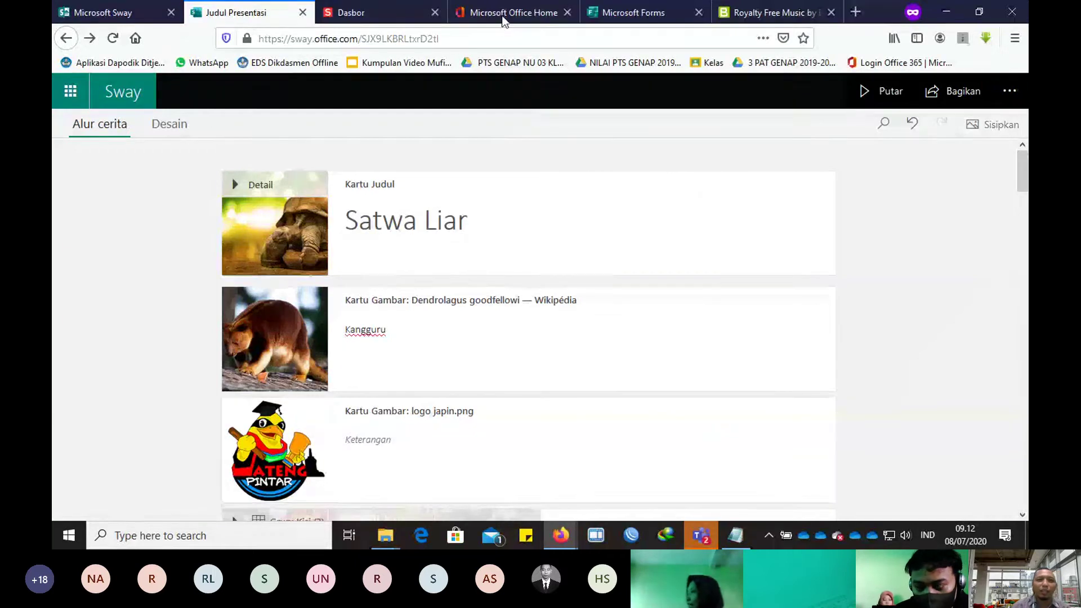
drag(502, 20, 332, 28)
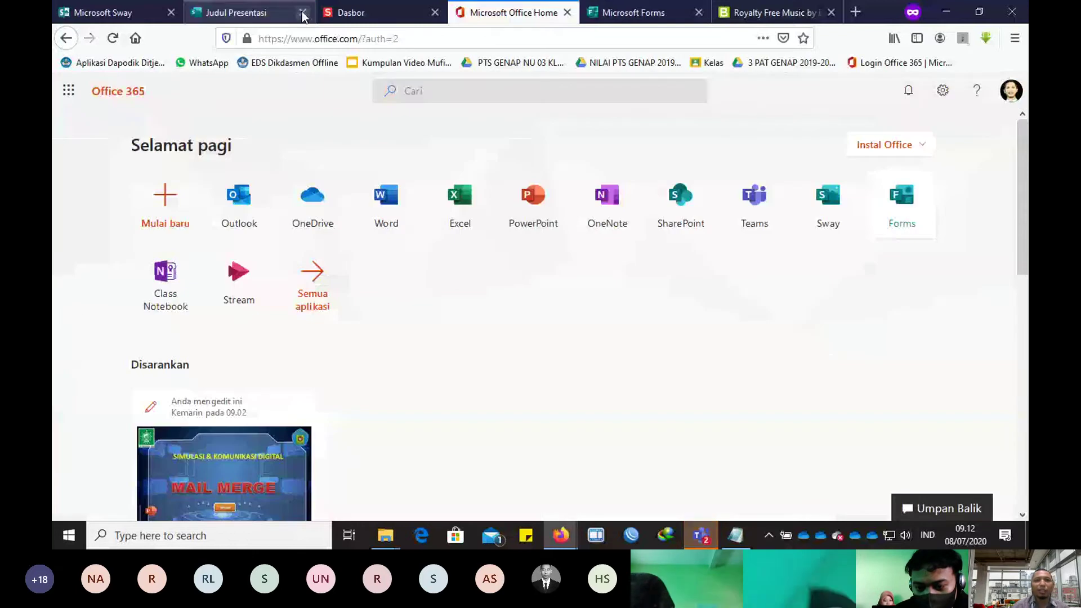
click(302, 13)
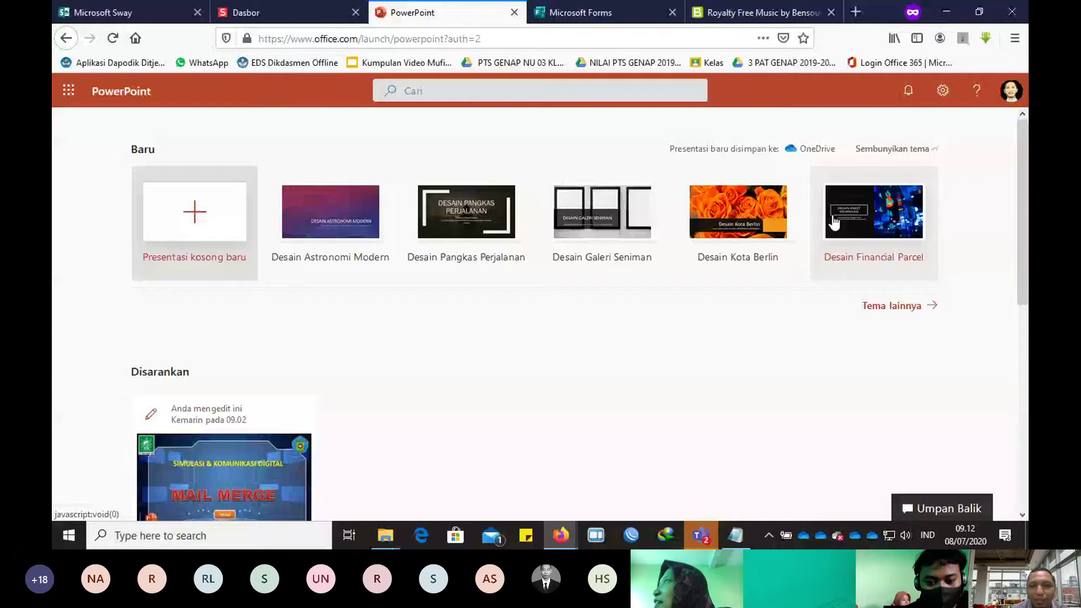
scroll(242, 429, down, 2)
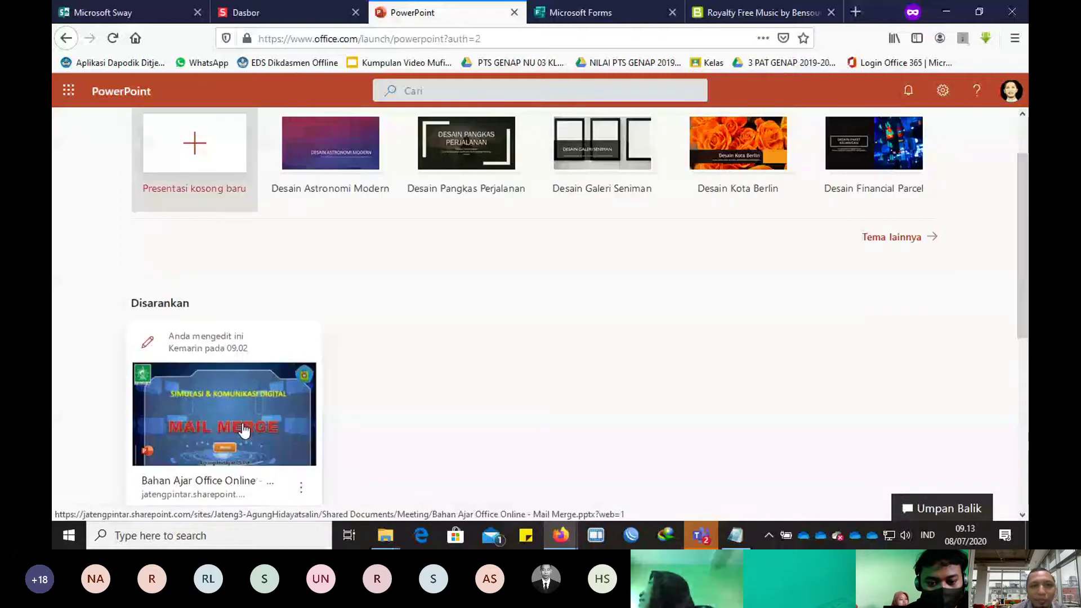
scroll(243, 431, up, 2)
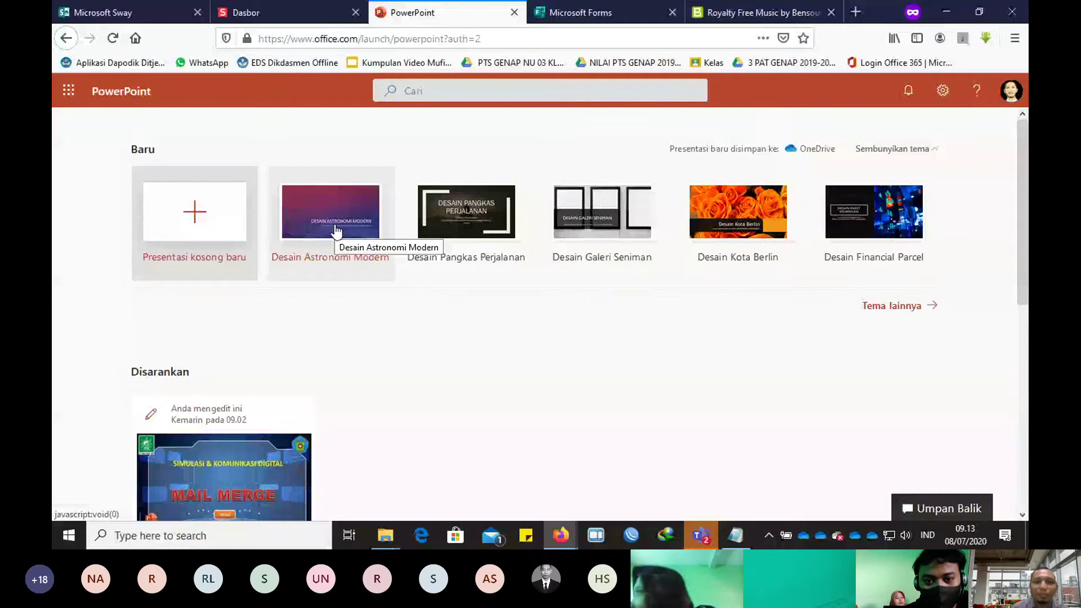
Step: Start a new 'Presentasi' deck from the template gallery, add a second slide, and return to slide 1
click(337, 230)
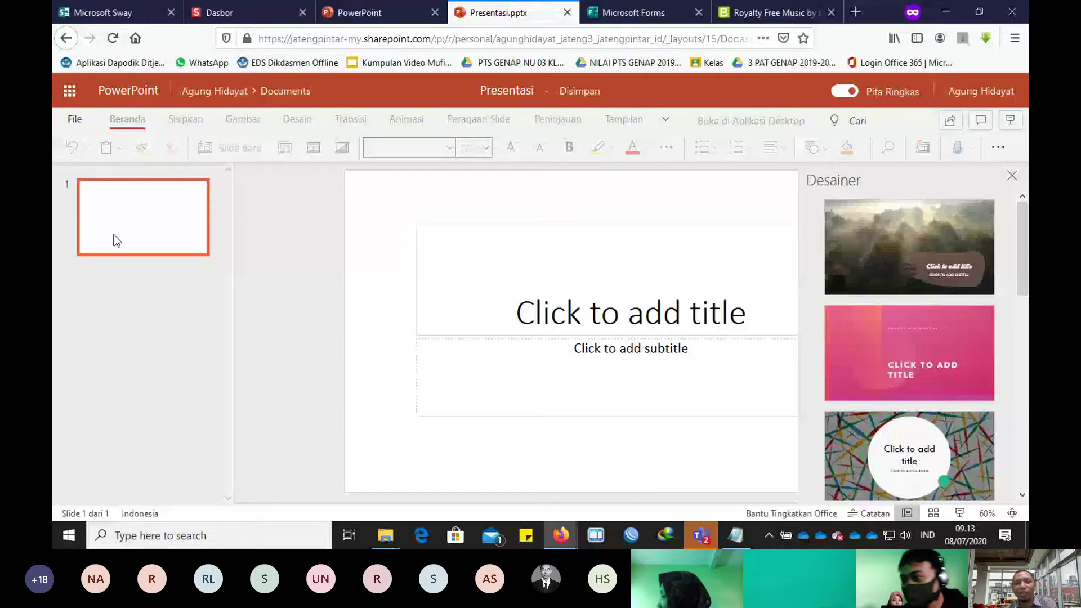
key(ctrl+m)
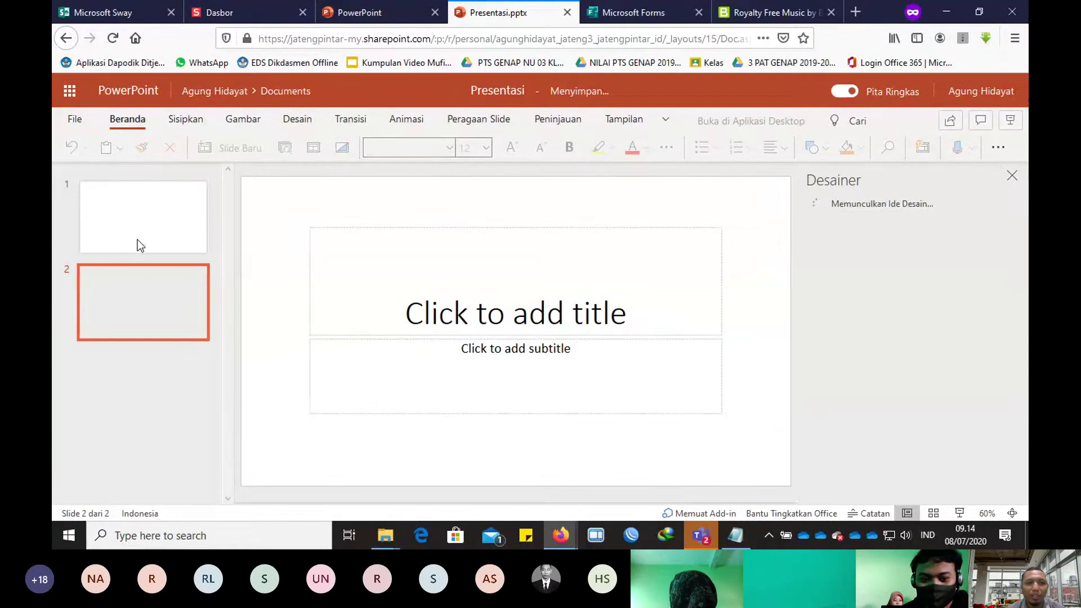
click(141, 244)
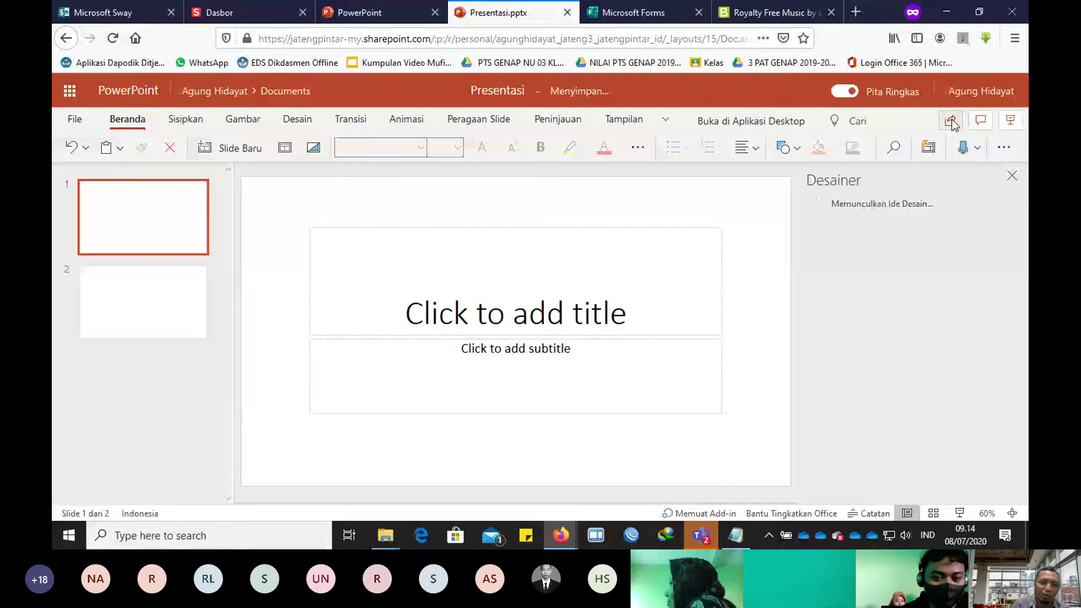
Step: Copy an editable presentation link limited to Pengguna di Jateng Pintar, then return to Teams
click(952, 120)
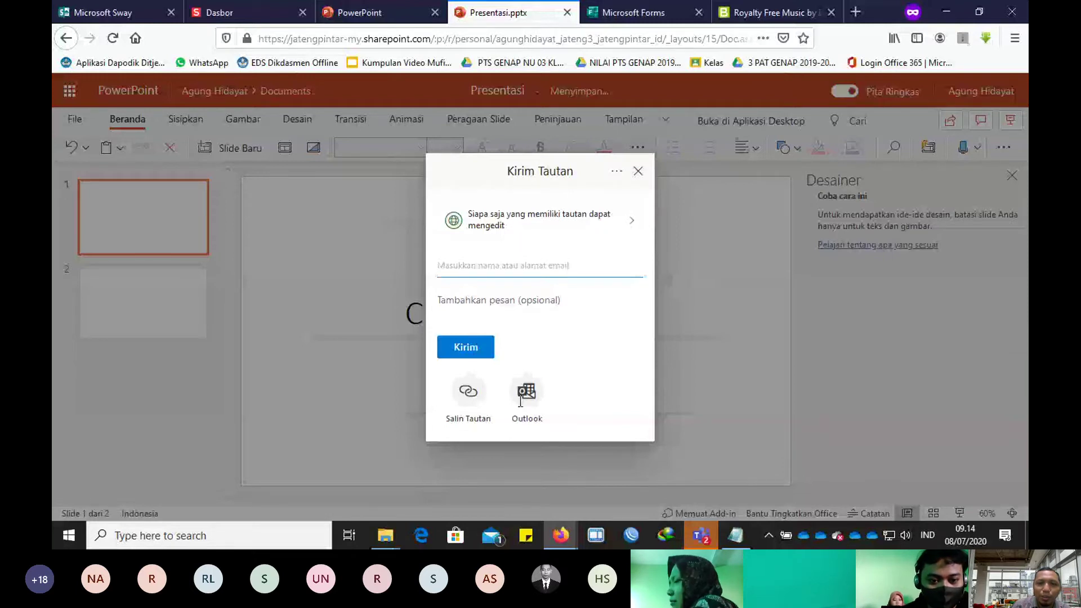
click(619, 220)
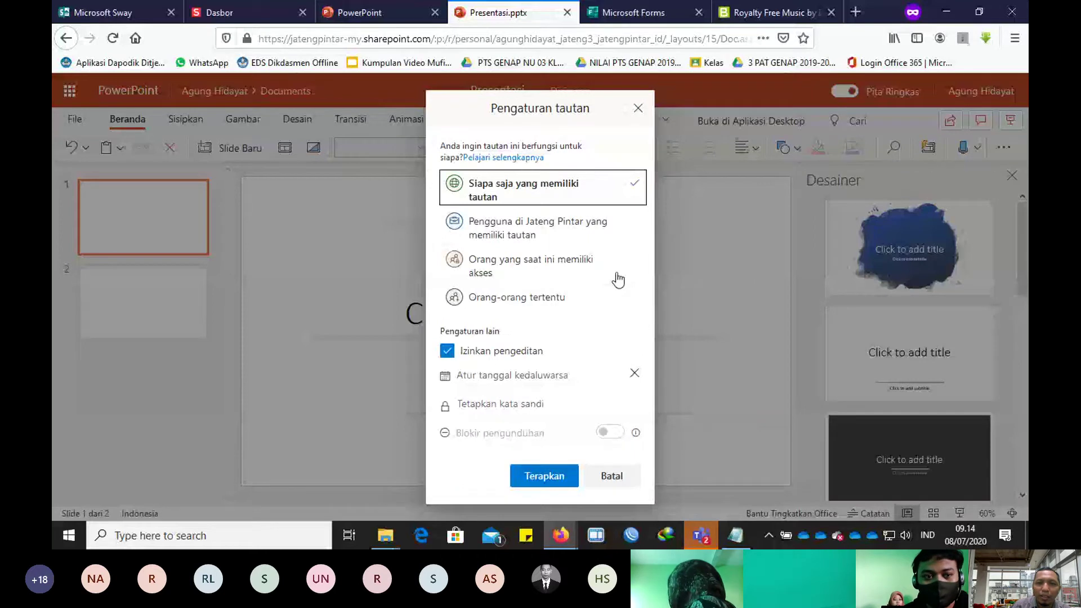
click(551, 230)
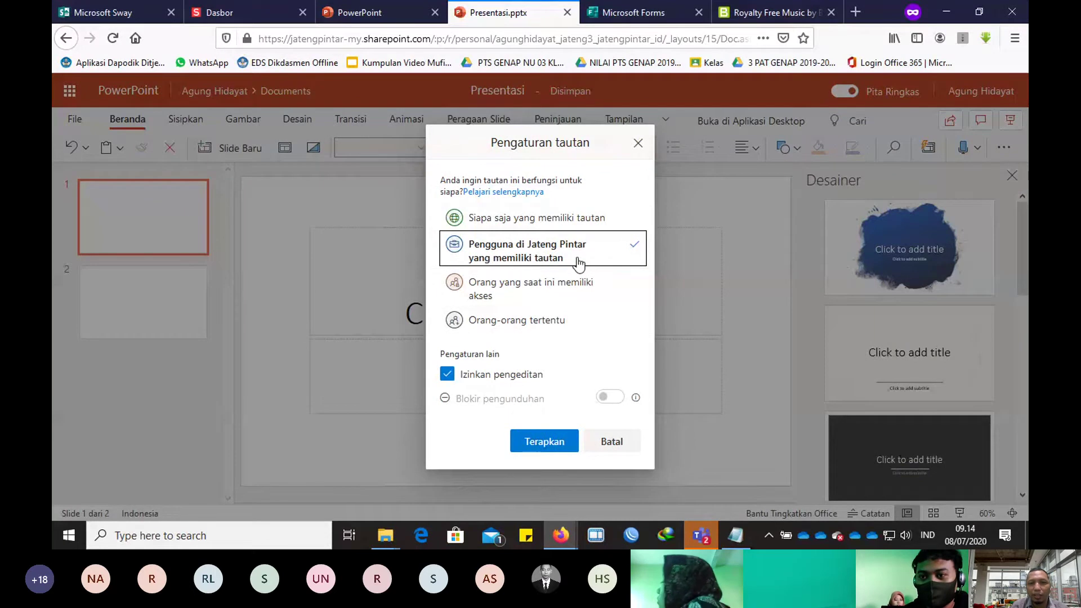
click(555, 456)
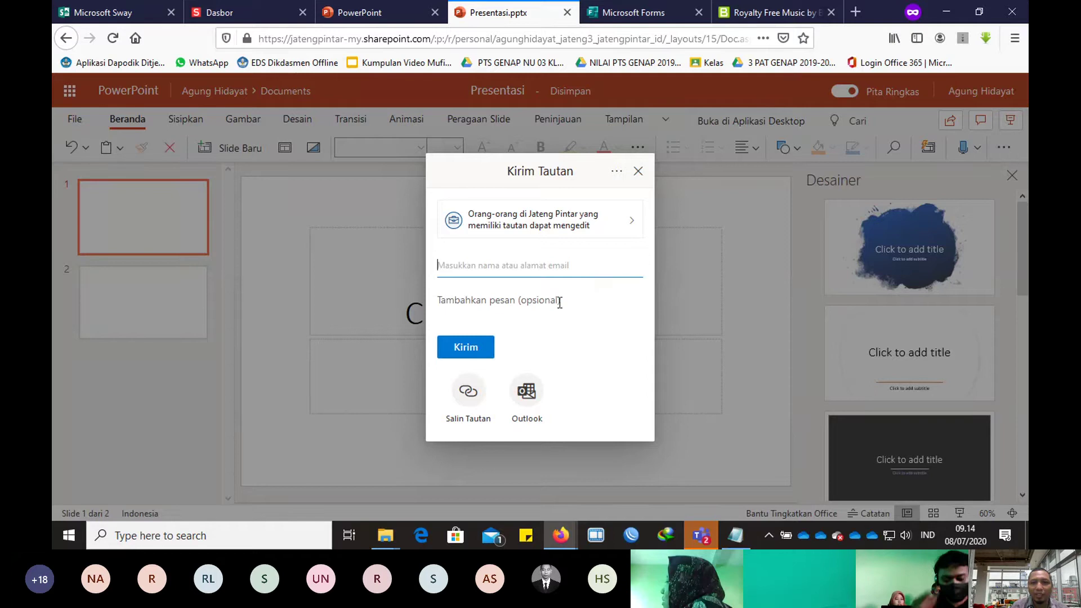
click(471, 401)
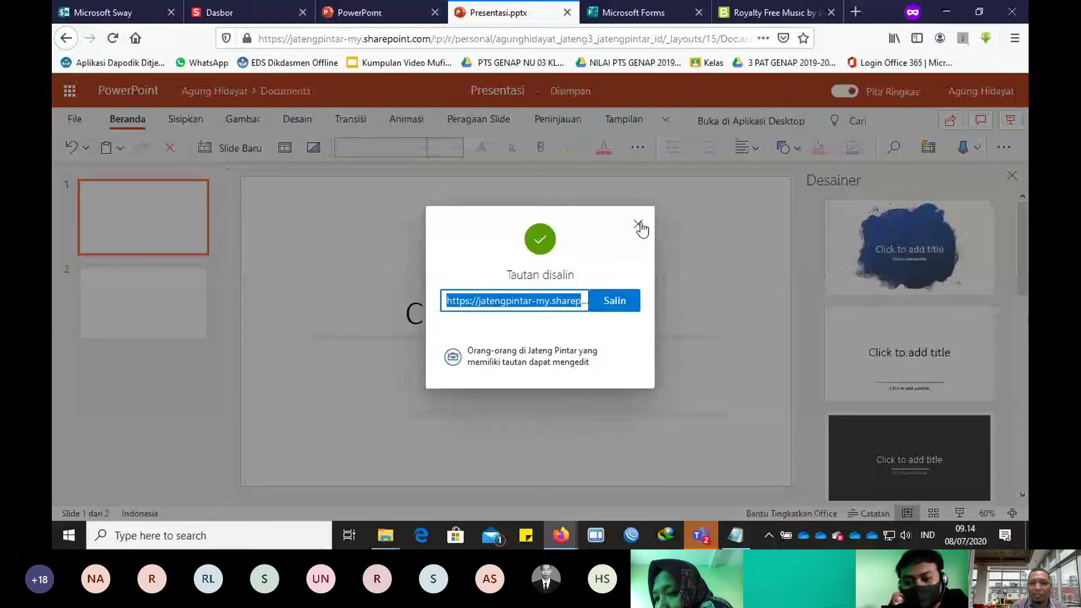
key(alt+Tab)
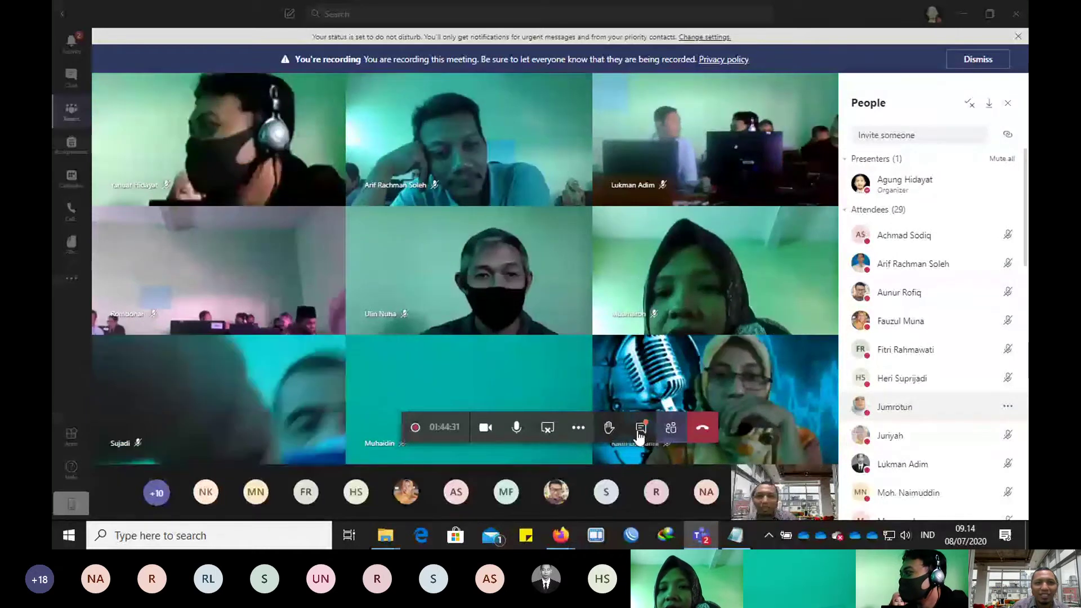
Step: Post the presentation's SharePoint share link and the message 'buak link tsb' in the meeting chat
click(640, 432)
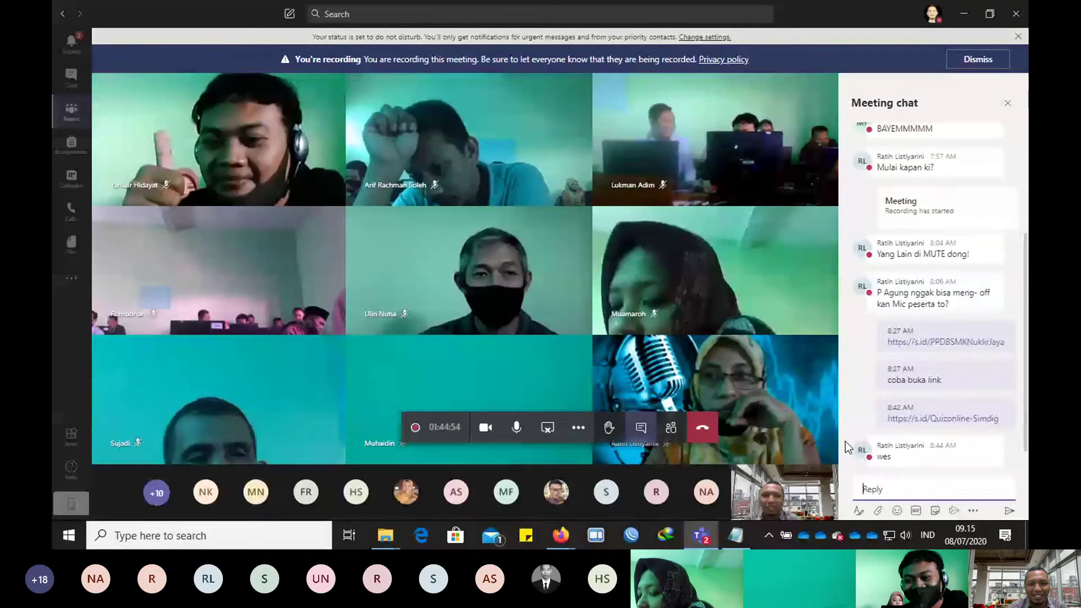
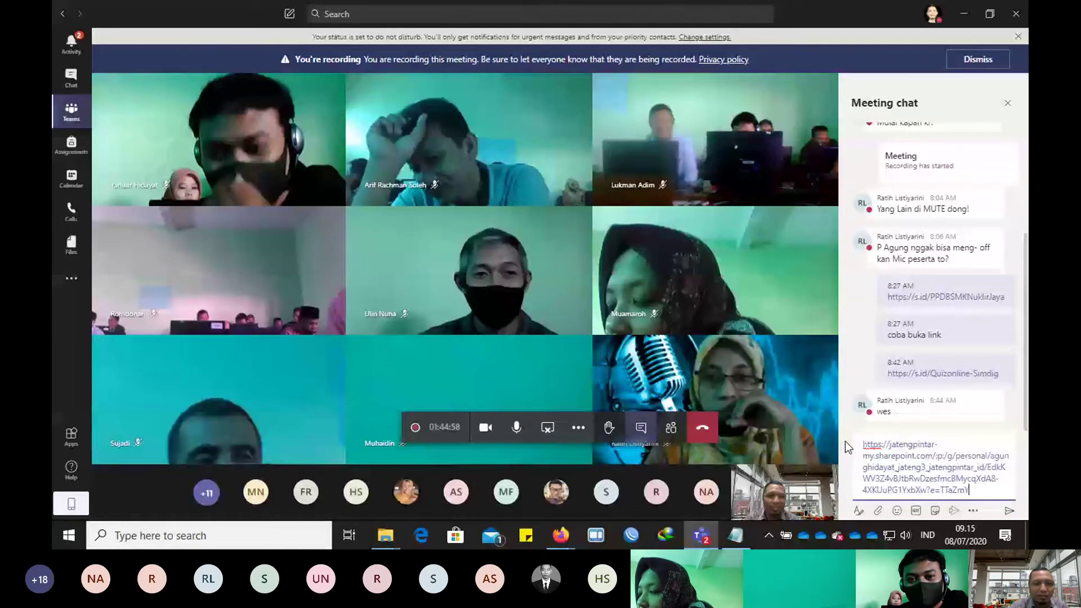
key(Return)
text(bu)
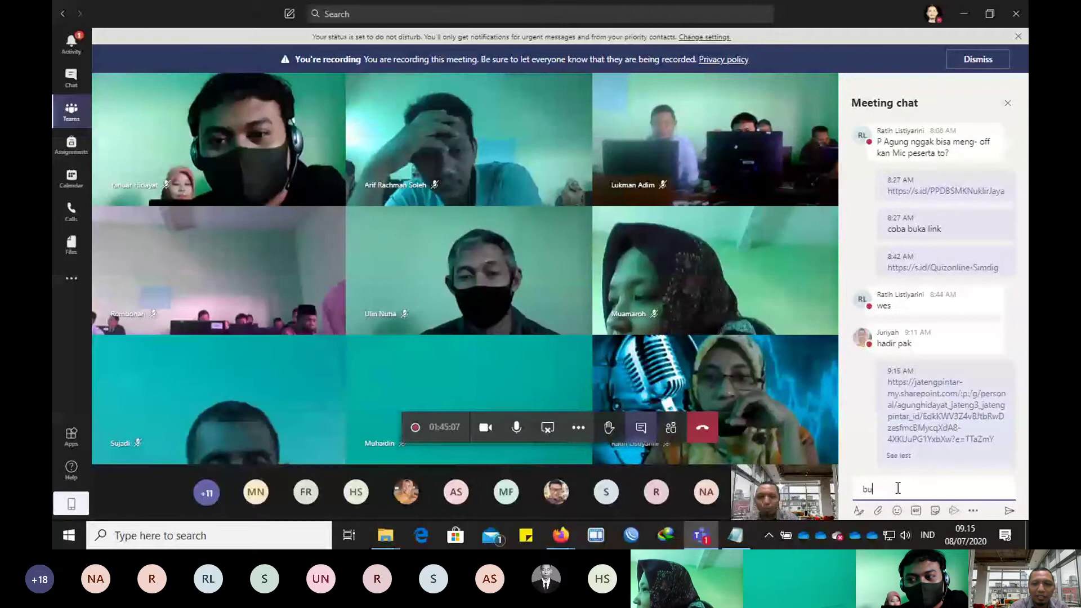
text(ak link)
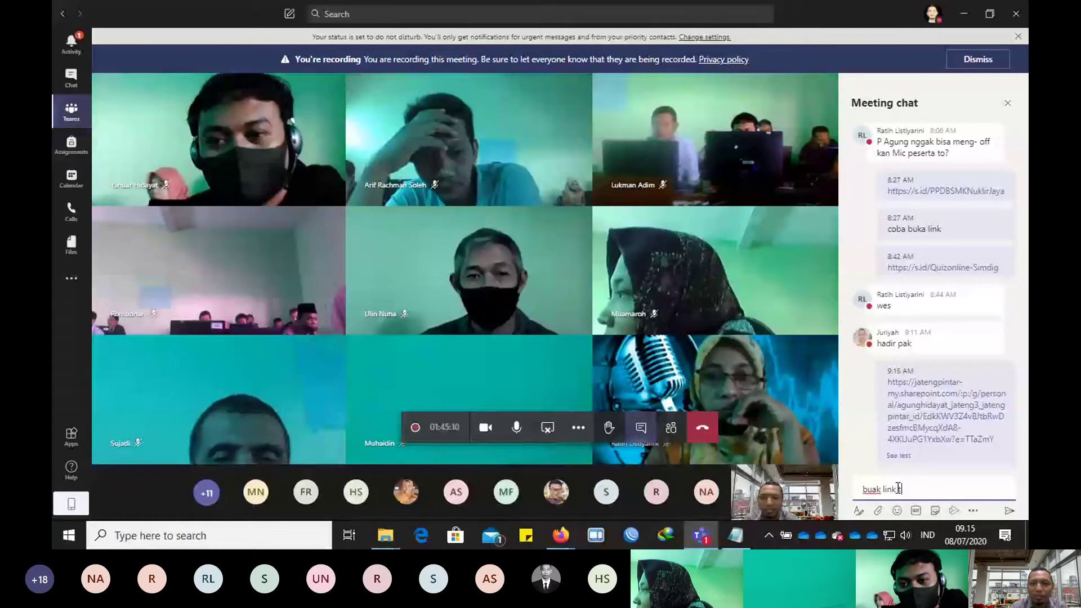
text( tsb)
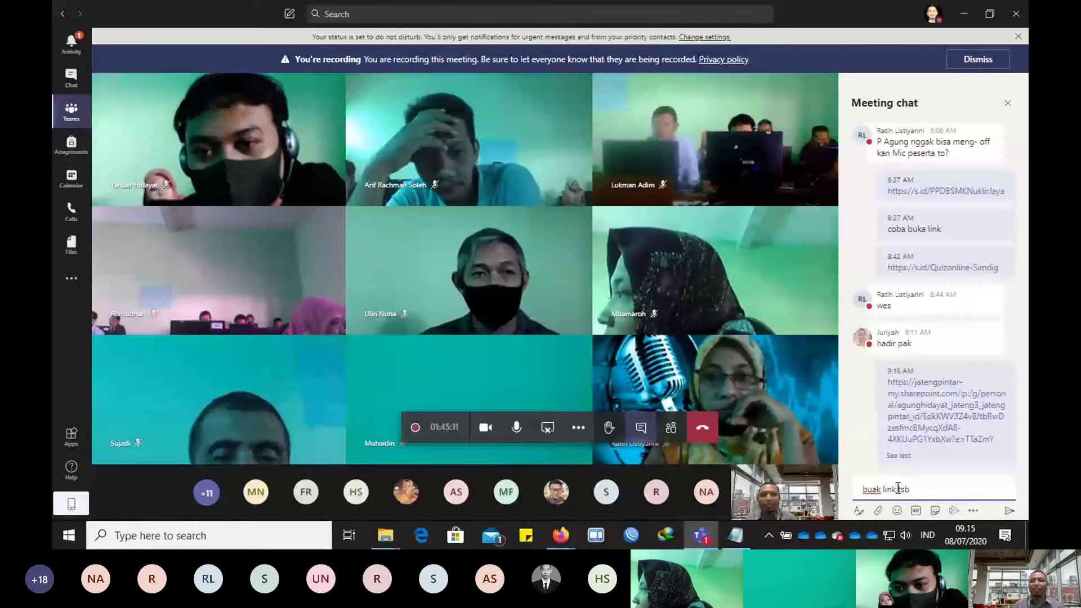
key(Return)
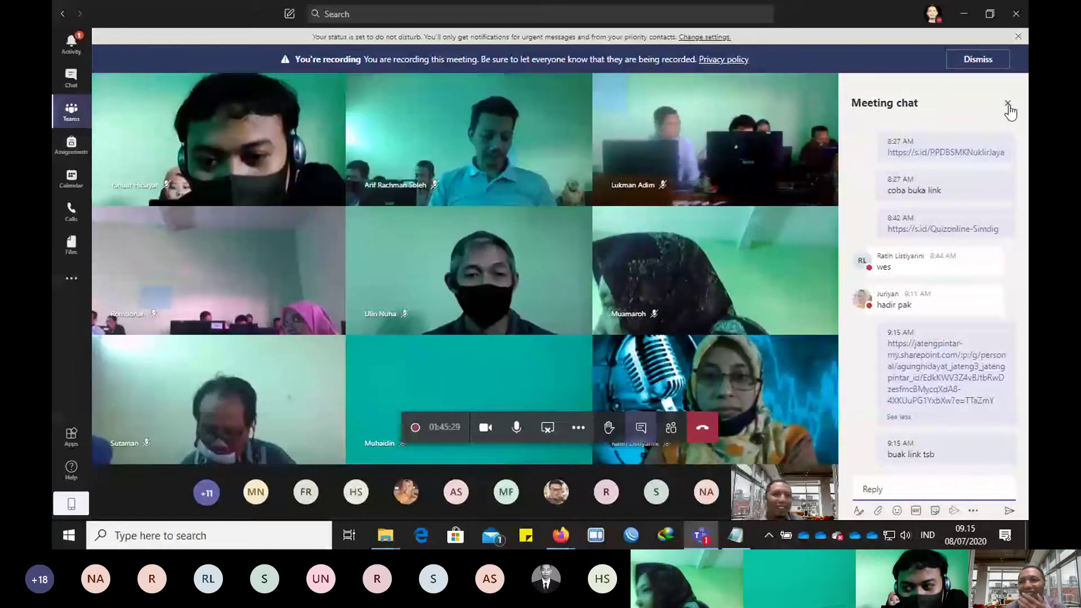
click(1001, 109)
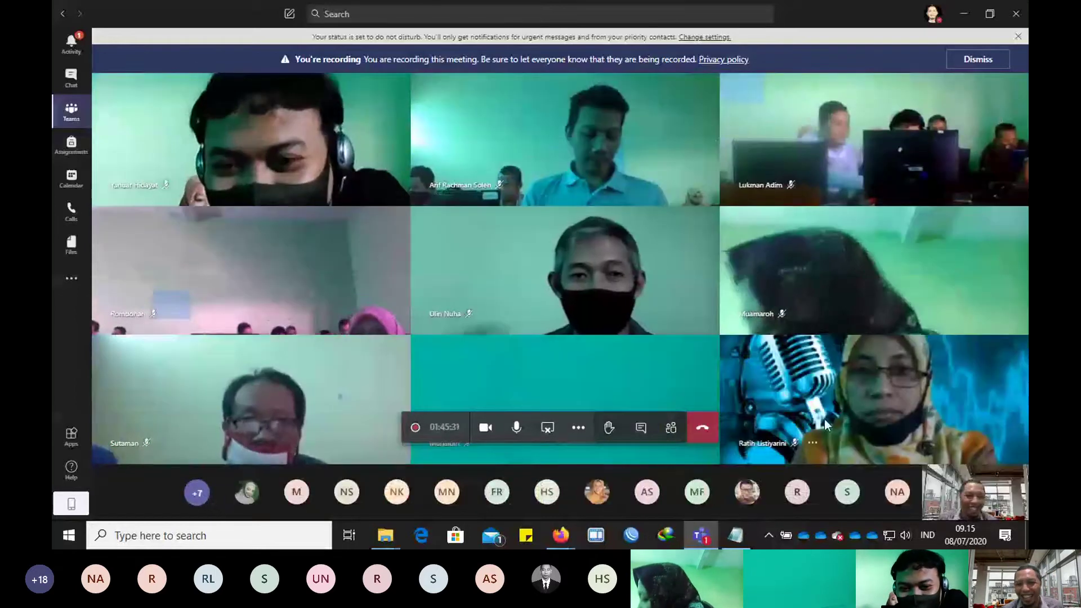
Step: Show the People pane and scroll down to the seven Others invited who haven't responded
click(671, 428)
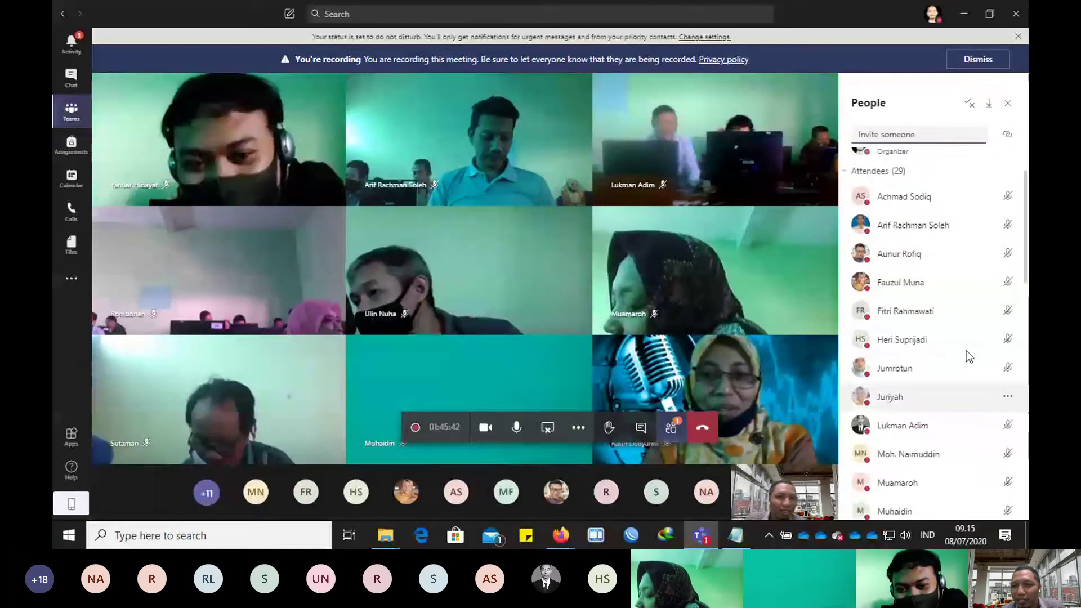
scroll(946, 361, down, 5)
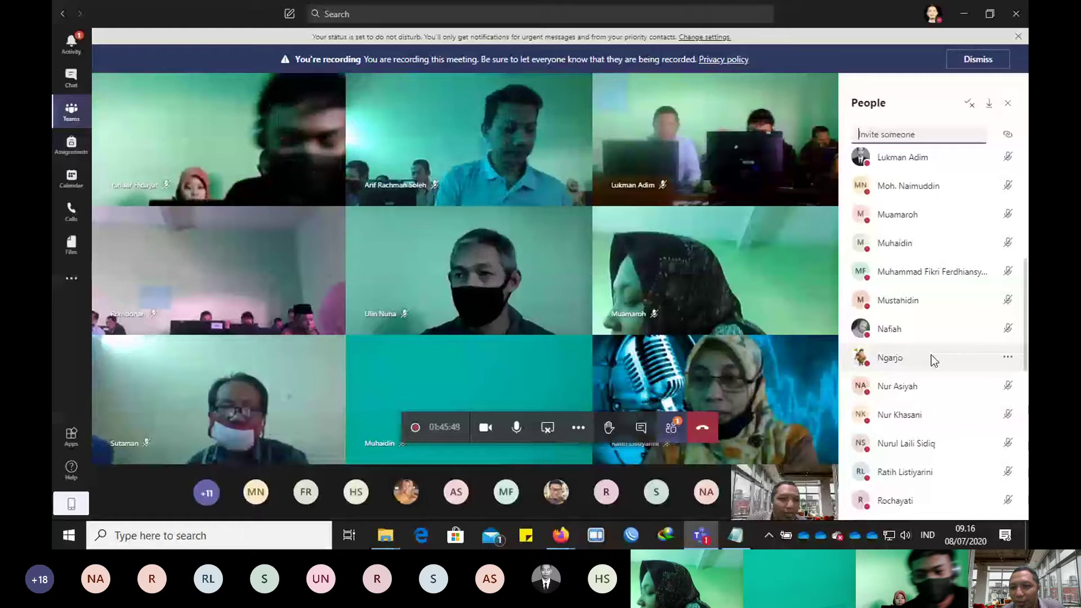
scroll(934, 360, down, 10)
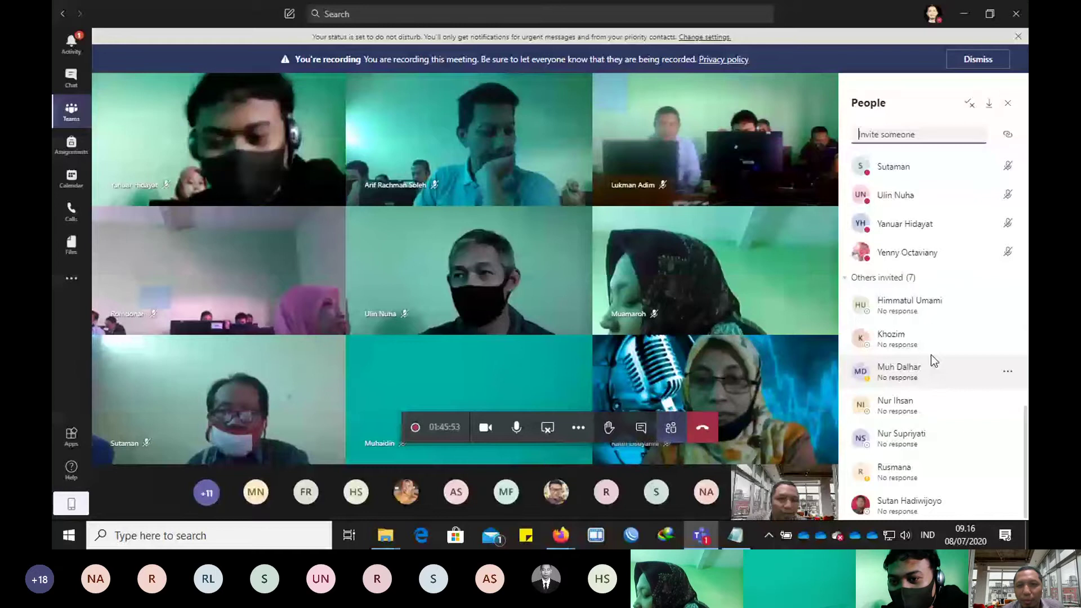
scroll(932, 359, up, 10)
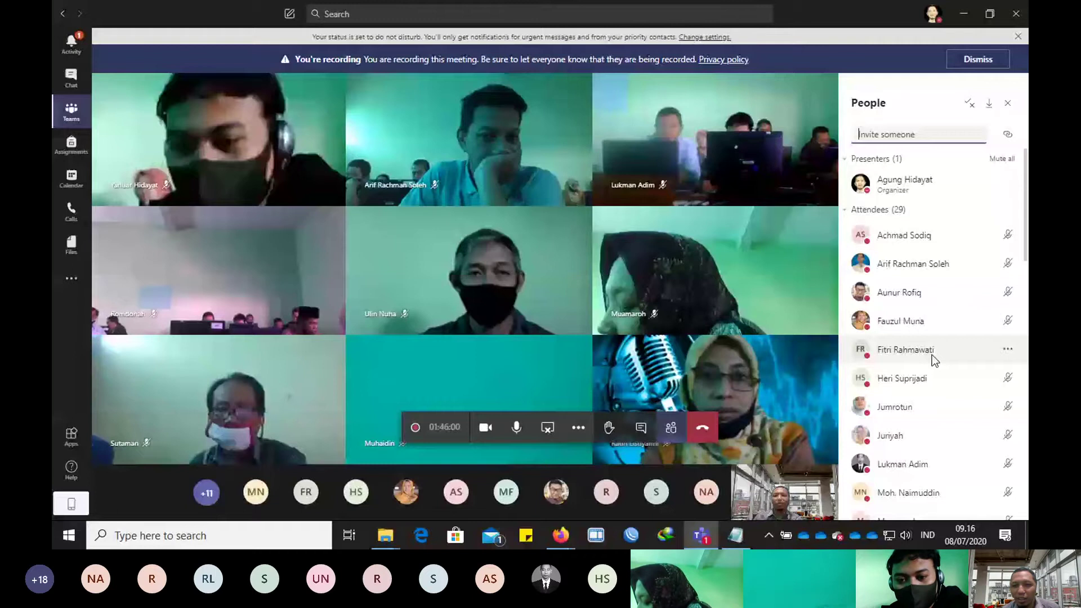
scroll(932, 363, down, 3)
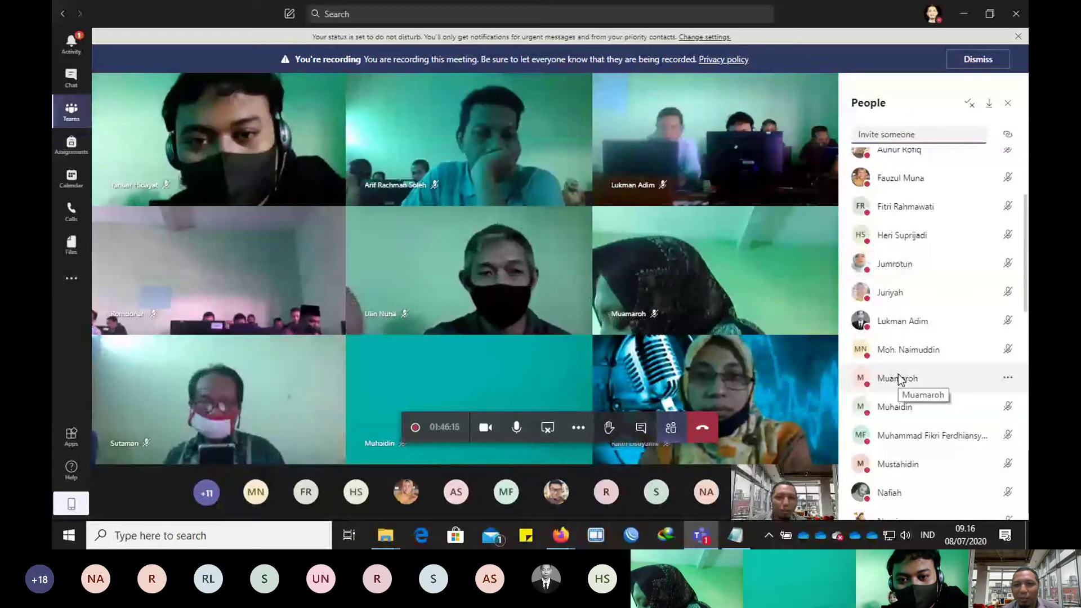
scroll(896, 382, down, 1)
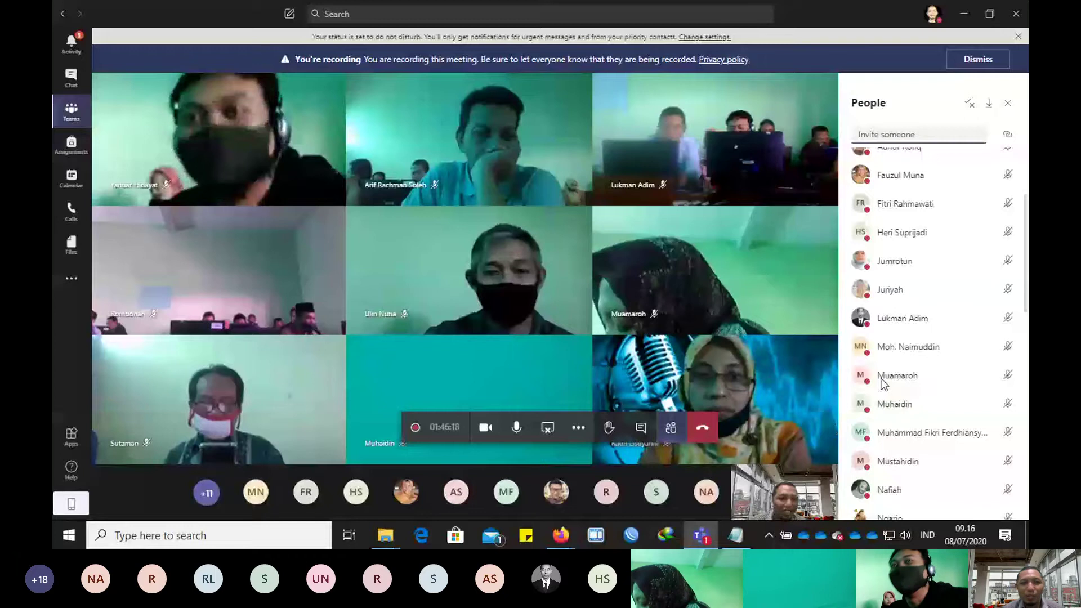
scroll(931, 351, down, 2)
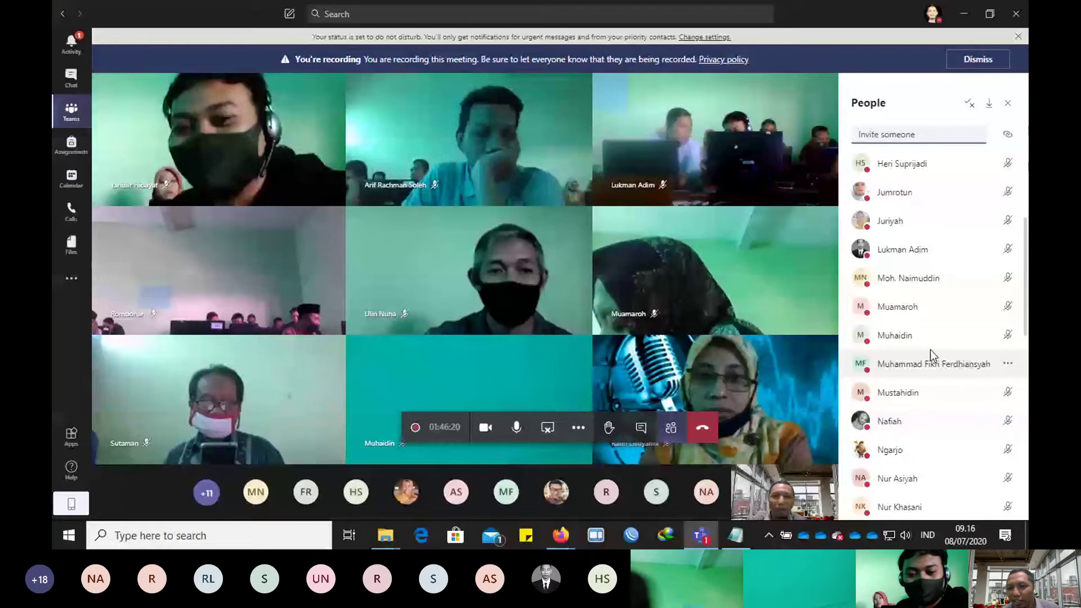
scroll(946, 343, down, 8)
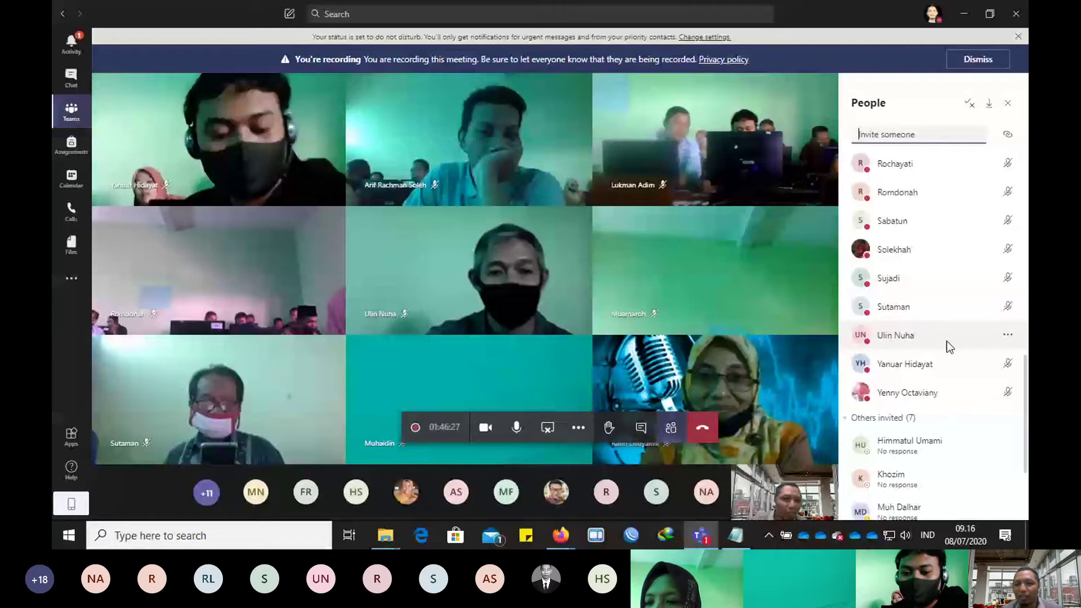
scroll(957, 394, down, 3)
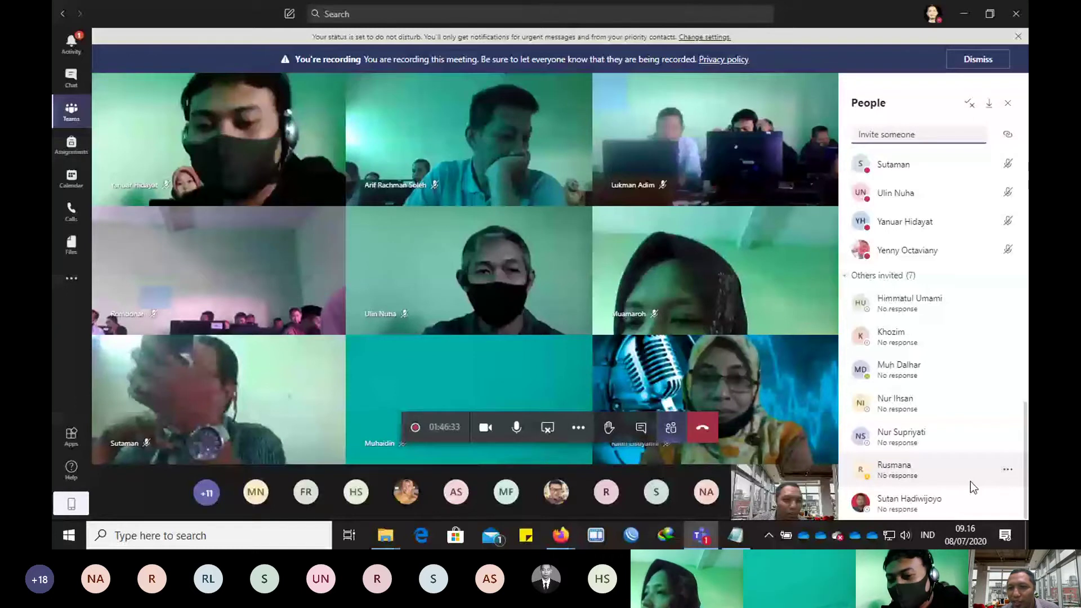
click(1008, 437)
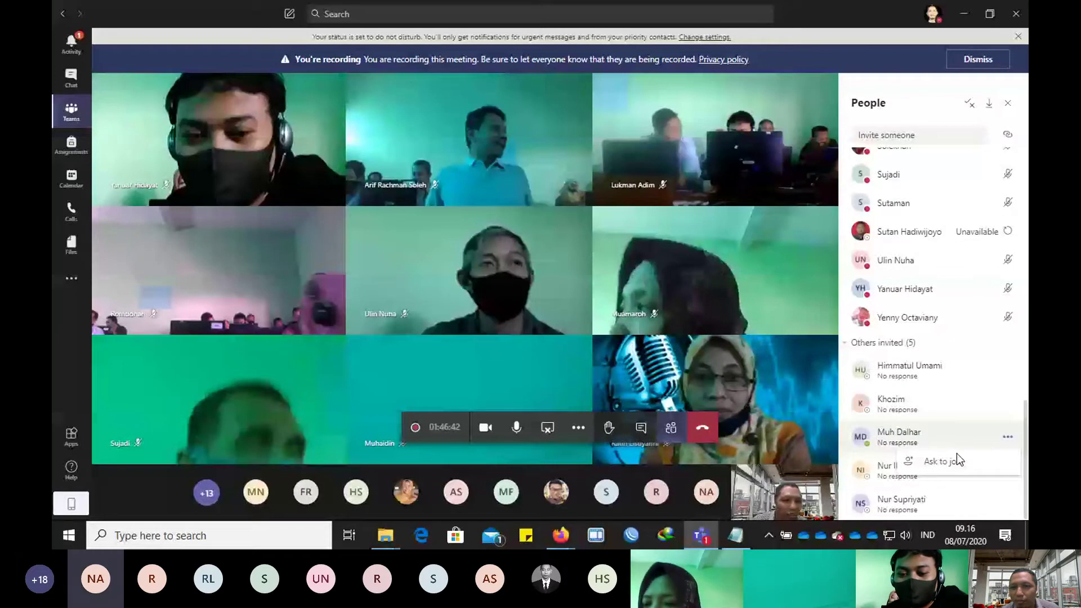
click(957, 461)
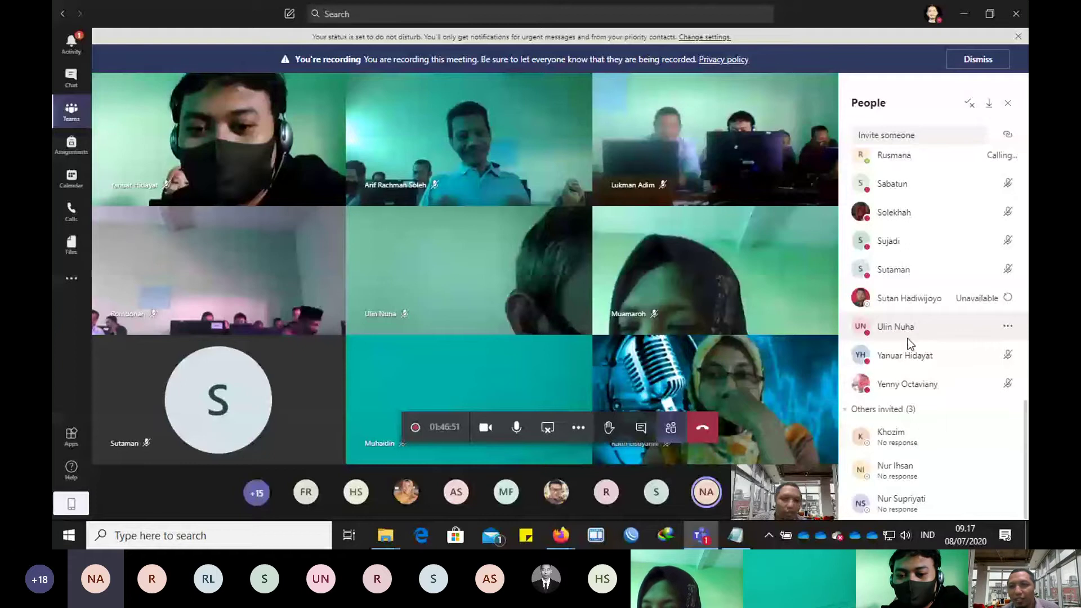
scroll(946, 316, up, 5)
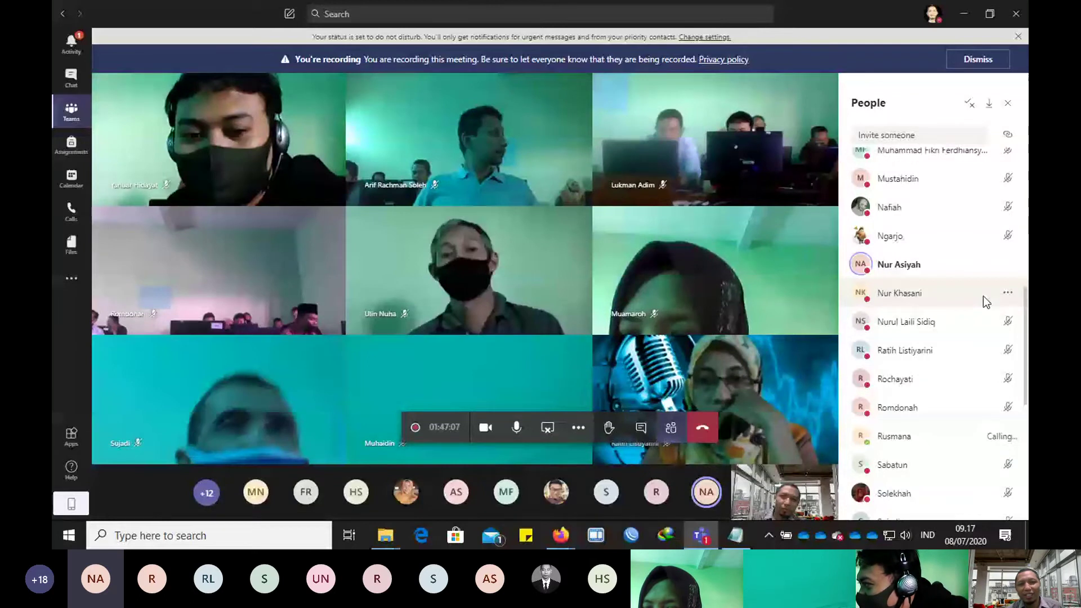
scroll(952, 343, down, 3)
scroll(952, 343, down, 1)
scroll(948, 337, down, 2)
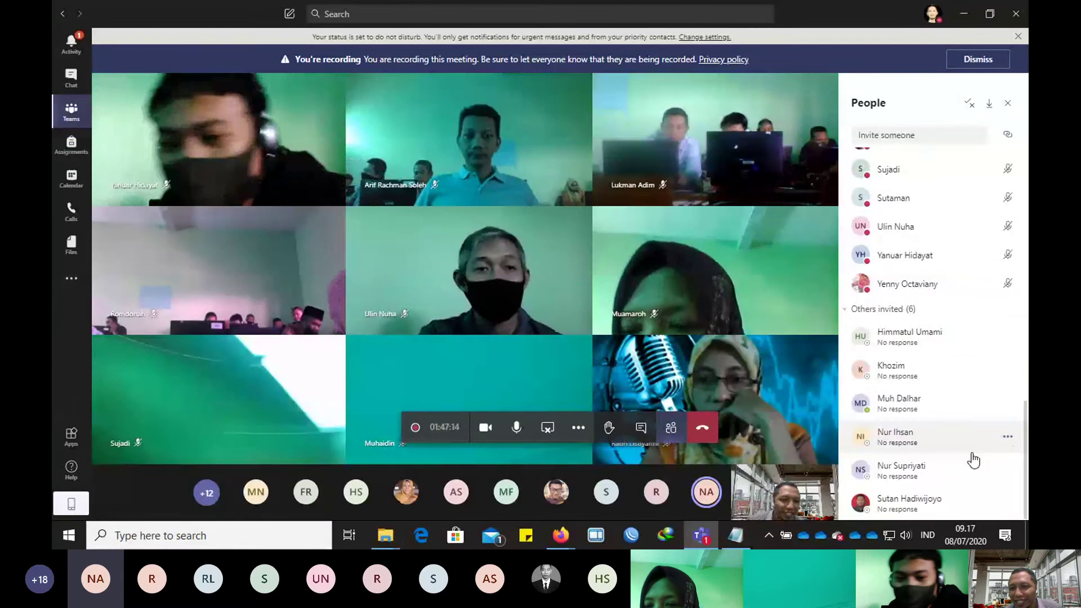
click(1007, 437)
click(943, 465)
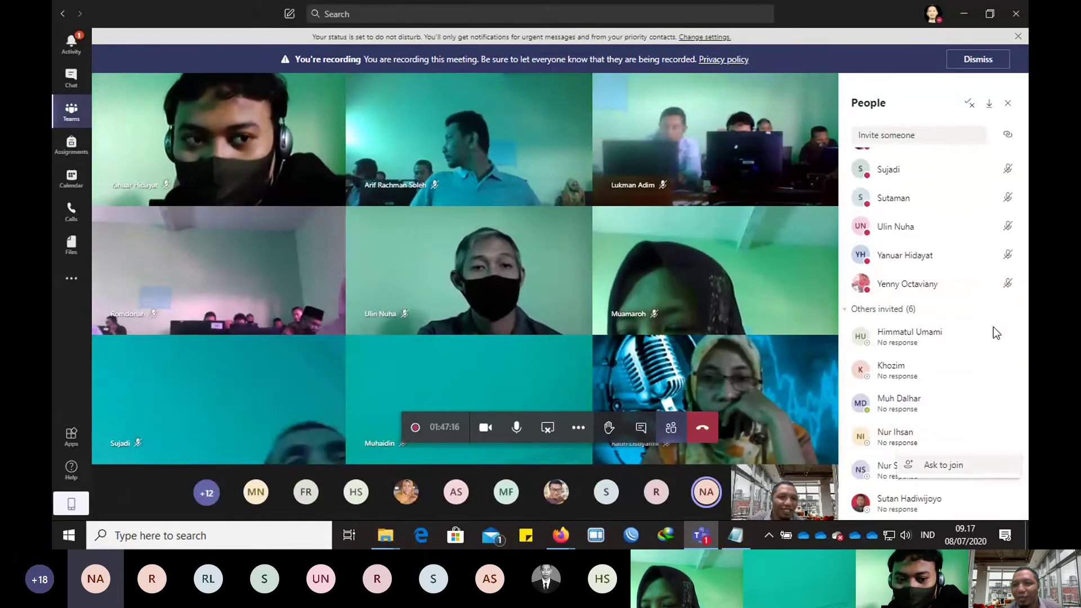
scroll(949, 289, up, 6)
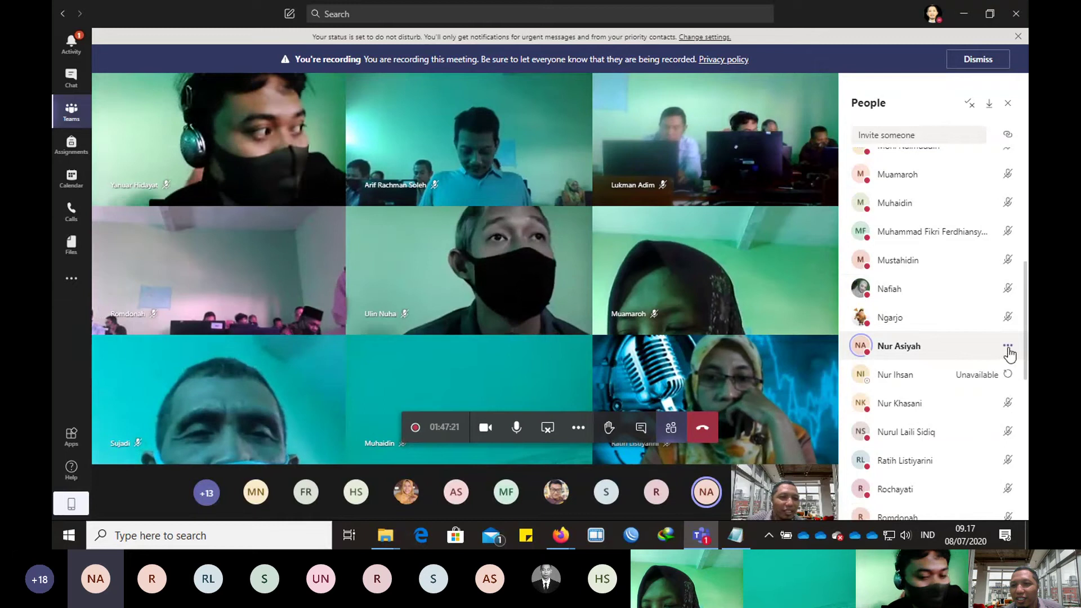
click(1007, 347)
click(966, 372)
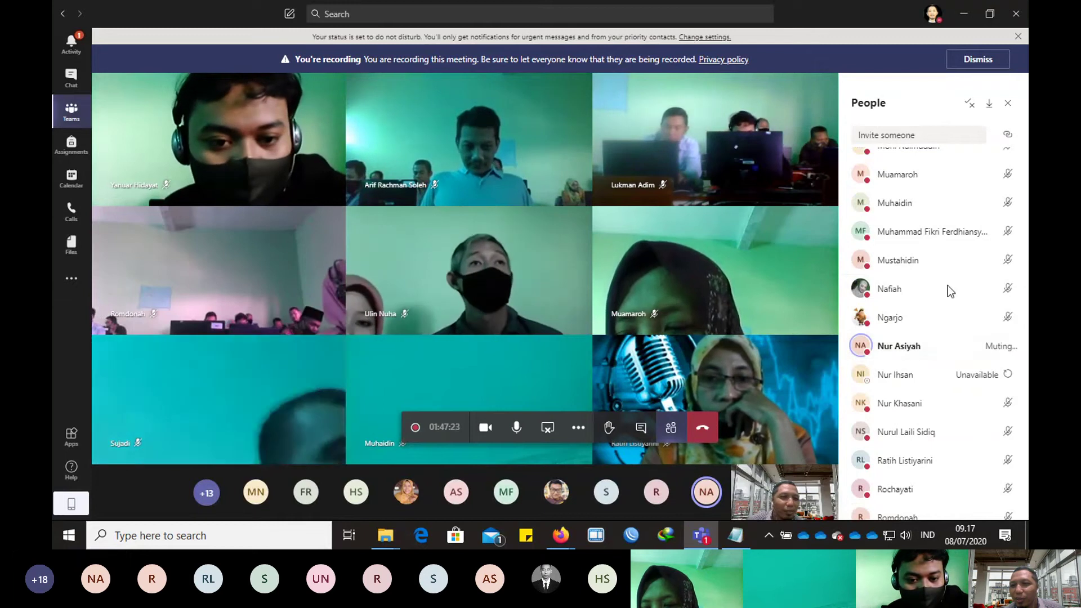
scroll(981, 287, up, 2)
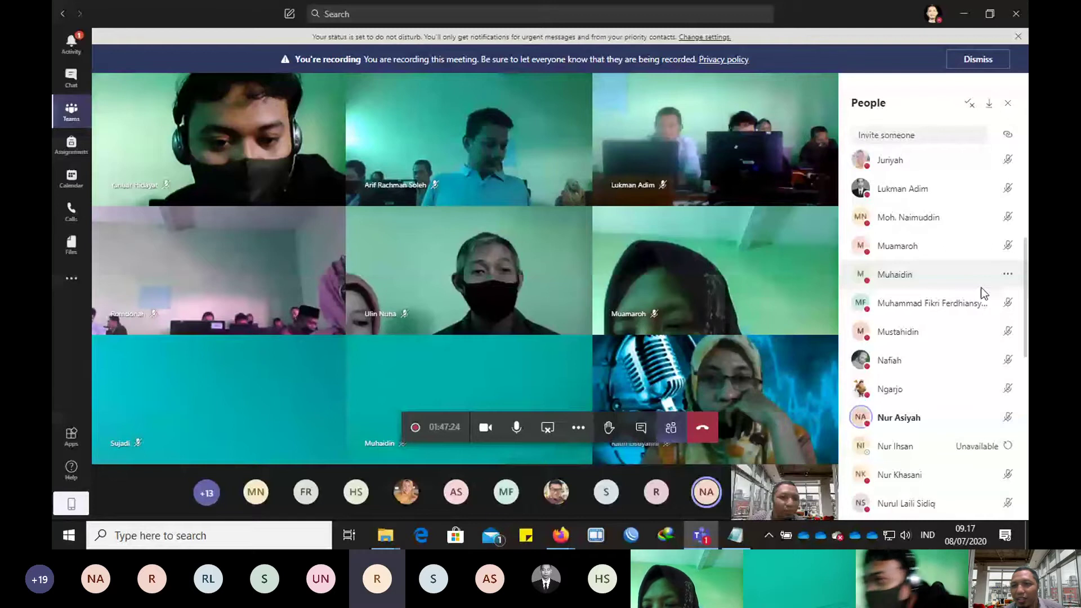
scroll(914, 302, up, 5)
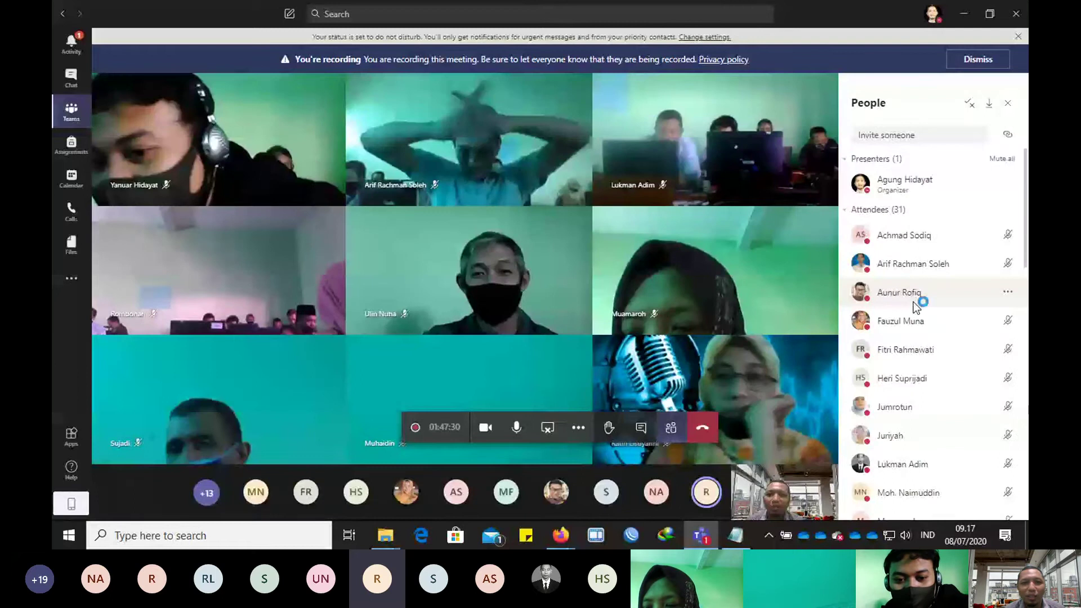
scroll(932, 315, down, 5)
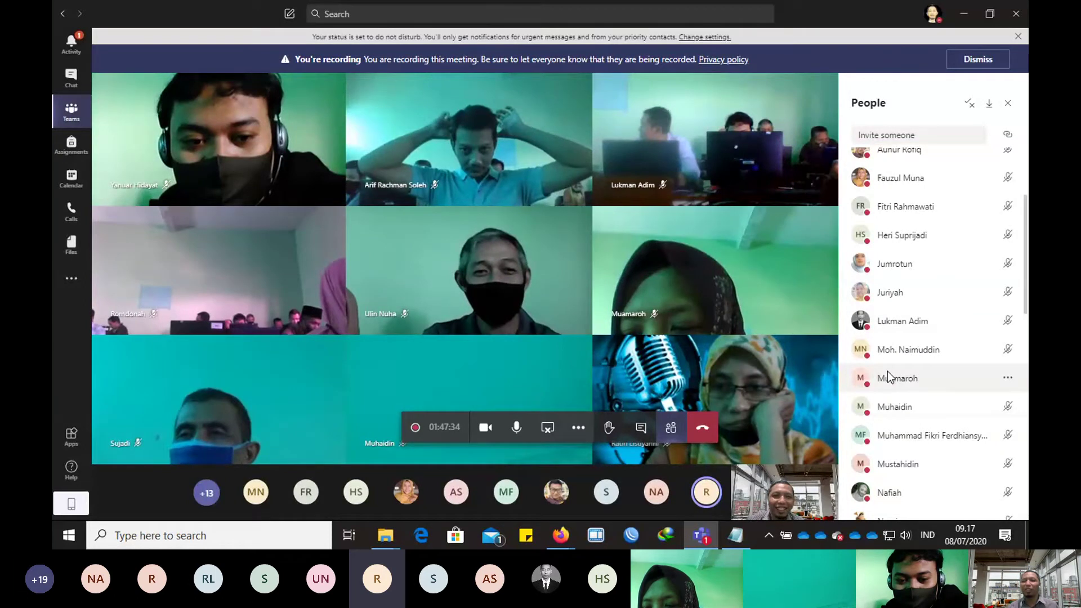
scroll(937, 389, down, 3)
scroll(929, 378, down, 5)
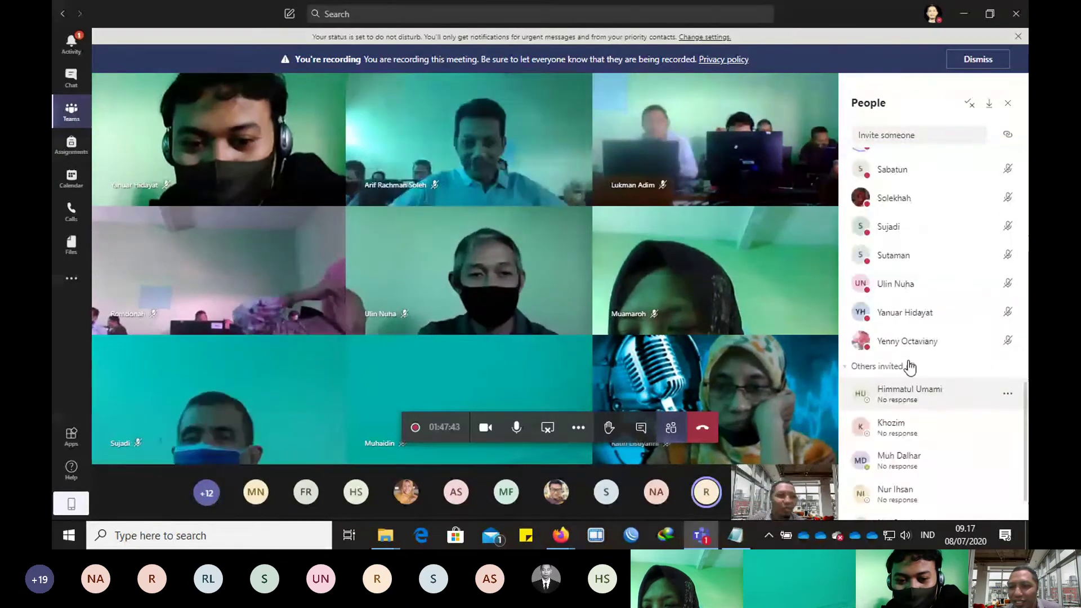
scroll(910, 368, down, 2)
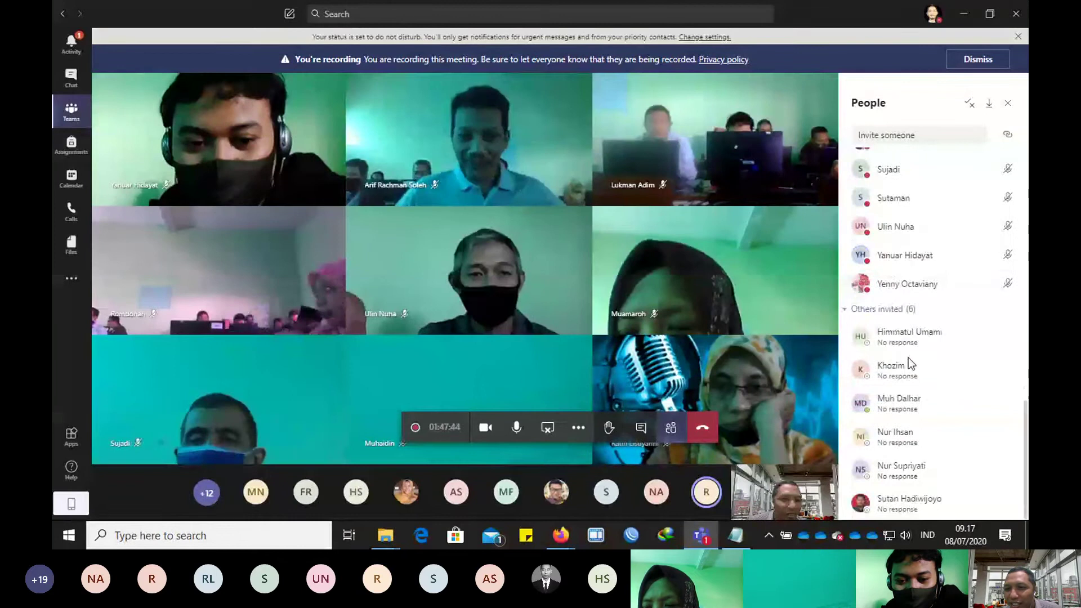
scroll(908, 357, up, 5)
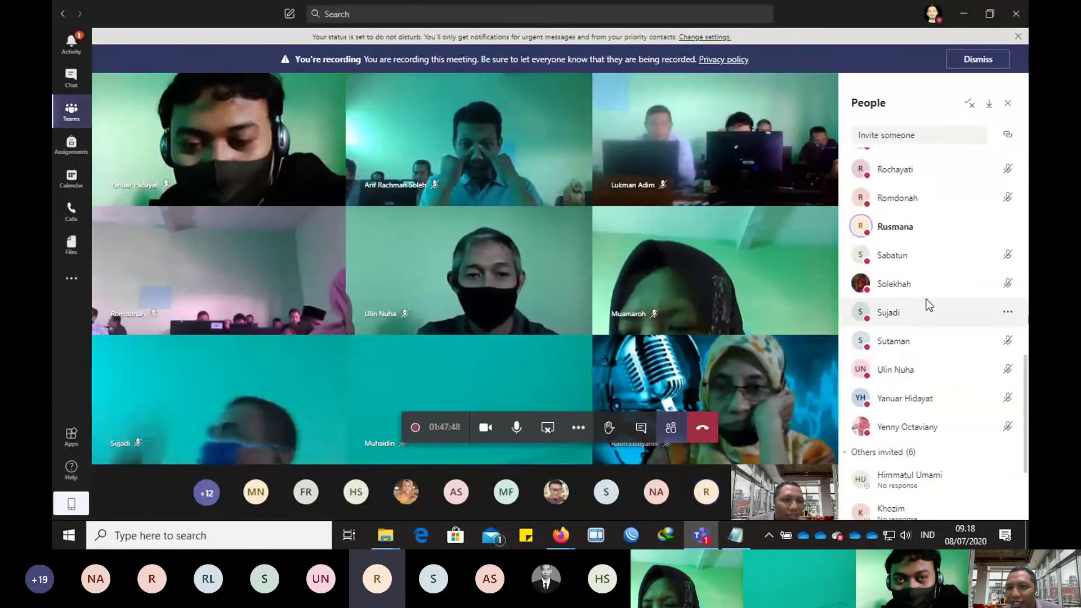
scroll(929, 305, up, 3)
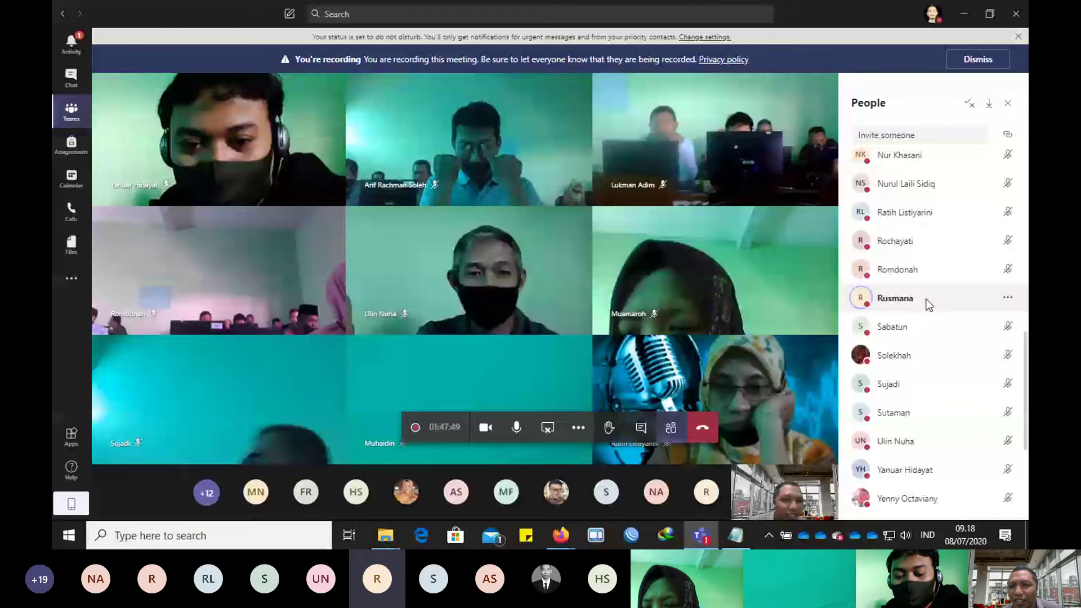
scroll(938, 288, up, 10)
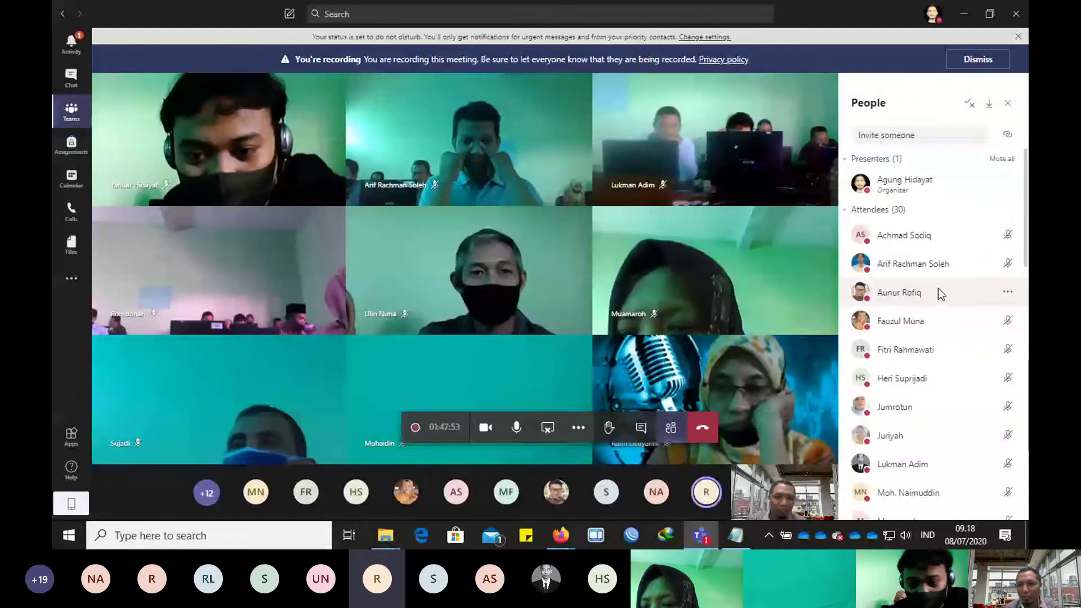
Step: Raise the system speaker volume from 50 to 75
click(906, 535)
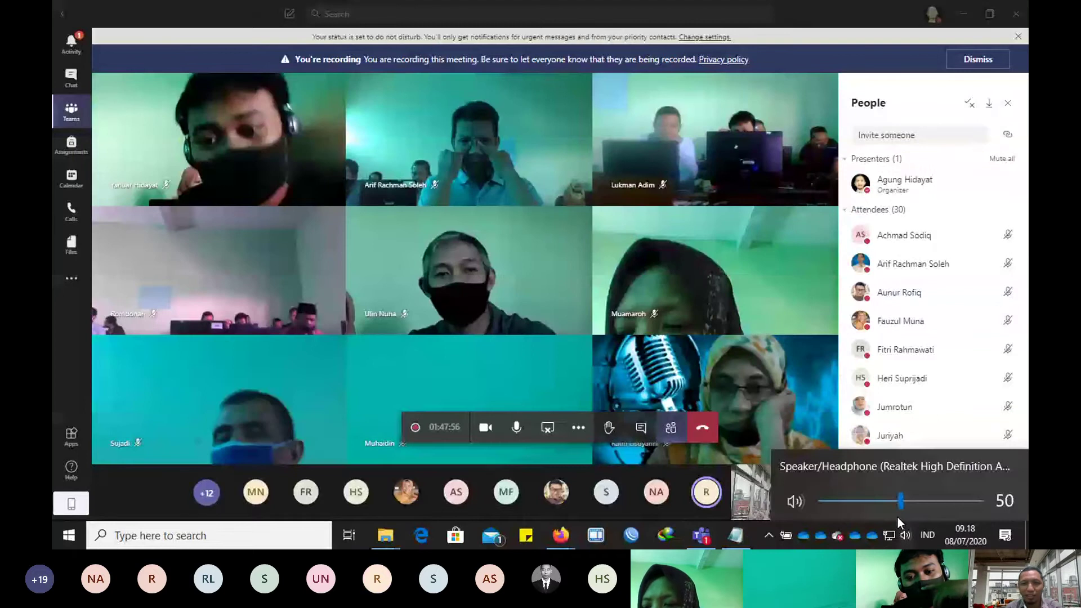
click(941, 501)
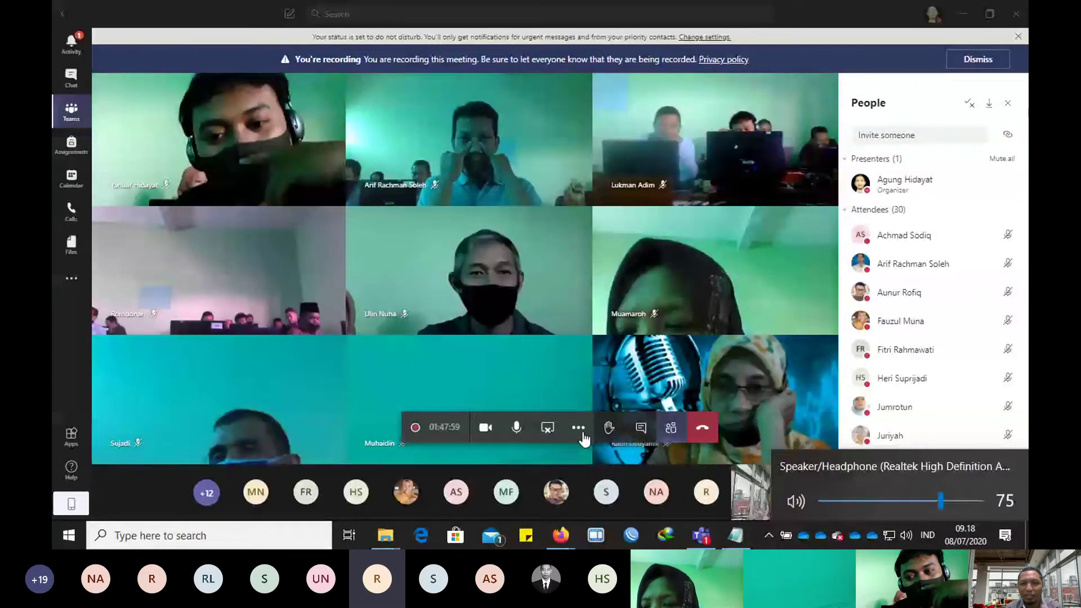
click(584, 439)
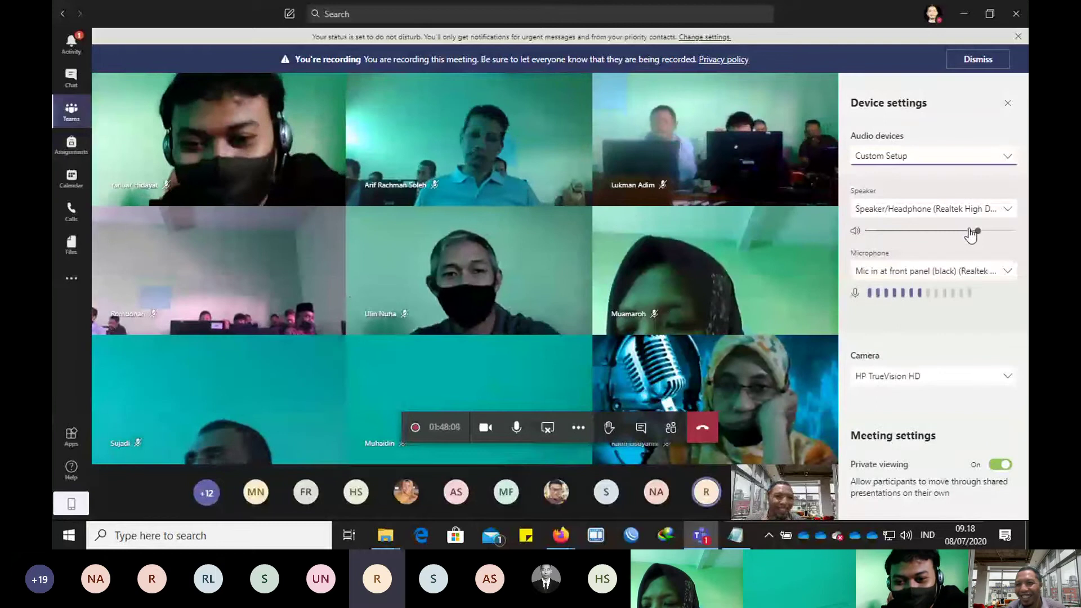
Step: Fine-tune the Teams meeting Speaker slider in Device settings
click(978, 232)
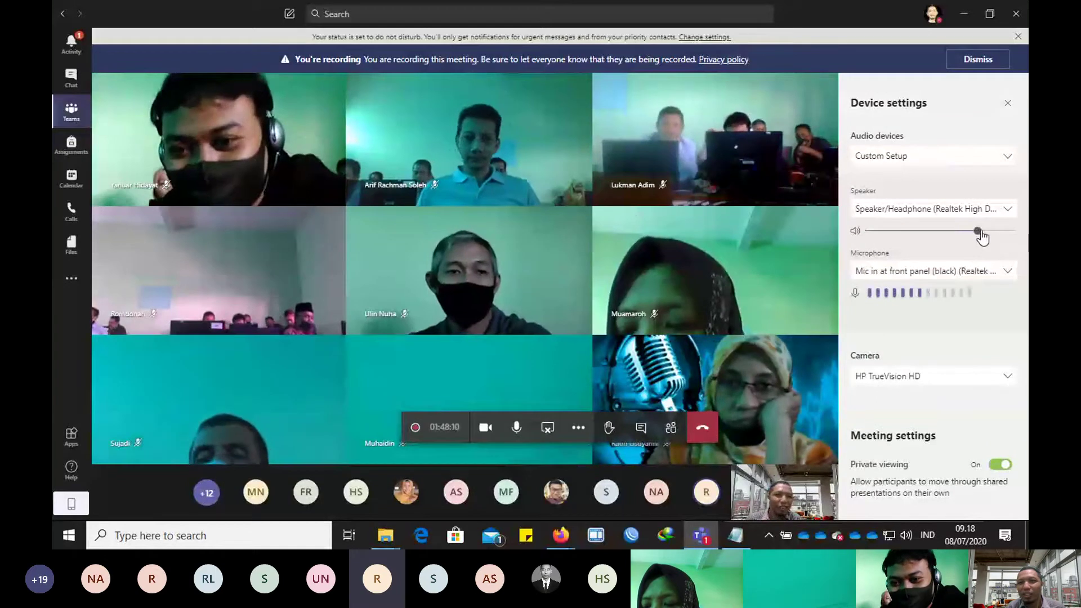
click(980, 231)
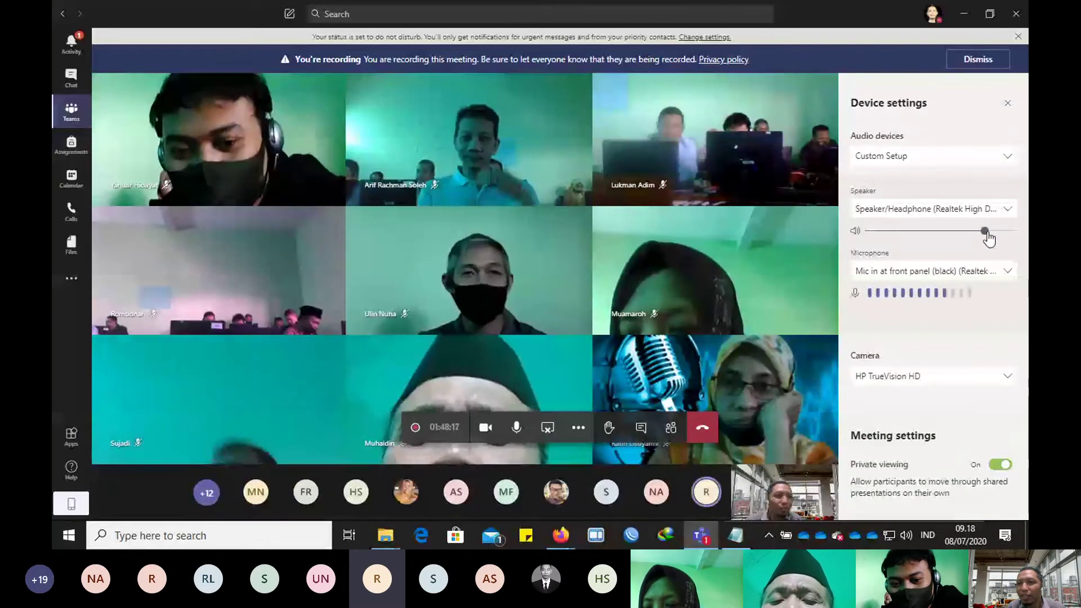
drag(986, 232, 975, 231)
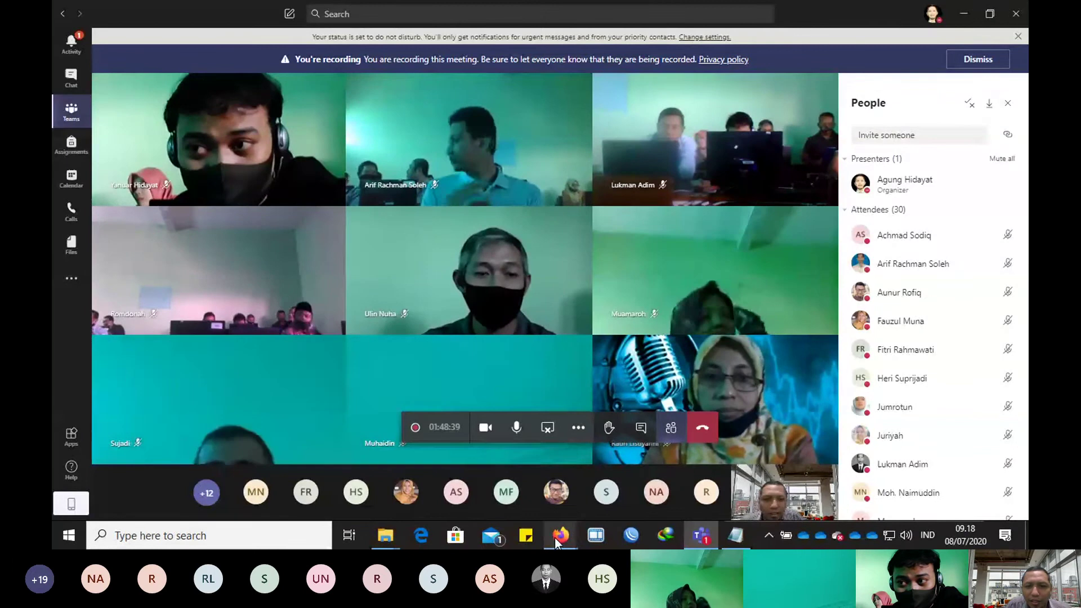
Step: In the Presentasi deck, jump to the co-author's editing location on slide 1
mouse_move(561, 535)
click(591, 502)
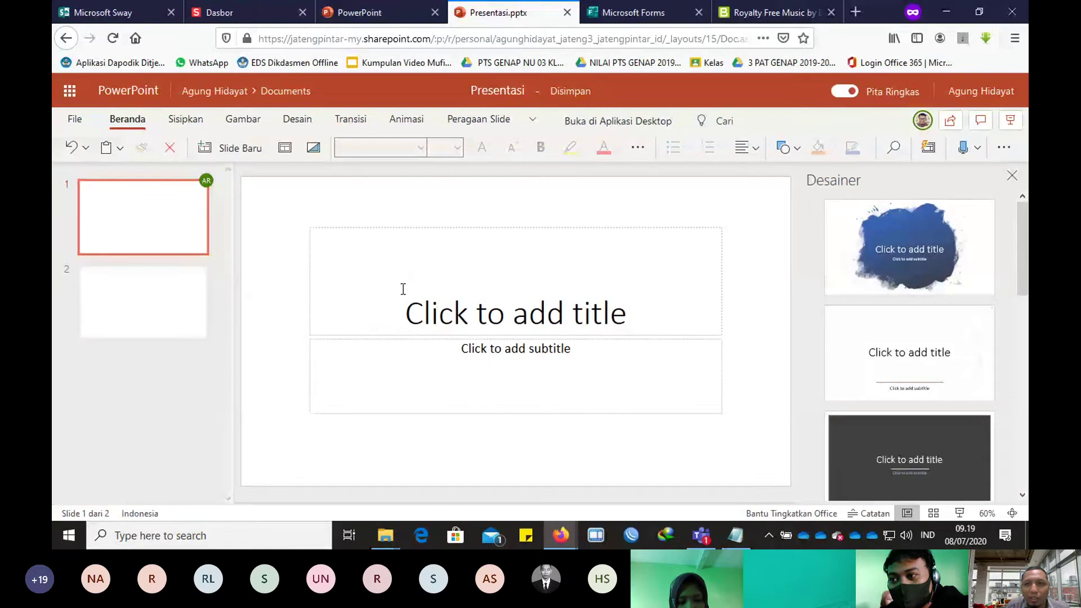
key(Down)
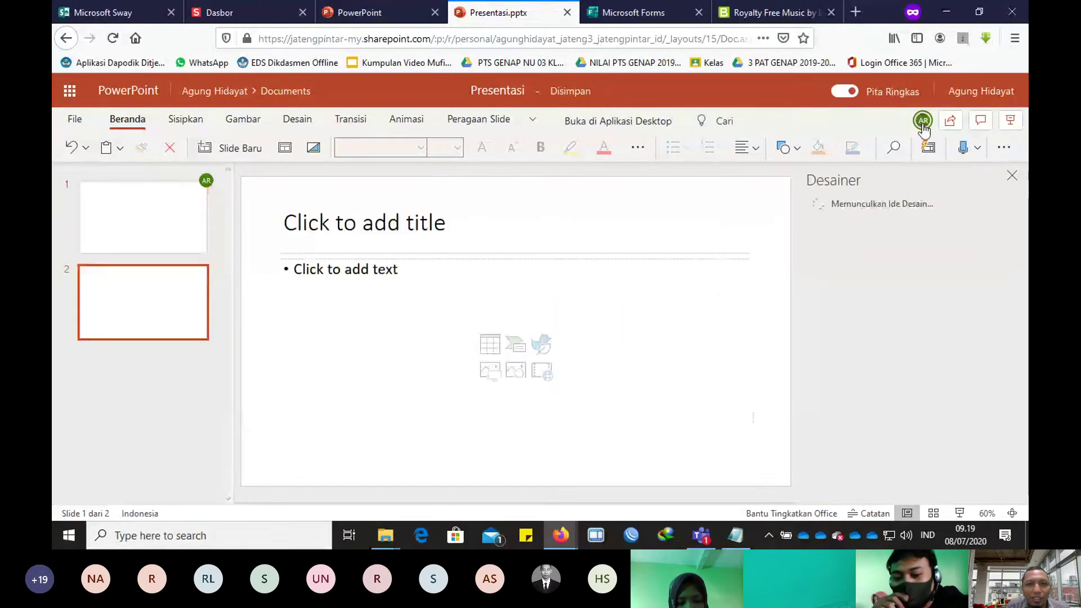
click(923, 121)
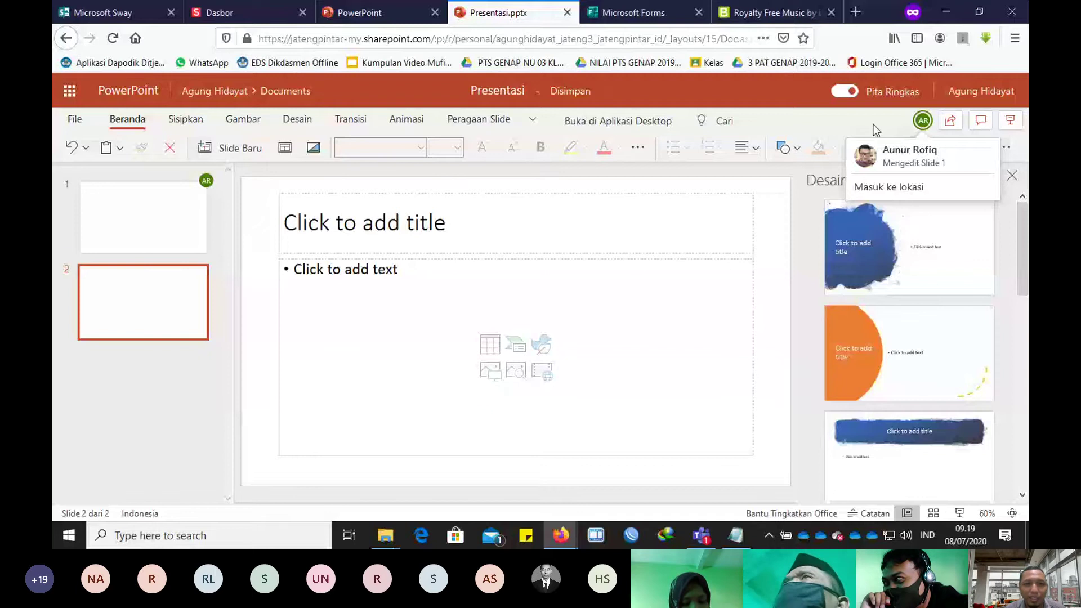
click(889, 187)
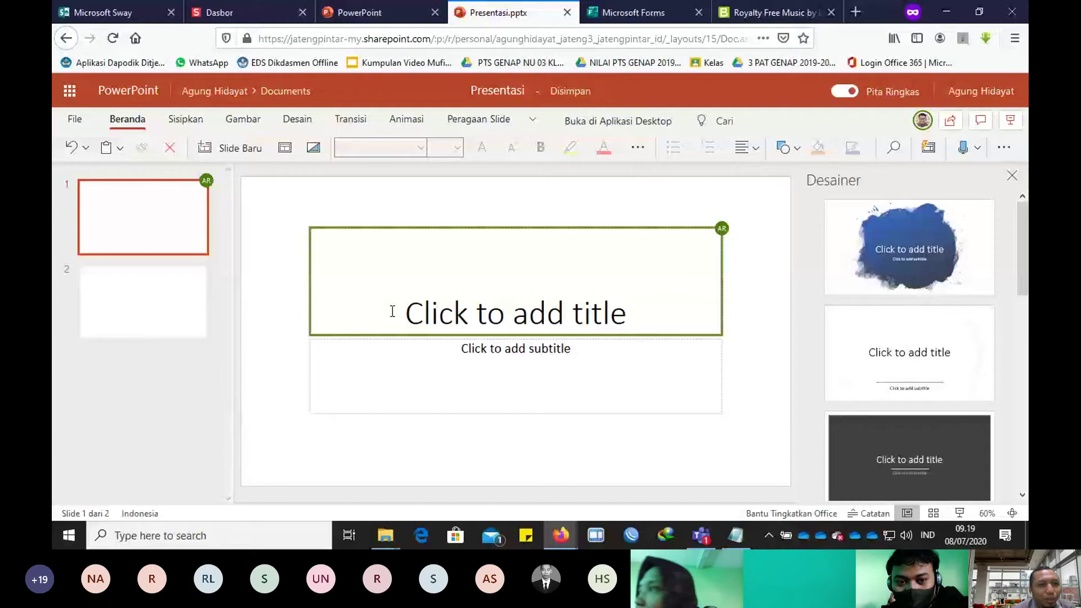
Step: Glance at the File pages, then return to the Teams meeting
click(74, 119)
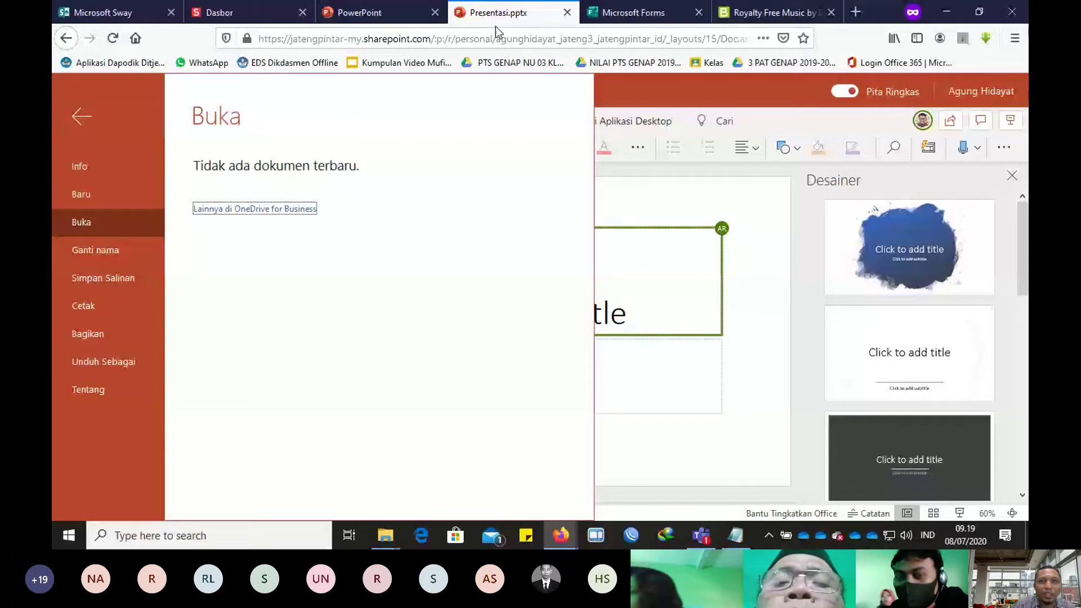
key(Escape)
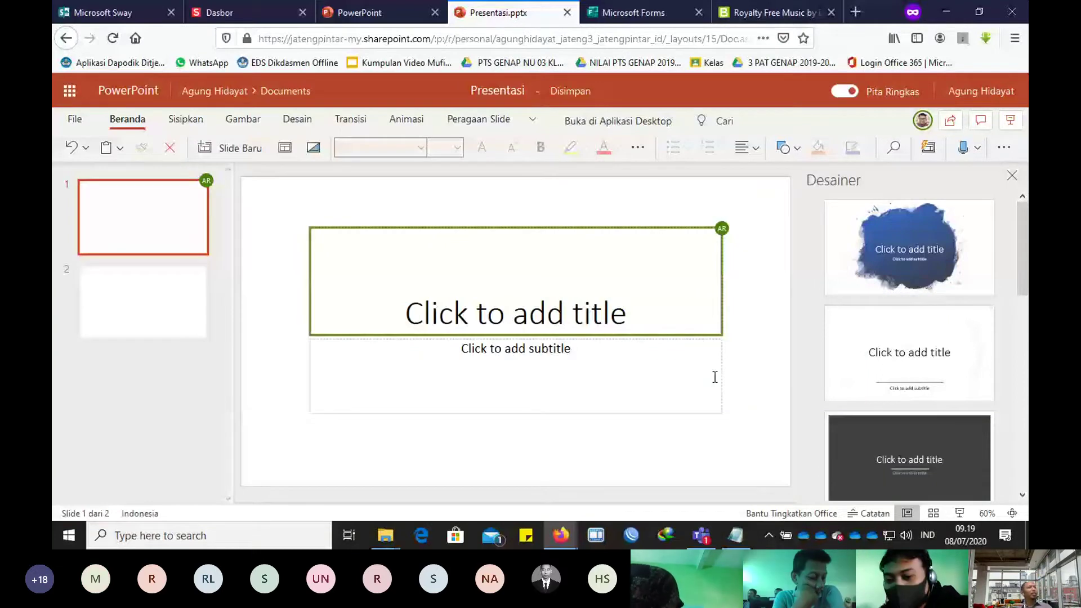
key(alt+Tab)
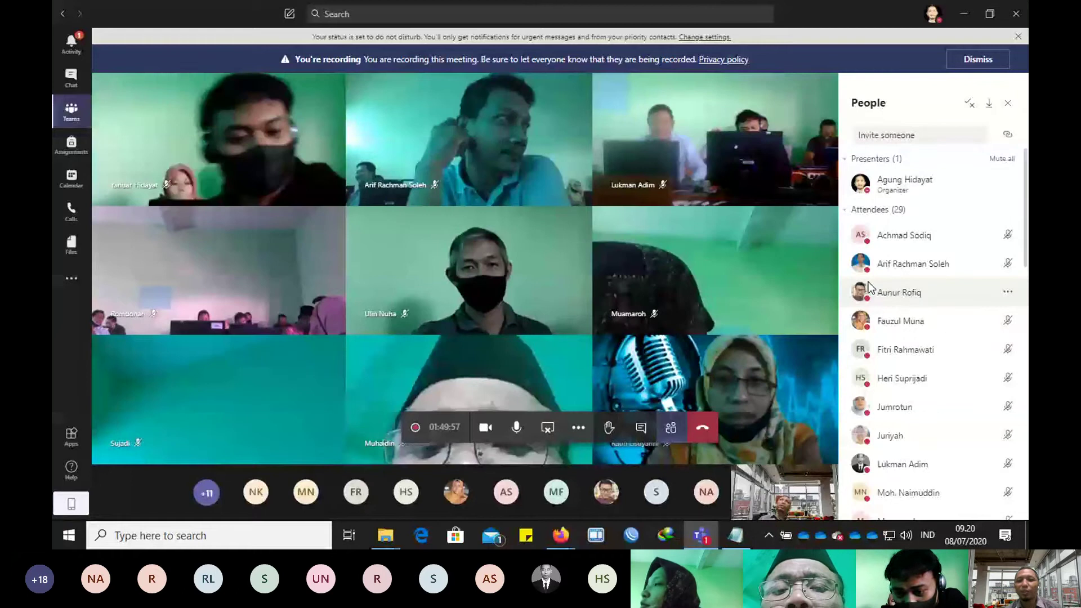
Step: Mute and unmute the microphone, then switch to File Explorer's KK folder
key(ctrl+shift+m)
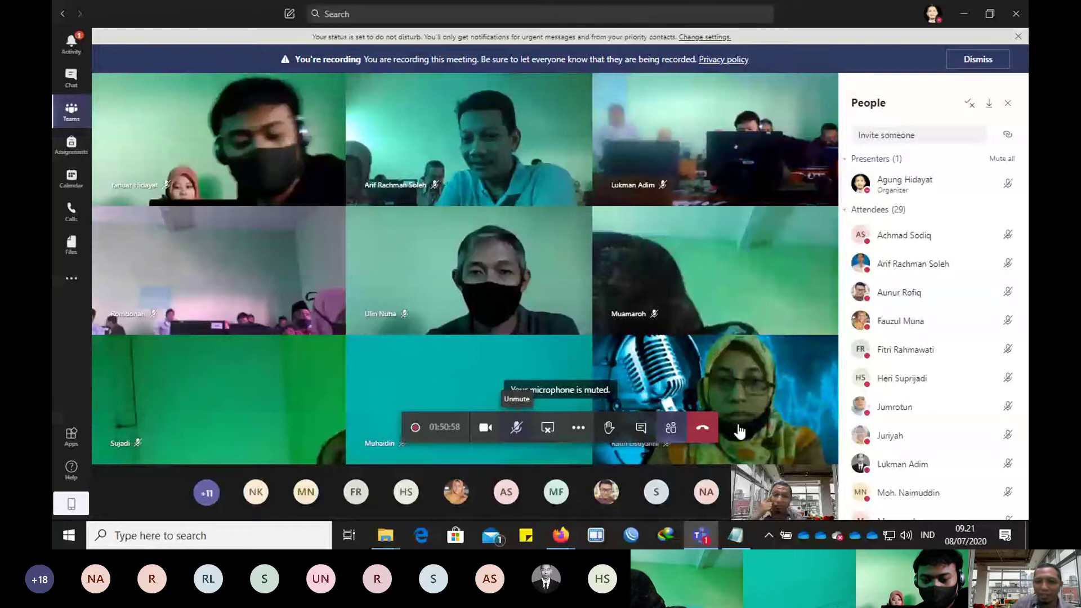
key(ctrl+shift+m)
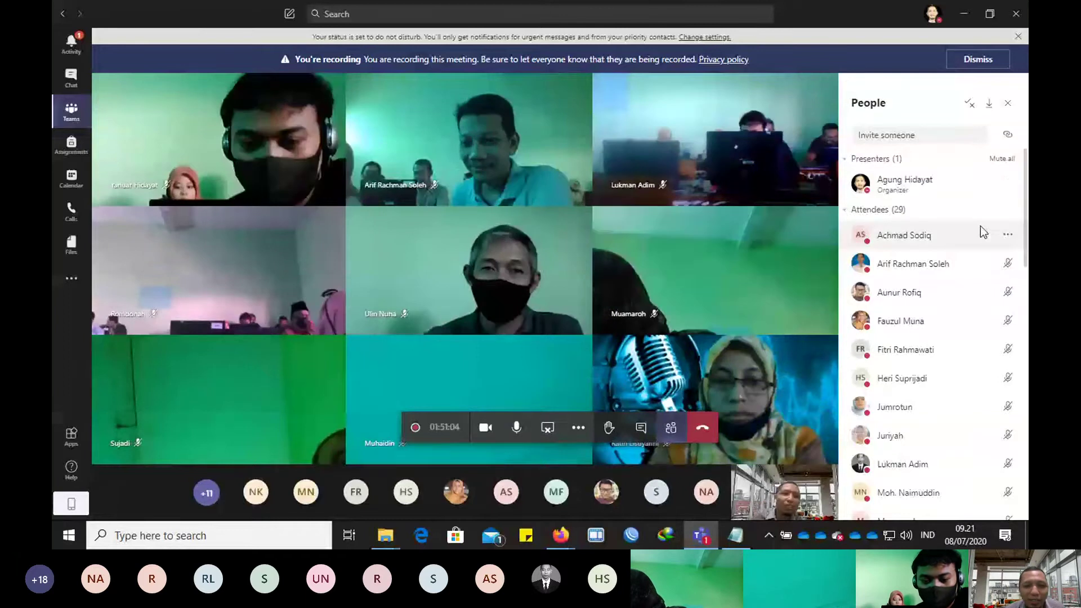
click(385, 535)
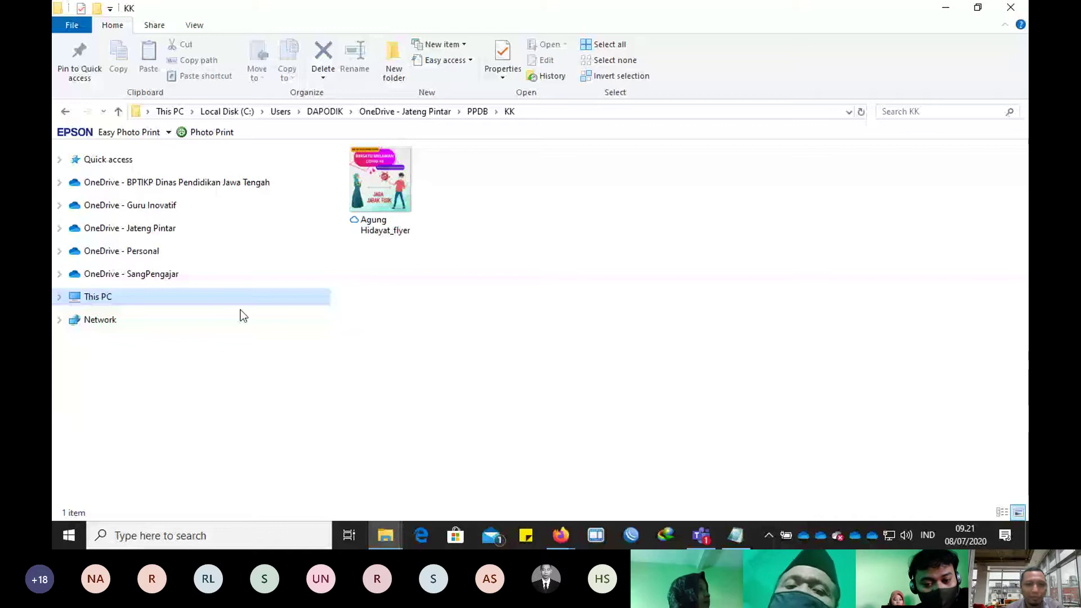
Step: Return to the Presentasi deck in PowerPoint Online
key(alt+Tab)
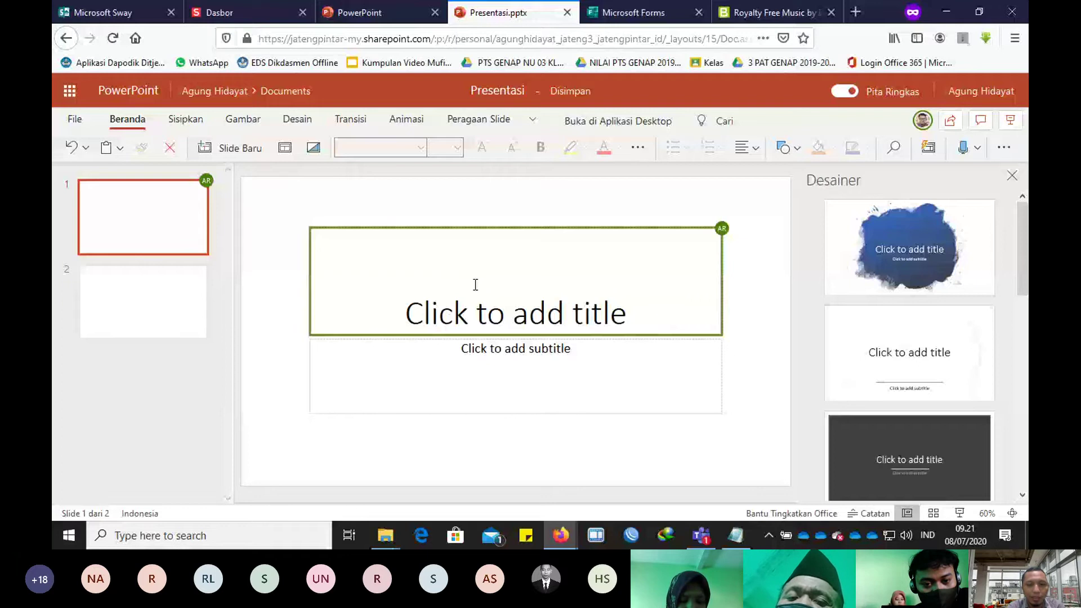
Step: Type the slide 1 title 'Media Belajar', fixing the mistyped word
click(475, 284)
text(Media BElajar)
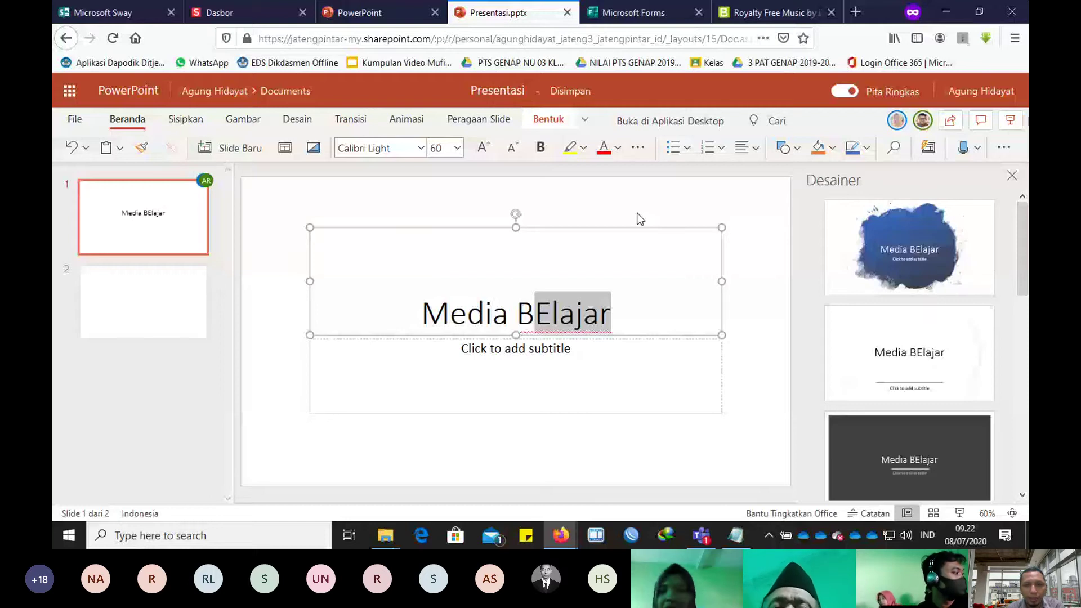
click(614, 322)
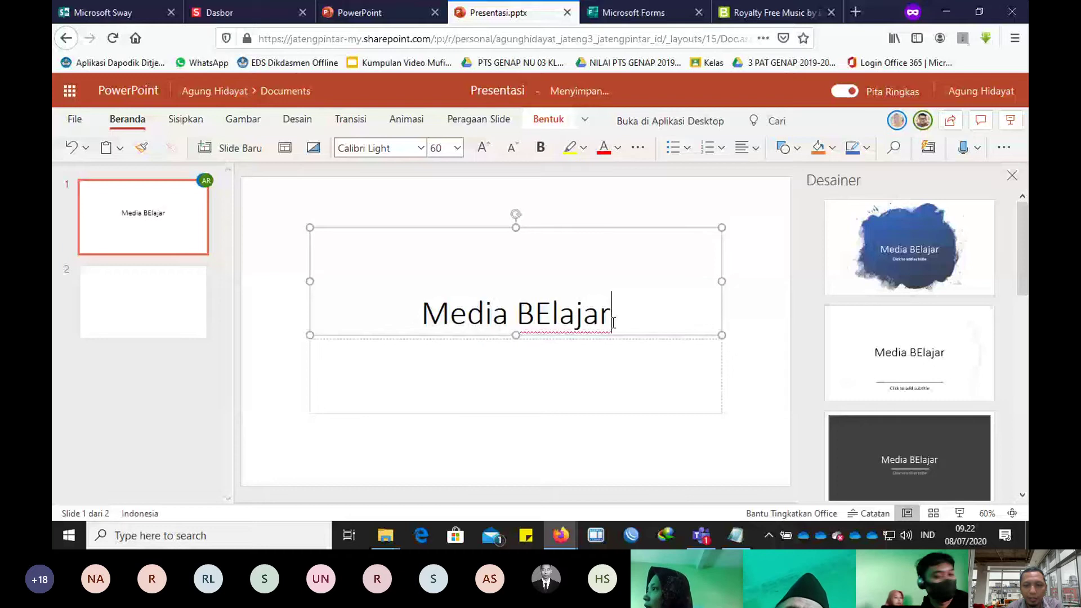
key(BackSpace)
key(BackSpace)
key(BackSpace)
key(BackSpace)
key(BackSpace)
key(BackSpace)
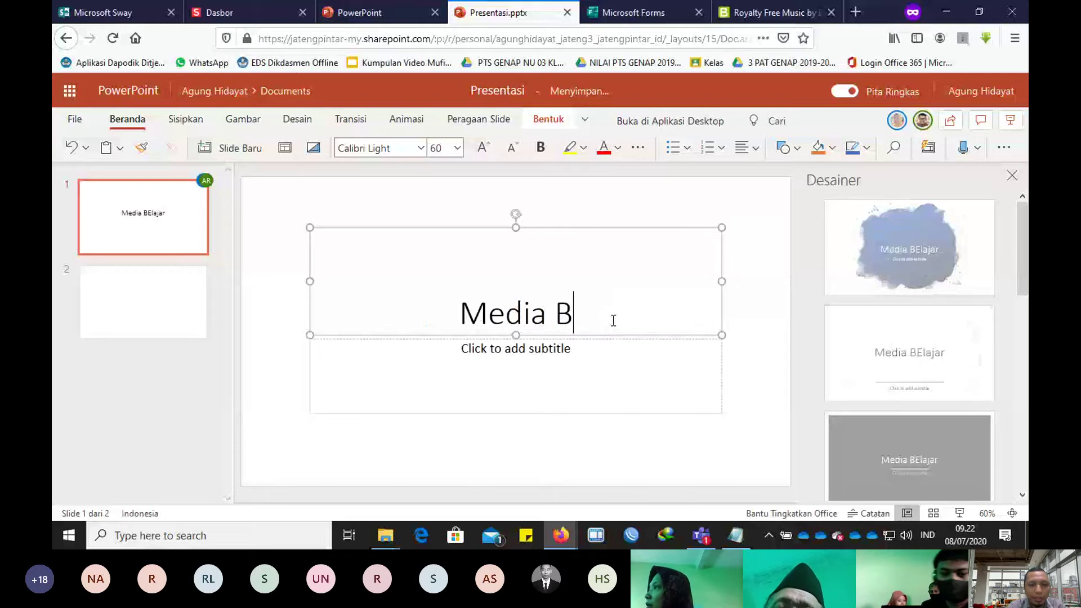
text(elajar)
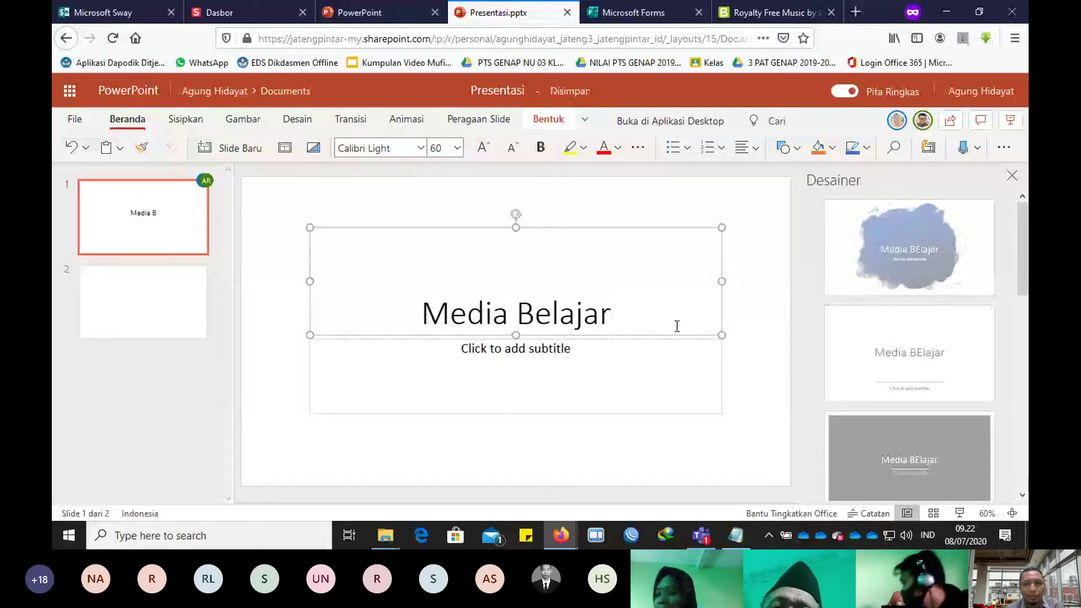
Step: Add the subtitle 'Interaktif' beneath the title
click(582, 349)
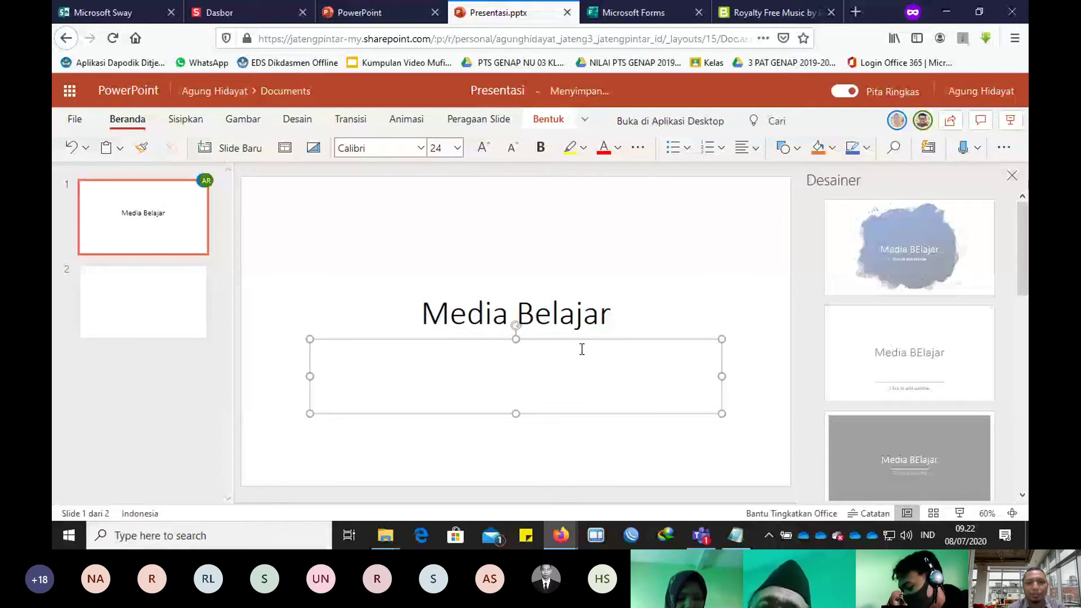
text(INteraktif)
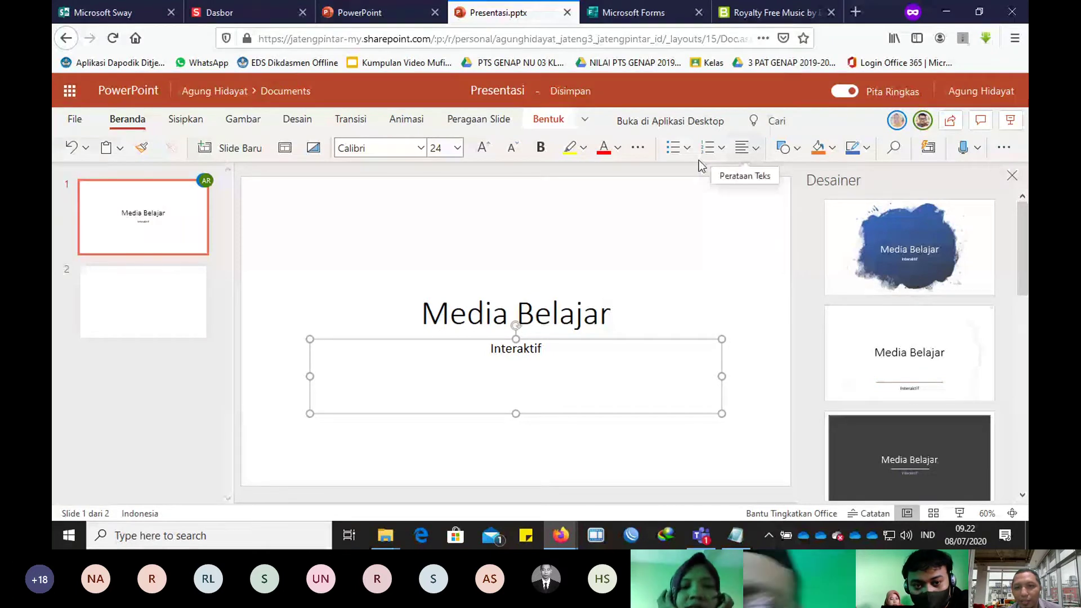
right_click(666, 233)
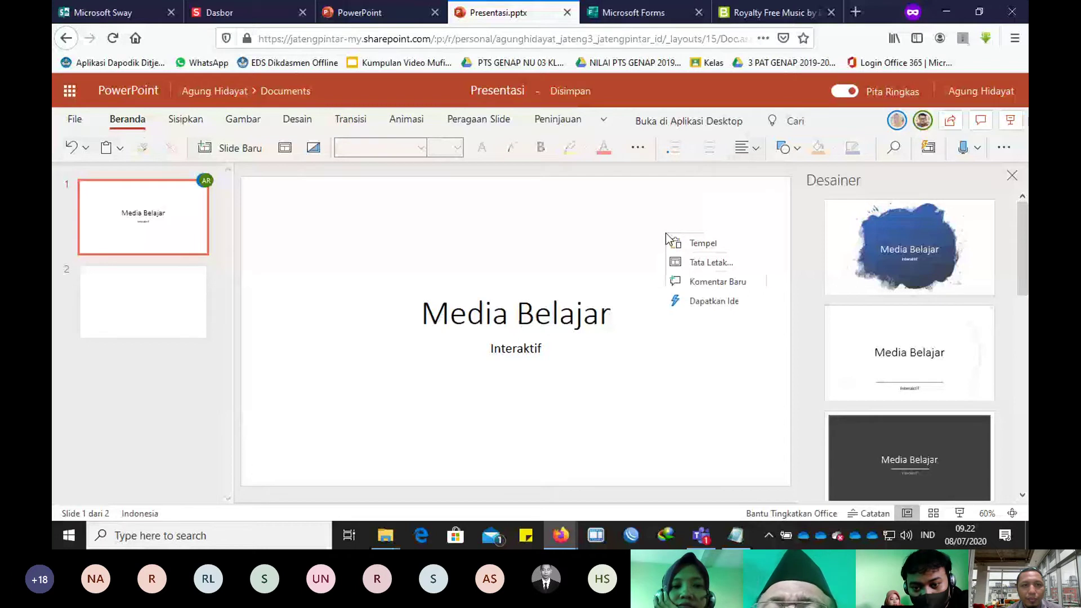
Step: Fill slide 1's background with solid yellow from Desain > Latar belakang
click(297, 119)
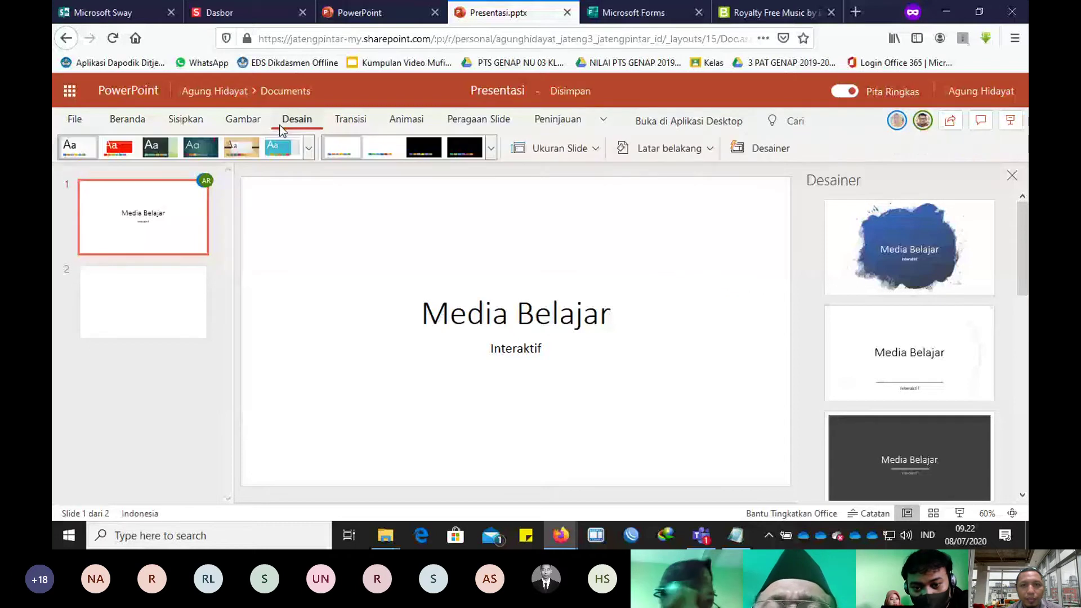
click(649, 147)
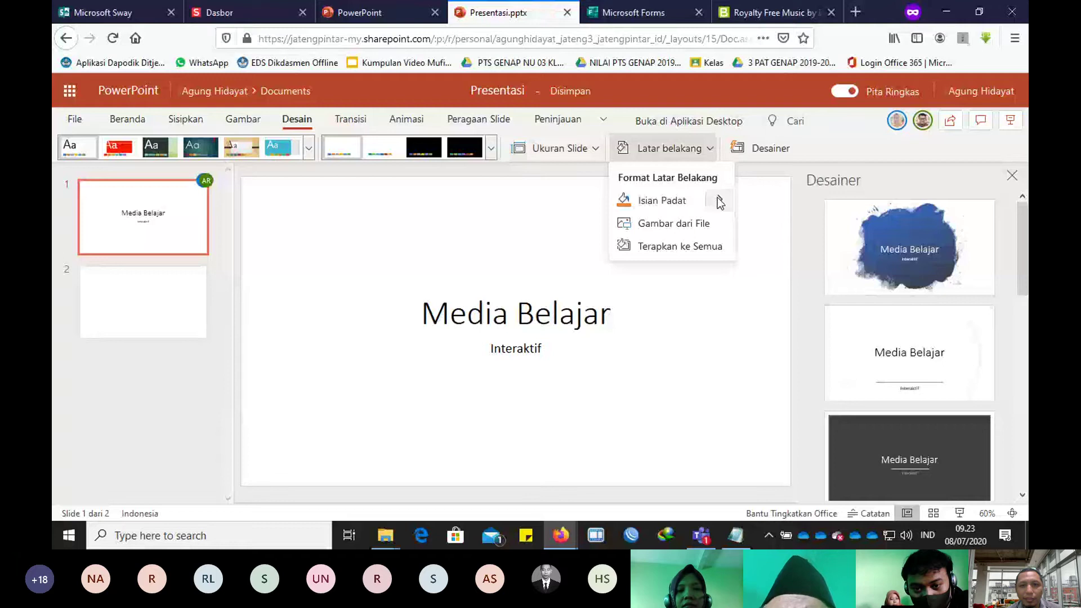
click(718, 197)
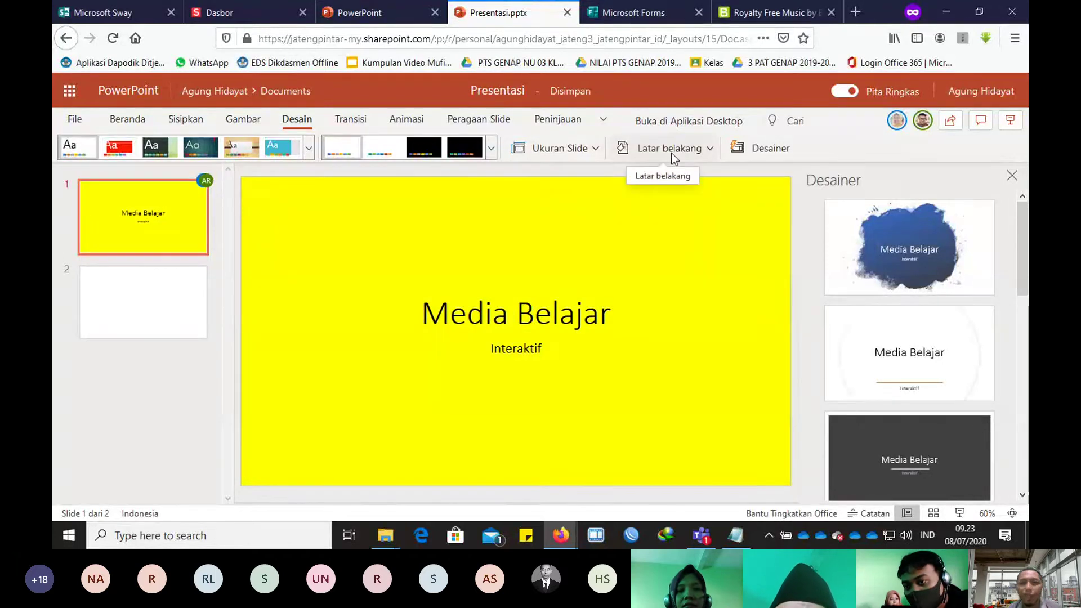
click(692, 151)
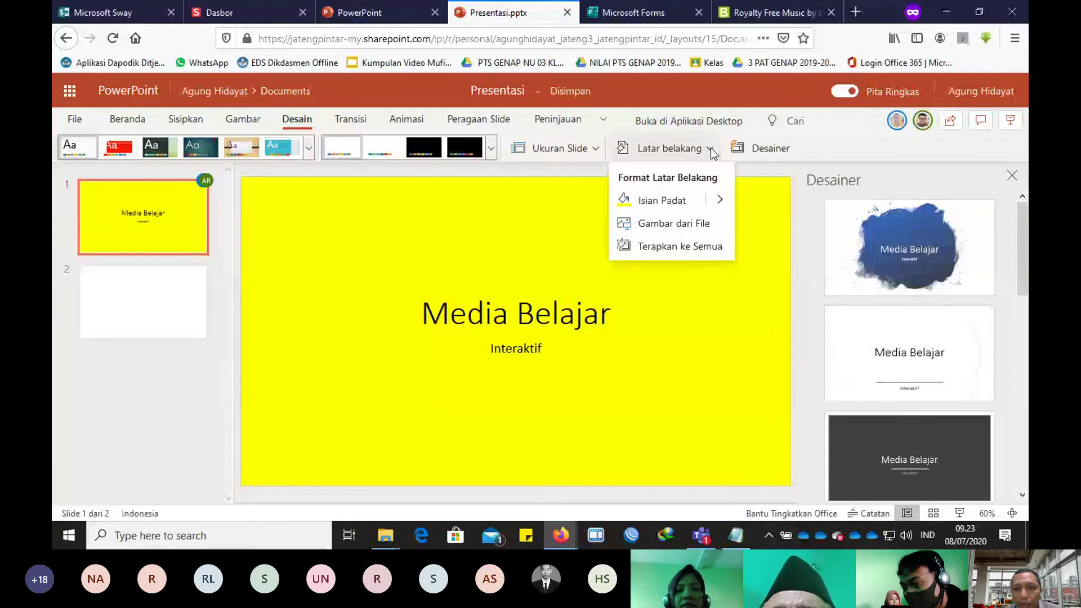
Step: Use the rainbow wallpaper from the Kumpulan BG folder as slide 1's picture background
click(683, 225)
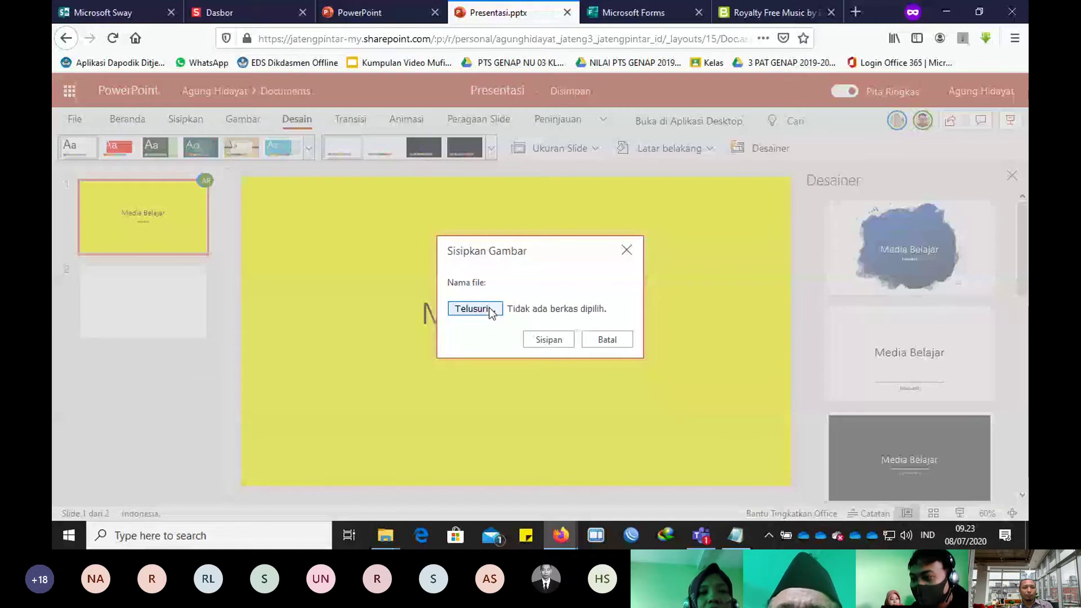
click(491, 313)
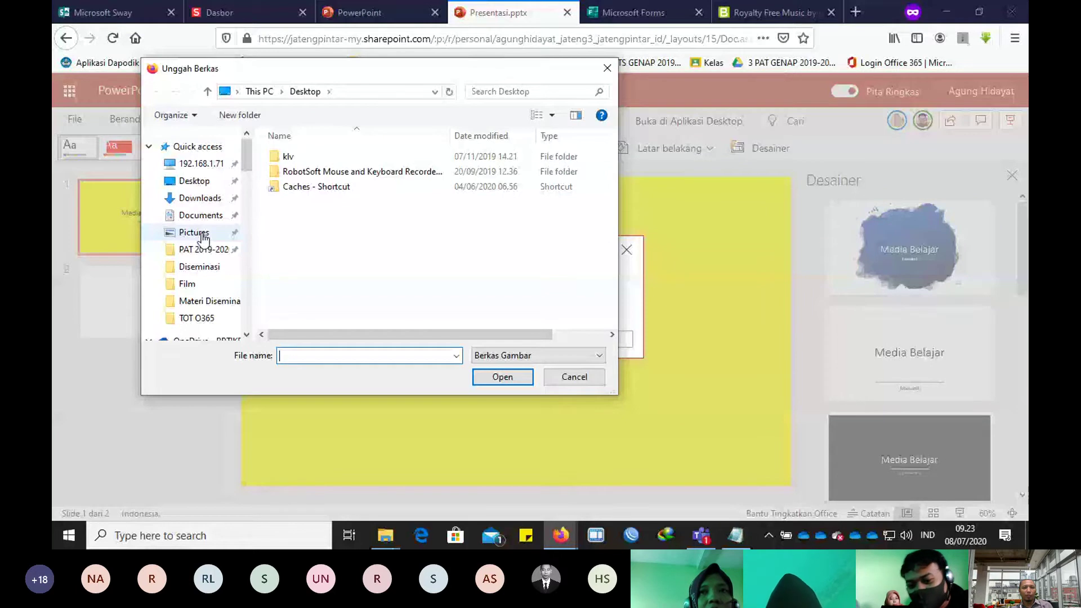
click(203, 237)
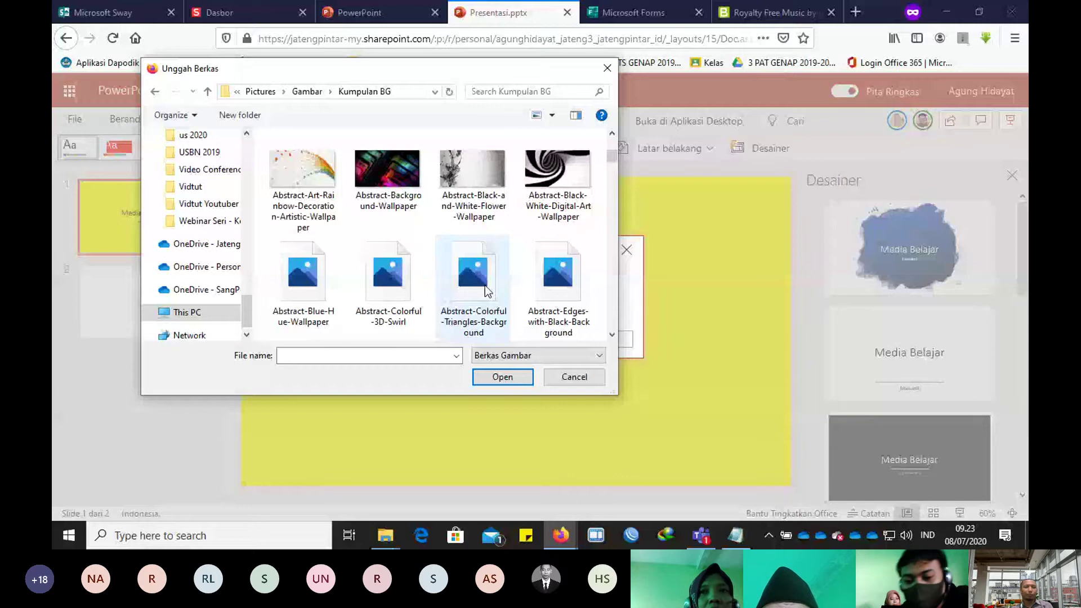
double_click(488, 291)
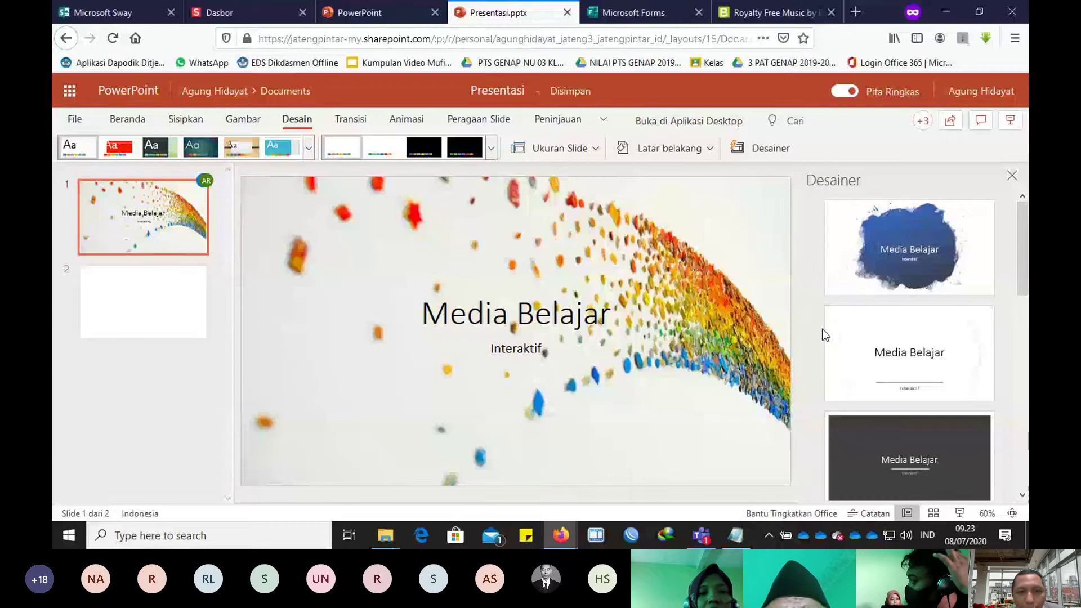
Step: Undo the stray move, set 'Media Belajar' in Cooper Black, and recentre it above 'Interaktif'
drag(567, 388, 470, 427)
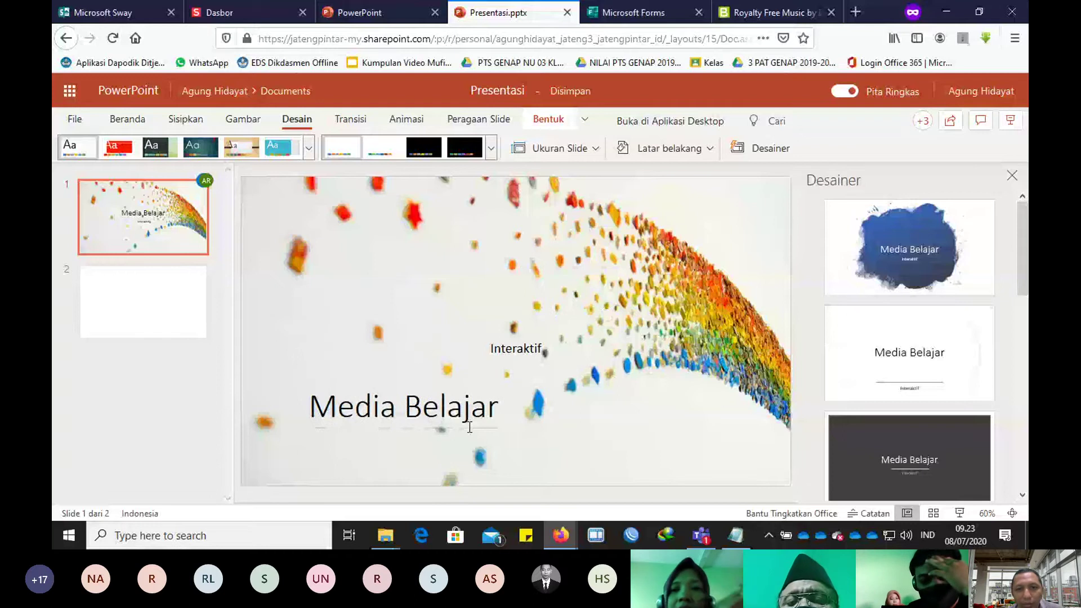
key(ctrl+z)
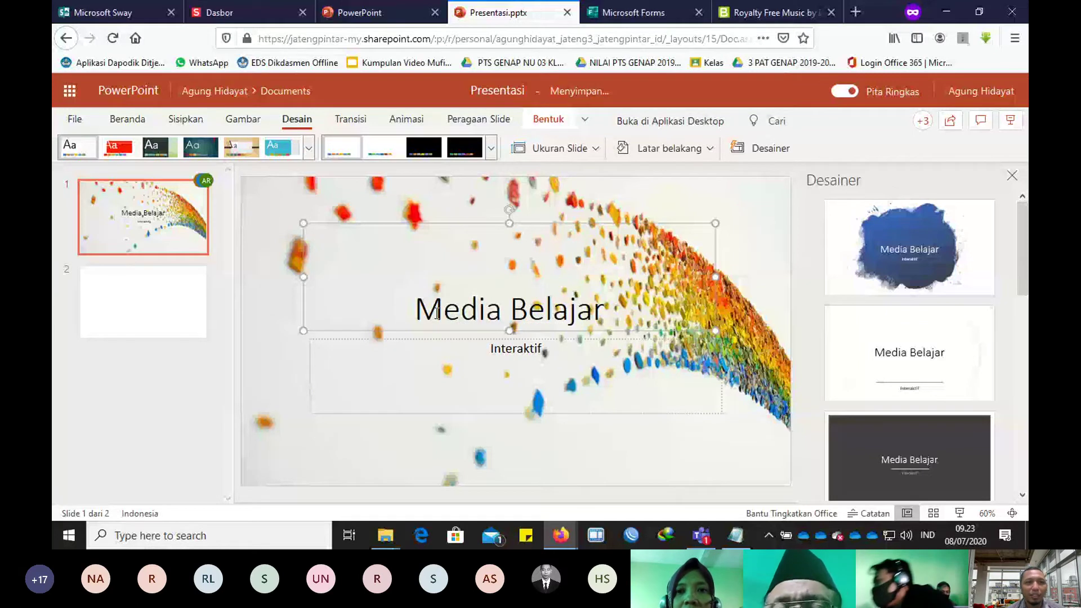
triple_click(438, 313)
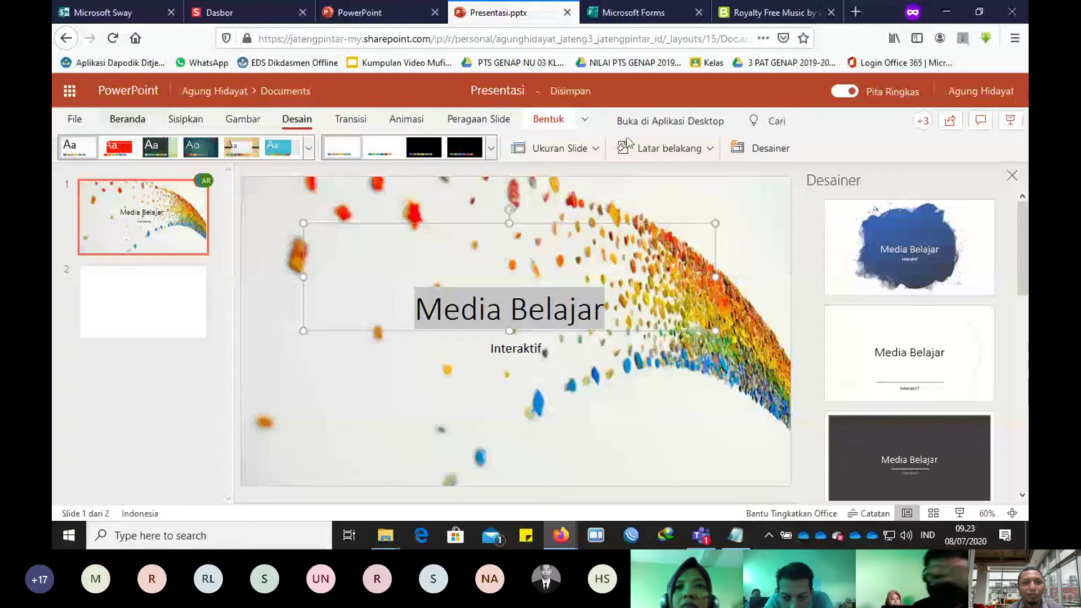
click(127, 119)
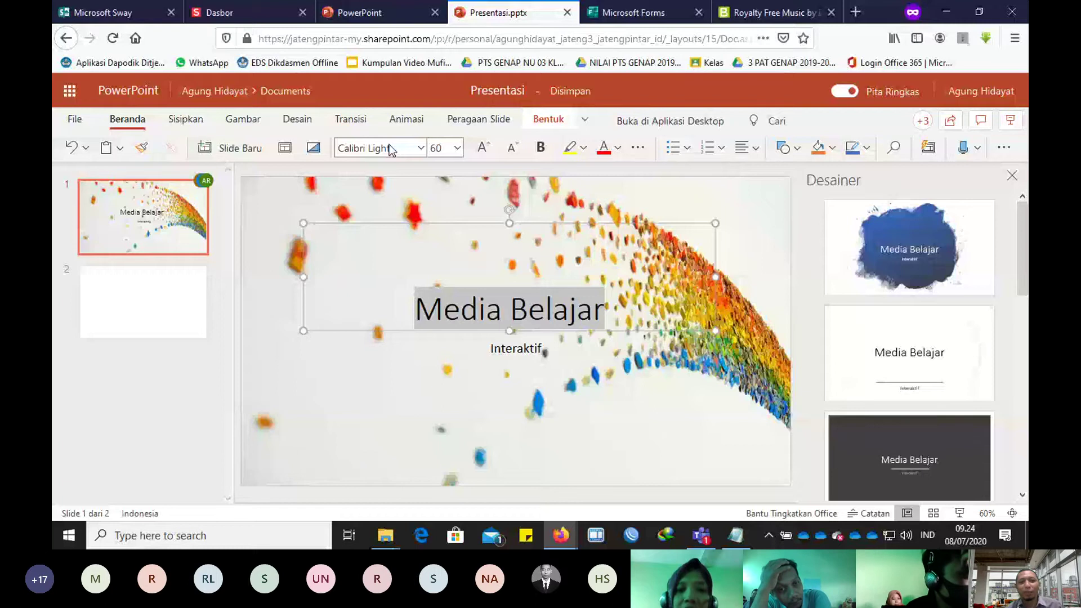
click(390, 149)
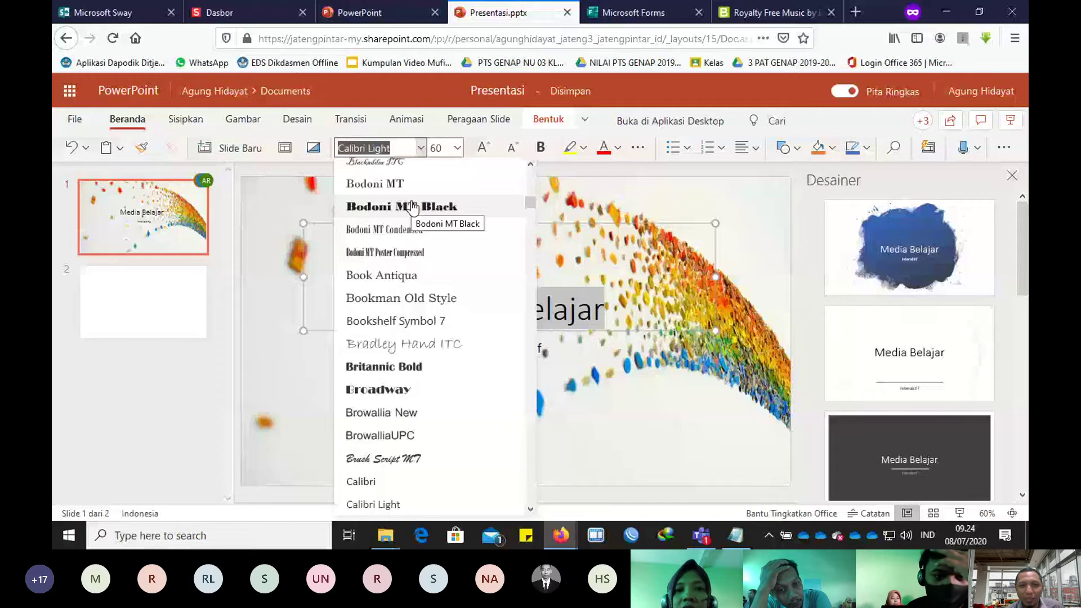
drag(529, 202, 529, 224)
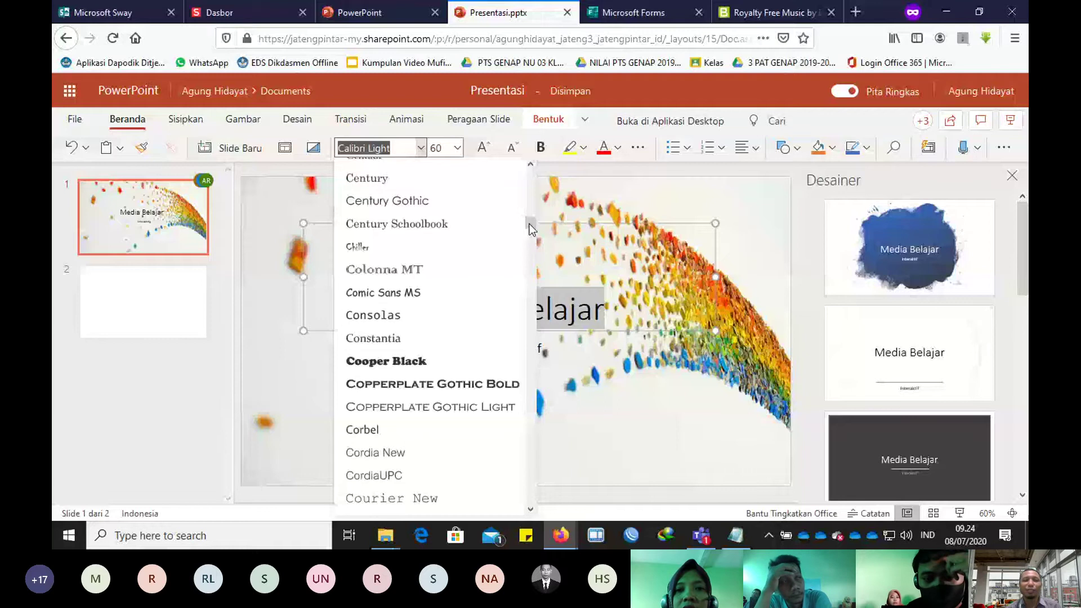
click(412, 363)
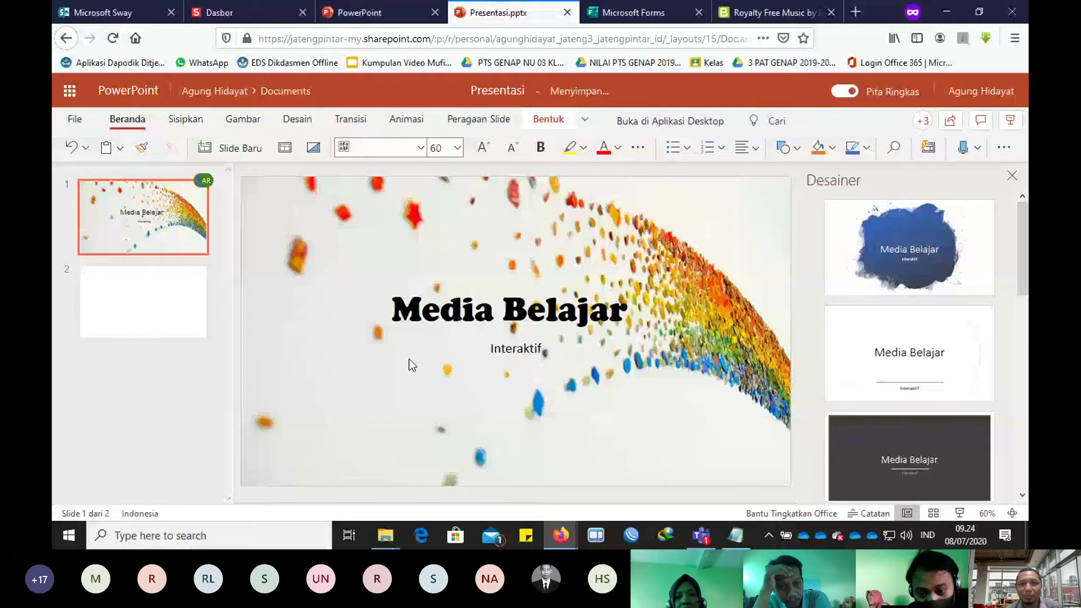
drag(408, 359, 691, 230)
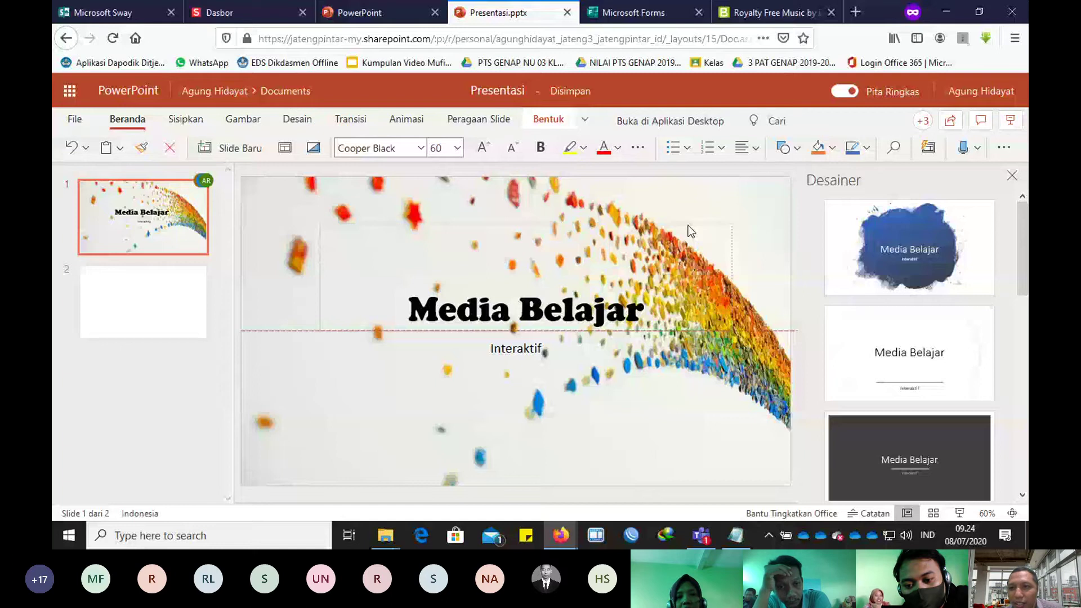
drag(688, 226, 688, 225)
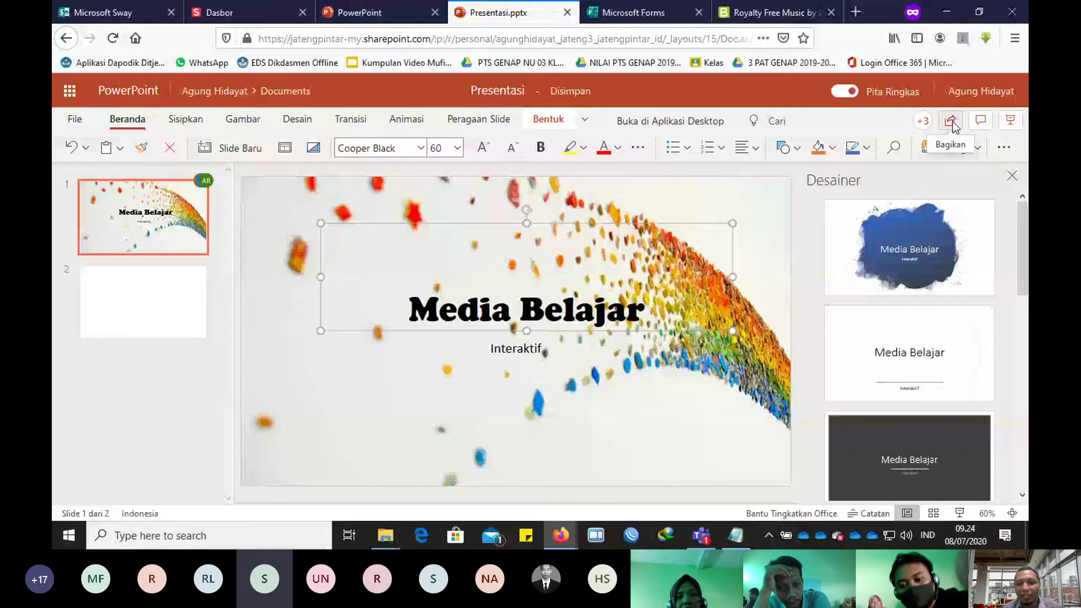
Step: Begin sharing the presentation via Bagikan, then return to the Teams meeting and its attendee list
click(952, 121)
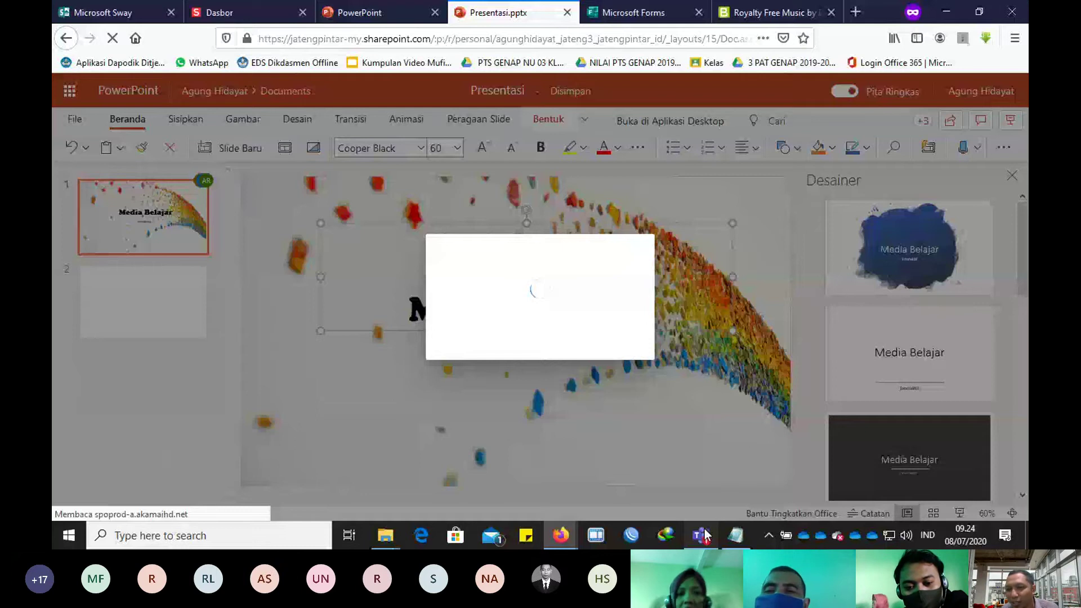
click(702, 535)
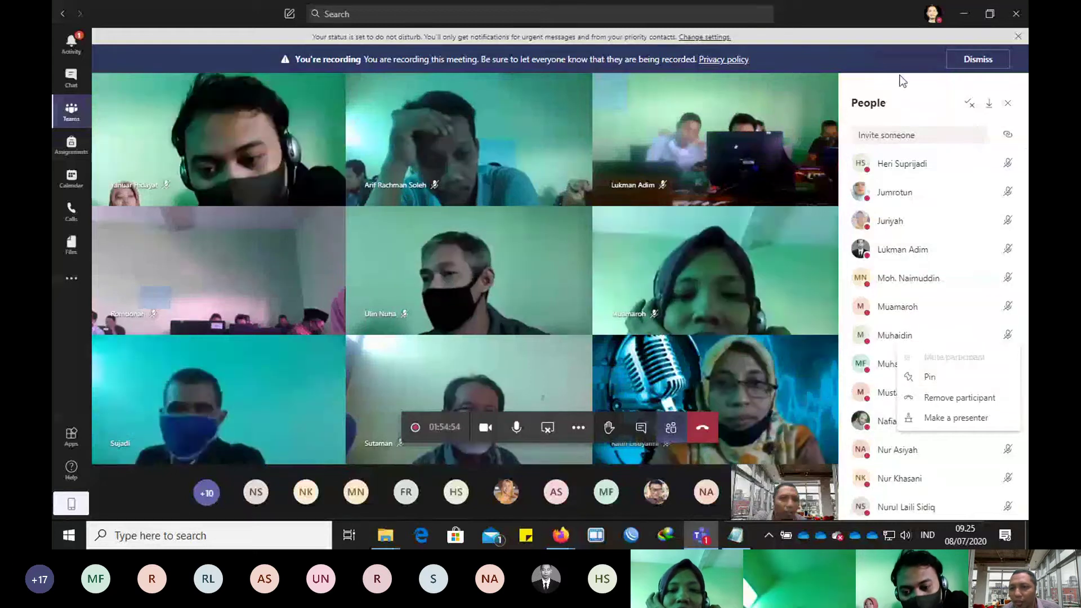
Step: Mute an attendee from the meeting's People pane of 28 attendees
click(941, 294)
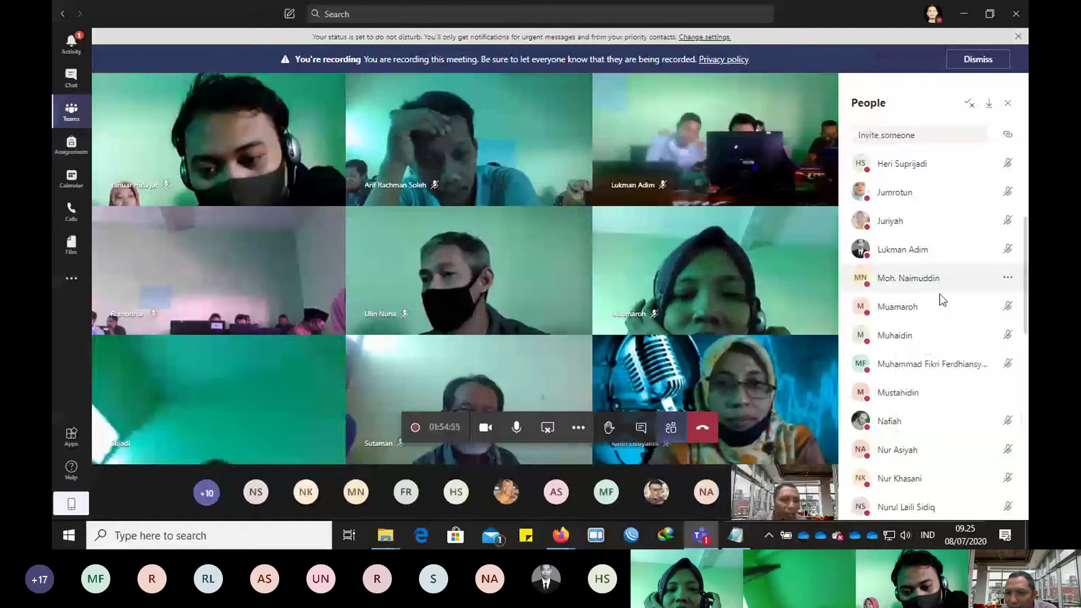
click(1007, 394)
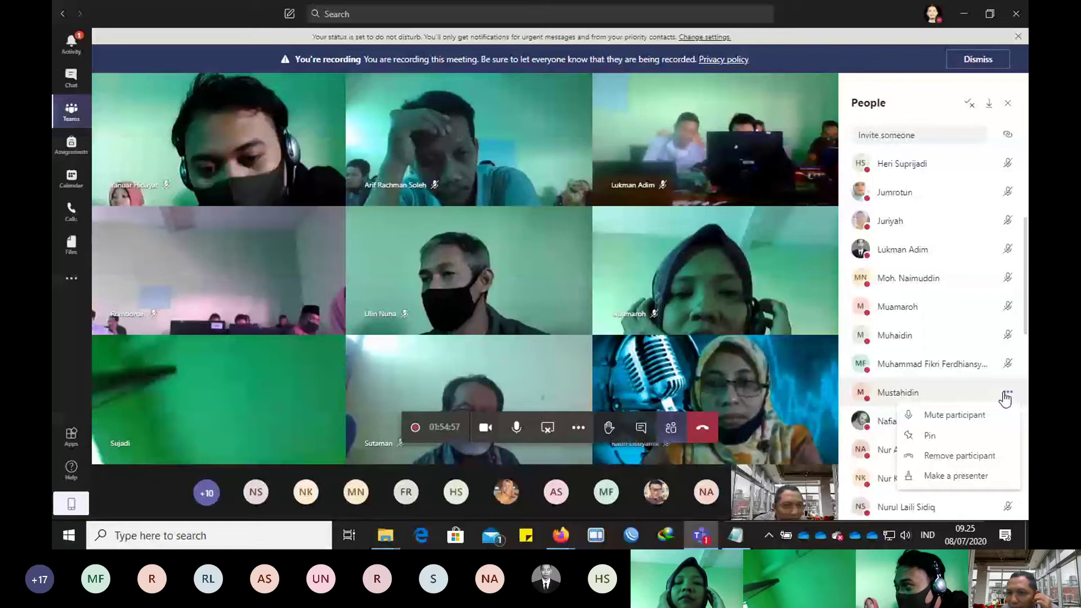
scroll(964, 378, down, 5)
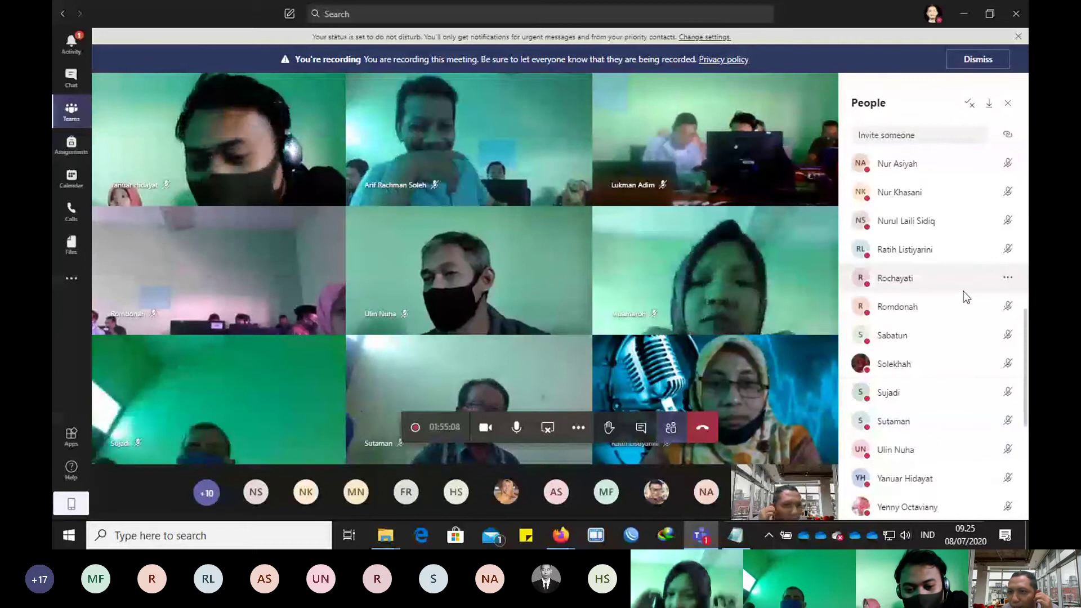
scroll(966, 297, up, 4)
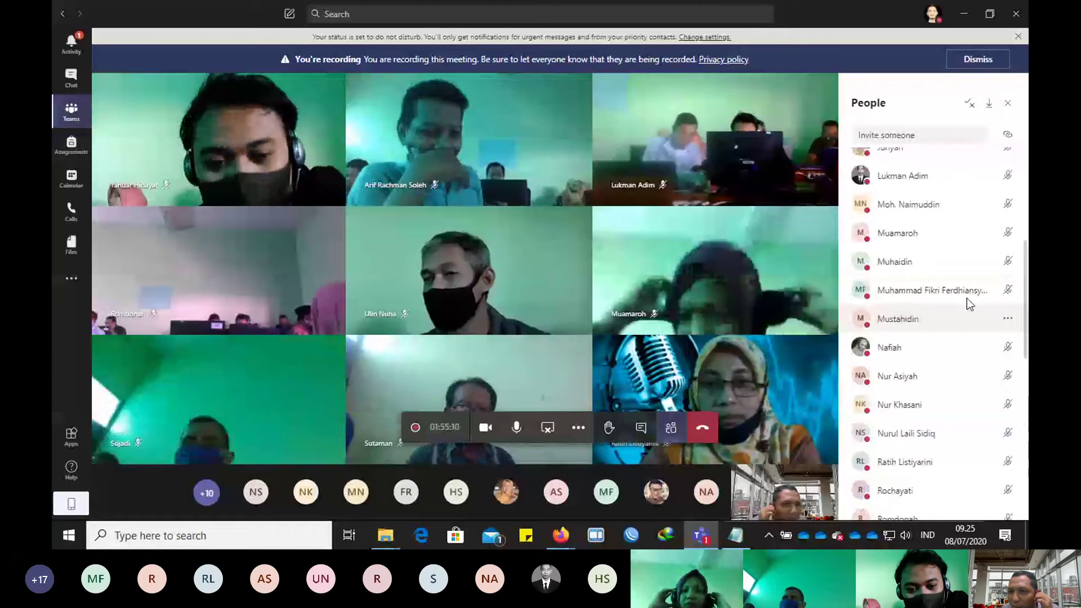
scroll(967, 302, up, 6)
scroll(968, 315, down, 4)
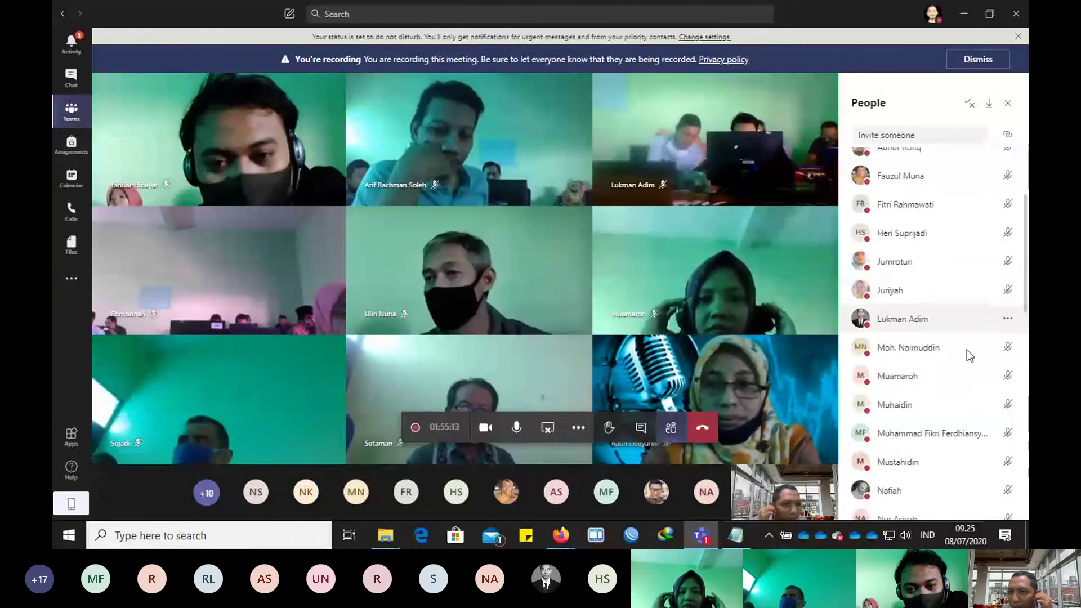
scroll(964, 349, up, 5)
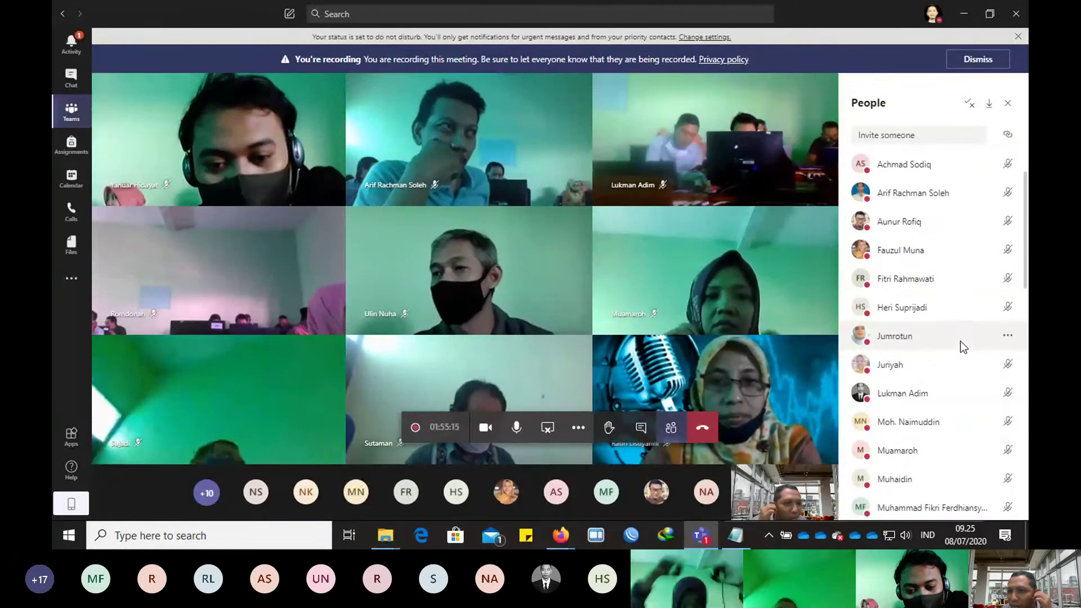
scroll(964, 347, down, 7)
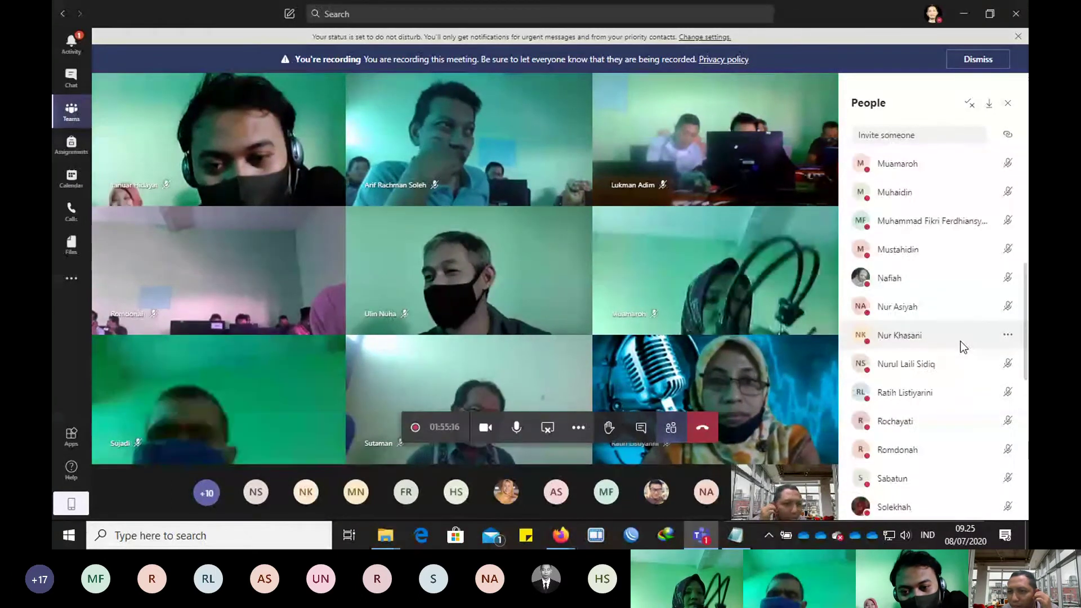
scroll(964, 348, down, 7)
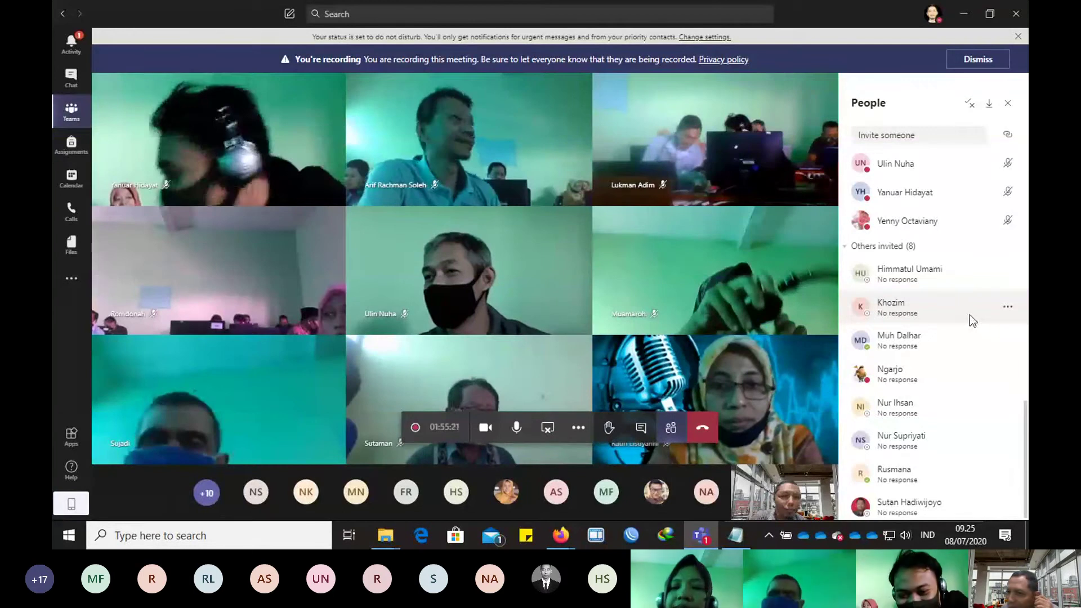
scroll(980, 292, up, 3)
click(993, 270)
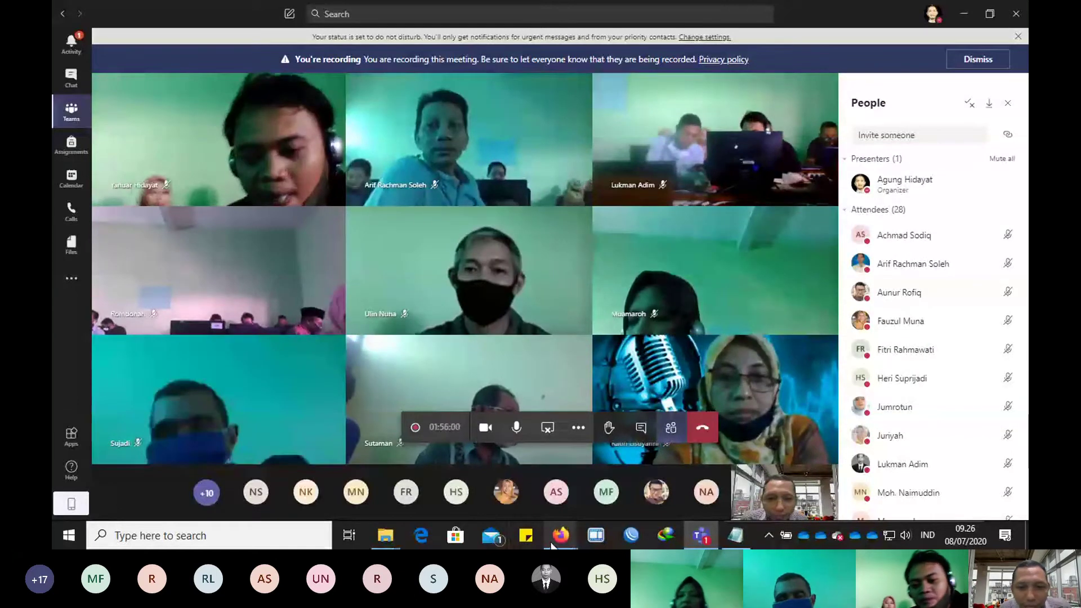
Step: Copy the Presentasi.pptx edit link with Salin Tautan and switch to the Notepad link list
mouse_move(555, 542)
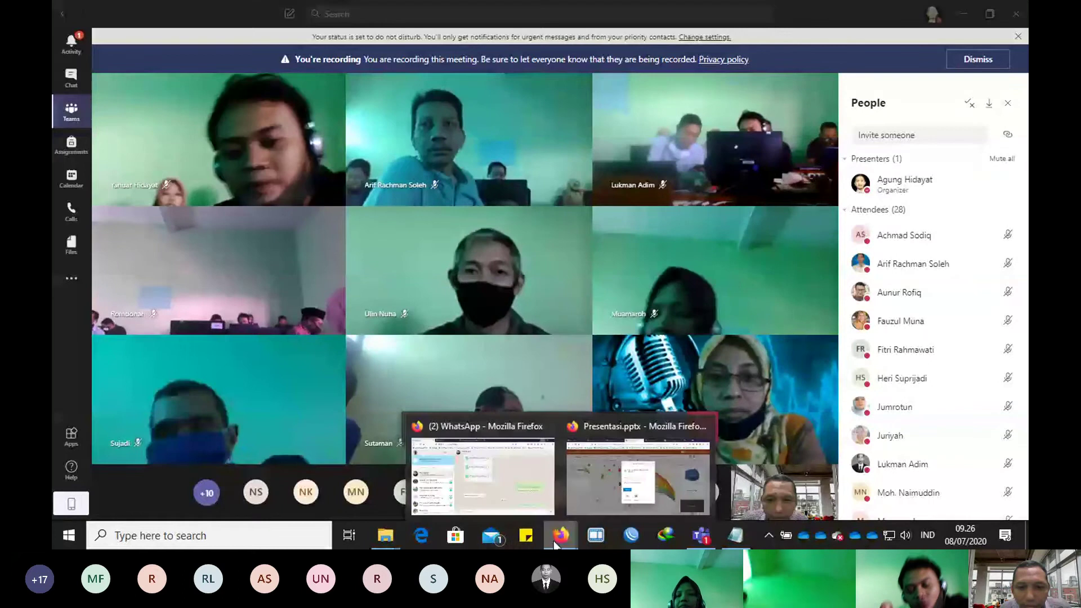
click(596, 498)
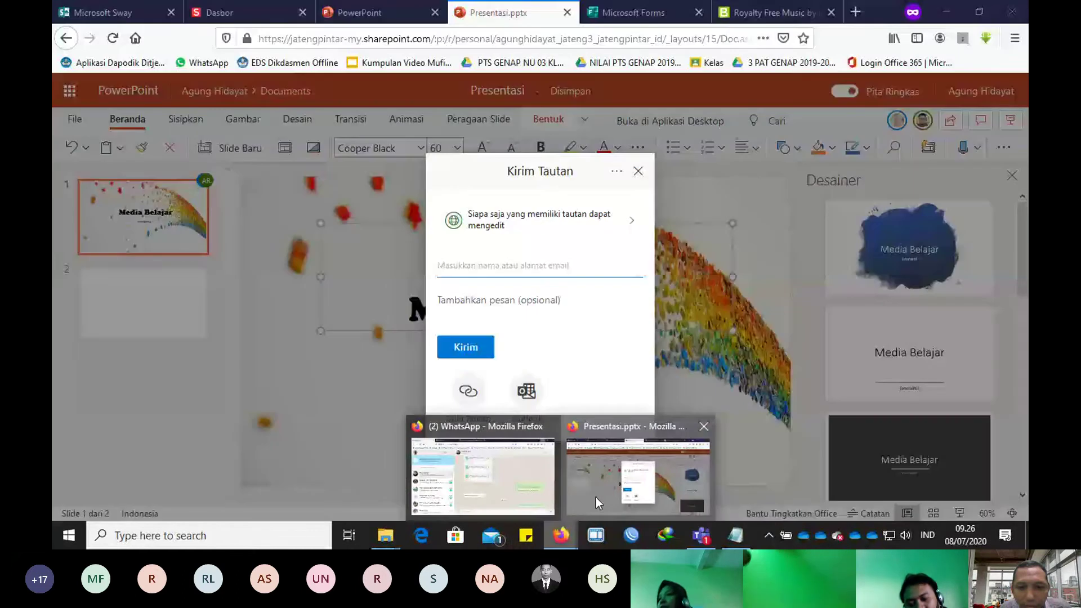
click(596, 498)
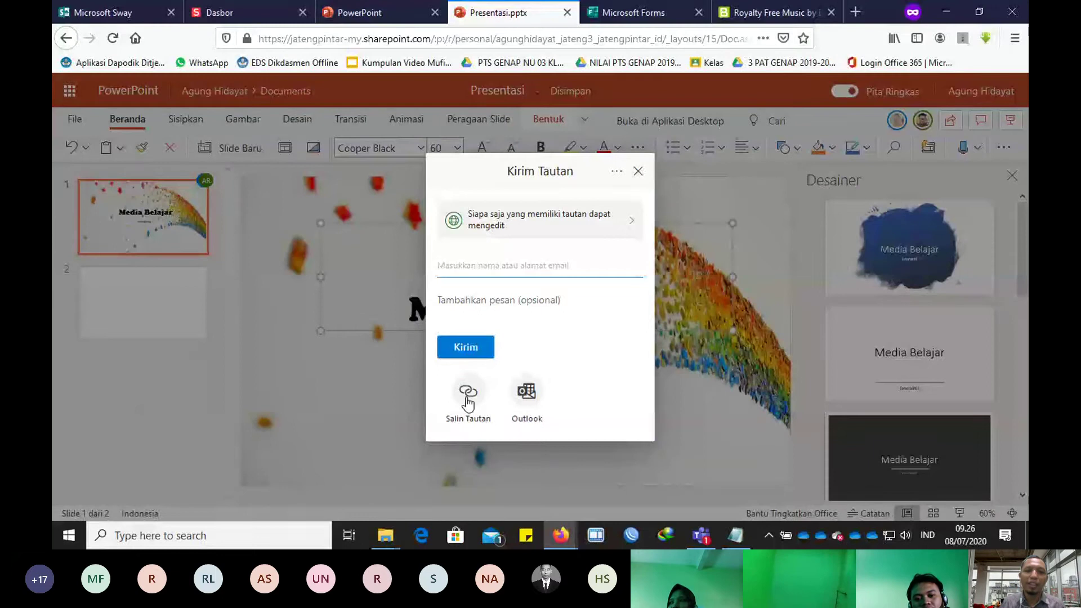
click(468, 401)
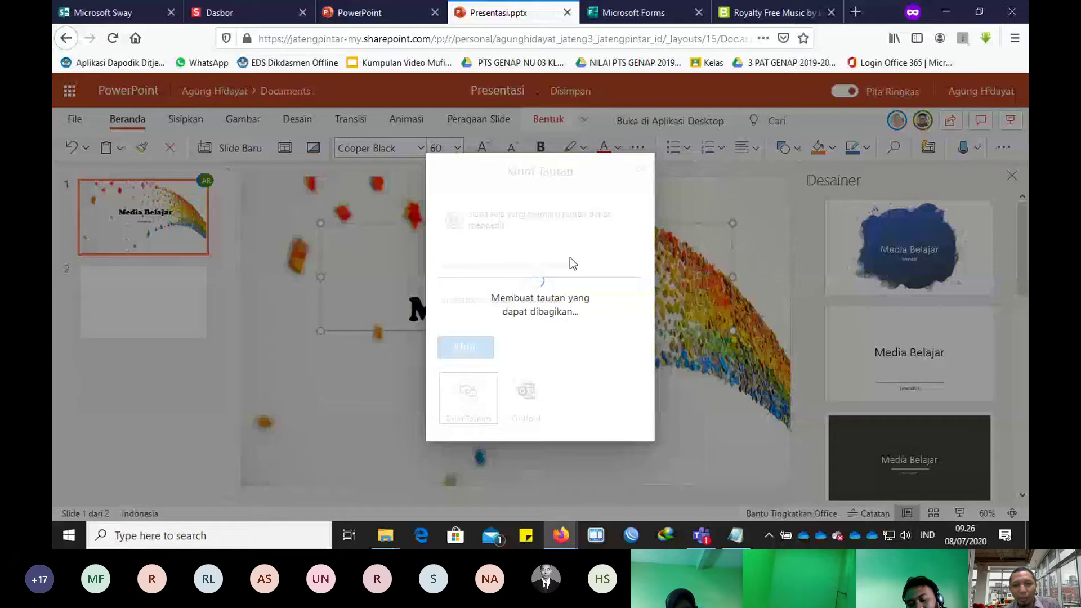
key(alt+Tab)
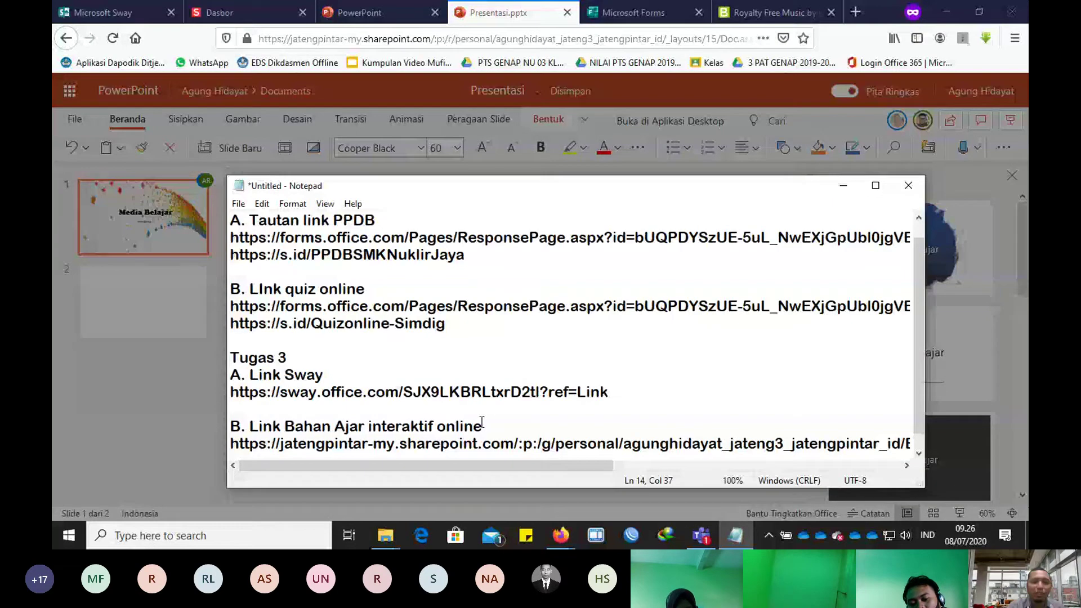